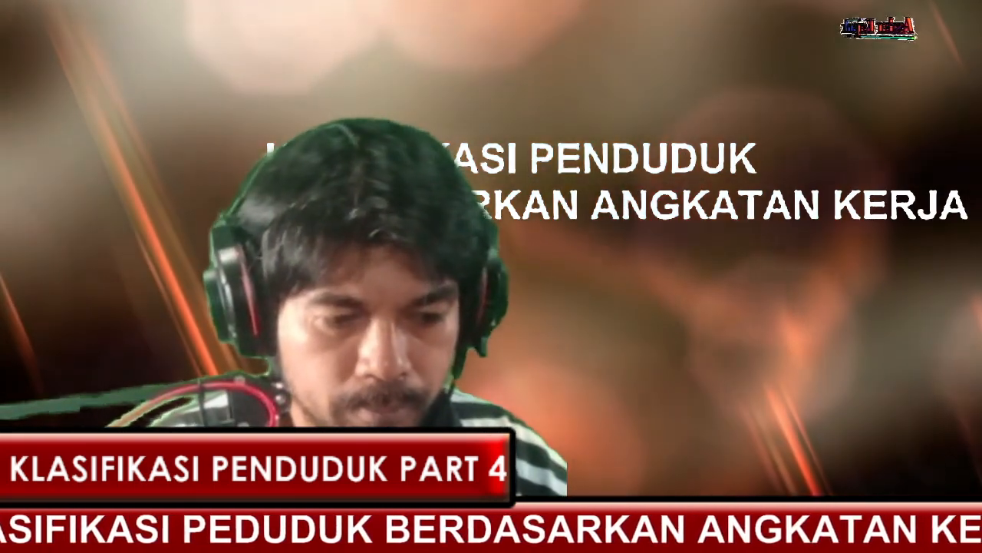
Switch to Windows Explorer and show the contents of the DATA (D:) drive in a maximized window.
left_click(72, 446)
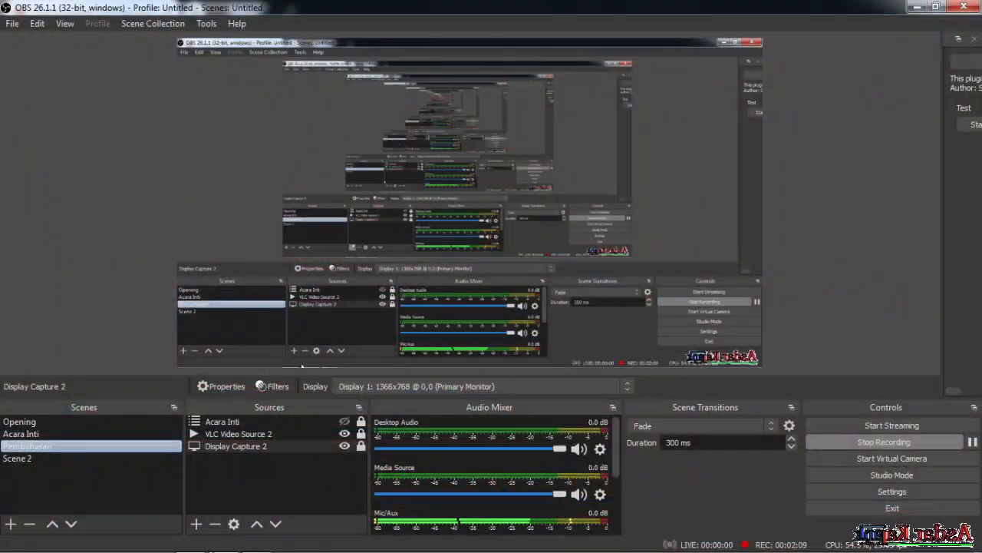
mouse_move(102, 550)
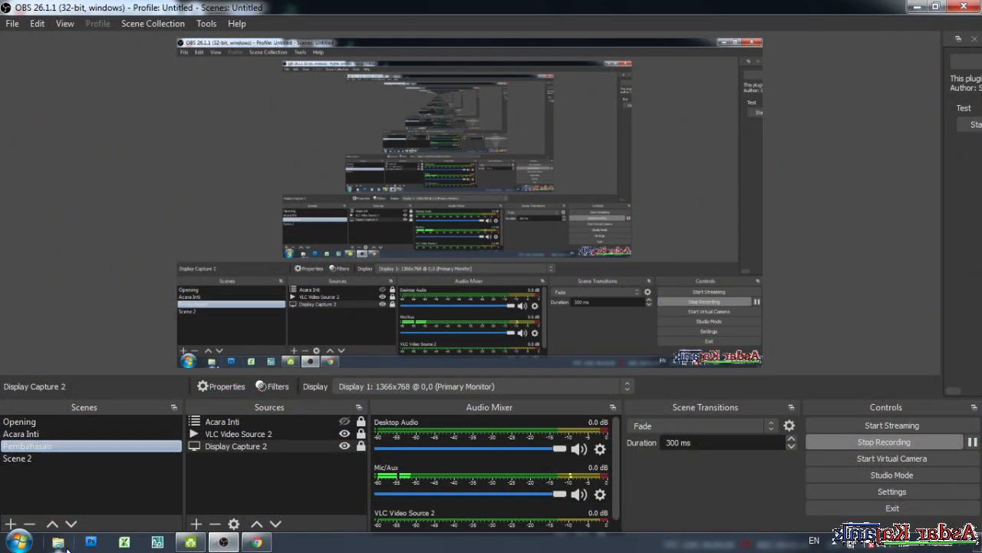
left_click(66, 547)
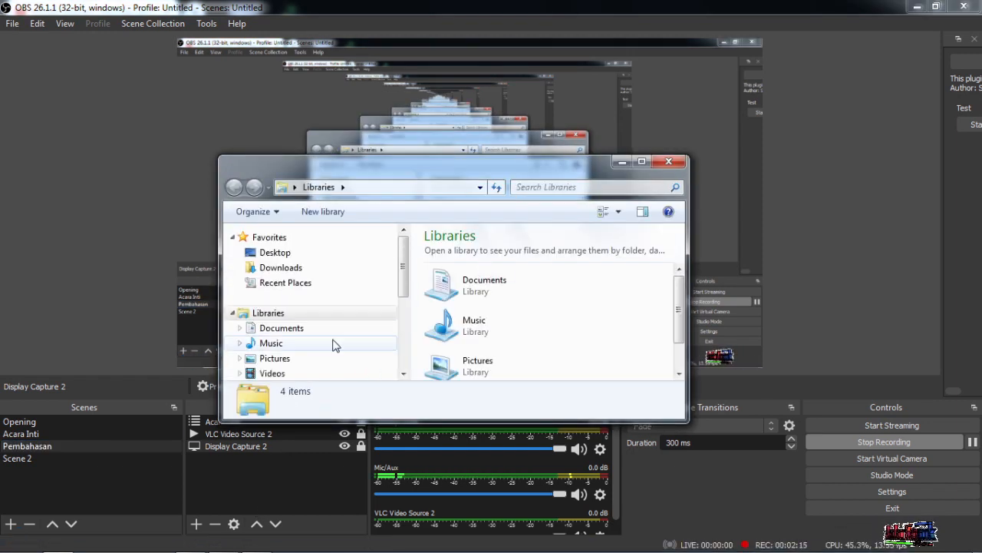
left_click_drag(403, 258, 406, 334)
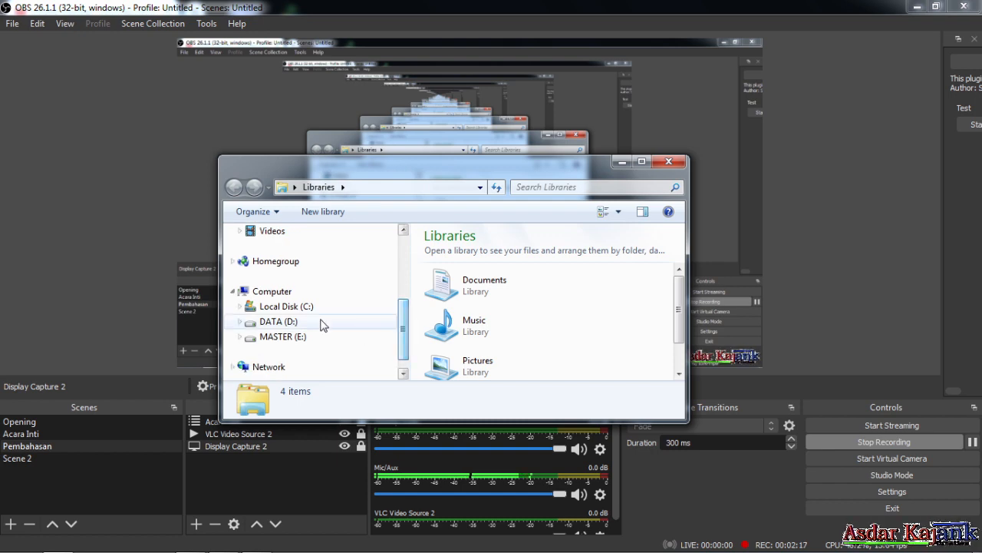
left_click(299, 322)
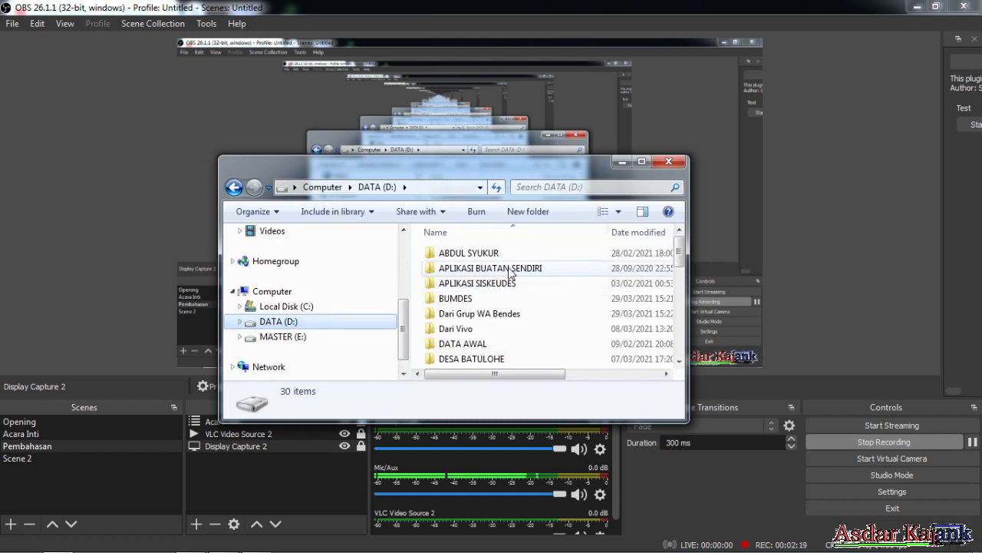
left_click(642, 162)
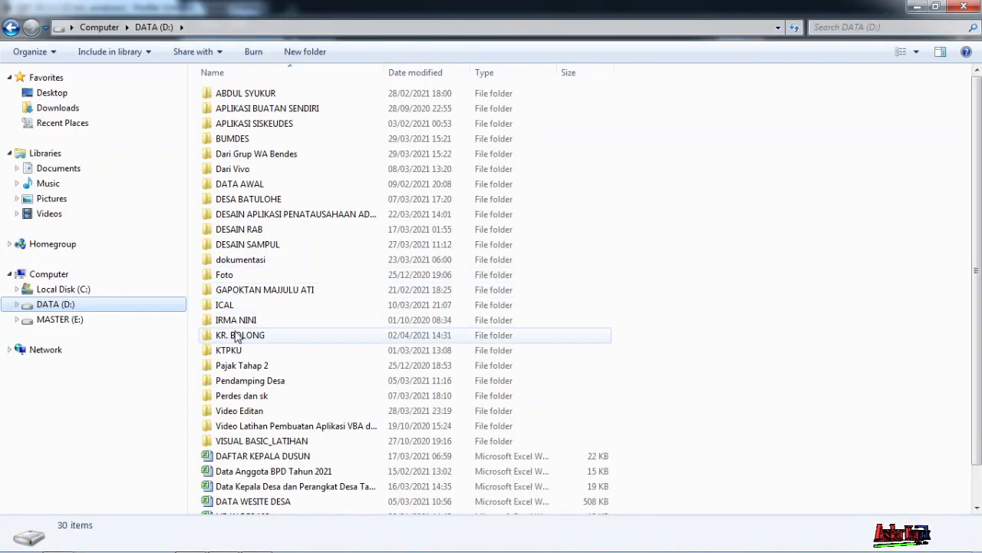
Open the workbook DAFTAR PENDUDUK UNTUK TUTORIAL from the File Share folder inside Video Editan.
double_click(248, 410)
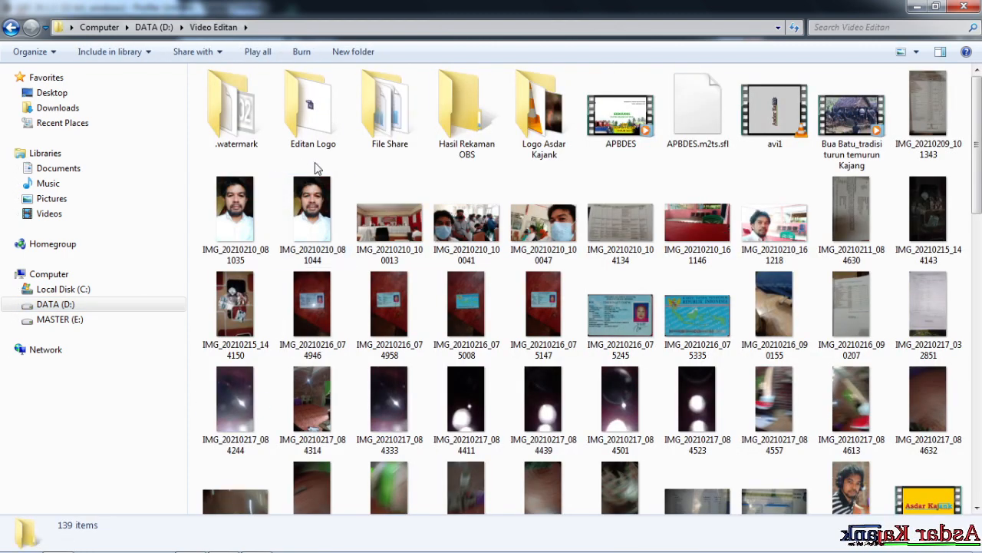
double_click(411, 133)
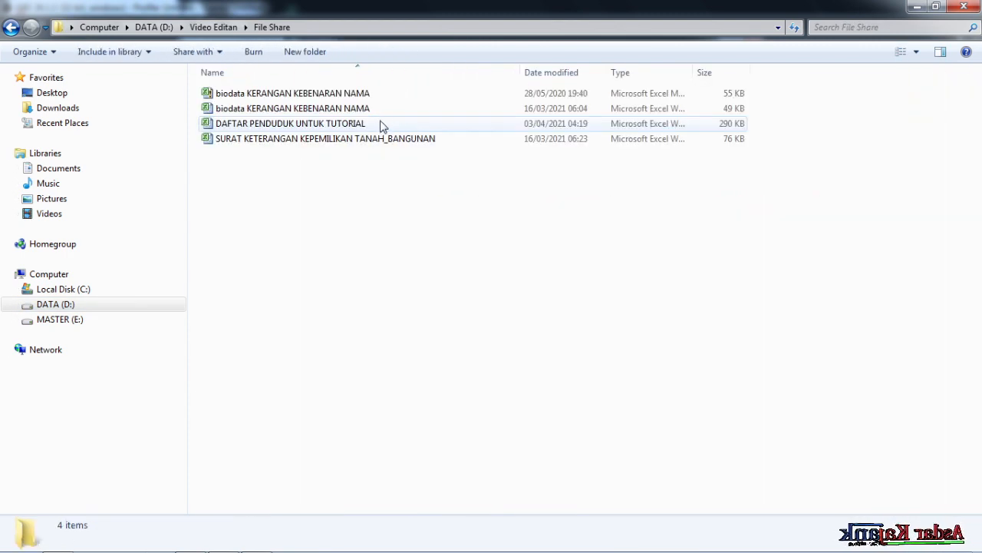
left_click(383, 126)
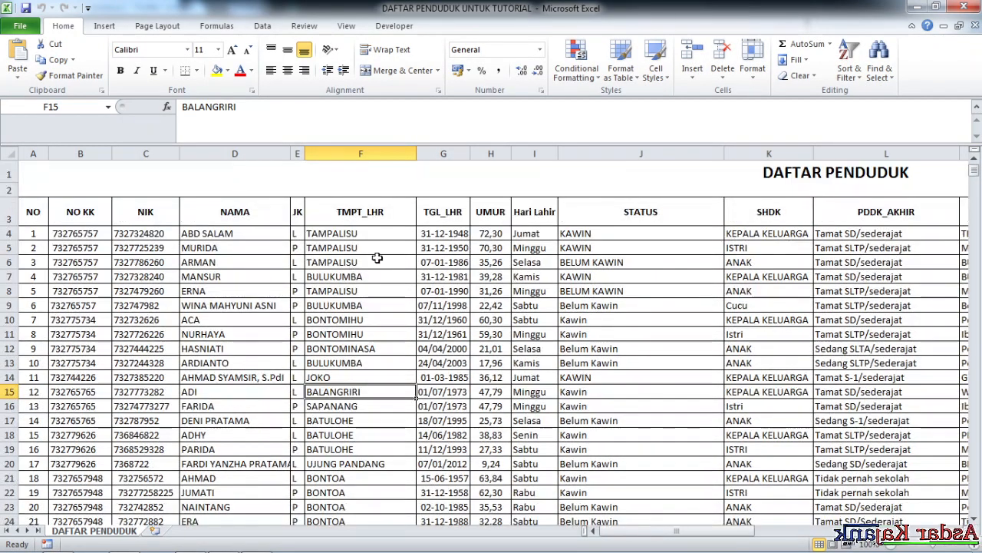
Examine the summary tables below the resident list, from the household totals to the heading KLASIFIKASI PENDUDUK BERDASARKAN ANGKATAN KERJA.
scroll(414, 261, "down", 3)
left_click_drag(973, 164, 973, 497)
scroll(650, 339, "down", 3)
scroll(650, 338, "up", 2)
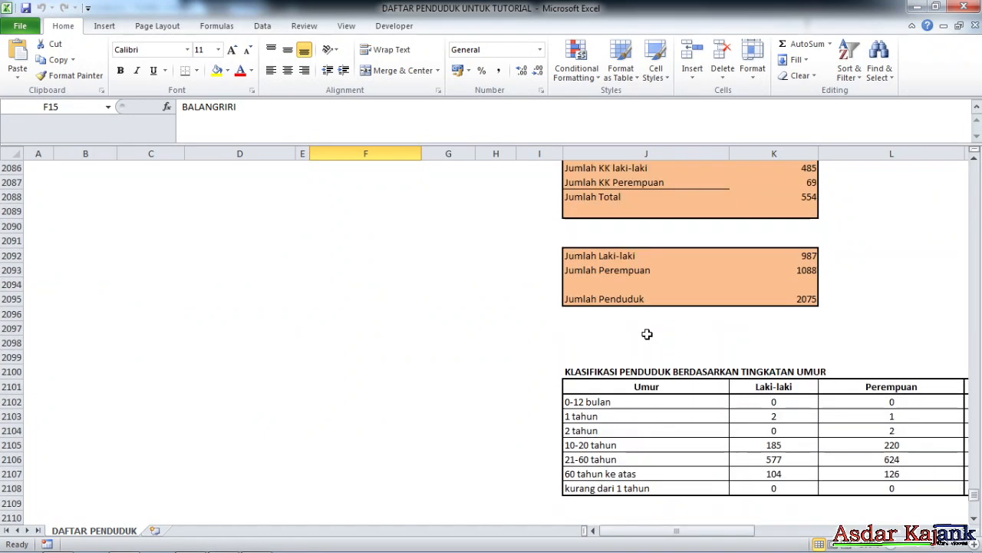
scroll(621, 320, "down", 2)
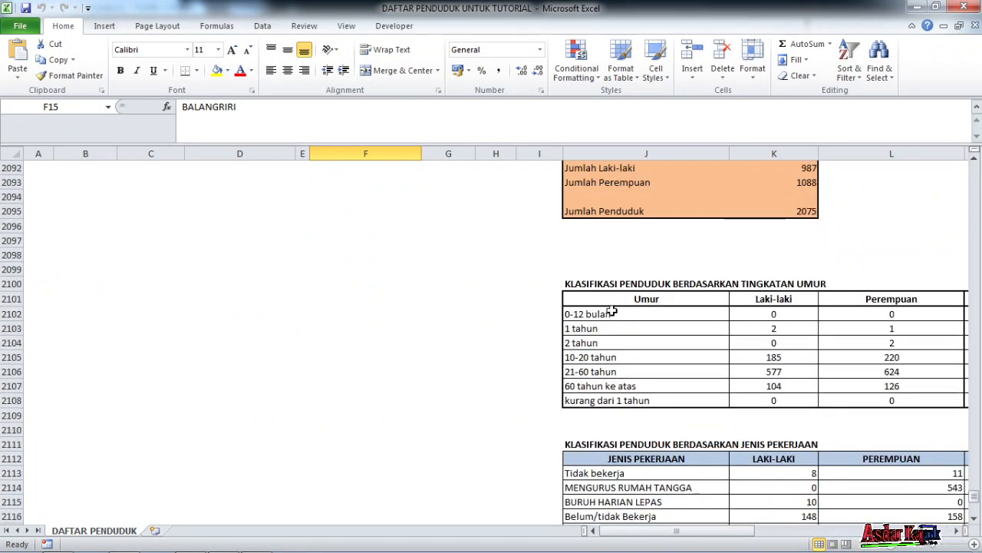
scroll(612, 310, "down", 1)
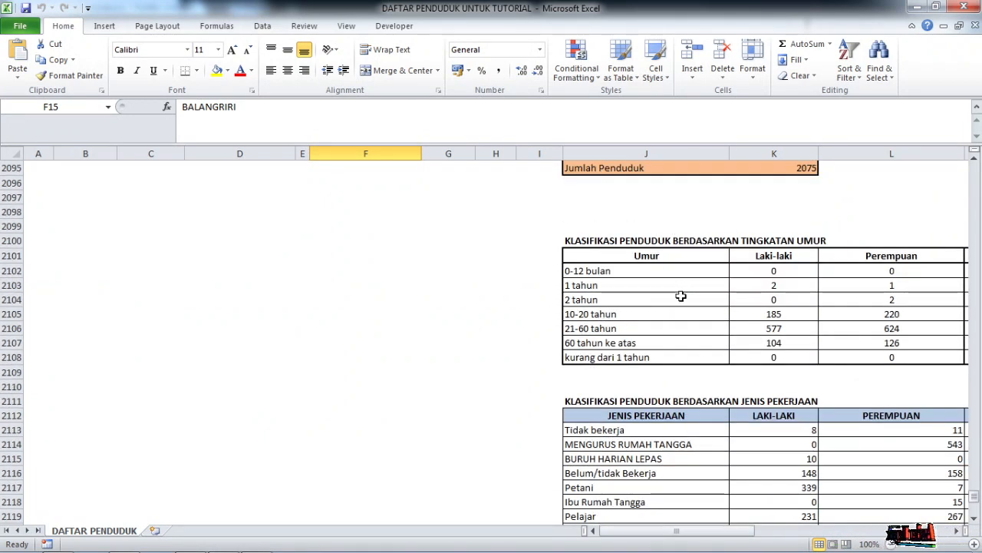
scroll(660, 297, "down", 2)
left_click(581, 313)
scroll(745, 311, "down", 1)
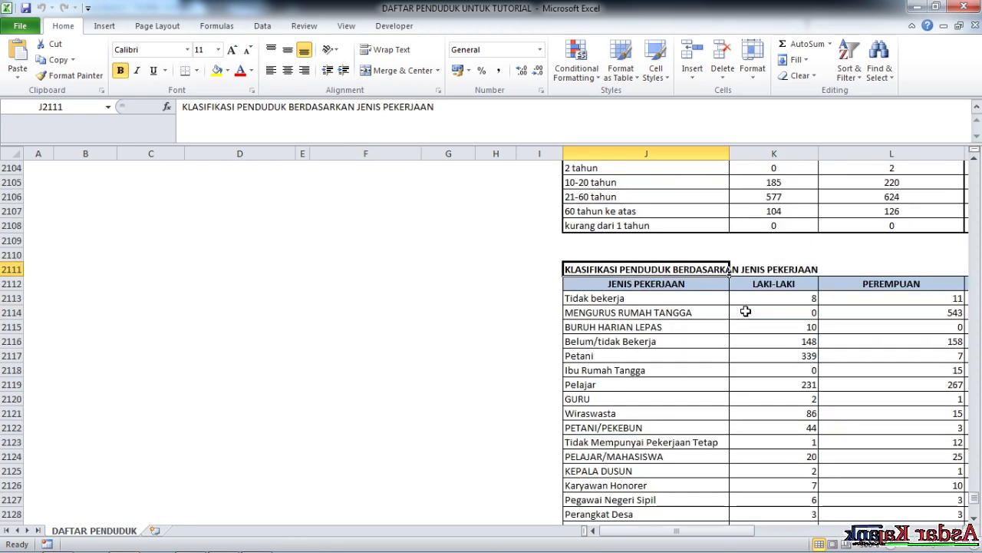
scroll(745, 312, "down", 14)
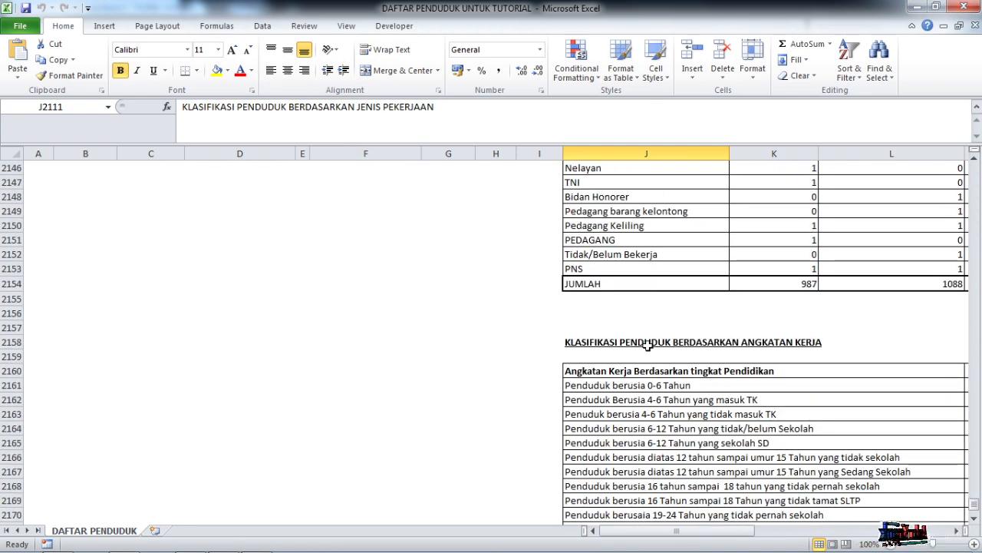
scroll(647, 347, "down", 1)
left_click(589, 302)
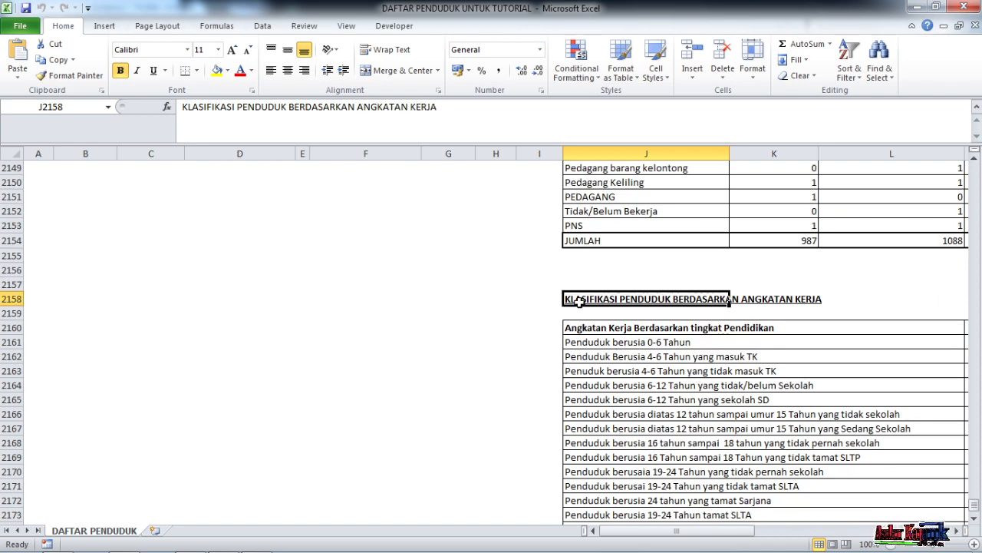
Clear the Laki-laki and Perempuan formulas in M2161:N2174 of the education-based labour force table.
left_click_drag(636, 534, 702, 535)
scroll(677, 244, "down", 3)
left_click_drag(670, 212, 825, 399)
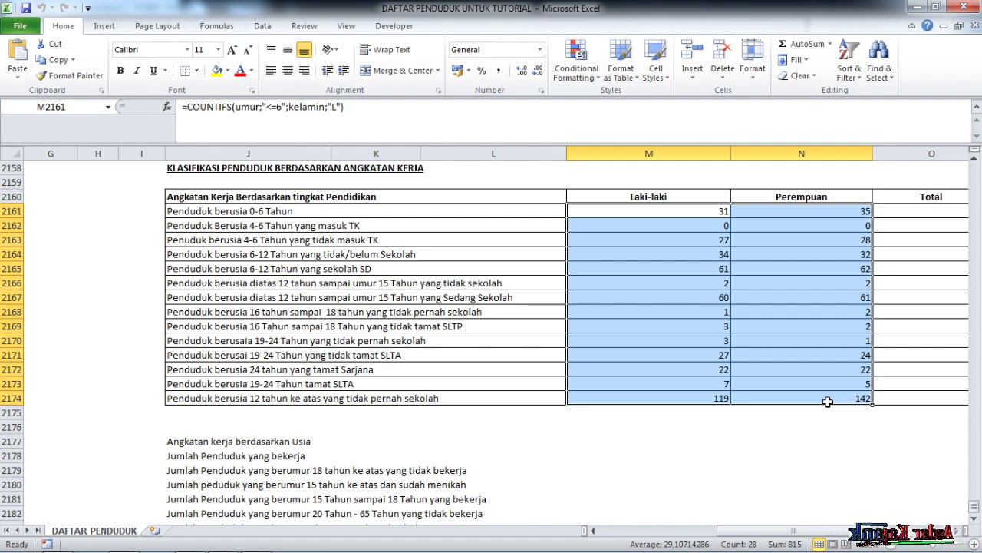
key("Delete")
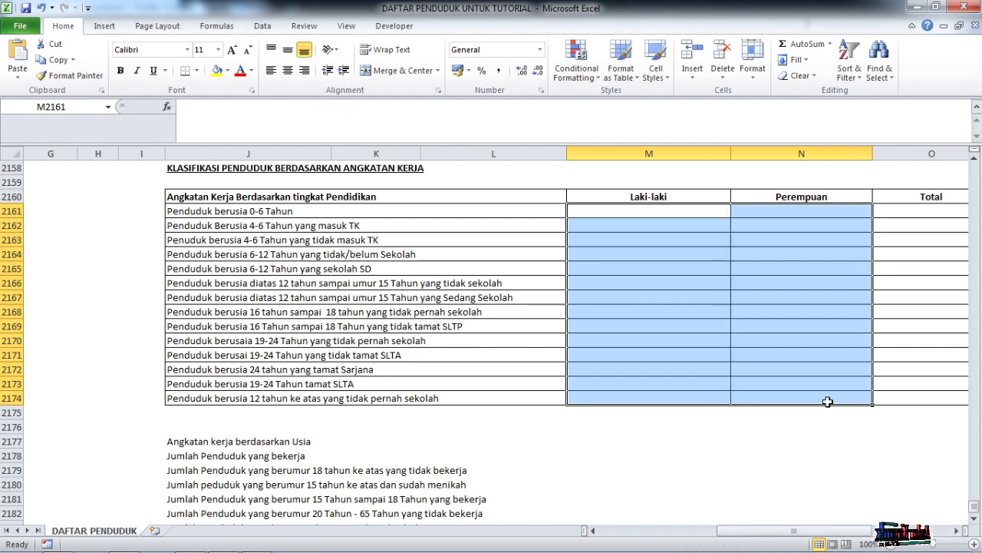
Review the emptied labour force table and its first category labels, Penduduk berusia 0-6 Tahun and 4-6 Tahun yang masuk TK.
left_click(473, 273)
left_click(615, 240)
left_click(640, 214)
scroll(610, 244, "up", 4)
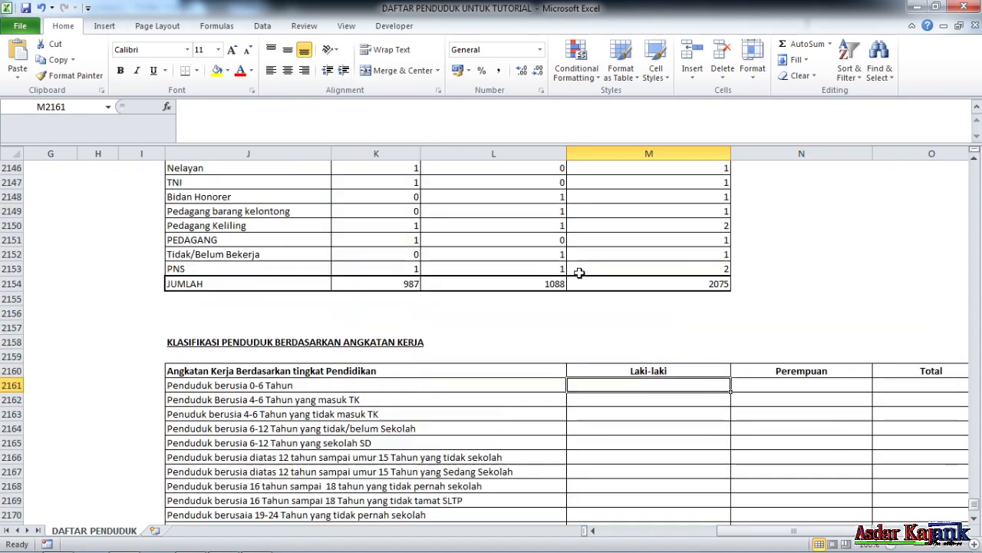
scroll(591, 303, "down", 4)
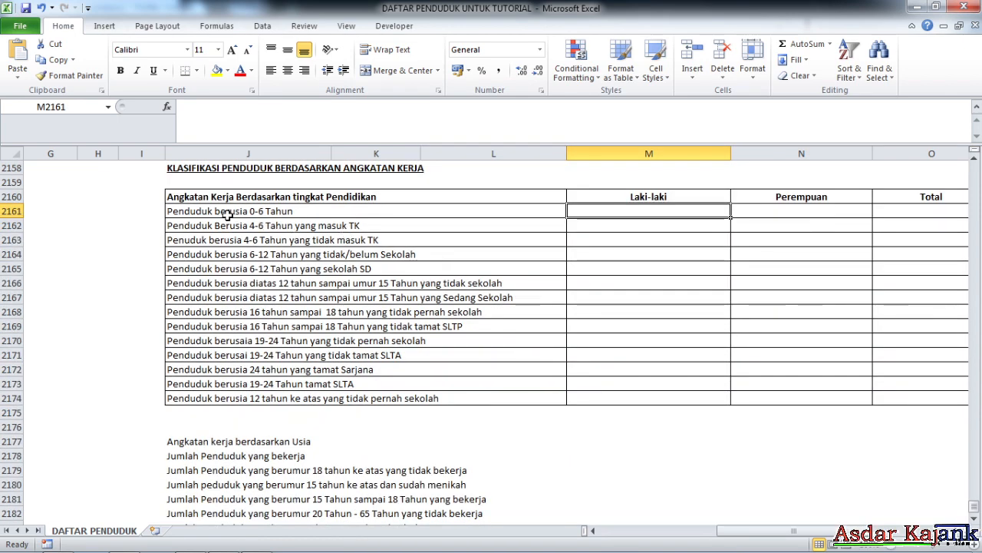
left_click(637, 243)
left_click(628, 212)
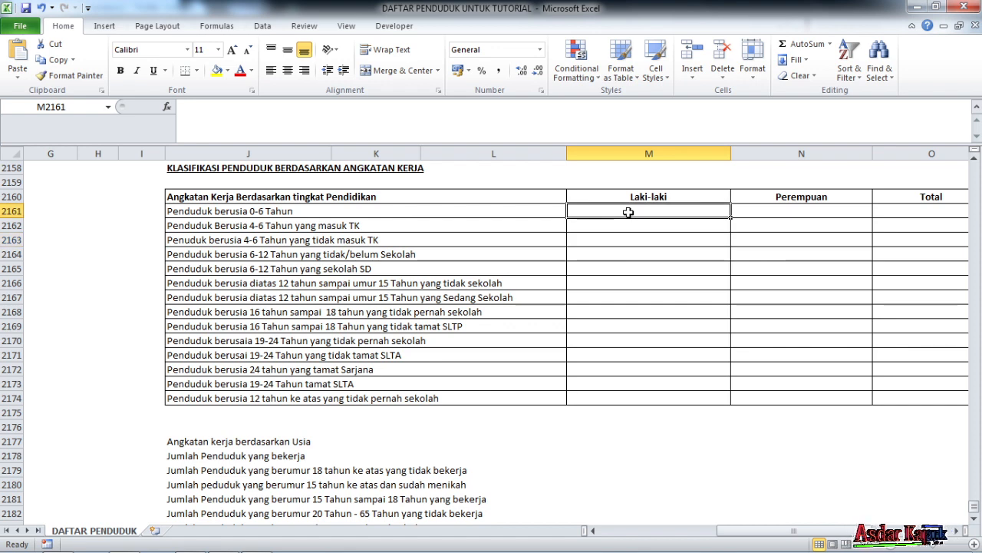
left_click(201, 214)
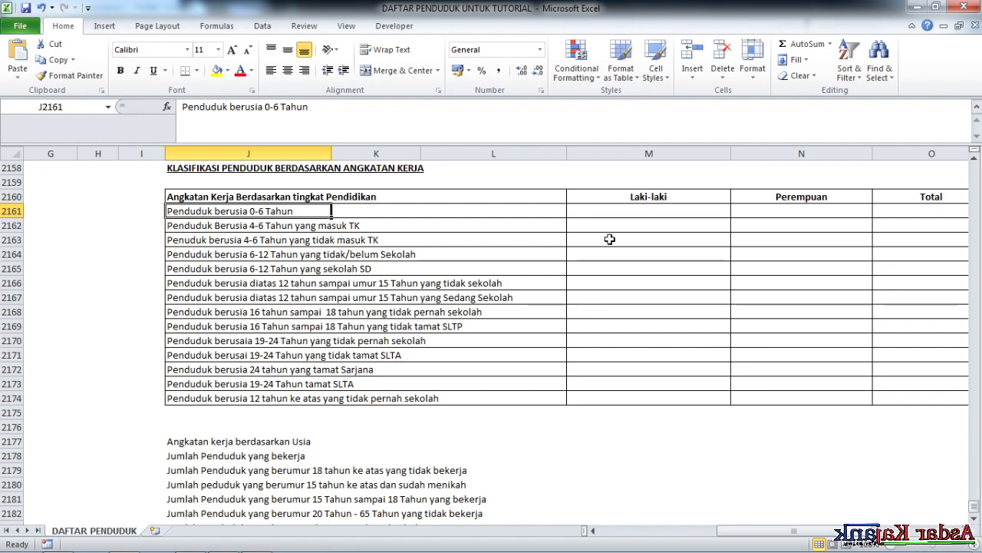
left_click(186, 226)
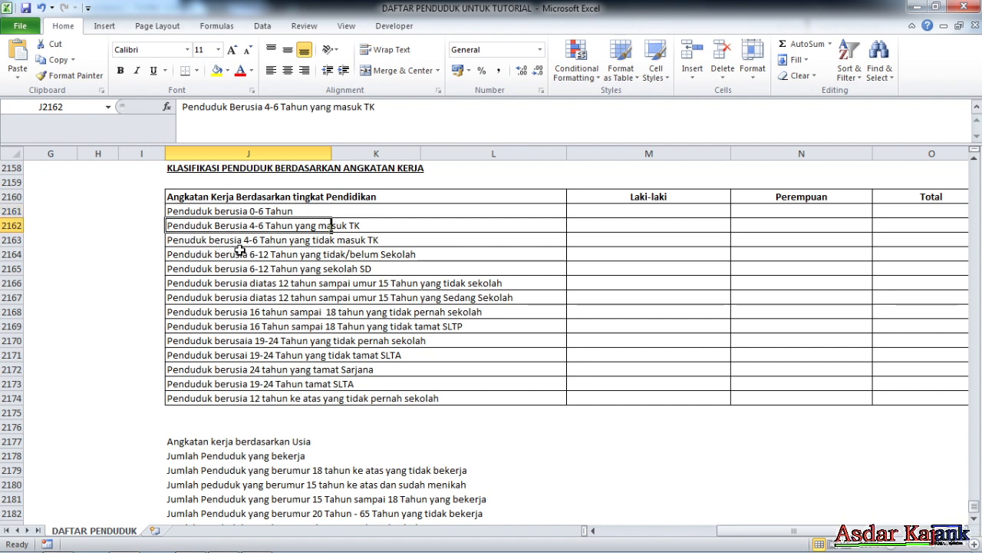
Correct the first word of the label in J2163 to "Penduduk".
left_click(187, 241)
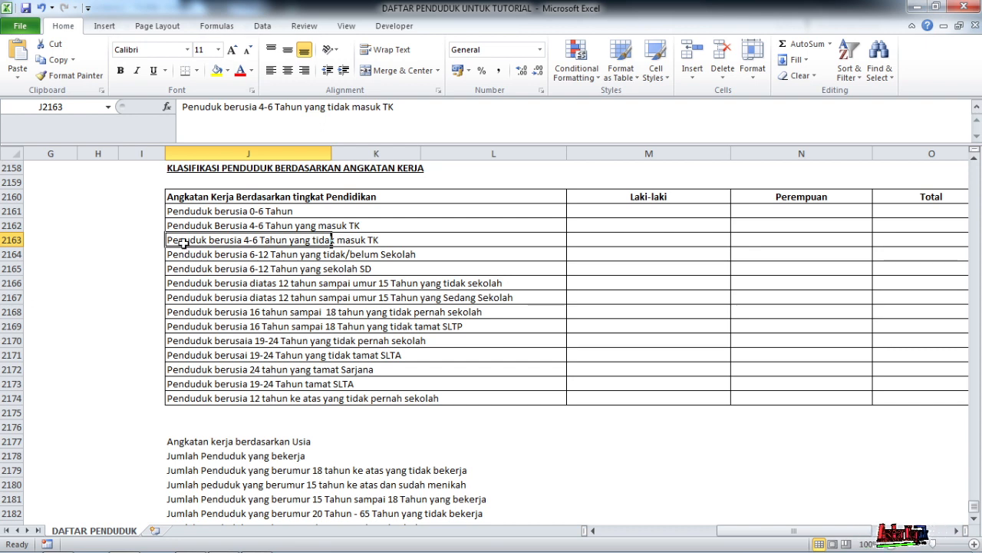
double_click(184, 238)
type("d")
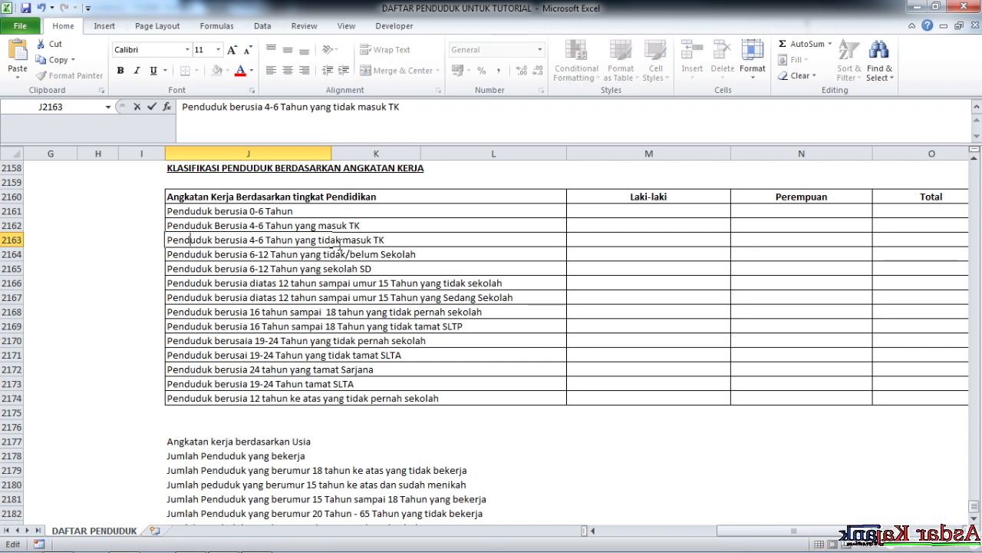
left_click(193, 260)
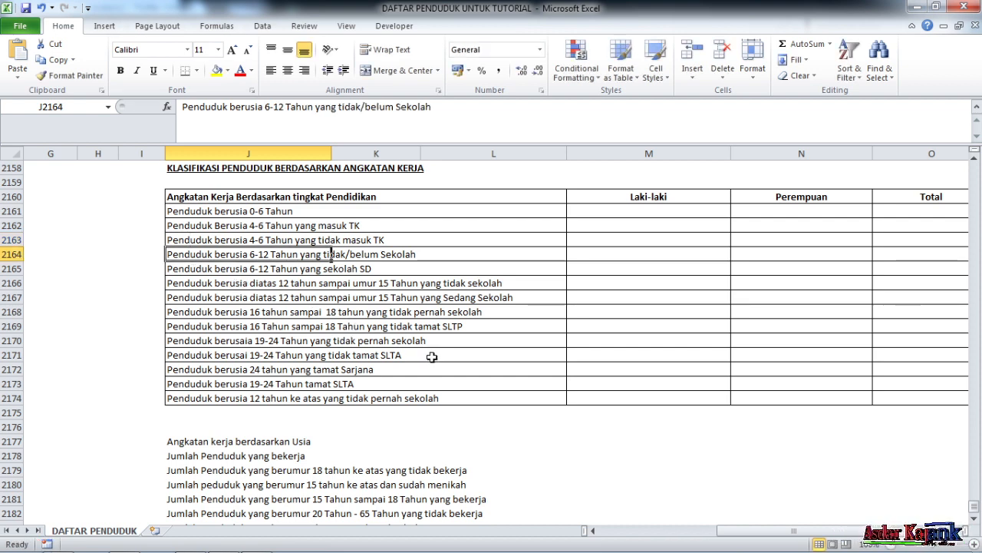
Highlight all the age and schooling category labels in J2161:J2174 for review.
scroll(418, 313, "up", 1)
scroll(396, 310, "down", 1)
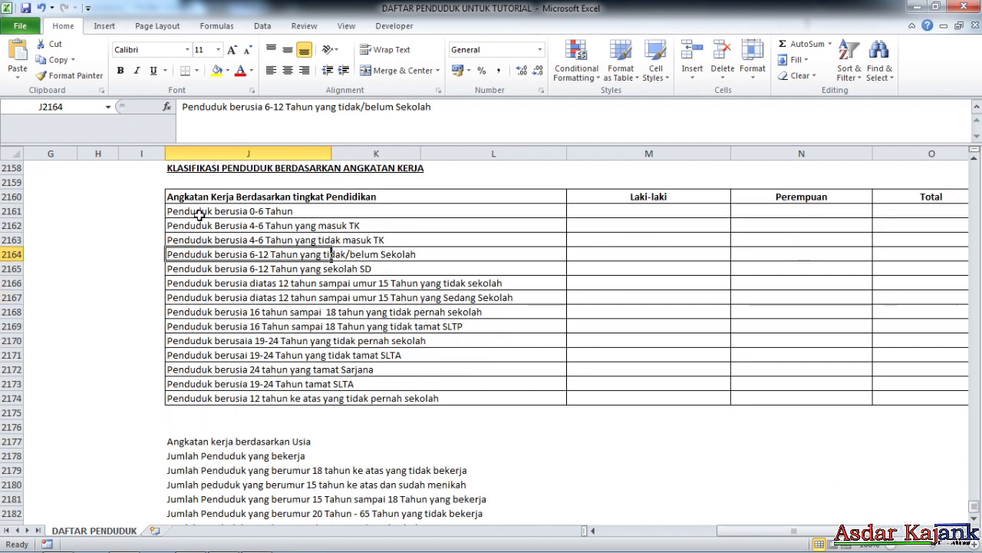
left_click_drag(199, 216, 227, 392)
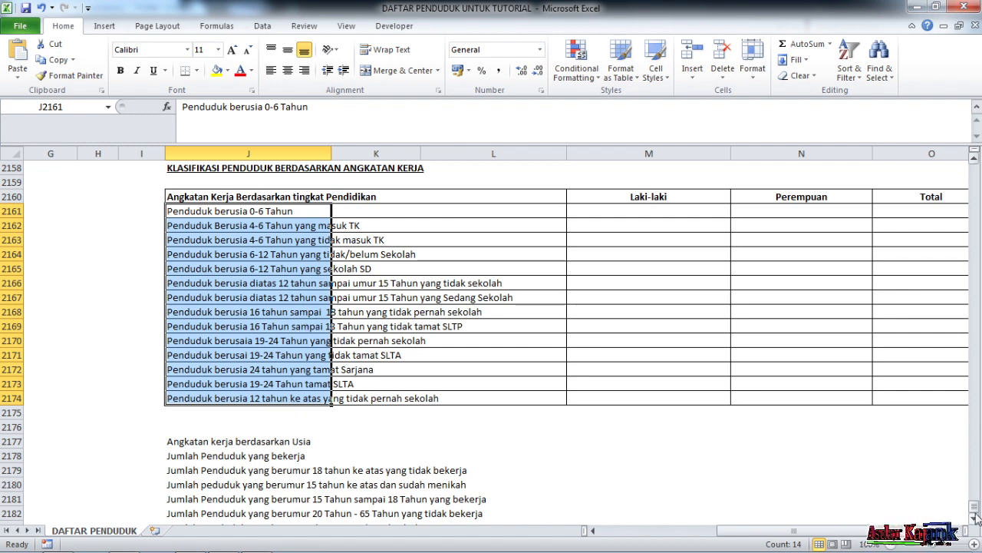
Select the JK column data from E4 to the last resident to check its range name.
left_click_drag(974, 508, 974, 163)
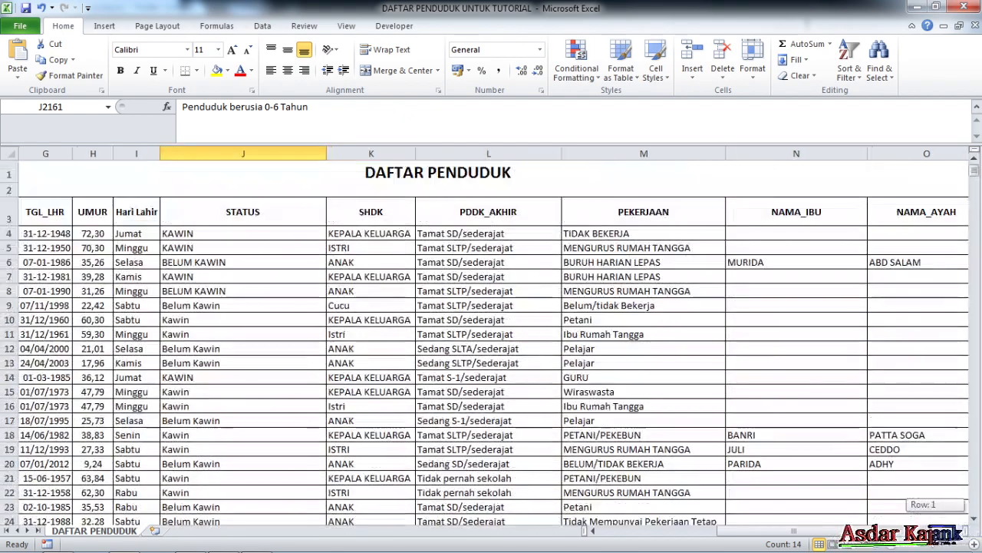
left_click_drag(798, 530, 676, 533)
left_click(300, 233)
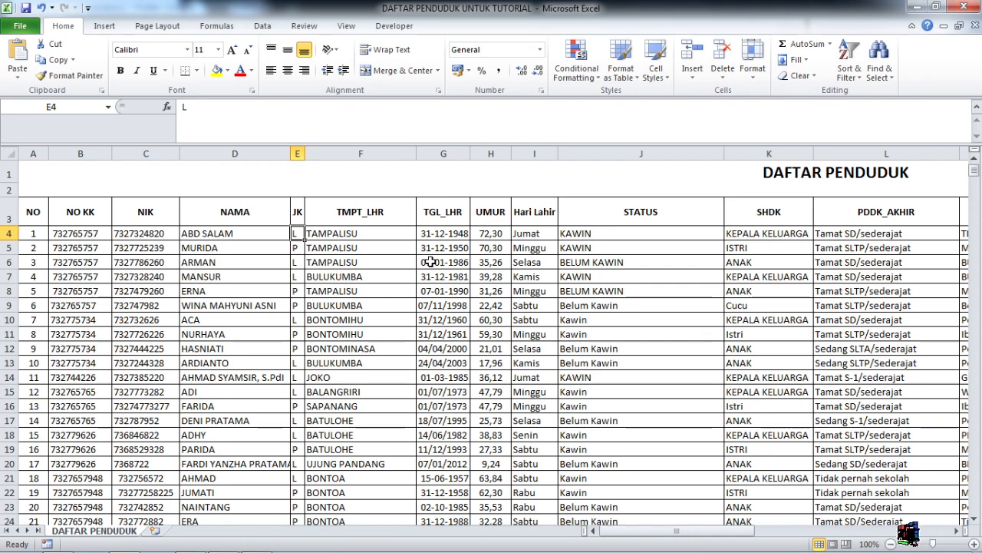
key("ctrl+shift+Down")
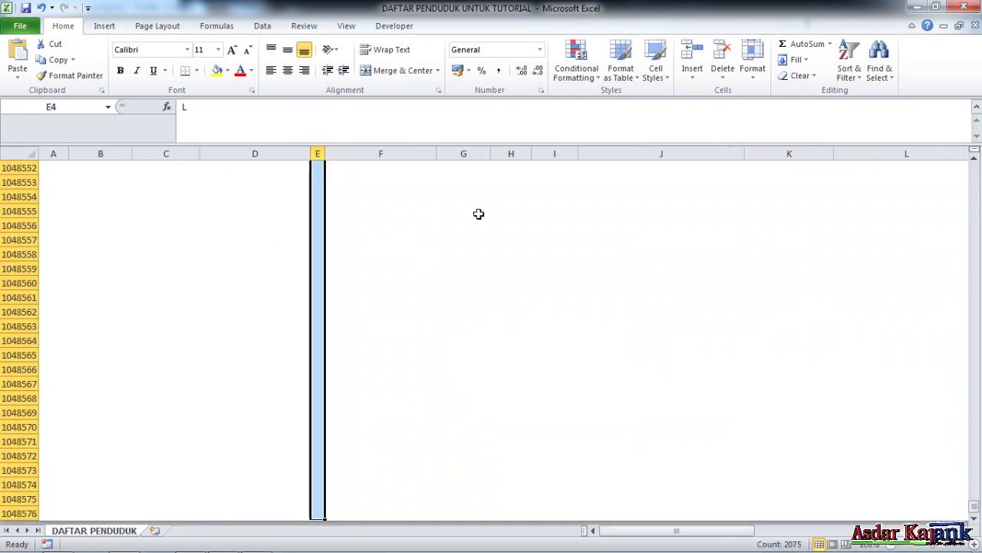
key("ctrl+shift+Up")
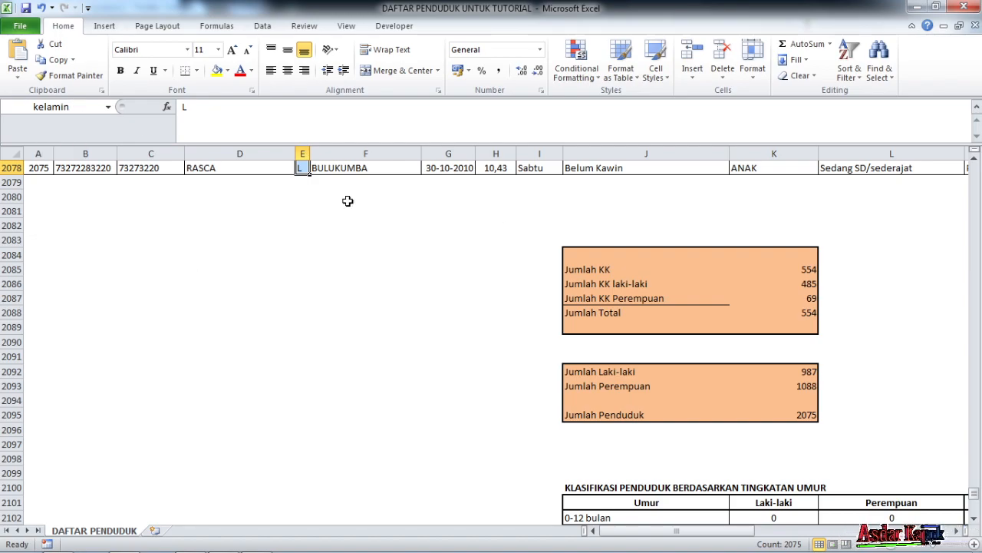
scroll(384, 253, "up", 17)
scroll(329, 261, "up", 19)
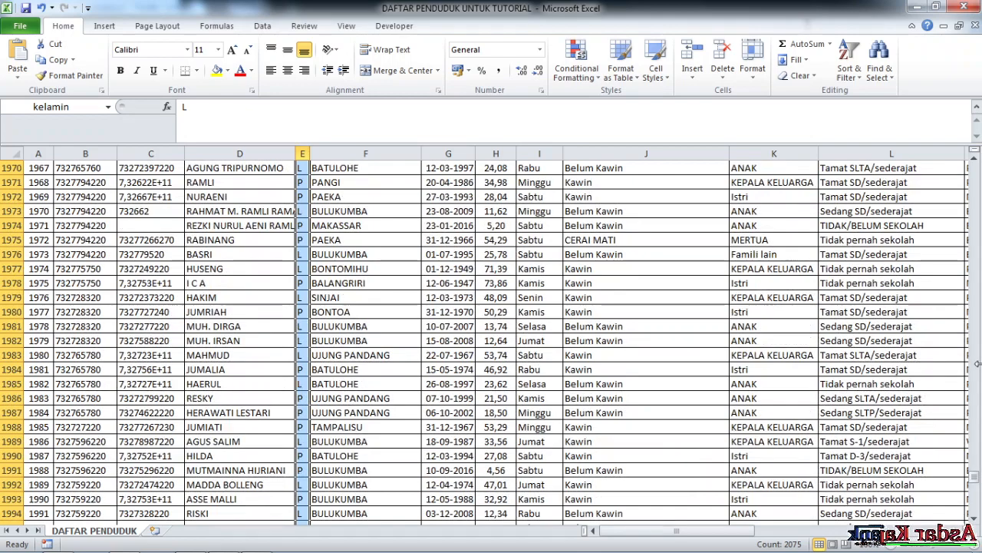
Select the UMUR column data from H4 to the last resident to check its range name and formula.
left_click_drag(974, 482, 974, 161)
left_click(453, 235)
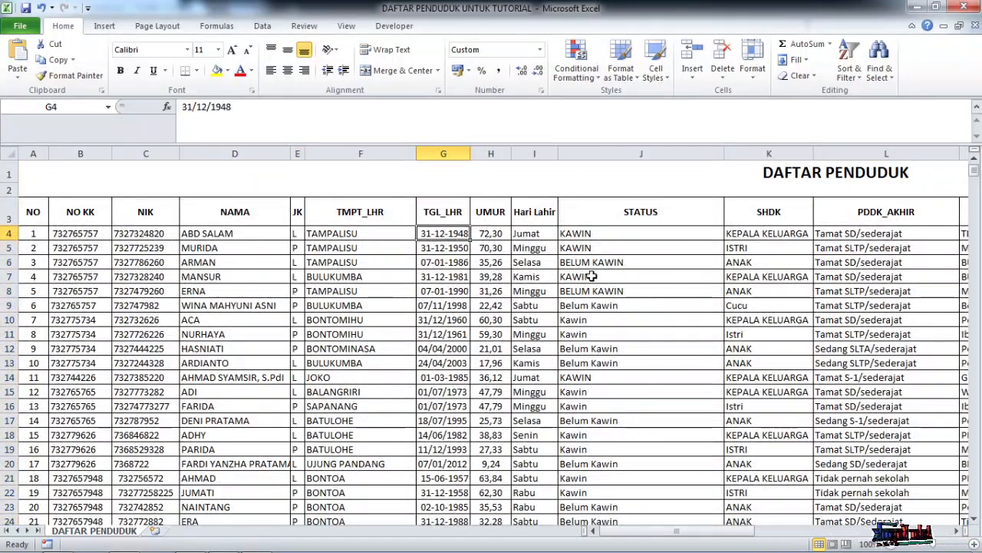
left_click(491, 233)
key("ctrl+shift+Down")
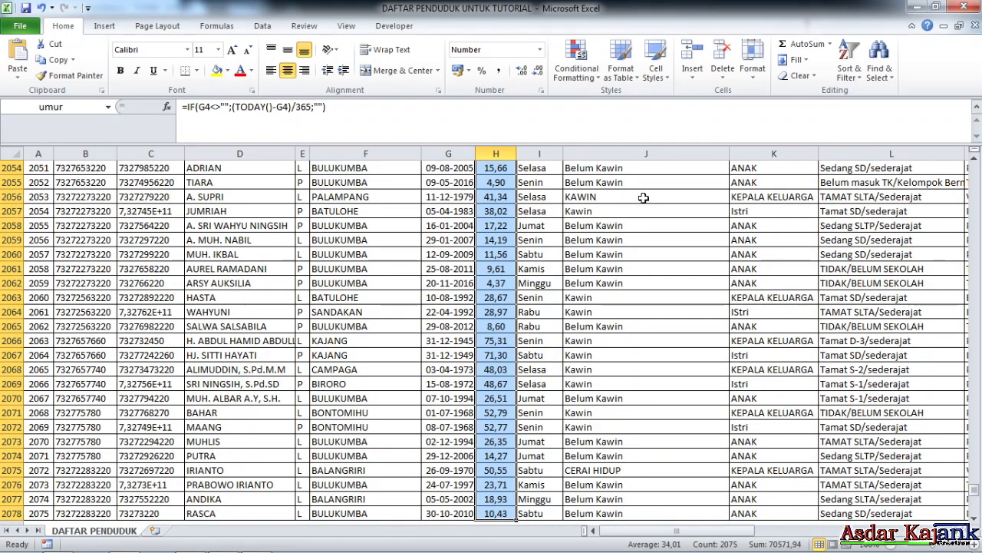
left_click(631, 197)
left_click(637, 170)
key("Right")
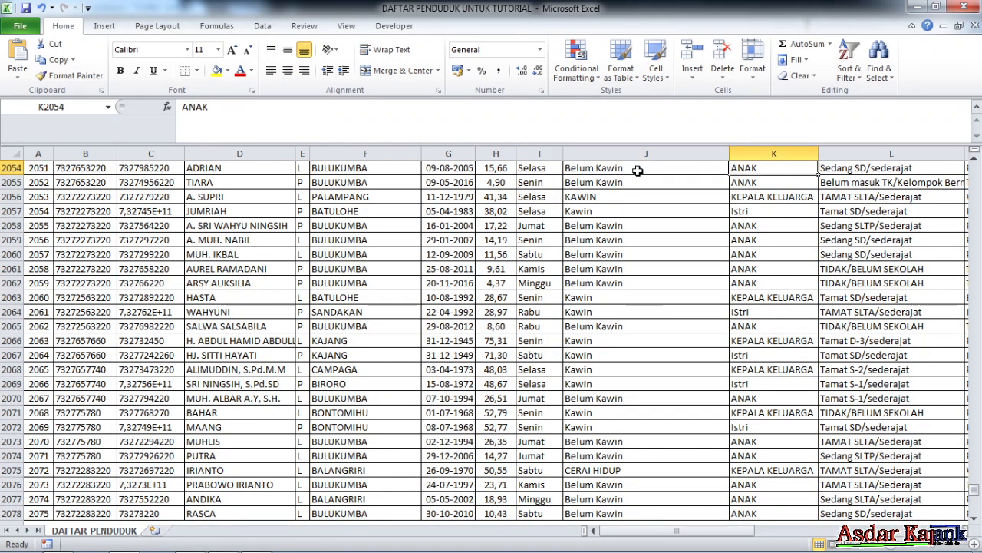
Select the PDDK_AKHIR column data from L4 to the last resident to check its range name.
key("Right")
scroll(634, 170, "up", 2)
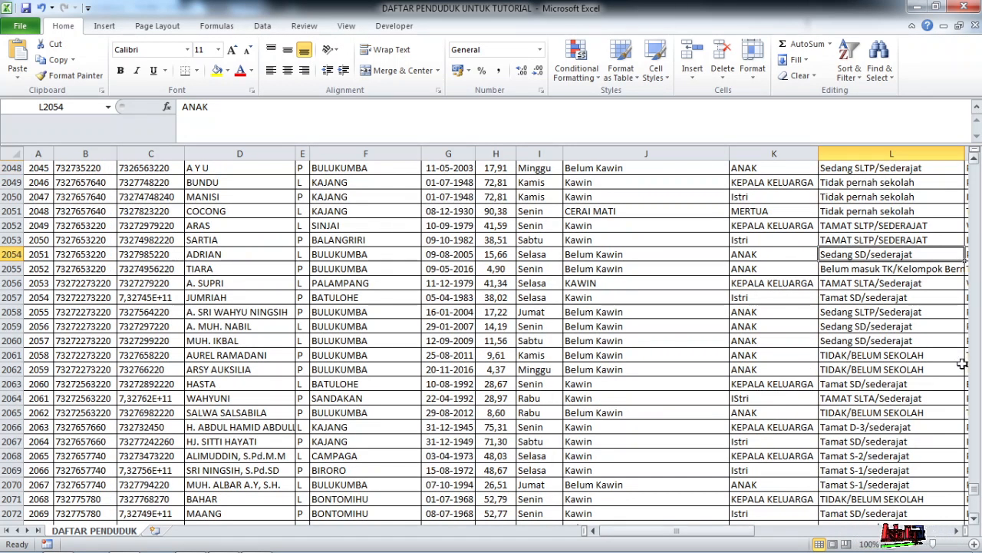
left_click_drag(977, 487, 978, 165)
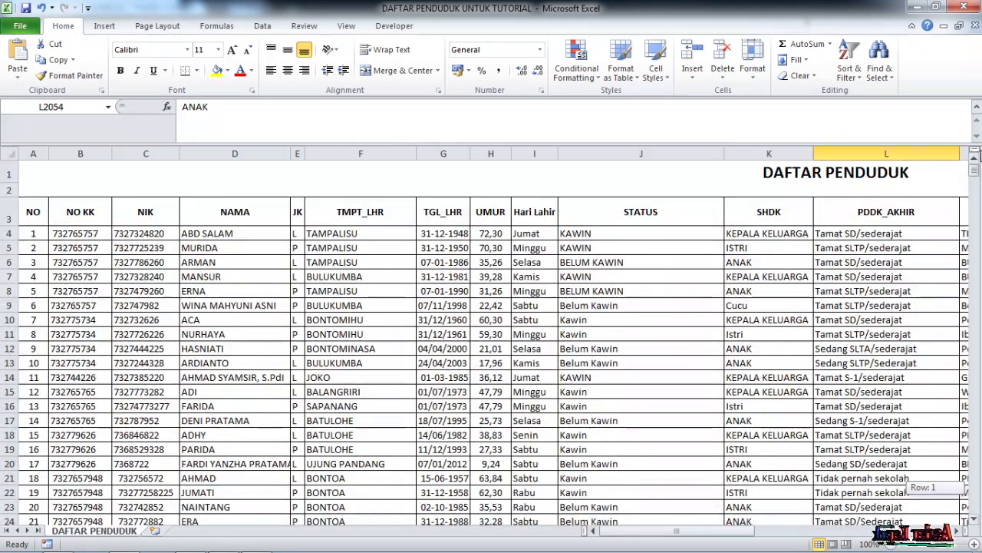
left_click(887, 230)
key("ctrl+shift+Down")
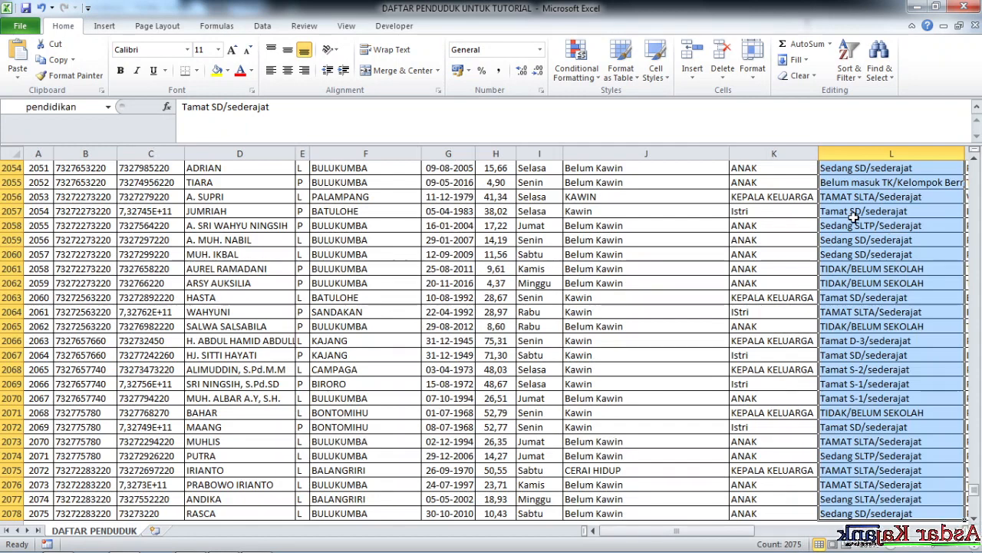
left_click_drag(756, 533, 645, 540)
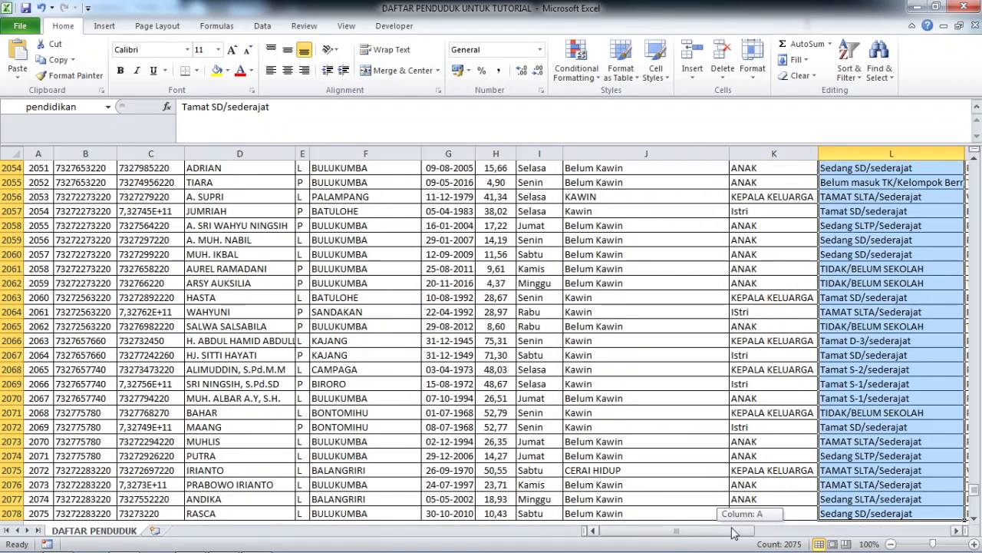
left_click_drag(734, 533, 691, 532)
scroll(280, 297, "up", 2)
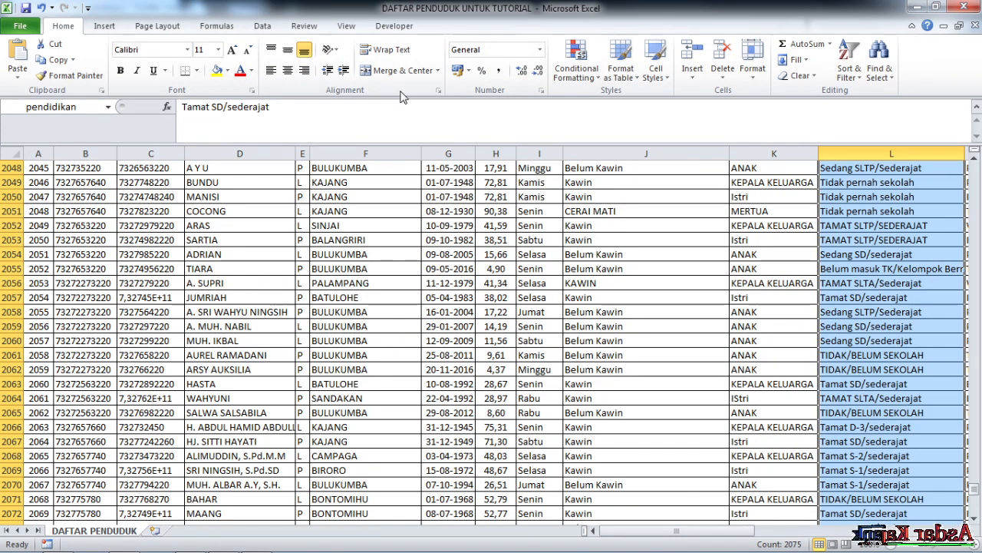
Delete the defined name kelamin from the workbook's name list, keeping the name alamat.
left_click(226, 28)
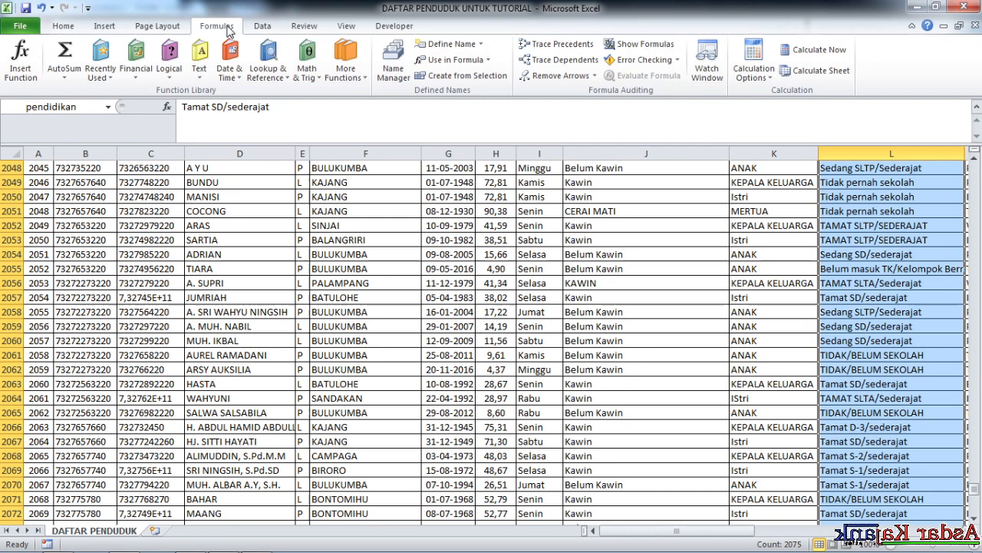
left_click(394, 77)
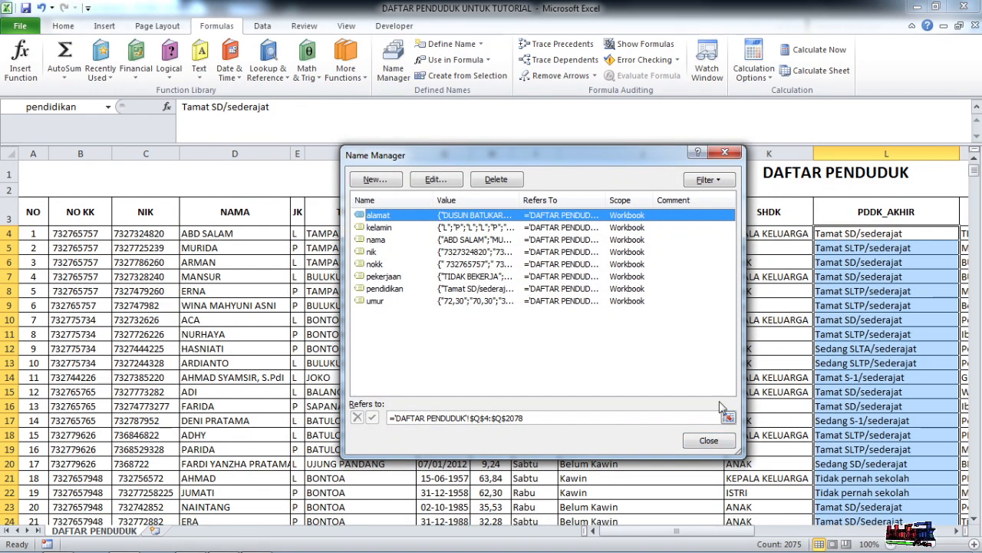
left_click(500, 185)
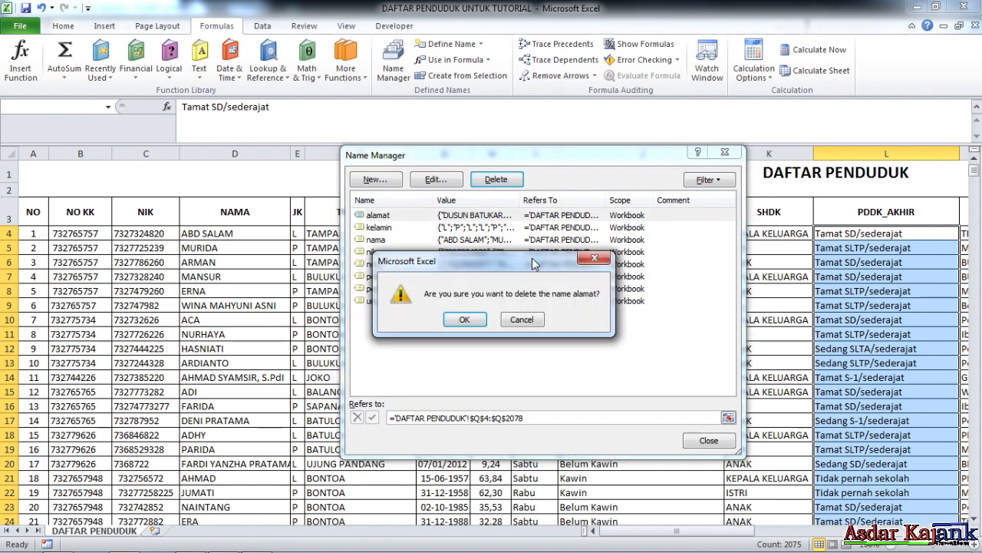
left_click(522, 320)
left_click(399, 227)
left_click(496, 183)
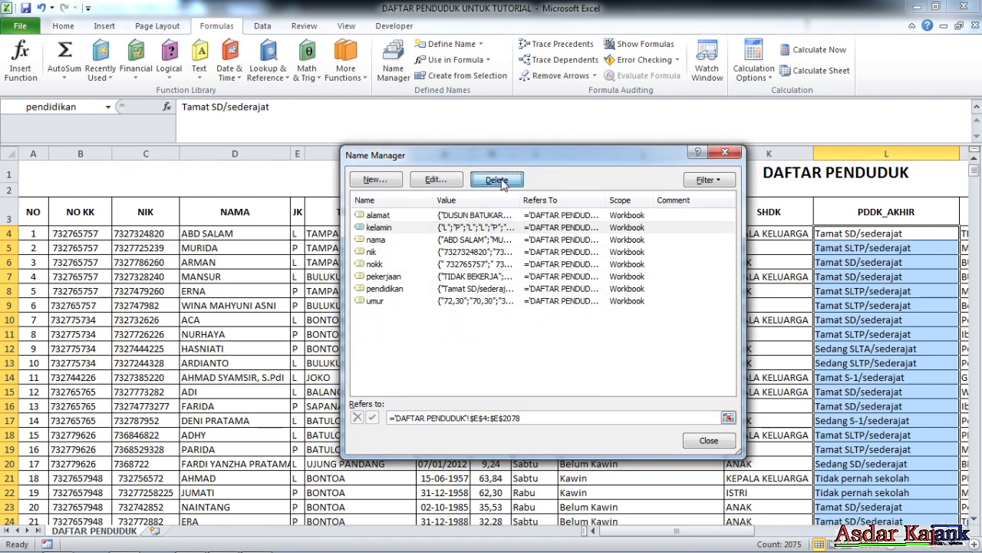
left_click(465, 320)
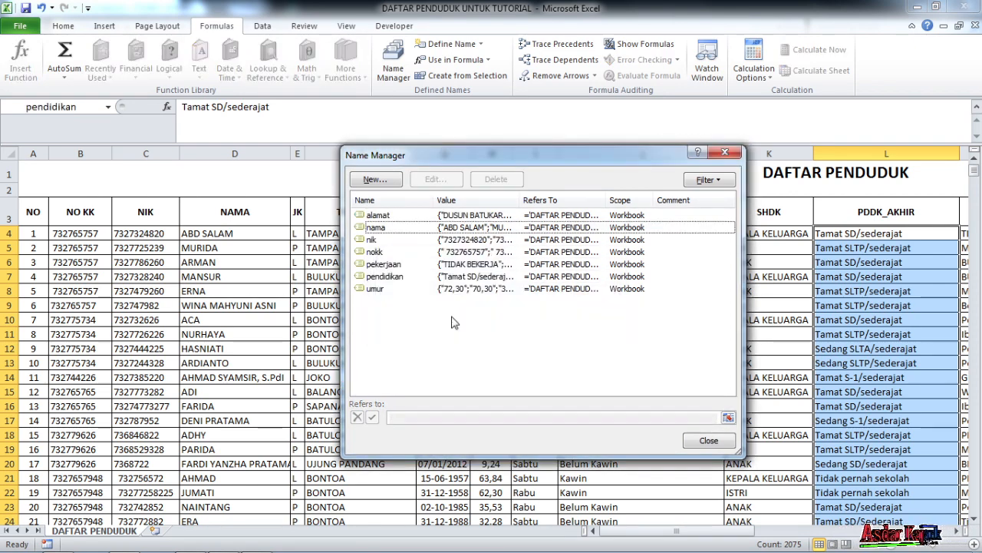
Delete the defined names pendidikan and umur, and close the Name Manager.
left_click(388, 278)
left_click(495, 181)
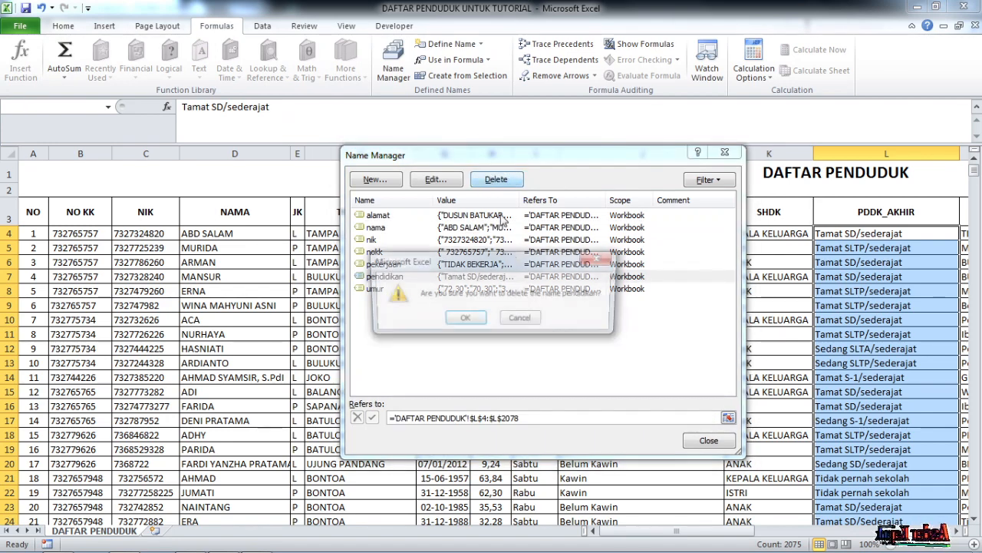
left_click(465, 319)
left_click(387, 279)
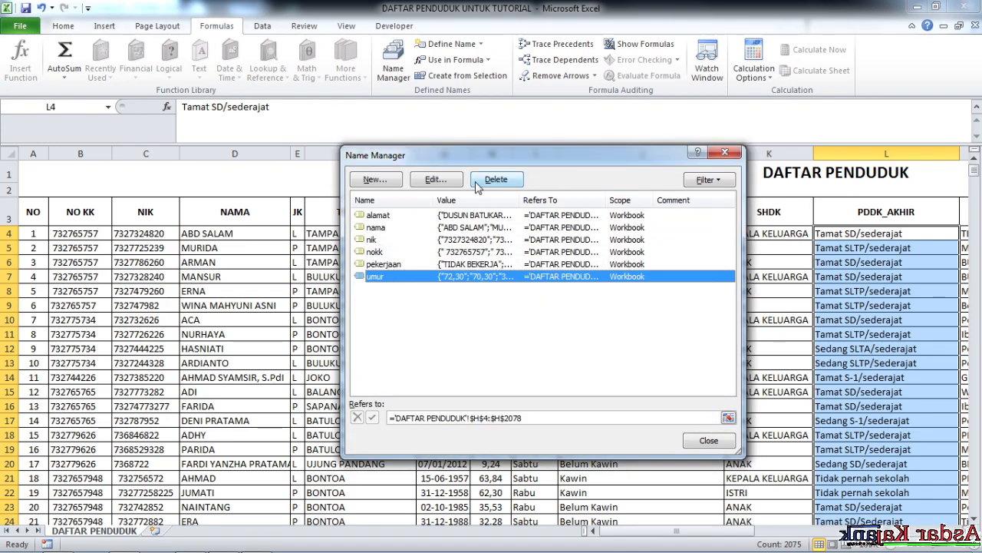
left_click(495, 181)
left_click(466, 319)
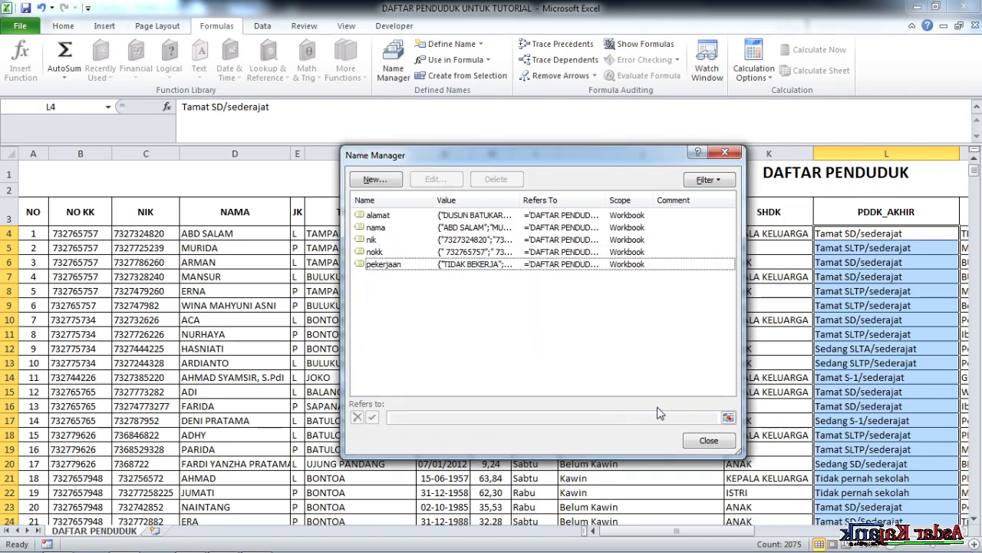
left_click(726, 155)
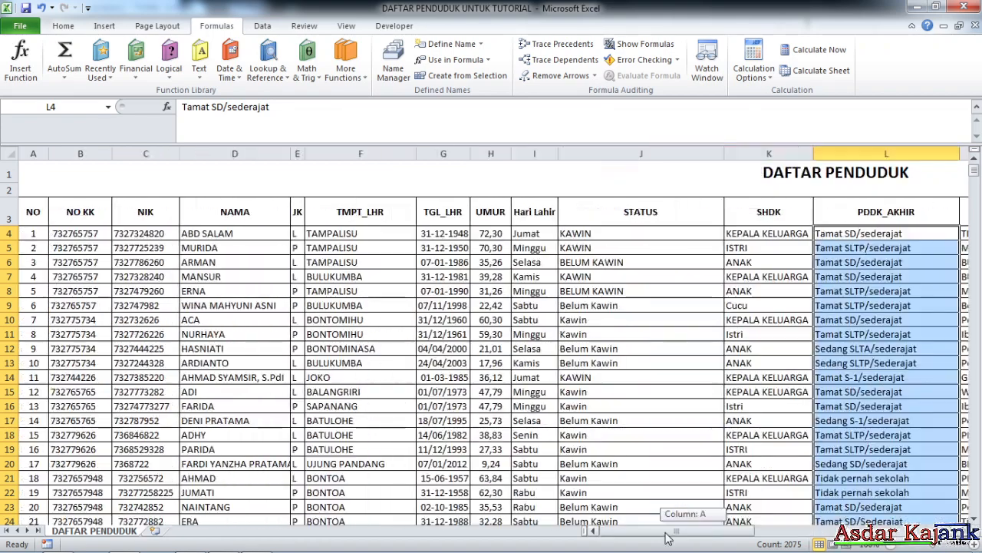
Define the range name kelamin for the JK column data from E4 to the last resident in row 2078.
left_click(534, 377)
left_click(306, 233)
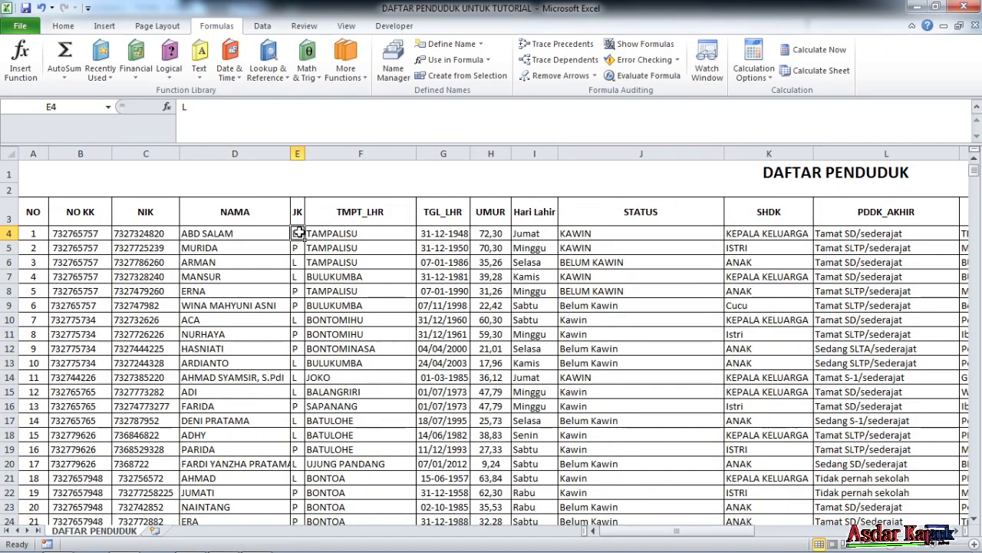
scroll(301, 303, "down", 2)
scroll(300, 303, "up", 2)
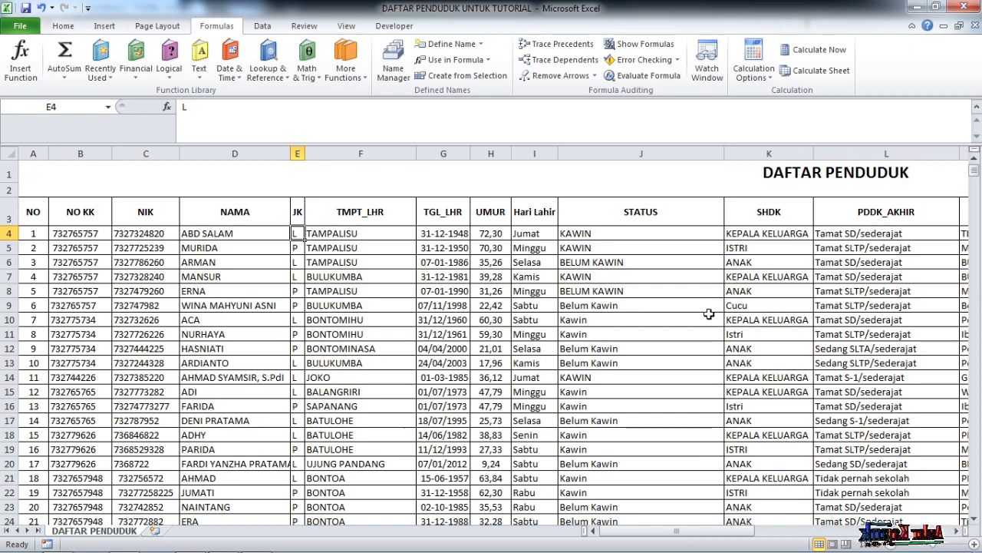
key("ctrl+shift+Down")
scroll(416, 488, "down", 1)
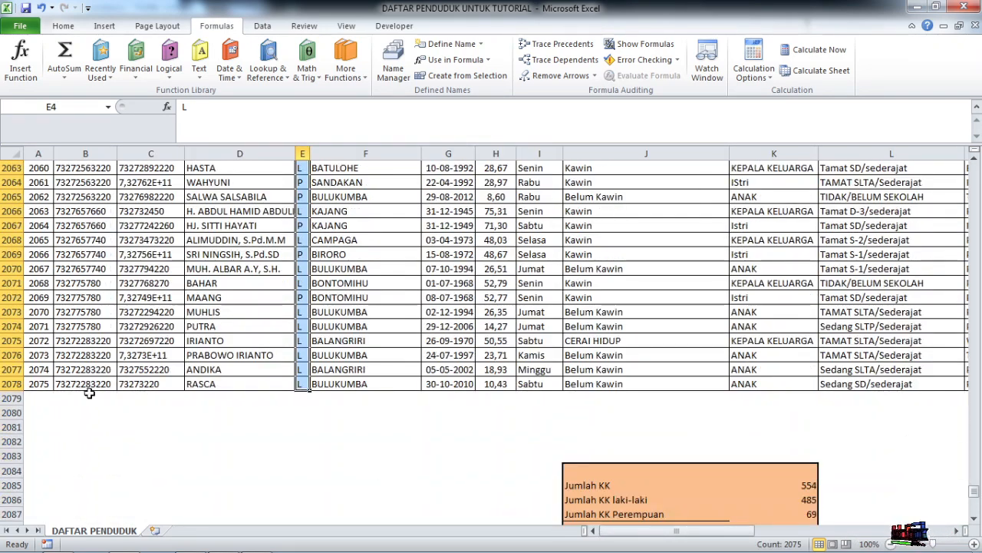
scroll(302, 384, "up", 6)
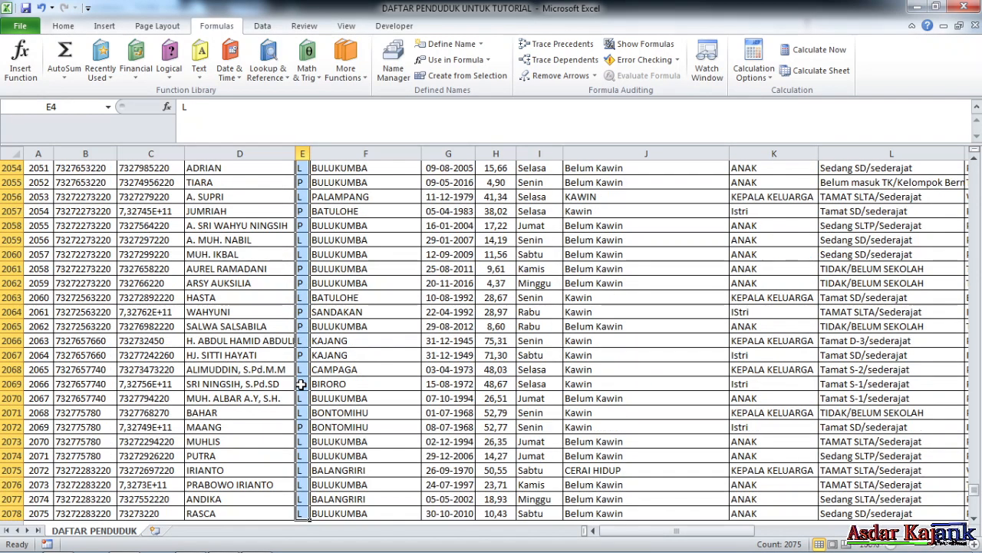
left_click(56, 105)
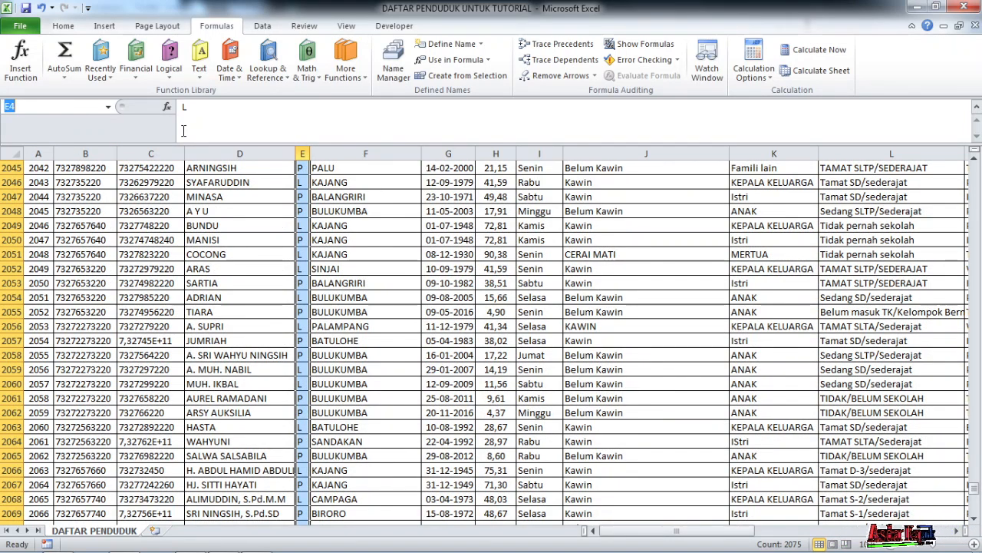
type("kela")
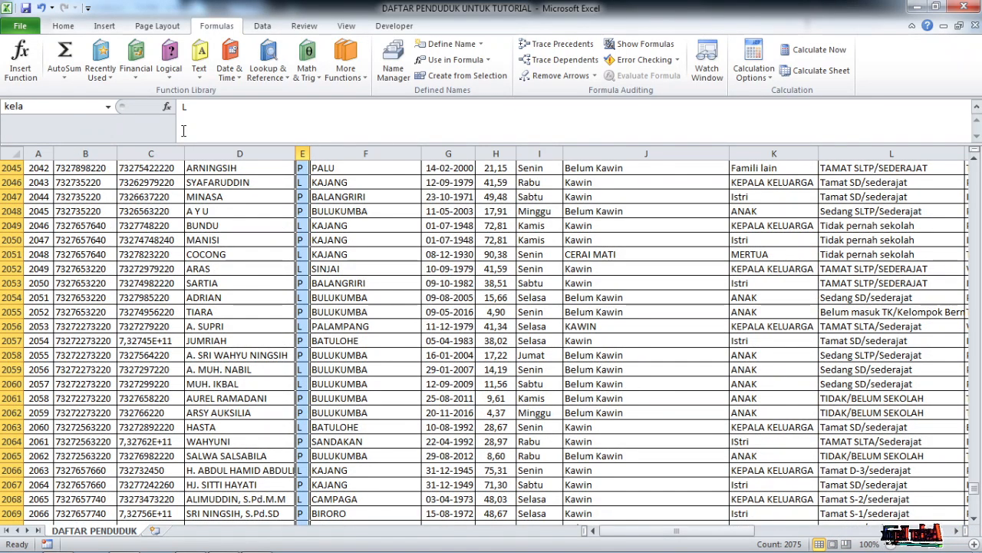
type("i")
key("BackSpace")
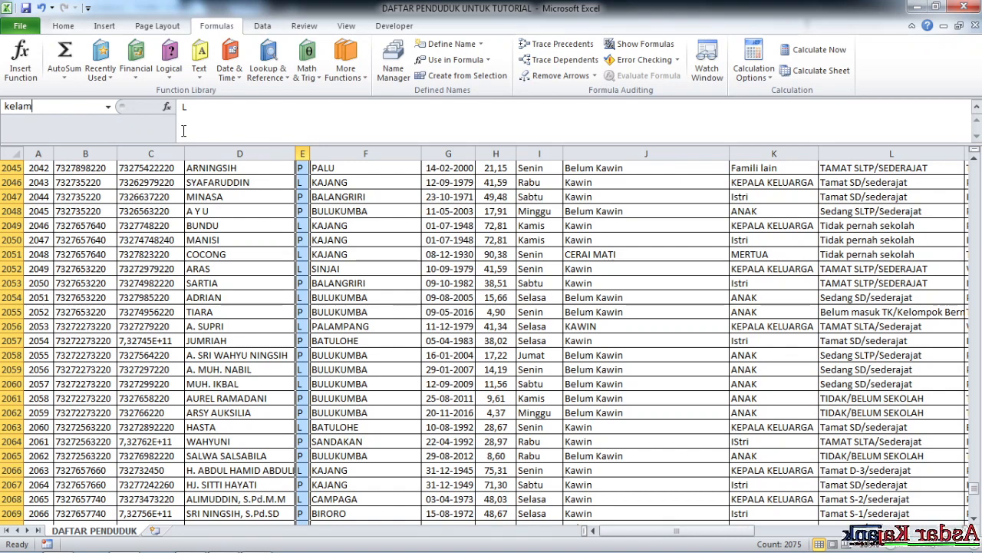
key("Return")
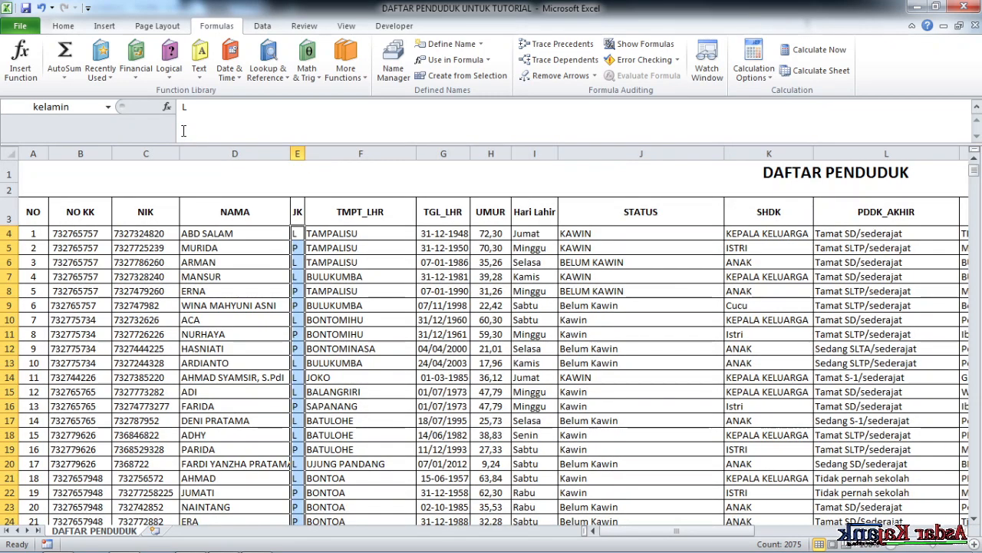
Go to the named range kelamin from cell E4 to check which cells it covers.
left_click(356, 291)
left_click(297, 233)
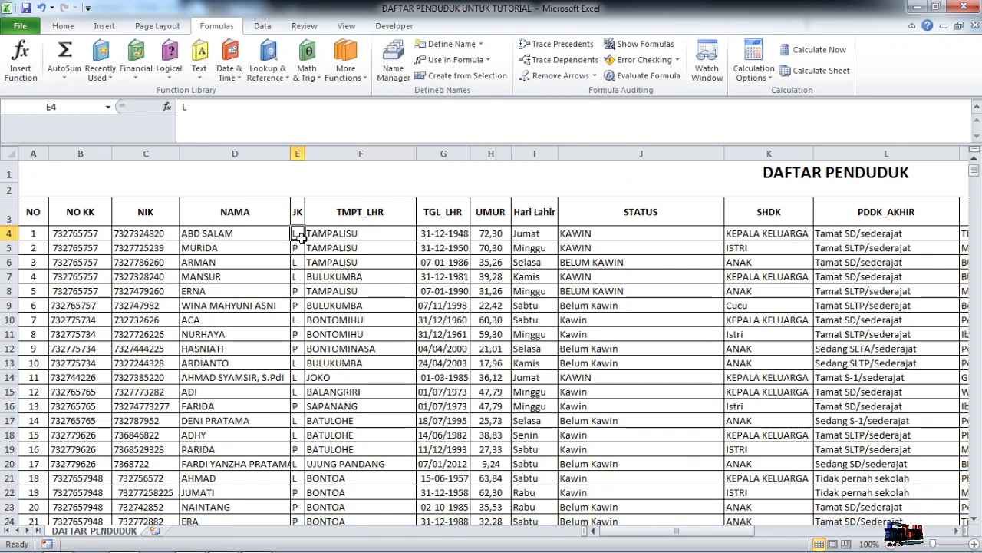
left_click(108, 106)
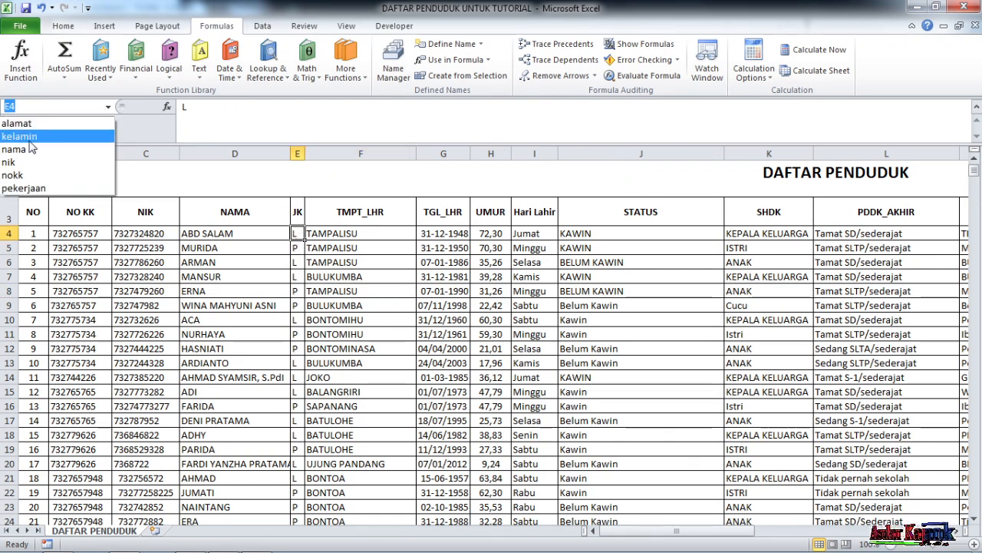
left_click(30, 137)
scroll(296, 299, "up", 1)
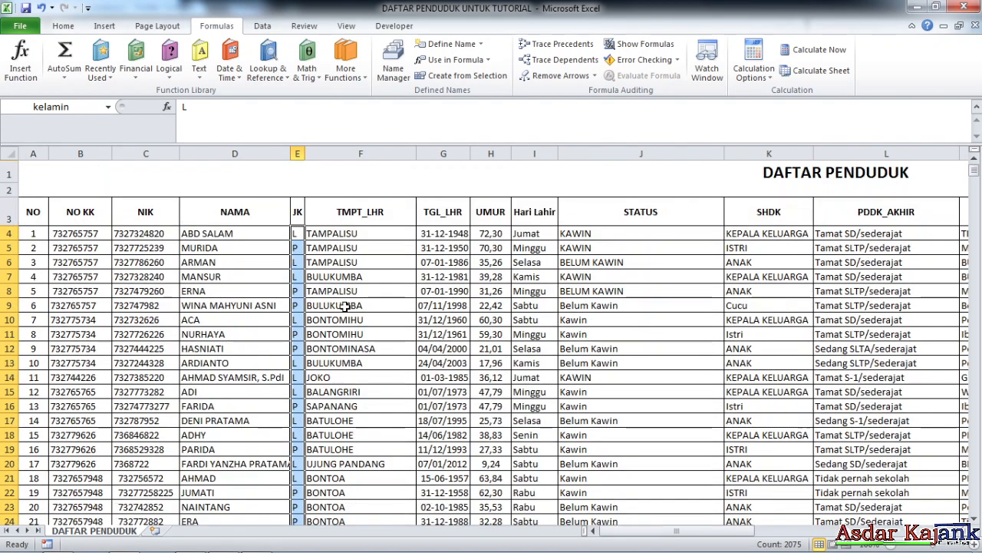
Define the range name umur for the UMUR column data from H4 to the last resident in row 2078.
left_click(376, 318)
left_click(495, 232)
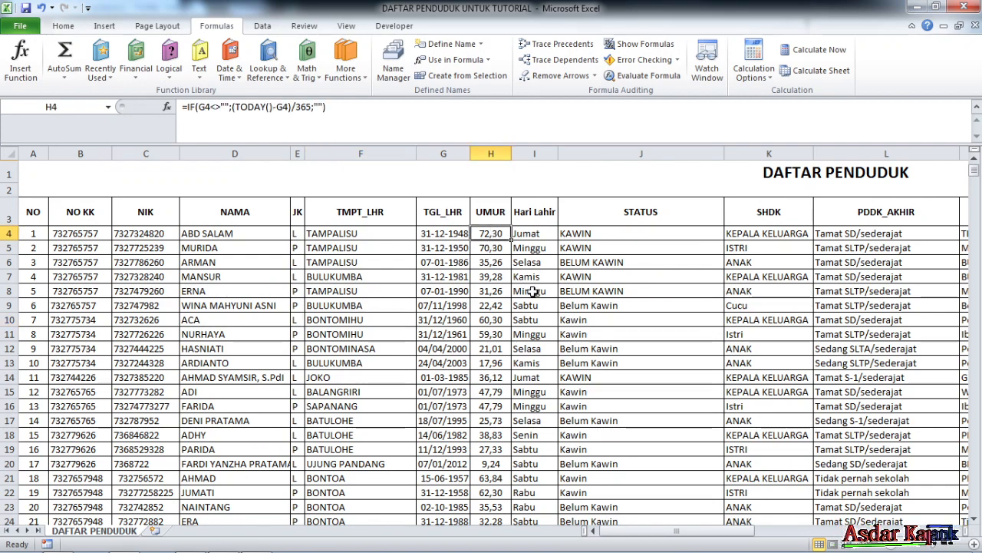
scroll(532, 291, "down", 1)
scroll(537, 284, "up", 1)
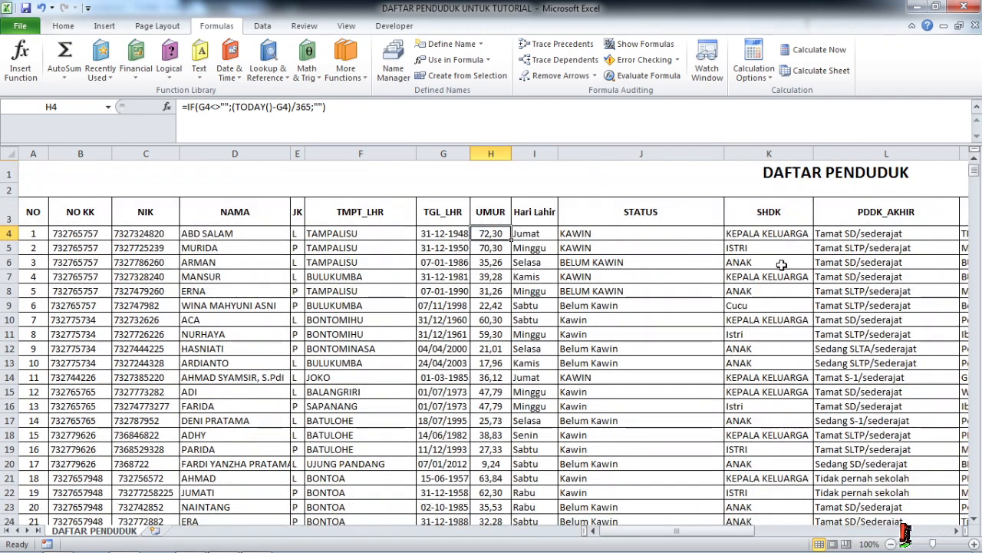
key("ctrl+shift+Down")
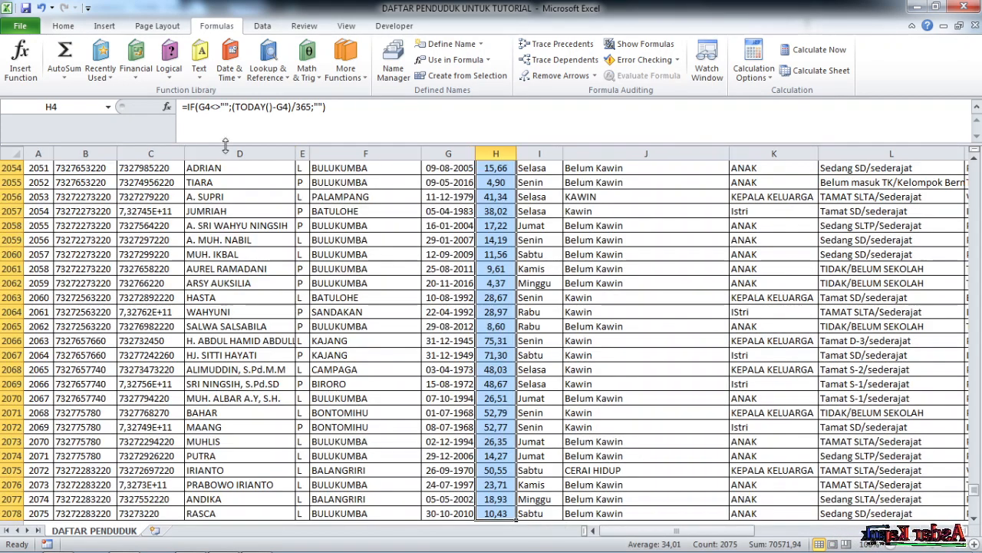
left_click(66, 106)
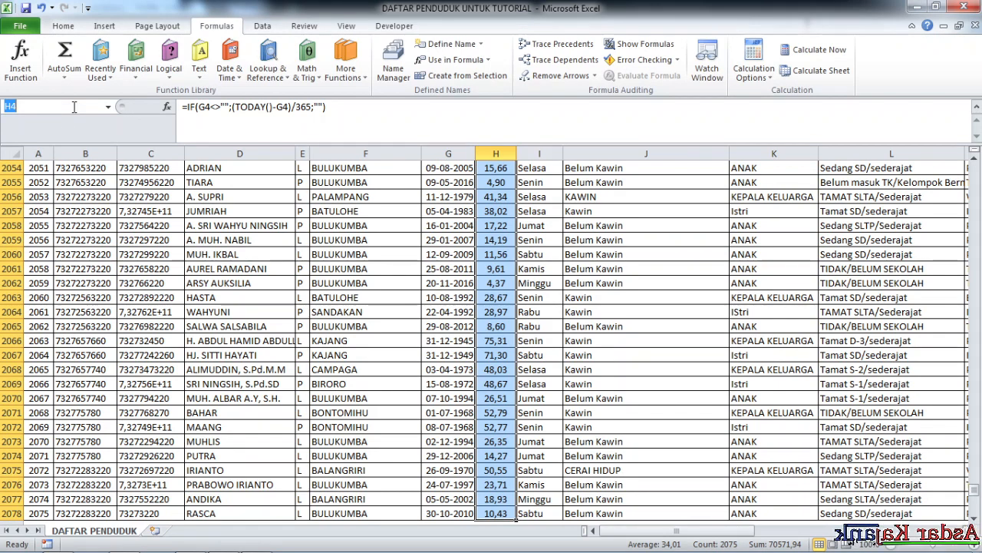
type("umu")
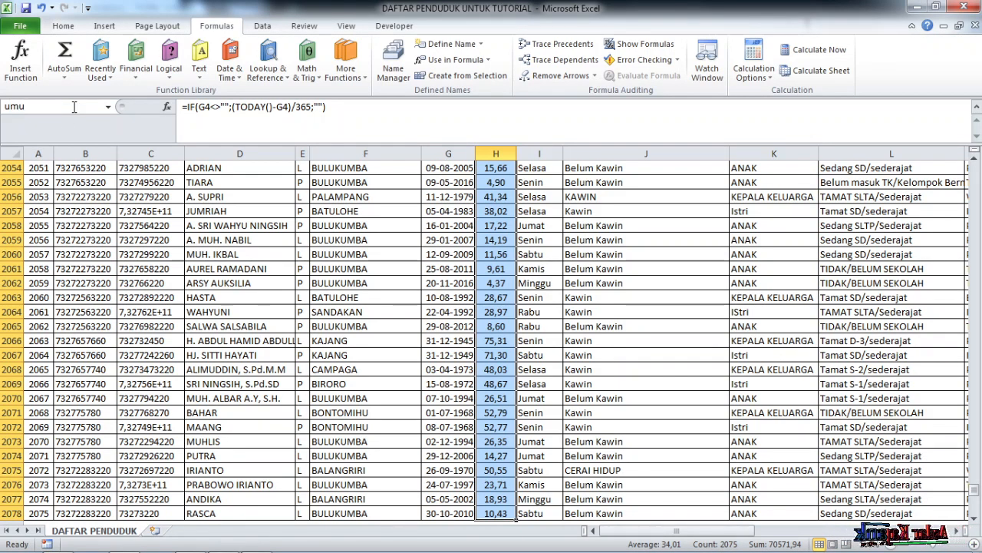
type("r")
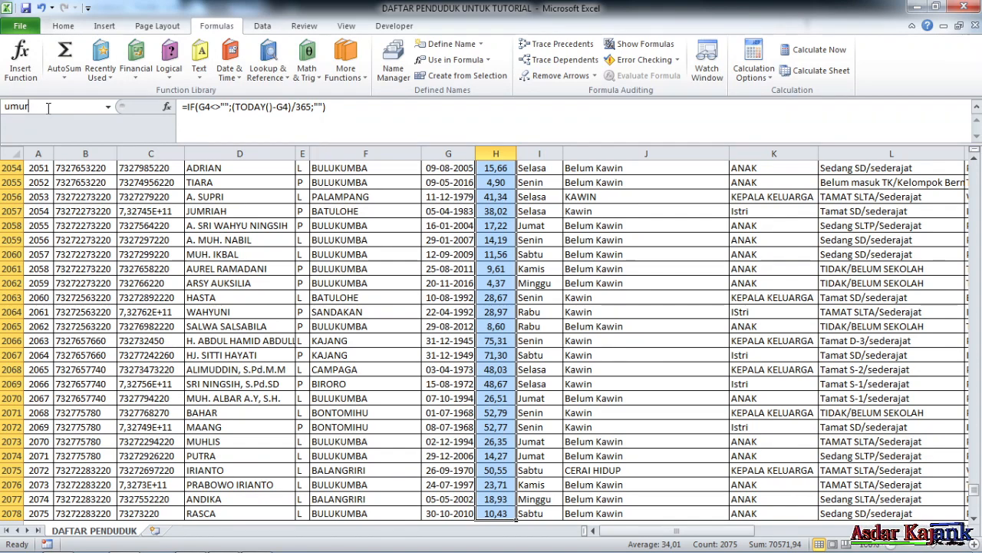
key("Return")
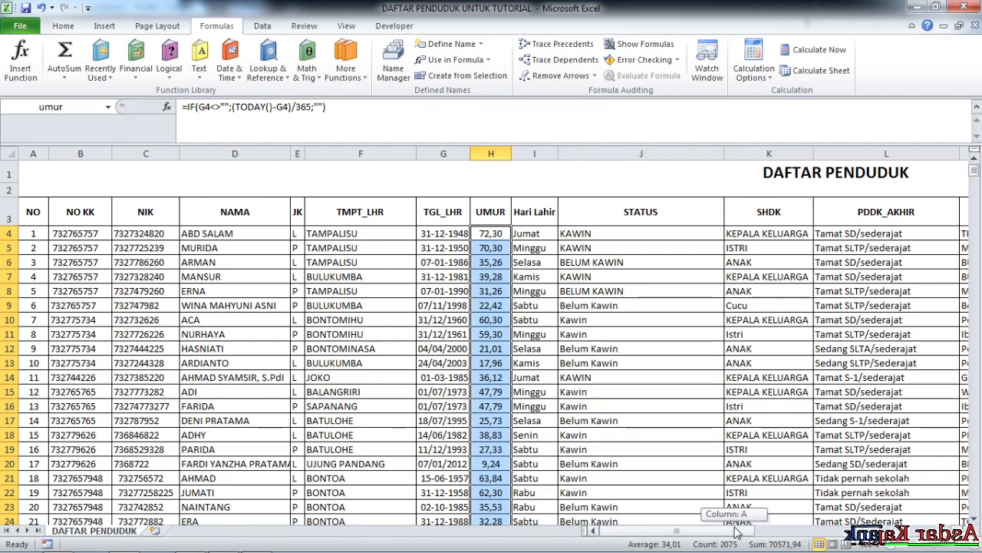
Define the range name pendidikan for the PDDK_AKHIR column data from L4 to the last resident in row 2078.
left_click_drag(677, 531, 735, 531)
left_click(710, 261)
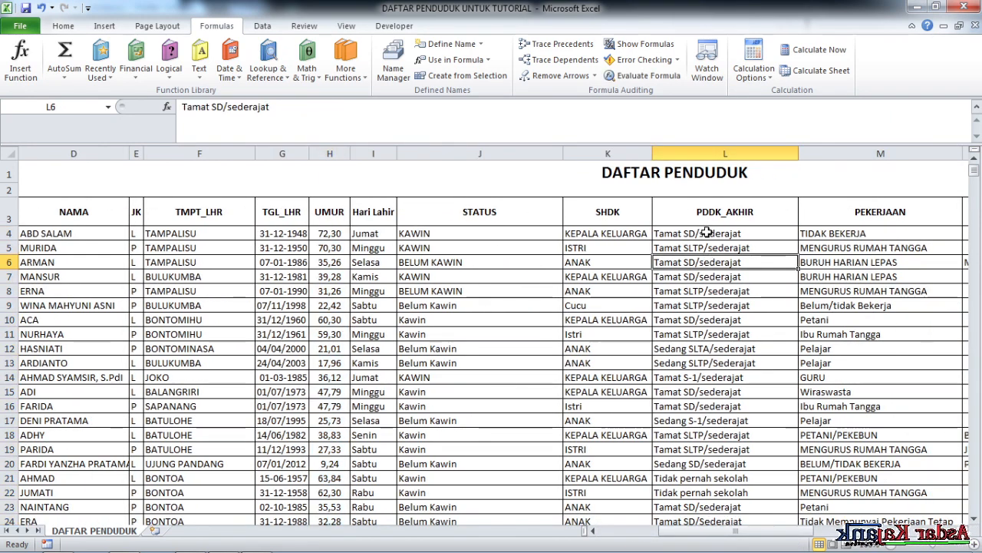
left_click(708, 229)
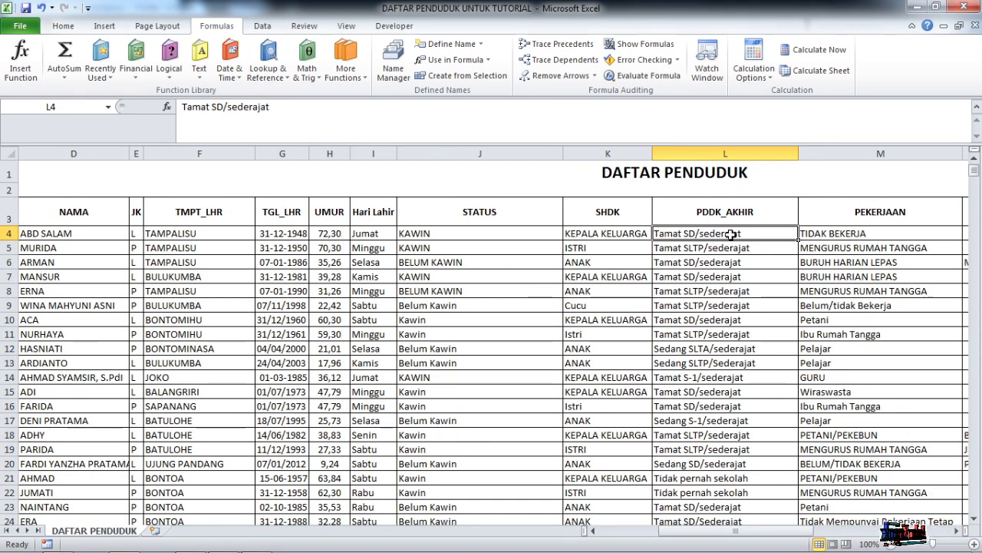
key("ctrl+shift+Down")
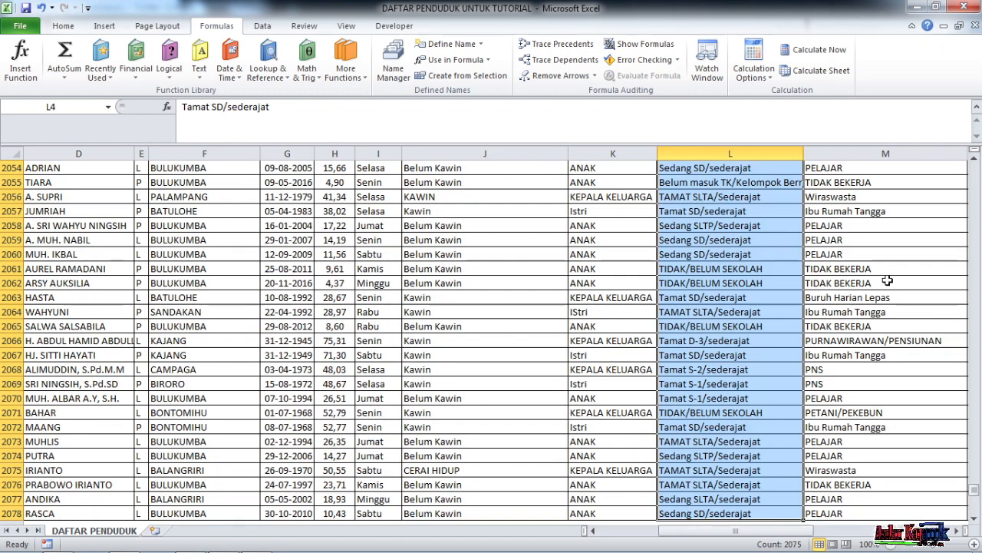
scroll(718, 338, "down", 2)
scroll(390, 235, "up", 2)
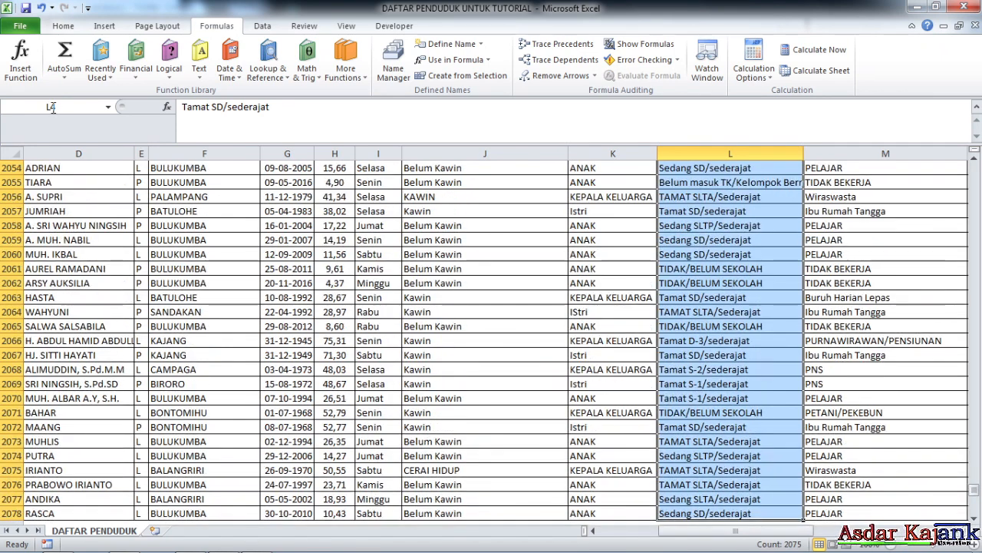
left_click(56, 108)
type("pendidikan")
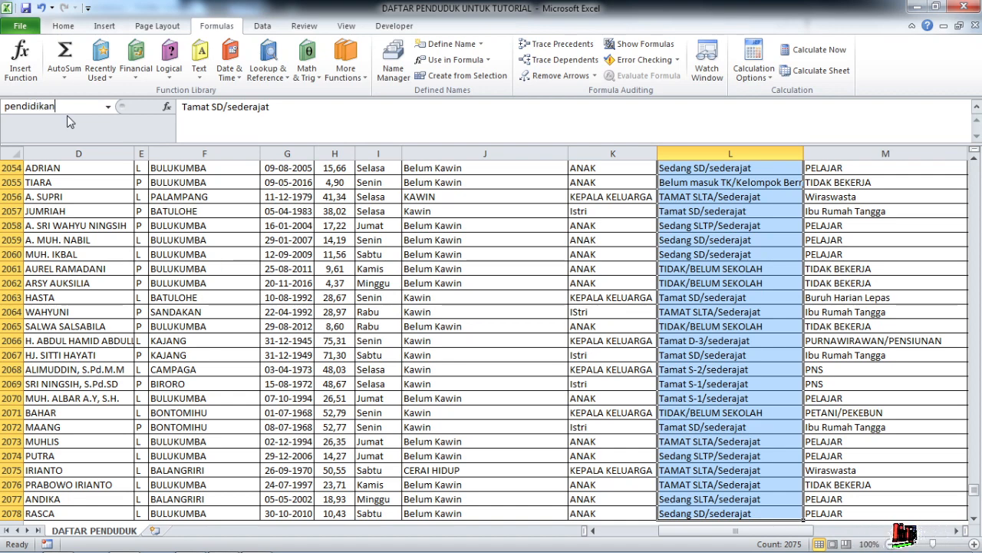
key("Return")
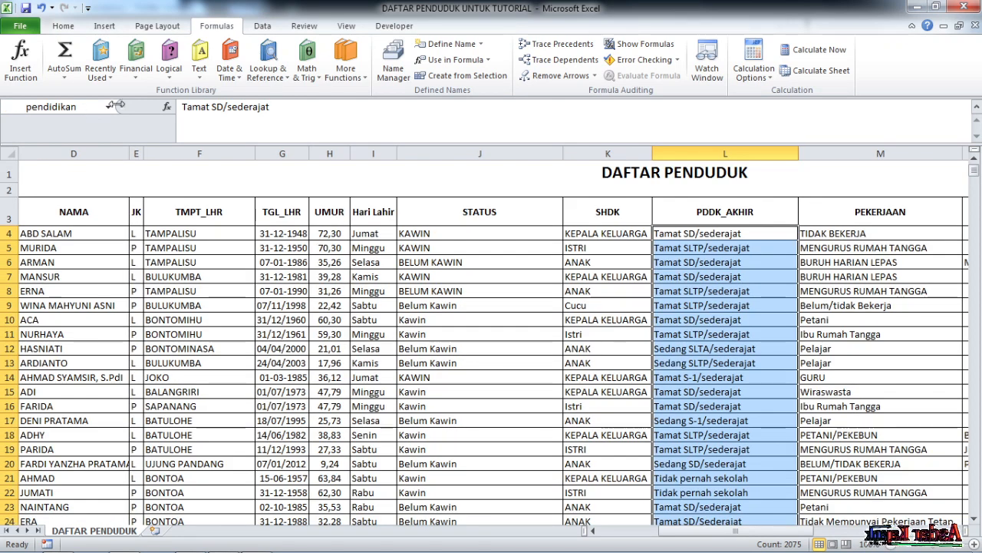
Go to the named range pendidikan from cell J11 to check which cells it covers.
left_click(537, 331)
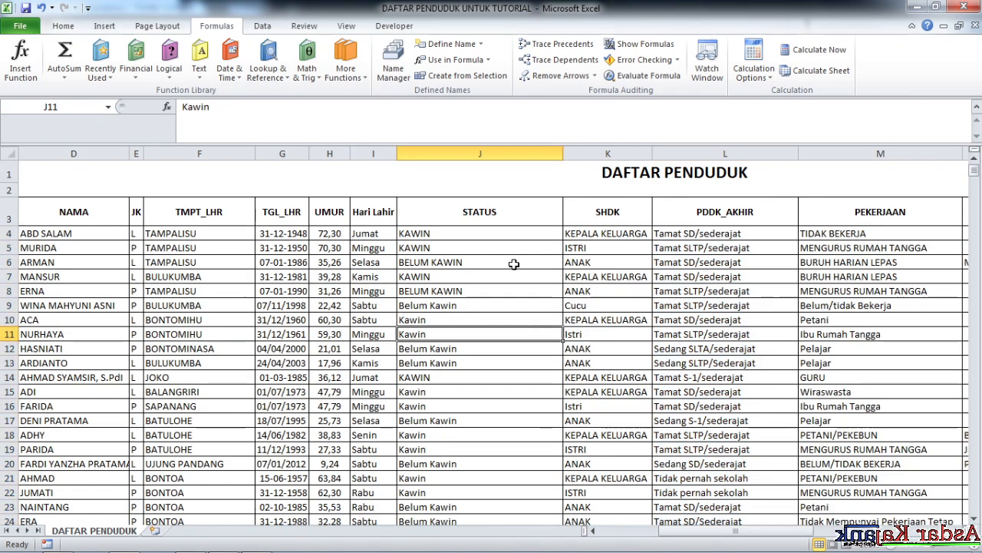
left_click(72, 109)
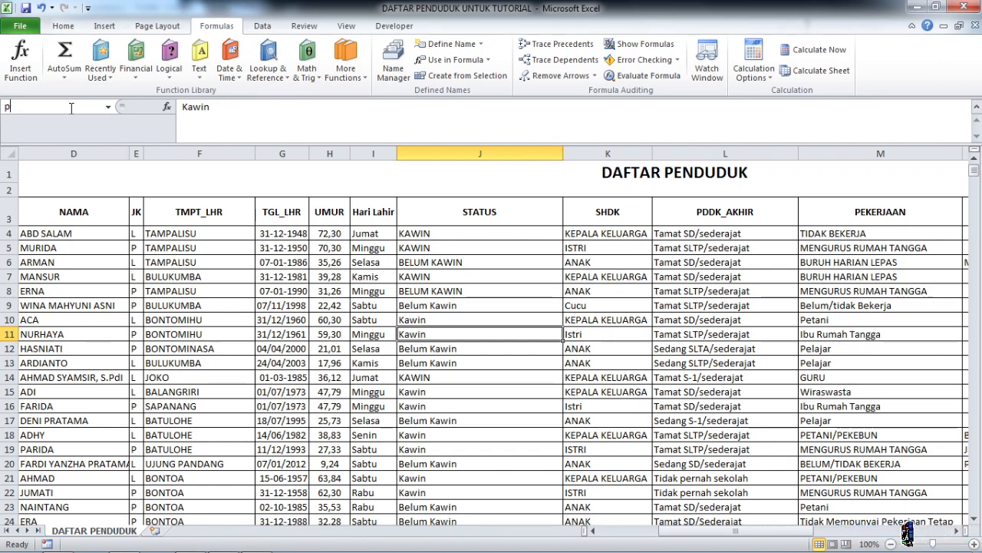
type("pendidikan")
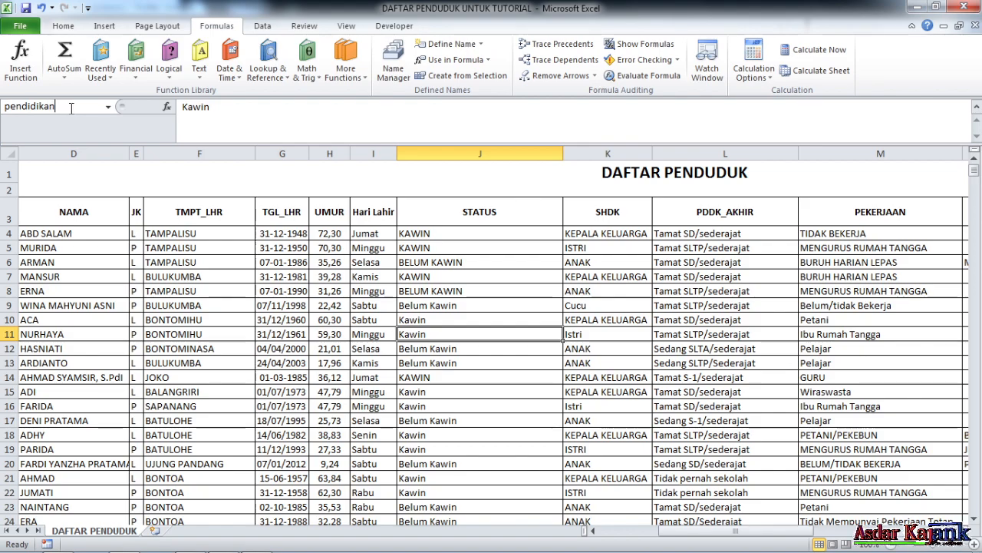
key("Return")
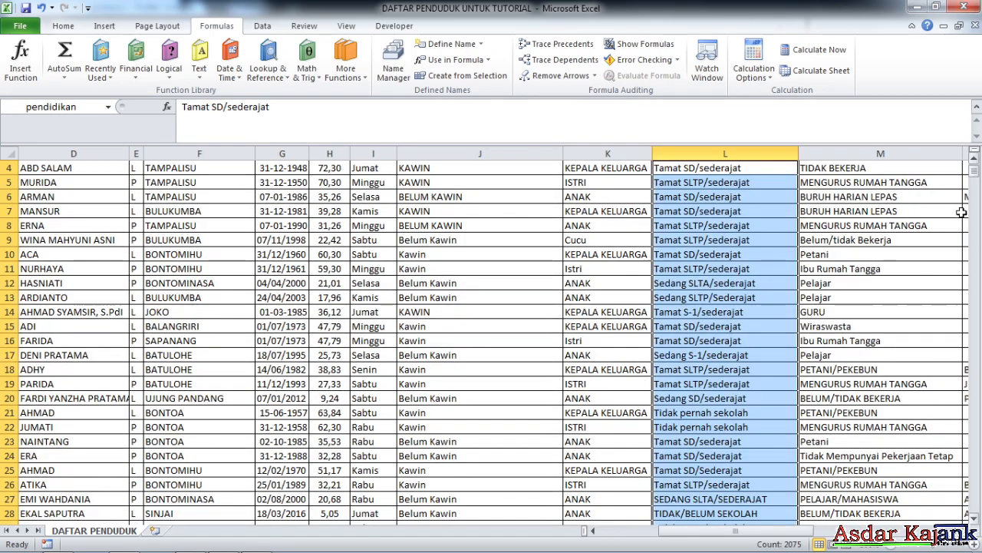
left_click_drag(975, 179, 976, 150)
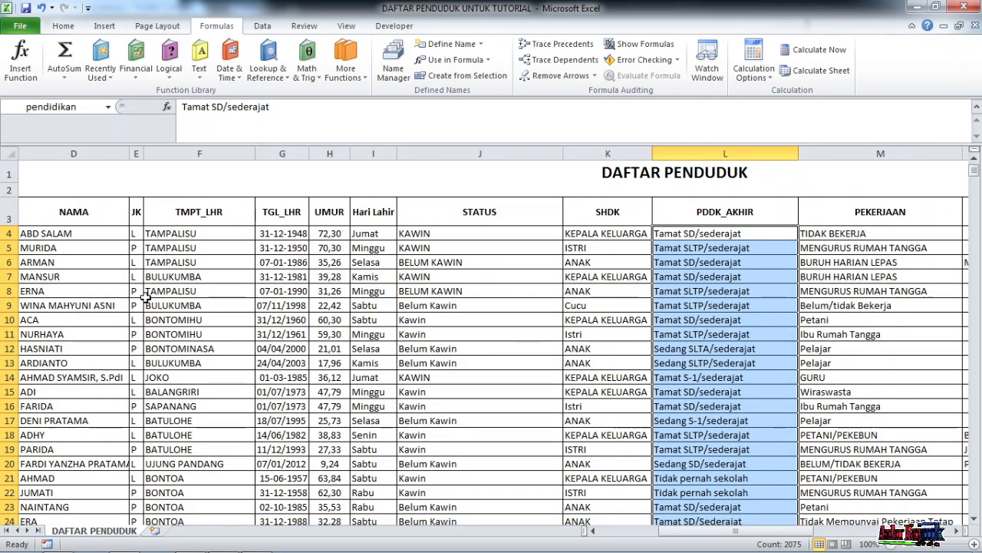
left_click_drag(725, 531, 662, 546)
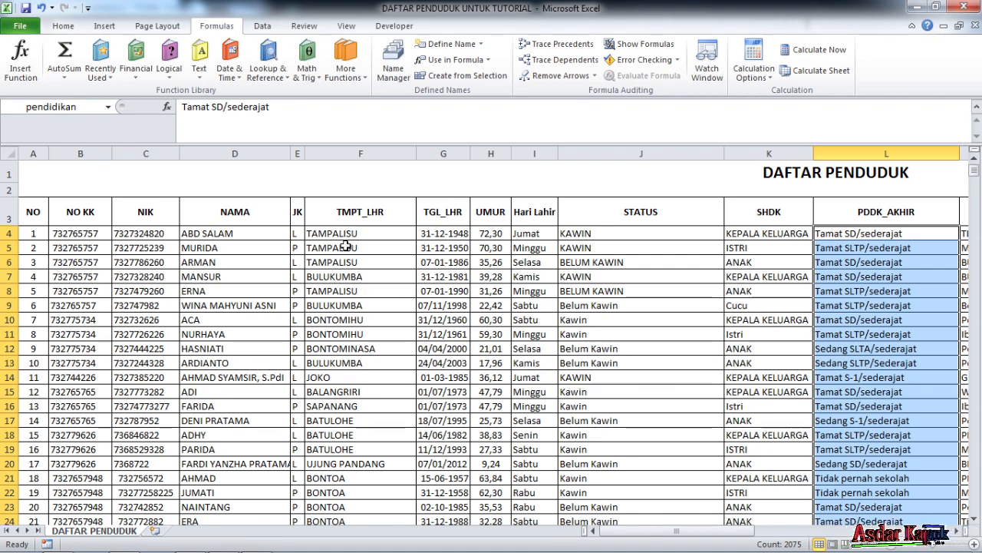
Go to the named ranges umur and kelamin in turn to check which columns they cover.
left_click(108, 106)
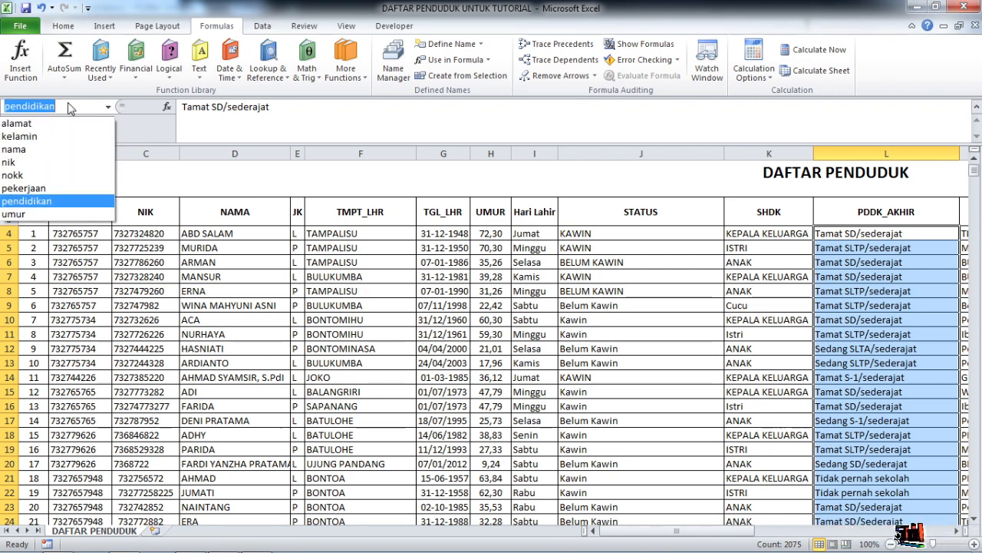
left_click(26, 214)
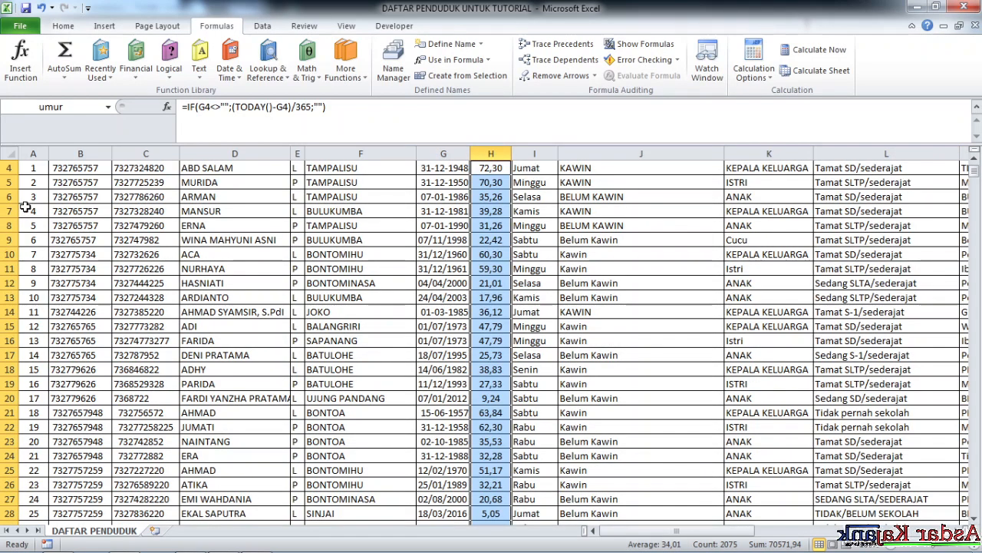
left_click(108, 111)
left_click(58, 139)
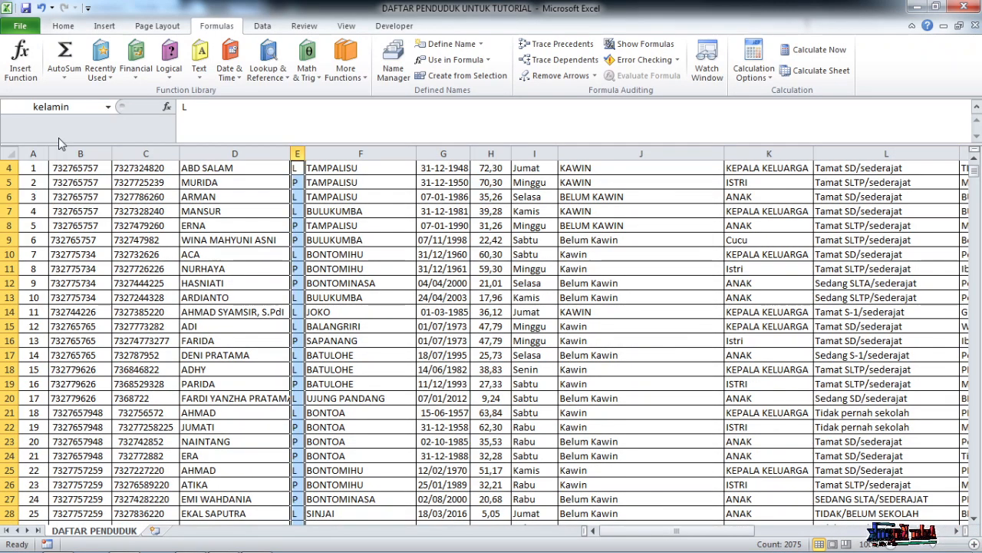
left_click(802, 268)
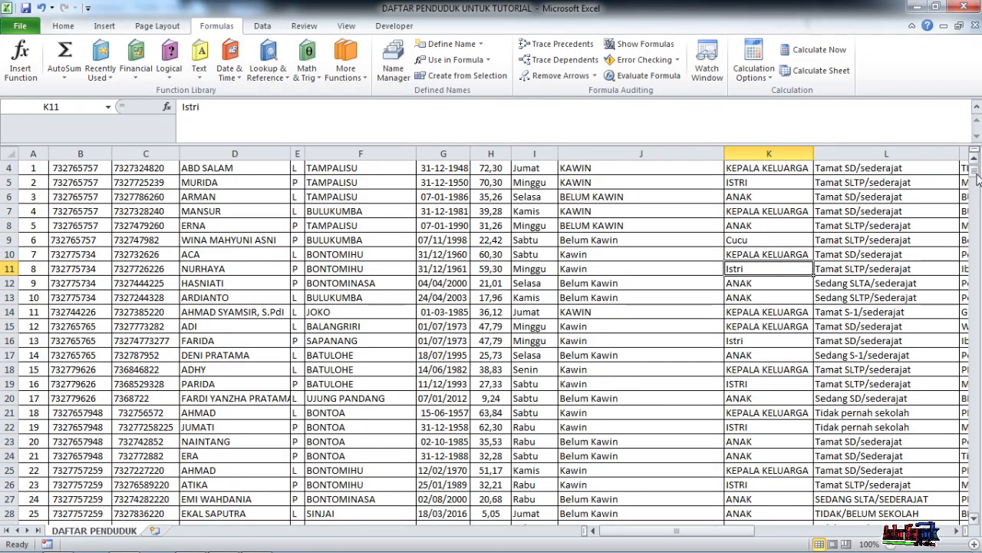
Go to the Penduduk berusia 0-6 Tahun row of the KLASIFIKASI PENDUDUK BERDASARKAN ANGKATAN KERJA table below the resident list.
left_click_drag(977, 178, 977, 495)
scroll(585, 417, "down", 4)
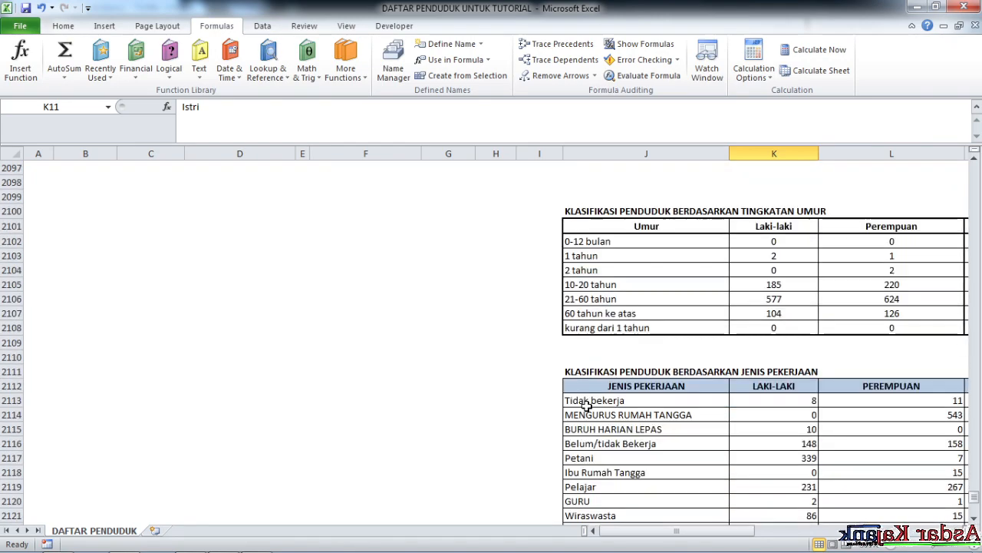
left_click(584, 405)
key("Right")
key("Right")
key("Right")
key("Right")
key("Right")
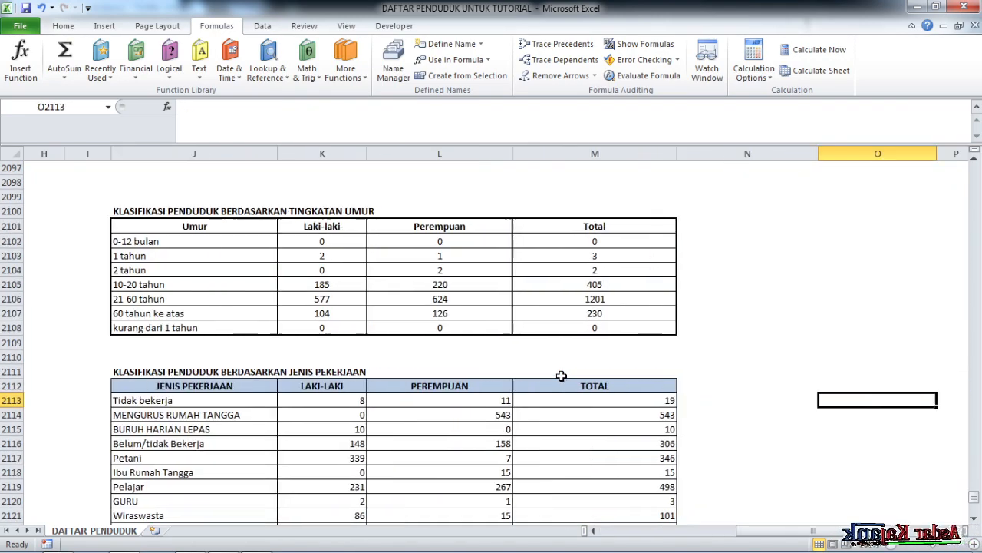
scroll(345, 377, "down", 18)
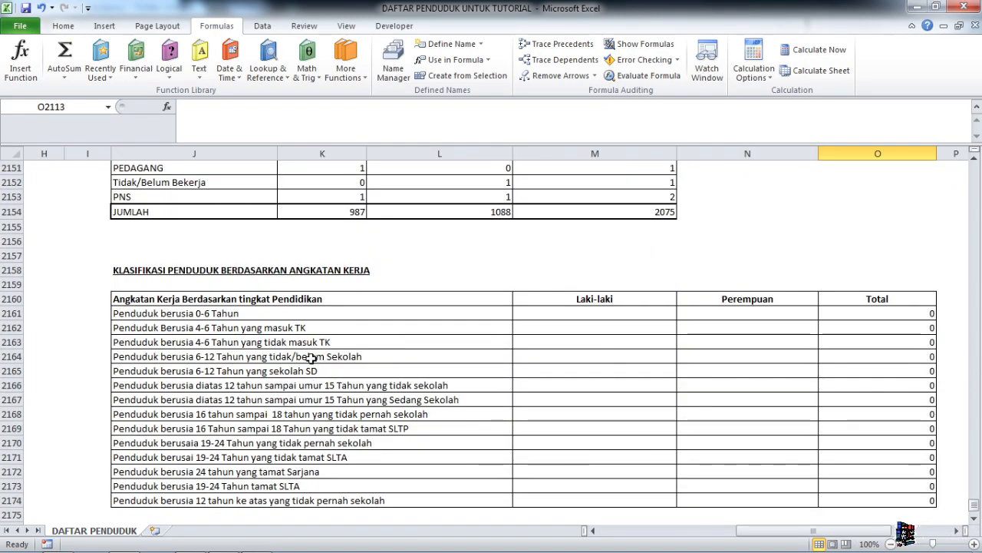
left_click(146, 314)
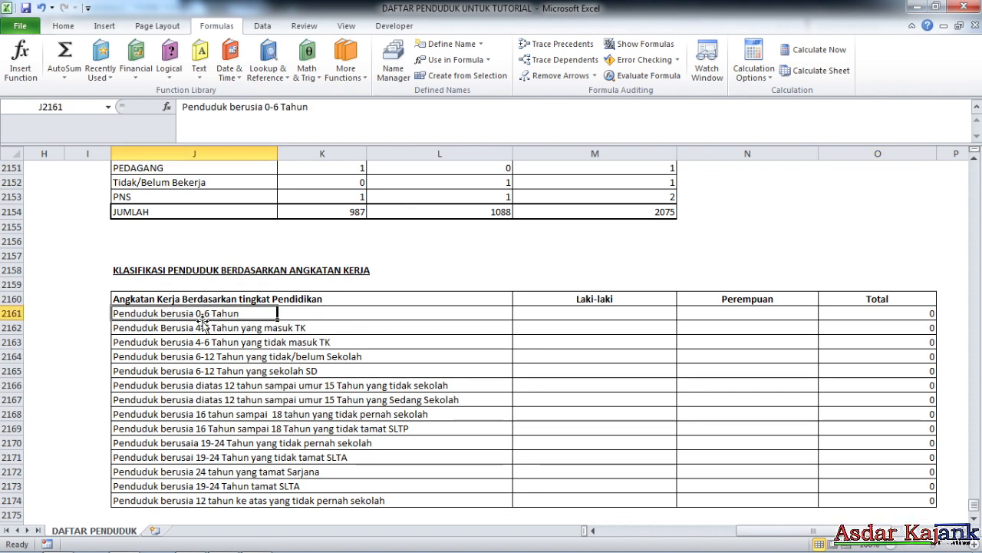
Start a COUNTIFS formula in the Laki-laki cell M2161 with umur as the first criteria range.
left_click(551, 315)
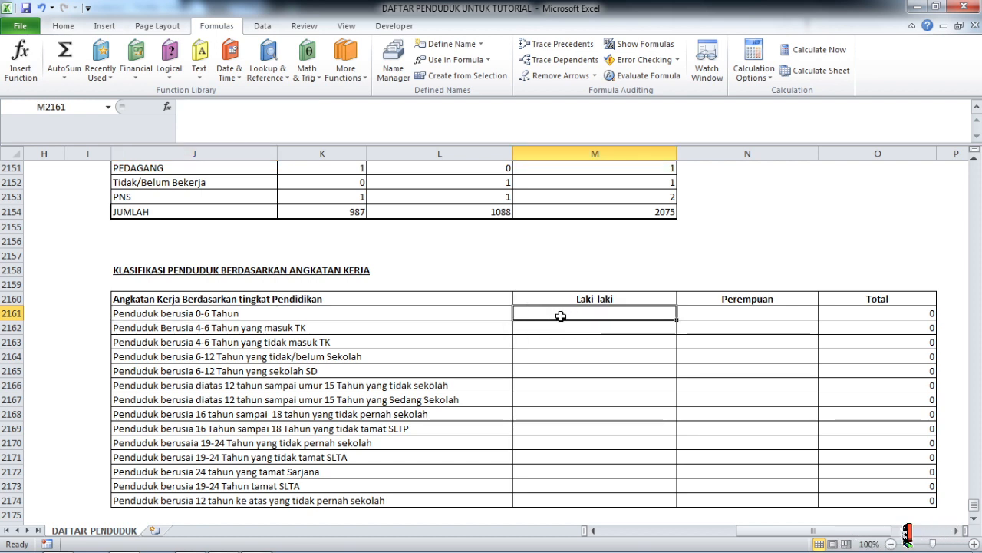
type("=")
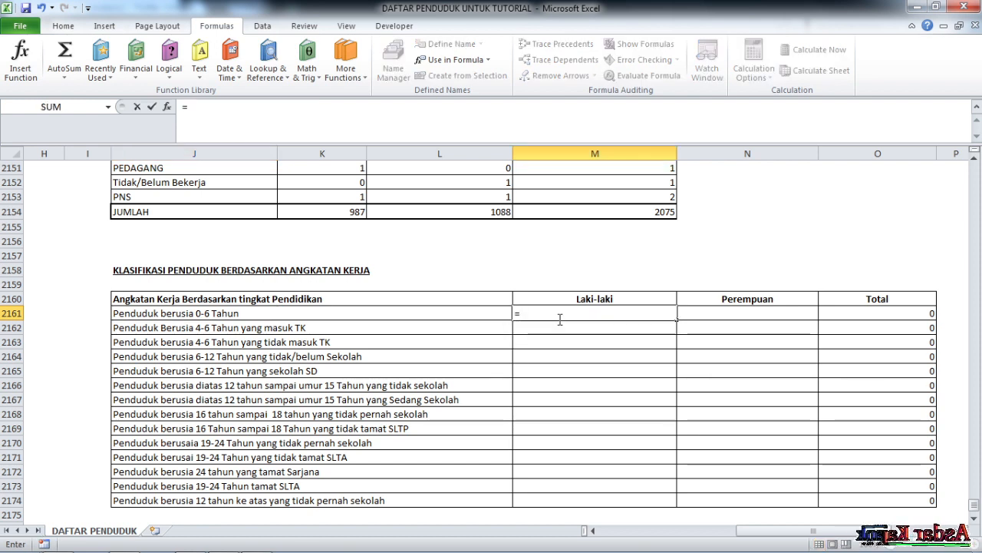
type("cp")
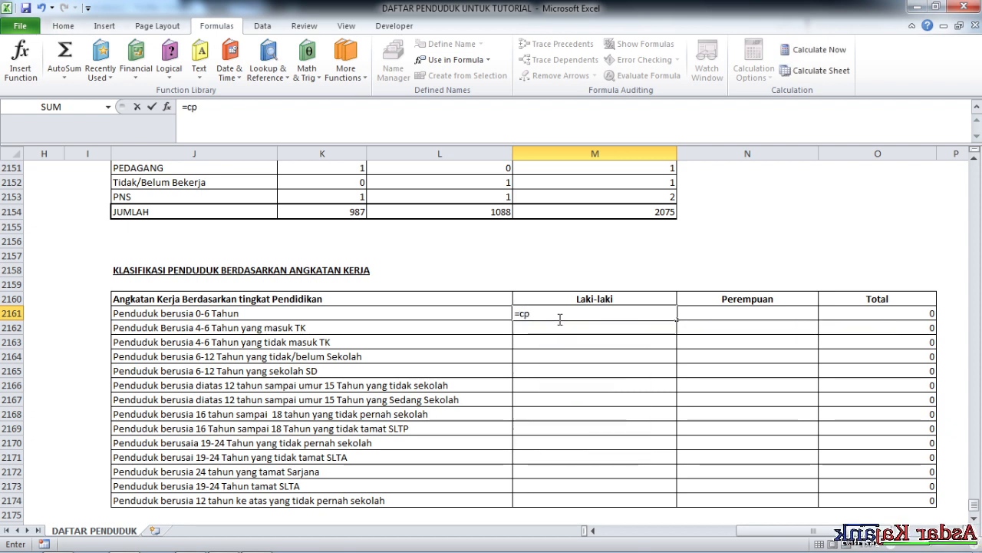
key("BackSpace")
type("o")
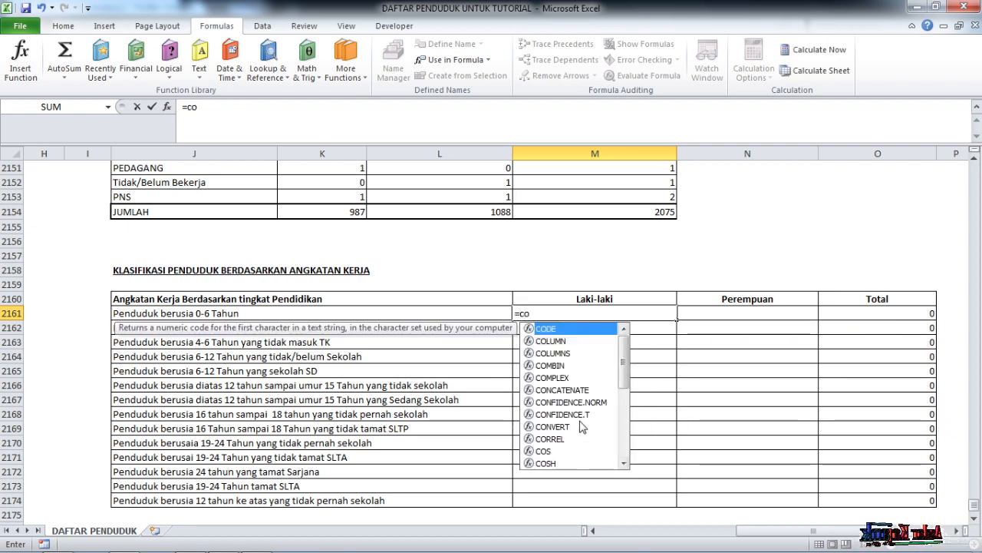
type("u")
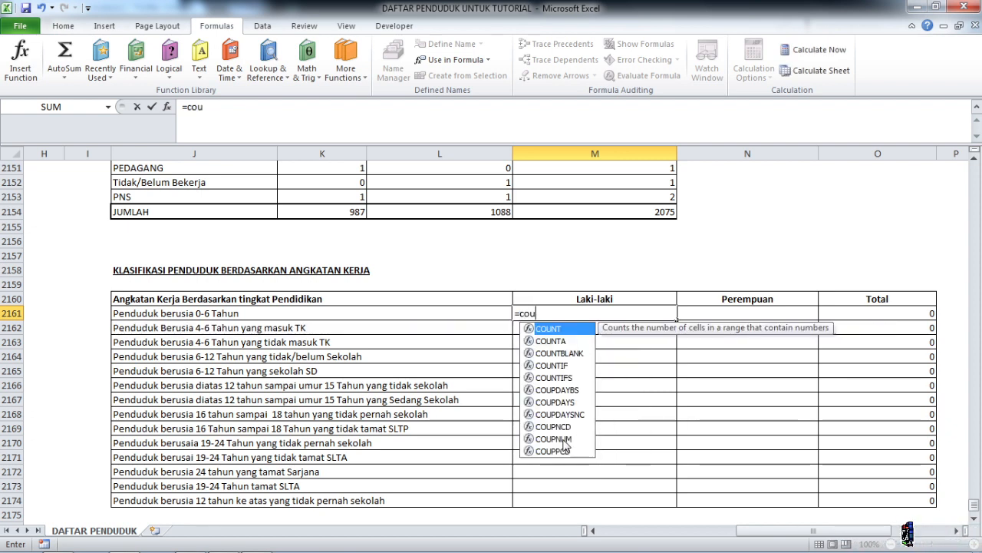
double_click(564, 377)
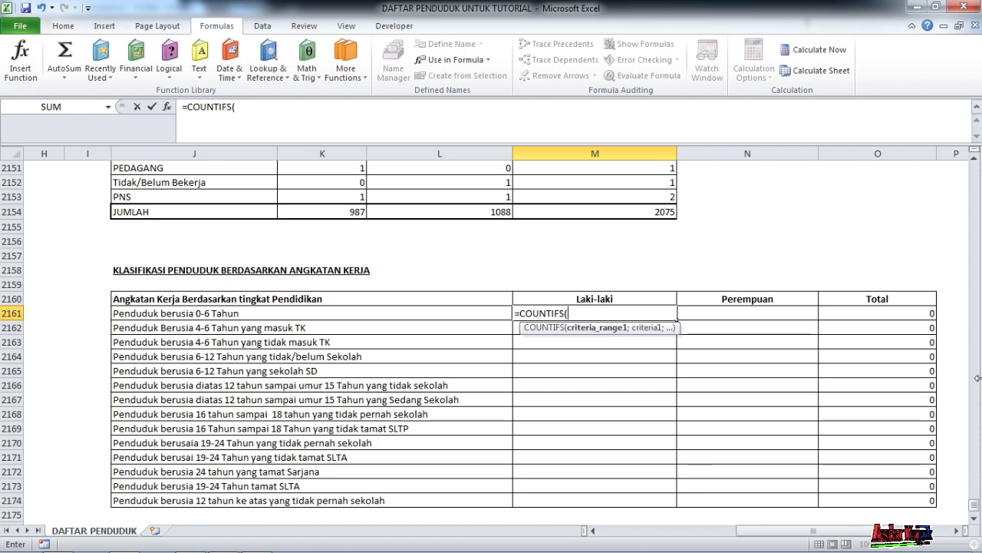
type("um")
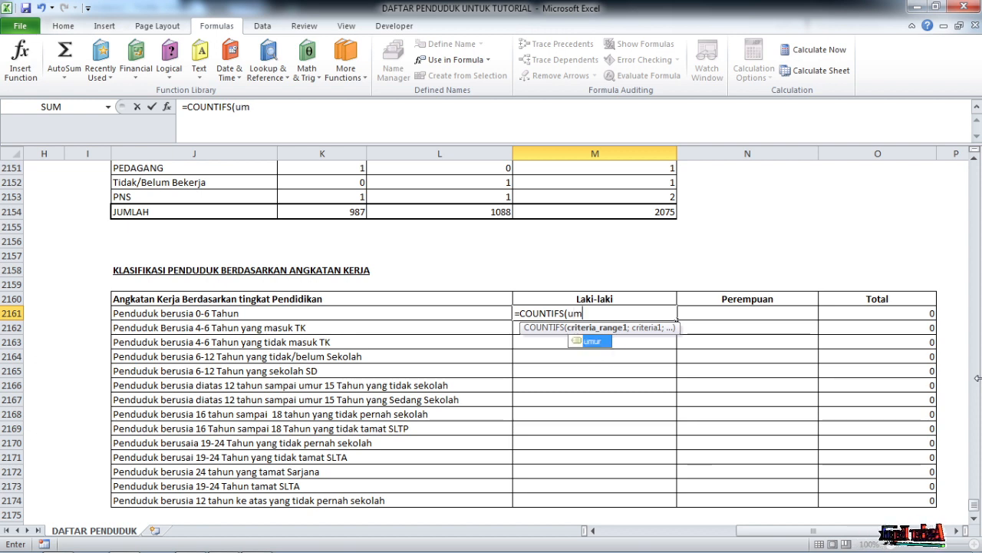
double_click(597, 340)
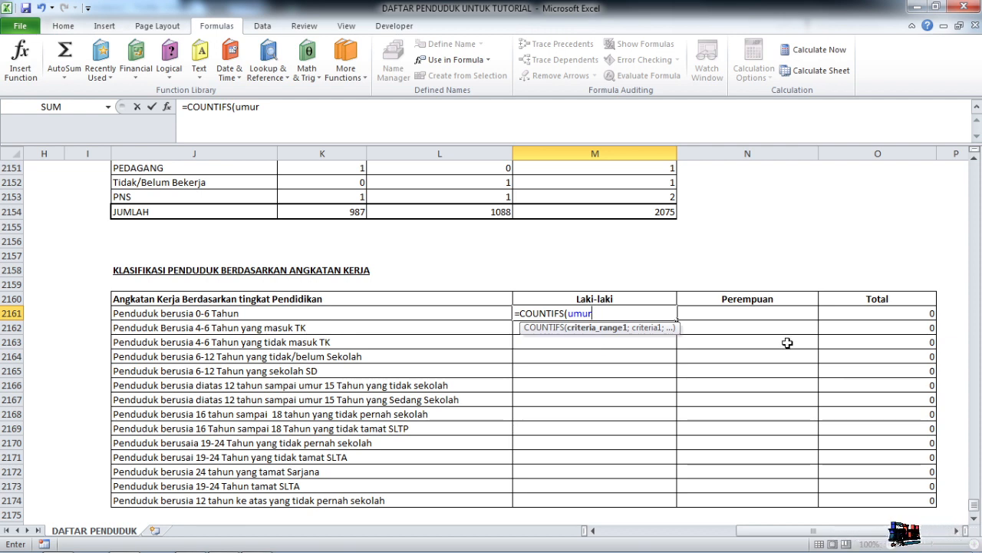
Enter "<=6" in quotation marks as the criterion for umur in the M2161 formula.
type(";<=")
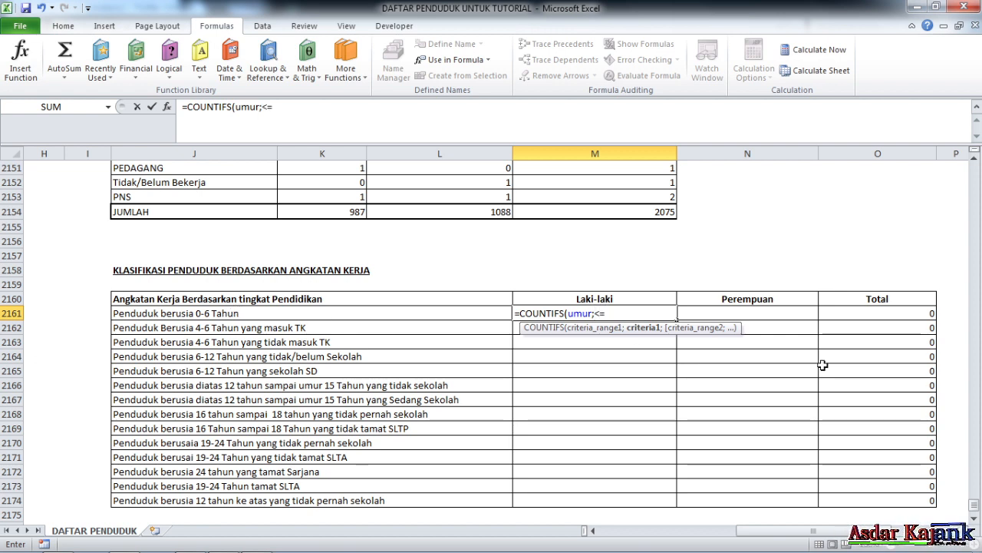
type("6")
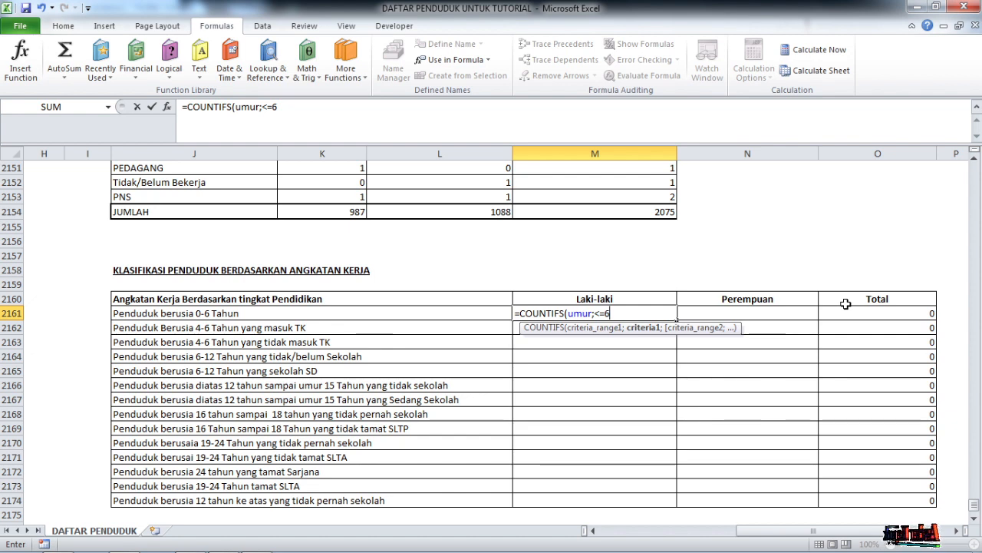
left_click(598, 313)
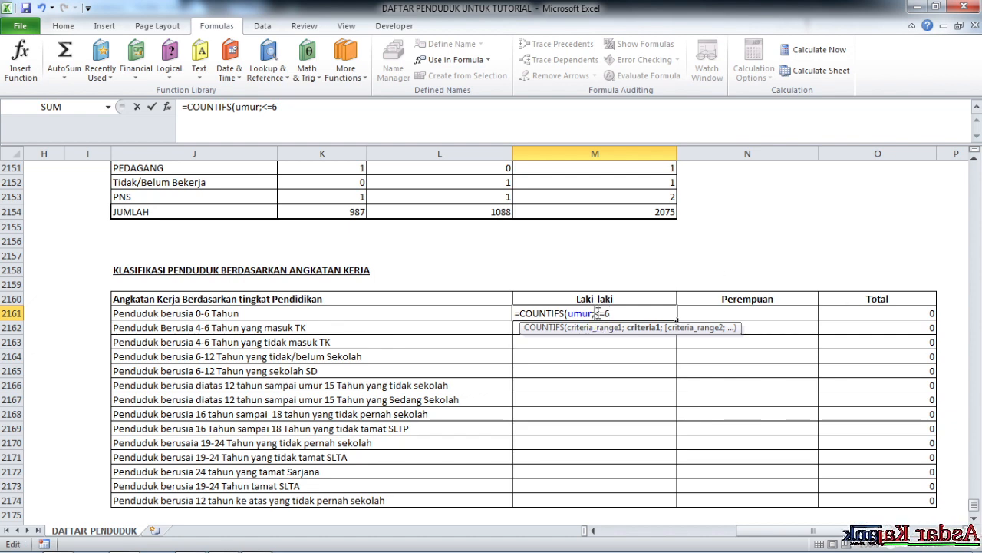
type("\"")
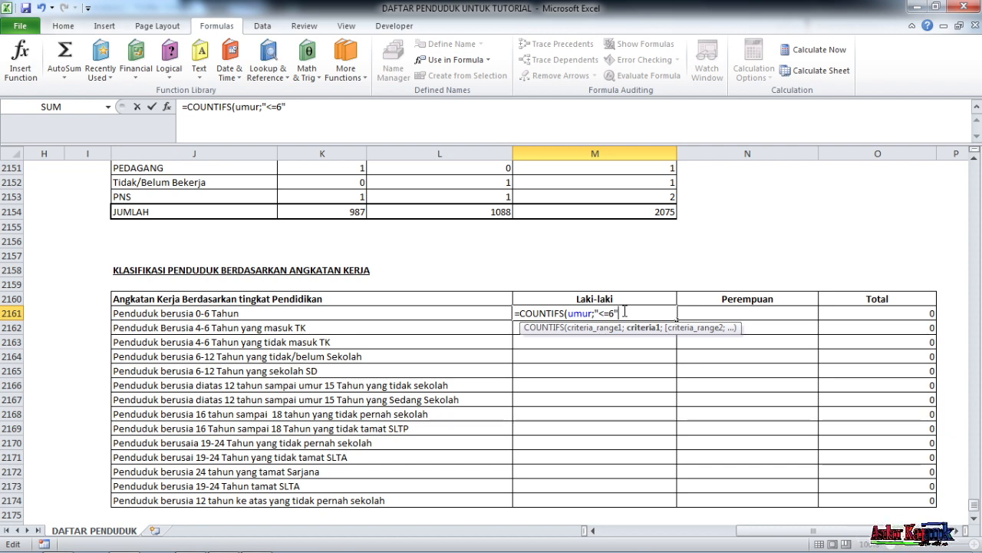
Complete the M2161 formula with kelamin as the second criteria range and "l" as its criterion.
type(";")
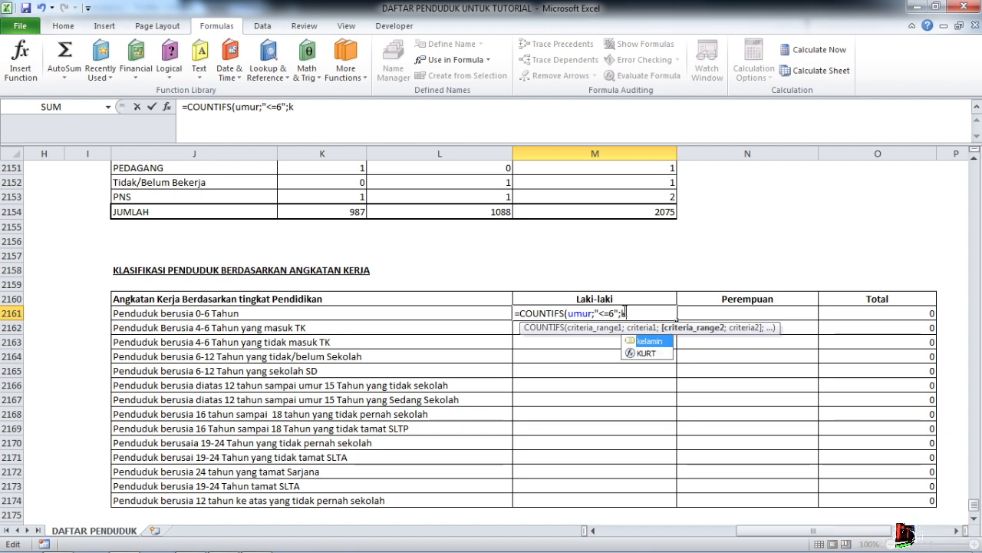
type("ke")
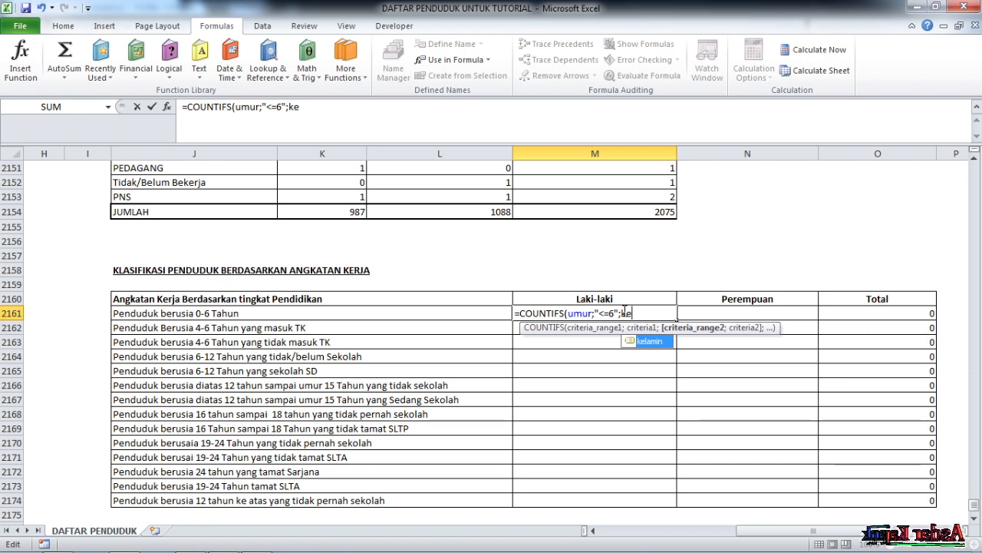
double_click(651, 341)
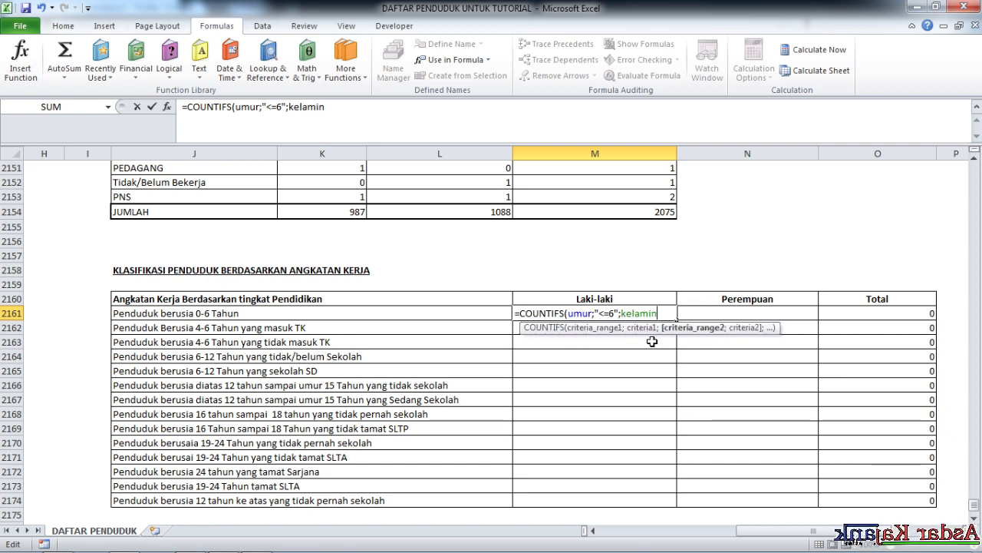
type(";")
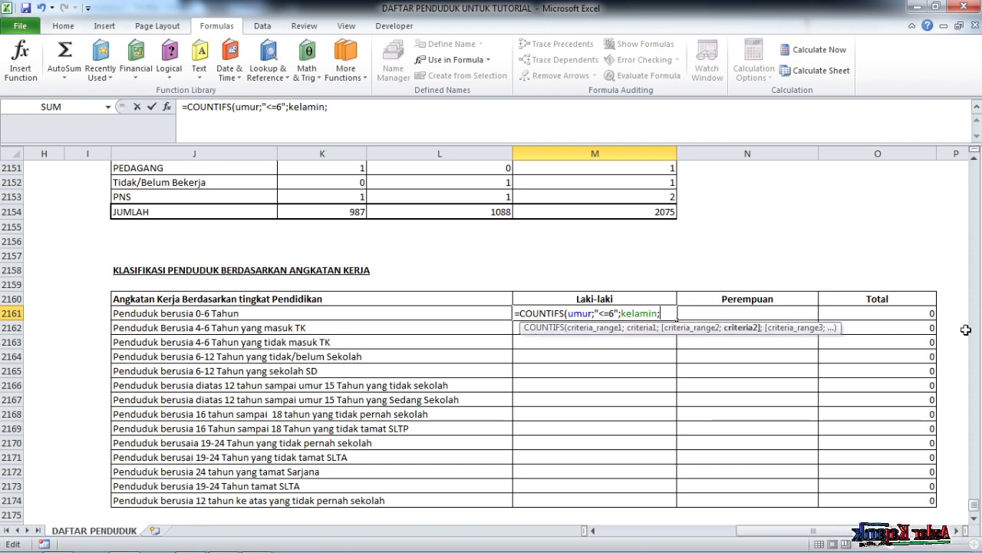
type("\"l")
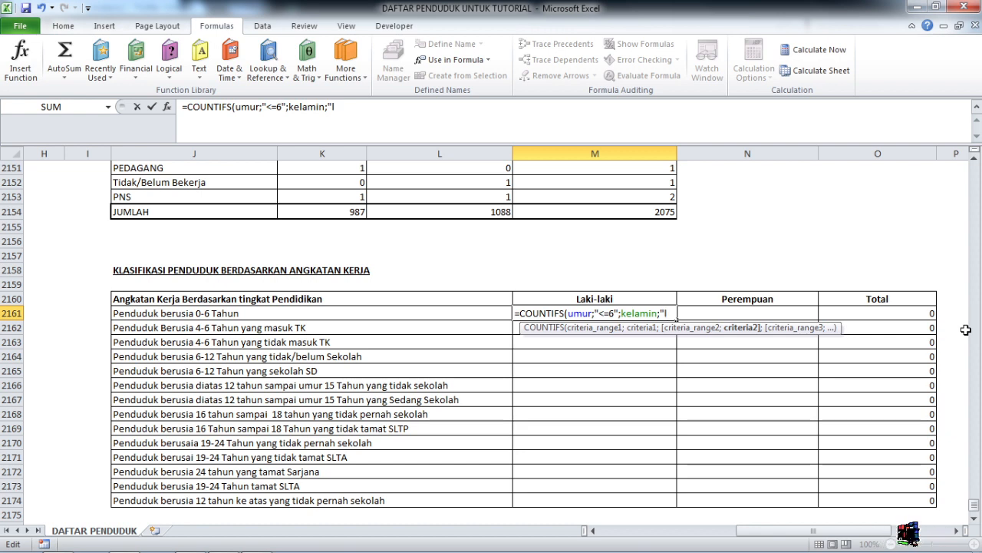
type("\")")
key("Return")
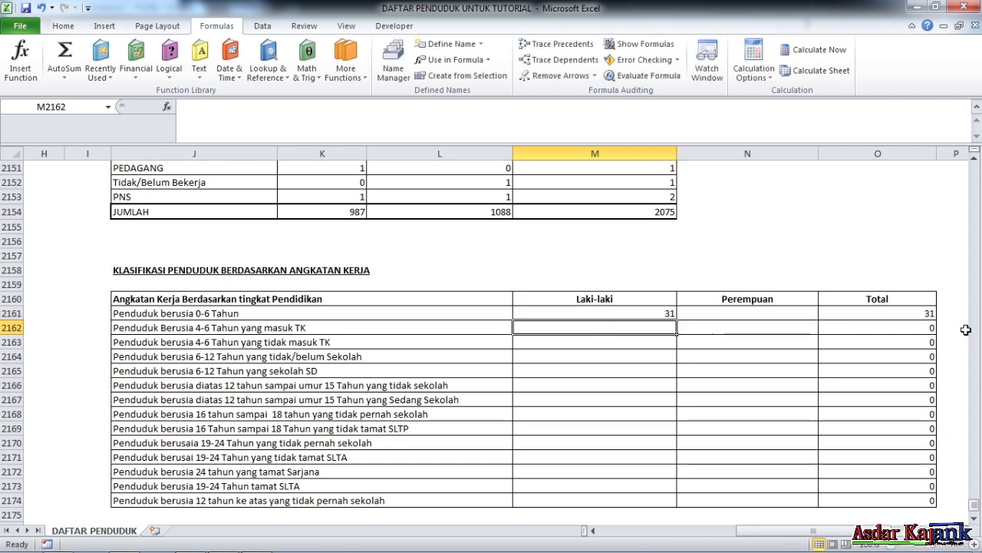
Examine the M2161 formula and the umur and kelamin columns it refers to in the resident list.
left_click(639, 315)
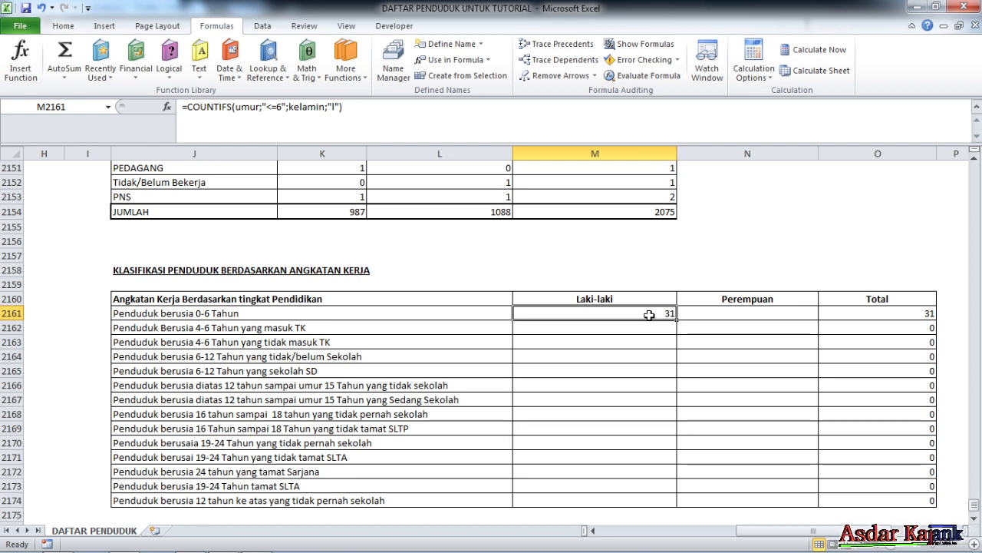
scroll(650, 314, "up", 1)
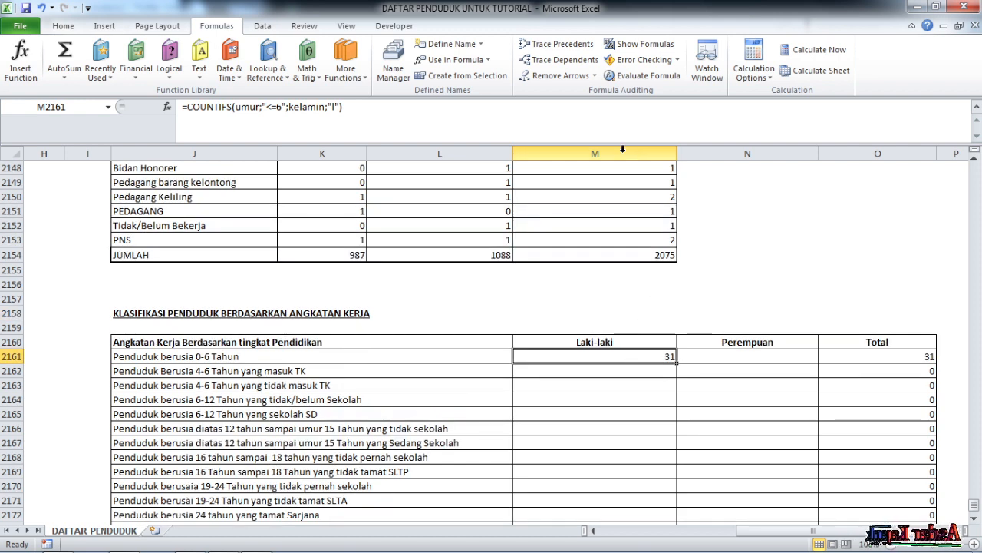
mouse_move(977, 514)
left_mouse_down()
mouse_move(975, 522)
mouse_move(975, 491)
mouse_move(975, 512)
mouse_move(975, 504)
left_mouse_up()
scroll(644, 437, "down", 2)
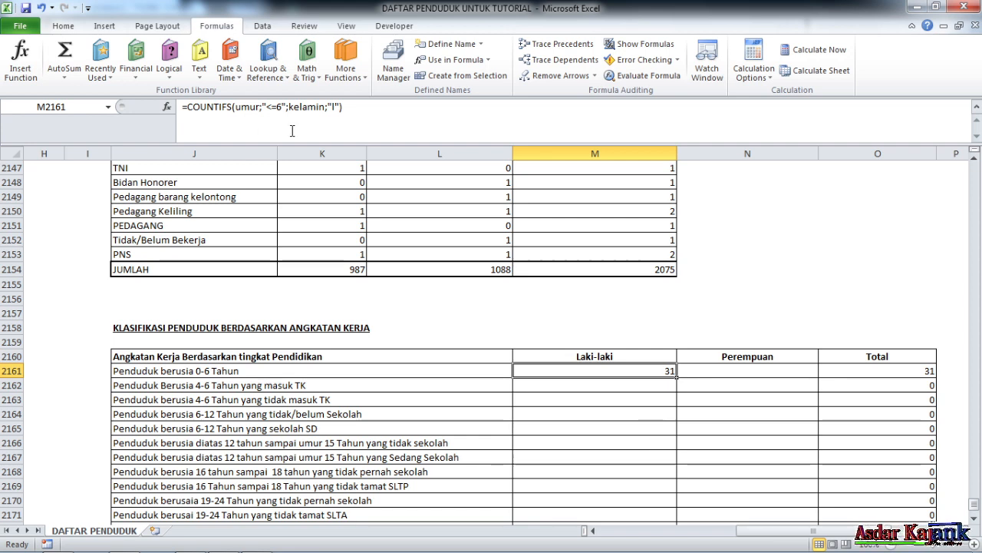
left_click(368, 110)
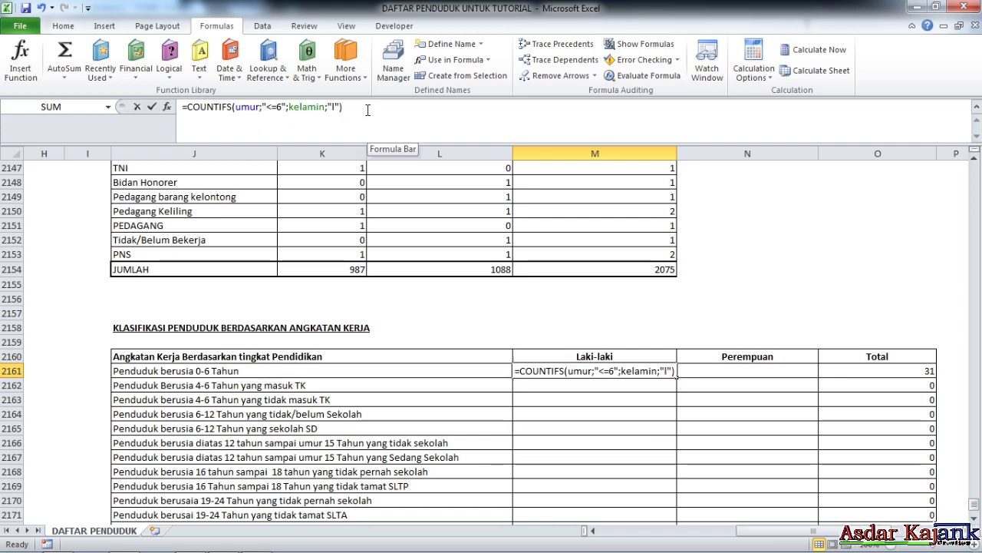
left_click(254, 110)
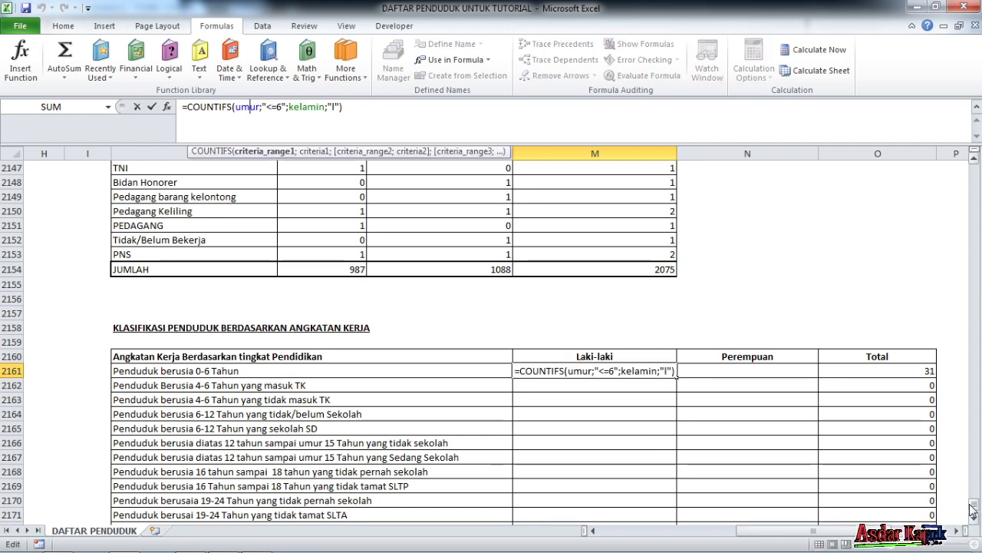
left_click_drag(973, 508, 978, 491)
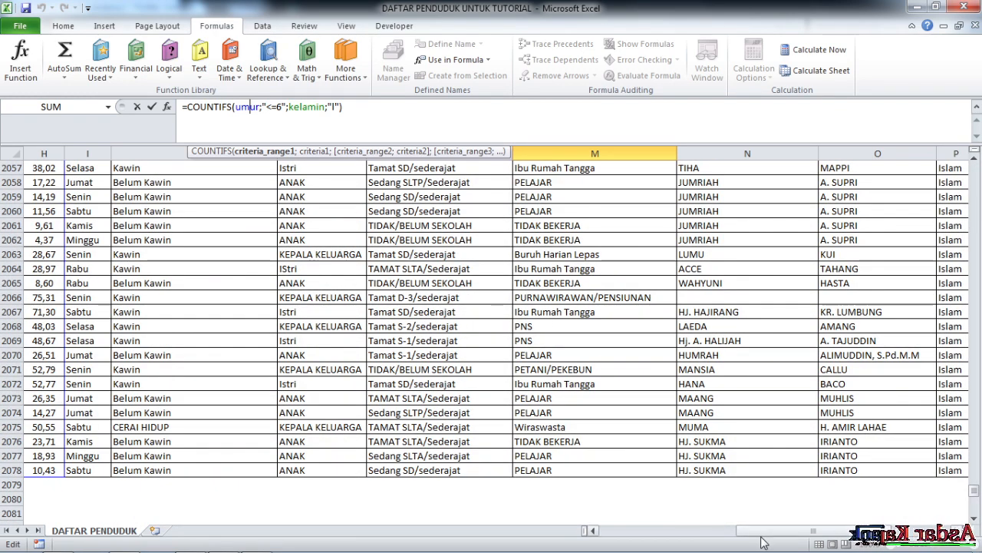
left_click_drag(763, 537, 690, 531)
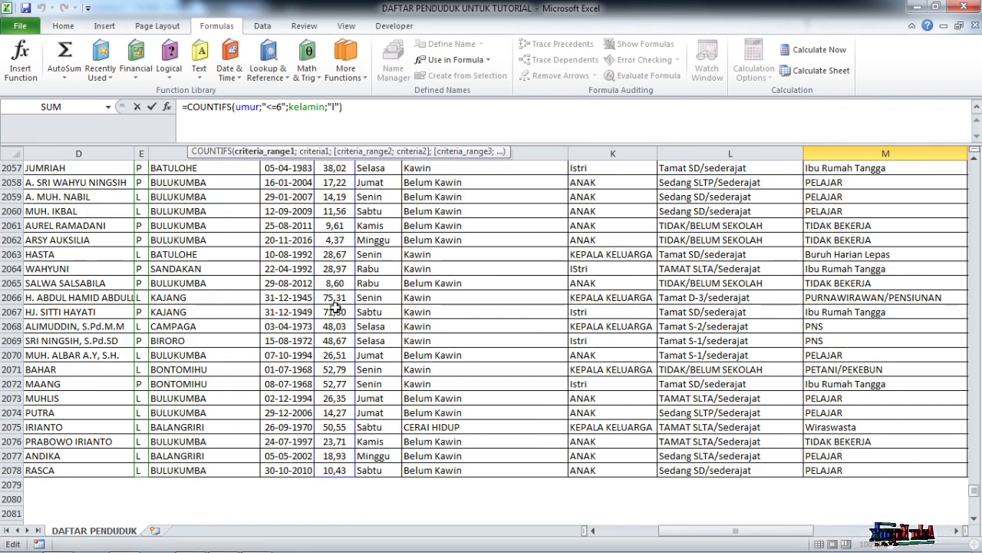
key("Return")
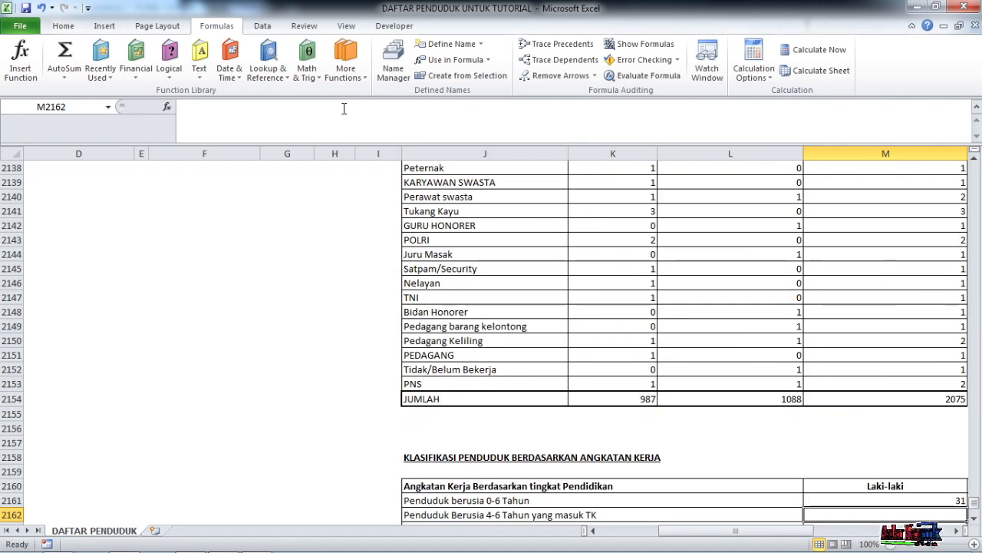
scroll(816, 314, "down", 2)
left_click(857, 412)
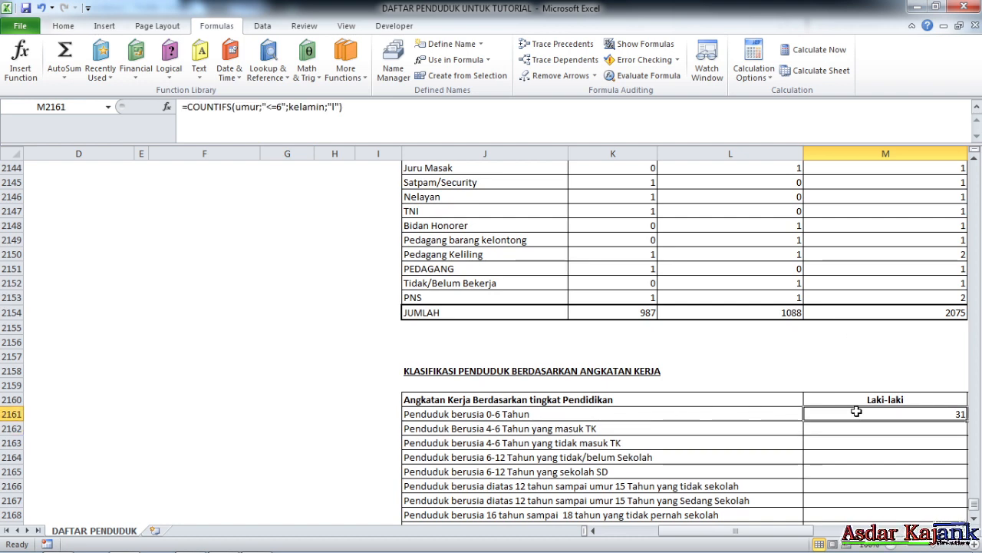
Copy the M2161 formula across to the Perempuan cell N2161 in the Penduduk berusia 0-6 Tahun row.
key("Right")
key("Right")
left_click(623, 413)
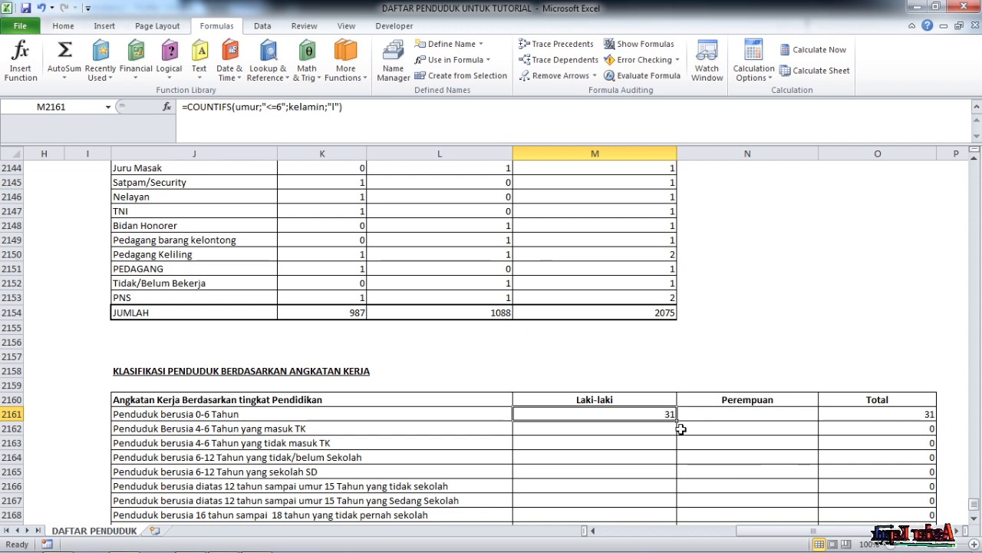
left_click_drag(676, 421, 773, 424)
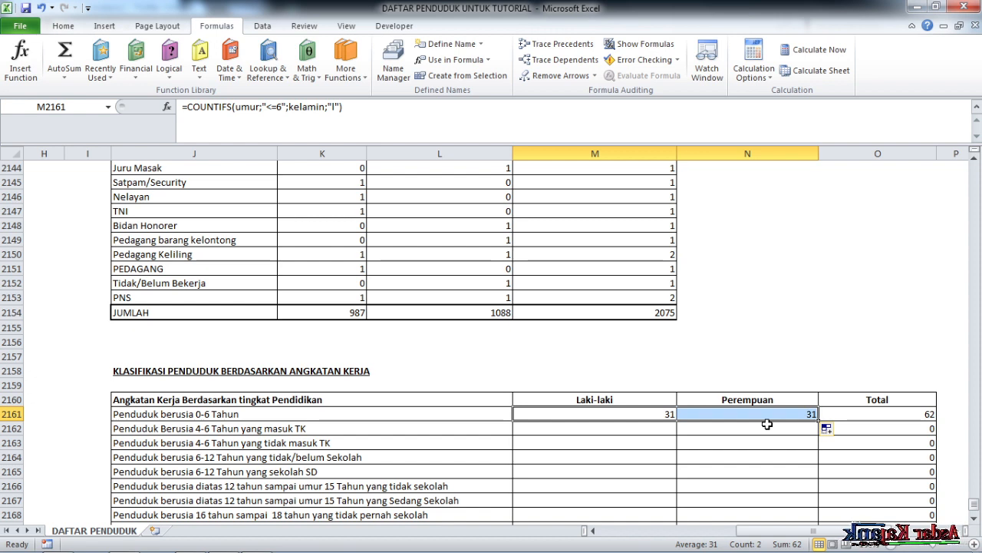
left_click(658, 416)
left_click(690, 417)
left_click(661, 415)
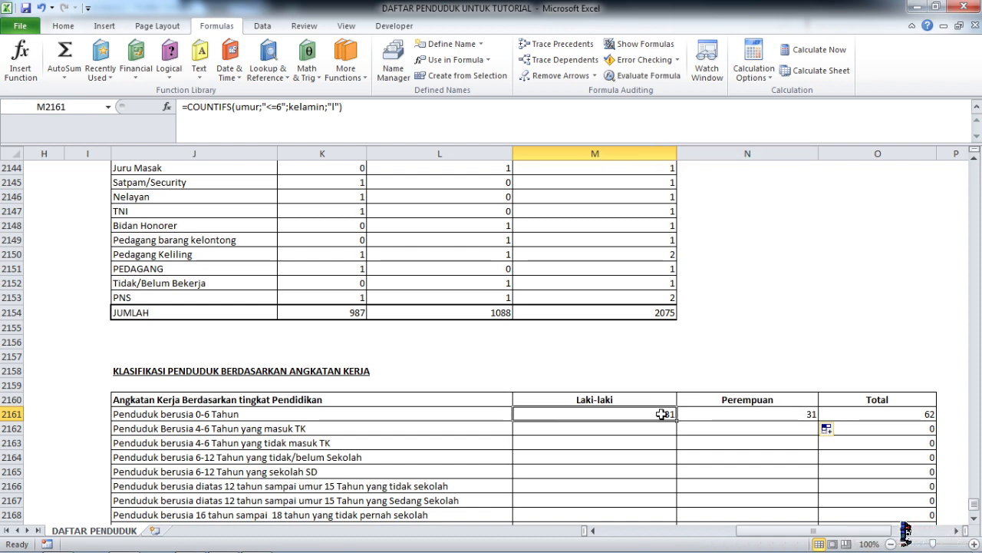
left_click(350, 106)
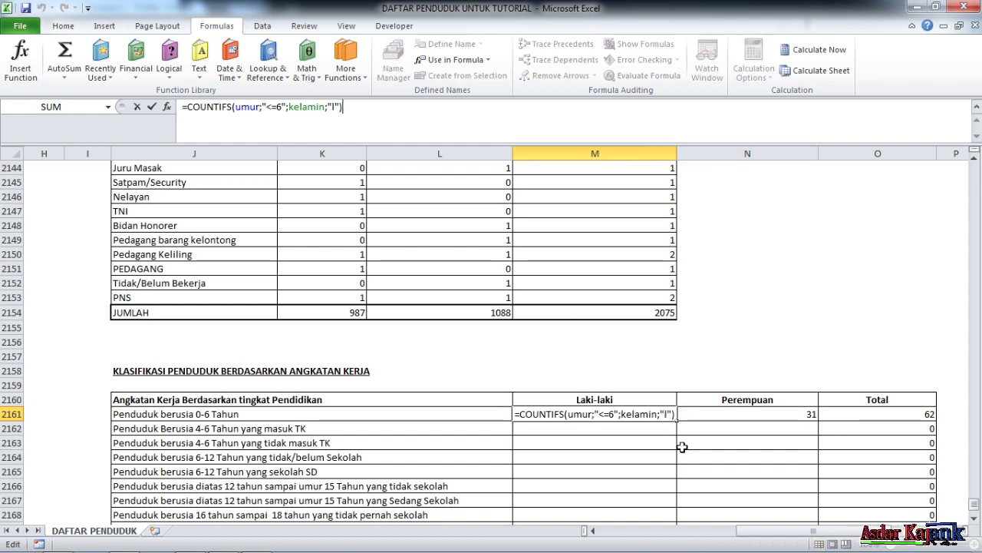
key("Return")
left_click(661, 414)
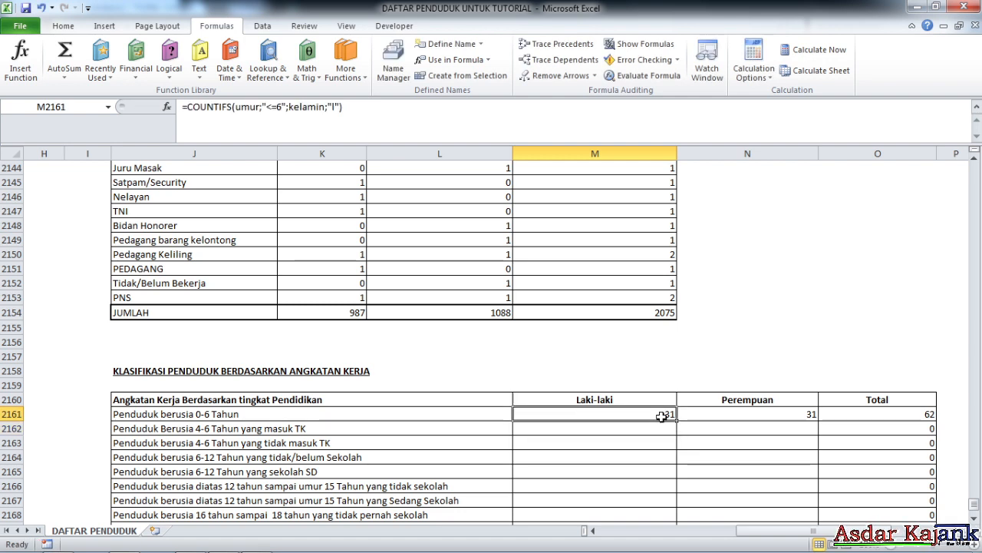
left_click_drag(673, 419, 778, 417)
Change the kelamin criterion in the N2161 formula to "p".
left_click(779, 416)
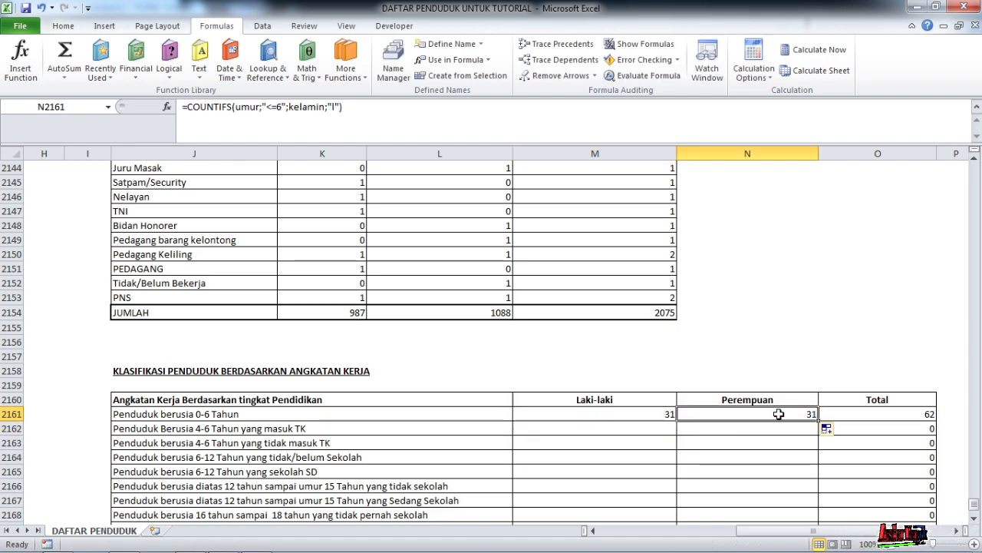
left_click(248, 107)
left_click(303, 108)
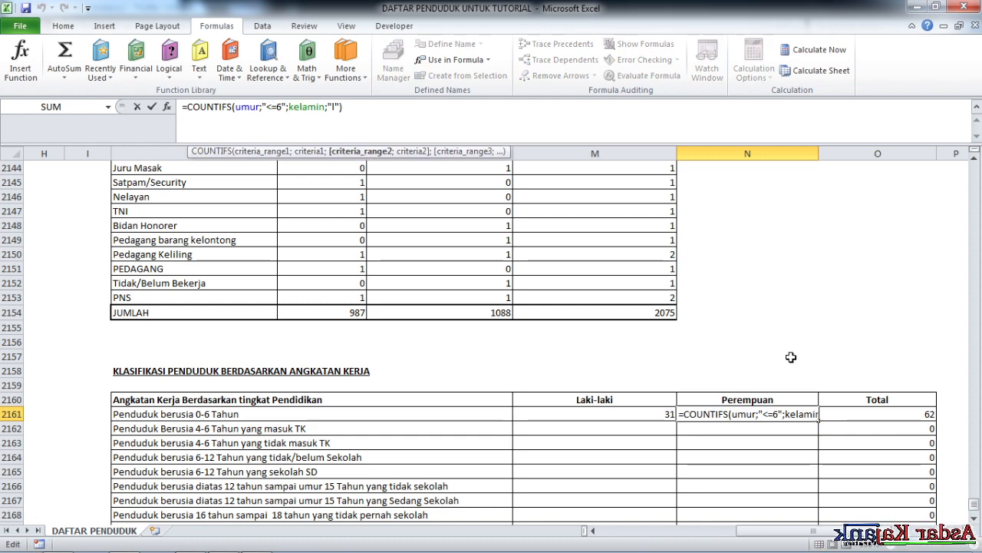
left_click(340, 108)
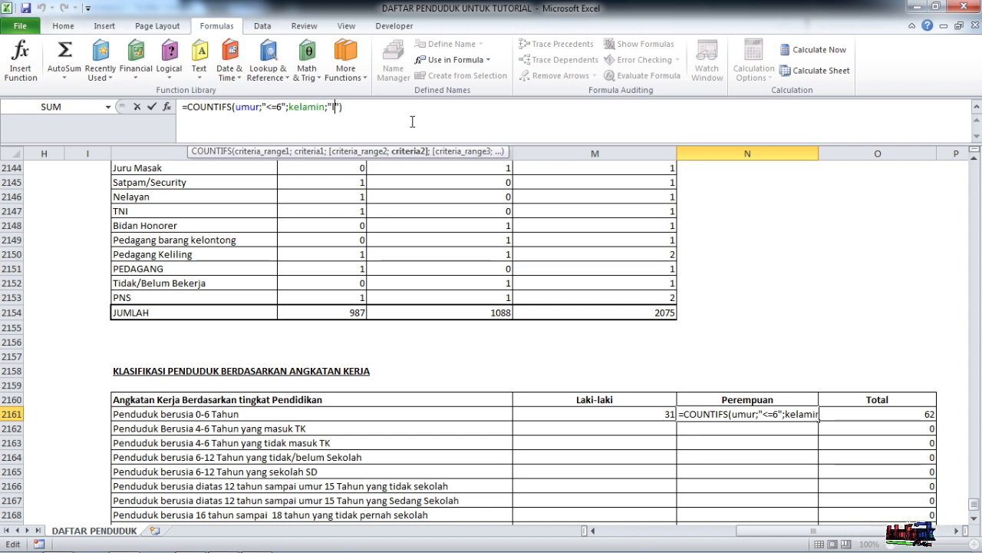
key("BackSpace")
type("p")
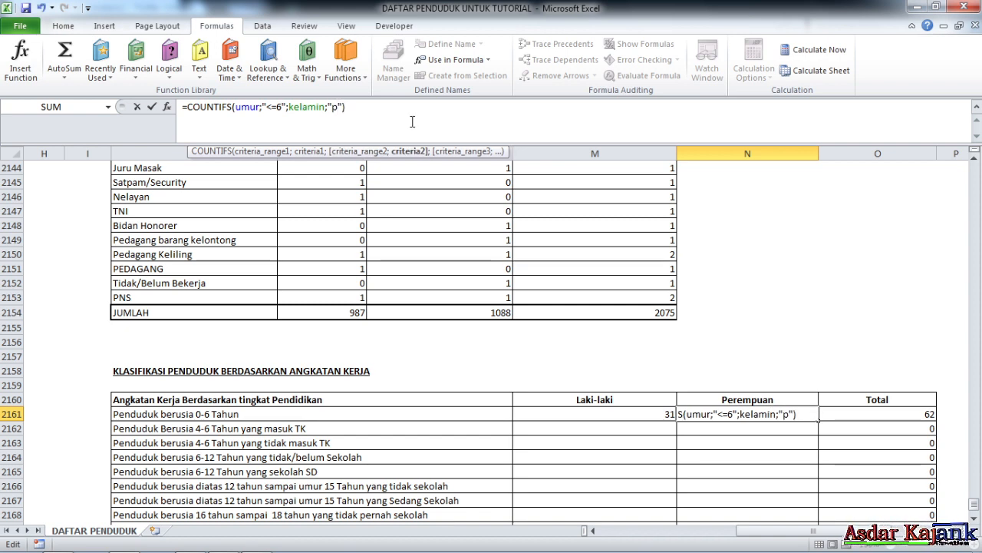
key("Return")
left_click(751, 413)
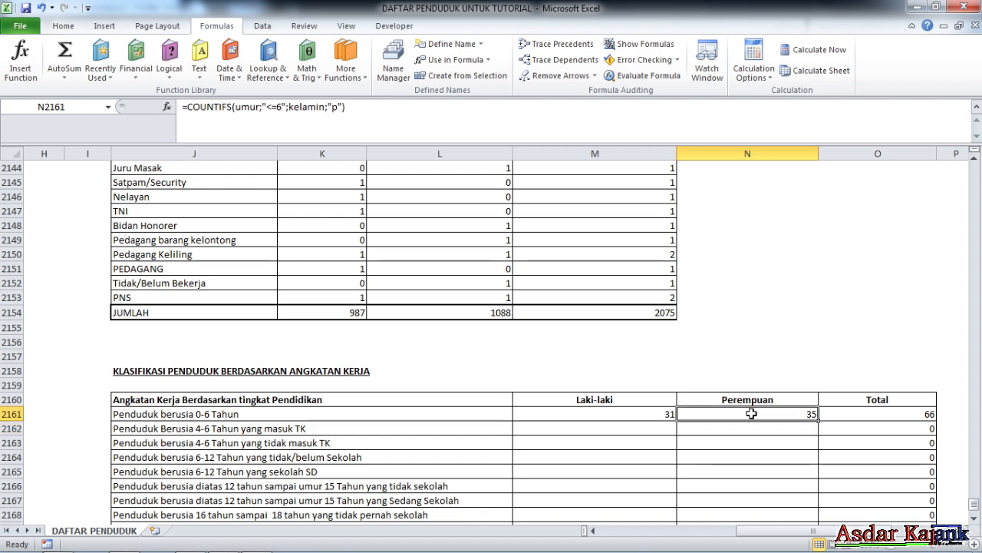
Start a COUNTIFS formula in M2162, the Laki-laki cell for ages 4-6 attending TK, with range umur and criterion ">=4".
left_click(657, 425)
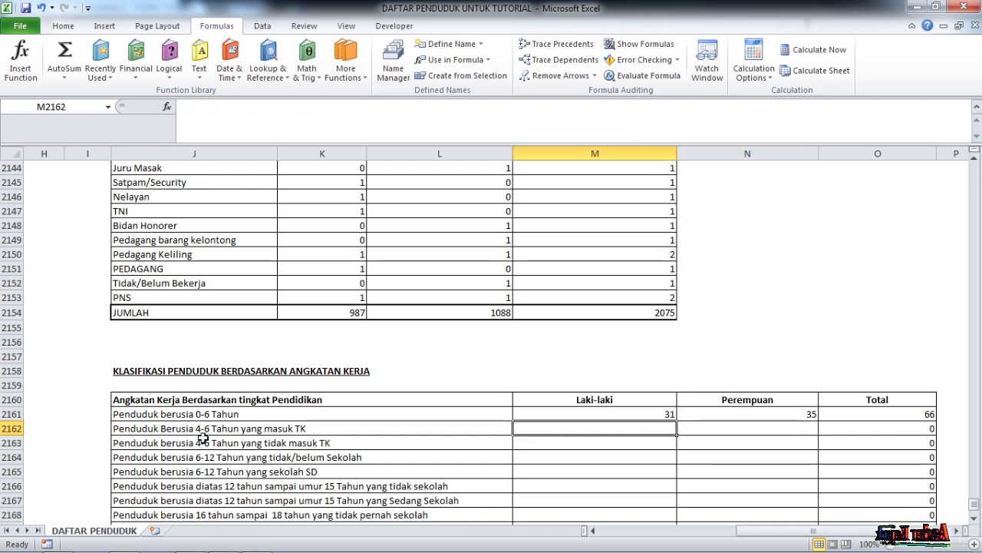
left_click(160, 427)
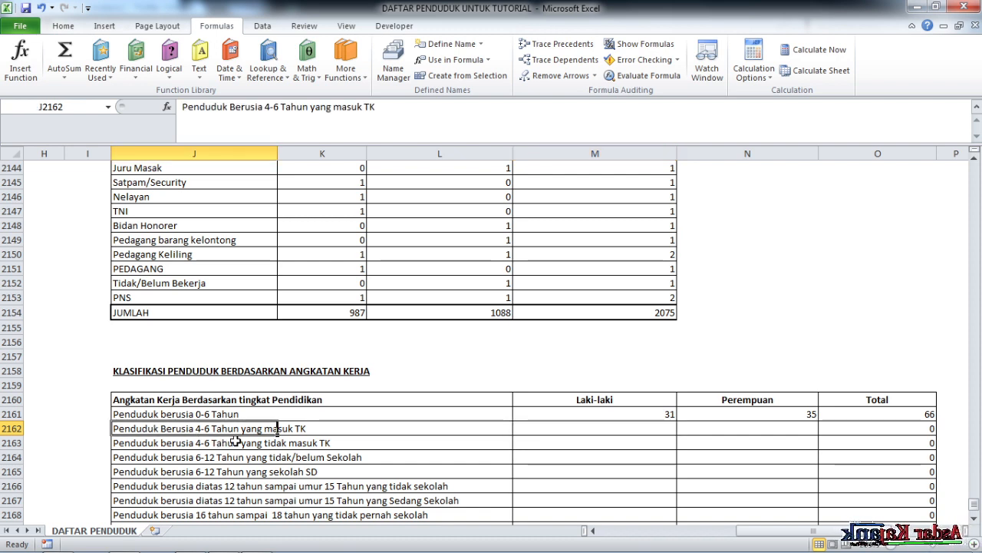
left_click(562, 431)
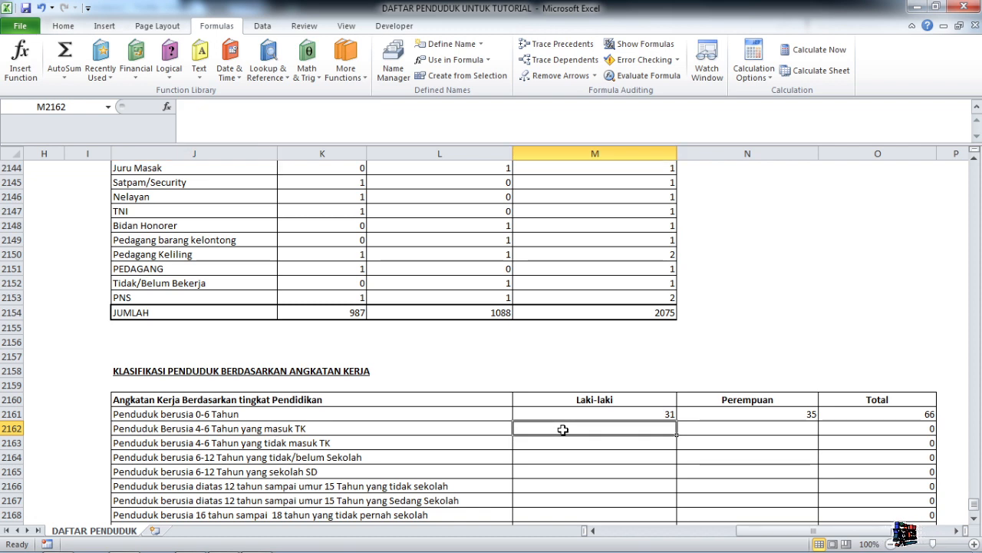
type("=")
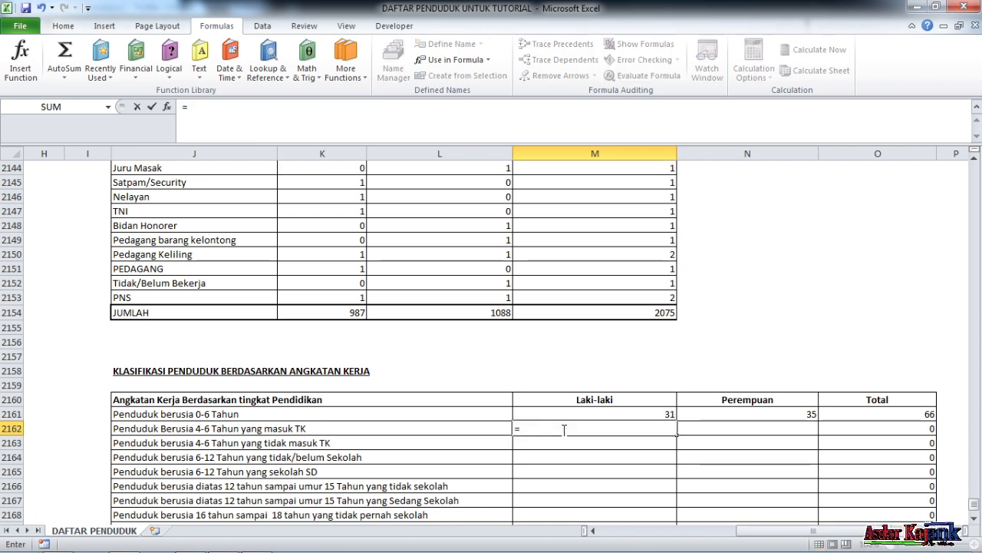
type("coun")
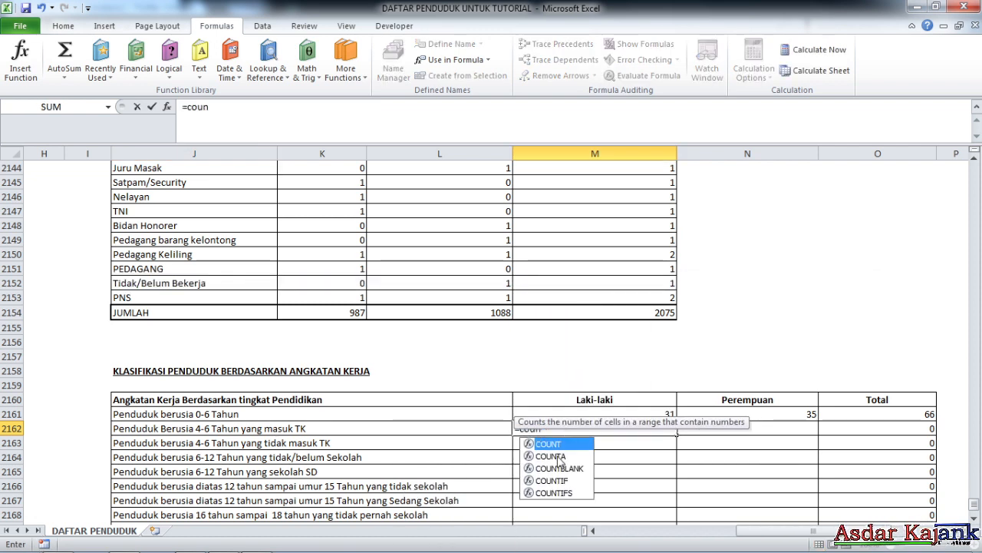
double_click(559, 492)
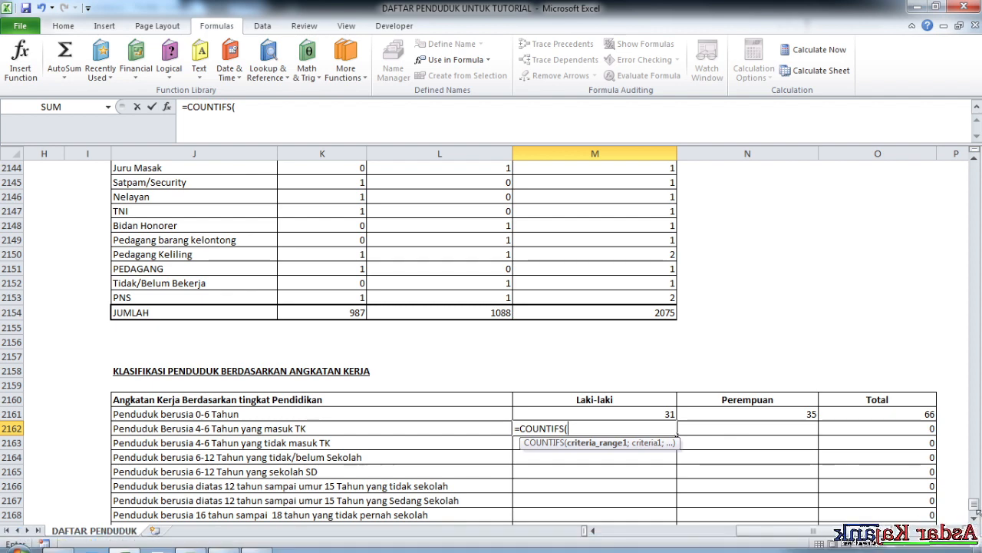
type("u")
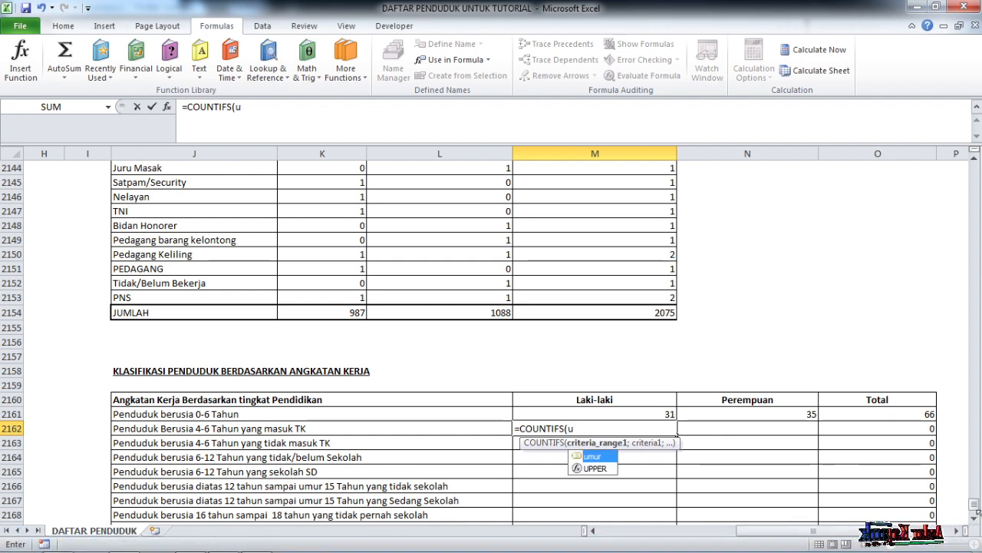
type("m")
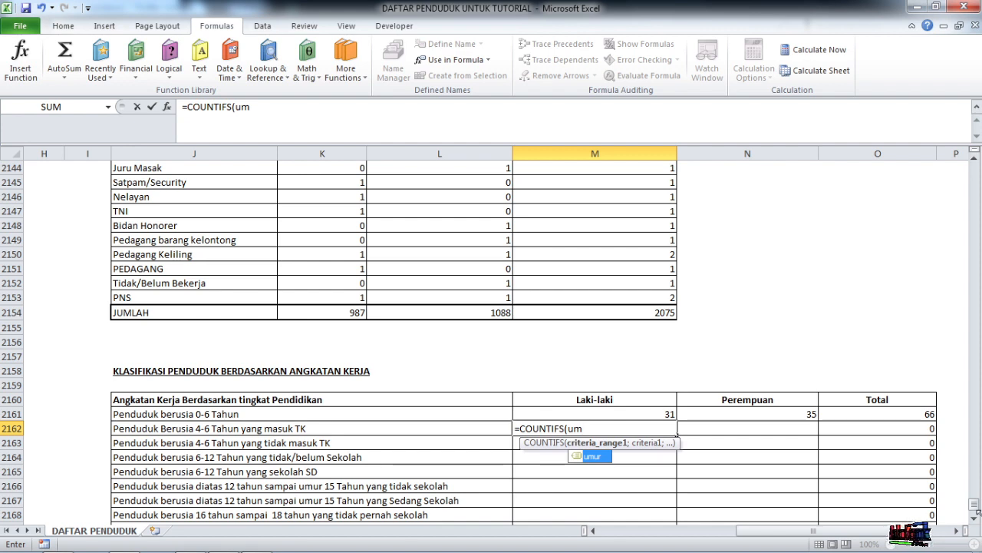
double_click(587, 457)
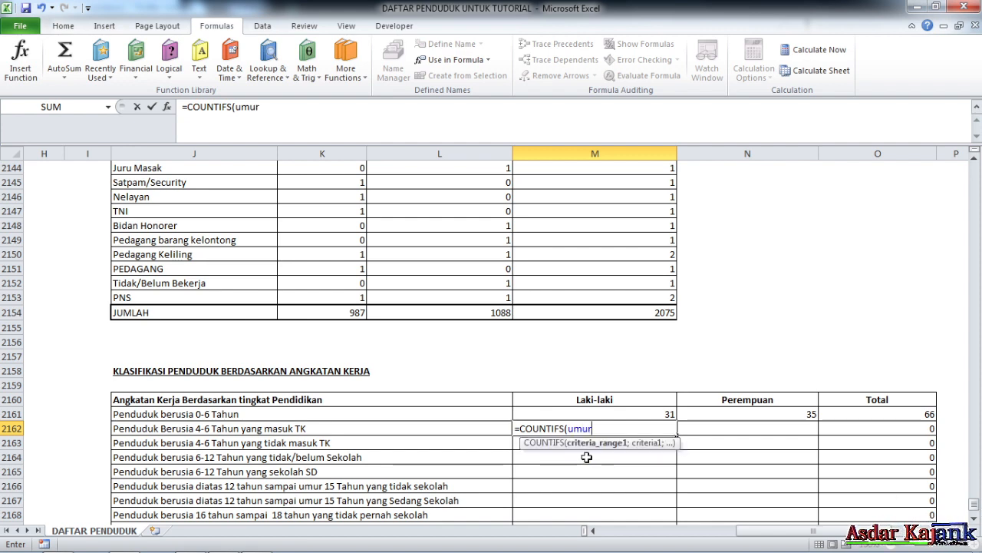
type(";")
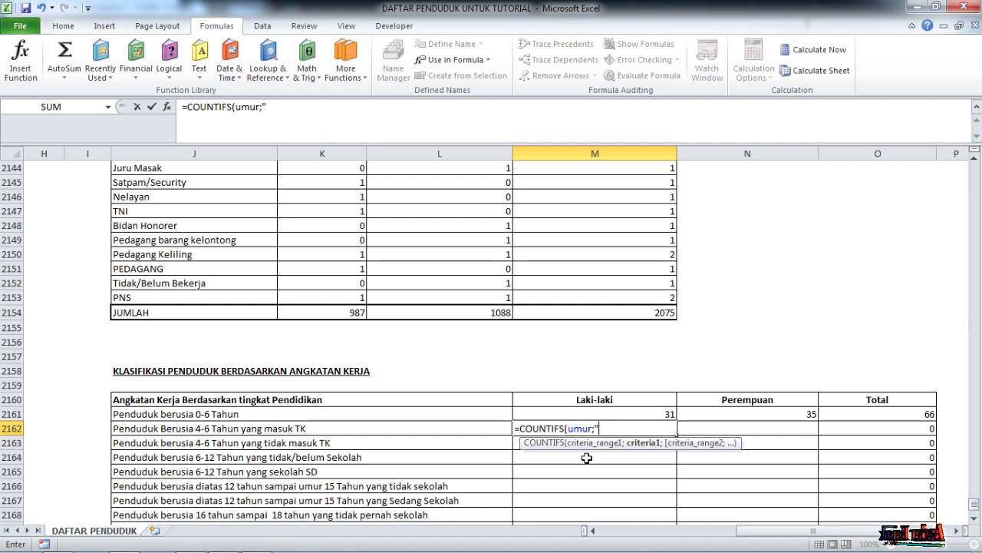
type(">")
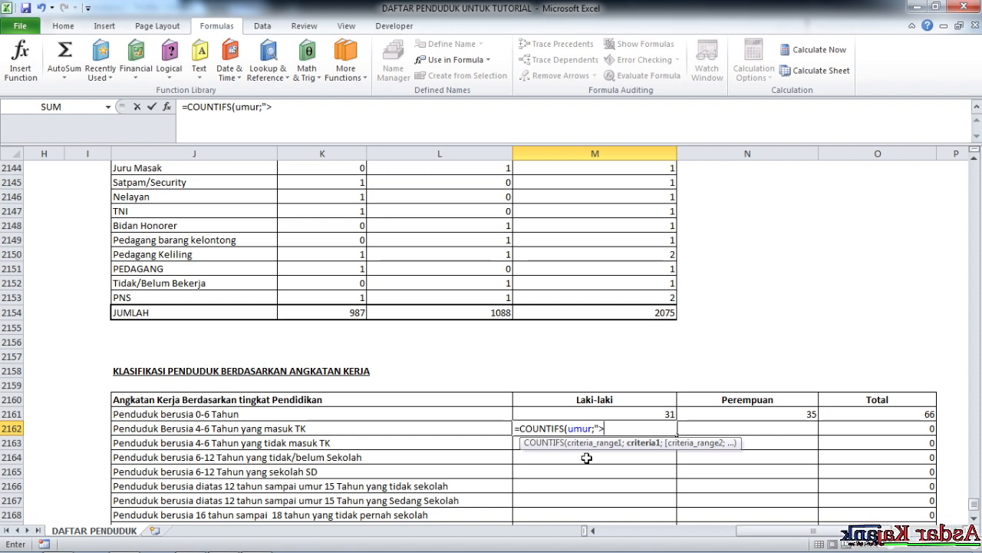
type("=4\"")
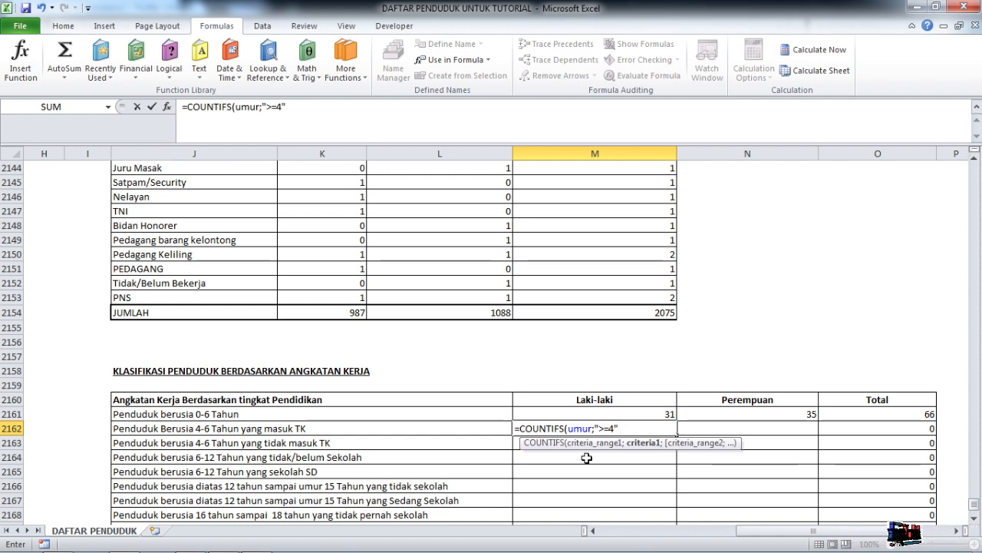
Add umur as the second criteria range in the M2162 formula with "<=6" as its criterion.
type(";")
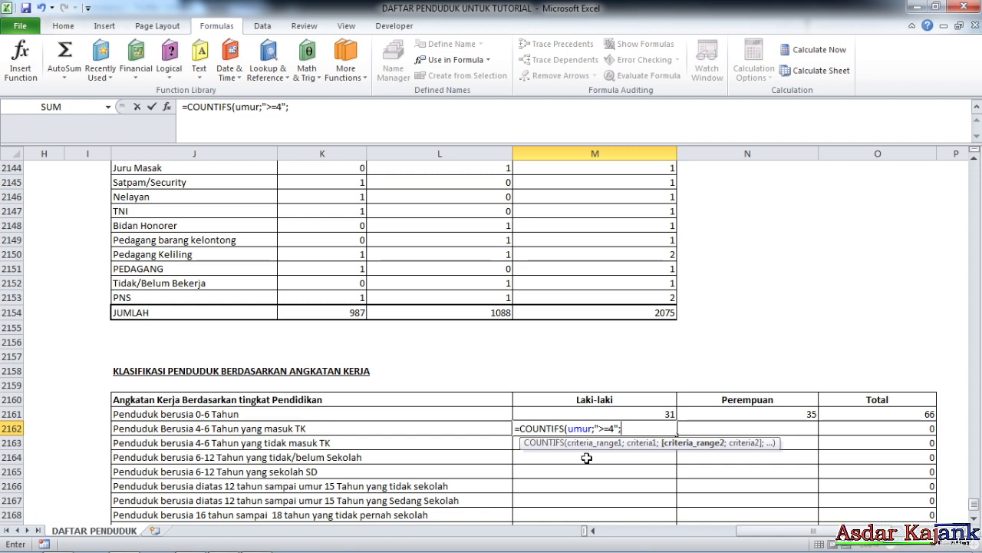
type("um")
key("Return")
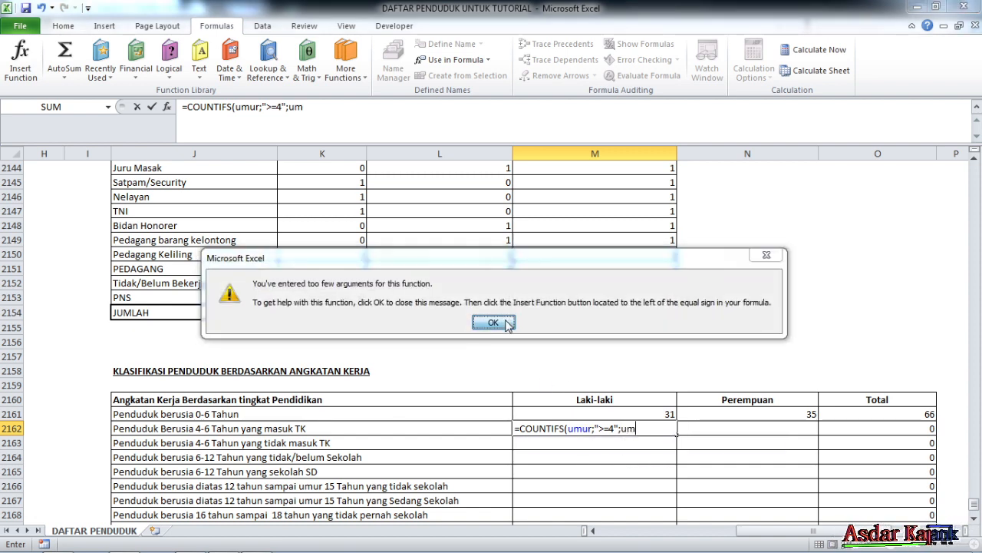
left_click(493, 323)
type("ur")
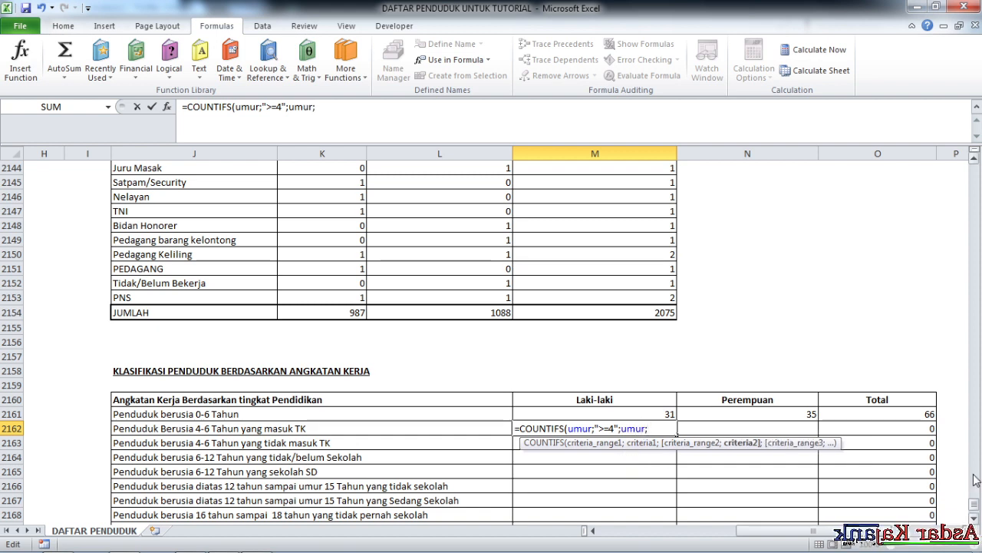
type("\"<=6")
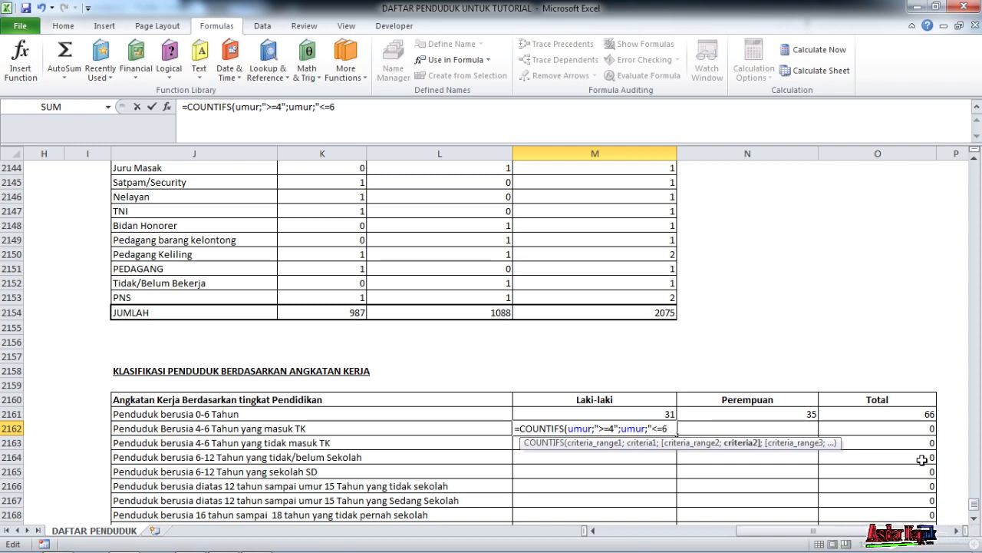
type("\"")
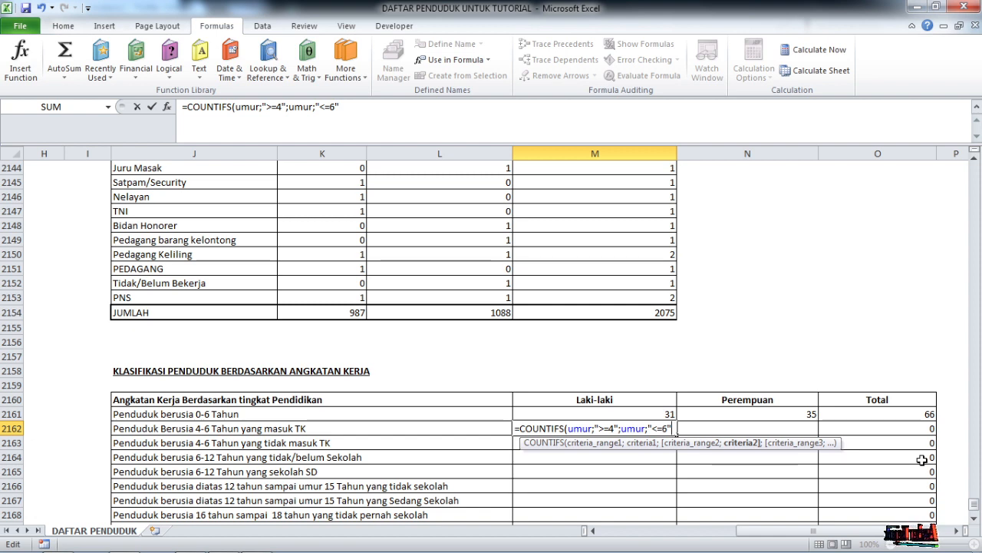
Add kelamin as the third criteria range in the M2162 formula with "l" as its criterion.
type(";")
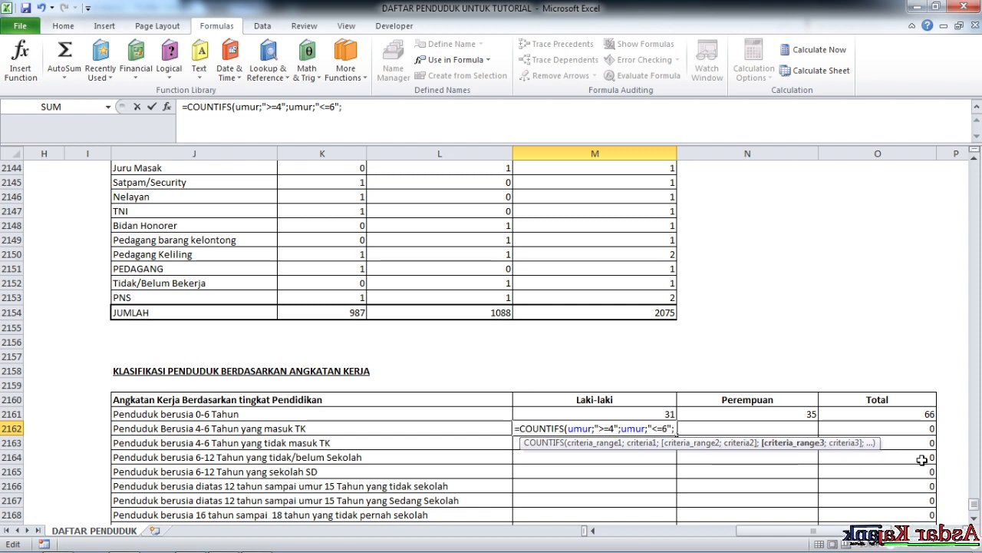
type("ke")
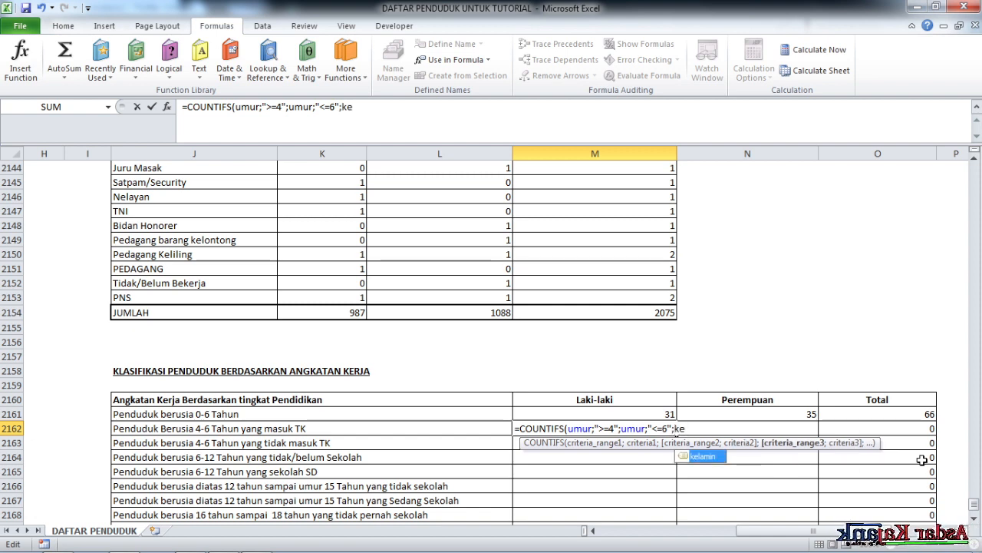
double_click(711, 457)
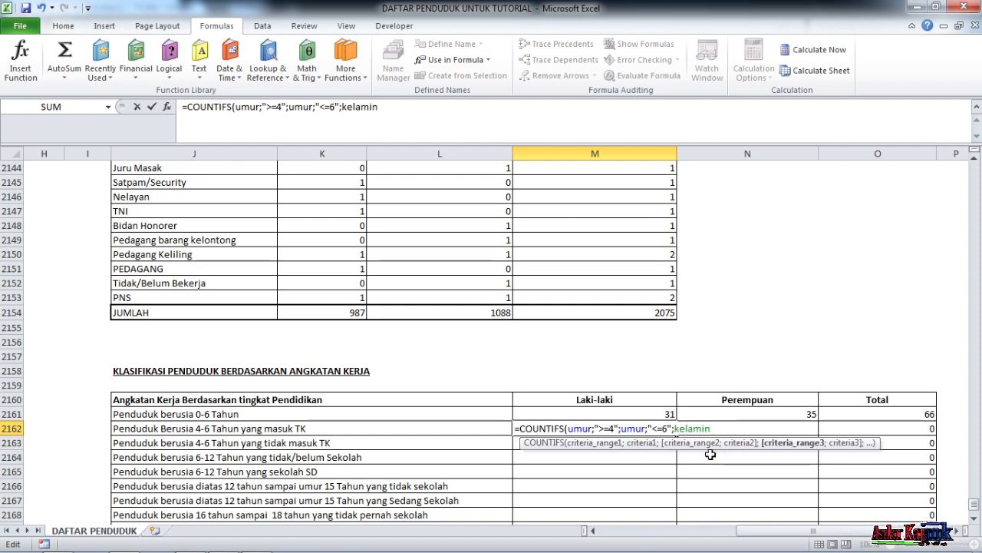
type(";\"l")
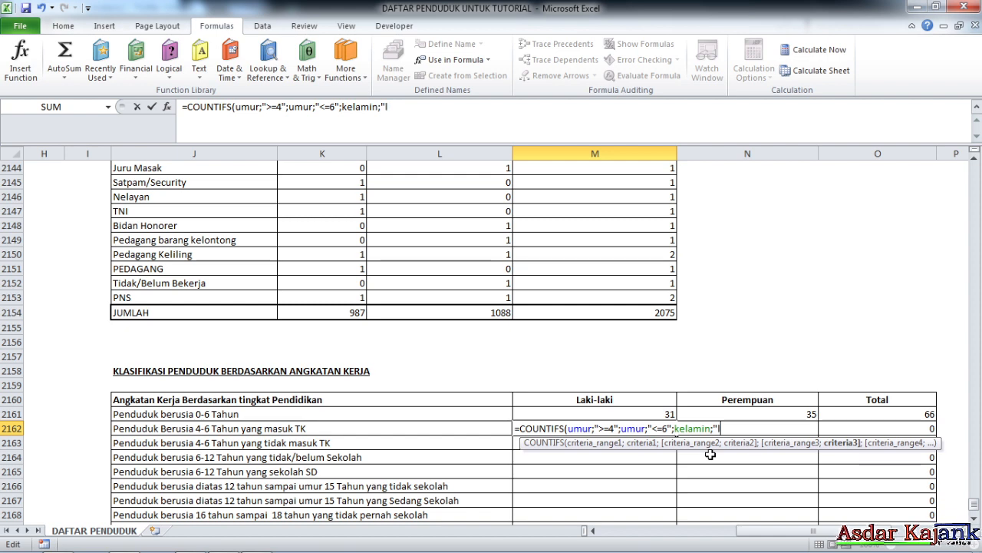
type("\"")
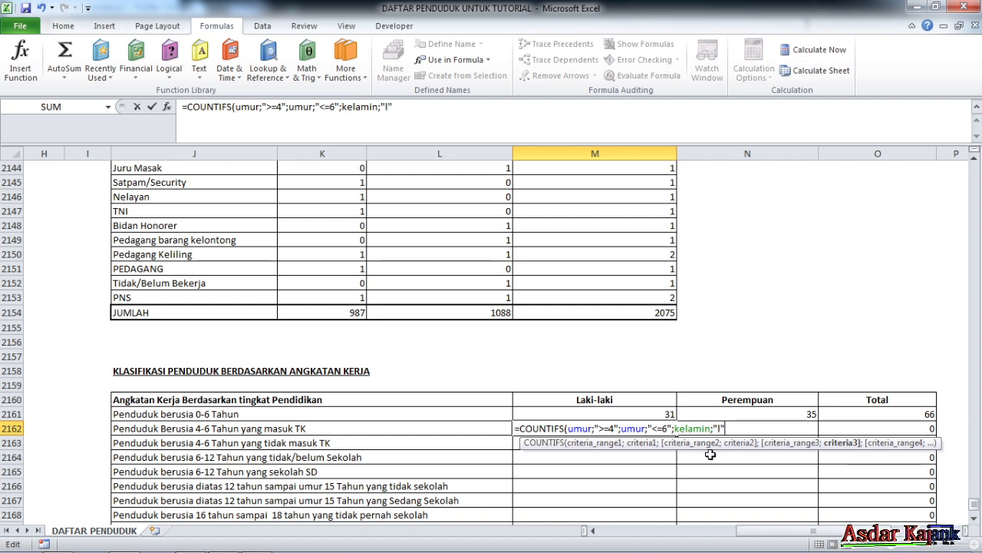
Complete the M2162 formula with pendidikan as the fourth criteria range and "sedang tk/kelompok bermain" as its criterion.
type(";")
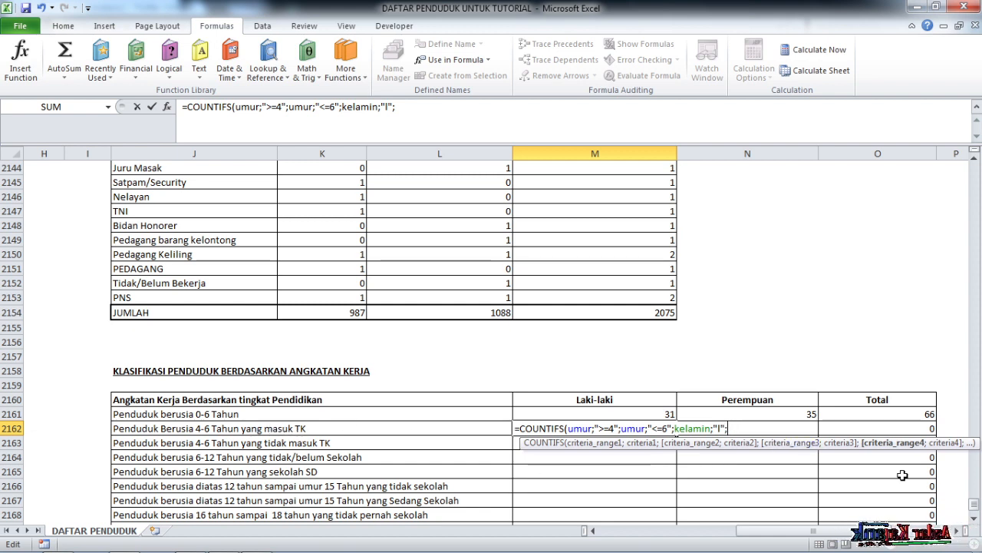
type("pendi")
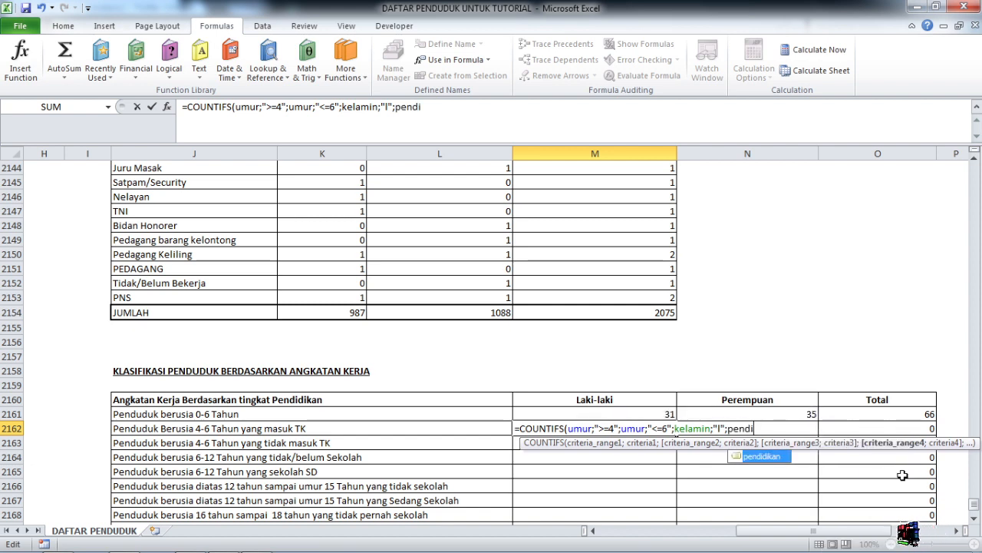
key("Tab")
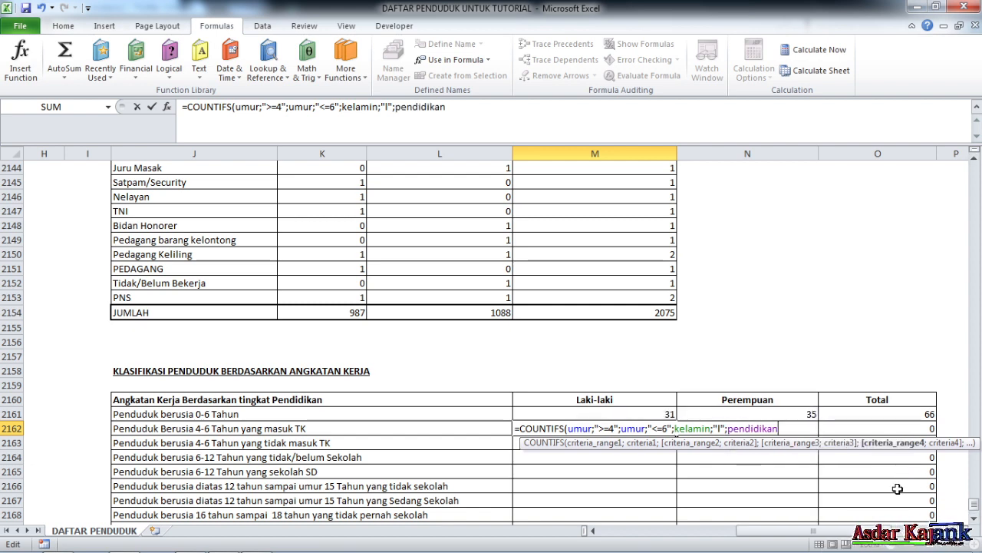
type(";\"s")
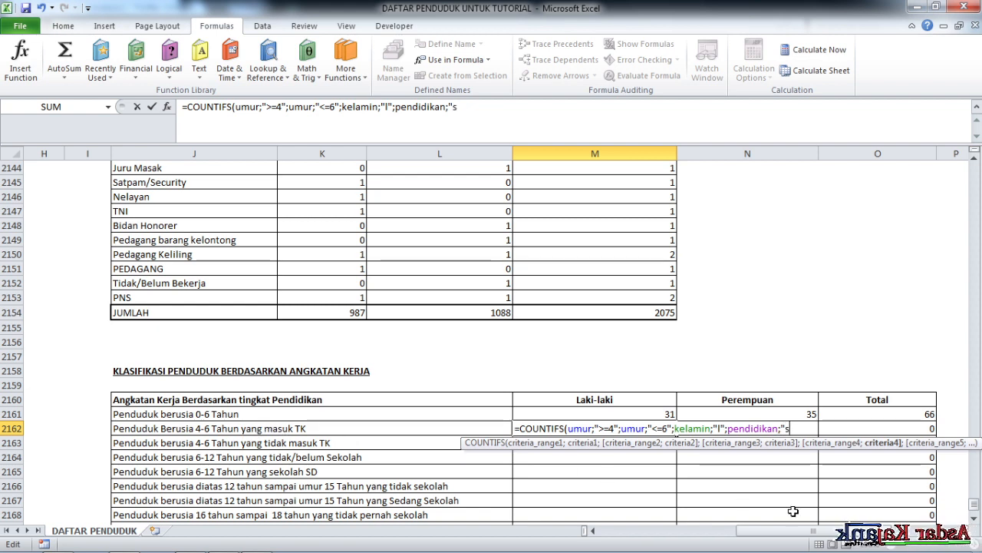
type("edang")
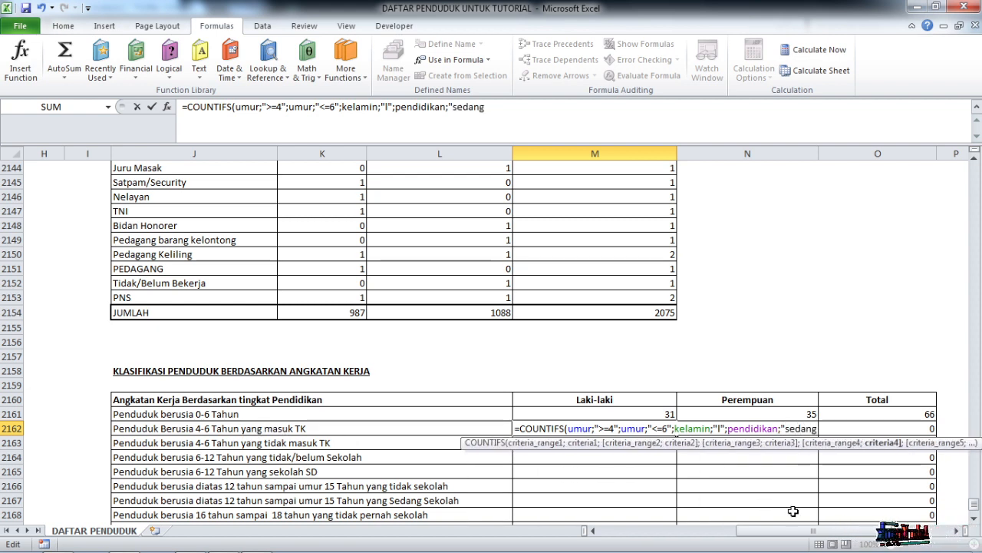
type(" tk")
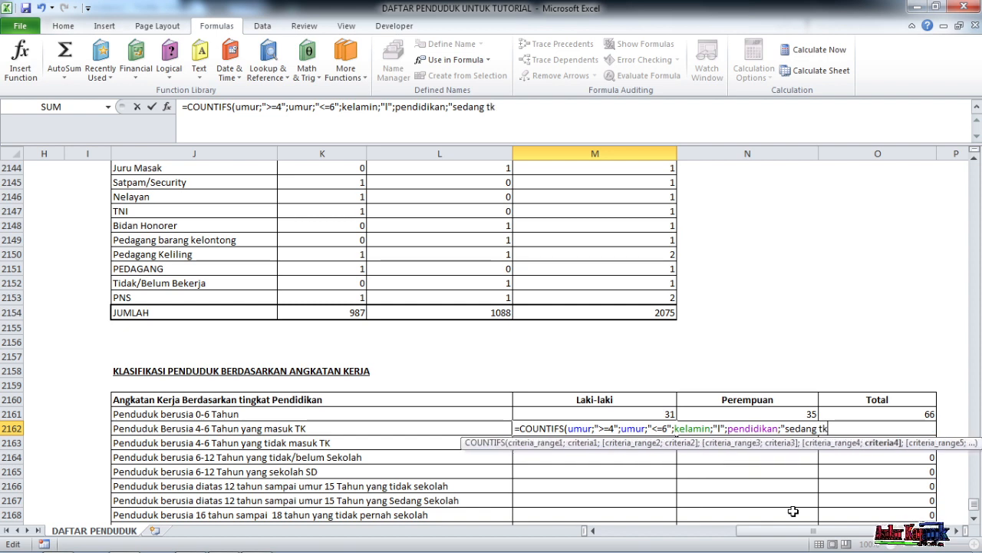
type("/kelom")
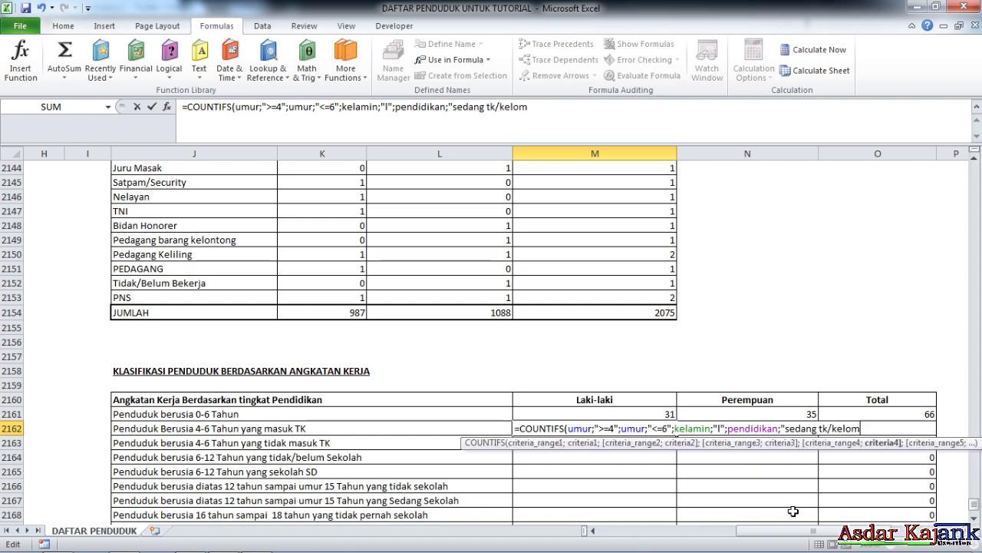
type("pok")
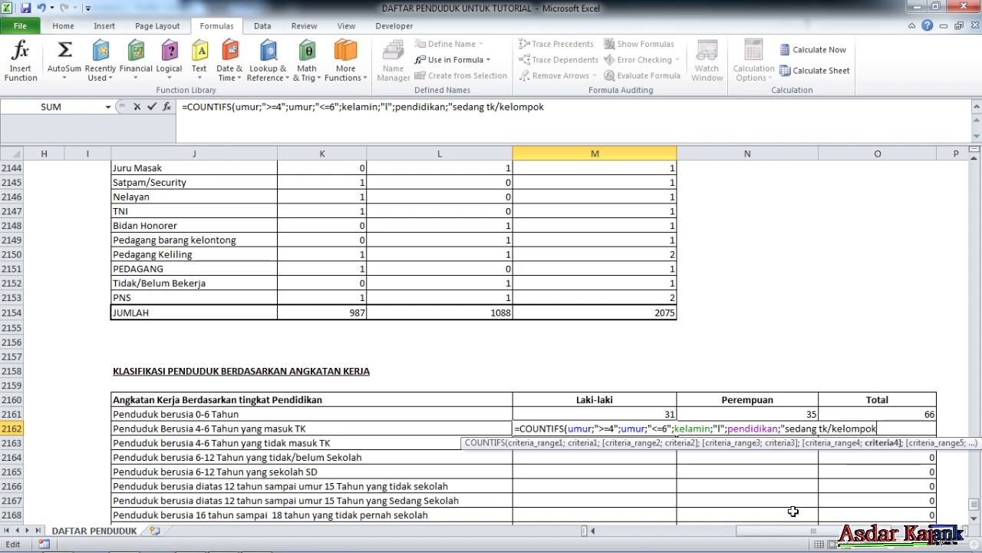
type(" bermain")
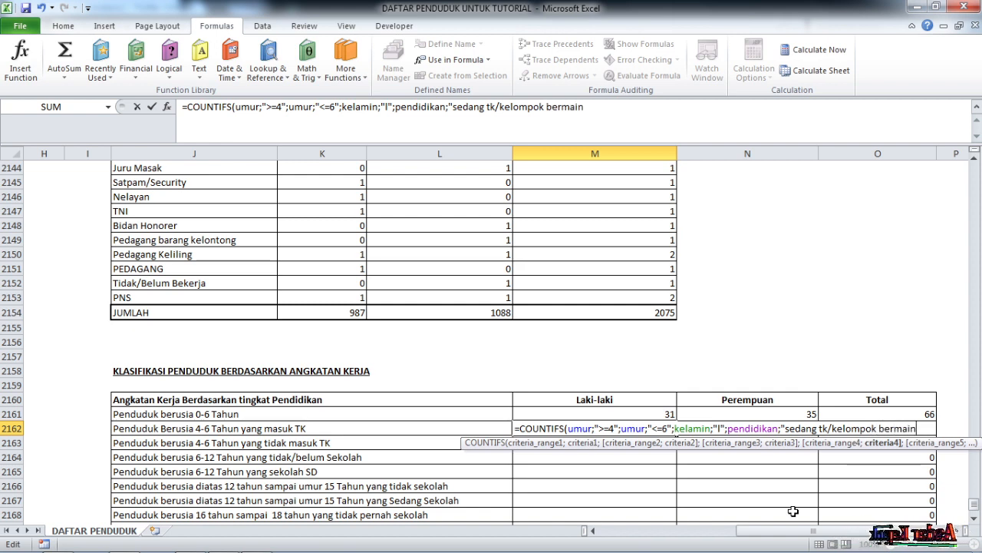
type("\"")
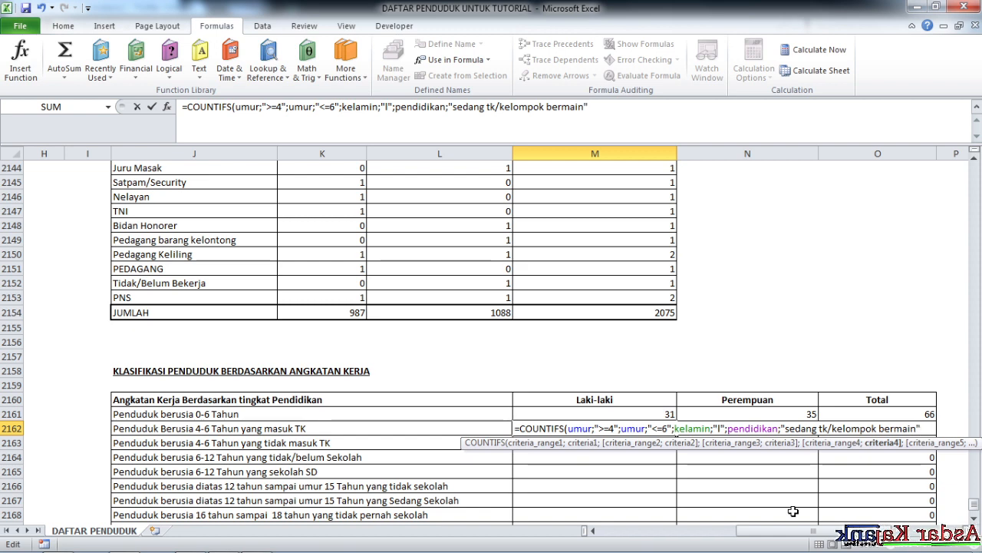
type(")")
key("ctrl+Return")
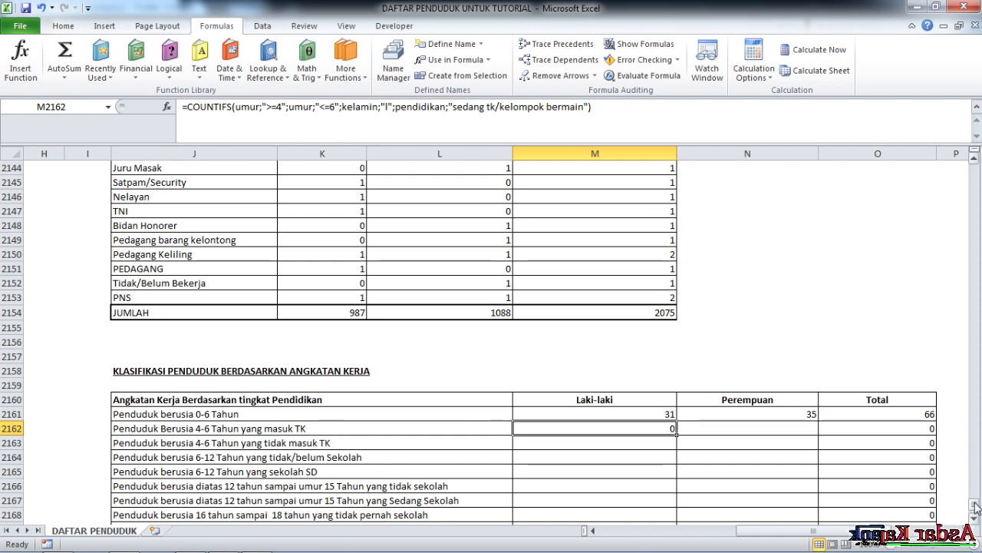
Filter the resident list temporarily to examine the education categories in the PDDK_AKHIR column, leaving all values selected, and remove the filter.
left_click_drag(975, 506, 975, 169)
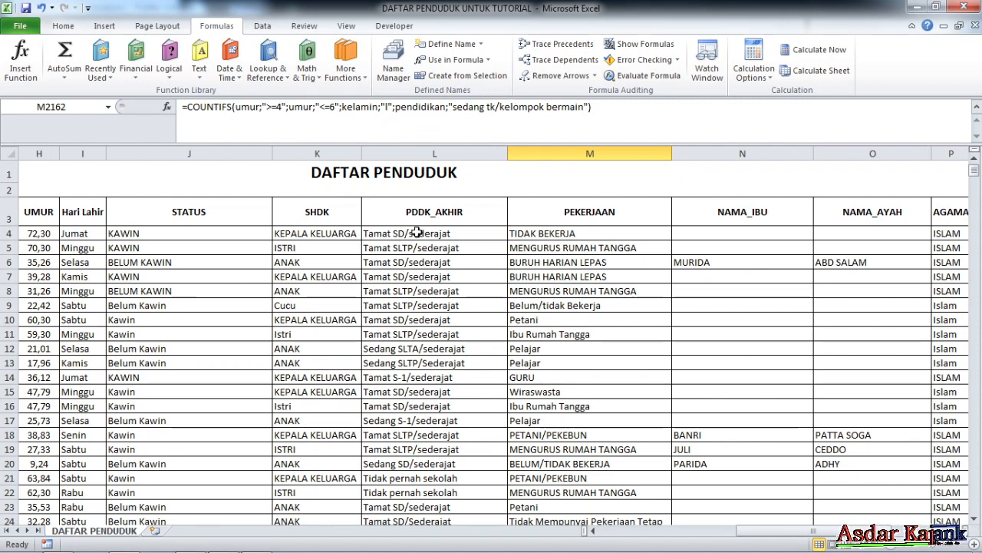
left_click(444, 215)
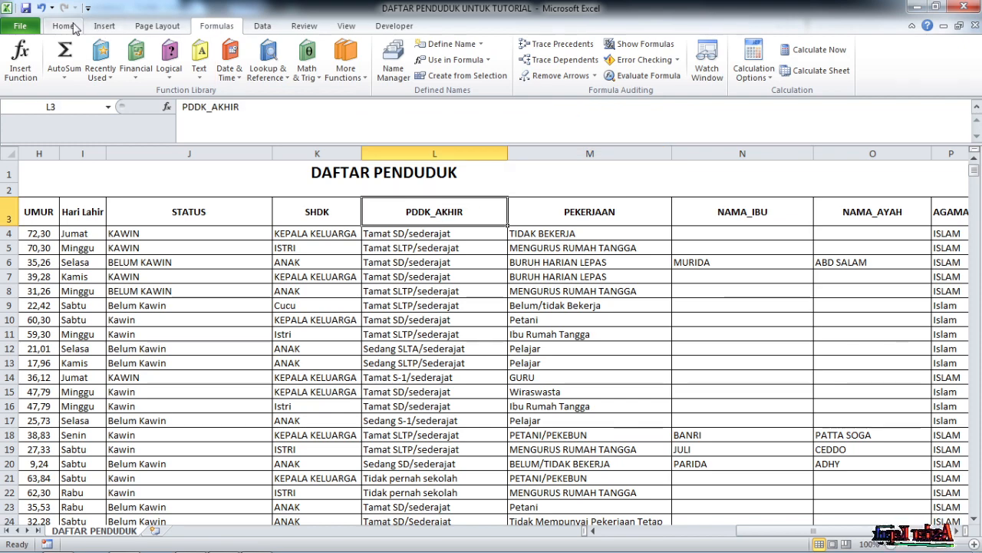
left_click(262, 27)
left_click(374, 61)
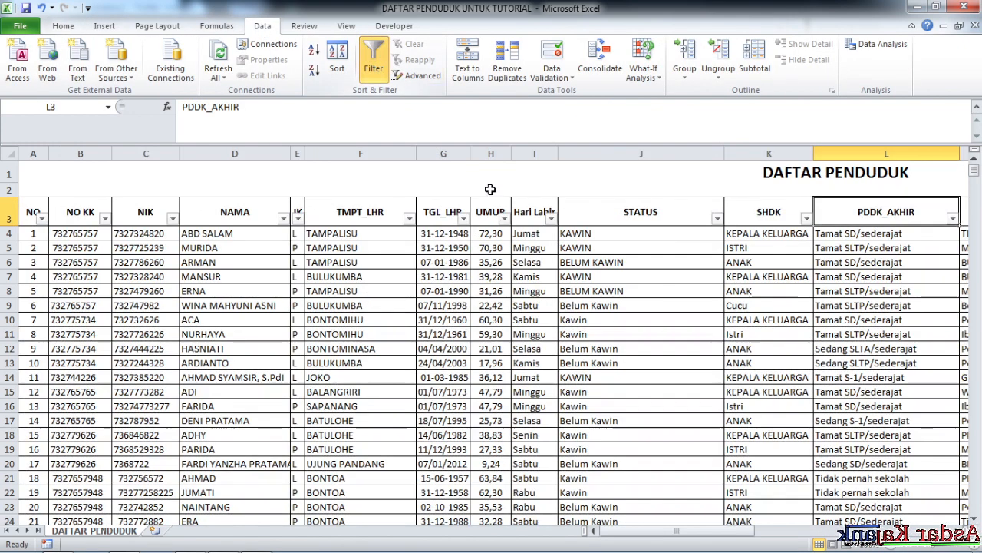
left_click_drag(634, 535, 733, 535)
left_click(667, 218)
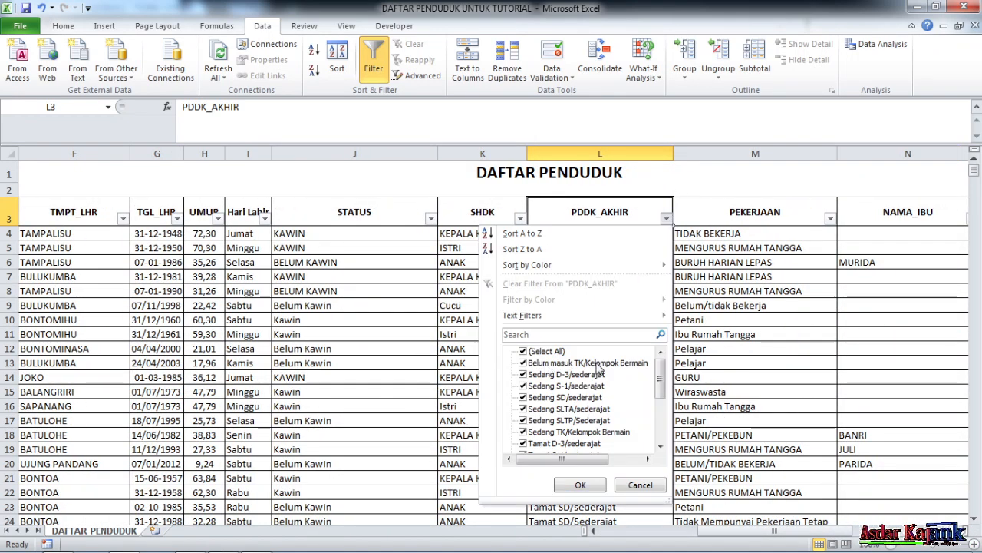
left_click_drag(659, 371, 659, 403)
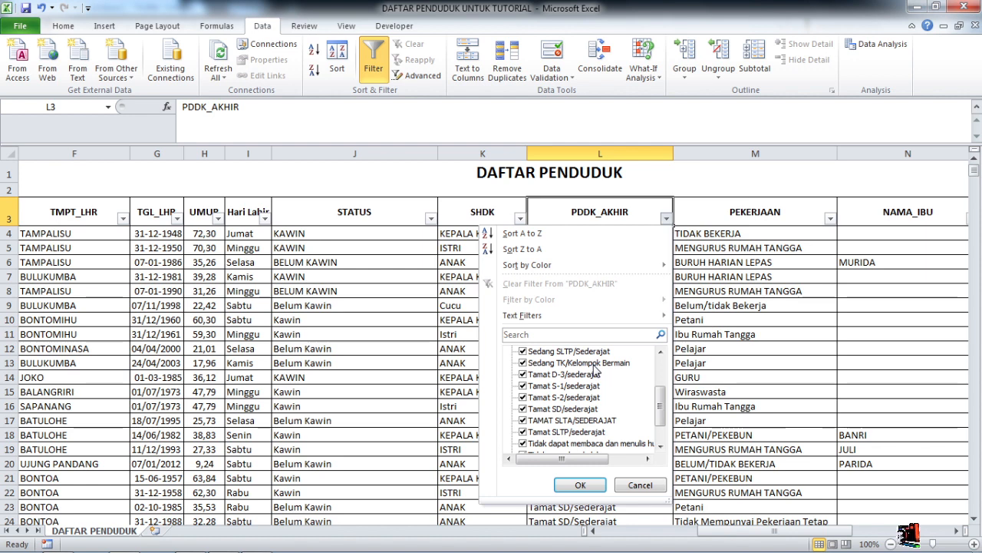
left_click_drag(659, 405, 665, 420)
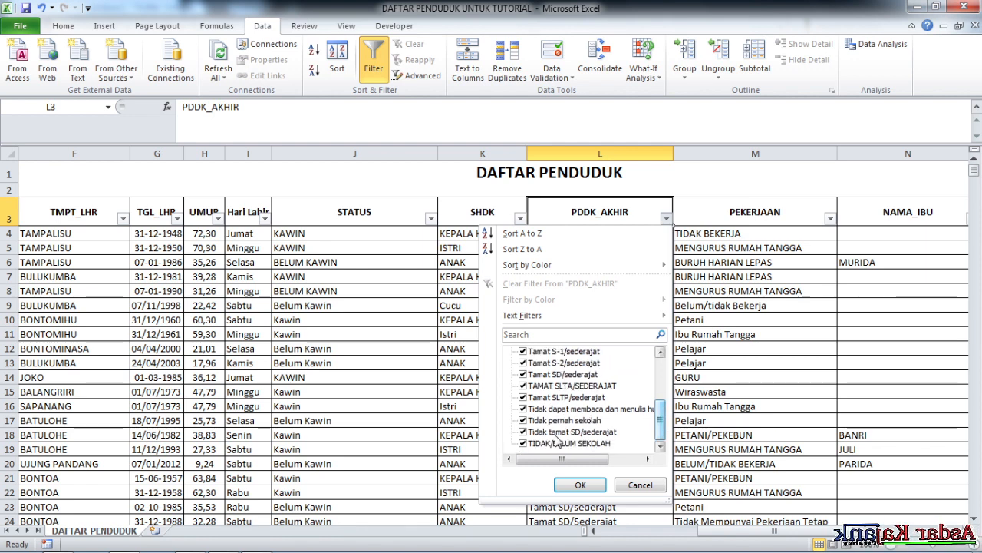
left_click(581, 486)
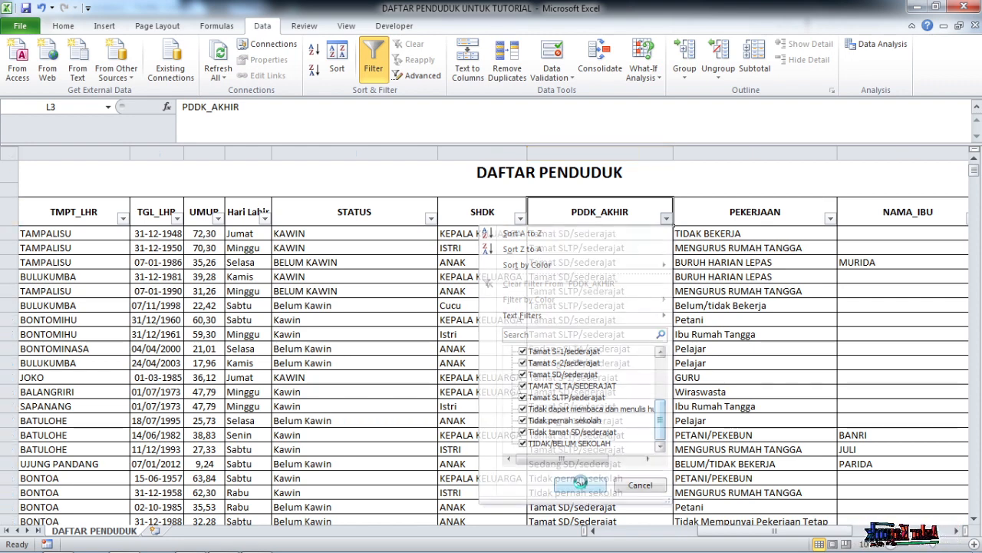
left_click(377, 66)
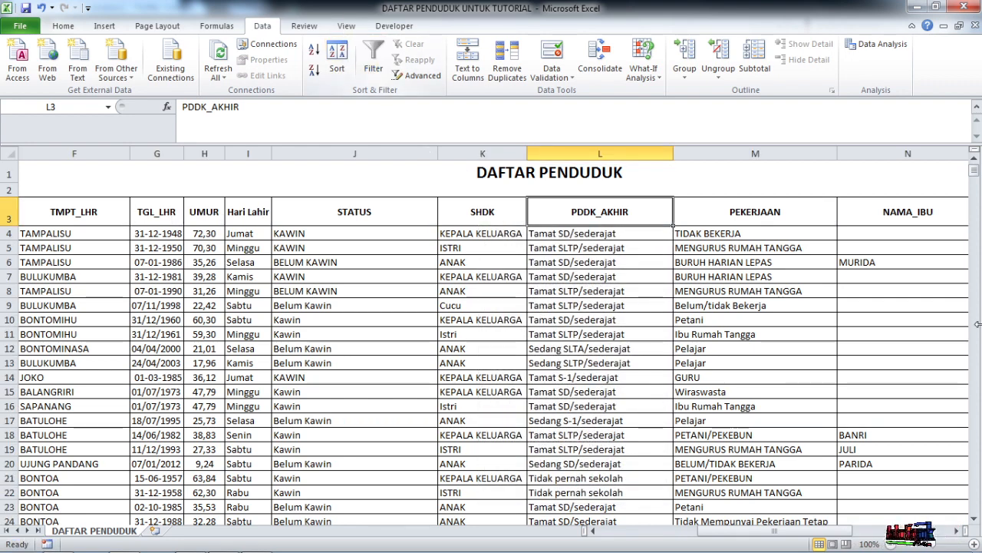
Copy the COUNTIFS formula from M2162 to N2162, the Perempuan cell for ages 4-6 attending TK.
left_click_drag(975, 170, 977, 506)
scroll(629, 434, "down", 12)
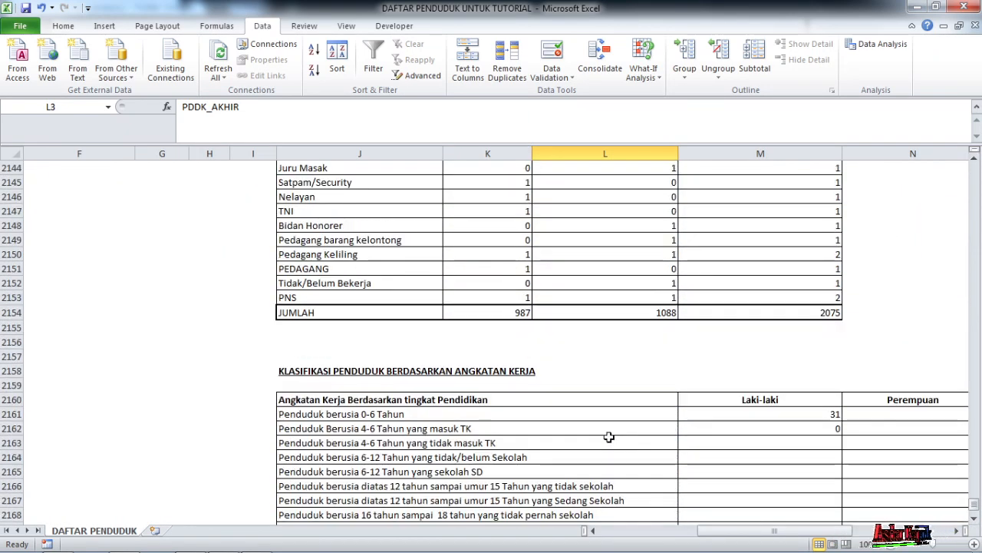
scroll(609, 437, "down", 3)
left_click(811, 299)
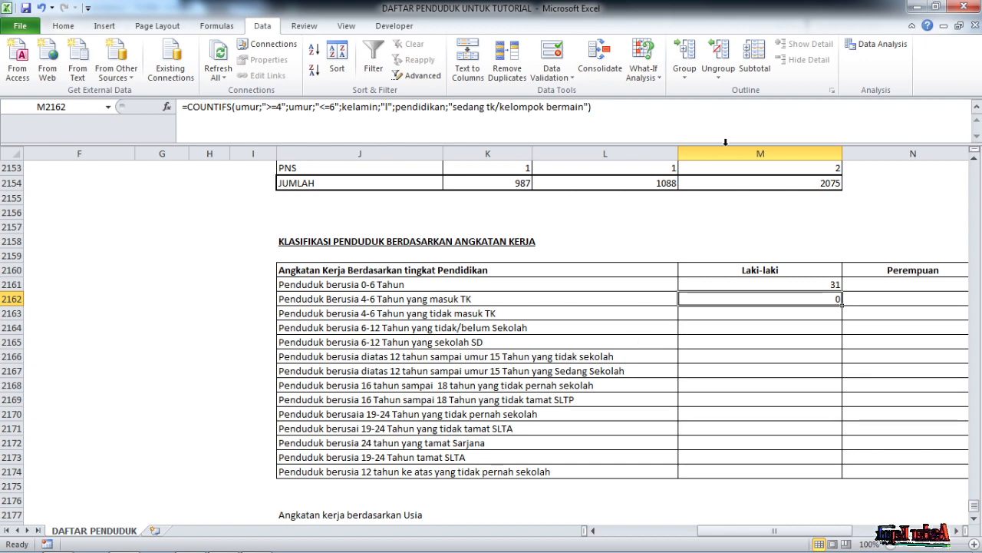
left_click_drag(843, 307, 952, 309)
left_click(907, 300)
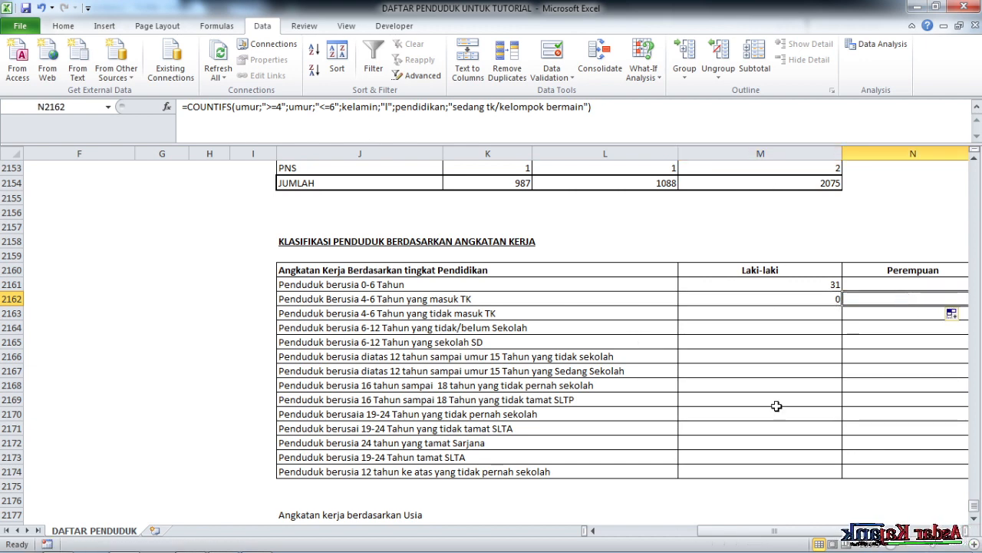
Change the kelamin criterion in the N2162 formula to "p".
left_click_drag(822, 530, 881, 530)
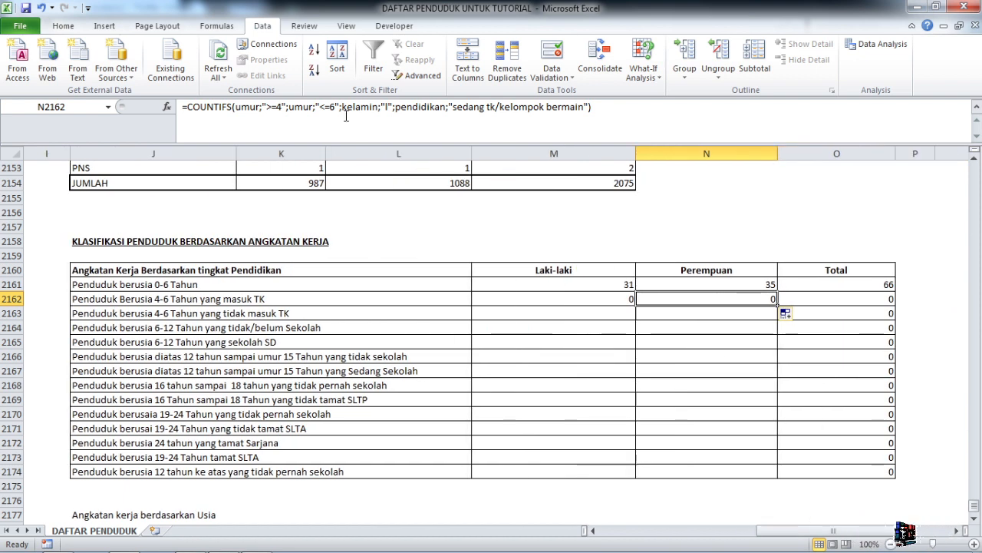
double_click(389, 107)
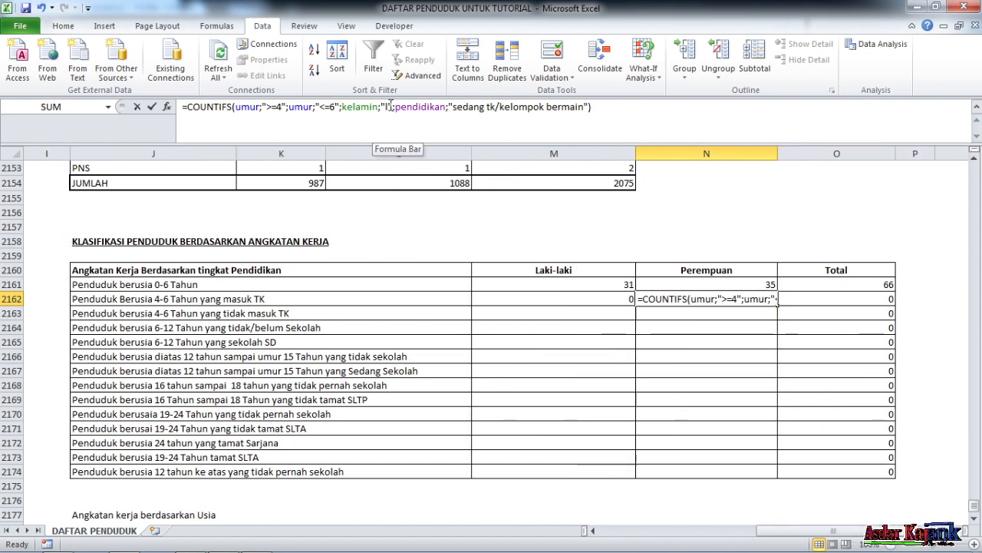
type("p")
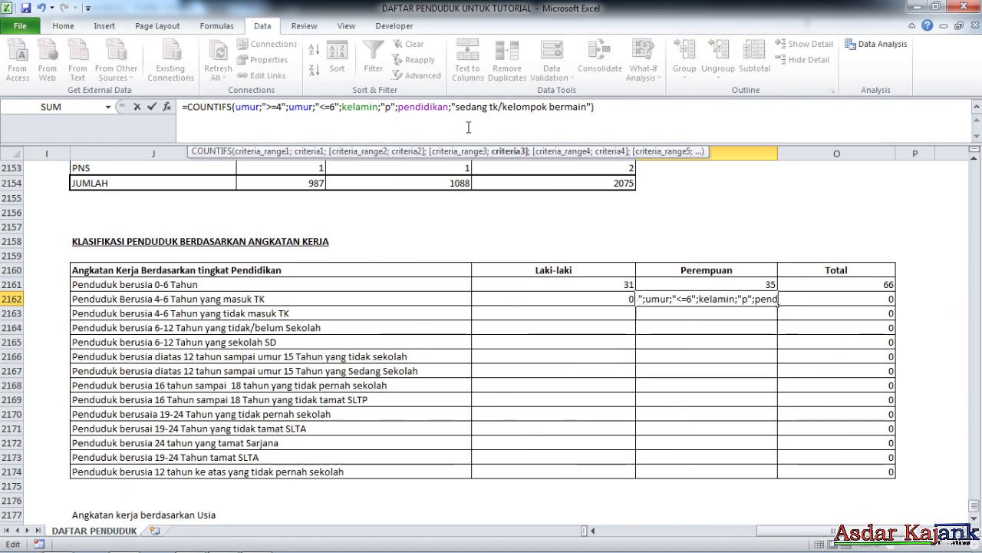
key("Return")
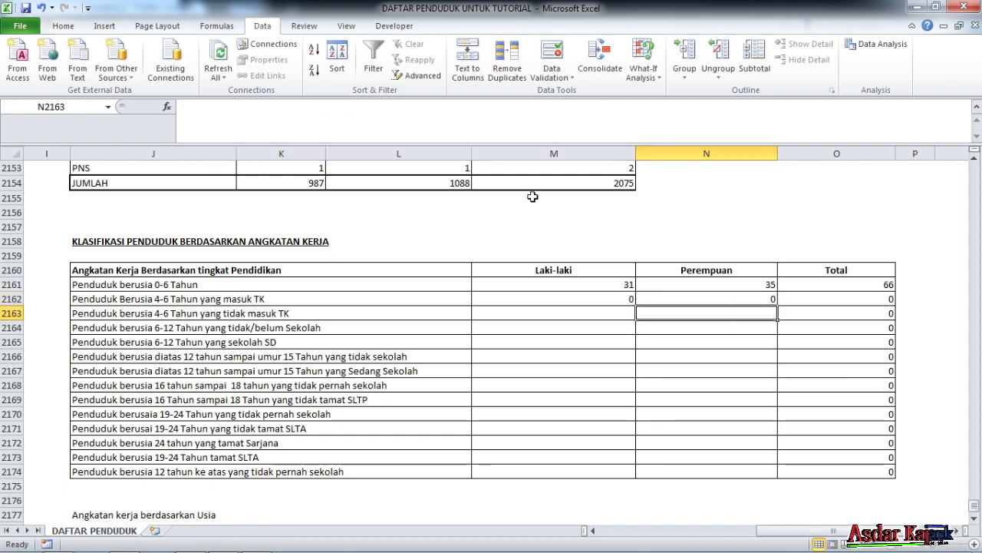
left_click(680, 300)
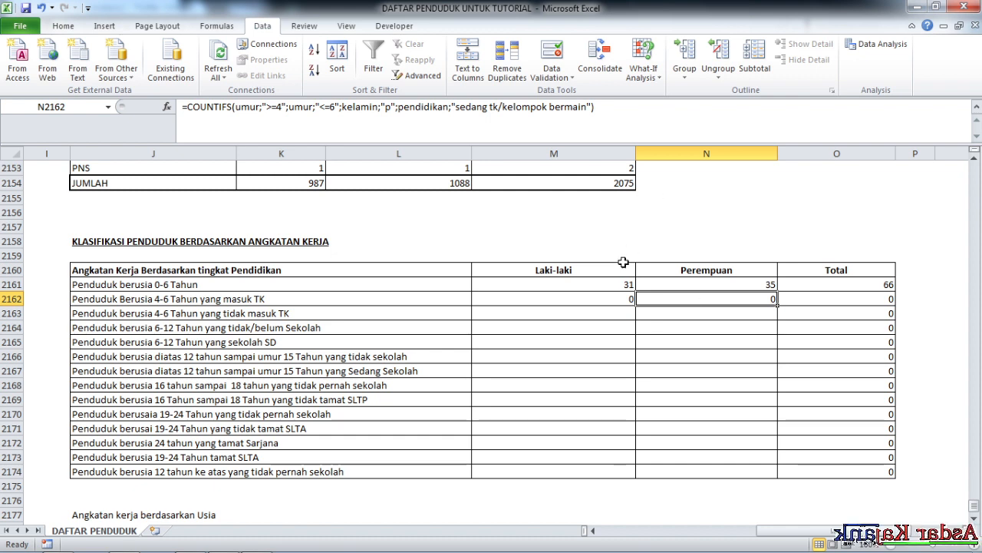
left_click(604, 301)
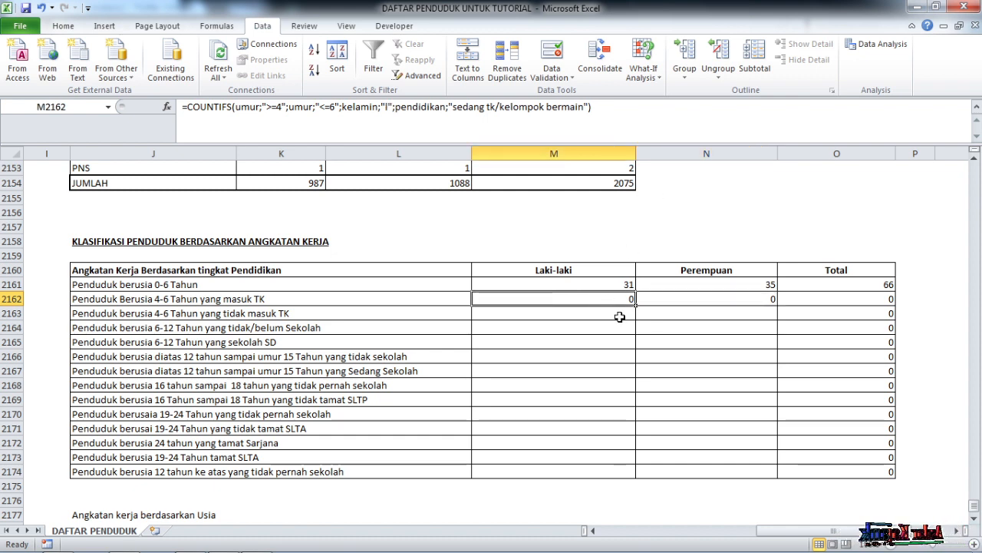
left_click(619, 314)
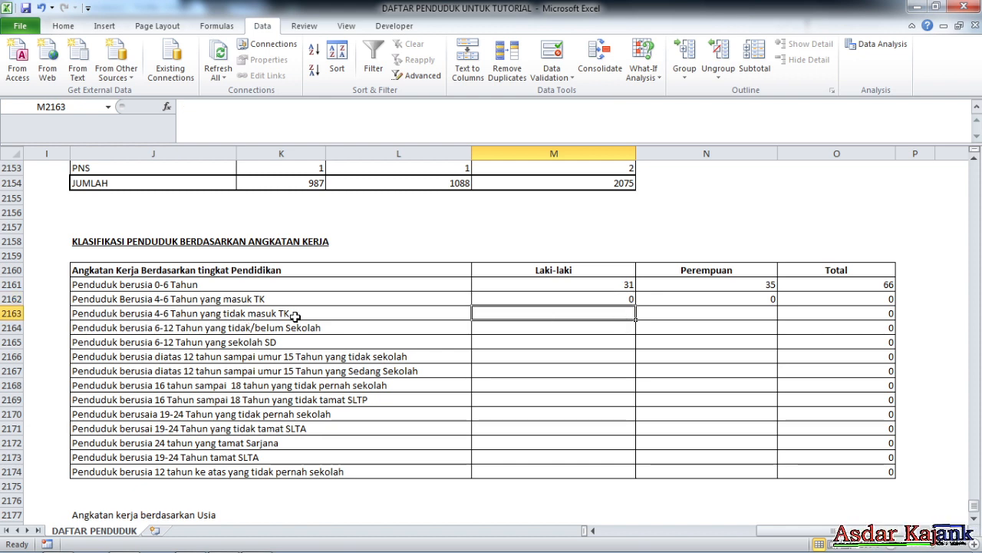
left_click(218, 301)
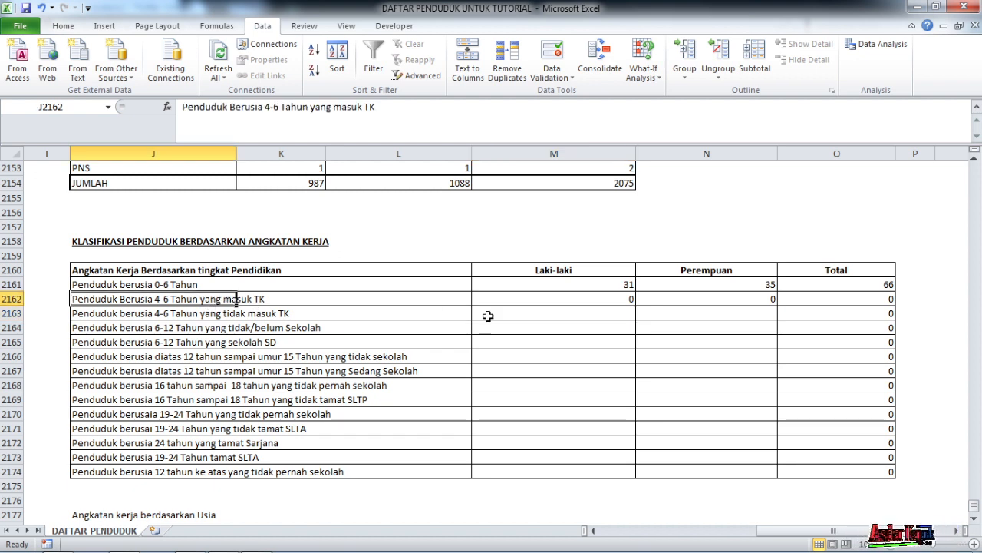
left_click(522, 301)
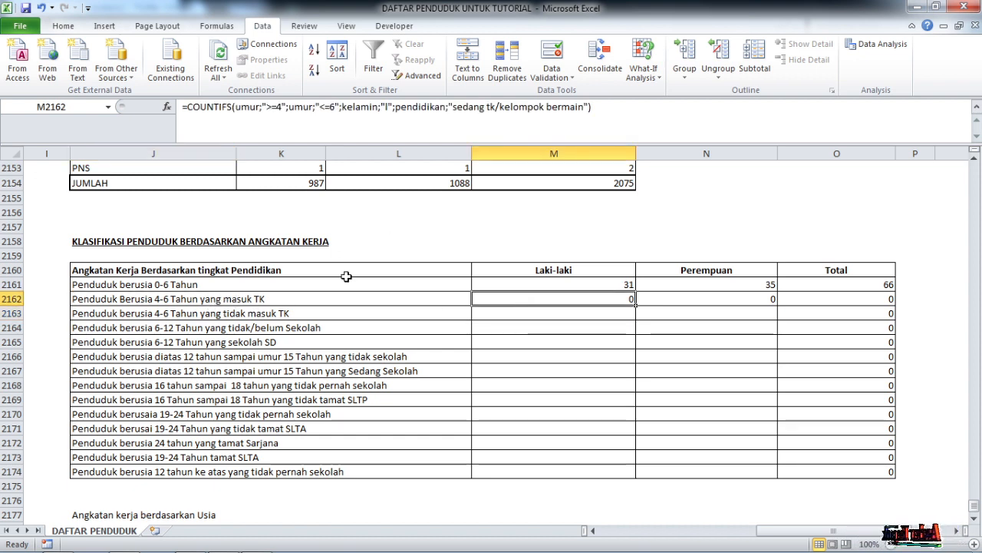
left_click(196, 314)
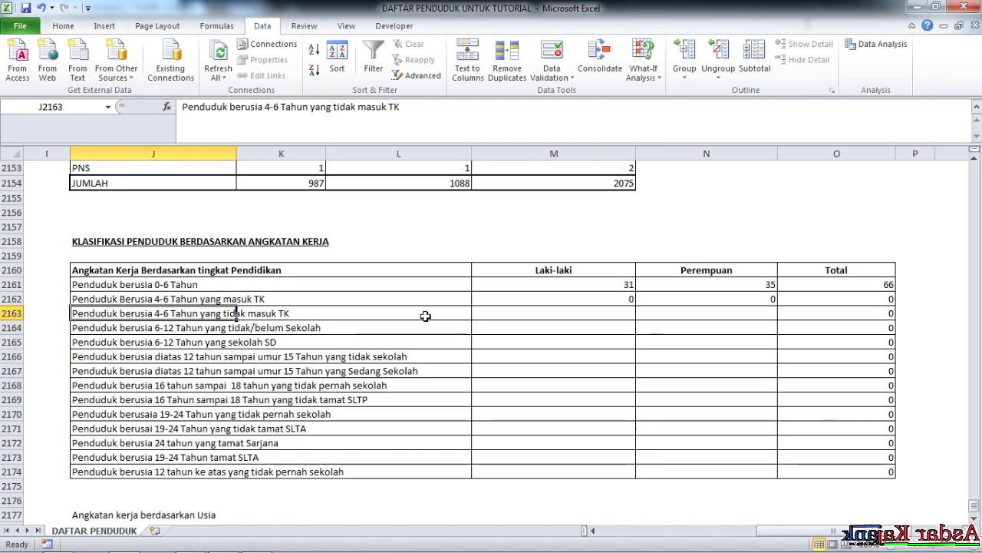
Start a COUNTIFS formula in M2163, the Laki-laki cell for ages 4-6 not attending TK, with range umur and criterion ">=4".
left_click(491, 316)
type("=")
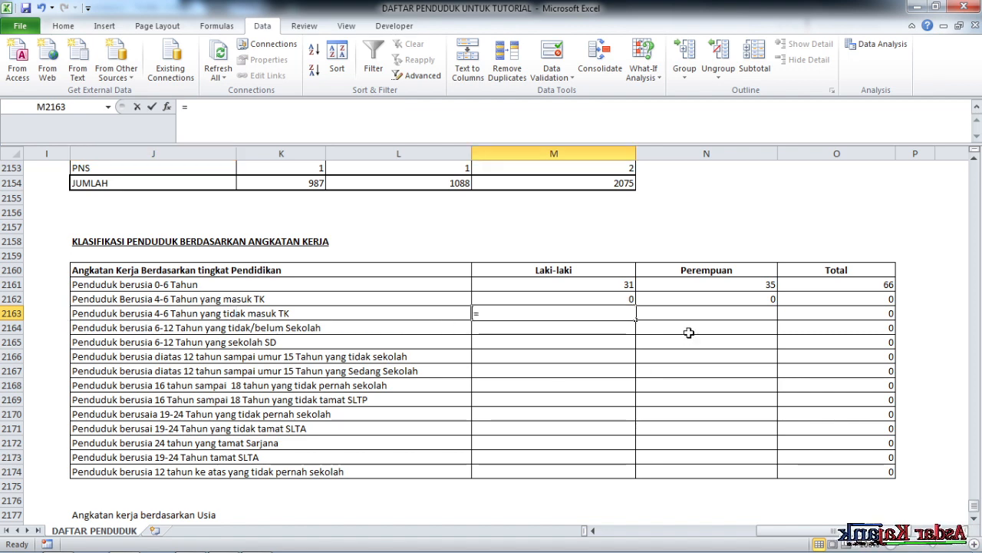
type("countifs")
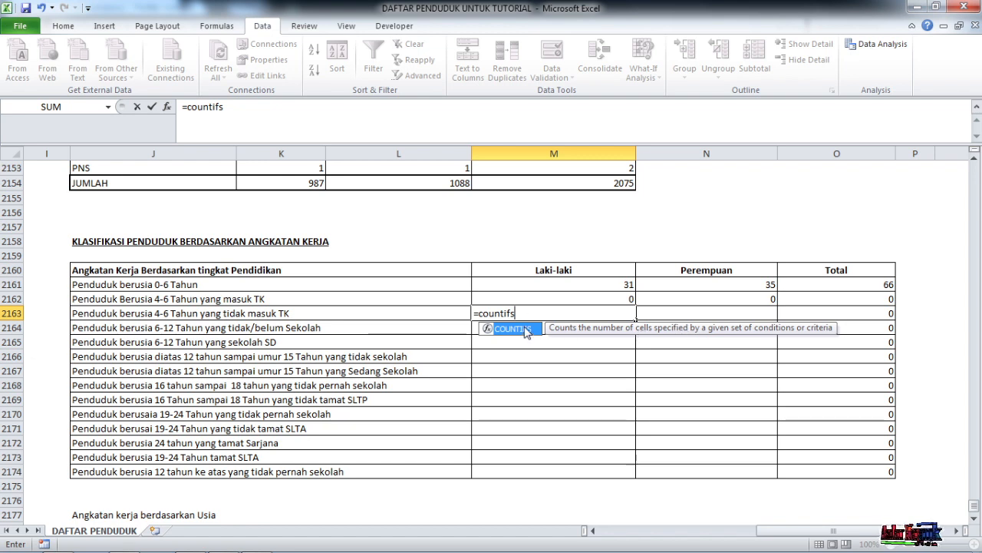
double_click(513, 329)
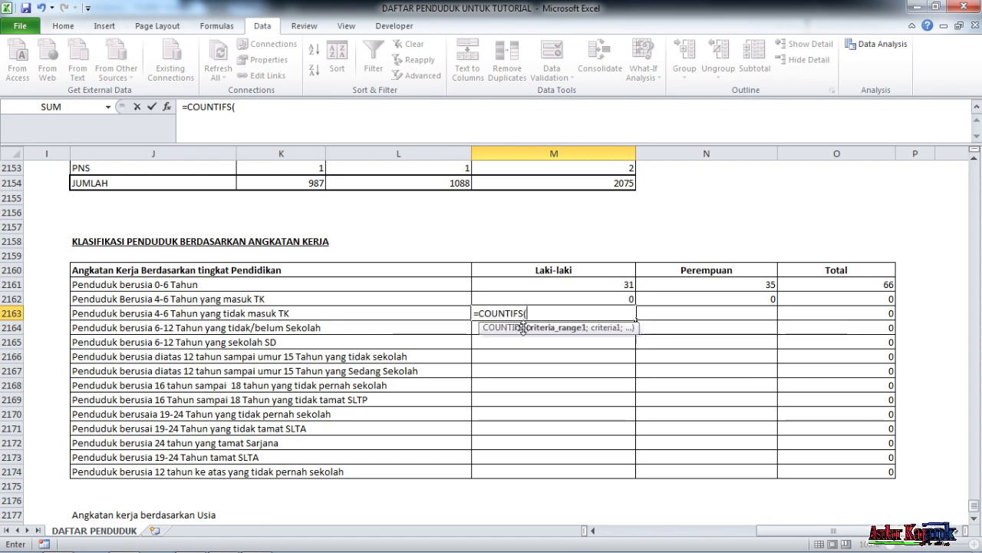
type("umu")
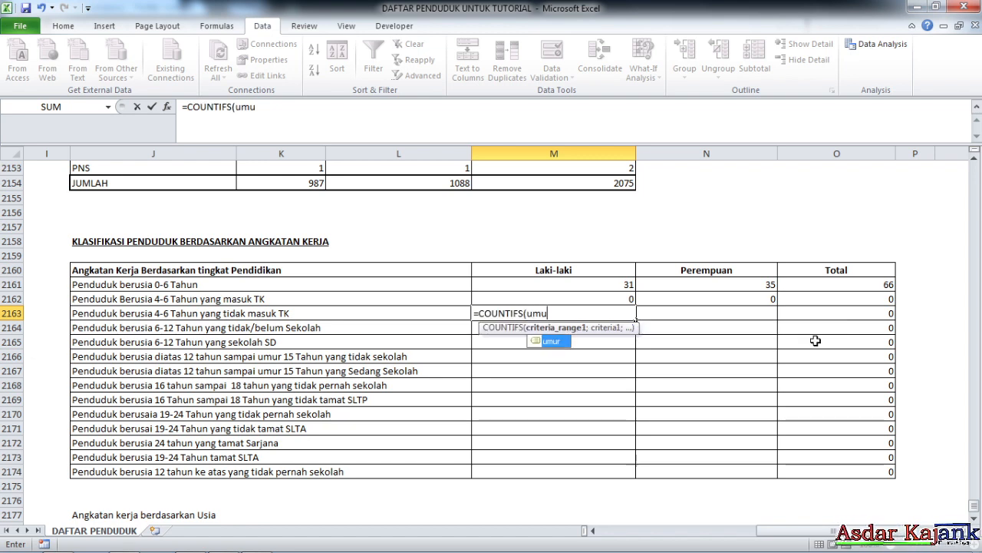
double_click(567, 344)
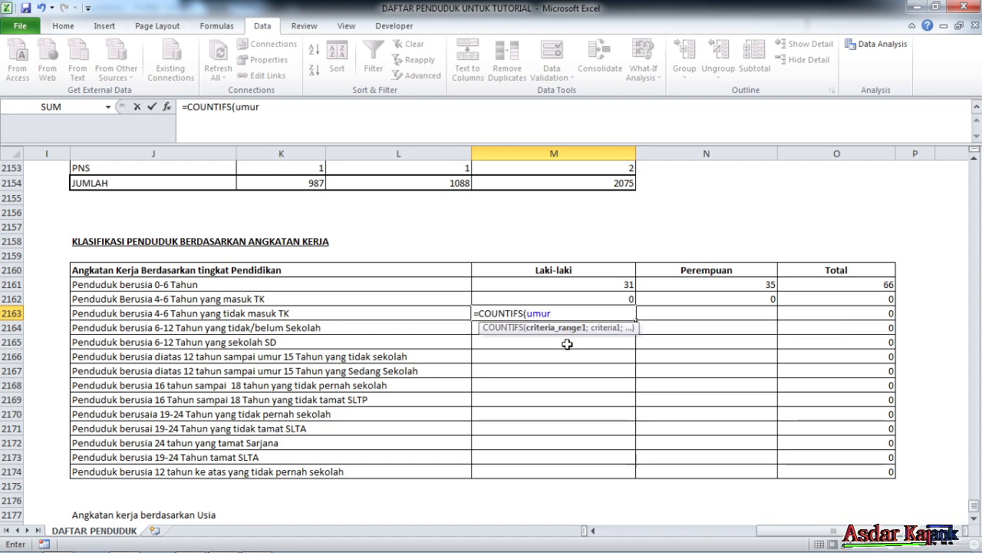
type(";")
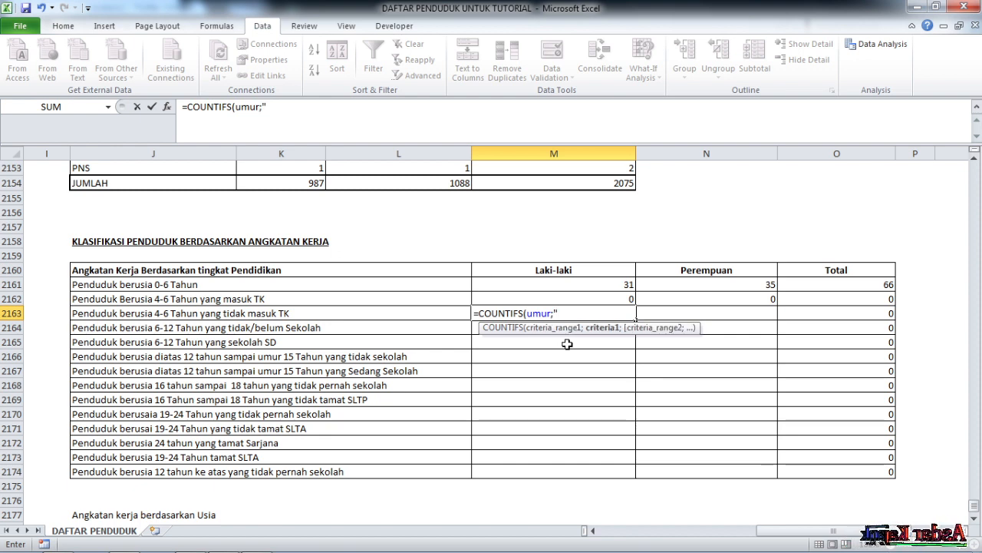
type("\">=")
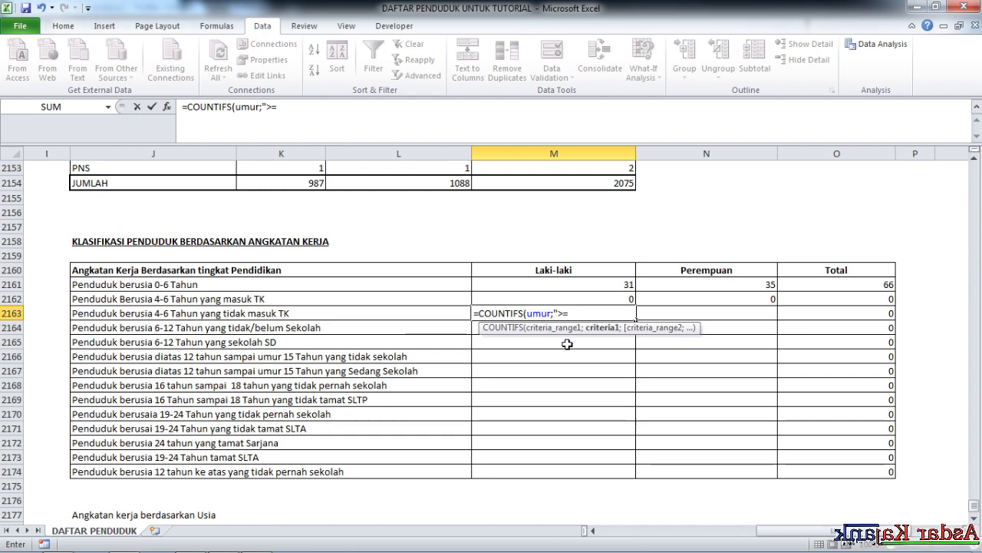
type("4\"")
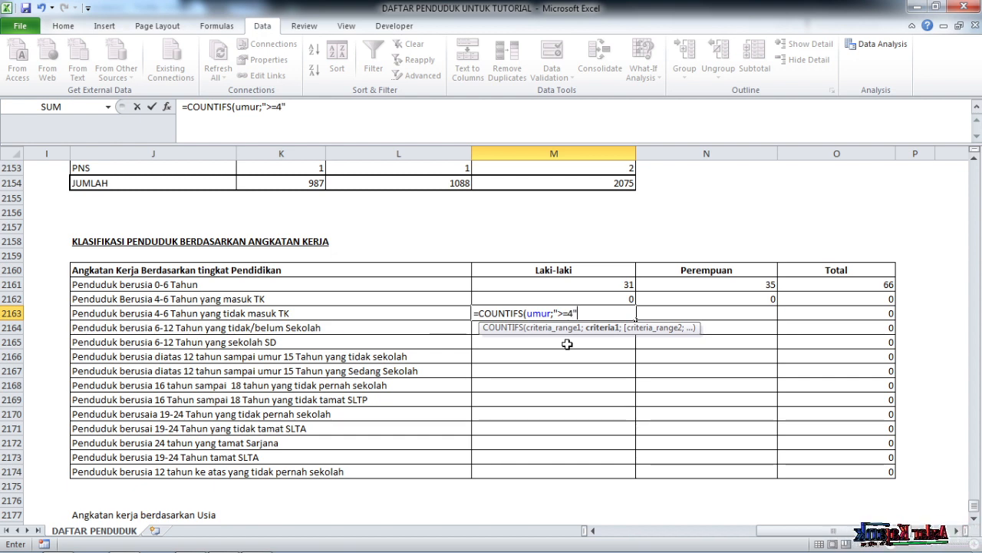
Add umur as the second criteria range in the M2163 formula with "<=6" as its criterion.
type(";um")
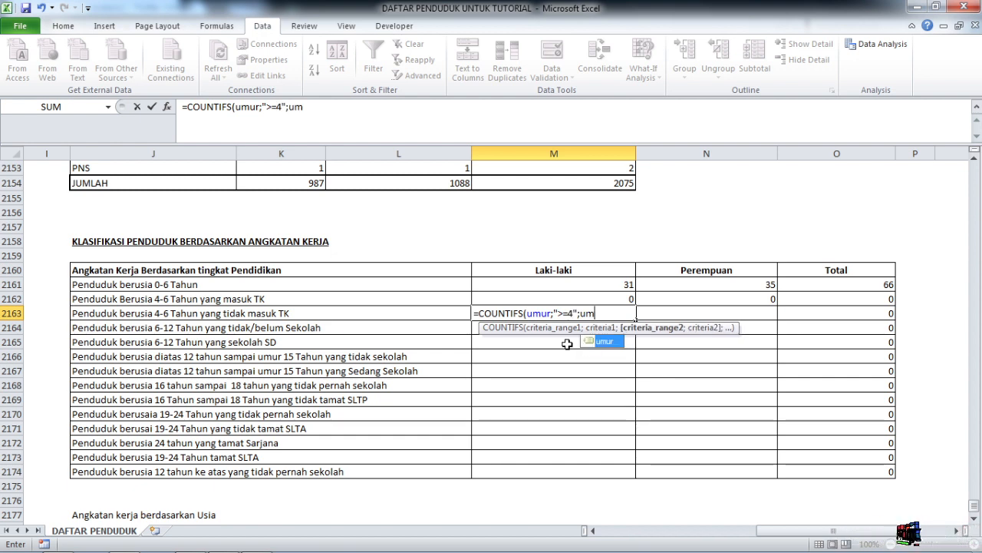
double_click(606, 341)
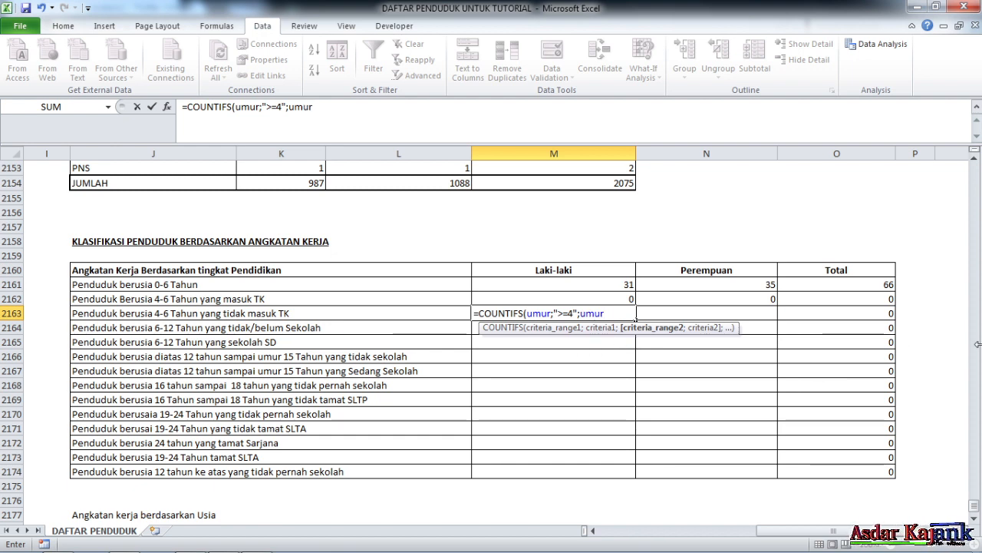
type(";")
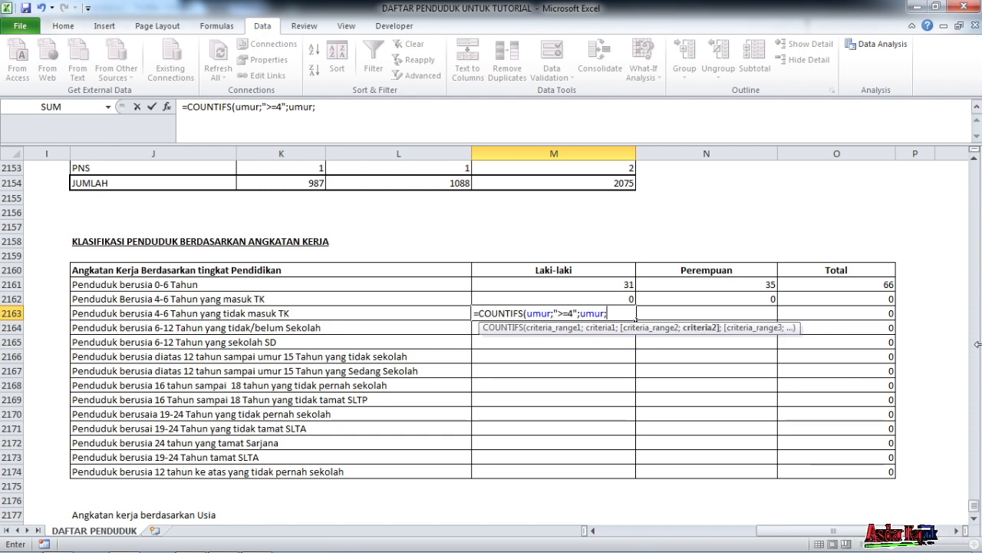
type("\"")
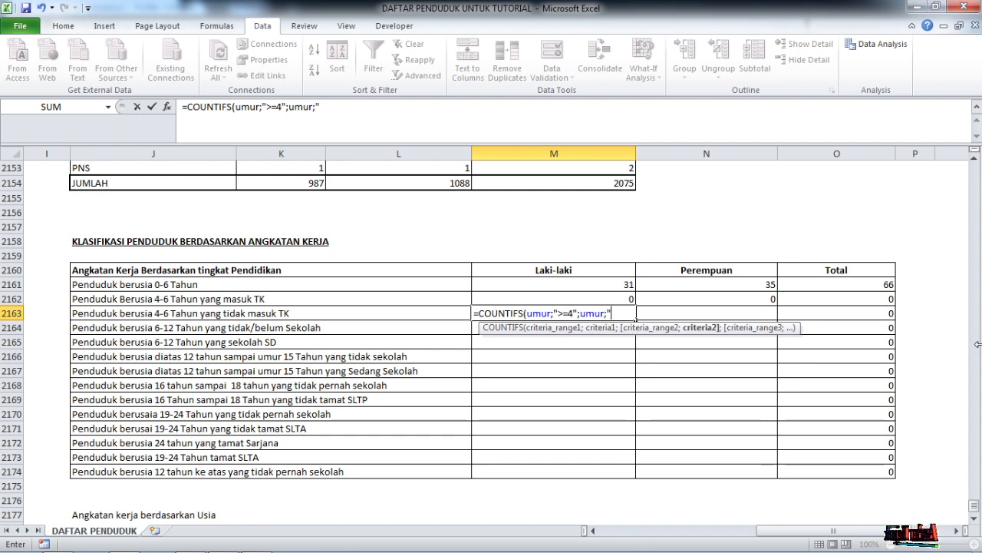
type("<=")
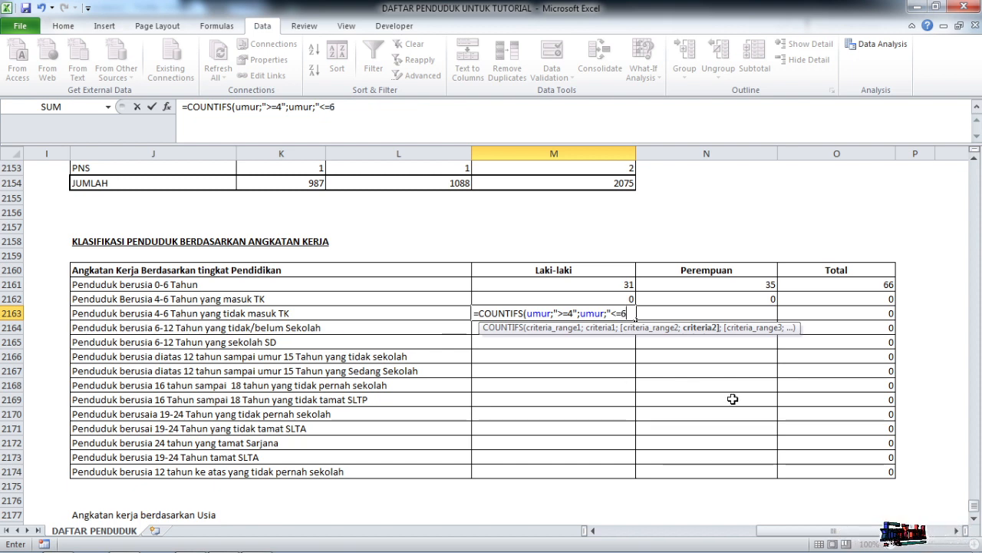
type("6\";")
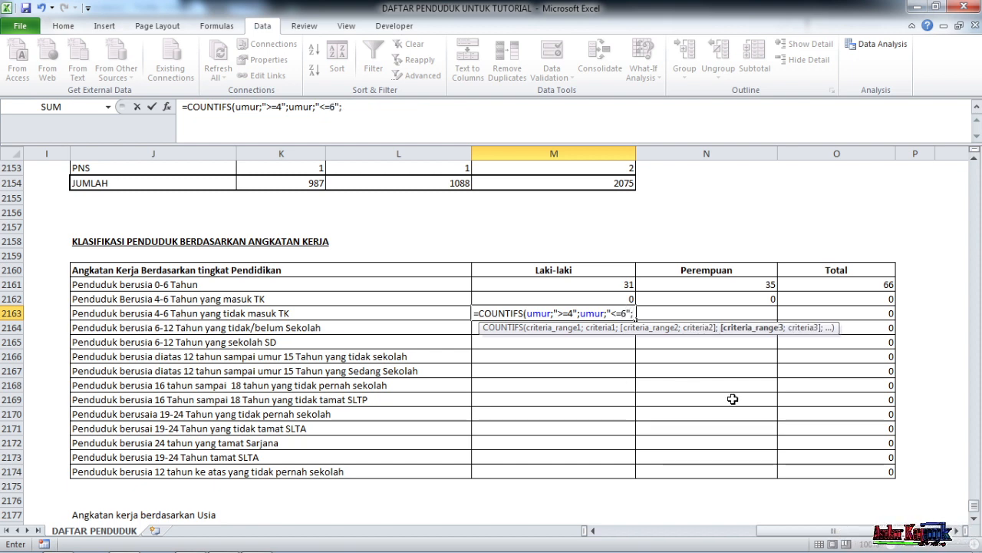
Add kelamin as the third criteria range in the M2163 formula with "L" as its criterion.
type("ke")
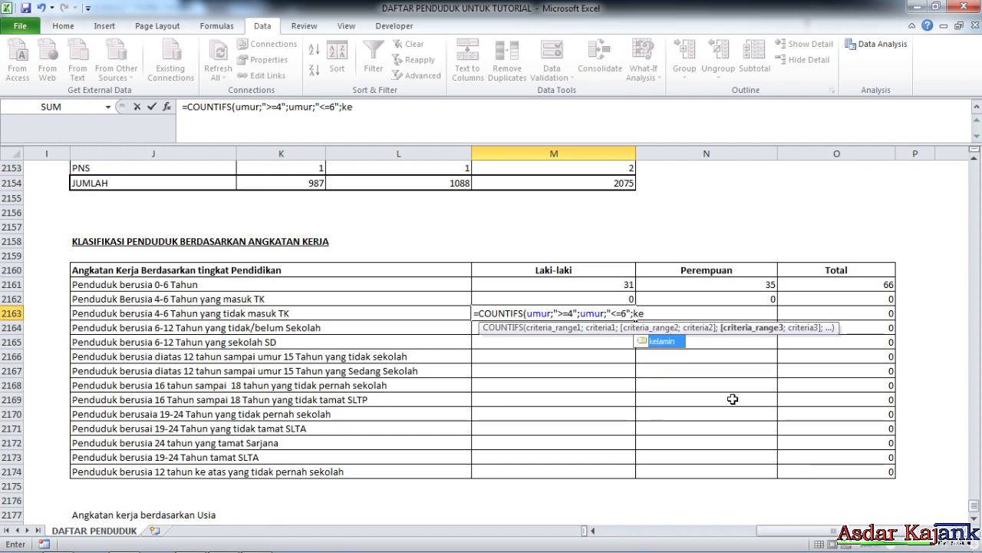
type("la")
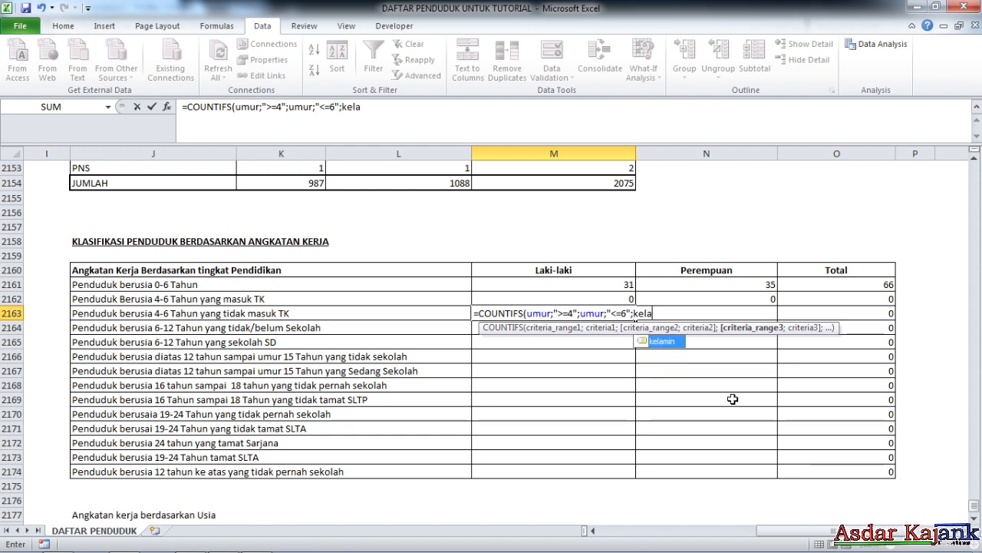
double_click(662, 342)
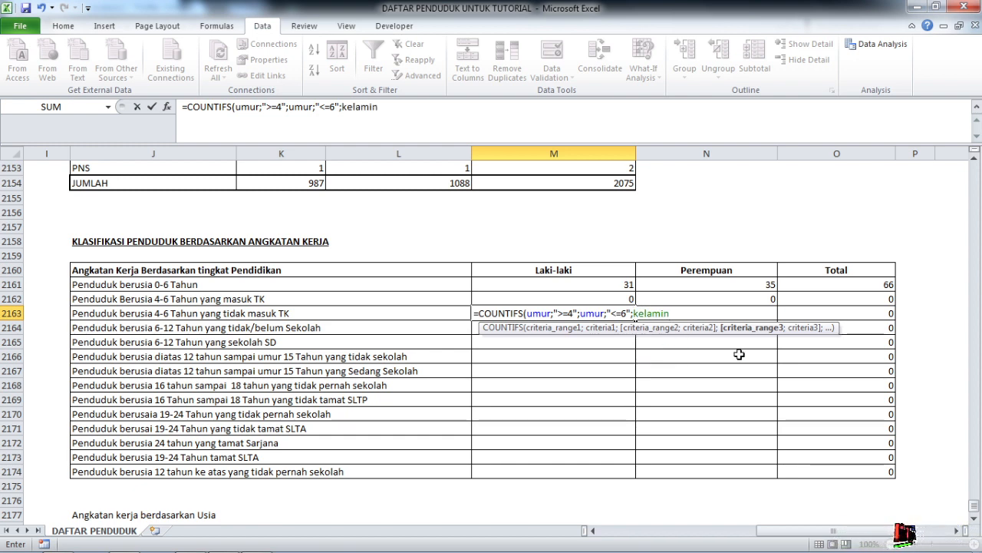
type(";")
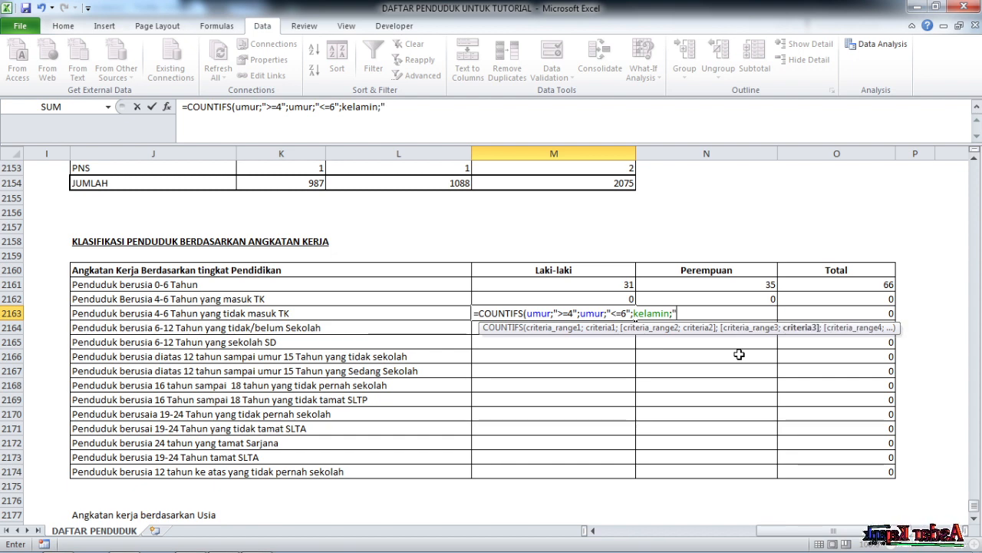
type("\"L")
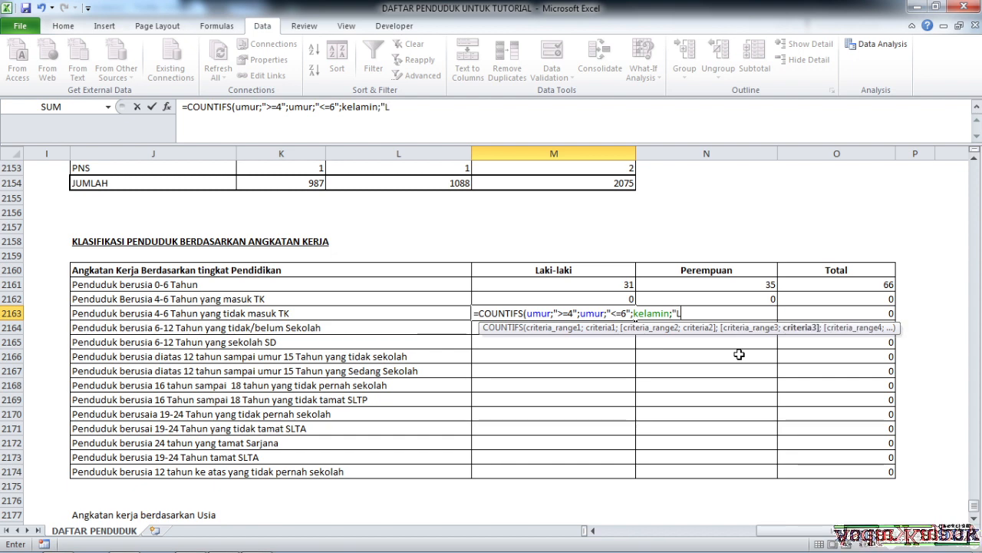
type("\"")
Complete the M2163 formula with pendidikan as the fourth criteria range and "belum/tidak sekolah" as its criterion.
type(";")
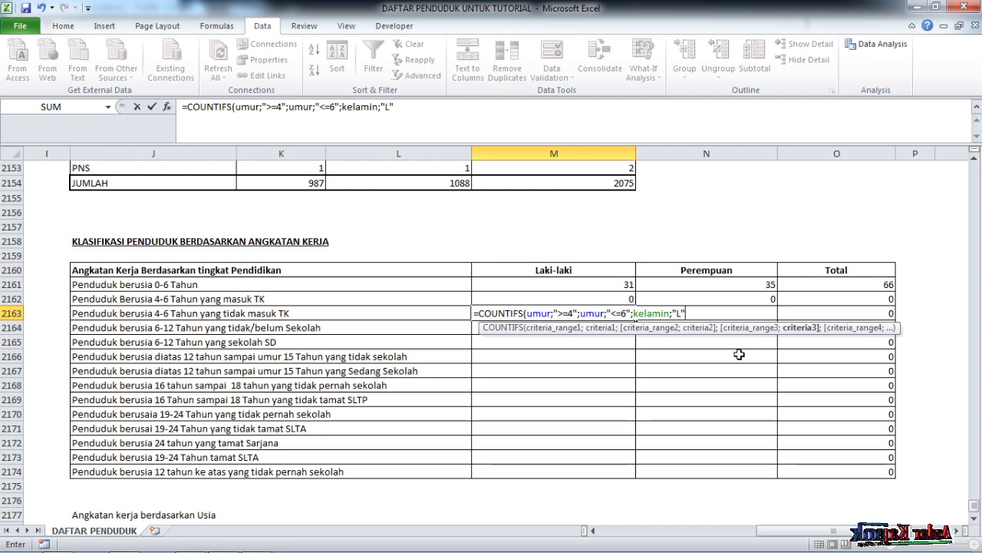
type("pend")
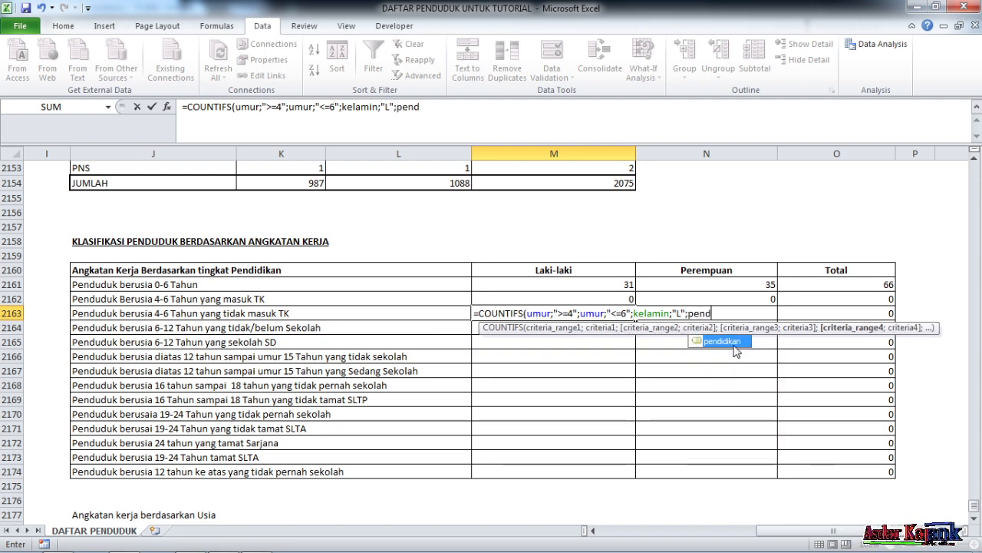
double_click(734, 345)
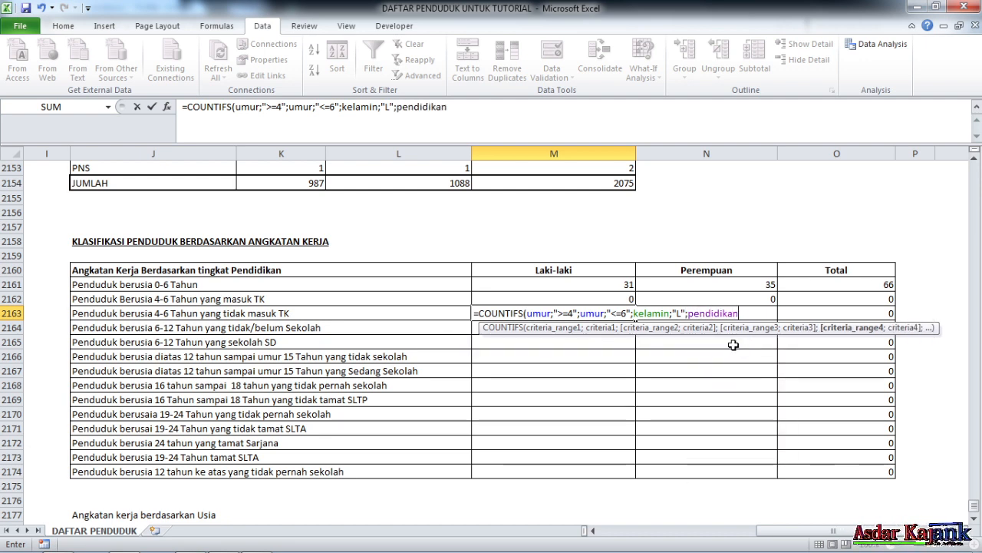
type(";")
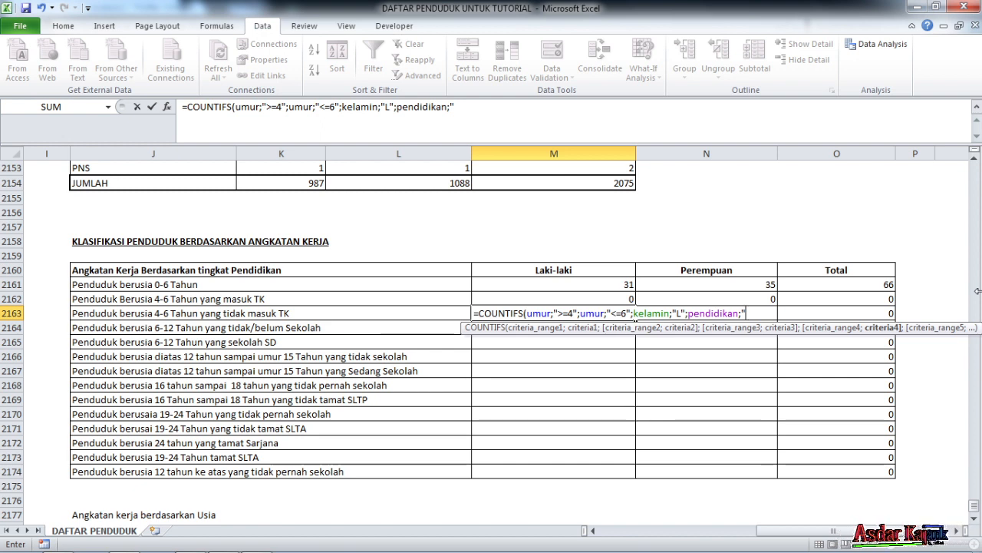
type("belum/")
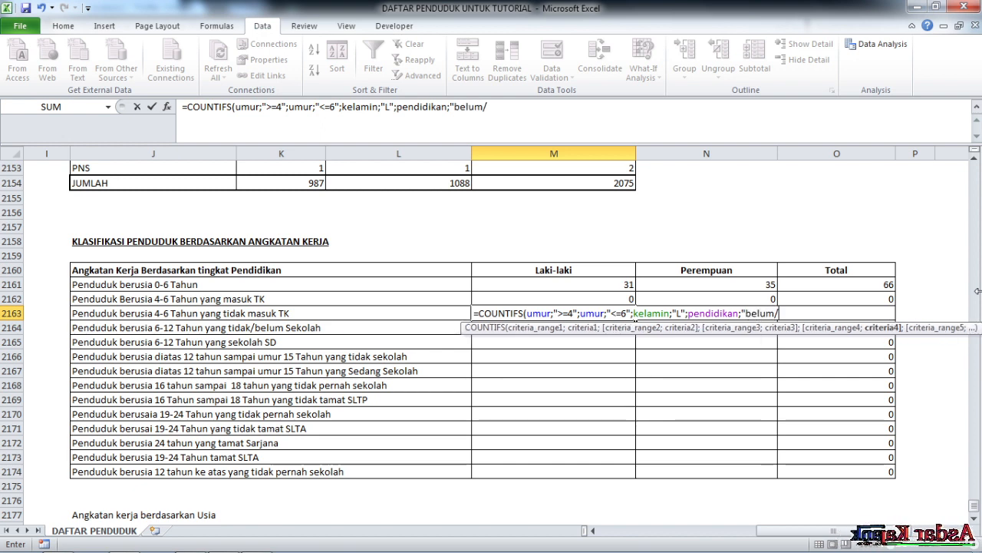
type("tidak")
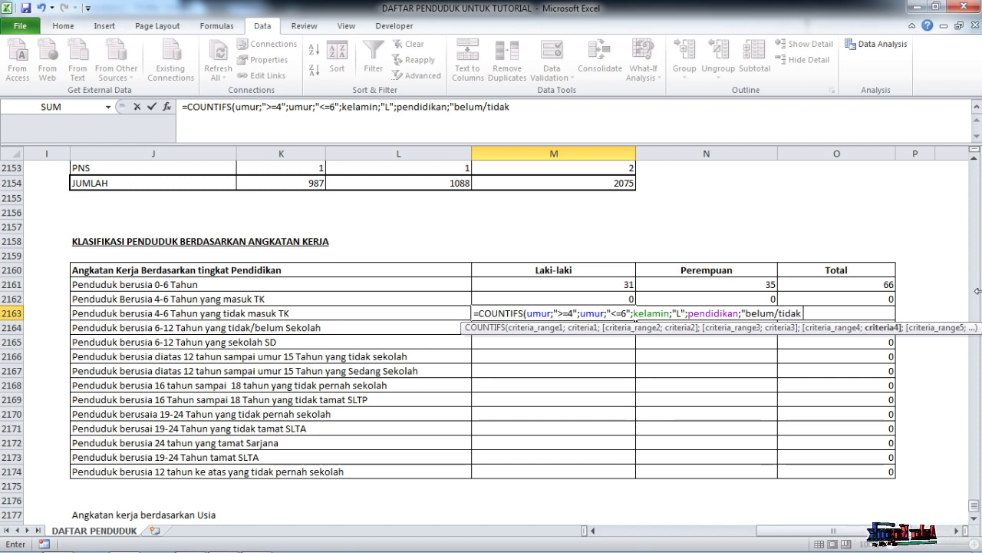
type(" sekolah")
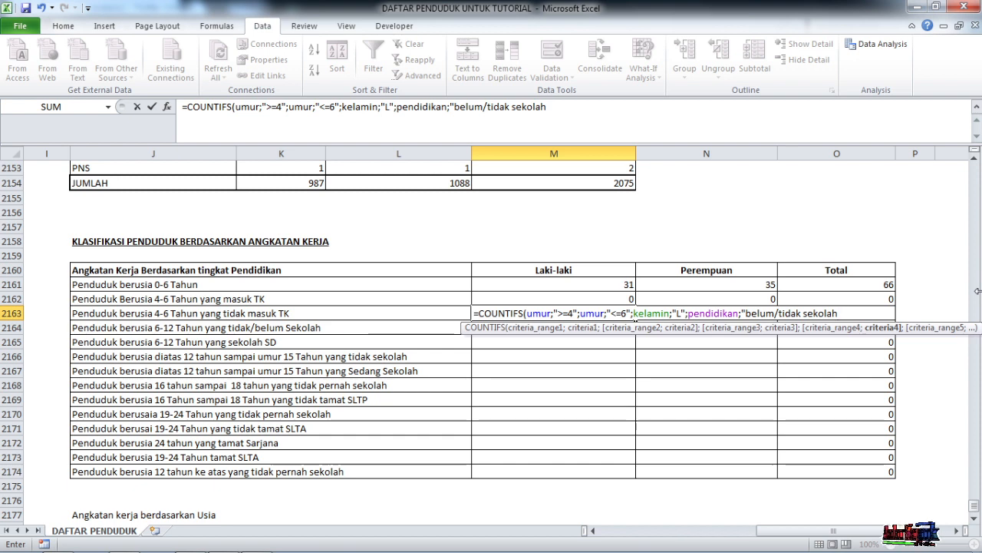
type("\")")
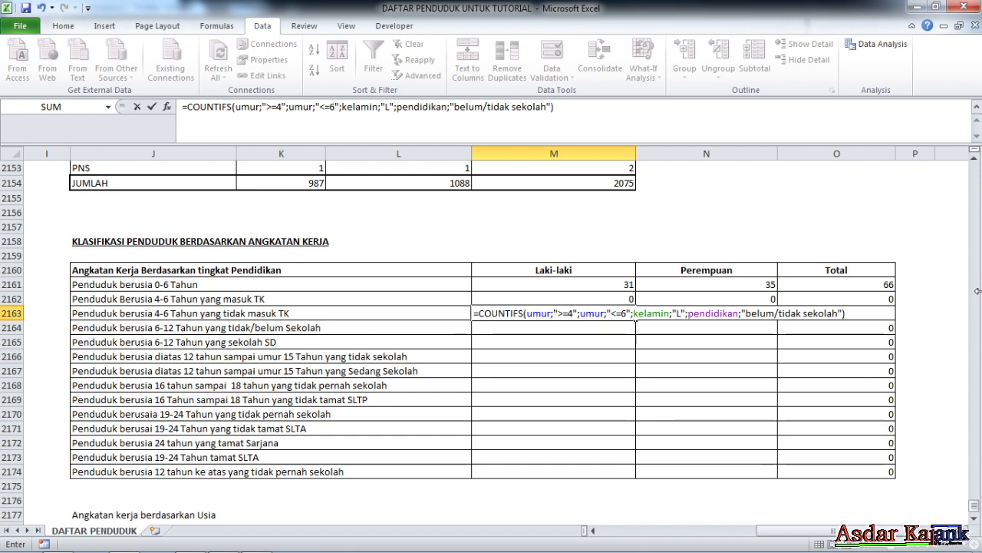
key("Return")
left_click(581, 313)
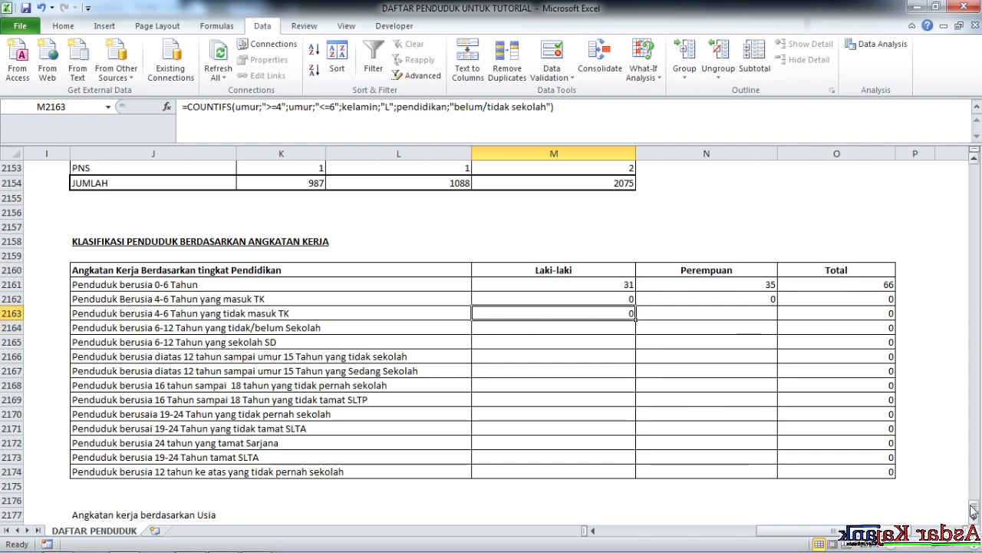
Enable filtering on header row 3 of the resident list and open the PDDK_AKHIR filter values.
left_click_drag(973, 509, 969, 166)
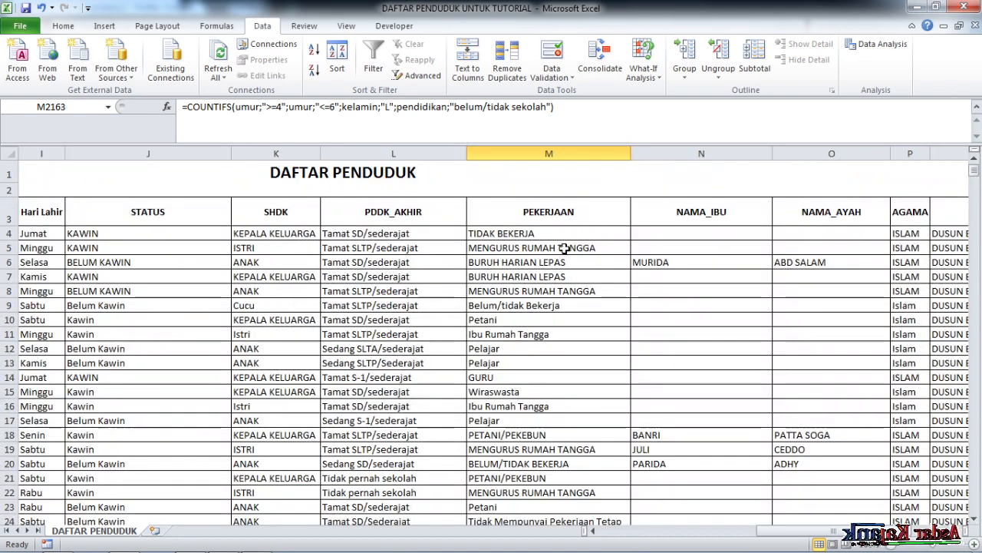
left_click(565, 207)
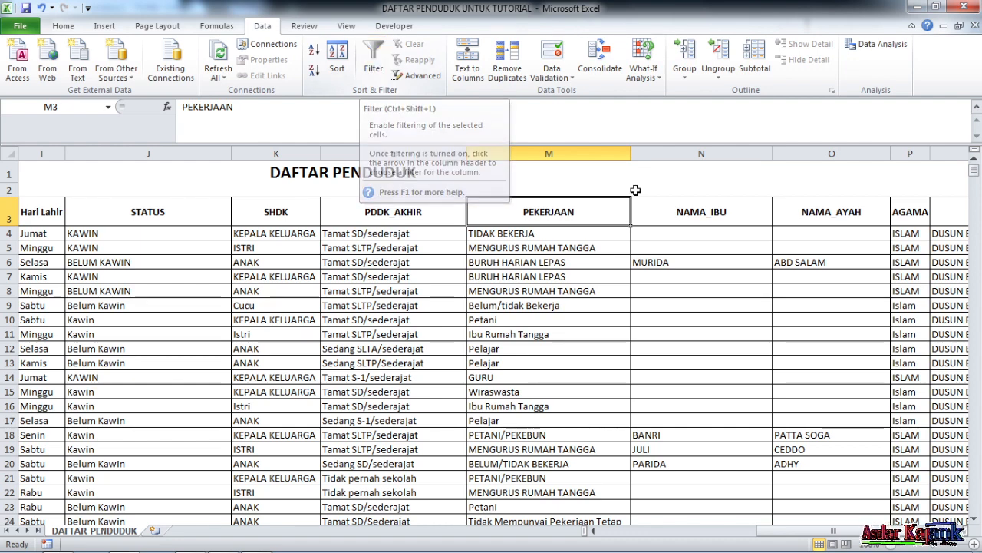
left_click(7, 215)
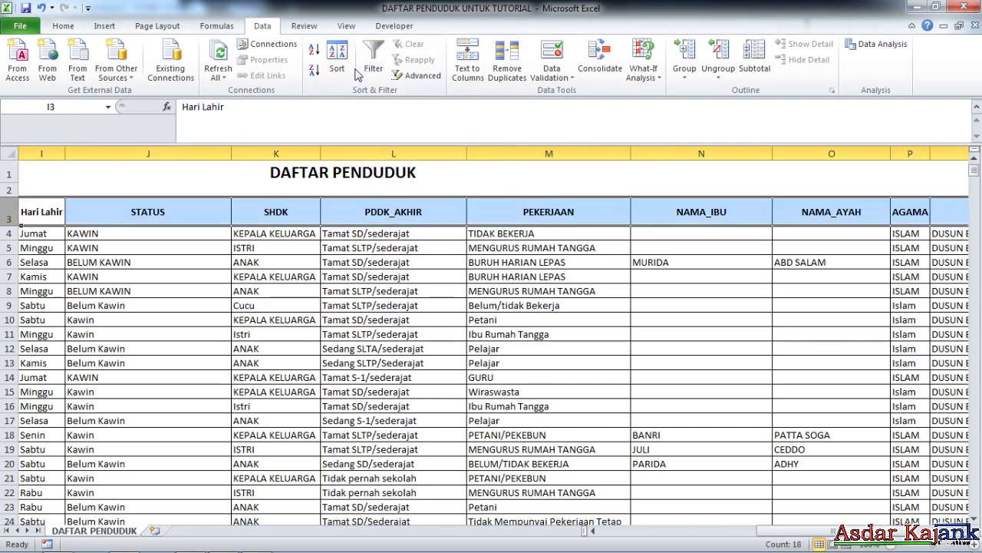
left_click(371, 65)
left_click(952, 219)
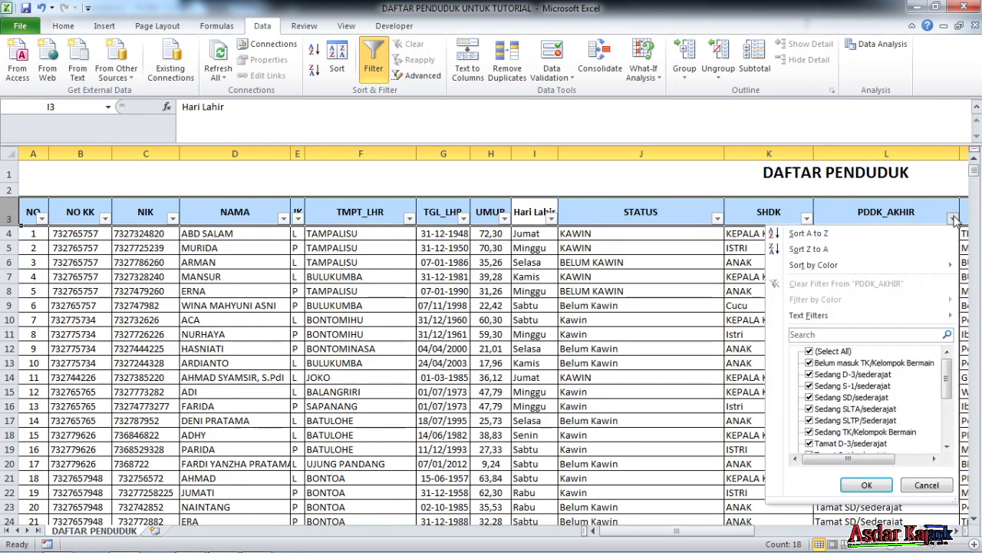
Filter PDDK_AKHIR by Belum masuk TK/Kelompok Bermain, Tidak pernah sekolah and TIDAK/BELUM SEKOLAH, and remove the filtering again.
left_click(812, 351)
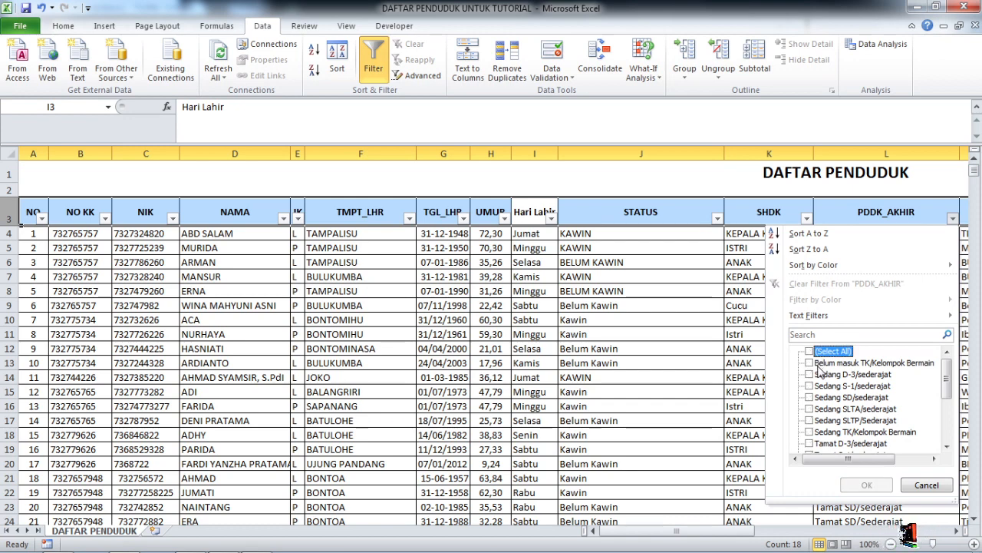
left_click(819, 364)
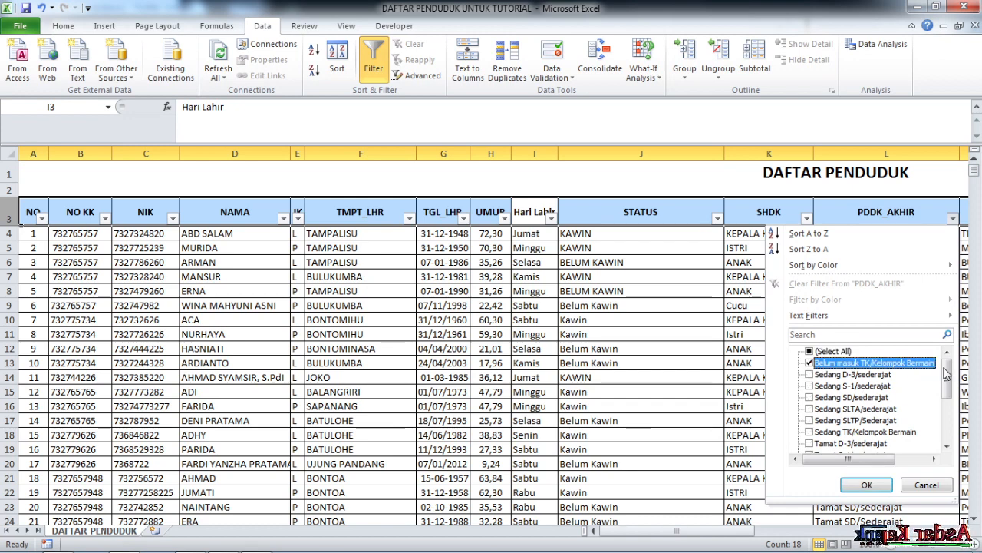
left_click_drag(946, 373, 946, 407)
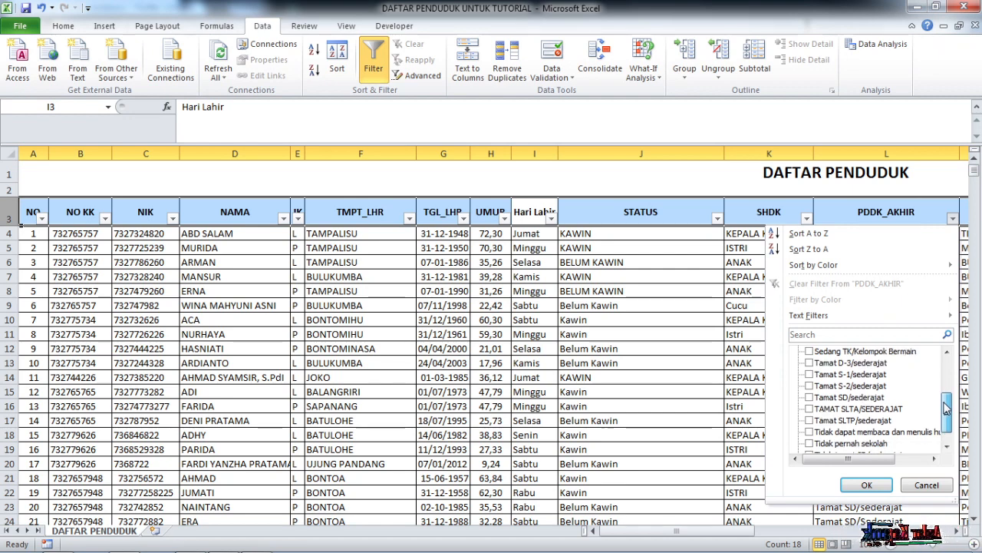
left_click(811, 443)
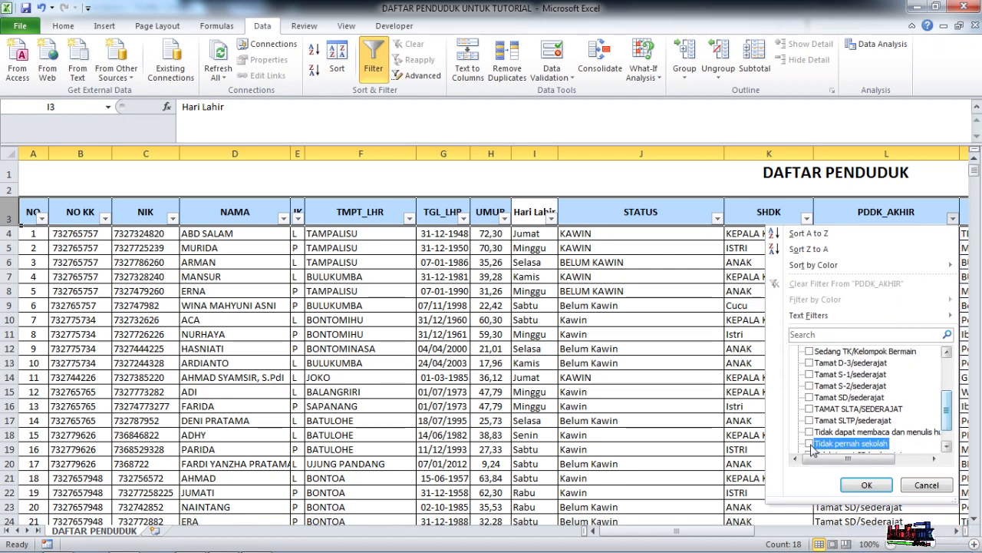
left_click_drag(946, 413, 945, 422)
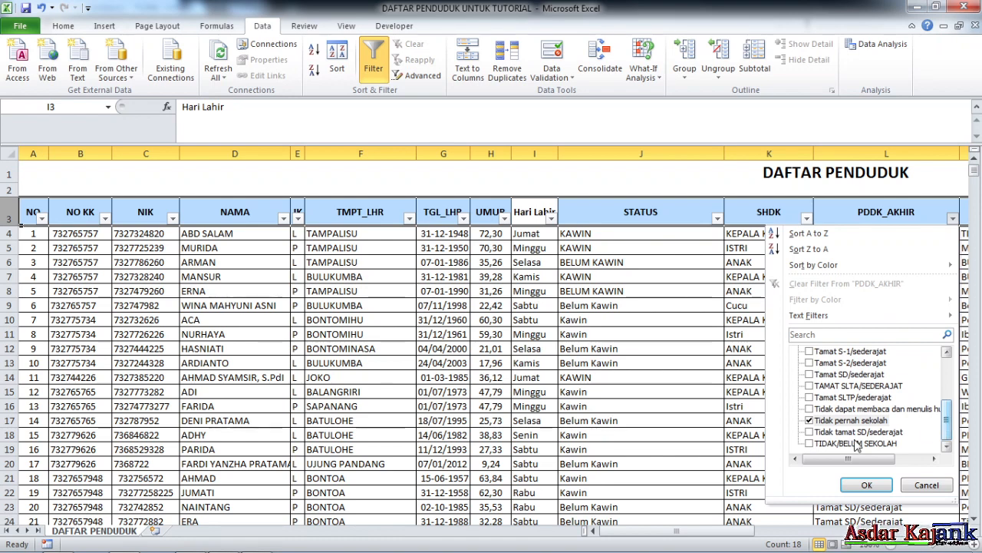
left_click(809, 444)
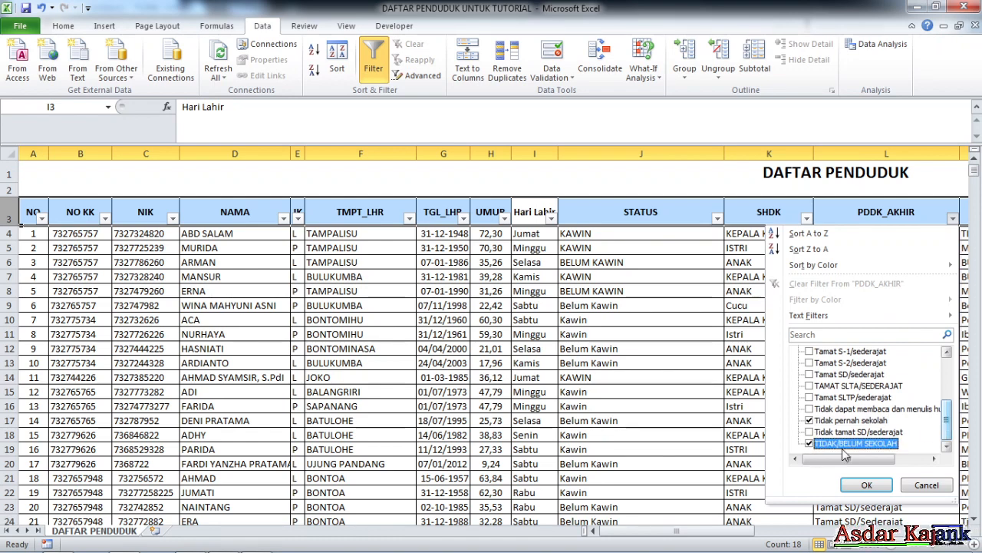
left_click(867, 485)
left_click(374, 61)
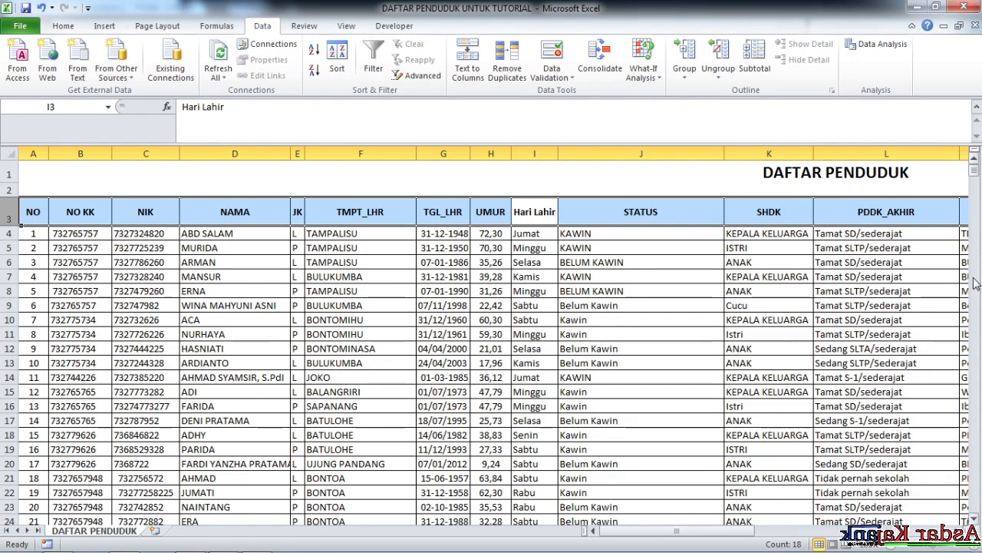
Copy the COUNTIFS expression, without its equals sign, from the M2163 formula in the labour force table.
left_click_drag(975, 175, 975, 506)
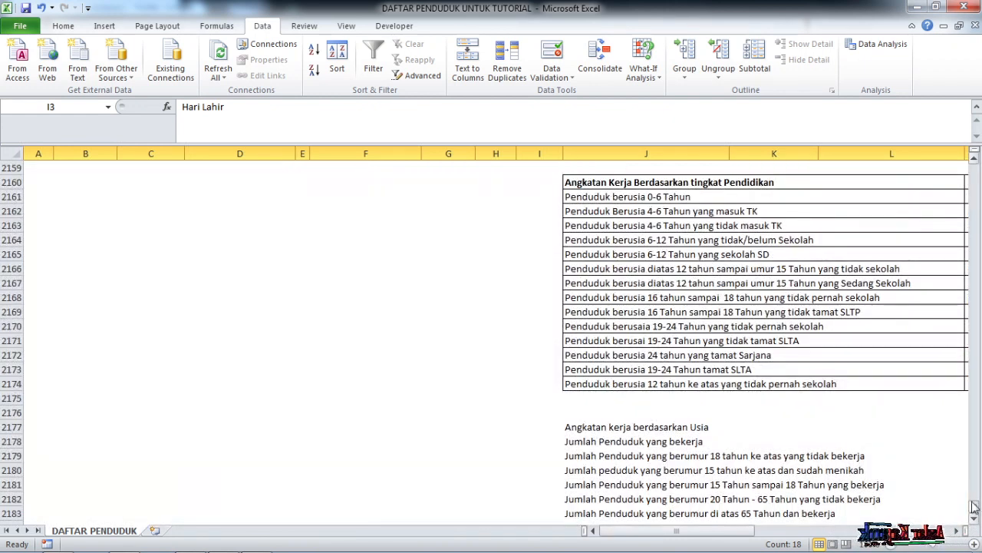
left_click(701, 215)
key("Right")
key("Right")
key("Right")
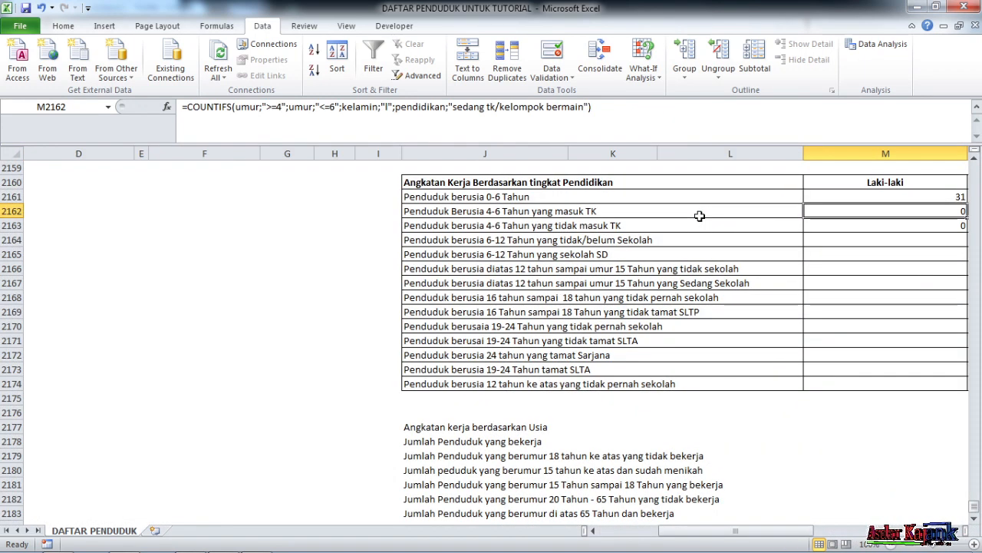
key("Down")
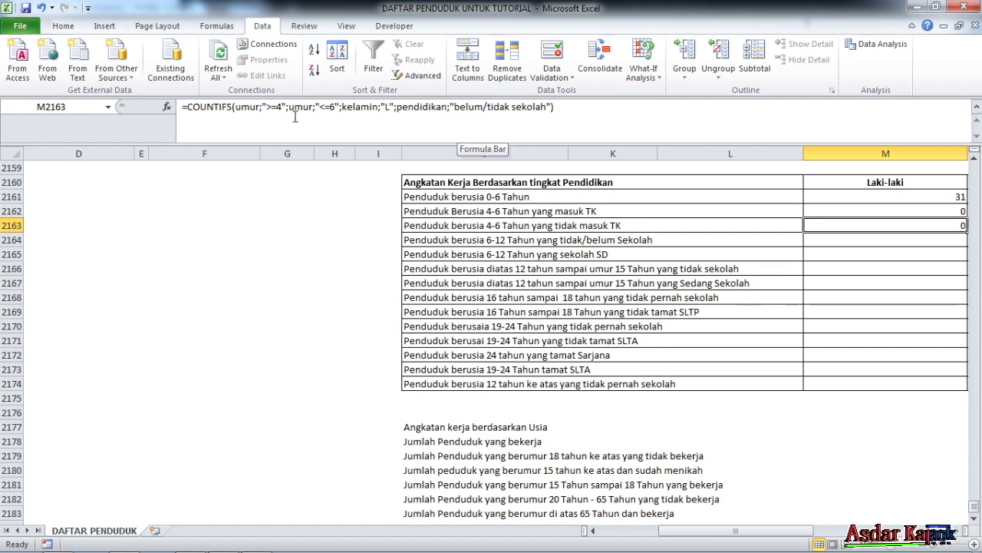
left_click_drag(186, 105, 559, 102)
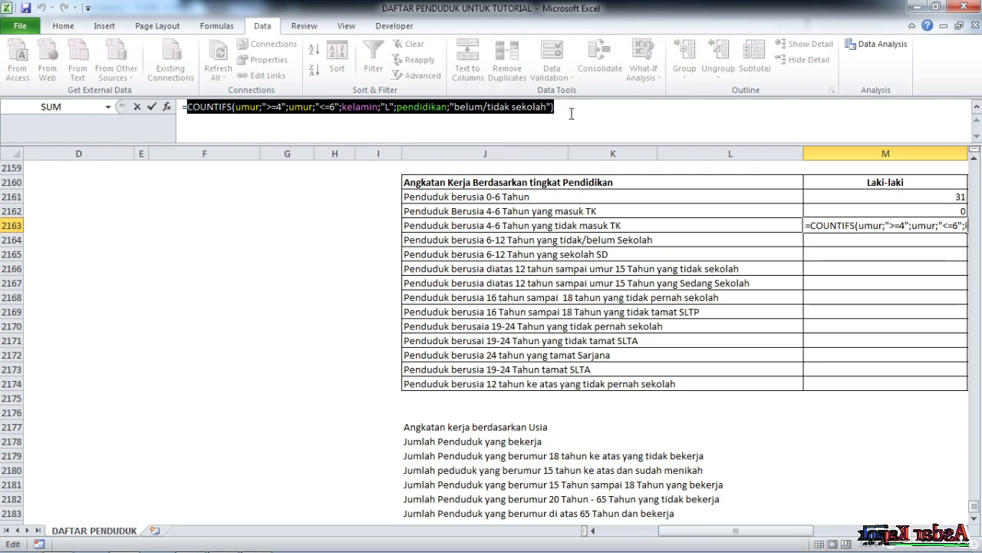
right_click(510, 106)
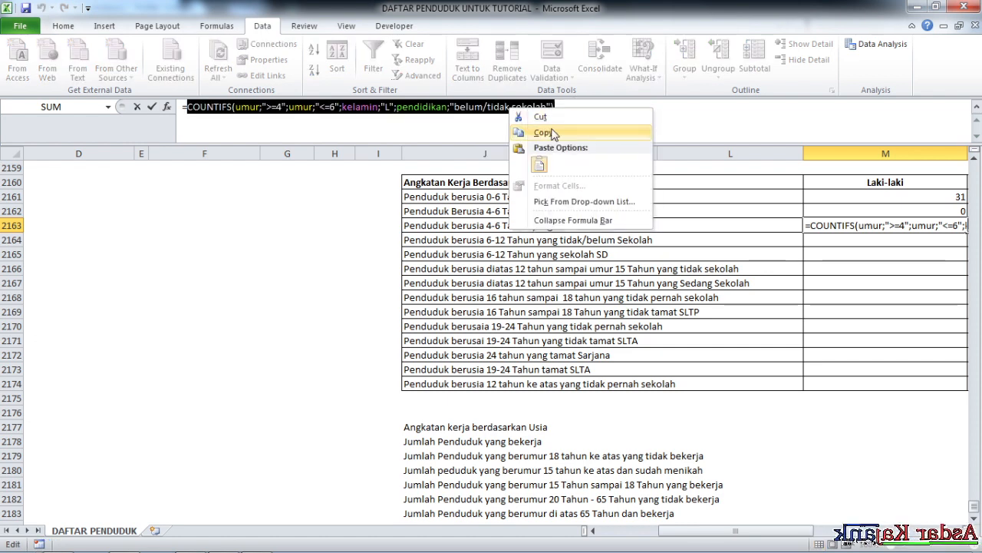
left_click(547, 131)
Append a plus sign and the copied COUNTIFS expression to the end of the M2163 formula.
left_click(572, 112)
type("+")
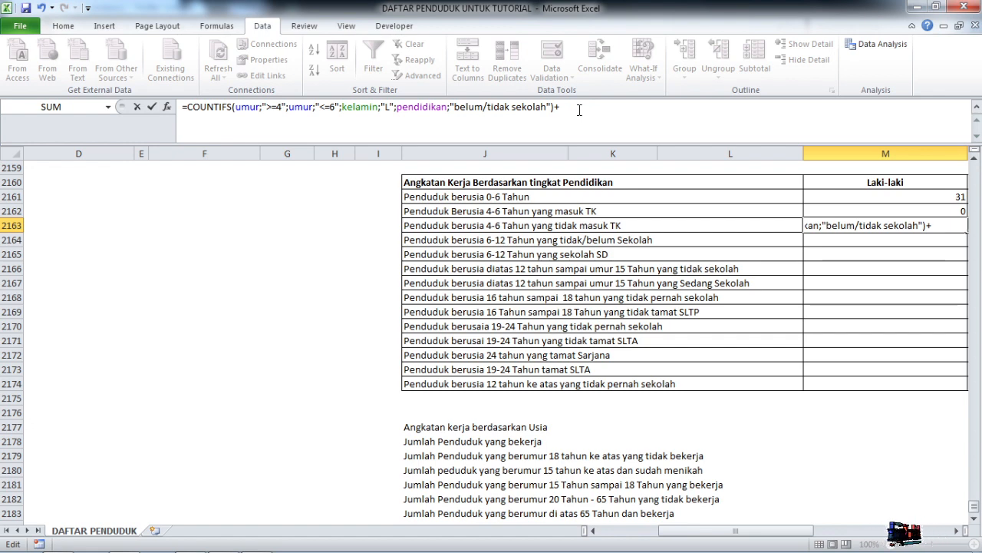
right_click(579, 109)
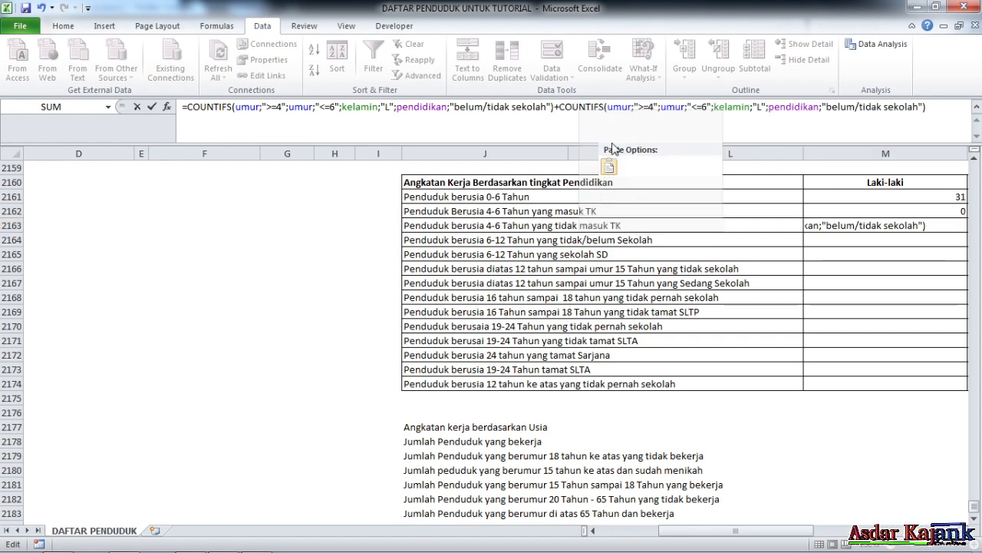
left_click(574, 107)
key("ctrl+v")
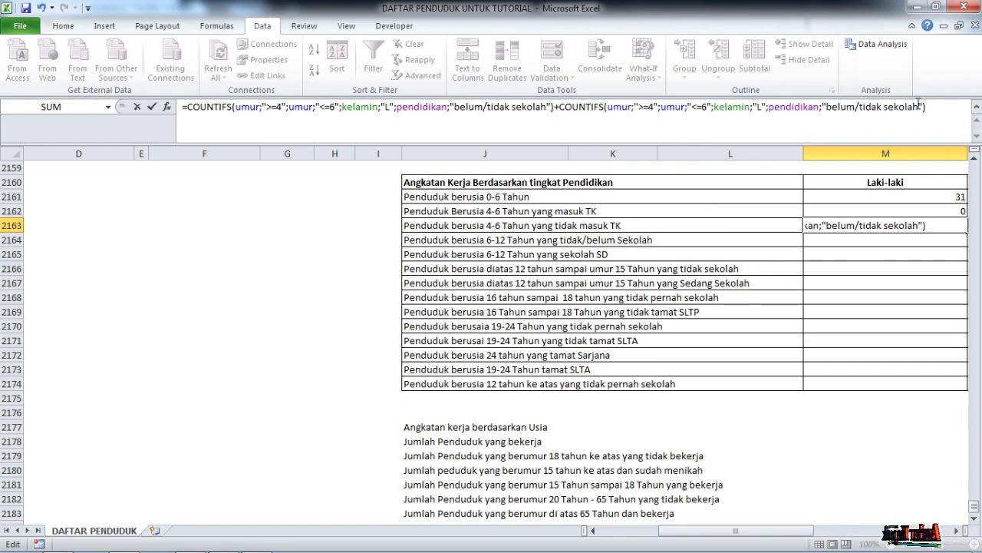
Change the pendidikan criterion in the second COUNTIFS of the M2163 formula to "tidak pernah sekolah".
left_click_drag(920, 107, 833, 108)
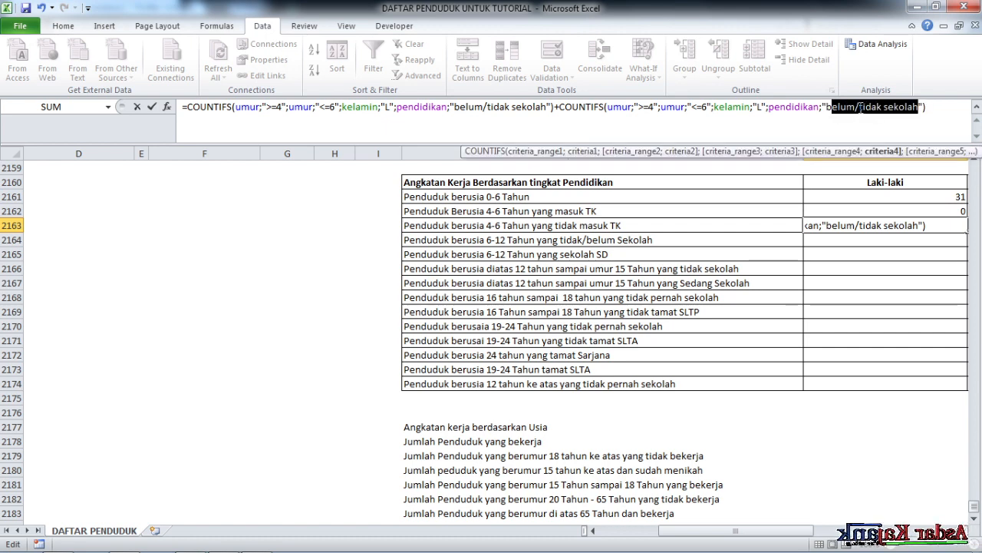
left_click(861, 108)
key("BackSpace")
key("BackSpace")
key("BackSpace")
key("BackSpace")
key("BackSpace")
key("BackSpace")
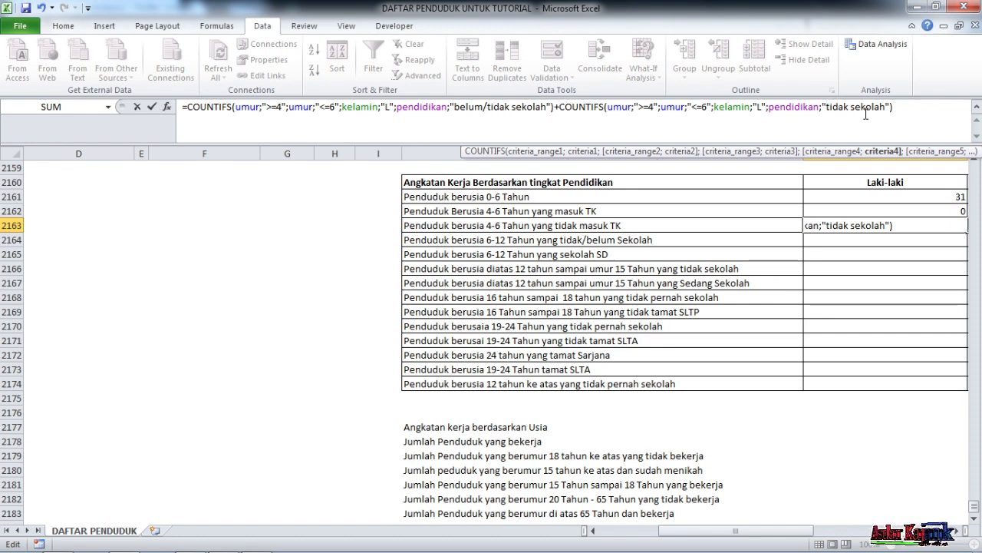
type("pernah")
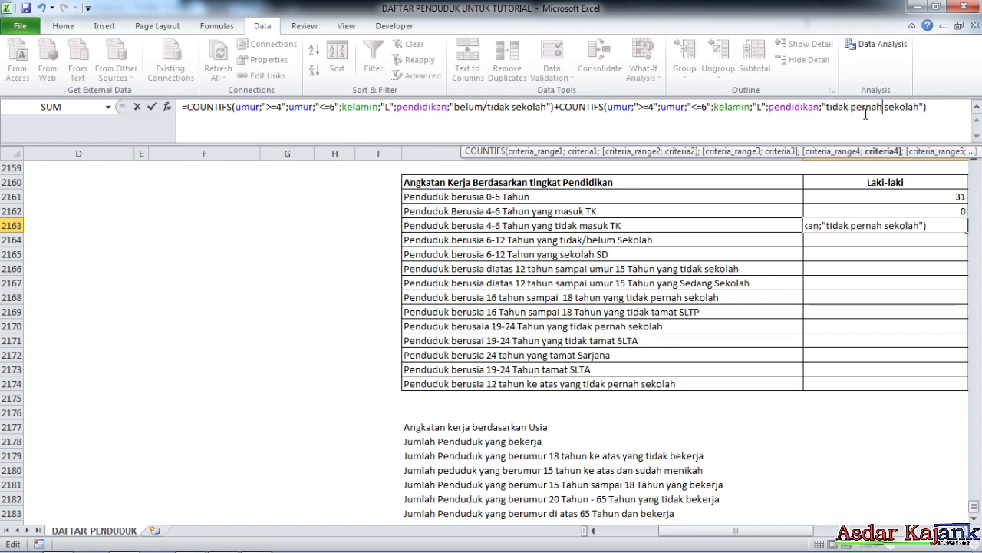
Add the copied COUNTIFS as a third term in M2163, with the pendidikan criterion "belum masuk tk/kelompok bermain".
left_click(941, 107)
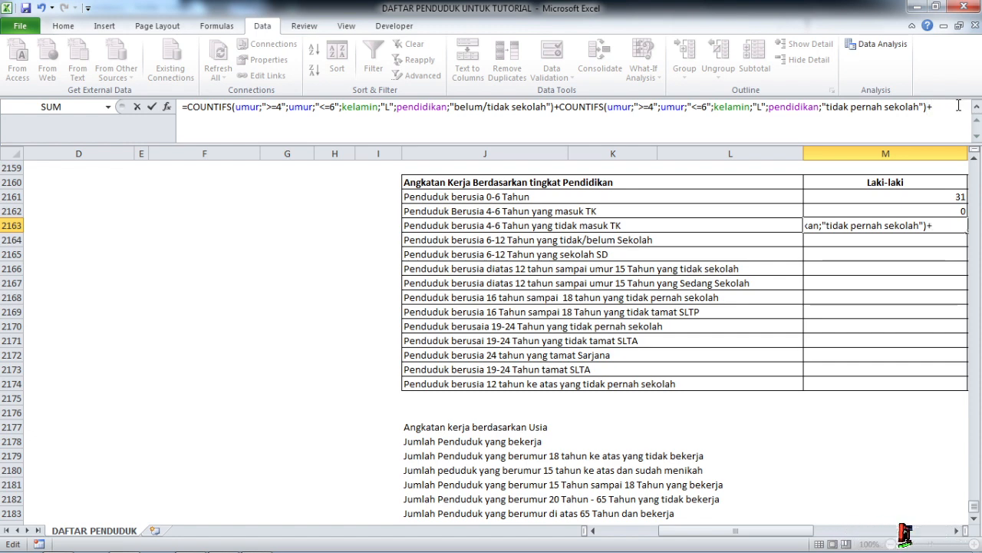
key("ctrl+v")
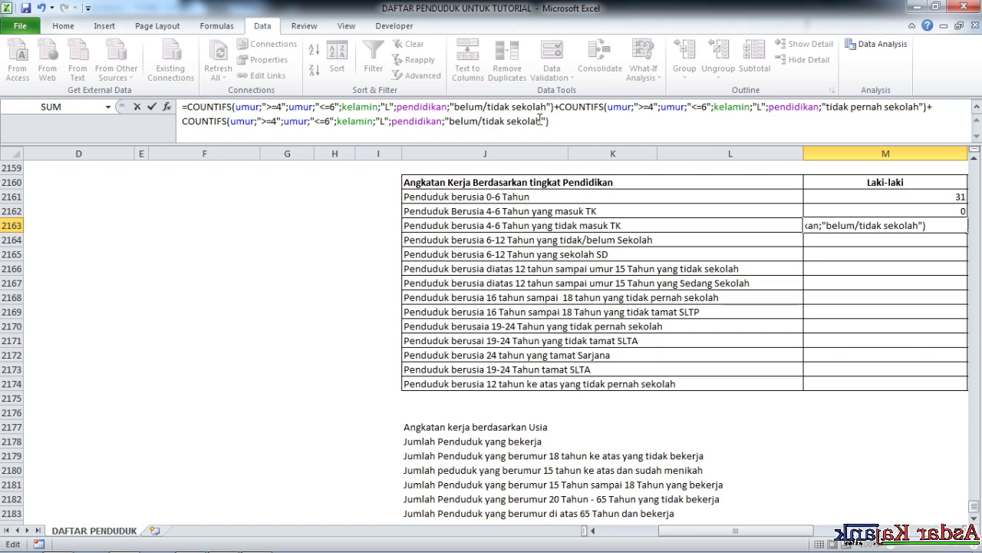
left_click_drag(540, 121, 459, 123)
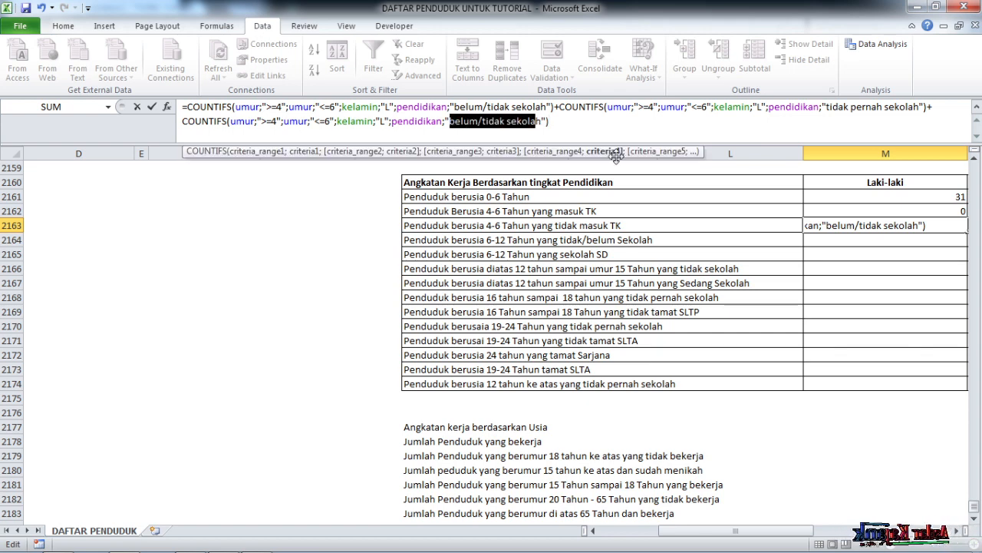
type("belum")
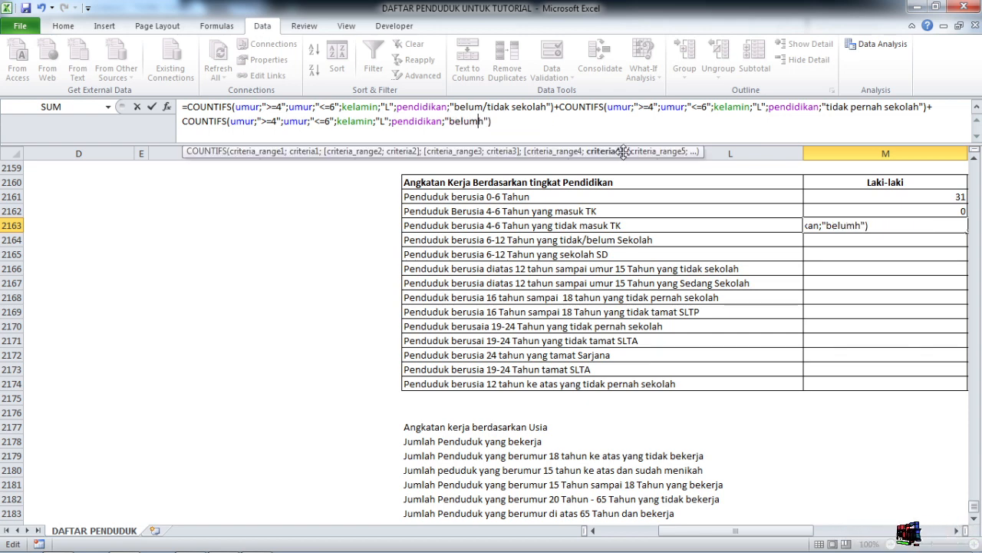
key("Delete")
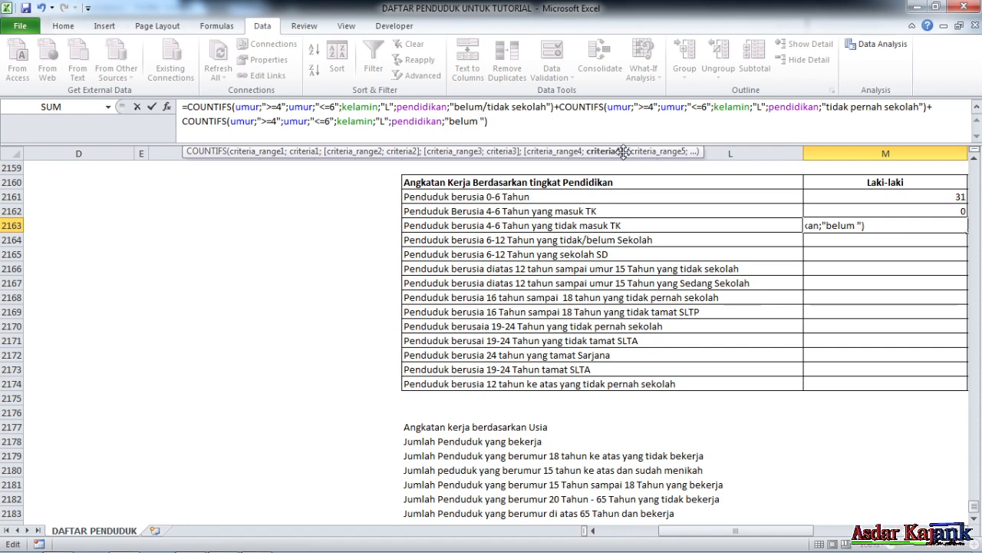
type("masuk t")
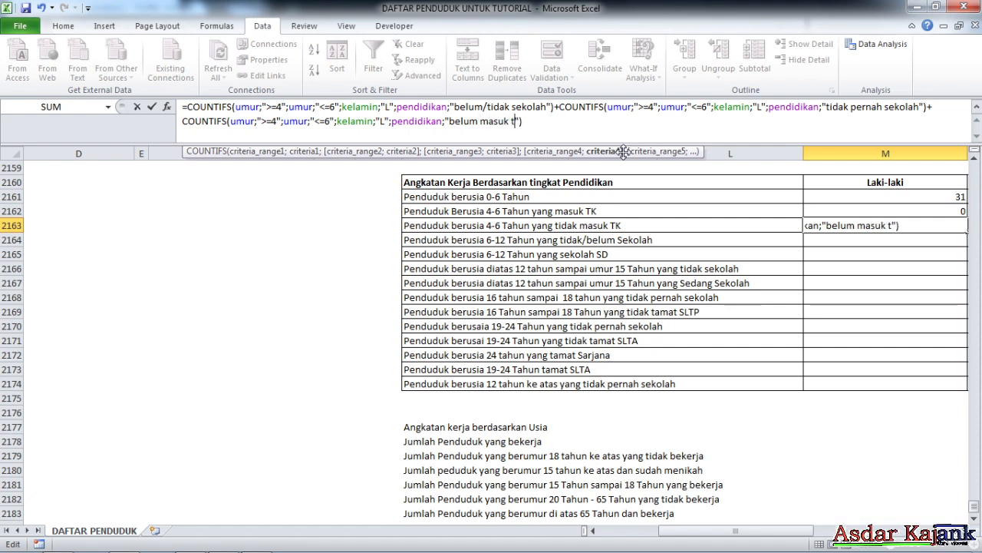
type("k/ke")
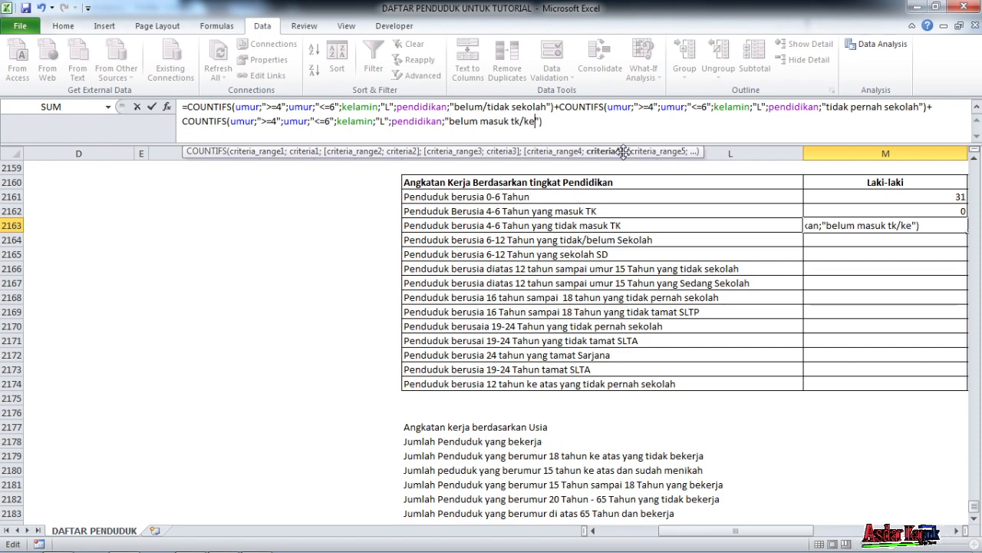
type("lompok ber")
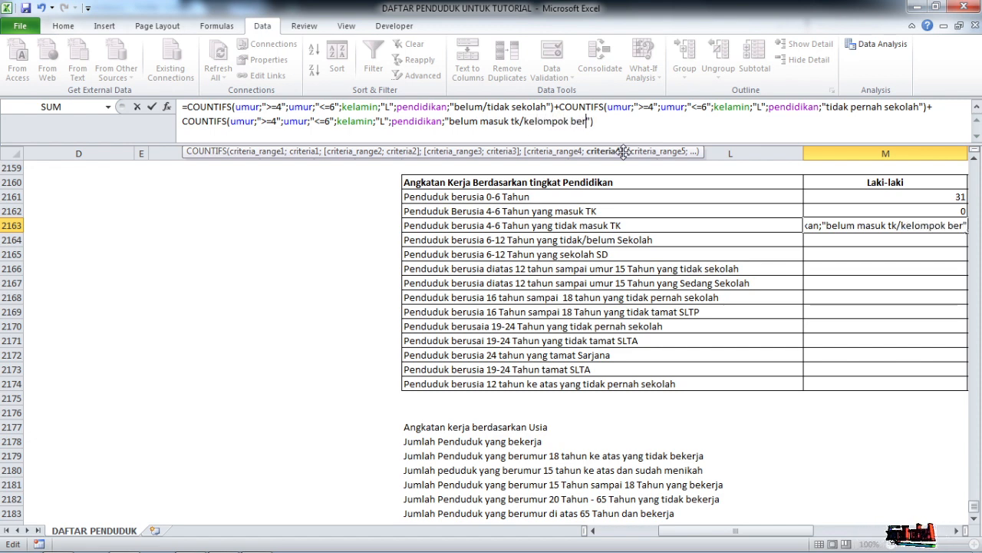
type("min")
key("BackSpace")
key("BackSpace")
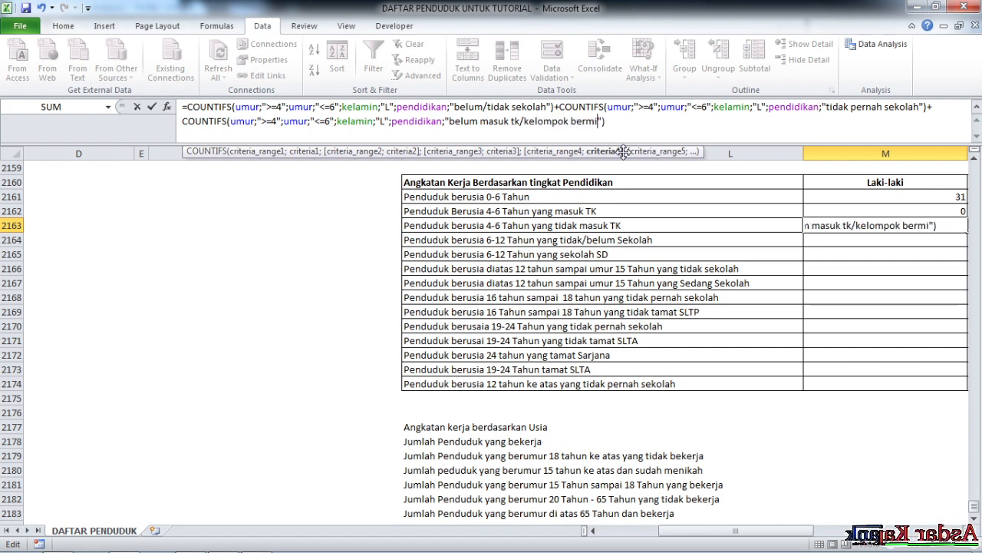
type("ain")
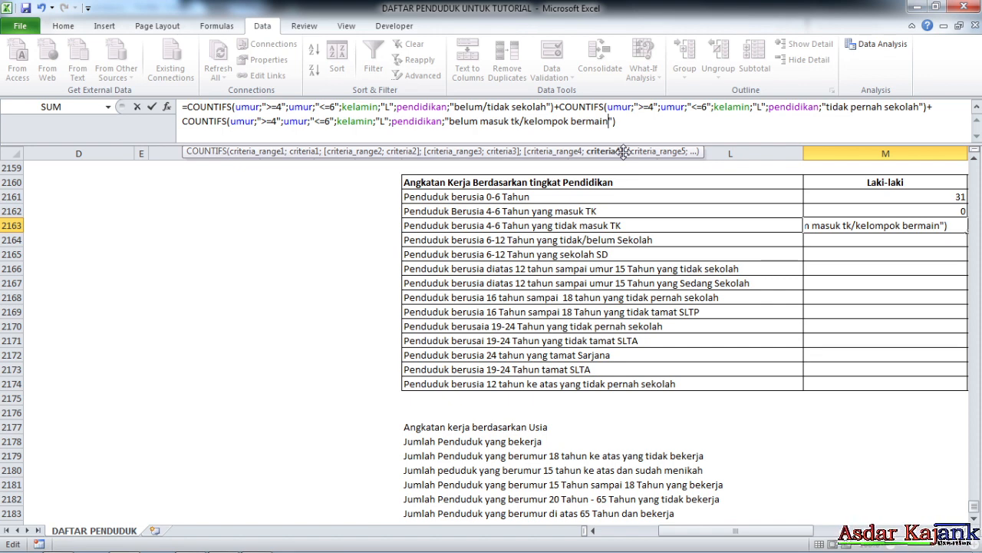
key("Return")
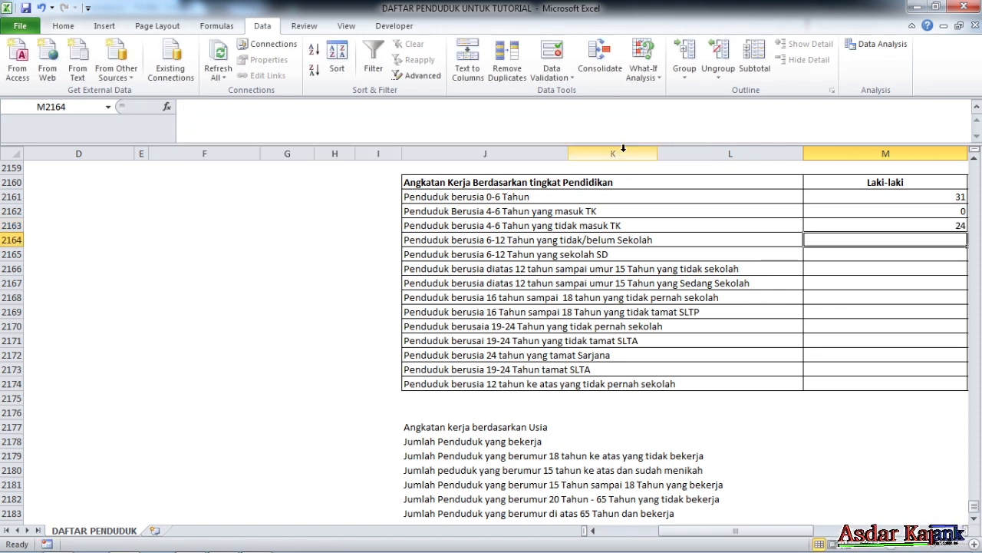
Fill the M2163 formula across into N2163 in the Perempuan column.
left_click(906, 222)
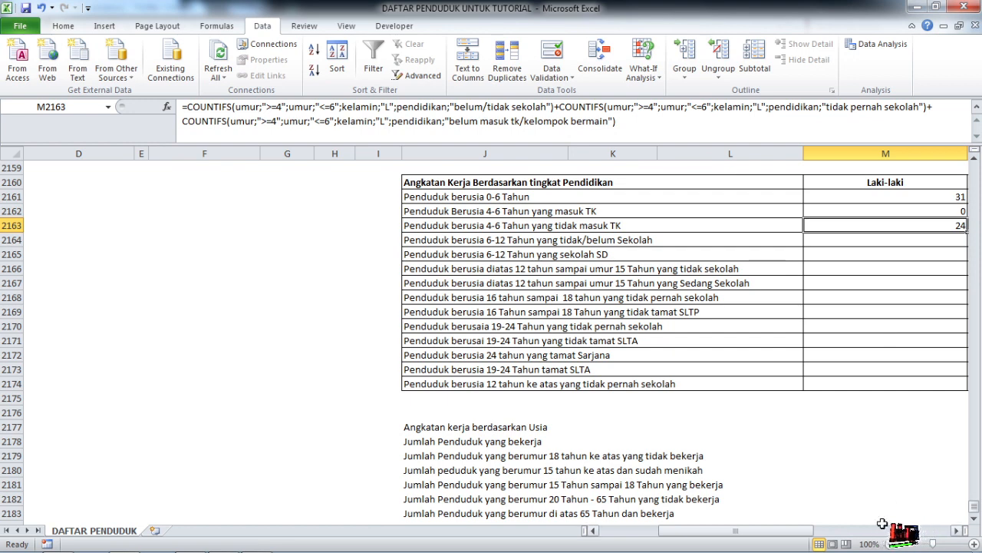
left_click_drag(795, 534, 853, 533)
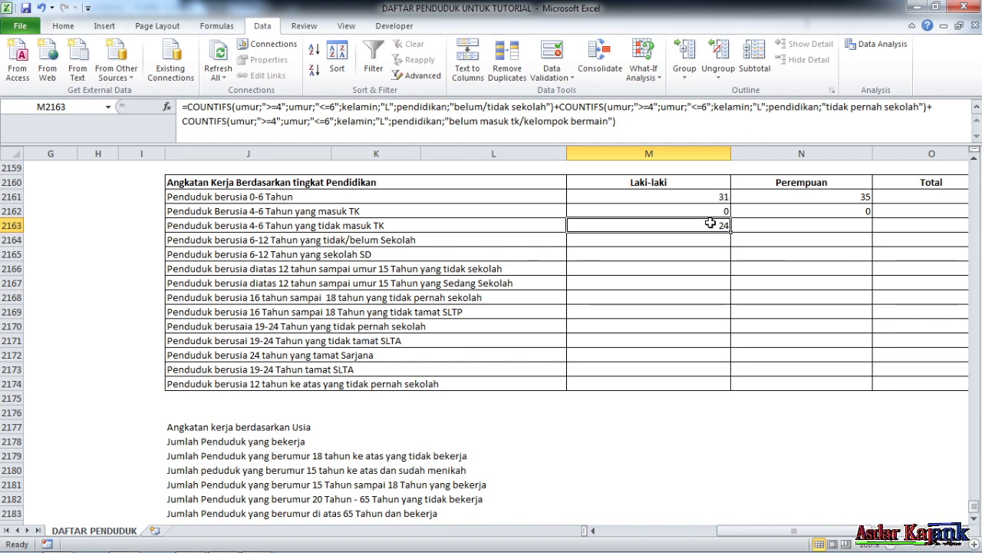
left_click_drag(730, 231, 829, 227)
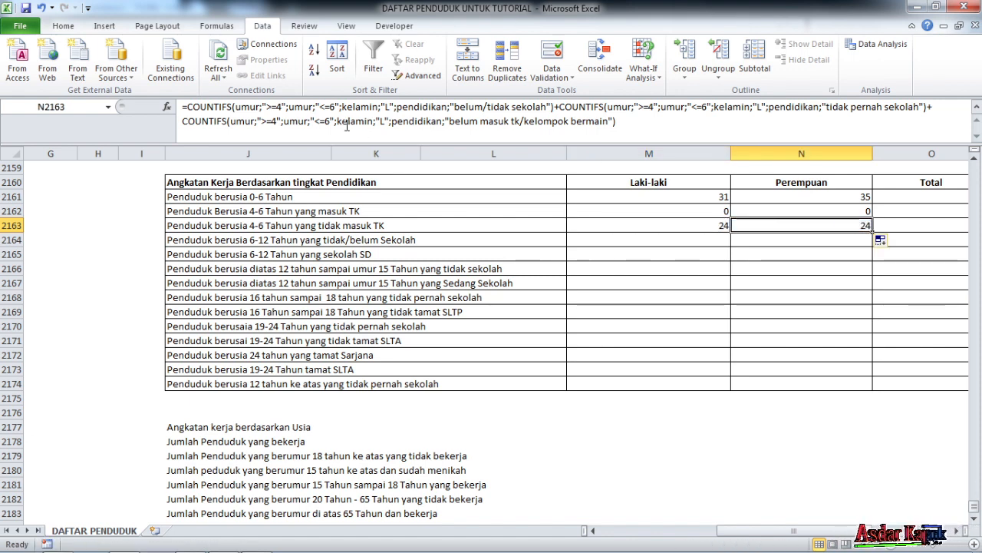
Change the kelamin criterion from "L" to "p" in all three COUNTIFS terms of the N2163 formula.
left_click(399, 110)
key("BackSpace")
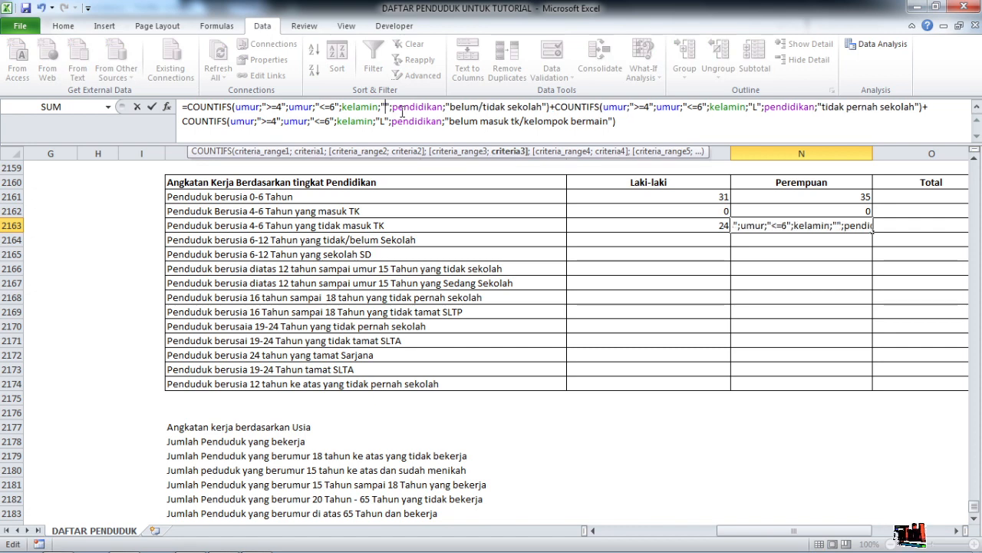
type("p")
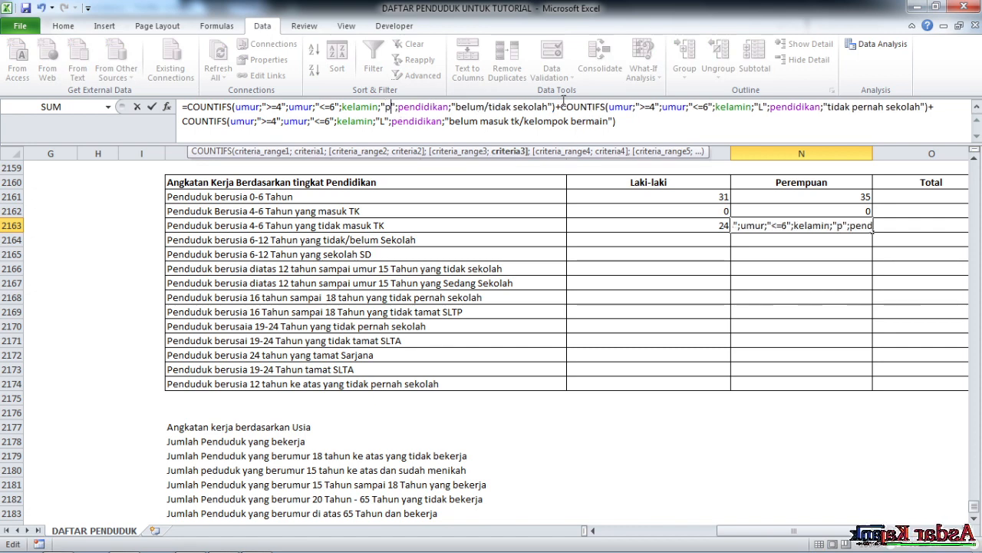
left_click(763, 107)
key("BackSpace")
type("p")
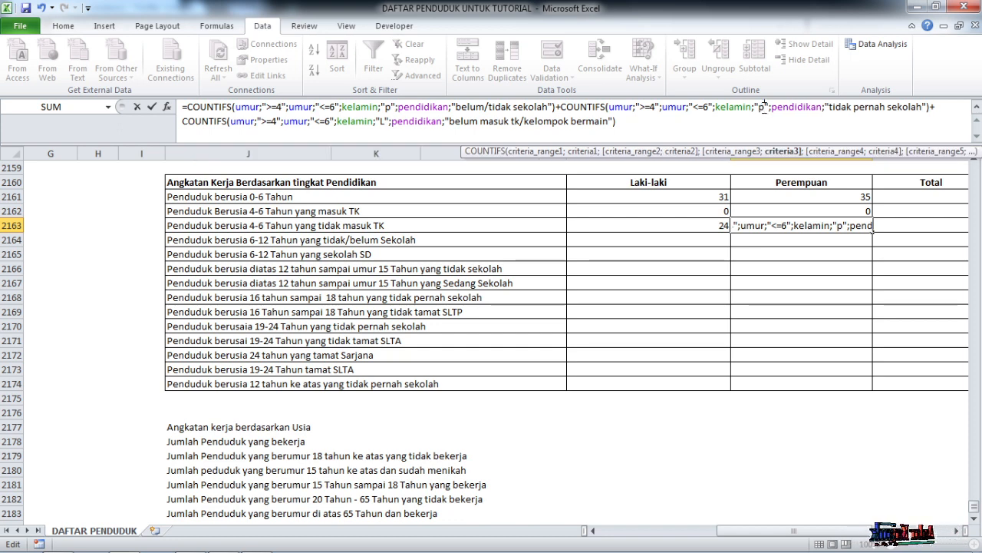
left_click(385, 122)
key("BackSpace")
type("p")
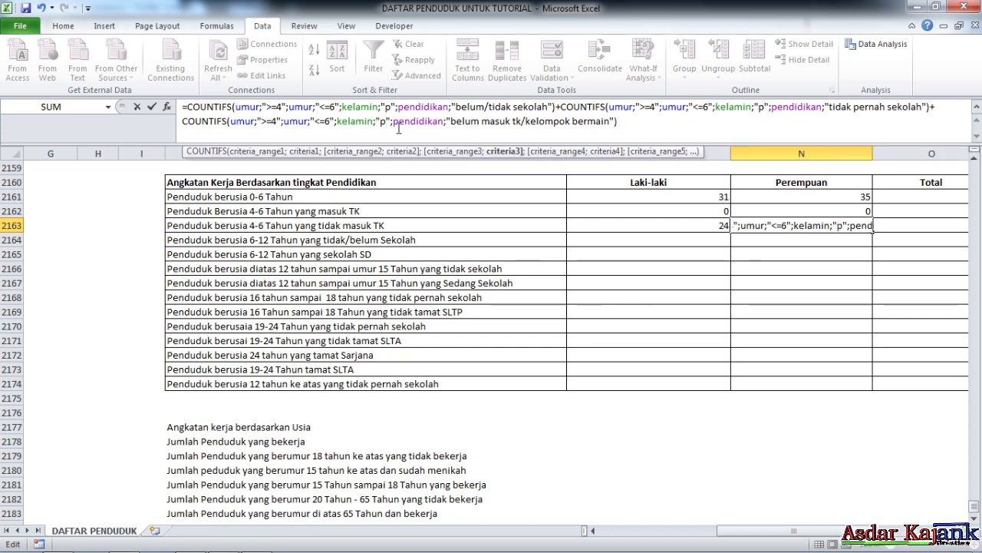
key("Return")
Compare the kelamin criteria in the M2163 and N2163 formulas.
left_click(717, 224)
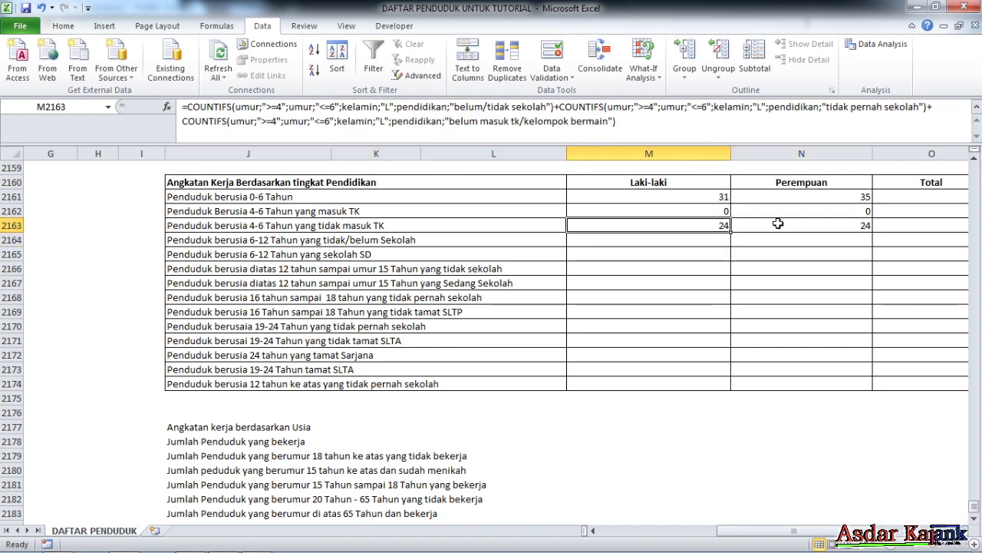
left_click(779, 223)
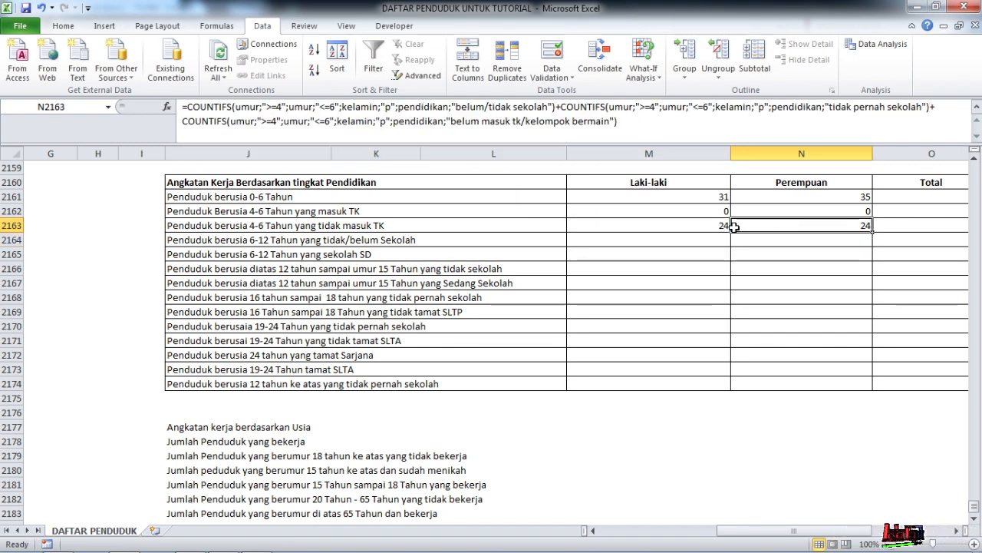
left_click(710, 224)
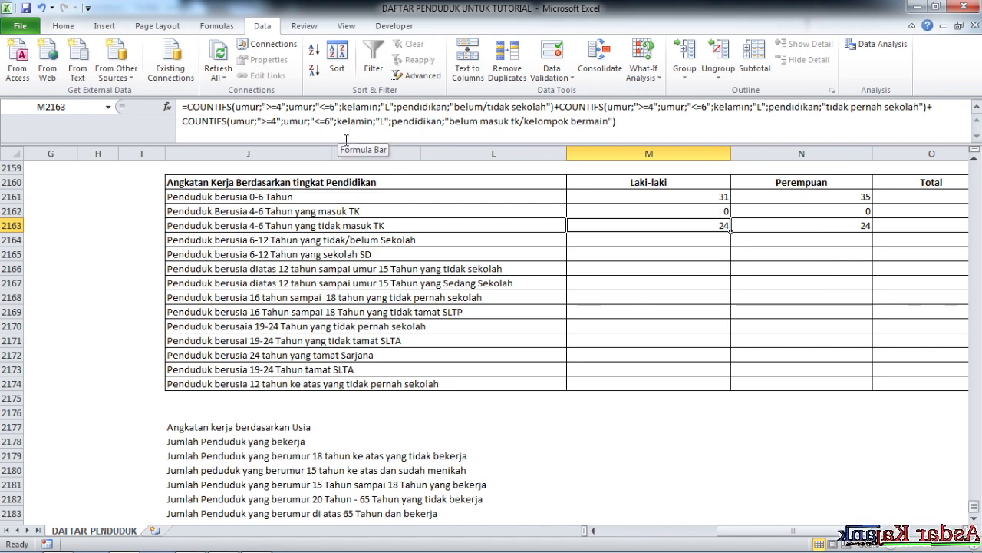
left_click(845, 224)
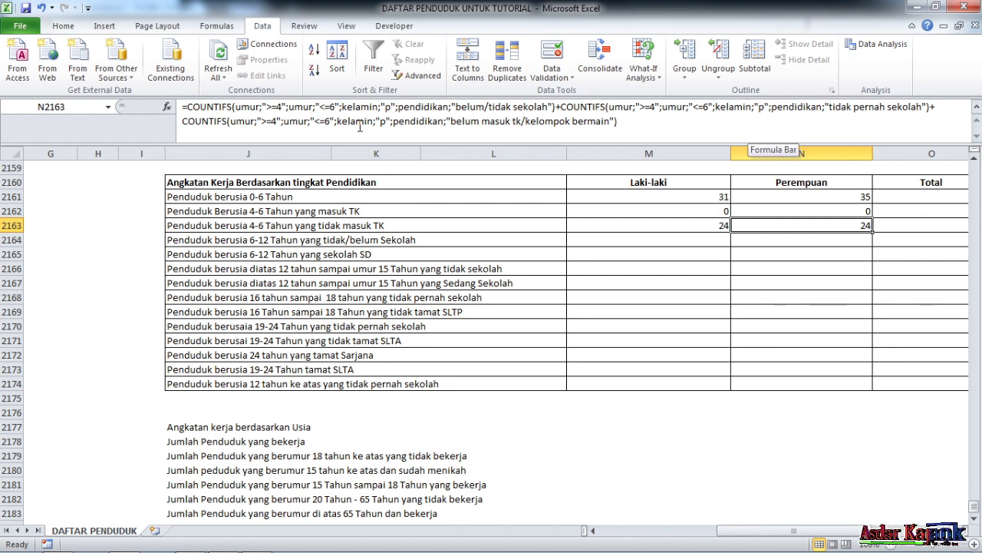
left_click(702, 228)
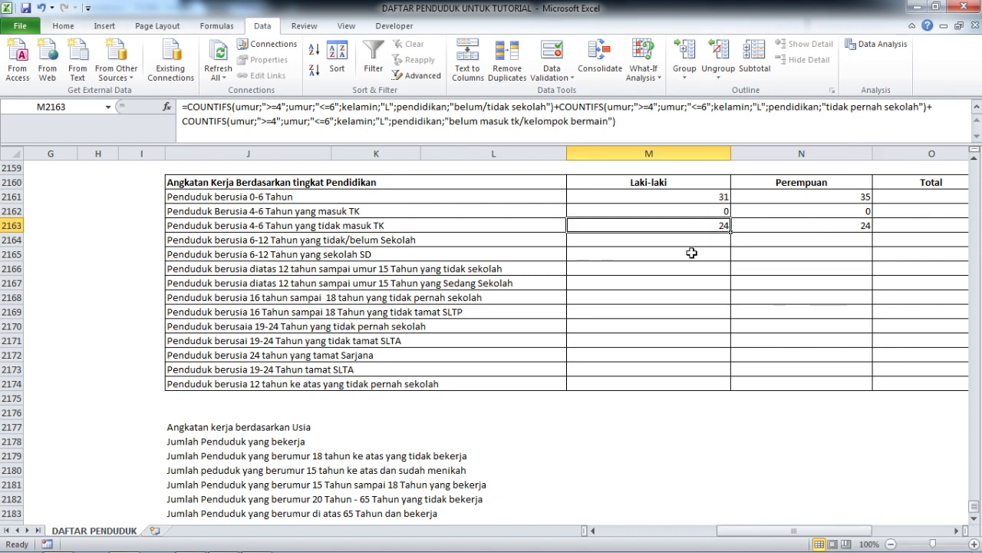
Start a COUNTIFS formula in M2164 for residents aged 6-12 not in school, with the umur criterion ">=6".
left_click(203, 242)
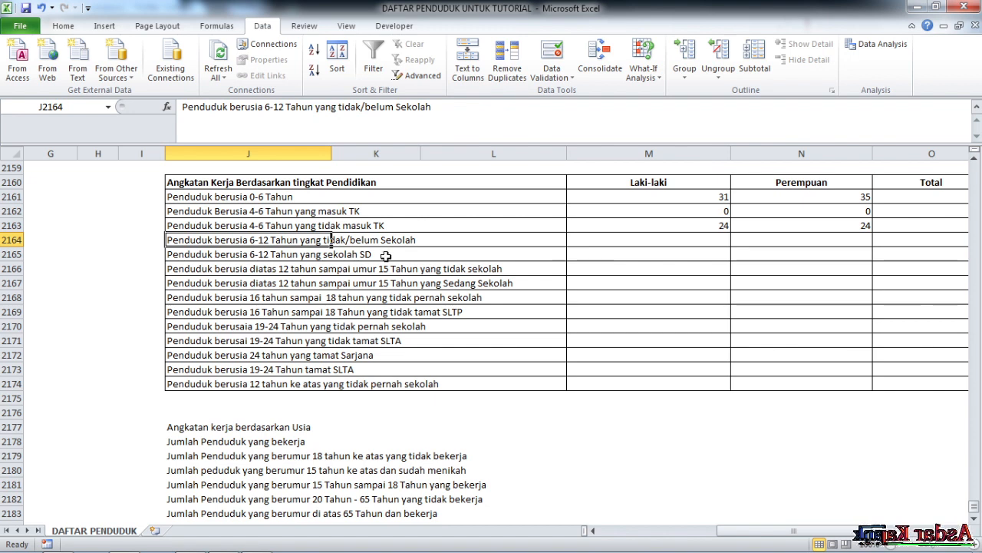
left_click(613, 241)
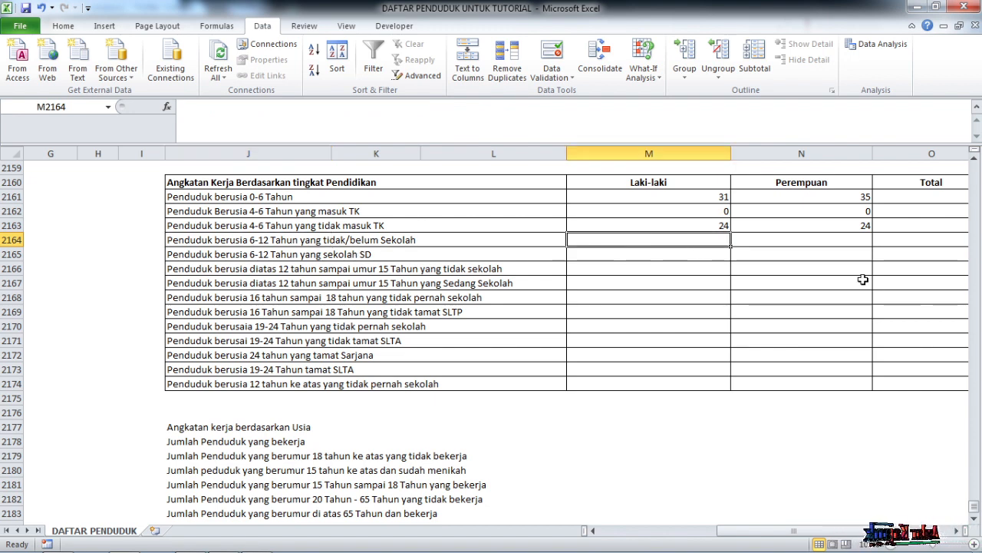
type("=")
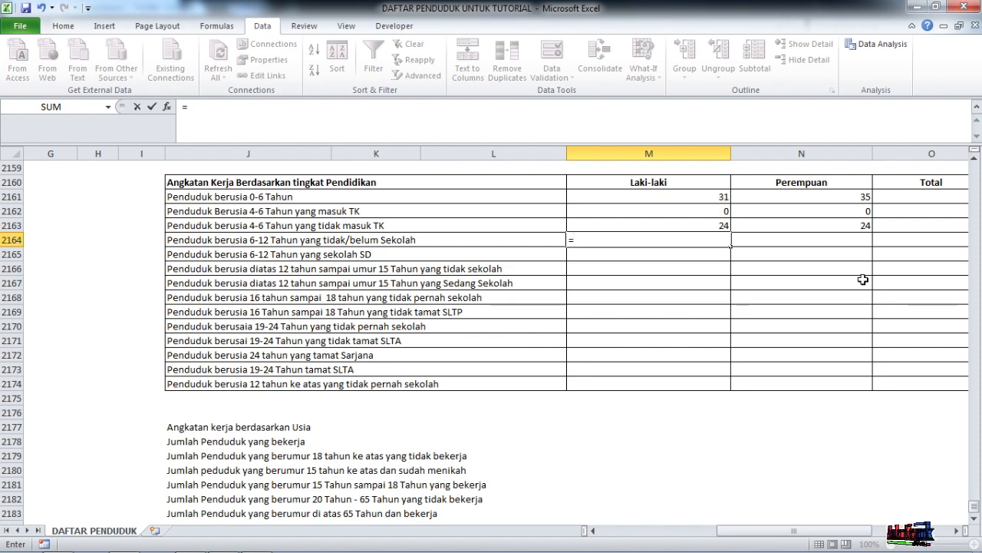
type("co")
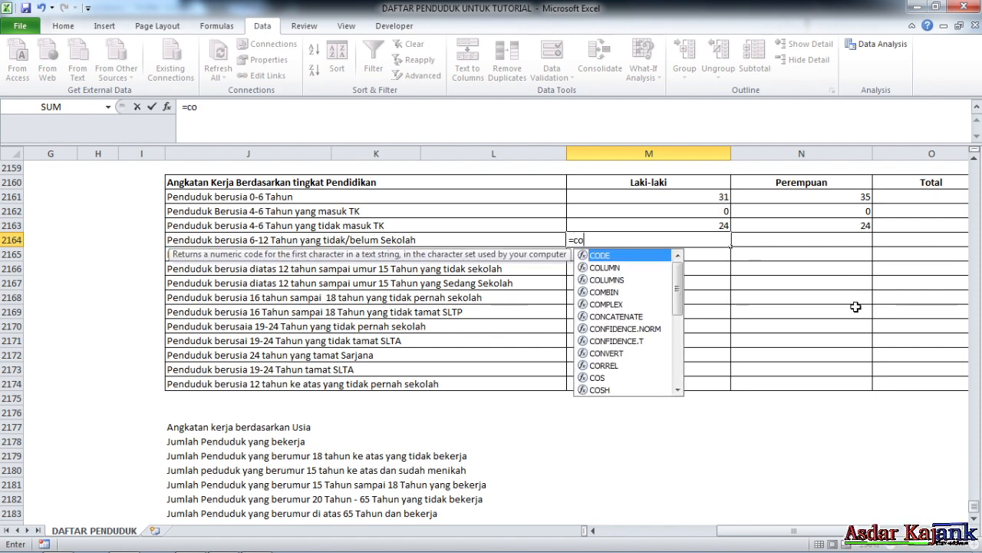
type("u")
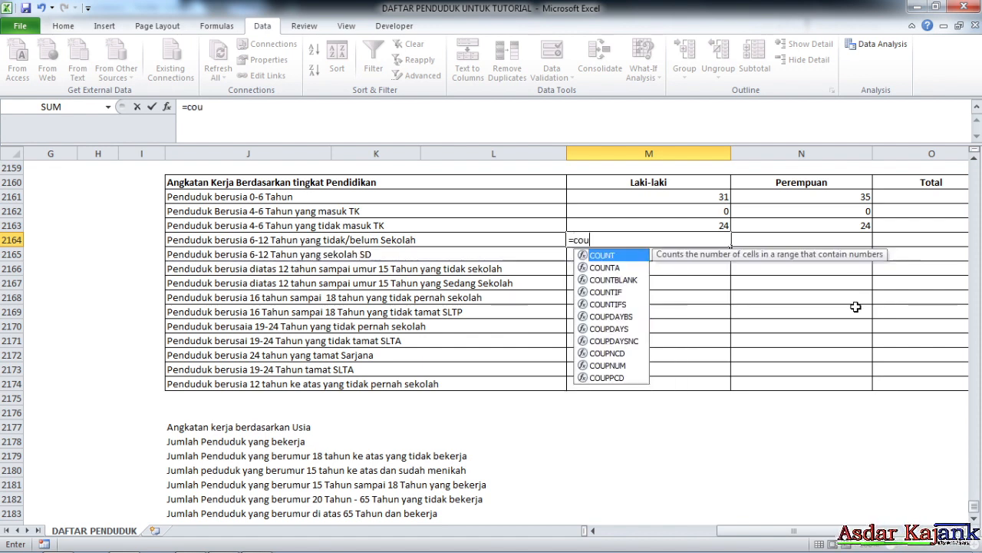
double_click(608, 304)
type("umu")
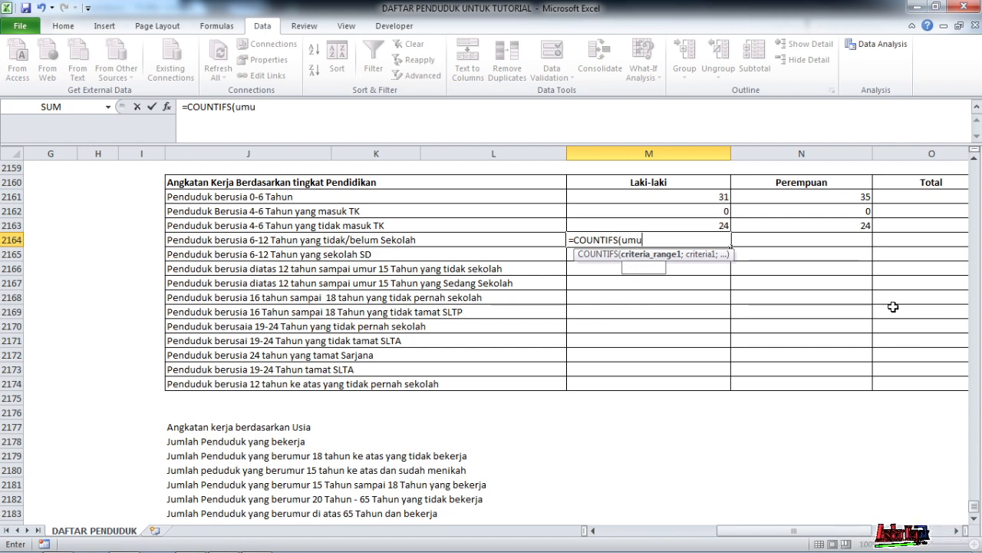
double_click(649, 268)
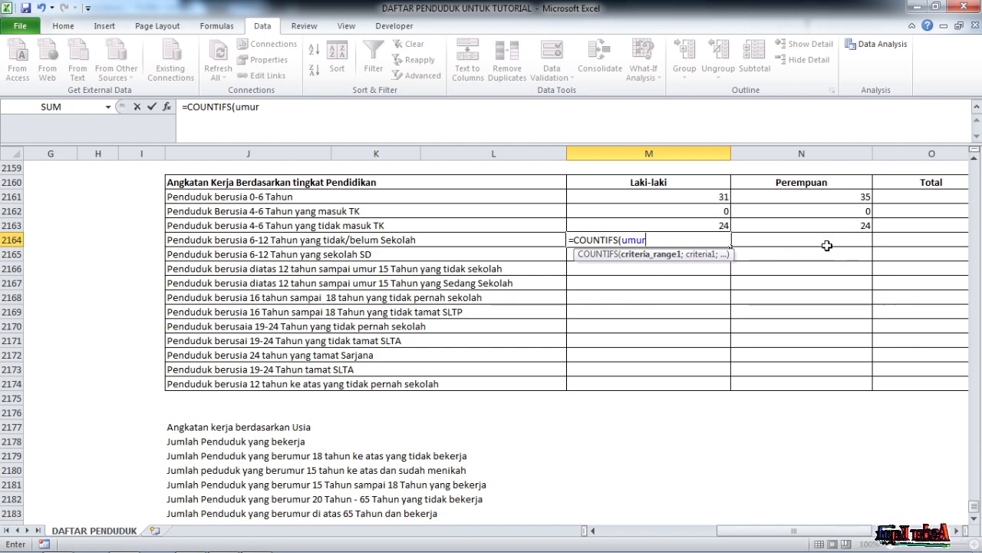
type(";\">=")
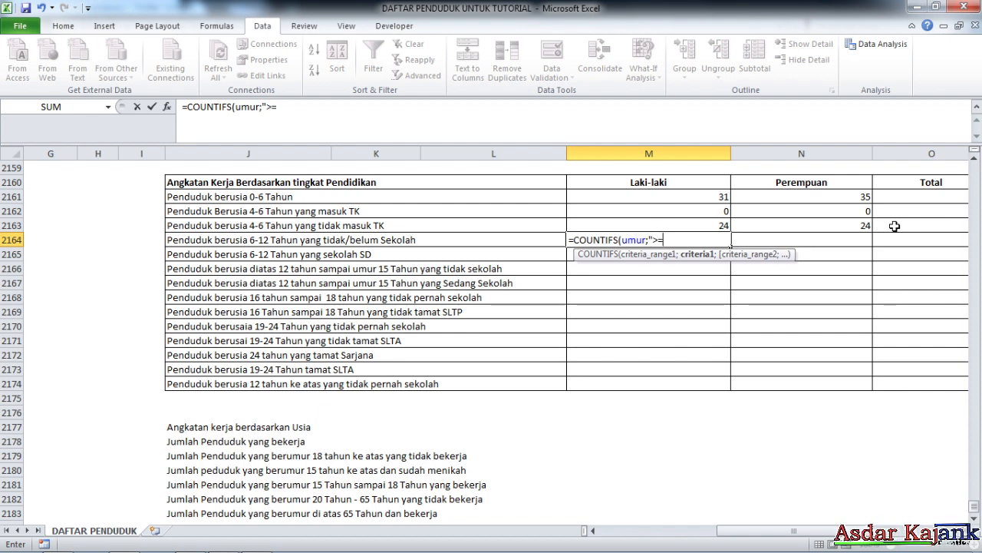
type("6")
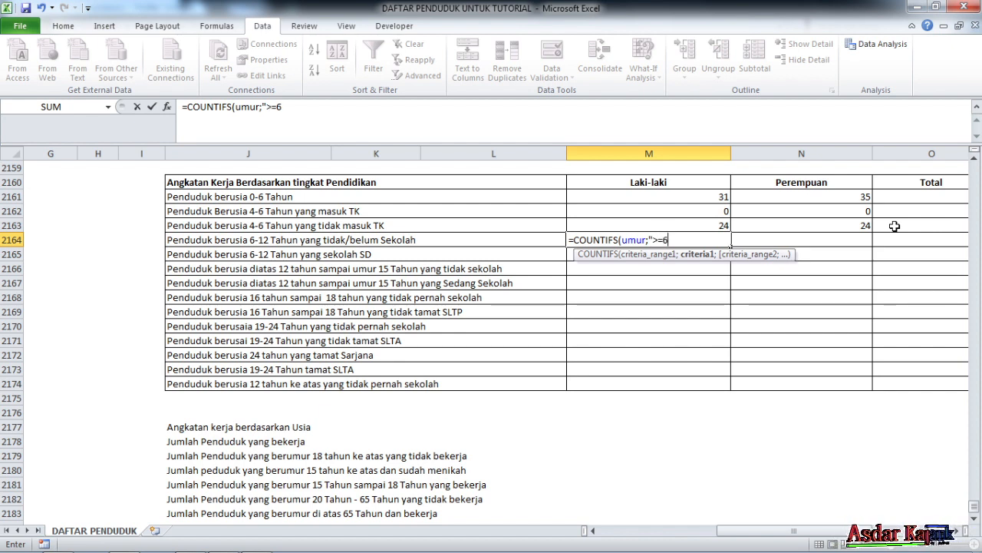
type("\";")
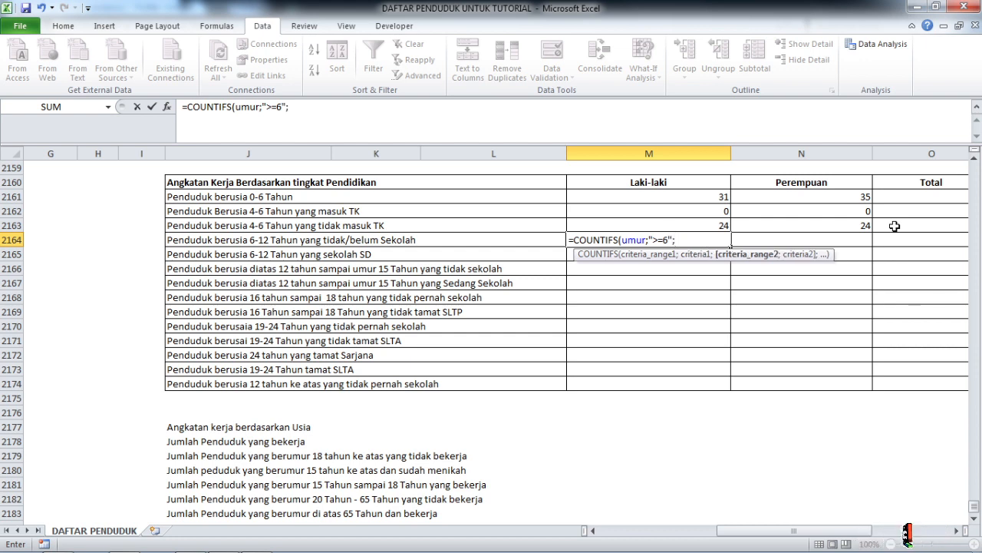
Add a second umur criterion of "<=12" to the M2164 COUNTIFS formula.
type("umur")
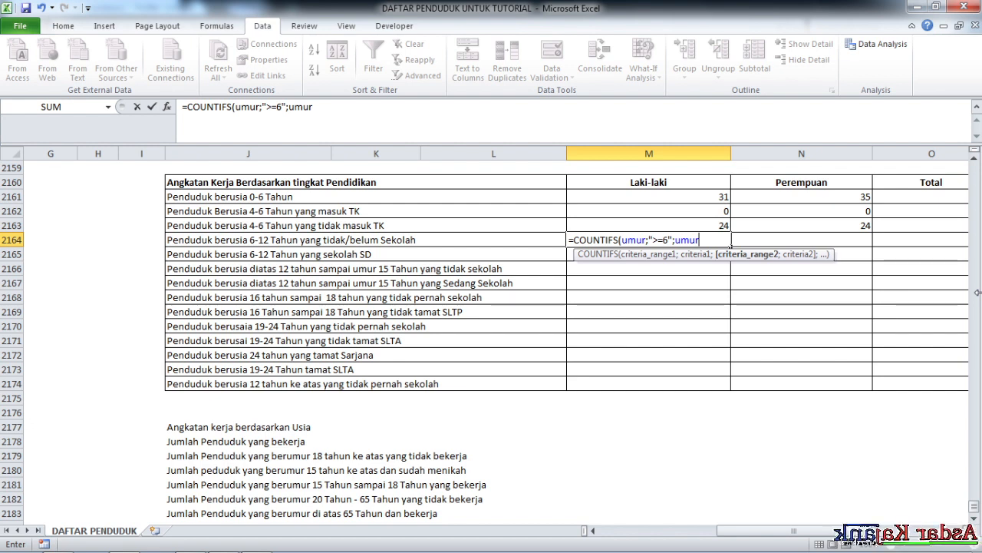
type(";")
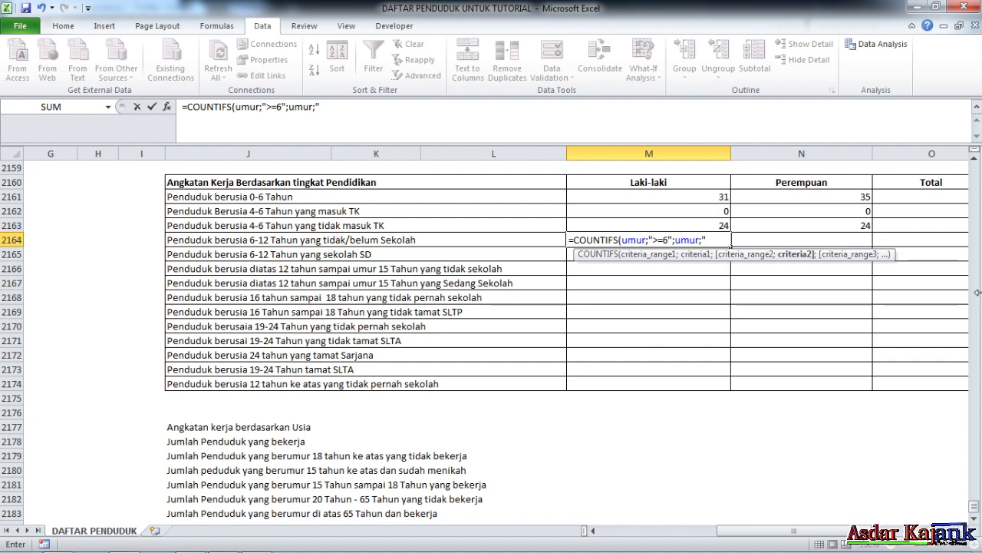
type("\"<=")
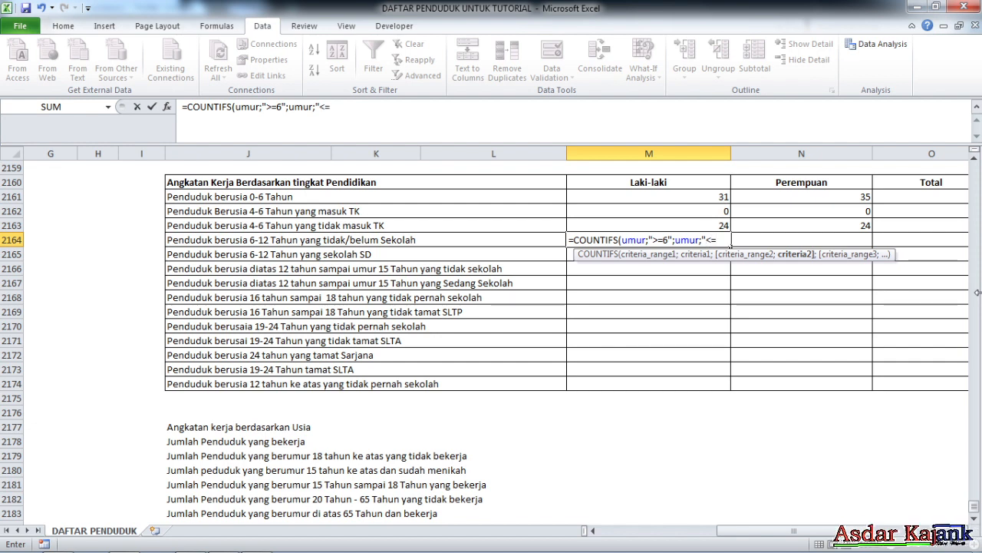
type("12")
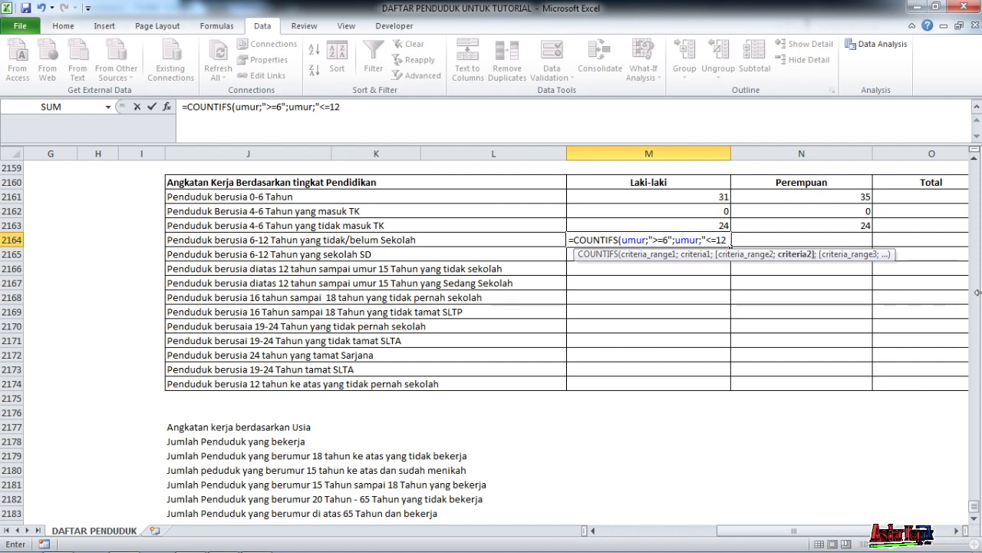
type("\";")
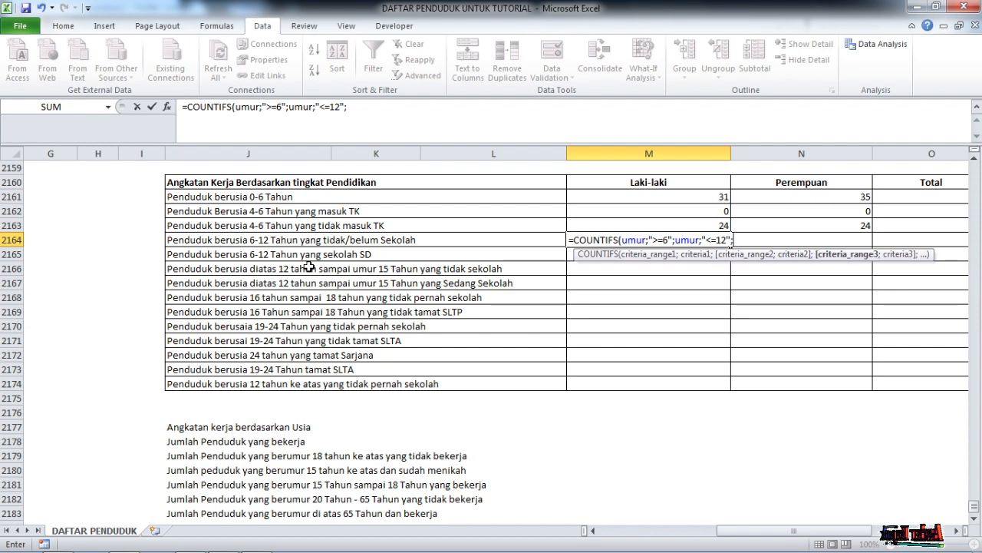
Add the kelamin range with the criterion "l" to the M2164 COUNTIFS formula.
type("ke")
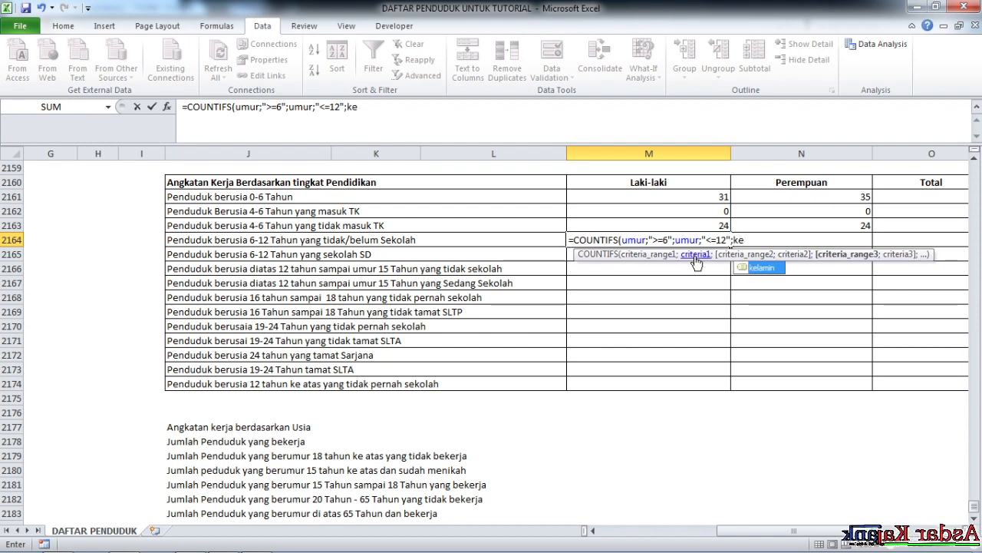
double_click(777, 271)
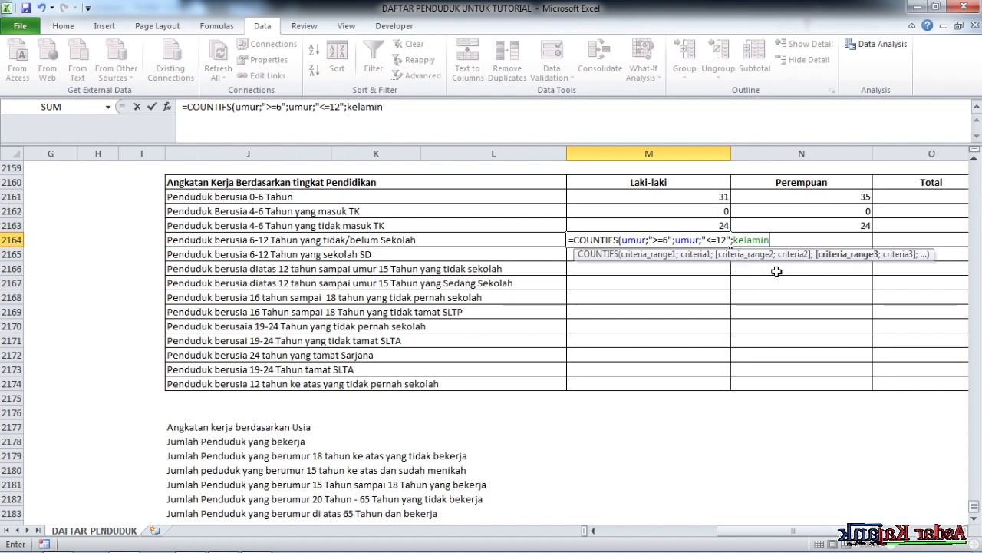
type(";")
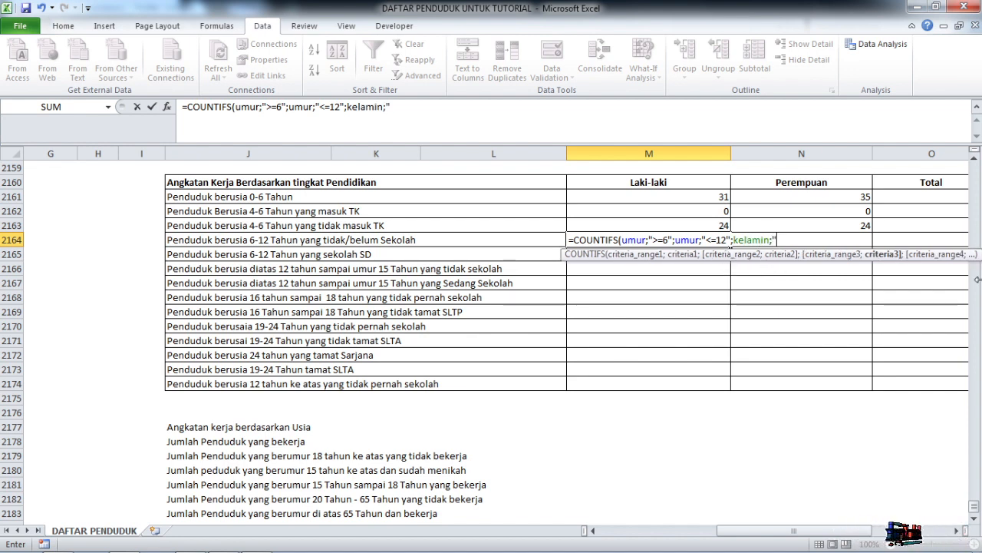
type("\"l")
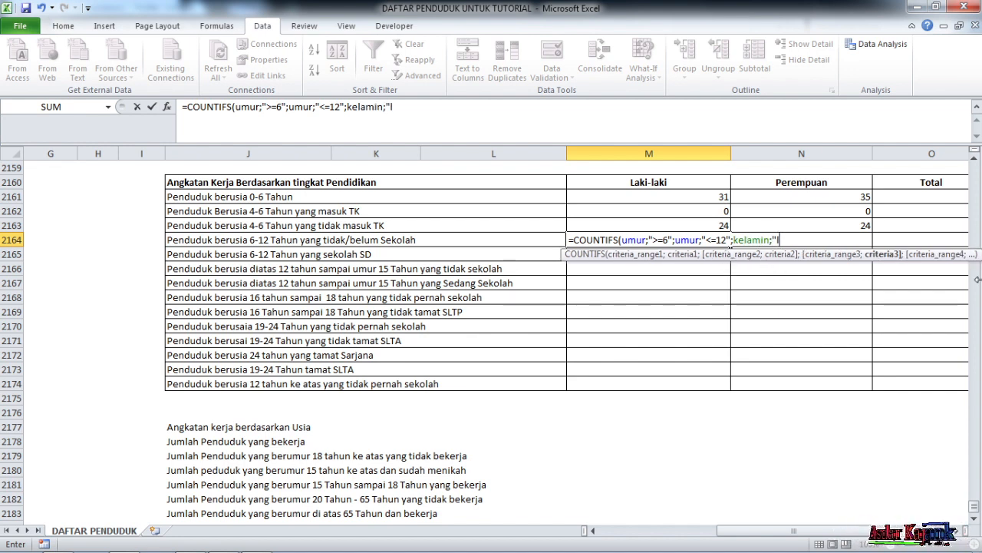
type("\";")
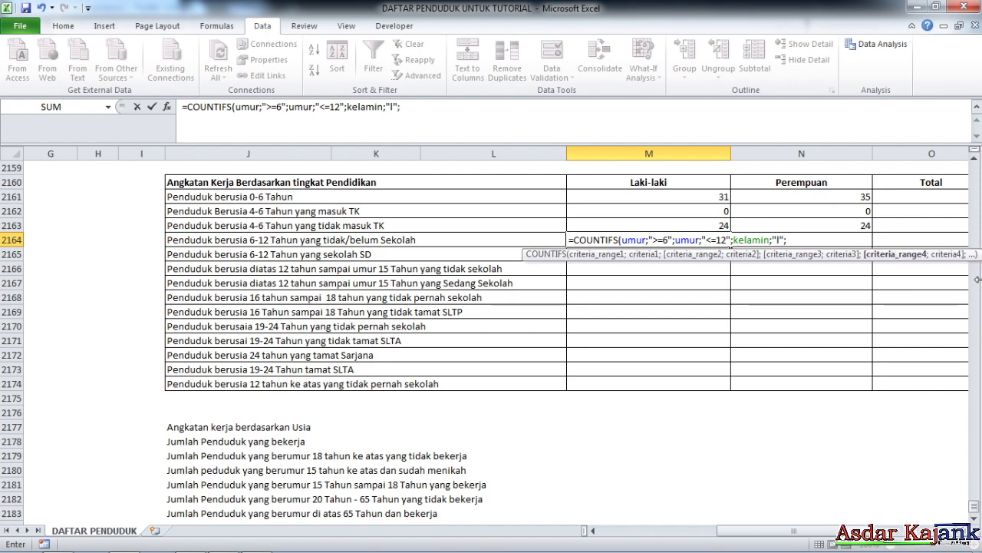
Complete the M2164 formula with the pendidikan range and the criterion "tidak/belum sekolah".
type("pend")
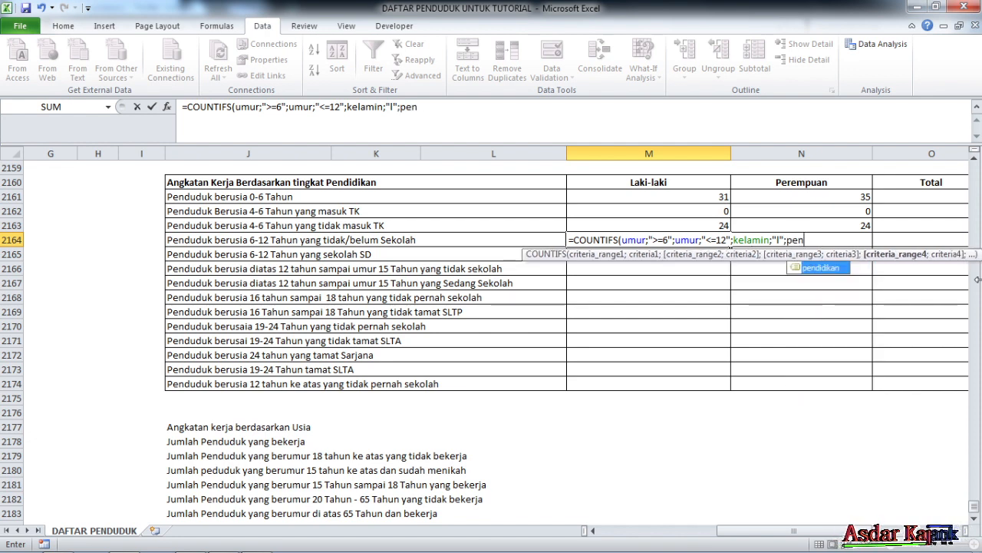
double_click(823, 268)
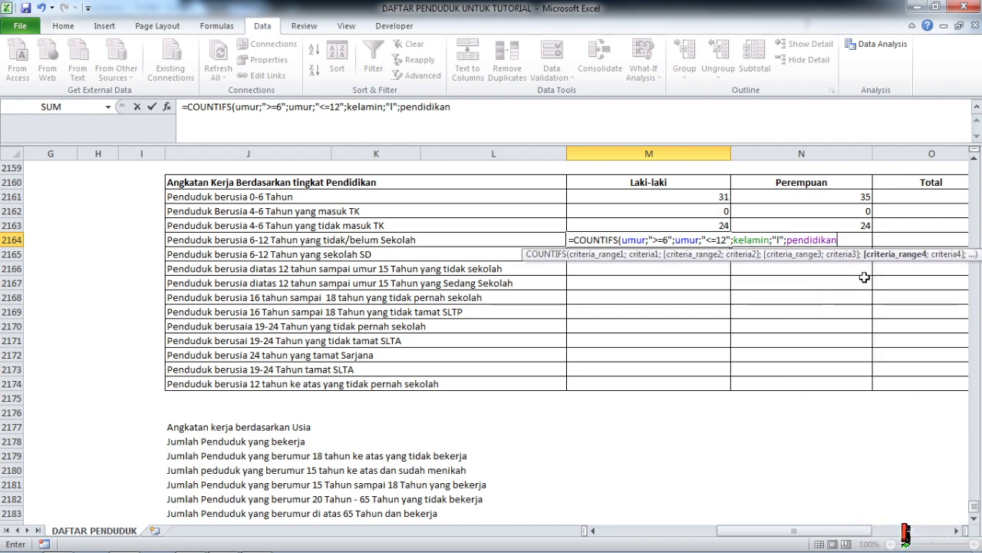
type(";")
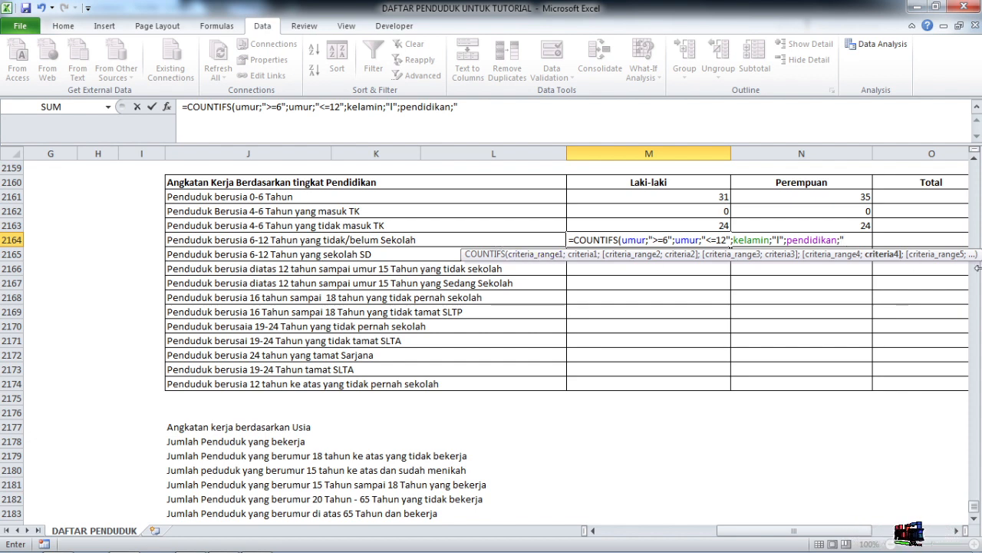
type("dak")
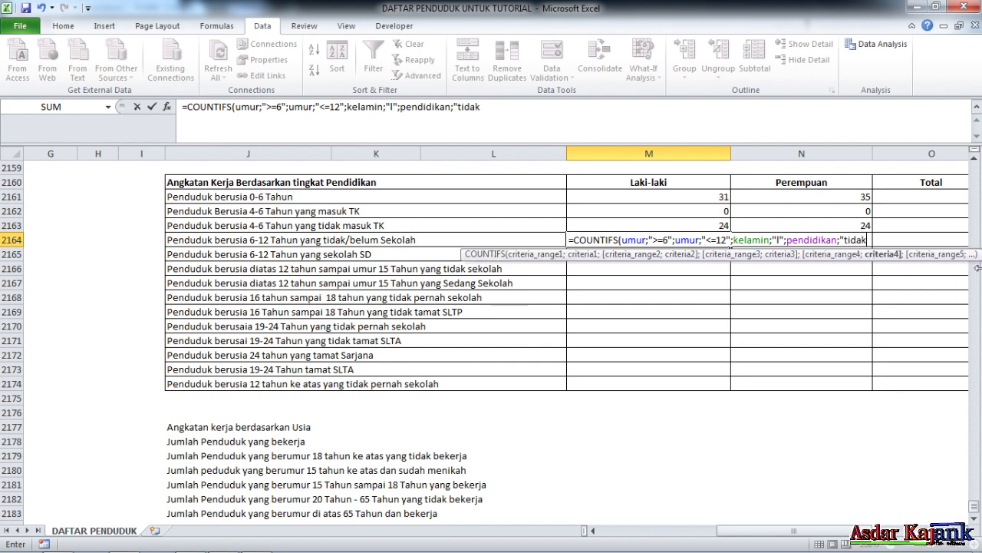
type("/")
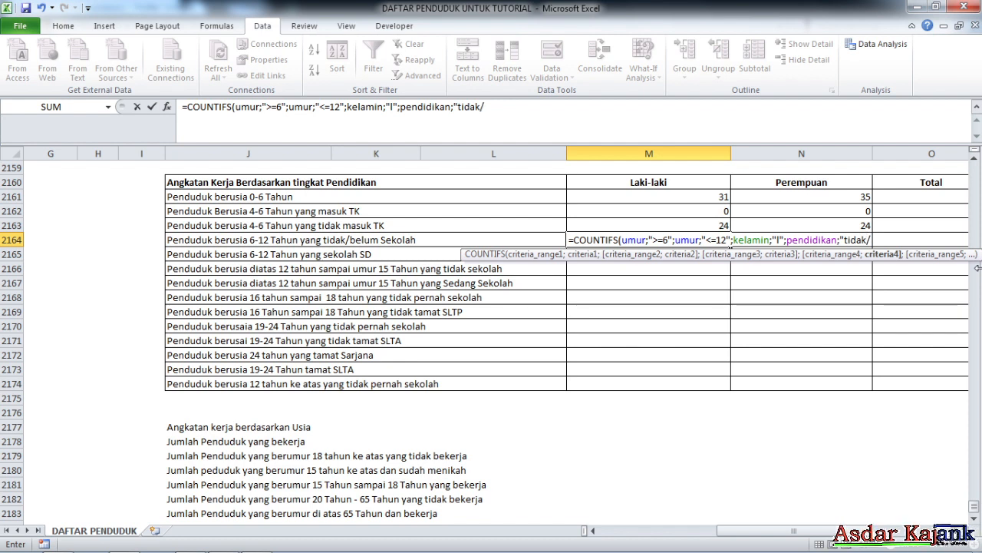
type("be")
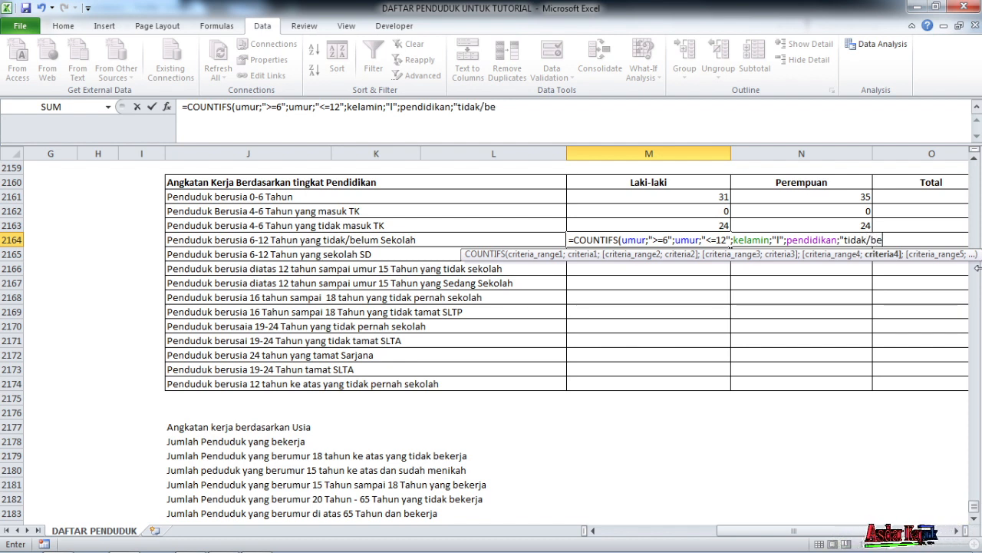
type("lum se")
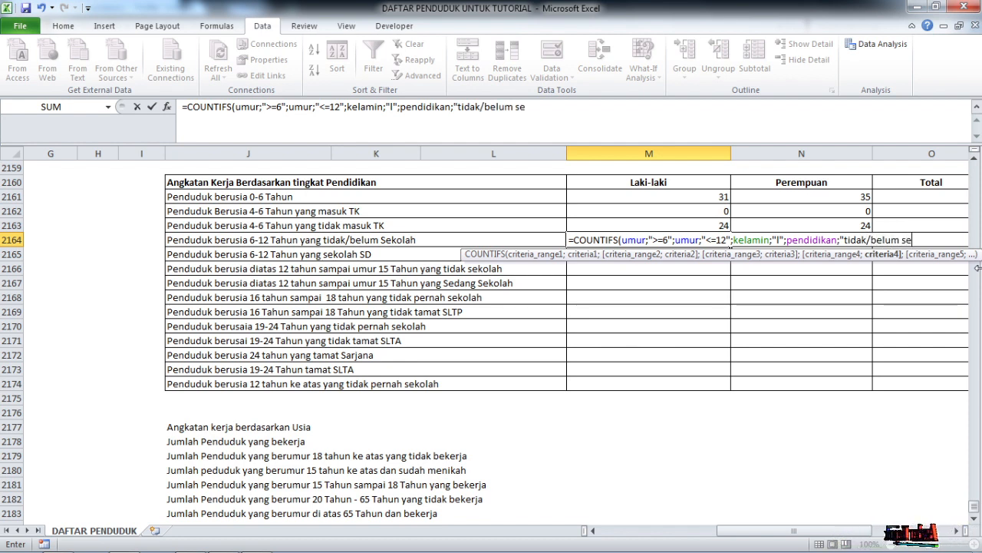
type("kolah")
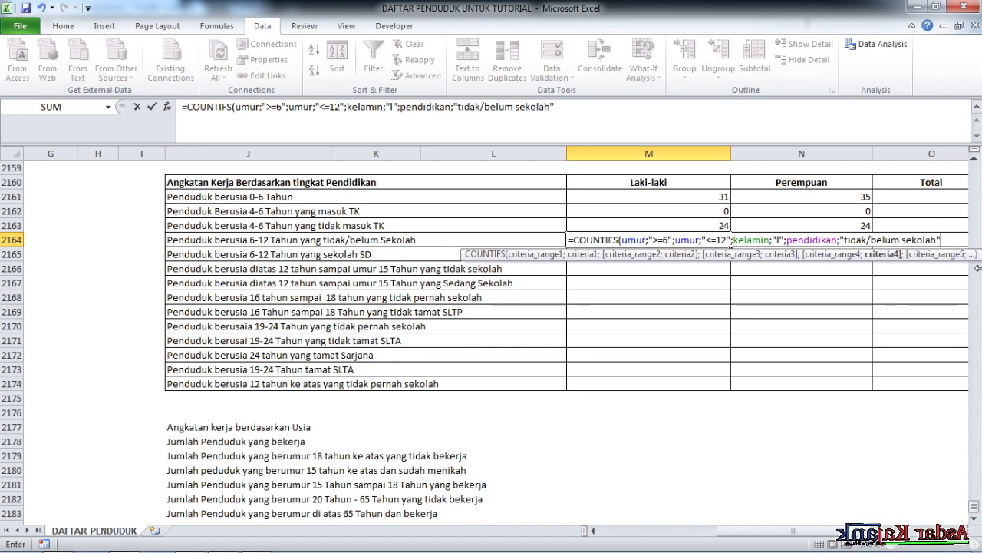
type("\")")
key("Return")
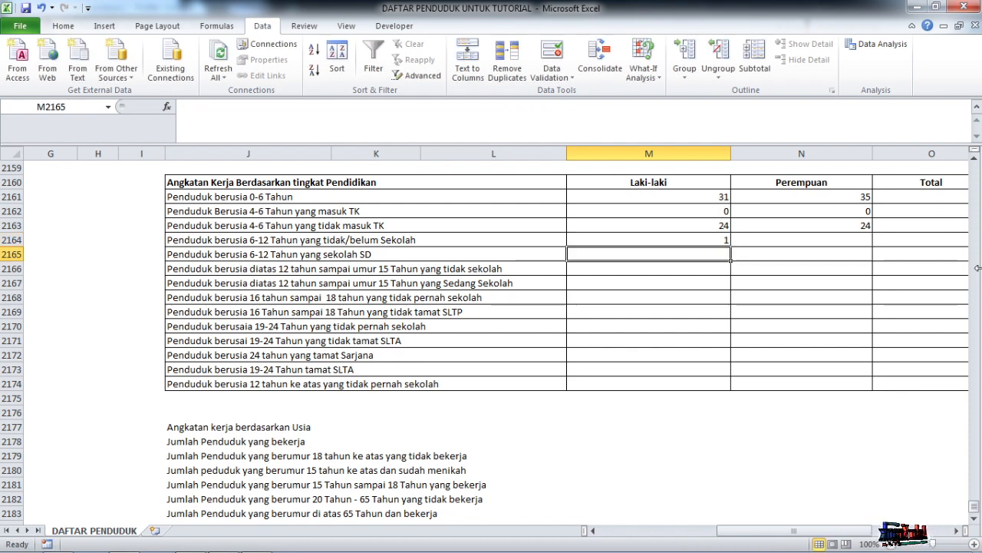
Append a plus sign and a copy of the whole COUNTIFS expression to the M2164 formula.
left_click(675, 238)
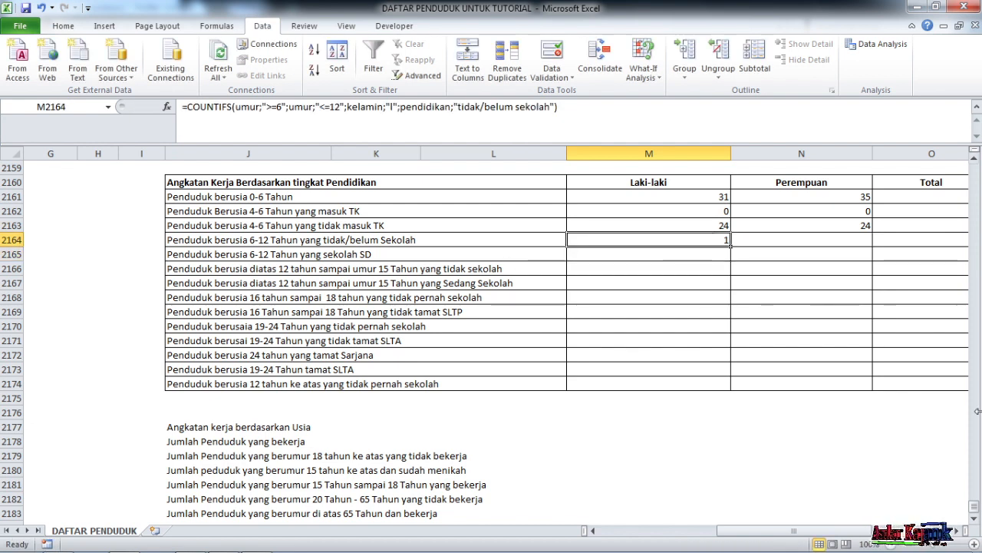
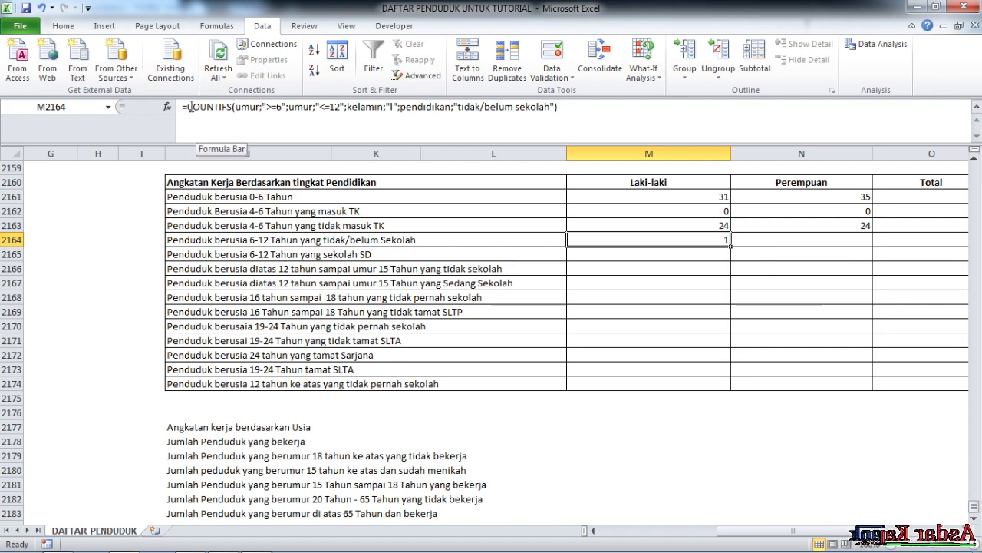
left_click_drag(185, 107, 560, 107)
key("ctrl+c")
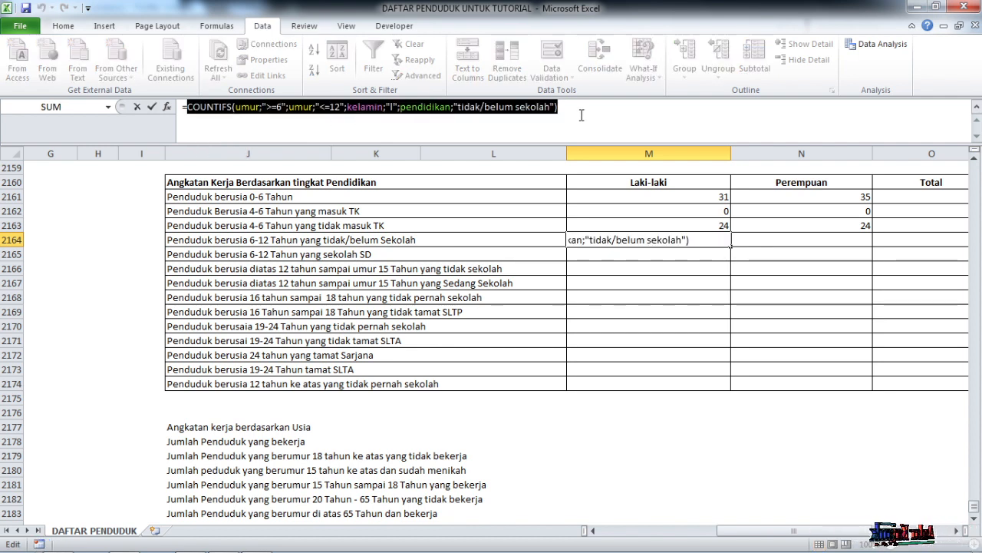
left_click(582, 111)
type("+")
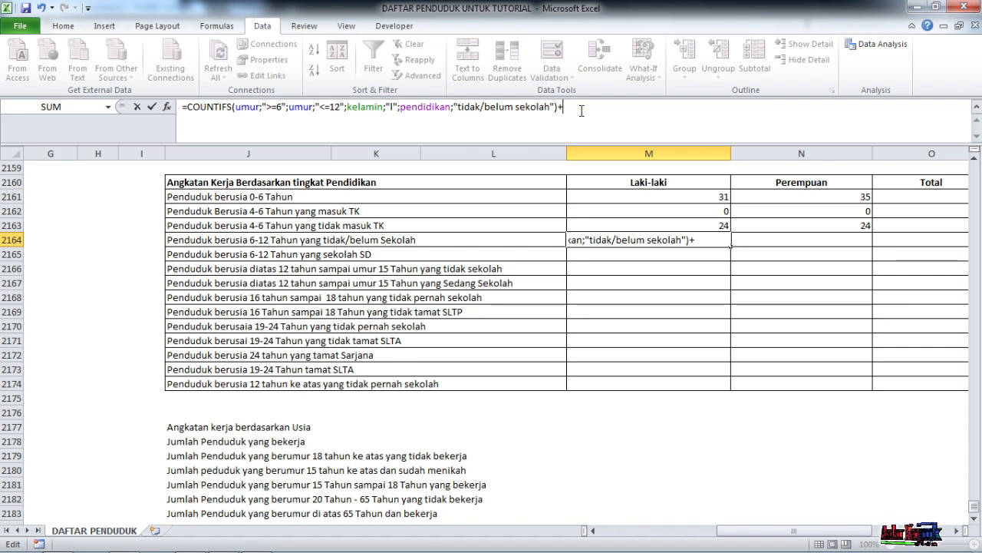
key("ctrl+v")
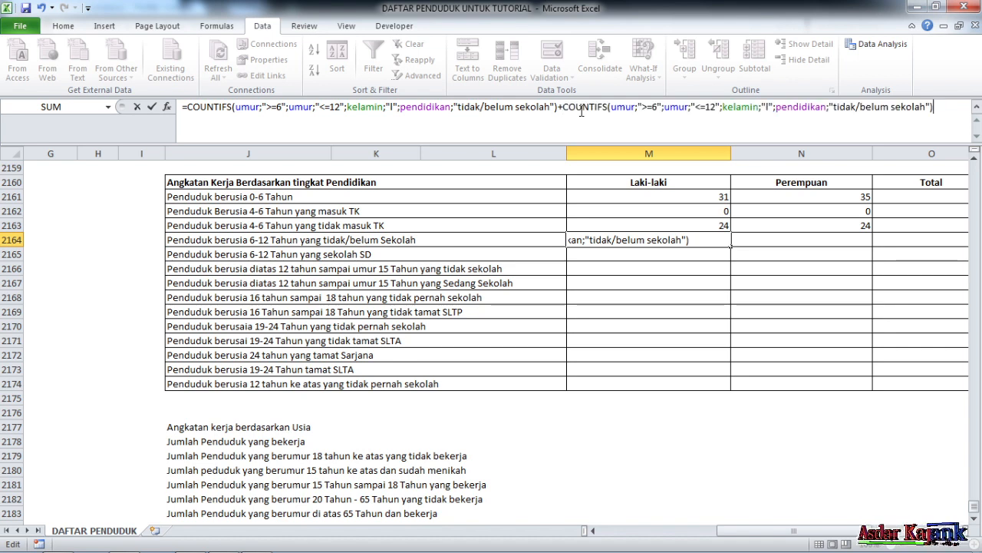
Change the pendidikan criterion in the second COUNTIFS of M2164 to "tidak pernah sekolah".
left_click(926, 108)
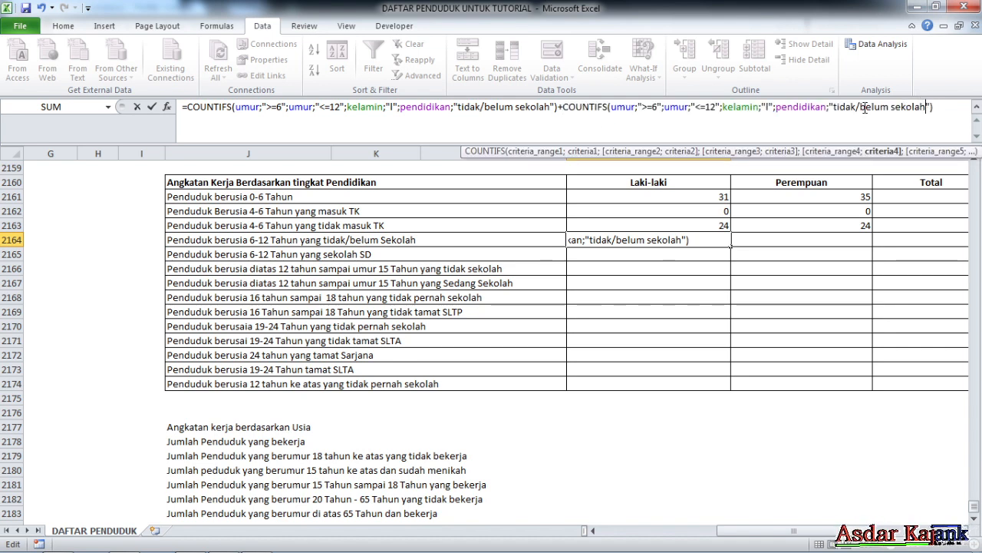
key("BackSpace")
key("BackSpace")
key("BackSpace")
key("BackSpace")
key("BackSpace")
key("BackSpace")
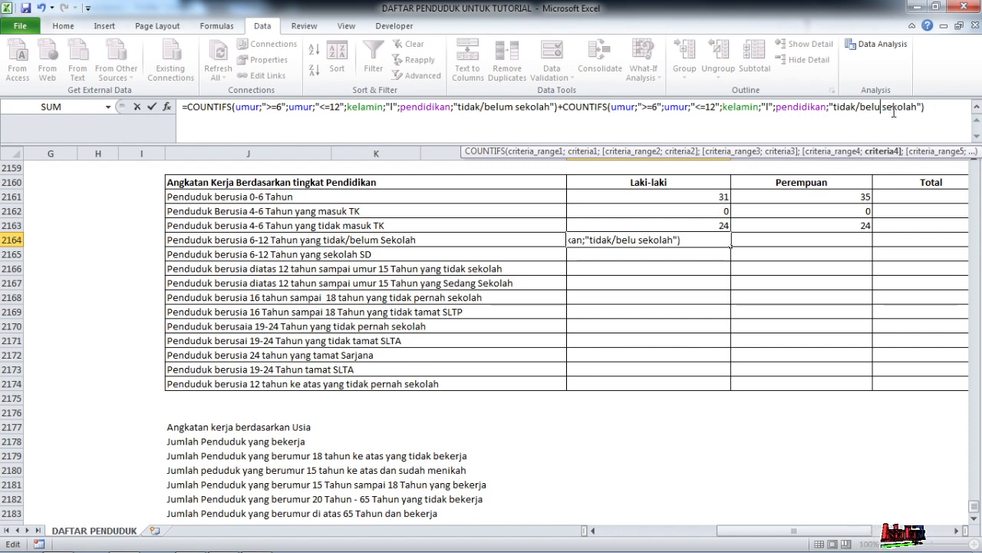
type("pernah")
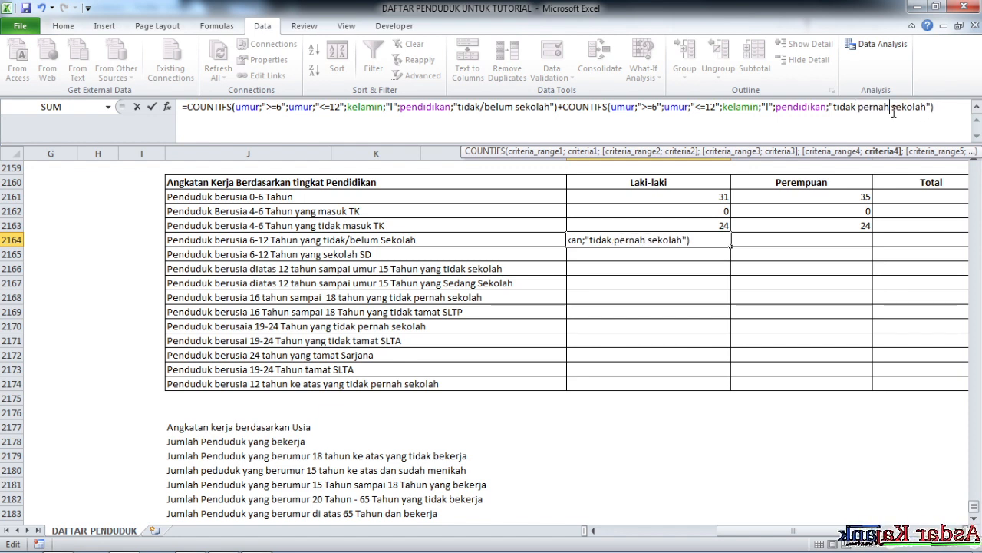
key("Return")
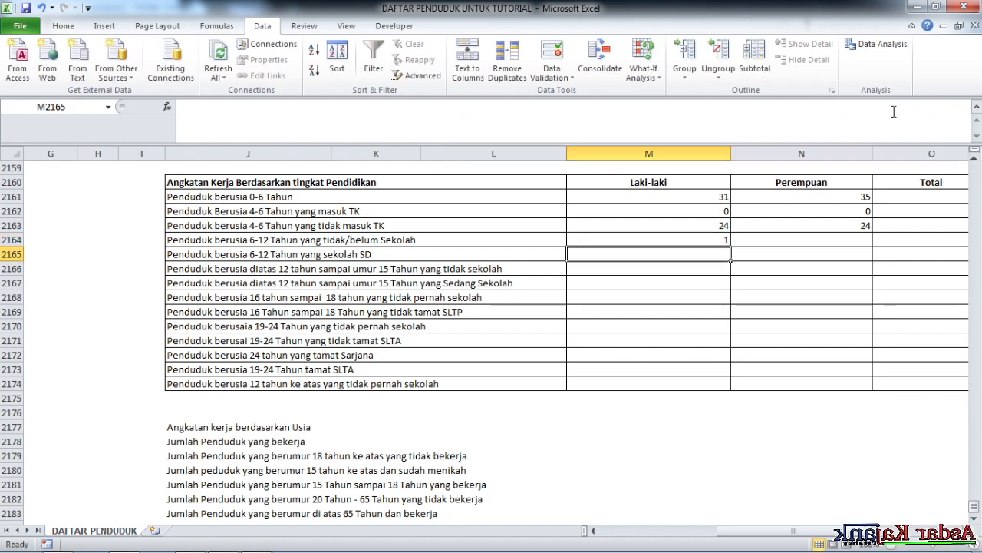
Add a copy of the second COUNTIFS expression as a third term of the M2164 formula.
left_click(721, 239)
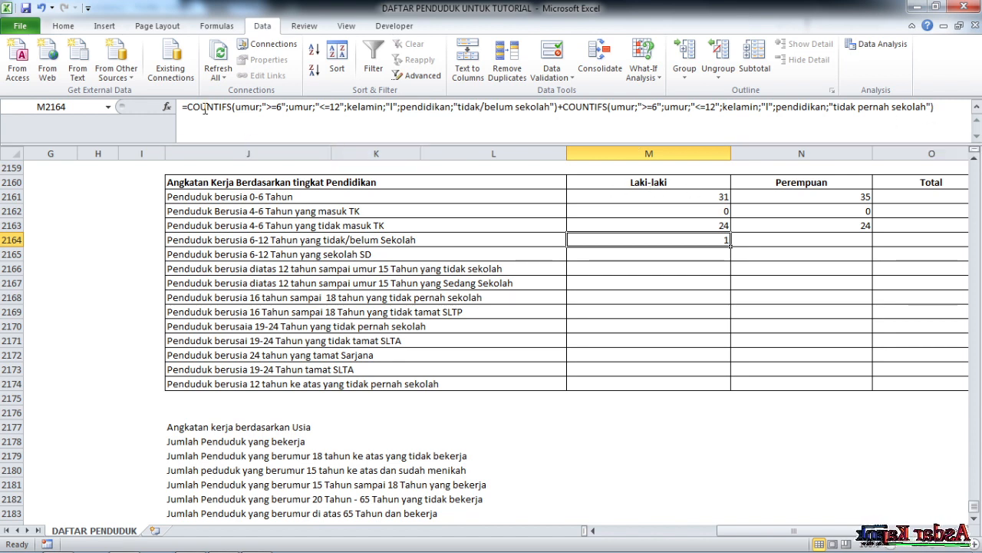
left_click_drag(187, 108, 263, 119)
left_click(574, 109)
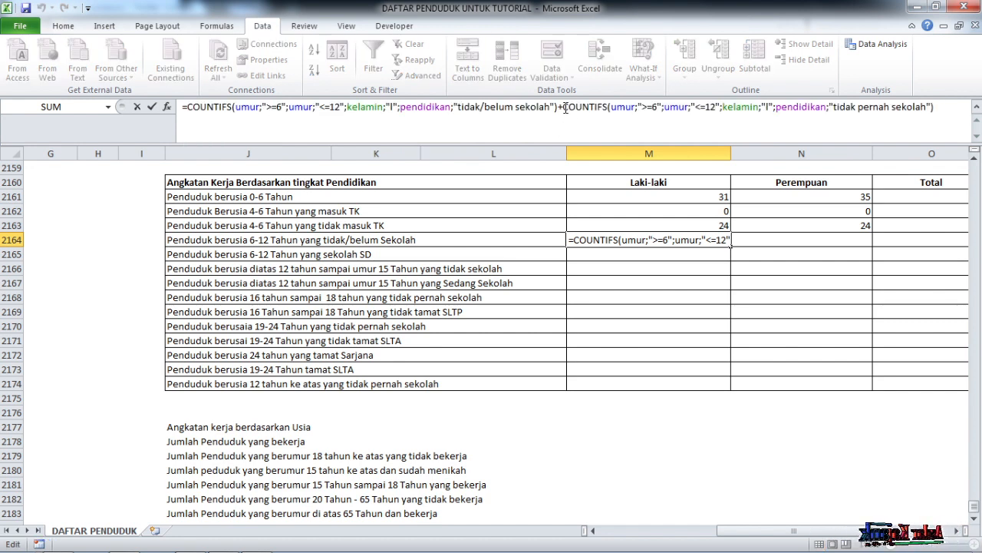
left_click_drag(564, 108, 949, 106)
key("ctrl+c")
left_click(949, 108)
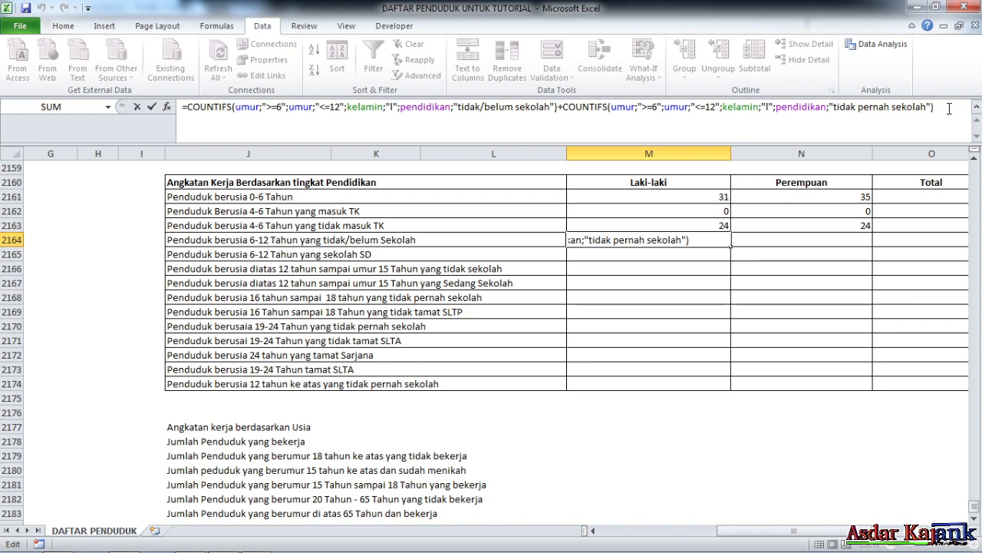
type("+")
key("ctrl+v")
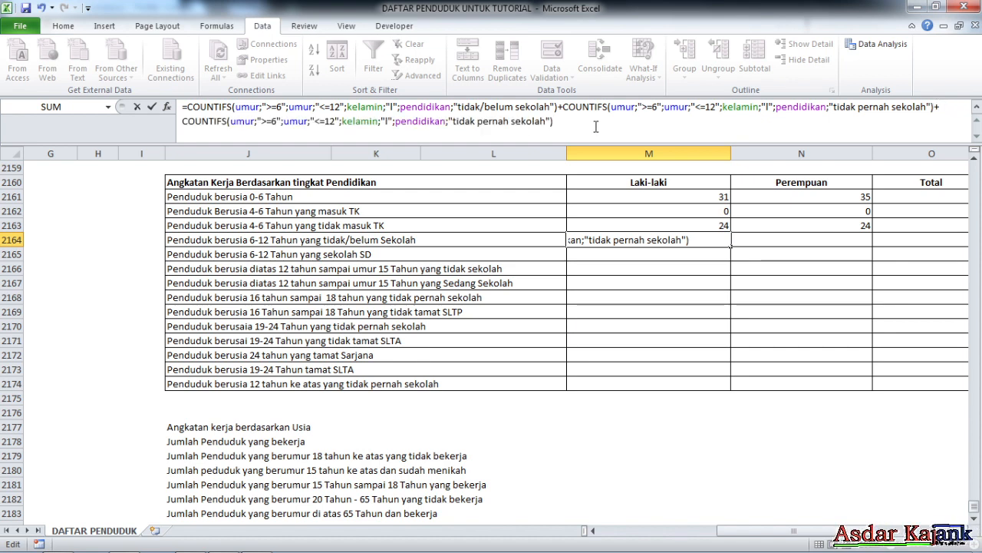
Replace the pendidikan criterion in the third COUNTIFS of M2164 with "belum masuk tk/kelompok bermain".
left_click(546, 120)
key("BackSpace")
key("BackSpace")
key("BackSpace")
key("BackSpace")
key("BackSpace")
key("BackSpace")
key("BackSpace")
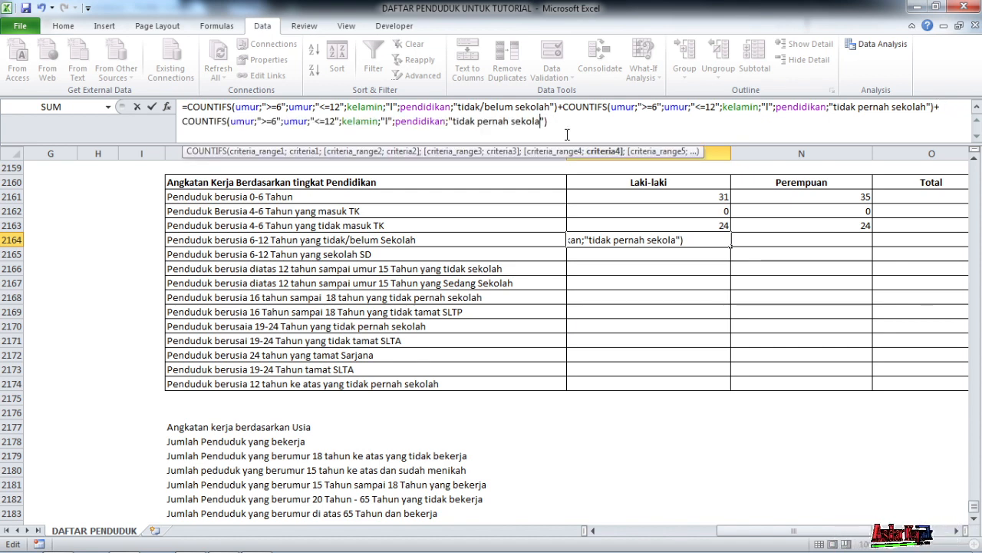
key("BackSpace")
key("BackSpace")
key("BackSpace")
key("BackSpace")
key("BackSpace")
key("BackSpace")
key("BackSpace")
key("BackSpace")
key("BackSpace")
key("BackSpace")
key("BackSpace")
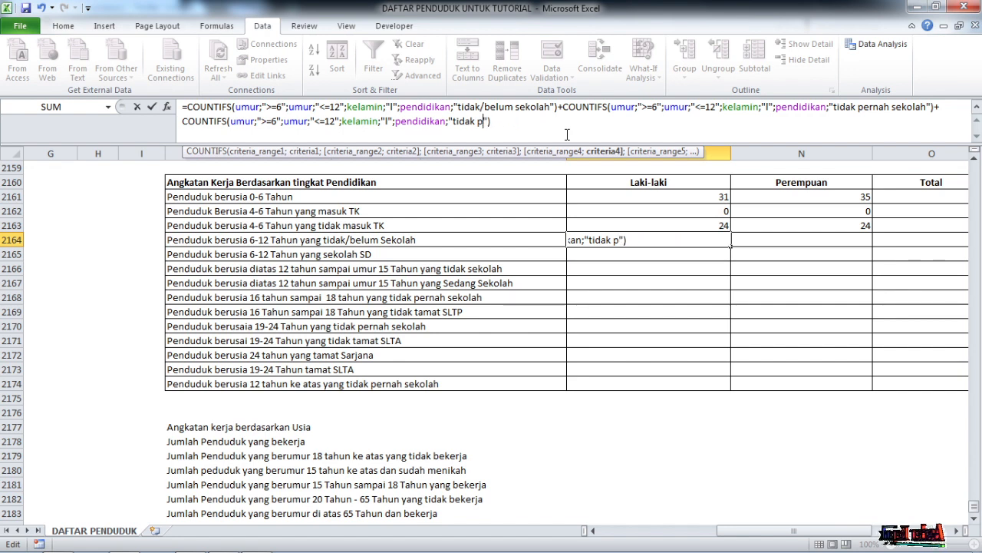
key("BackSpace")
key("BackSpace")
type("belum ")
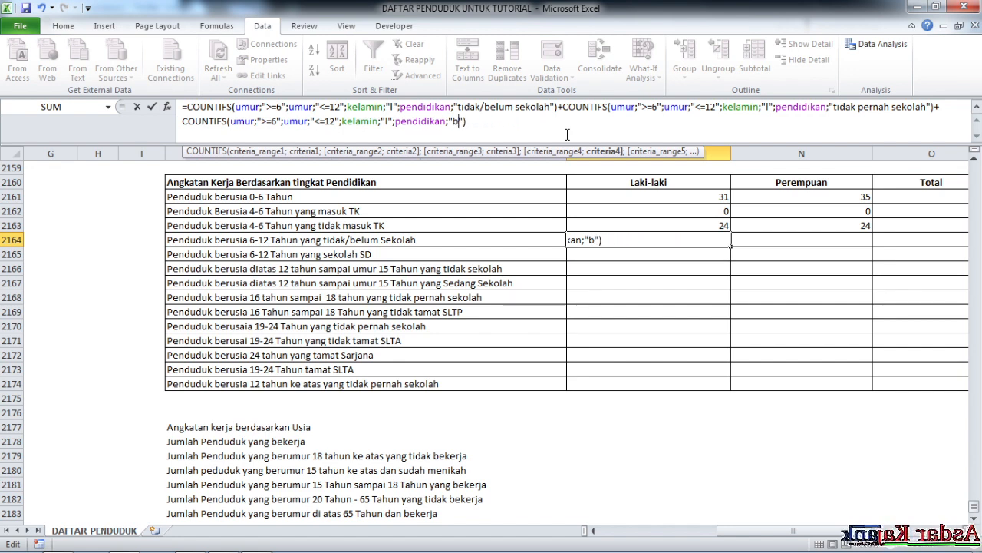
type("masuk tk")
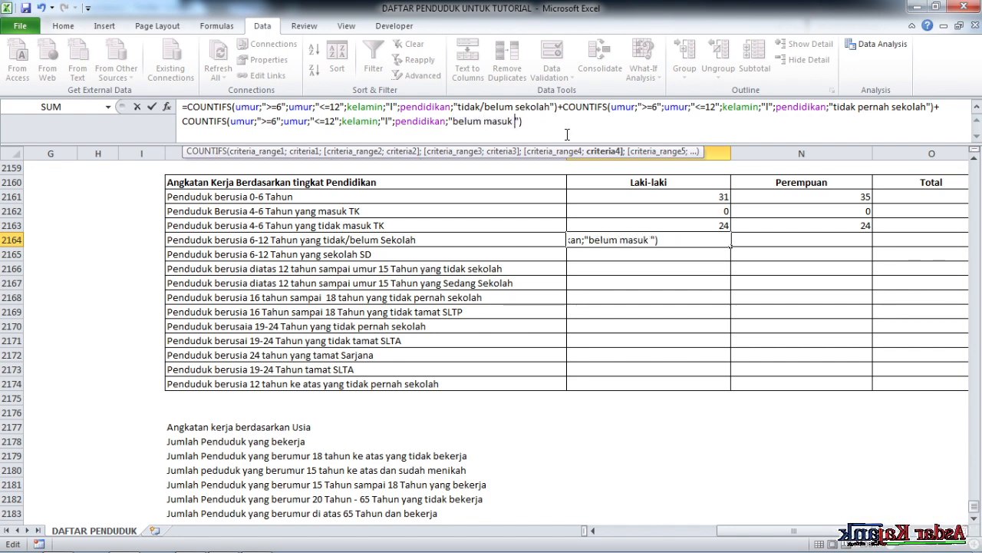
type("/")
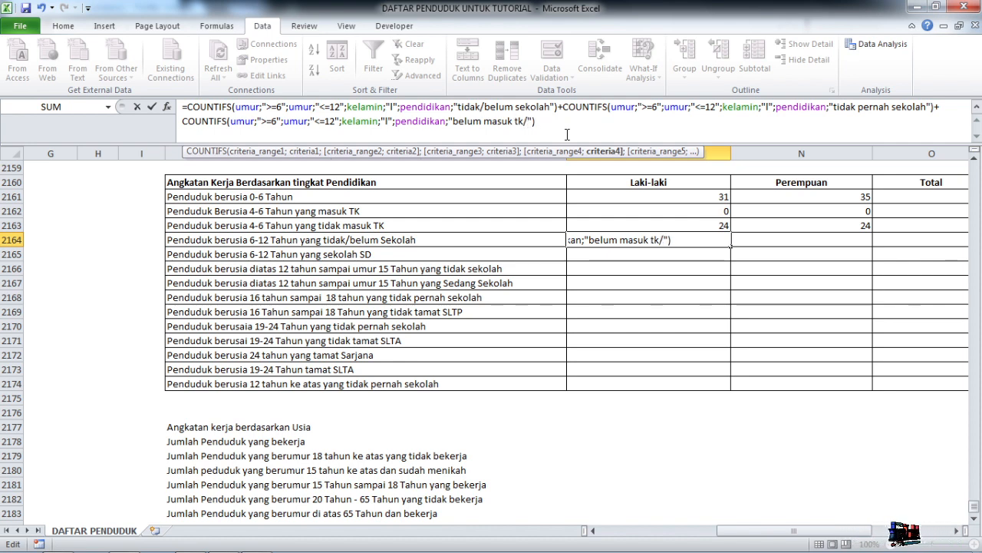
type("kelompok ")
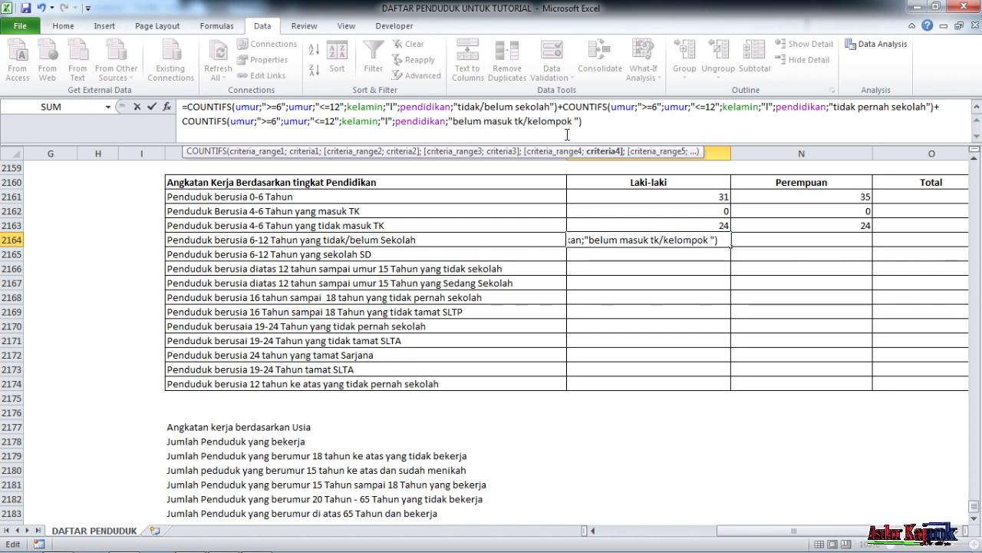
type("b")
key("End")
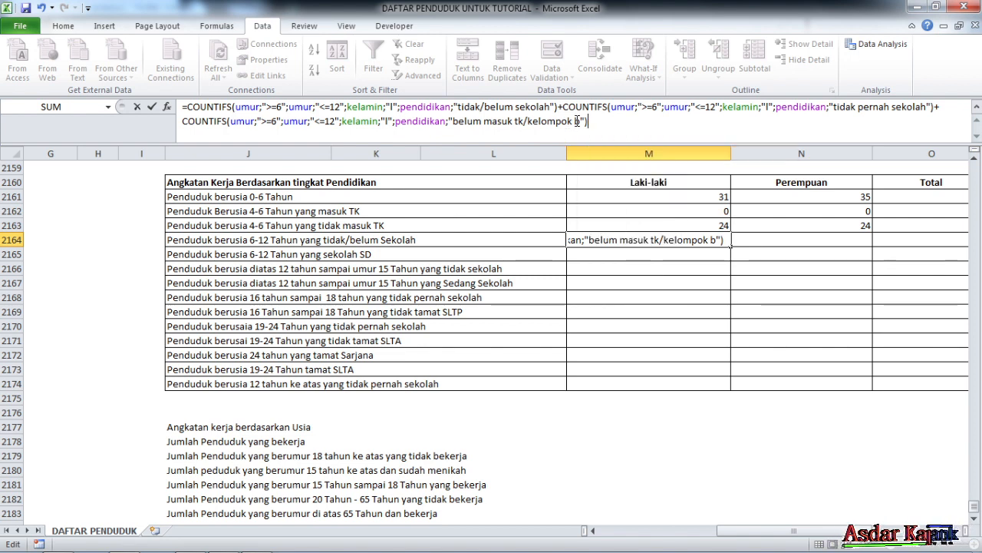
left_click(583, 117)
type("ermain")
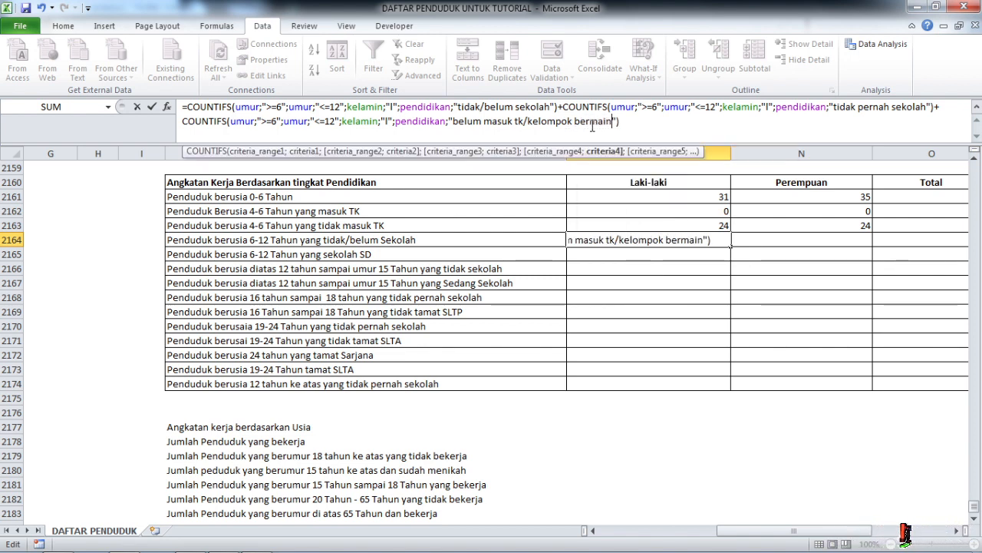
key("Return")
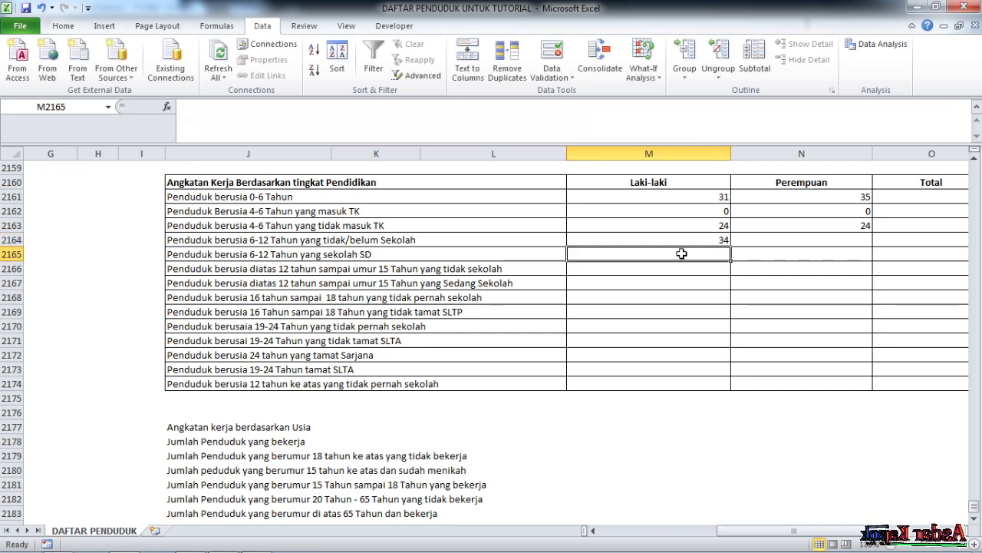
Fill the M2164 formula across to the Perempuan cell N2164.
left_click(689, 238)
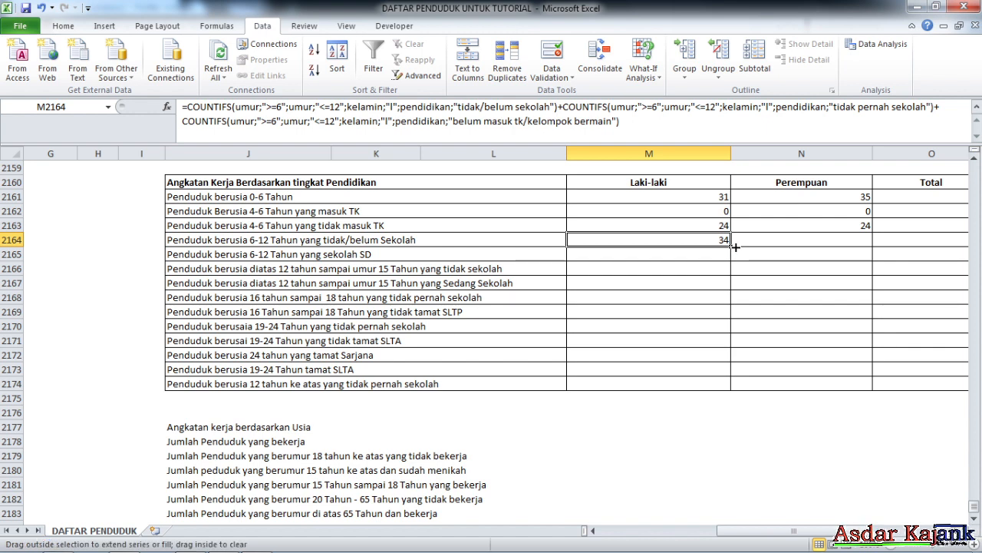
left_click_drag(733, 247, 829, 243)
left_click(831, 240)
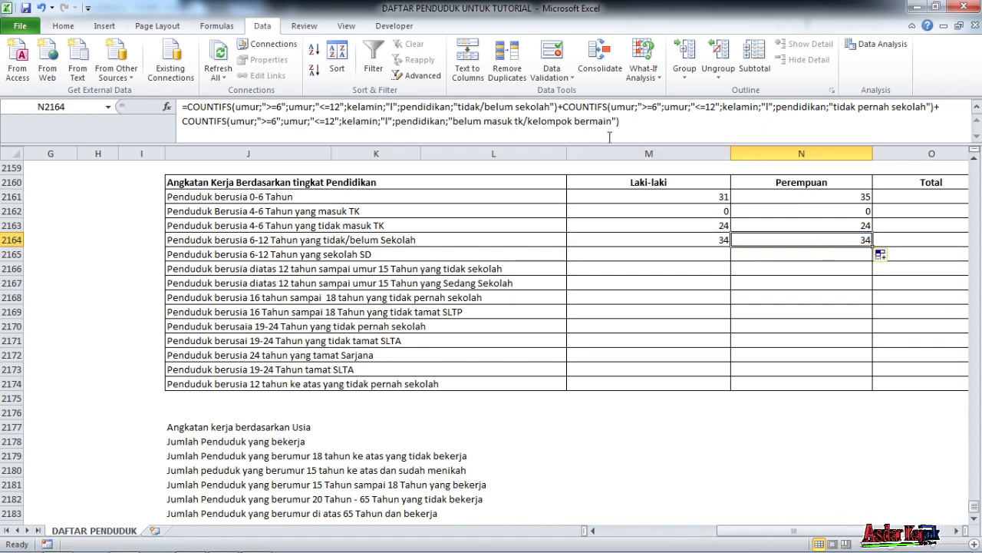
Change the kelamin criterion to "p" in all three COUNTIFS terms of the N2164 formula.
left_click(393, 108)
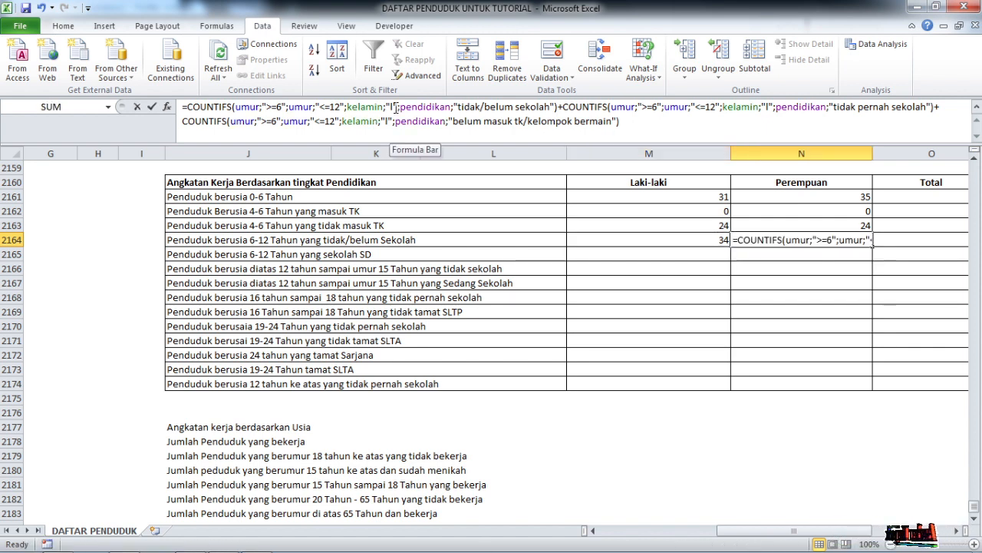
key("BackSpace")
type("p")
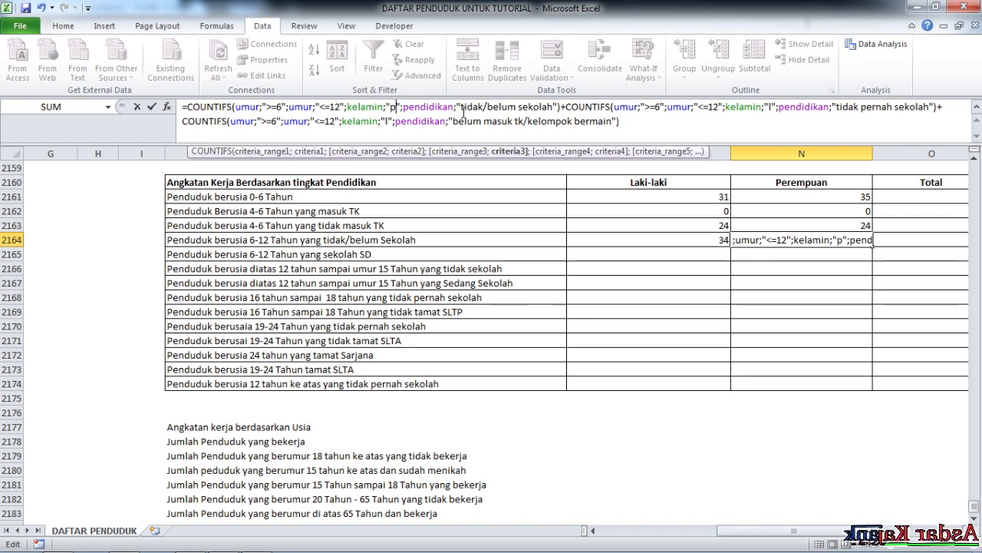
left_click(770, 106)
key("BackSpace")
type("p")
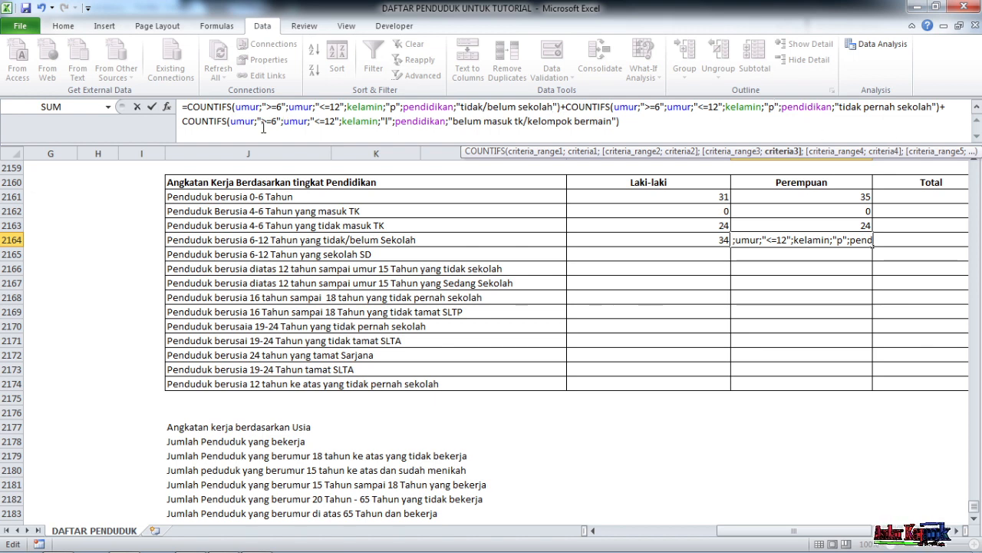
double_click(388, 120)
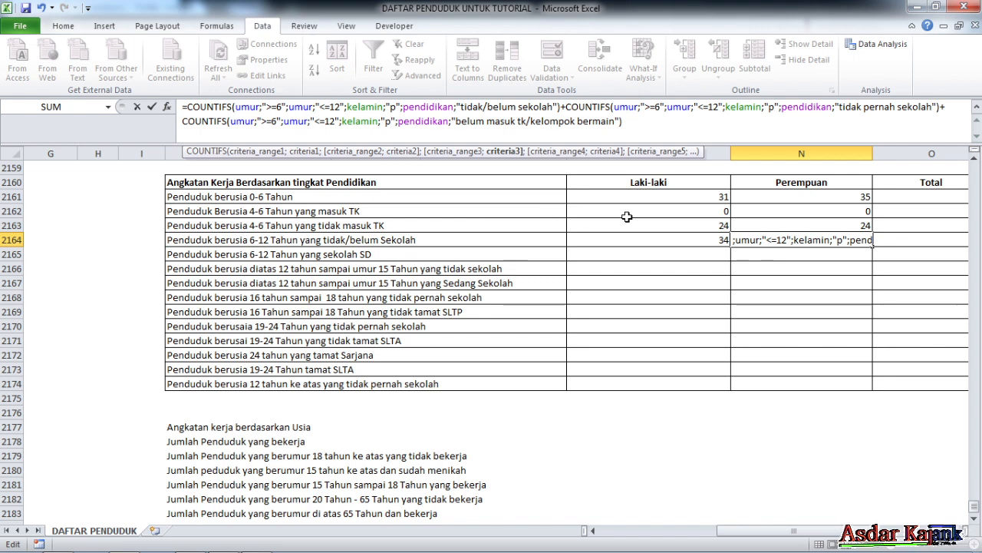
key("Return")
left_click(811, 240)
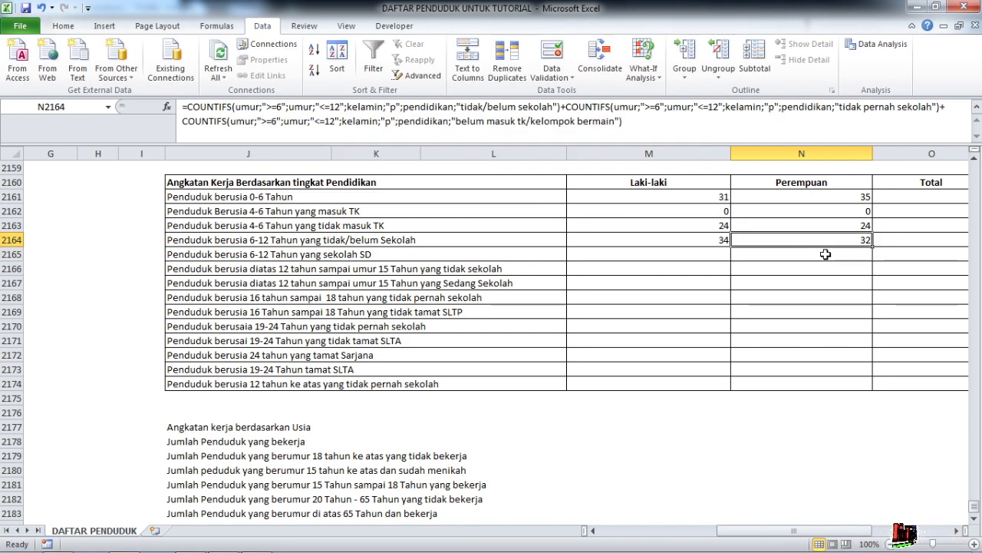
Start a COUNTIFS formula in M2165, the Laki-laki cell for ages 6-12 attending SD, with umur criterion ">=6".
scroll(883, 242, "down", 1)
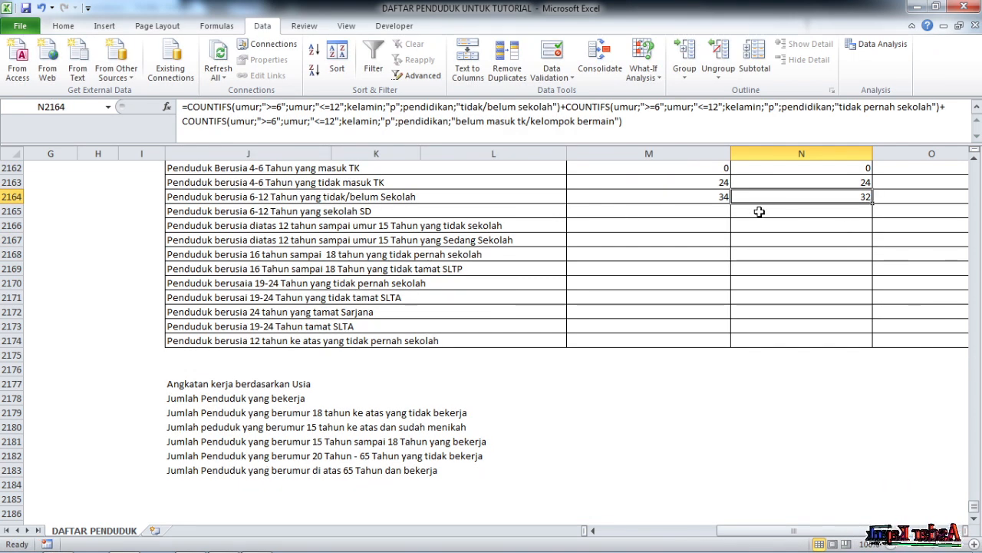
left_click(708, 196)
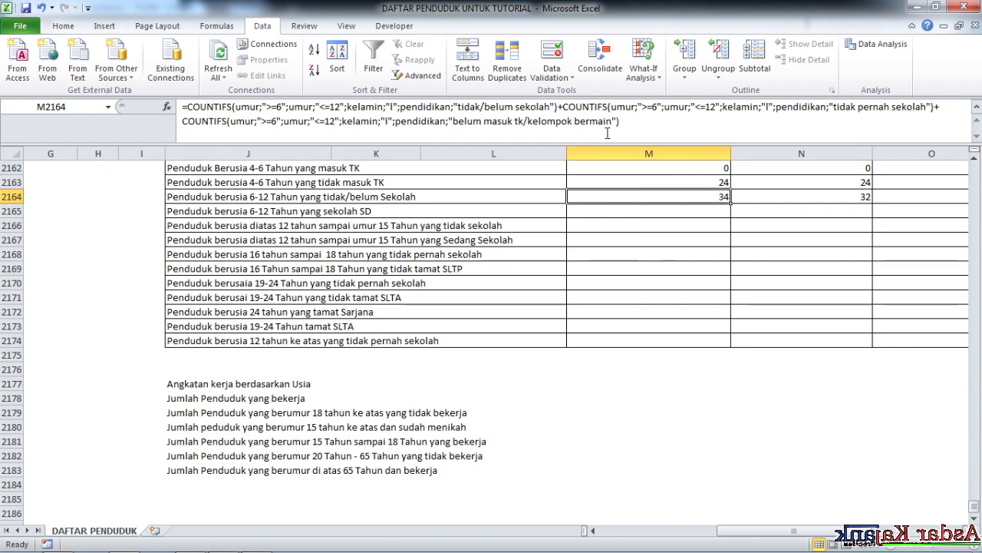
left_click(595, 212)
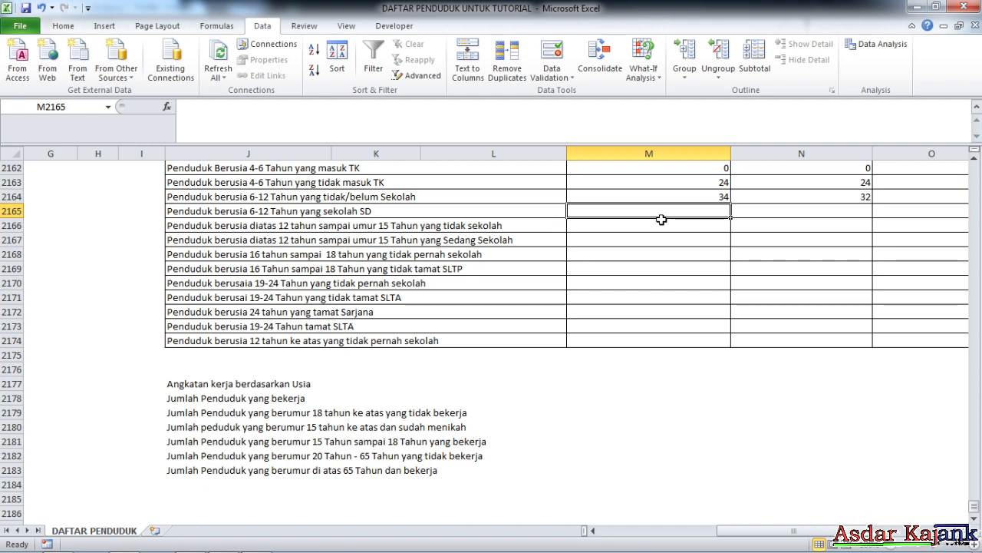
type("=")
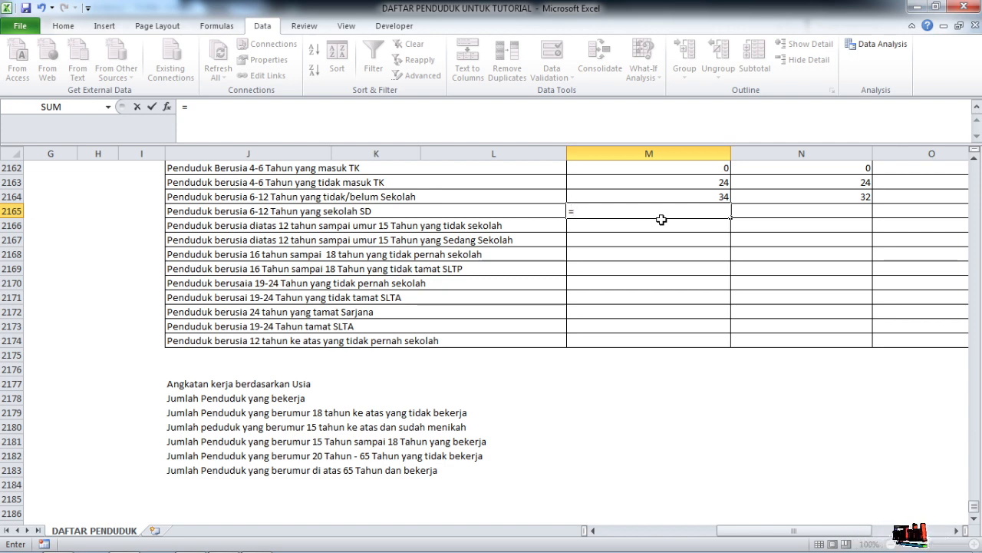
type("co")
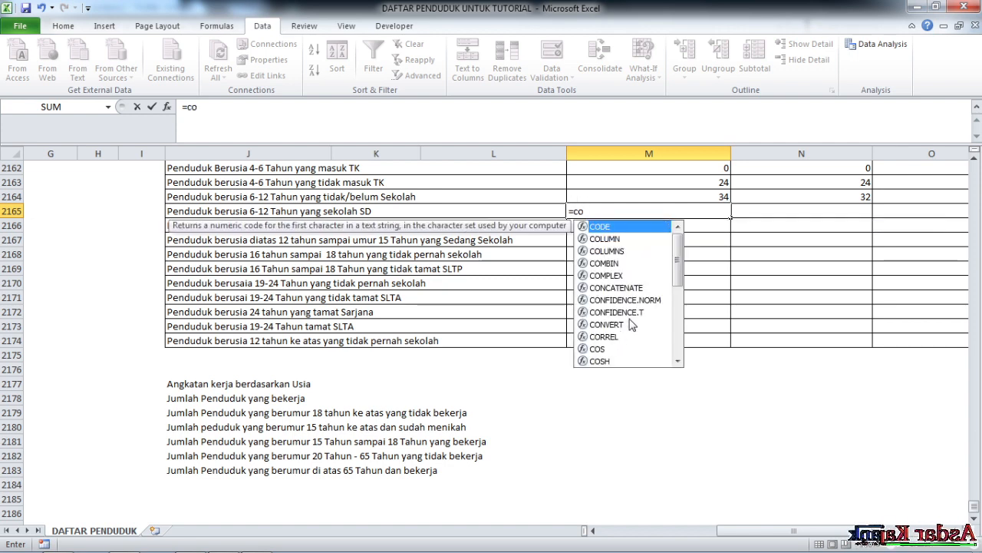
type("u")
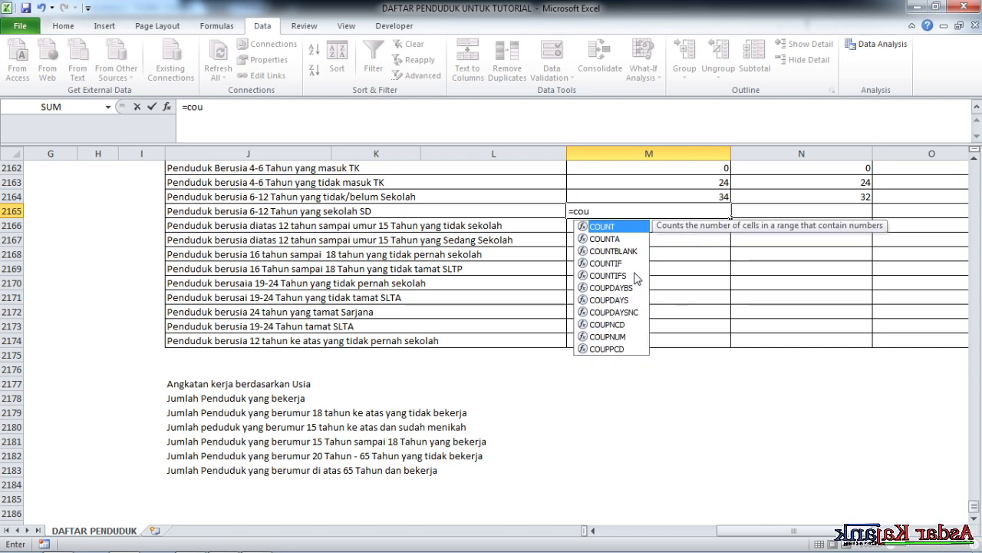
double_click(634, 276)
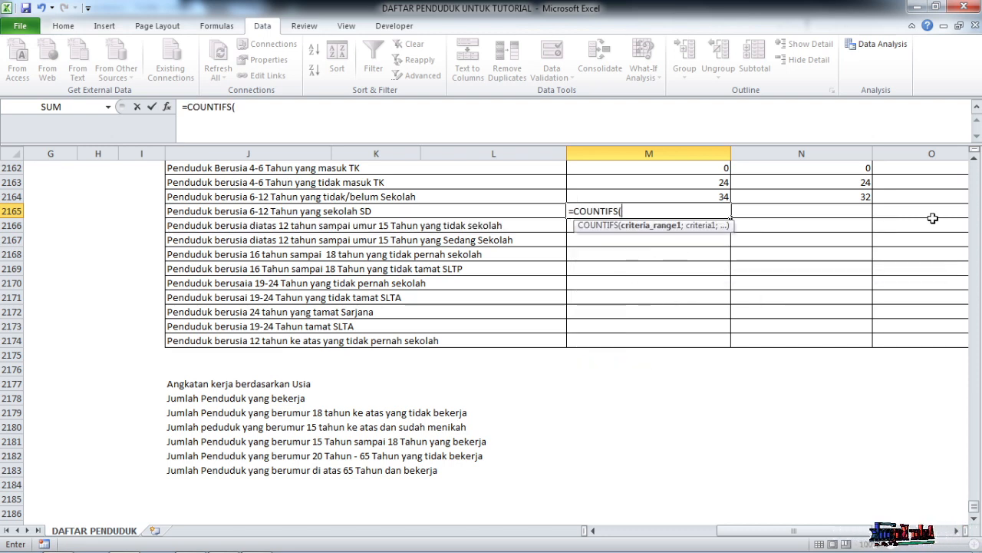
type("u")
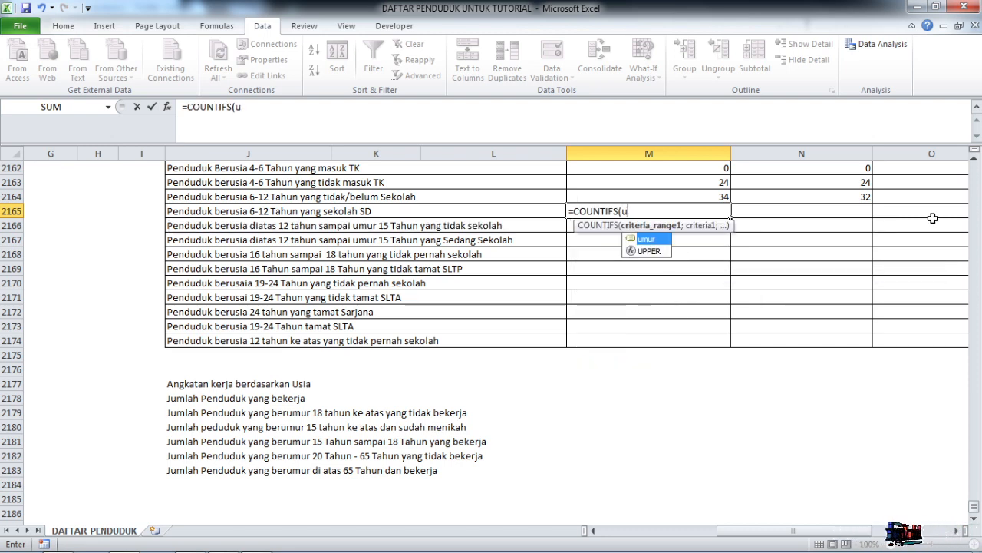
double_click(649, 239)
type(";")
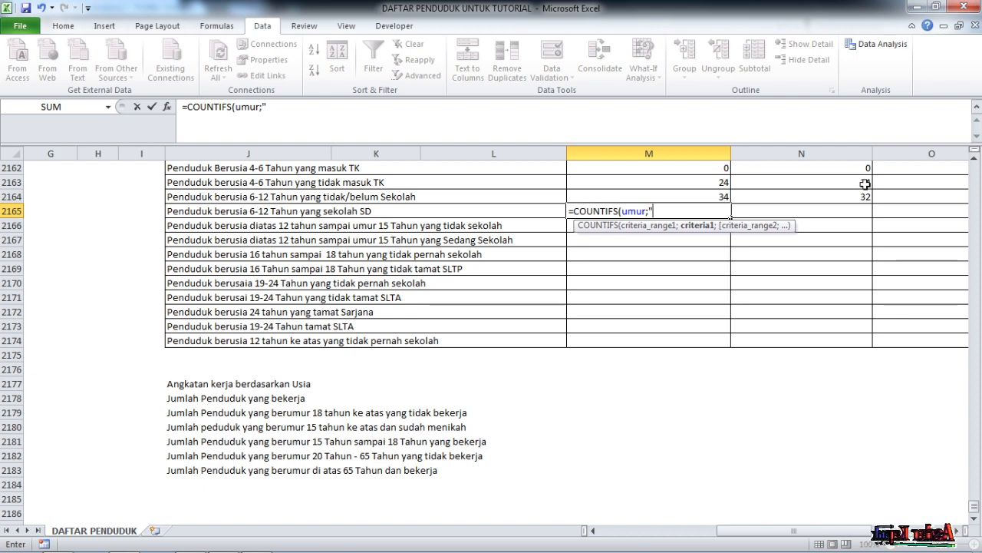
type(">=")
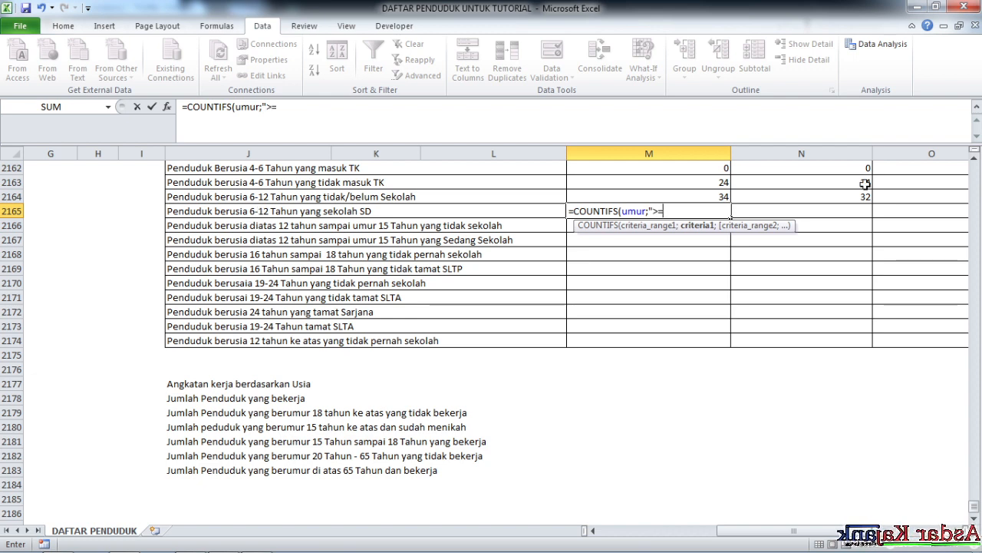
type("6")
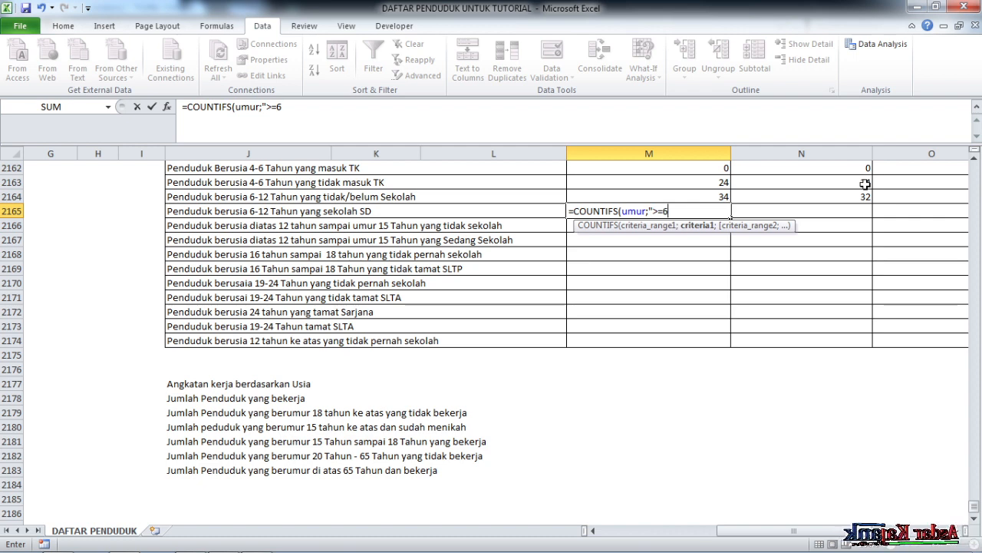
Add umur as the second criteria range of the M2165 formula with the criterion "<=12".
type("\";u")
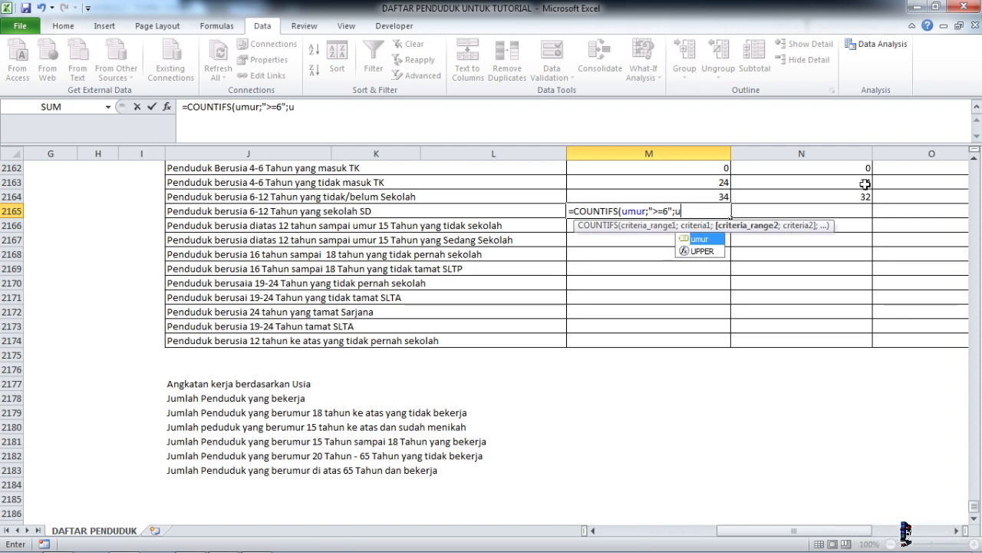
double_click(710, 240)
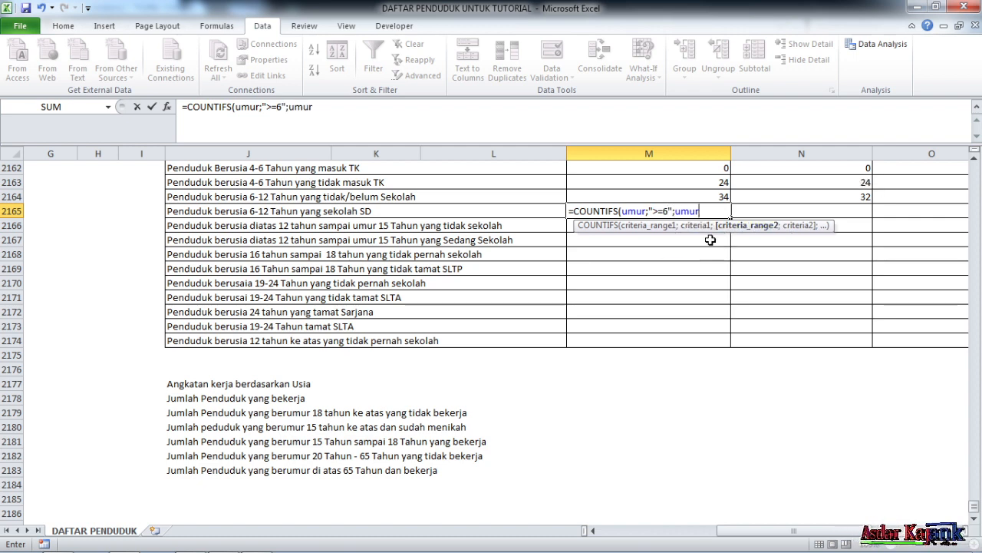
type(";")
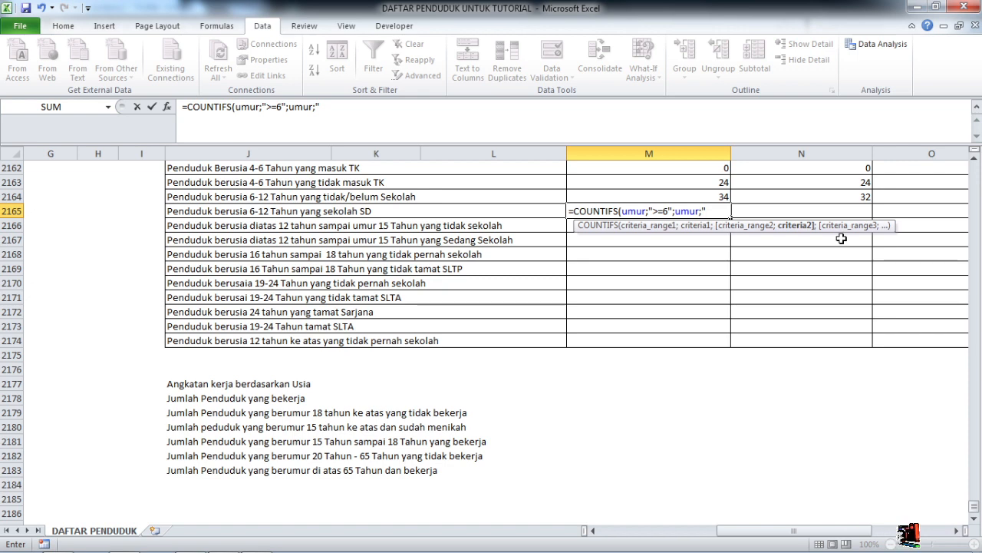
type("\"<=")
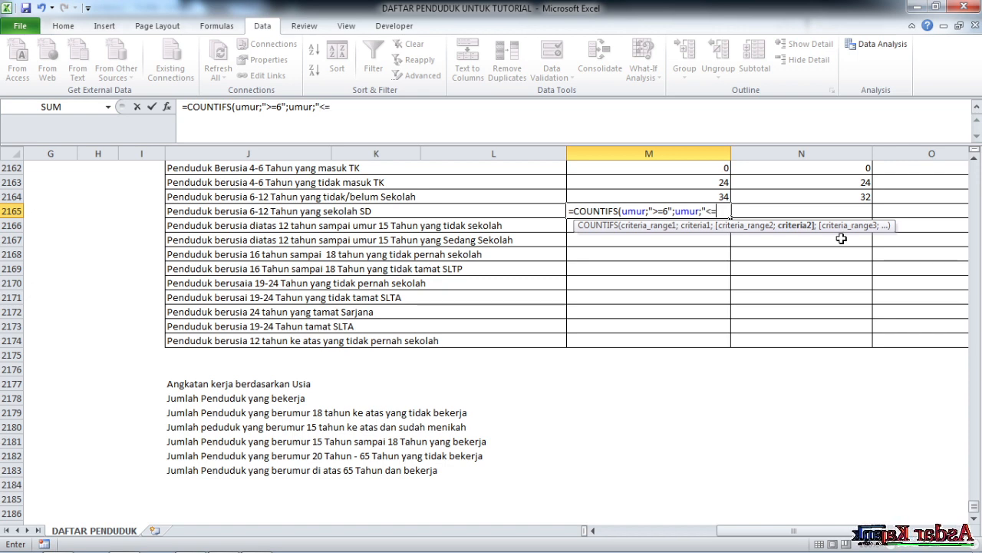
type("12\"")
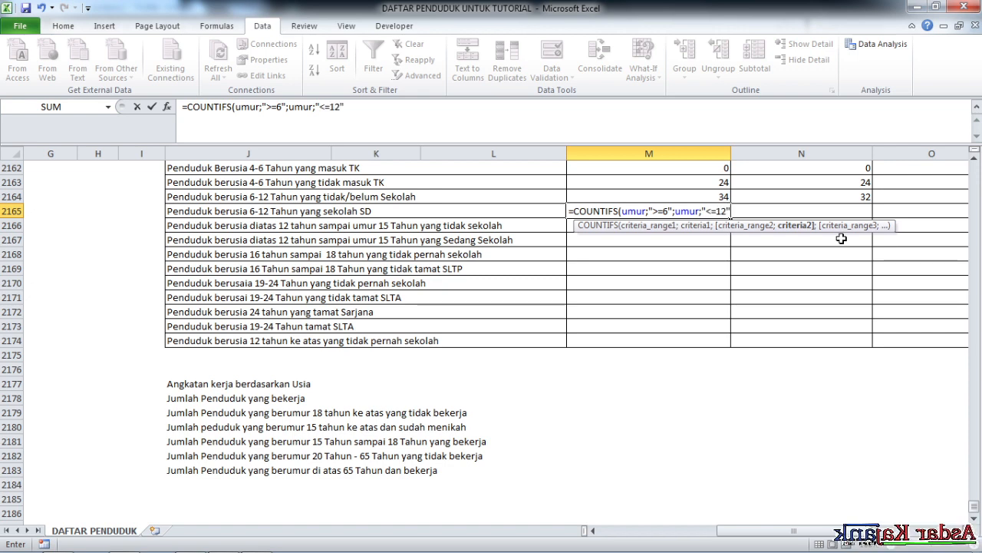
Add the kelamin range to the M2165 formula with the criterion "l".
type(";")
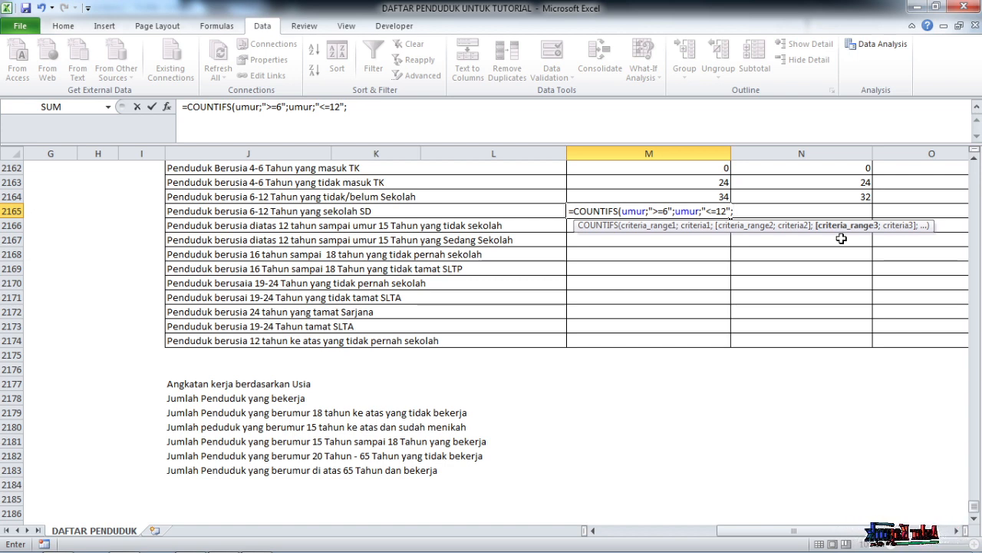
type("ke")
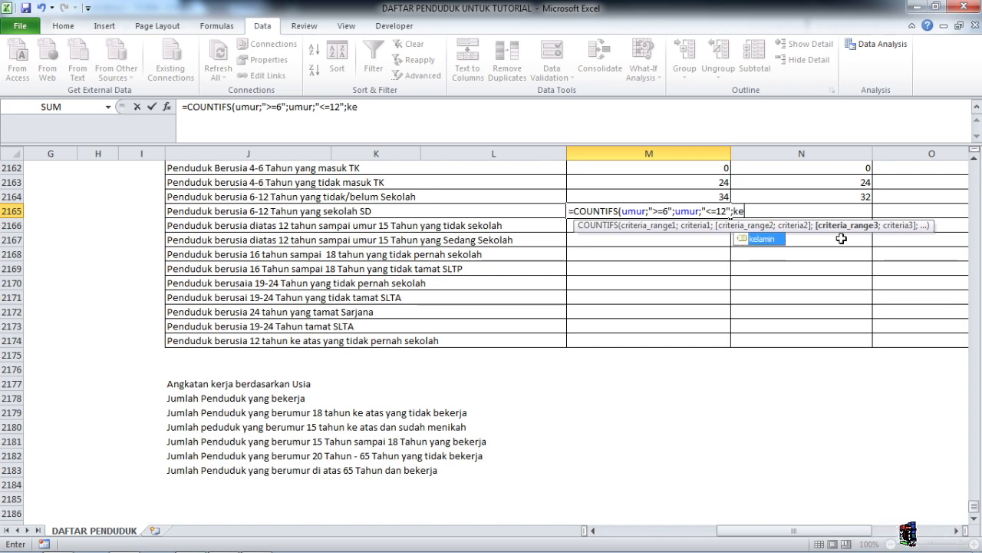
double_click(774, 241)
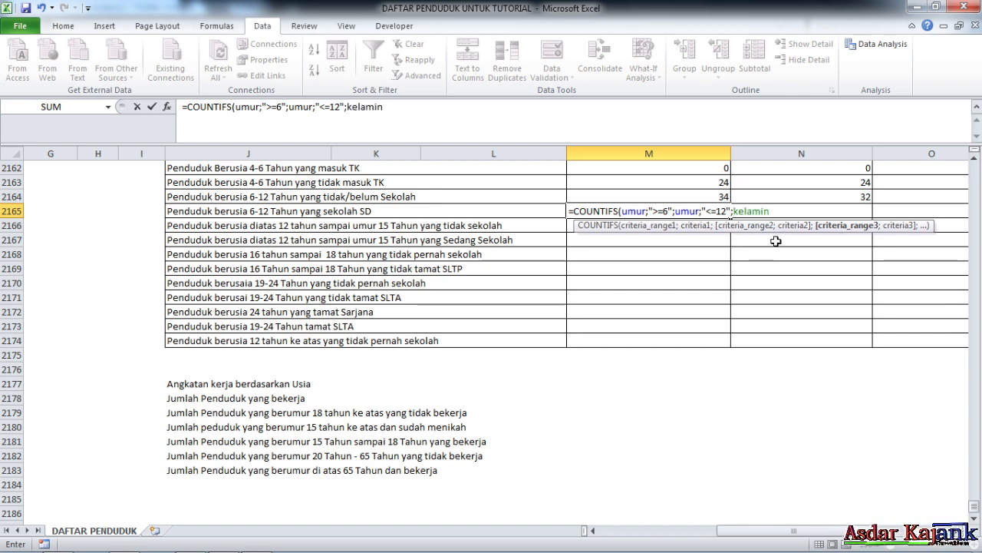
type(";\"")
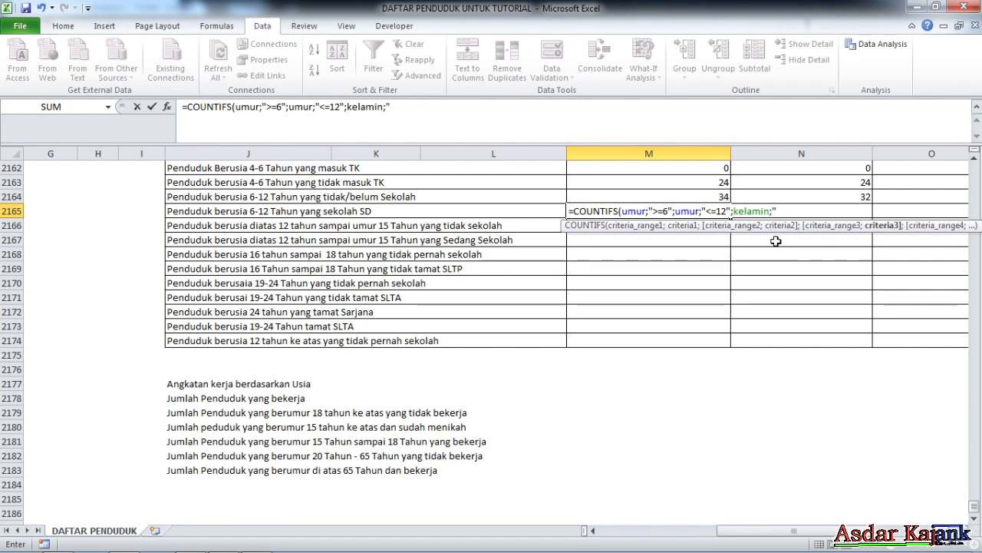
type("l\"")
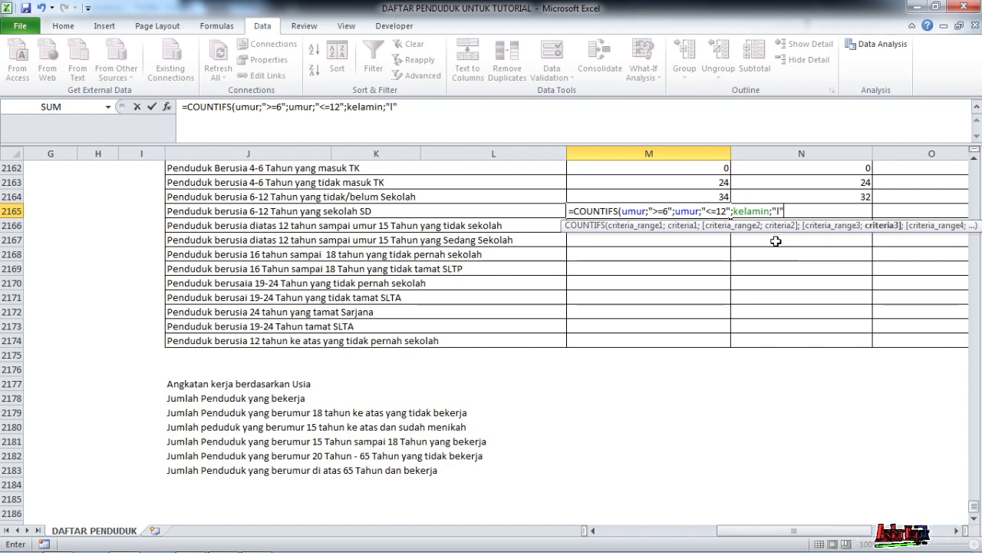
Complete the M2165 formula with the pendidikan range and the criterion "sedang sd/sederajat".
type(";")
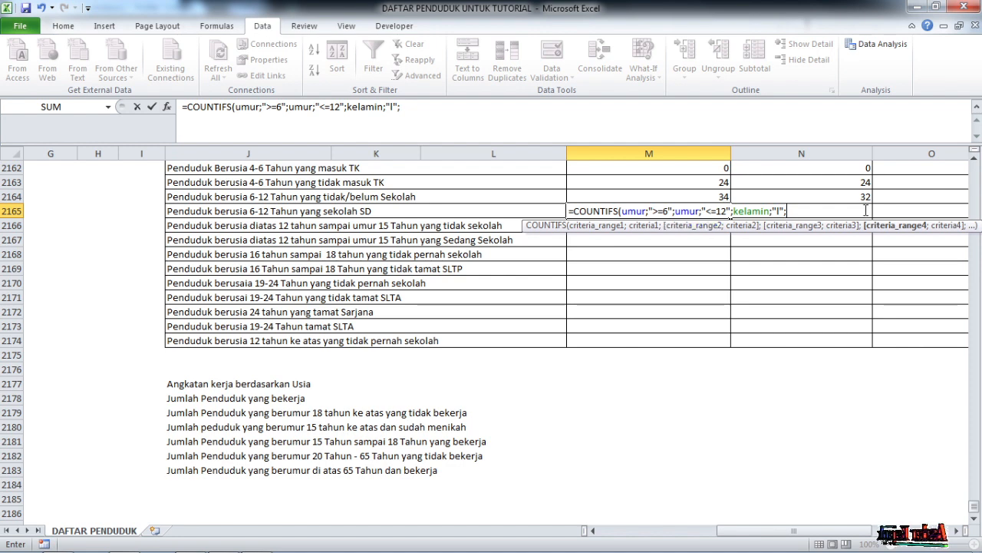
type("pend")
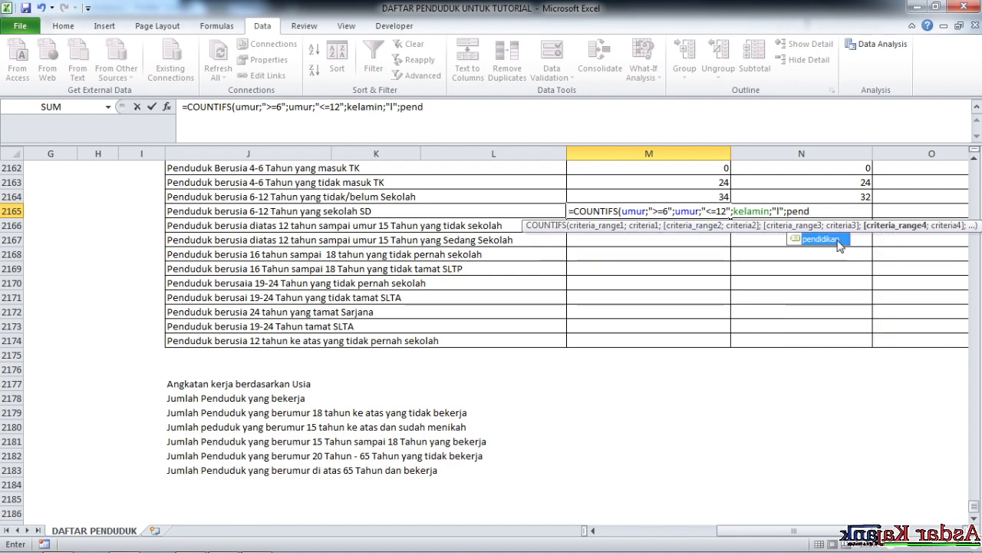
double_click(836, 242)
type(";")
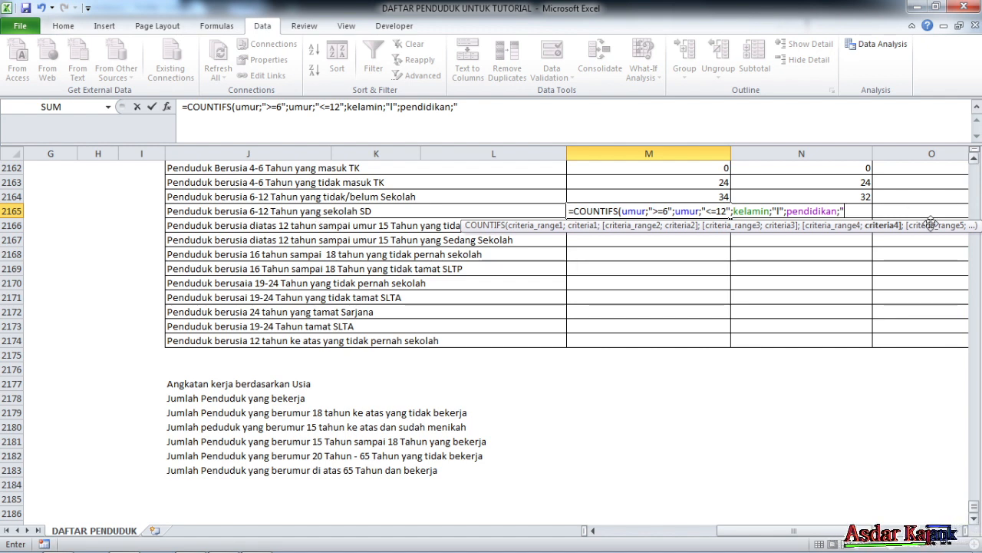
type("se")
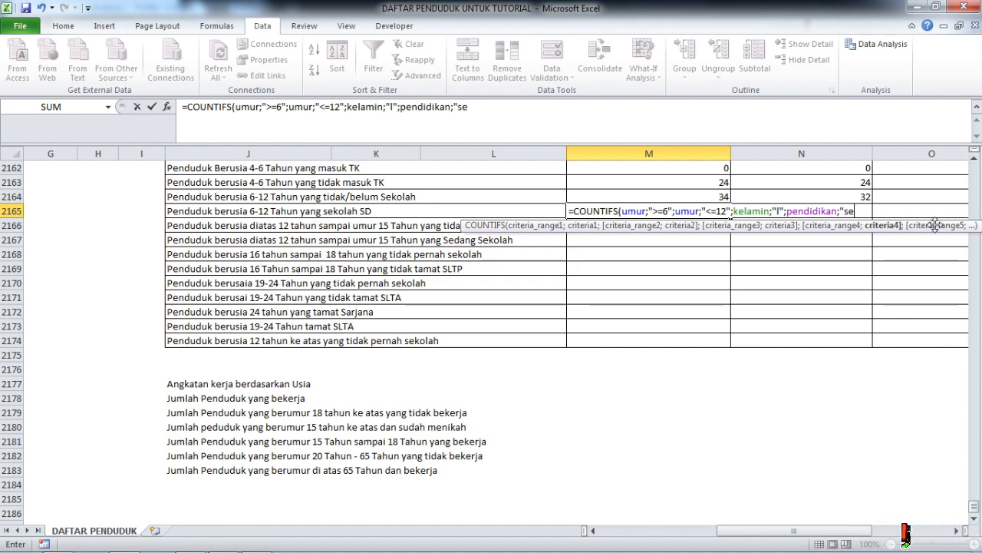
type("dang sd")
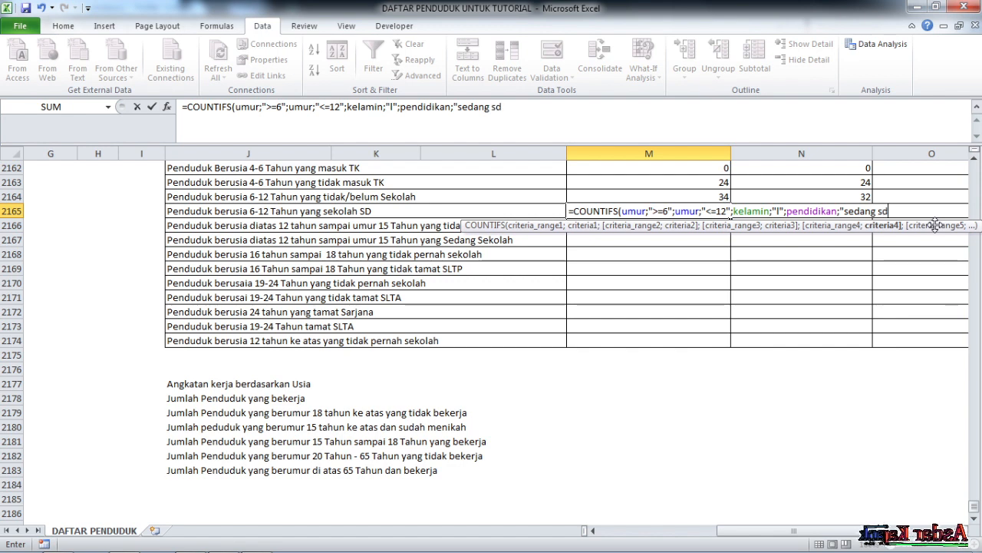
type("/sede")
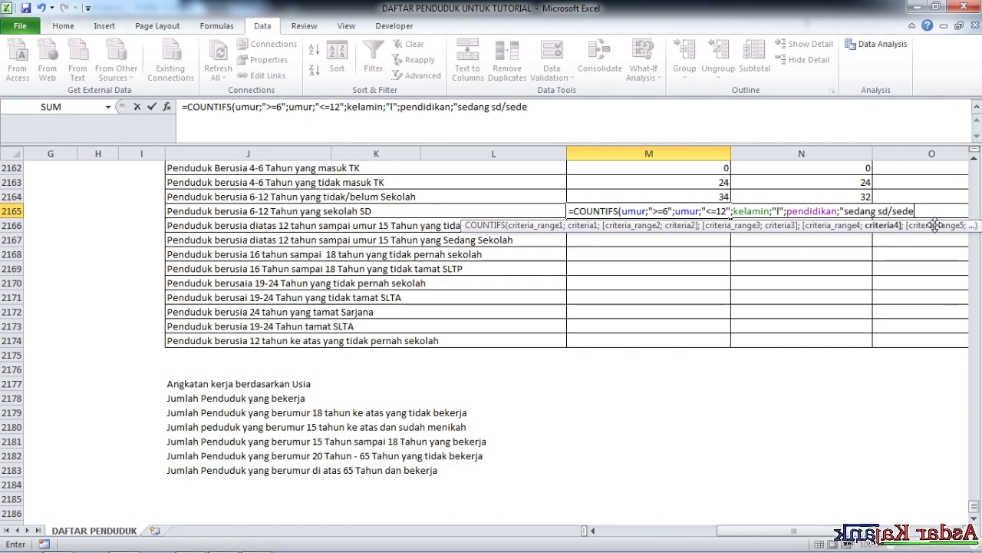
type("rajat")
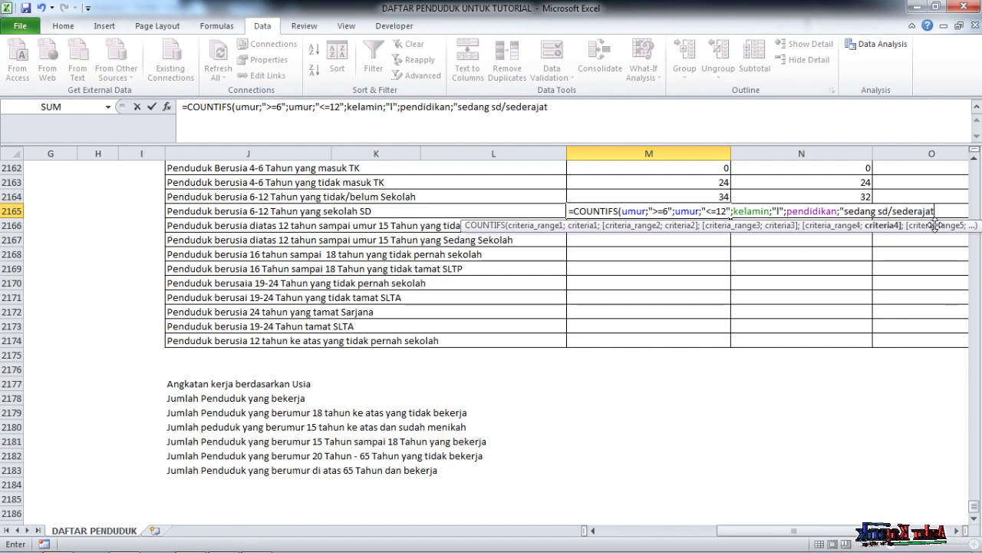
type("\")")
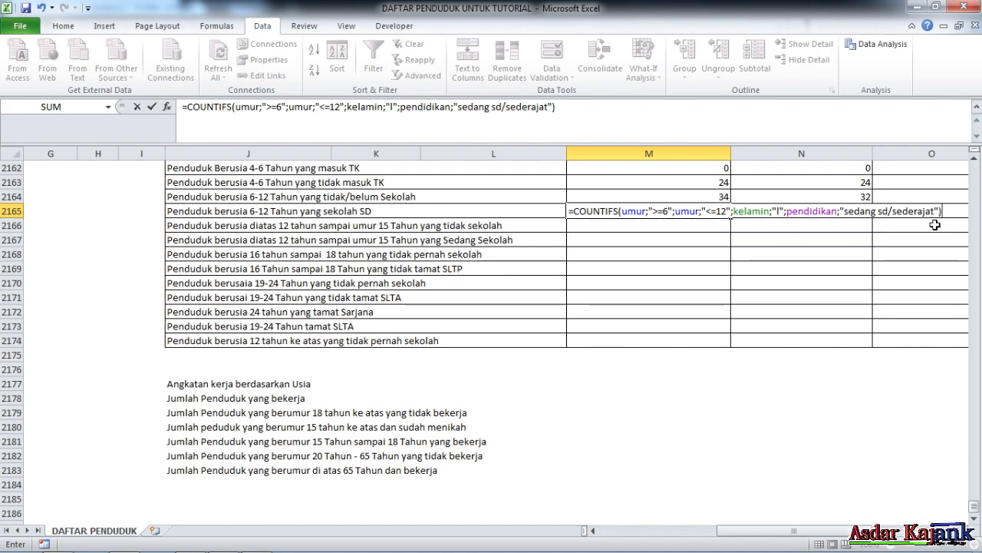
key("Return")
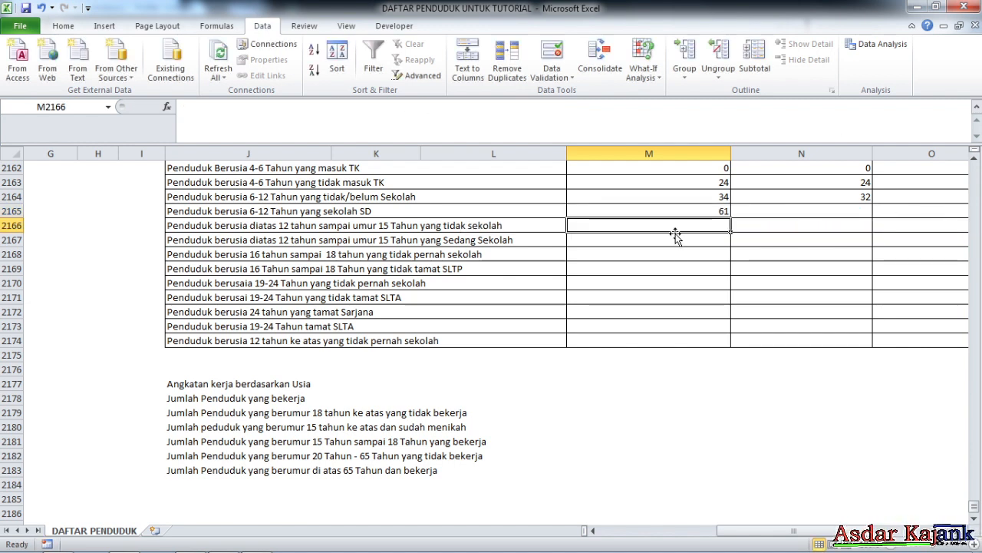
Fill the M2165 formula across to the Perempuan cell N2165 and change its kelamin criterion there to "p".
left_click(696, 209)
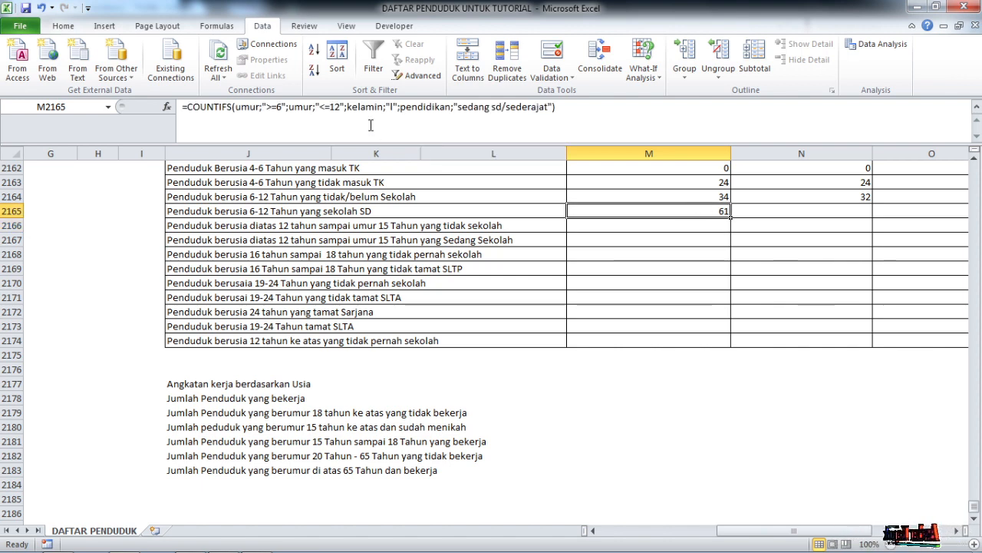
left_click_drag(730, 214, 827, 215)
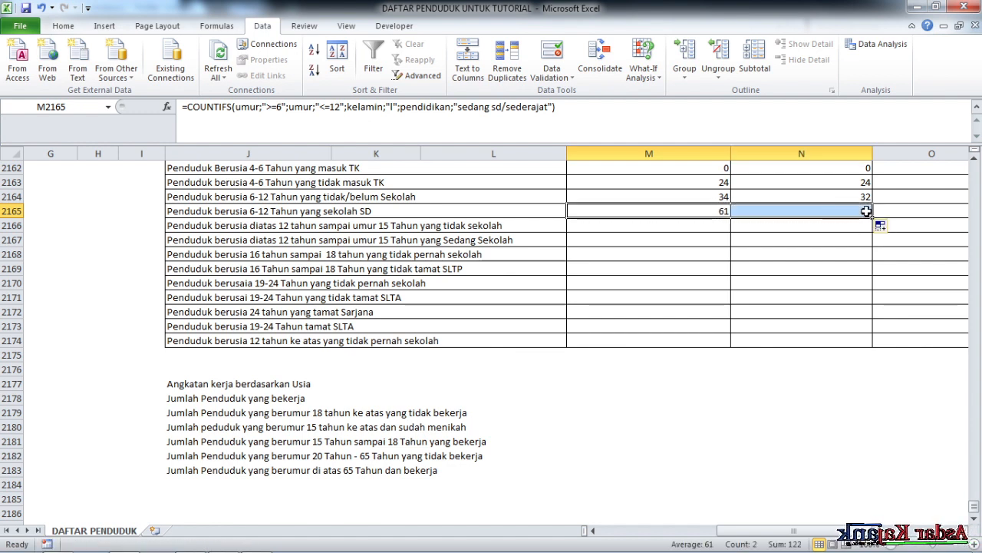
left_click(867, 211)
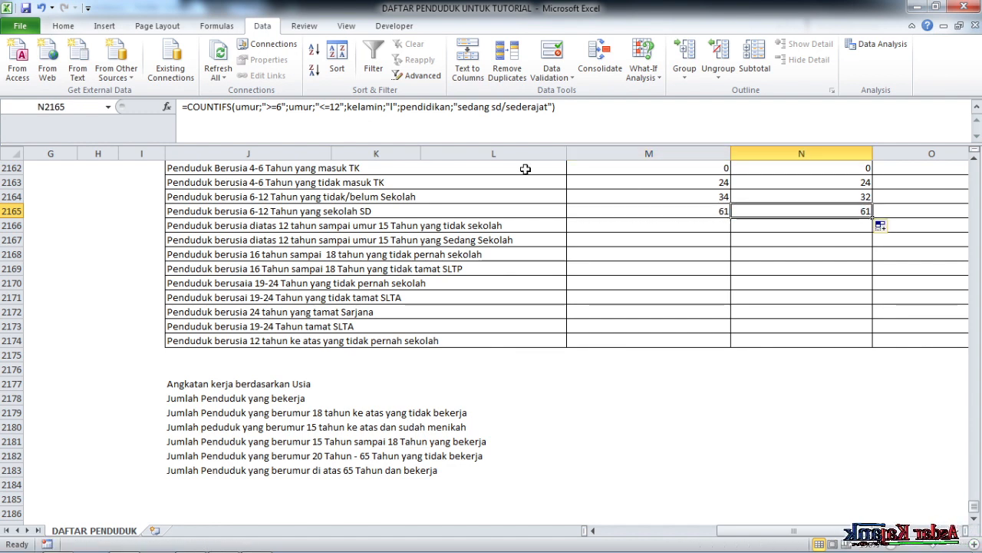
left_click(393, 108)
key("BackSpace")
type("p")
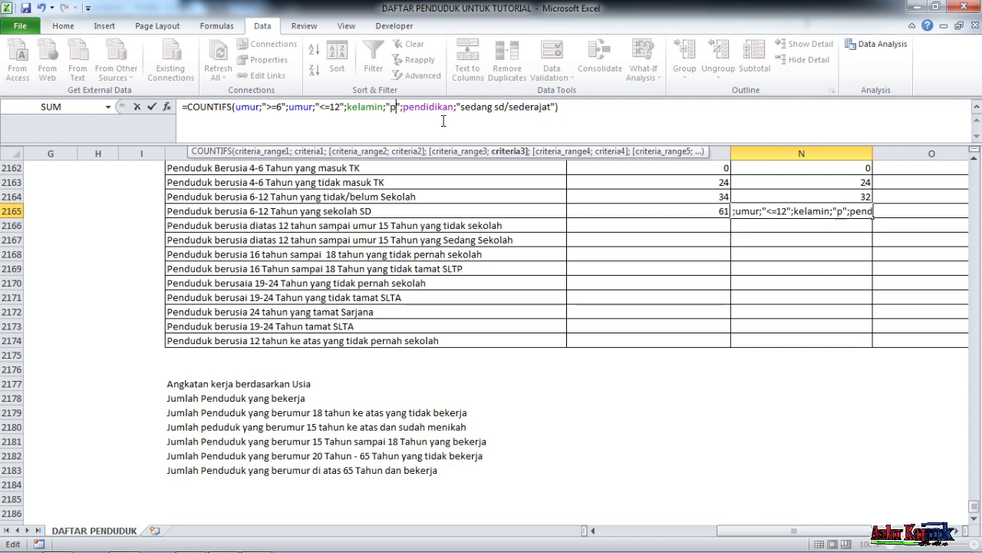
key("Return")
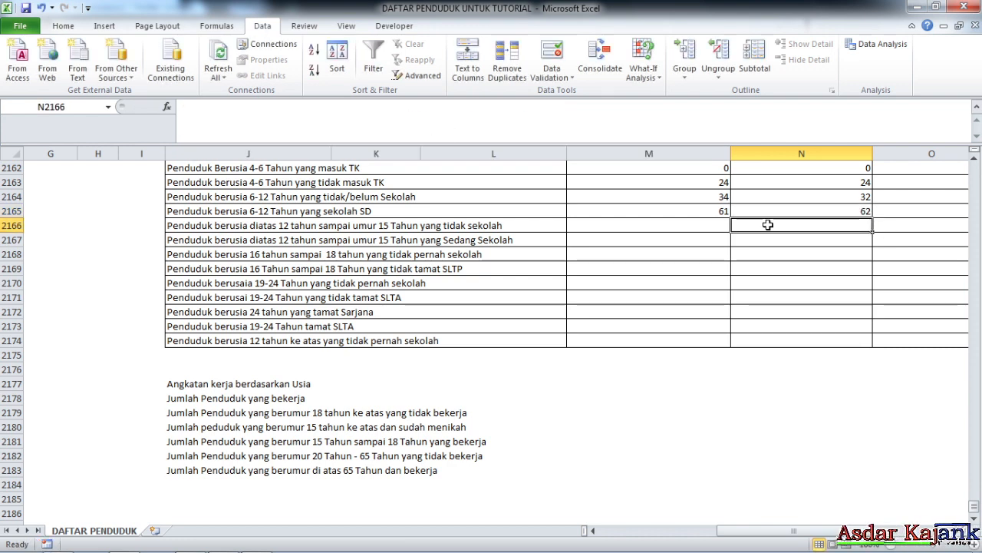
Check the formulas in M2165 and N2165 and select M2166, the first empty cell below them.
left_click(714, 211)
left_click(778, 201)
left_click(777, 210)
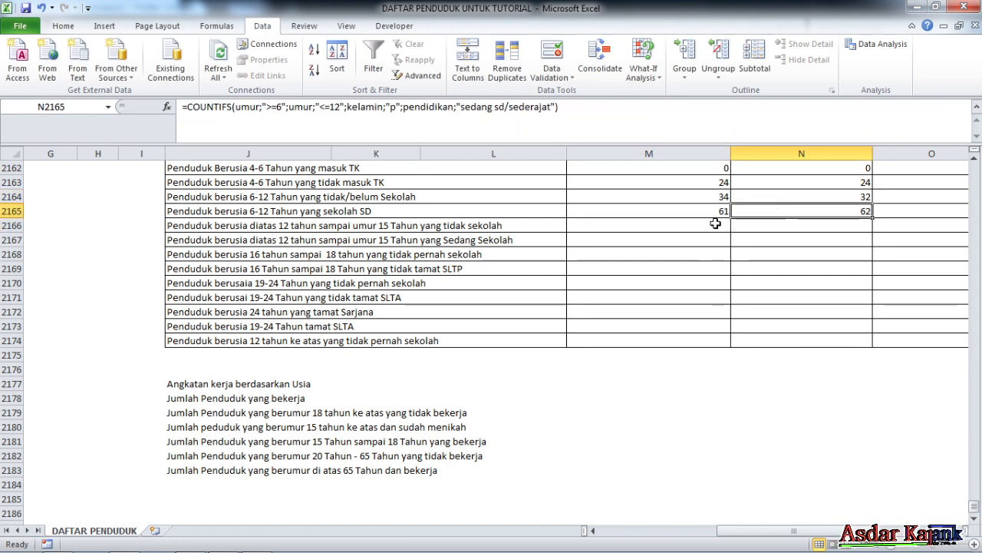
left_click(716, 223)
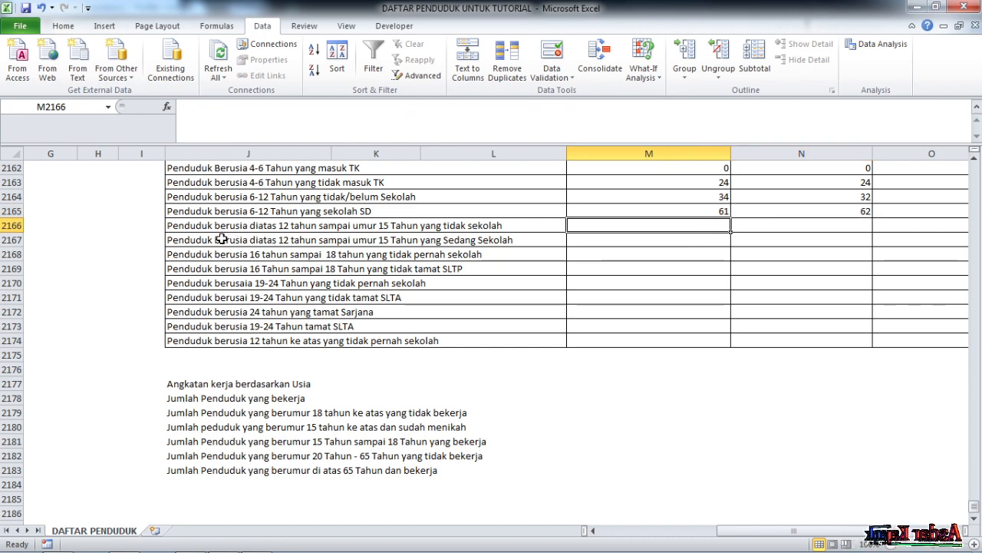
mouse_move(441, 548)
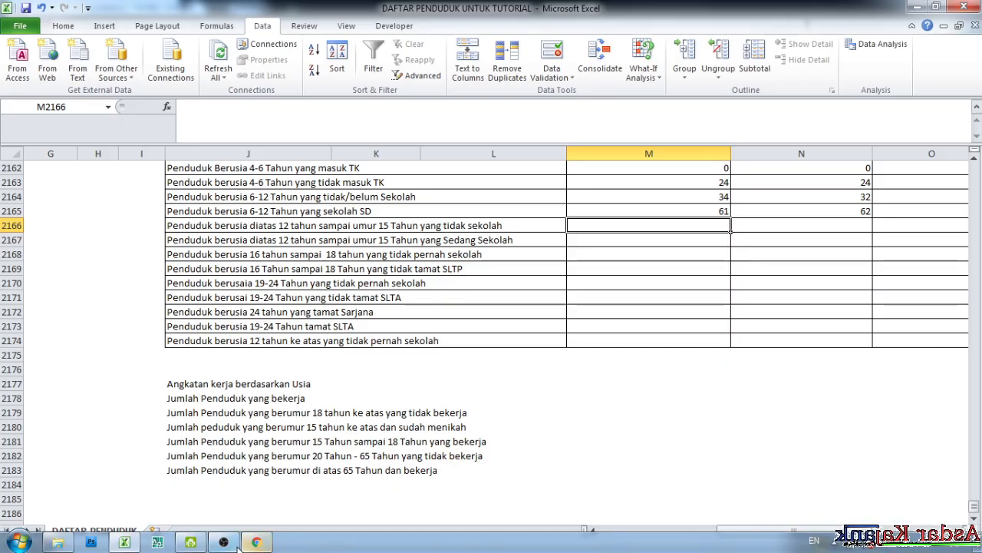
left_click(225, 543)
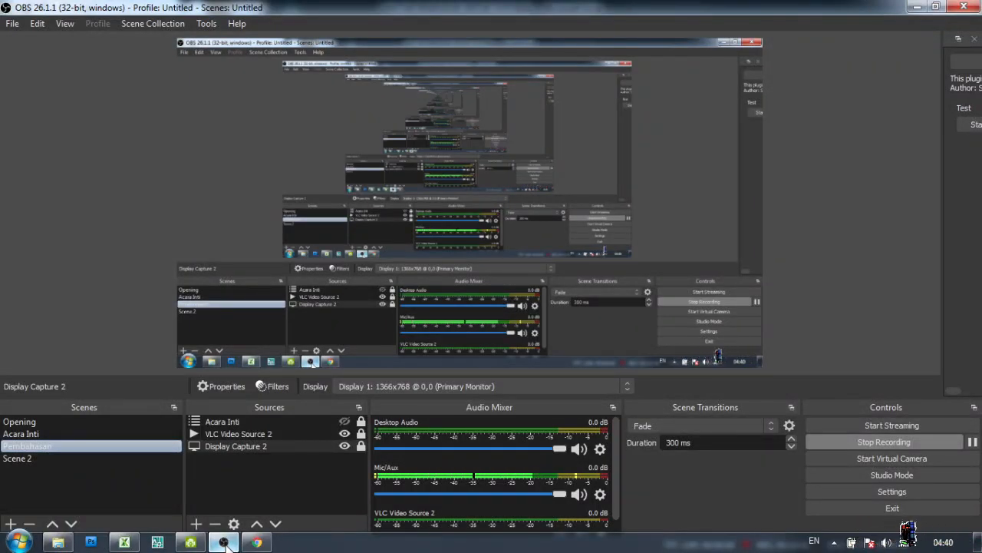
left_click(225, 543)
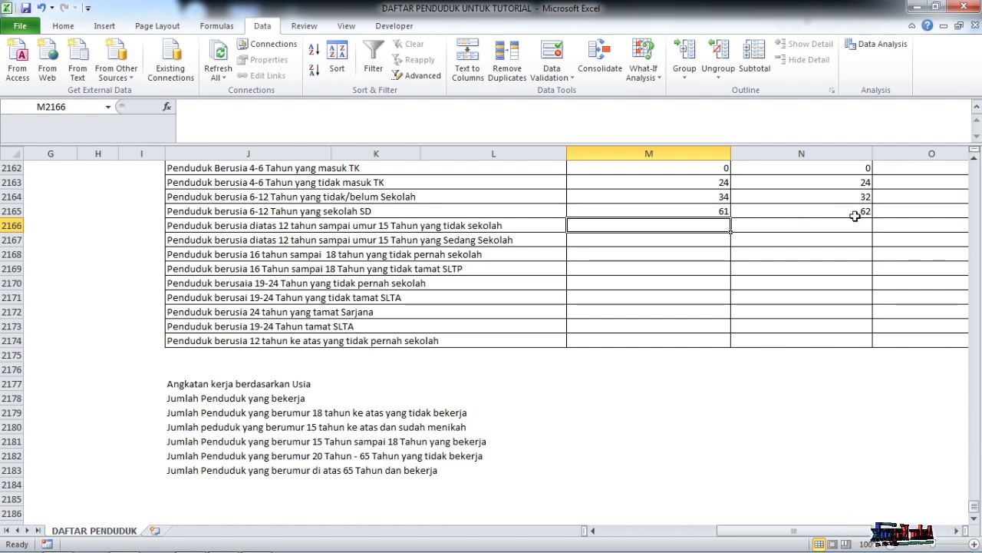
Start a COUNTIFS formula in M2166 with the umur range and the criterion ">12".
type("=")
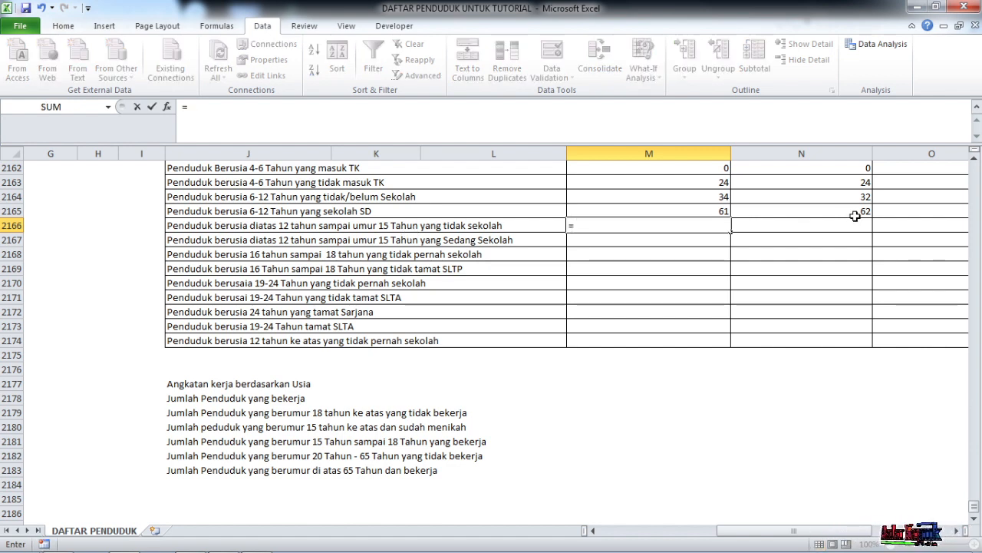
type("cou")
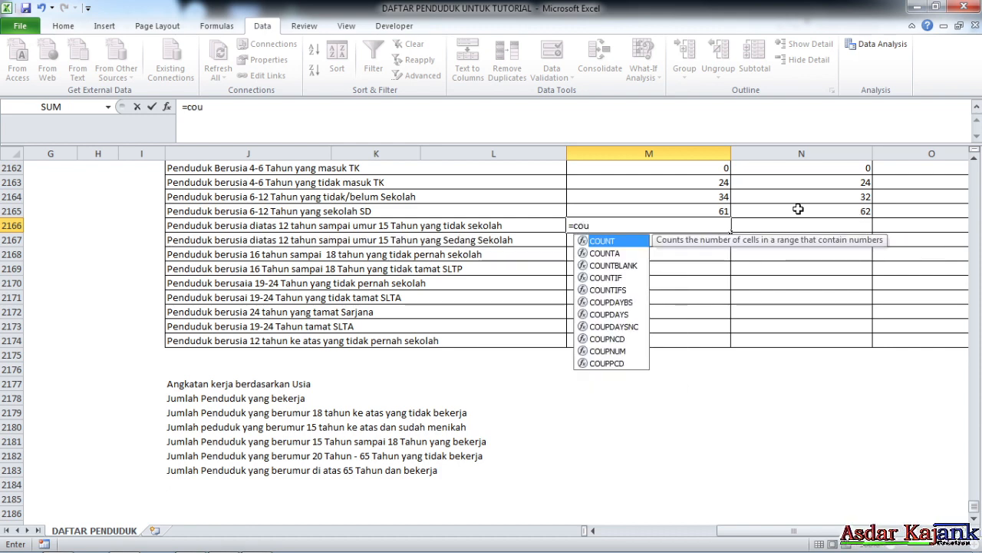
double_click(623, 290)
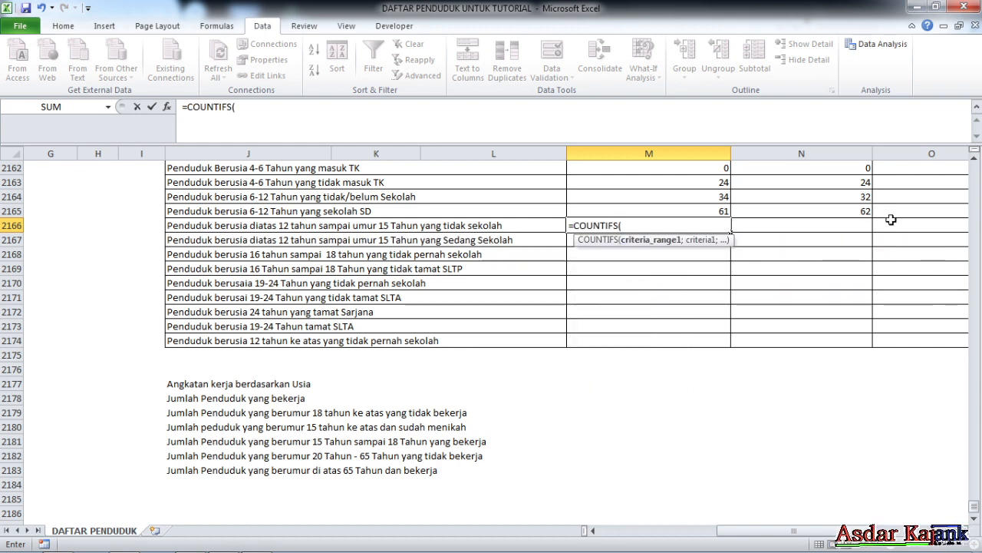
type("um")
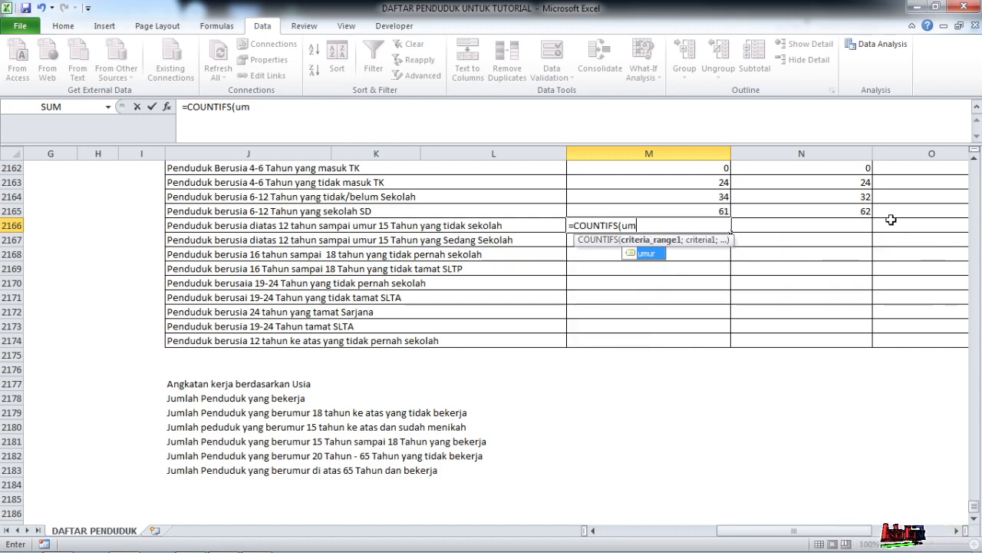
double_click(645, 254)
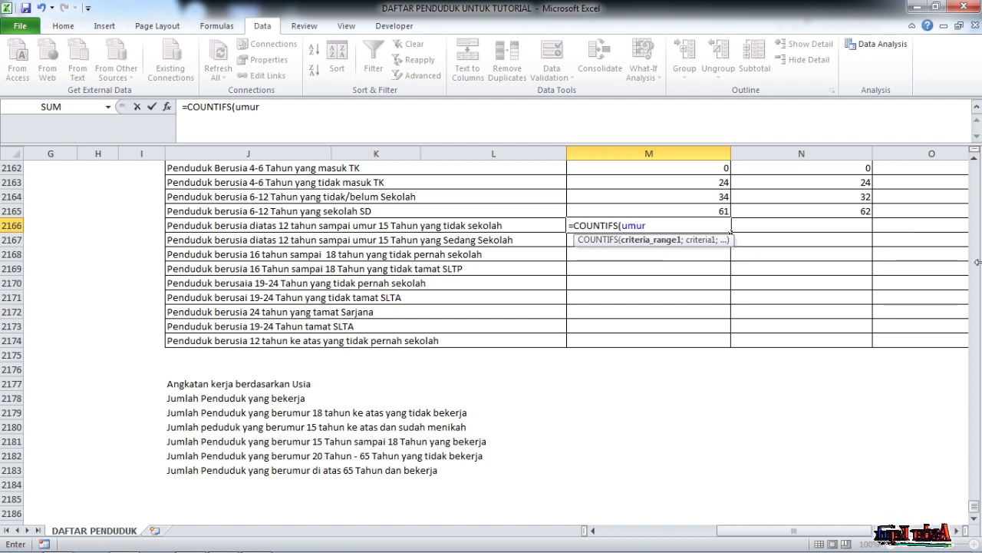
type(";\"")
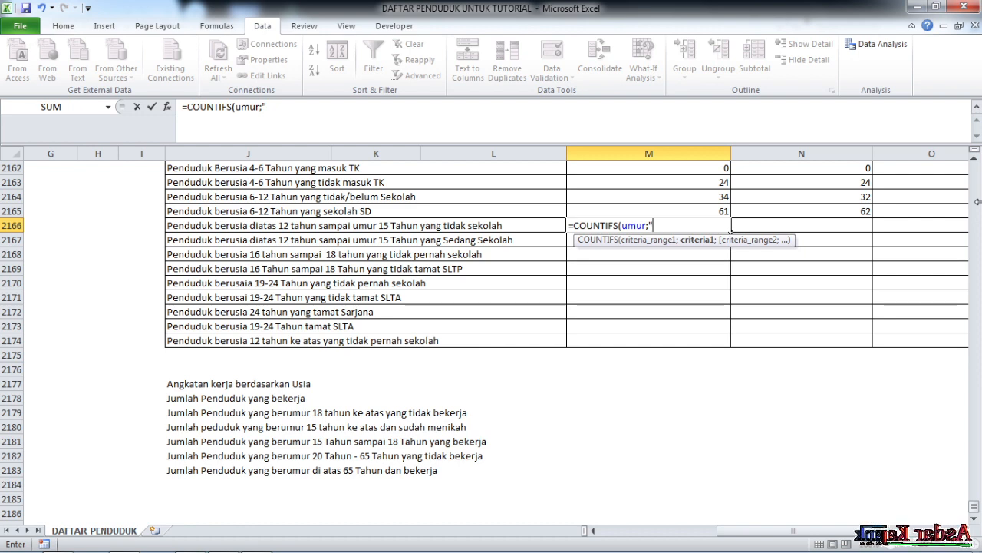
type(">12")
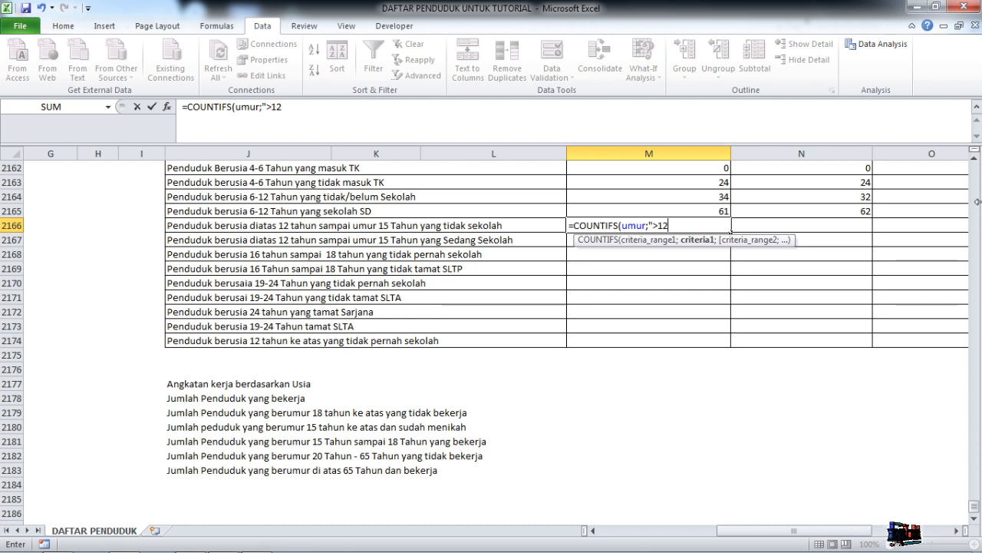
type("\";")
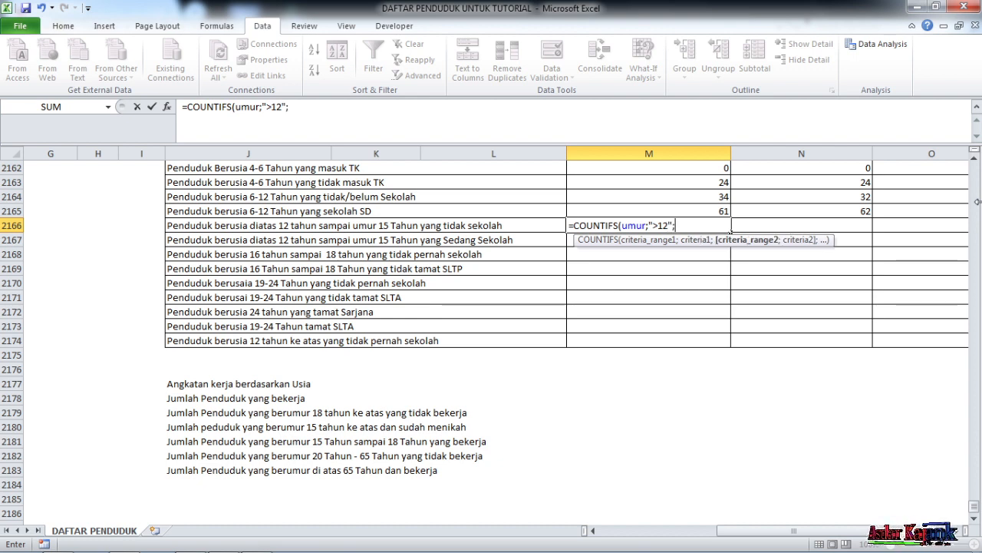
Add umur as the second criteria range of the M2166 formula with the criterion "<=15".
type("um")
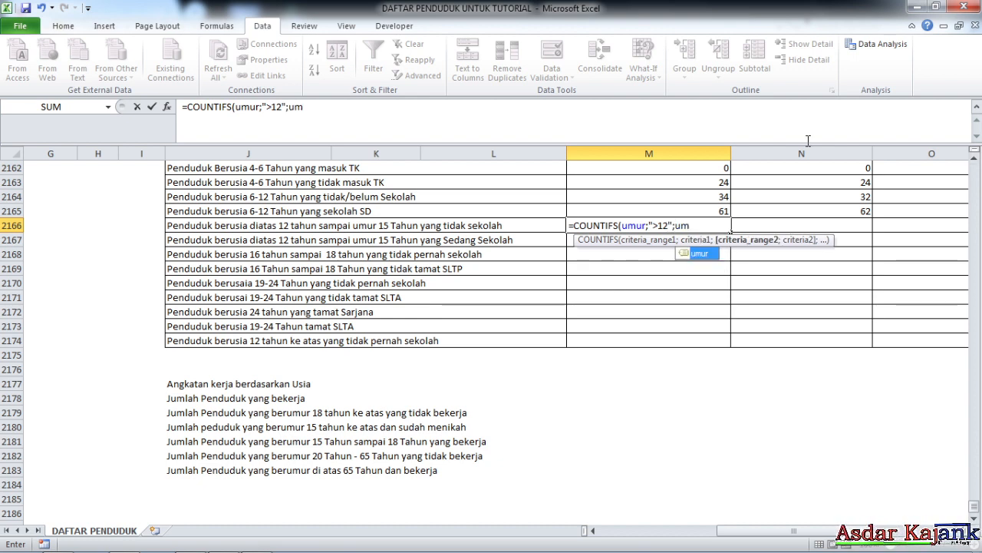
double_click(698, 252)
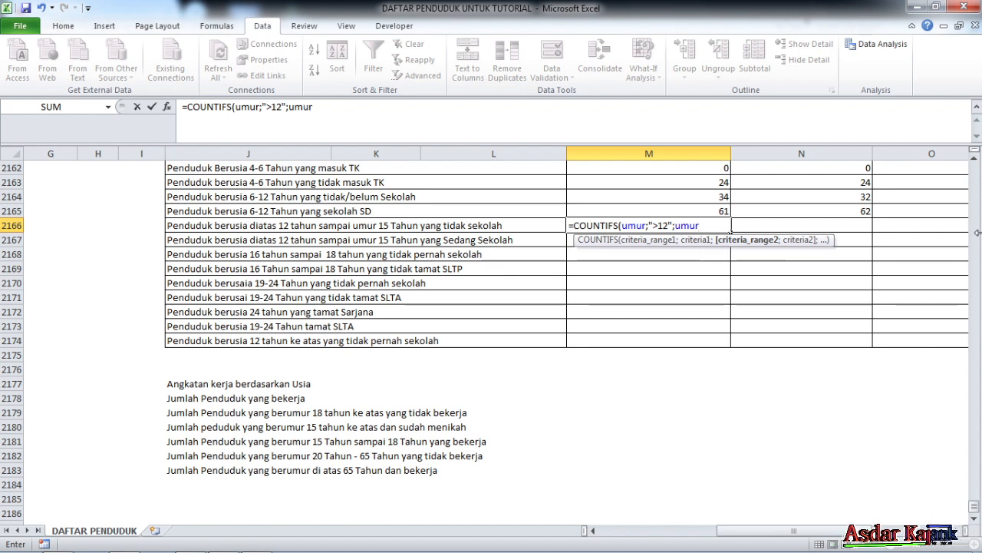
type(";\"")
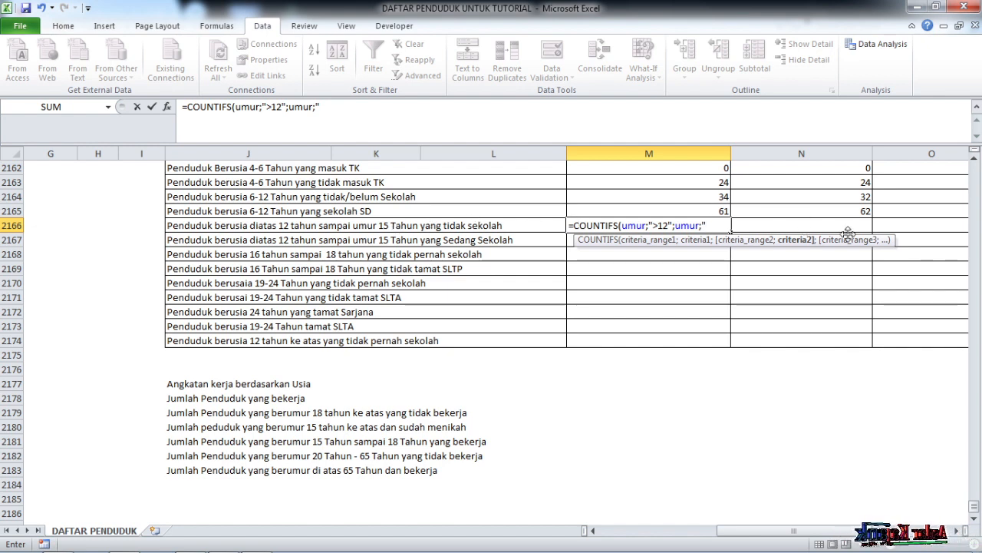
type("<=")
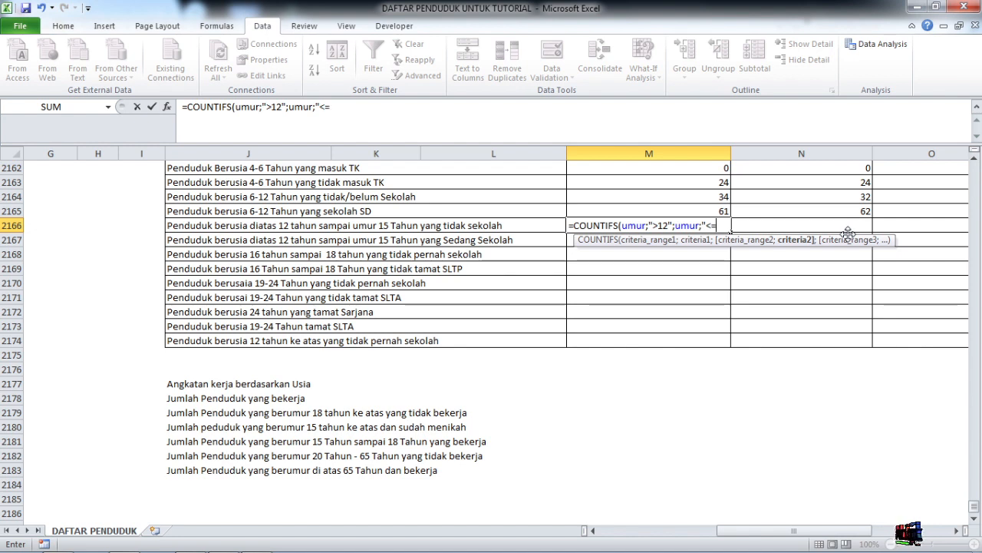
type("15")
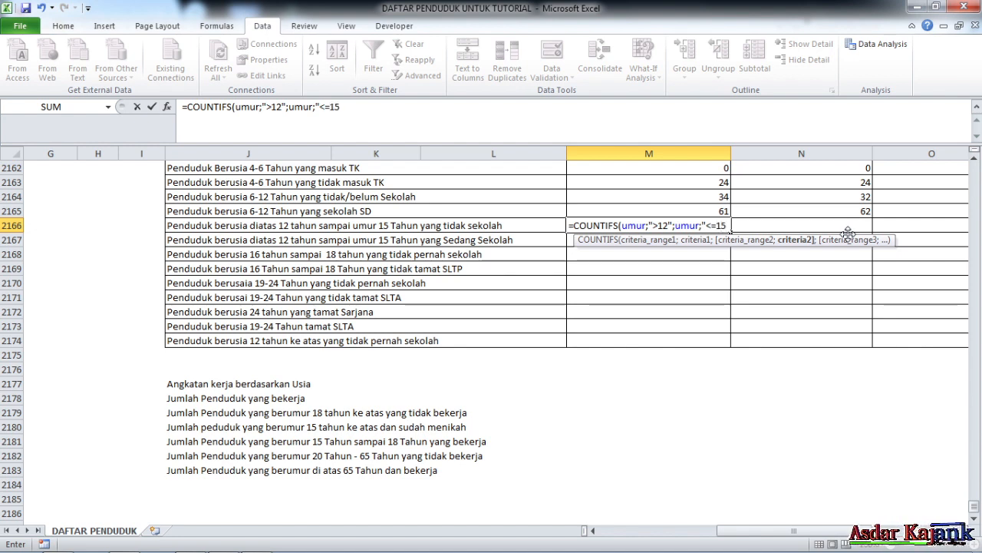
type("\";")
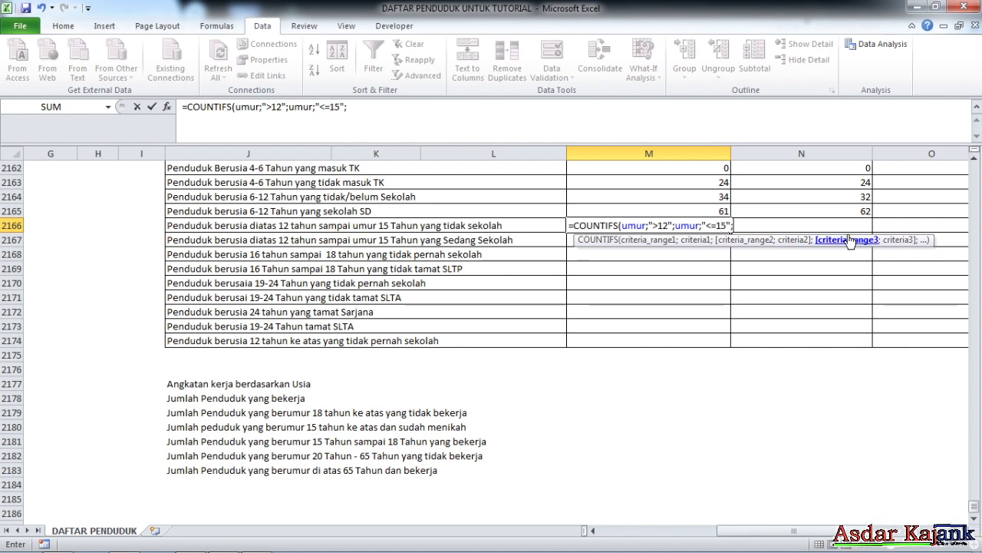
Add the kelamin range to the M2166 formula with the criterion "L".
type("kelamin")
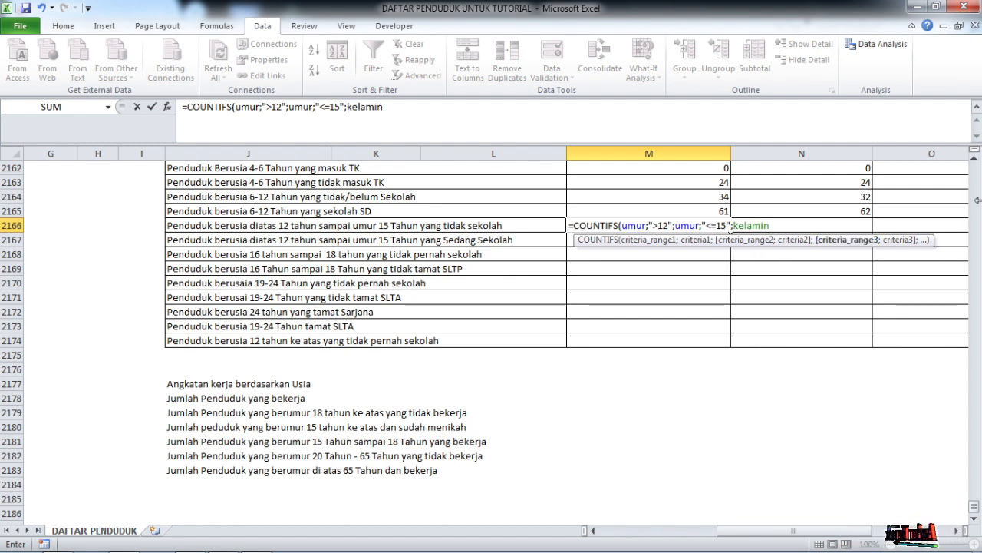
type(";\"")
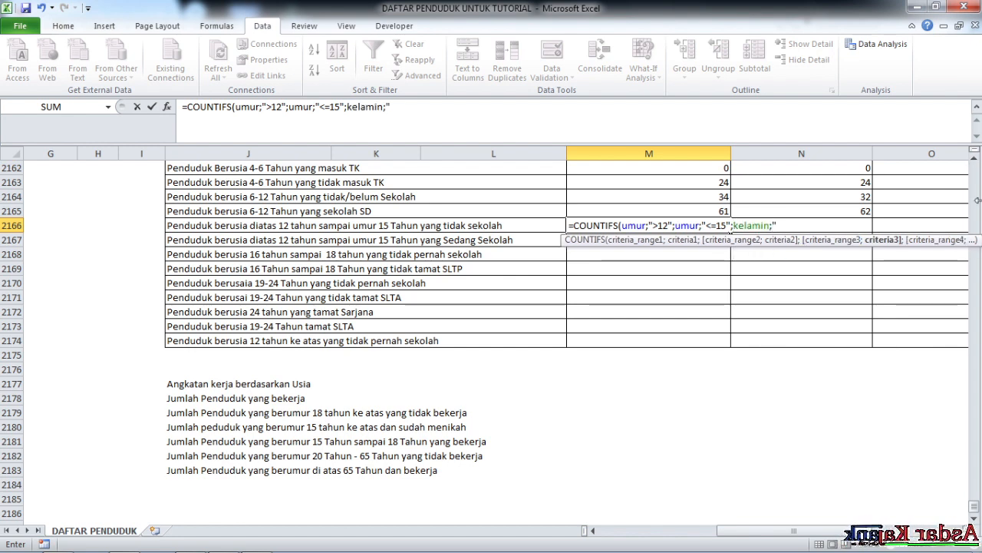
type("L")
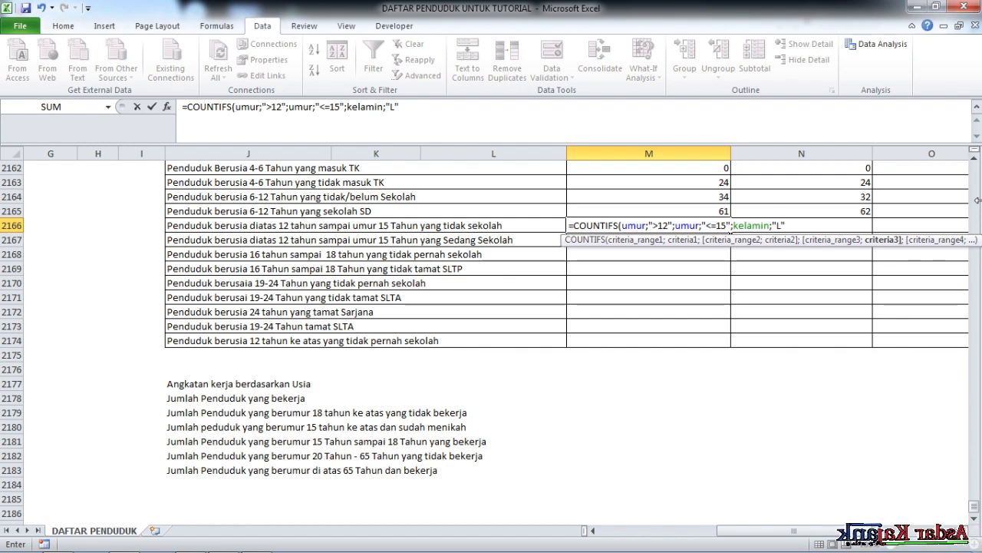
type("\";")
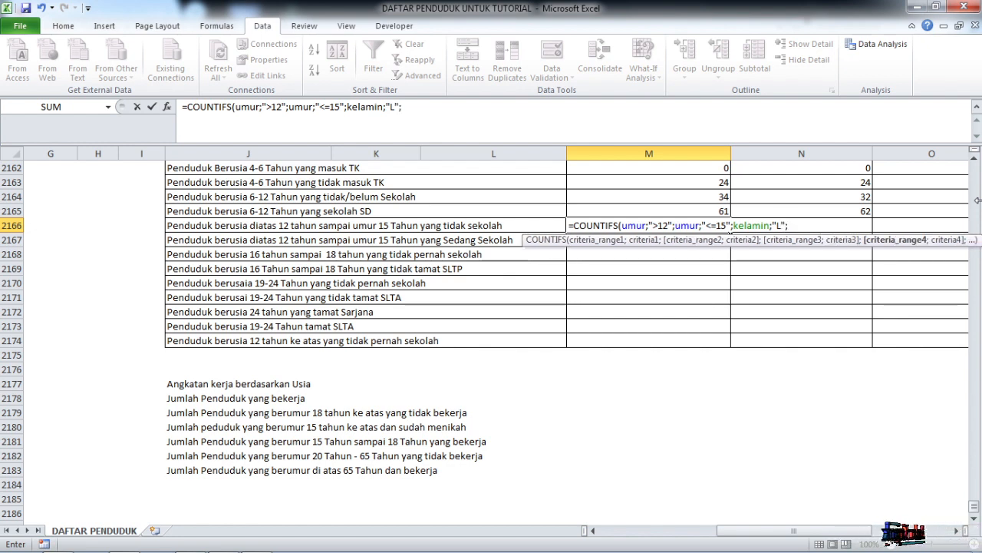
Add the pendidikan range to the M2166 formula with a criterion starting with "tidak pernah sej".
type("pend")
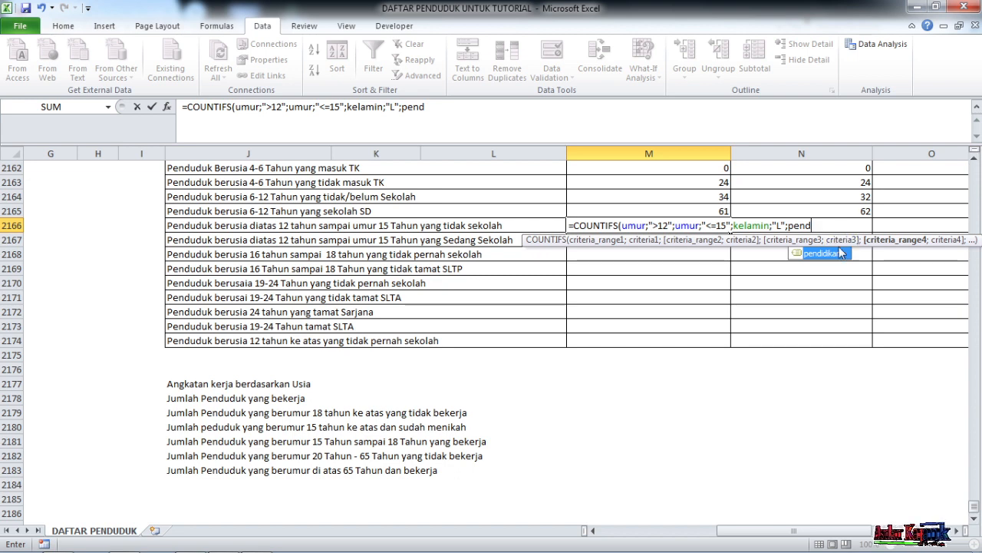
double_click(839, 253)
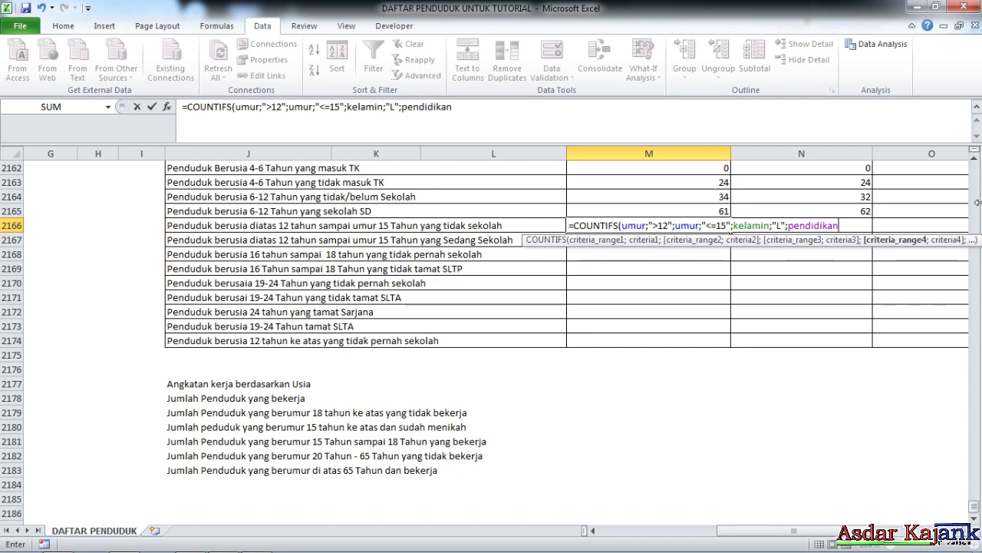
type(";\"")
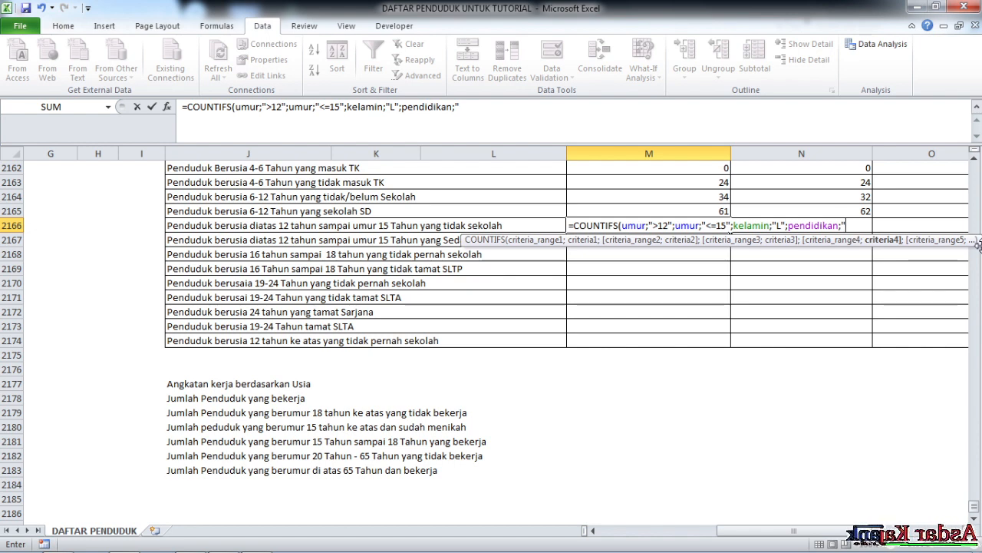
type("tidak")
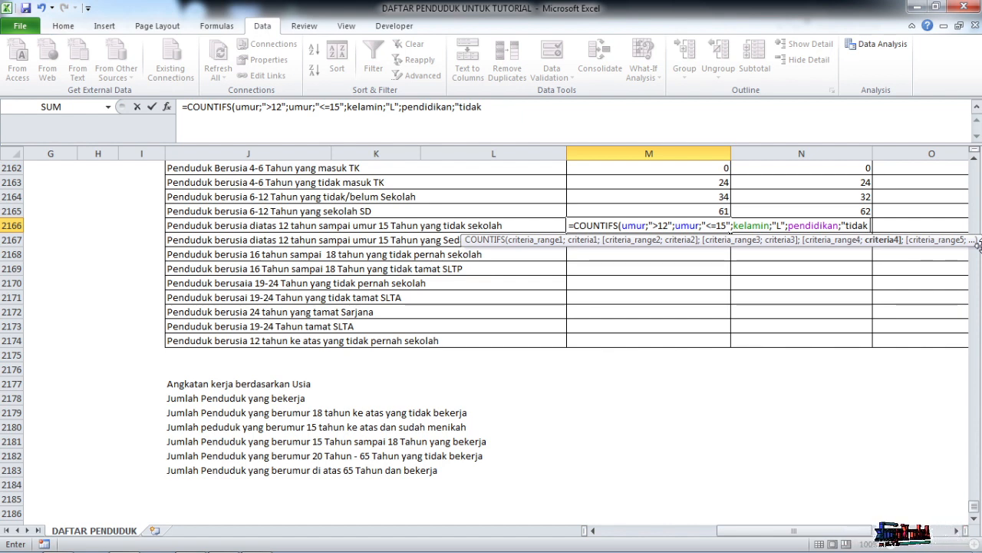
type(" per")
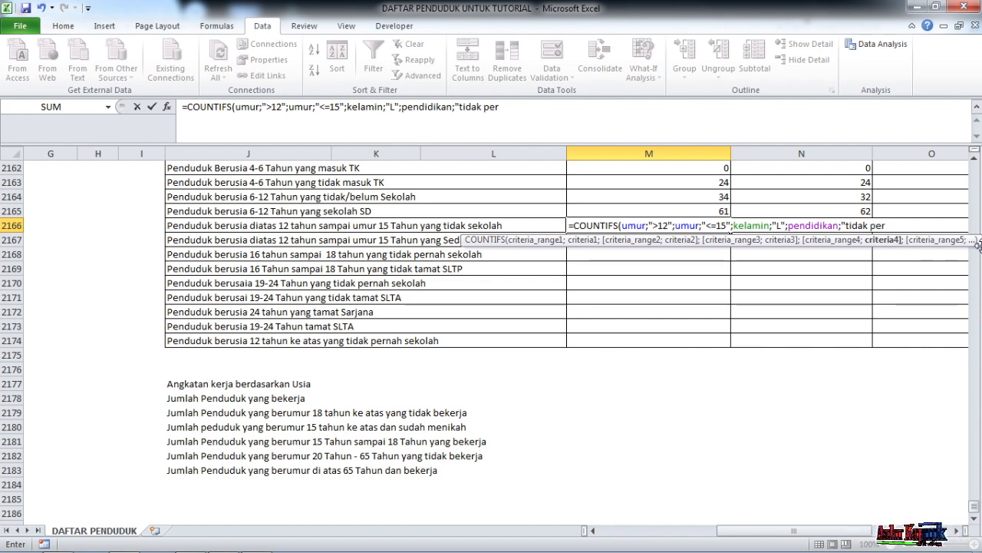
type("nah sej")
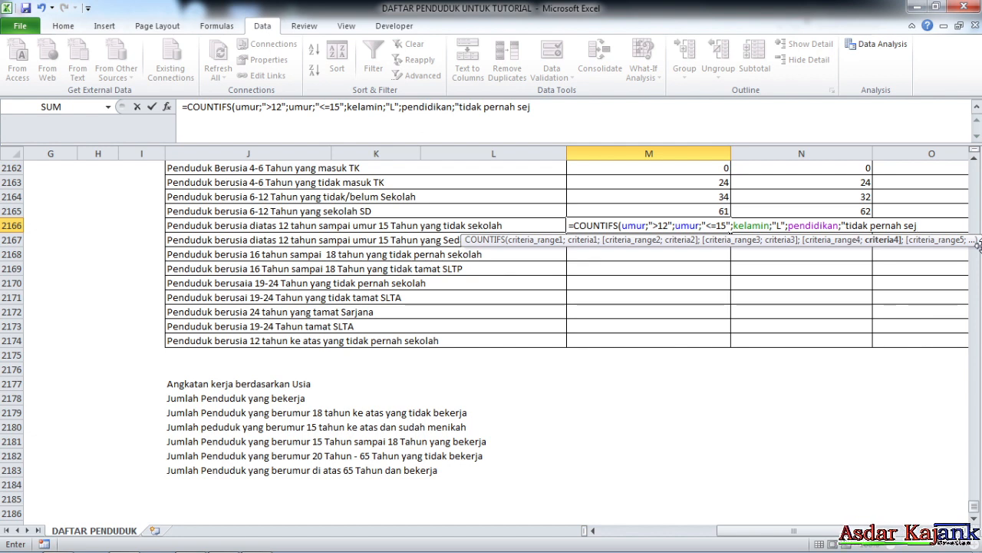
Finish the COUNTIFS formula in M2166 with the pendidikan criterion "tidak pernah sekolah".
key("BackSpace")
type("kolah")
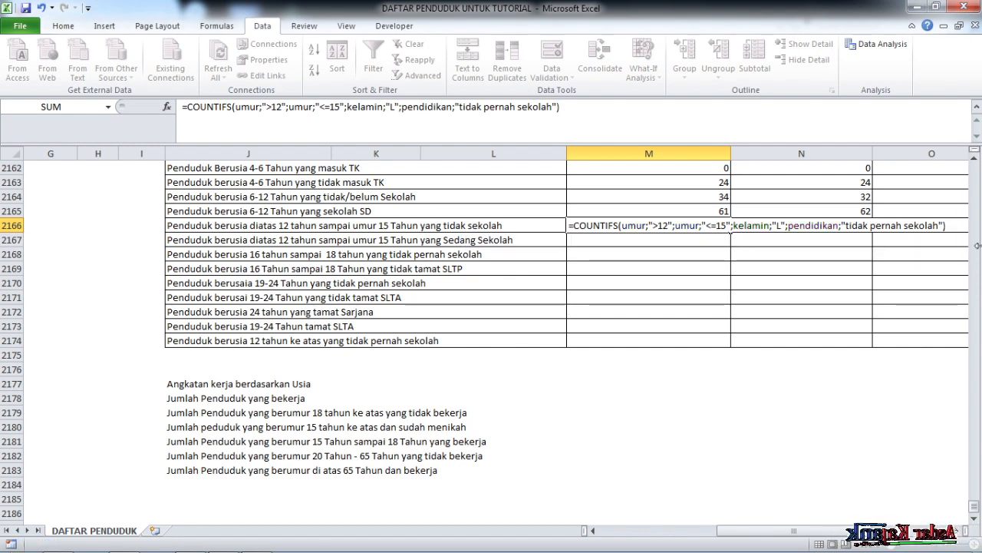
key("Return")
left_click(694, 225)
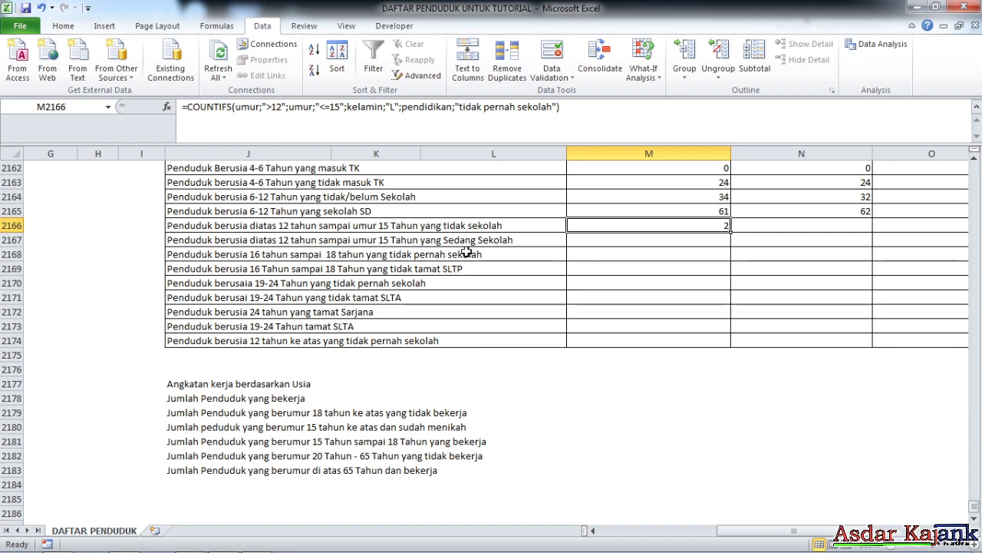
Append a copy of the existing COUNTIFS term to the formula in M2166, joined with a plus sign.
left_click(451, 227)
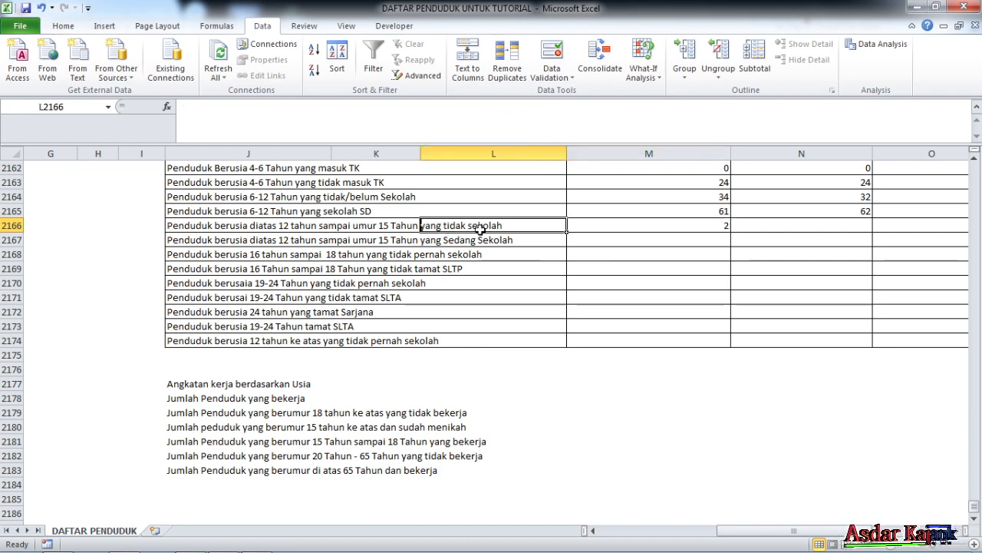
left_click(631, 229)
left_click(571, 112)
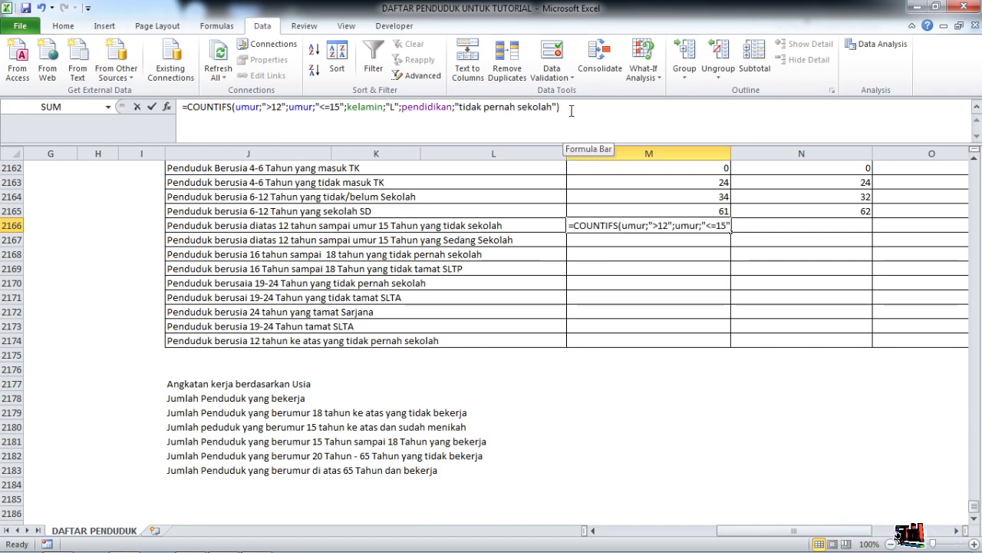
left_click_drag(571, 111, 189, 108)
key("ctrl+c")
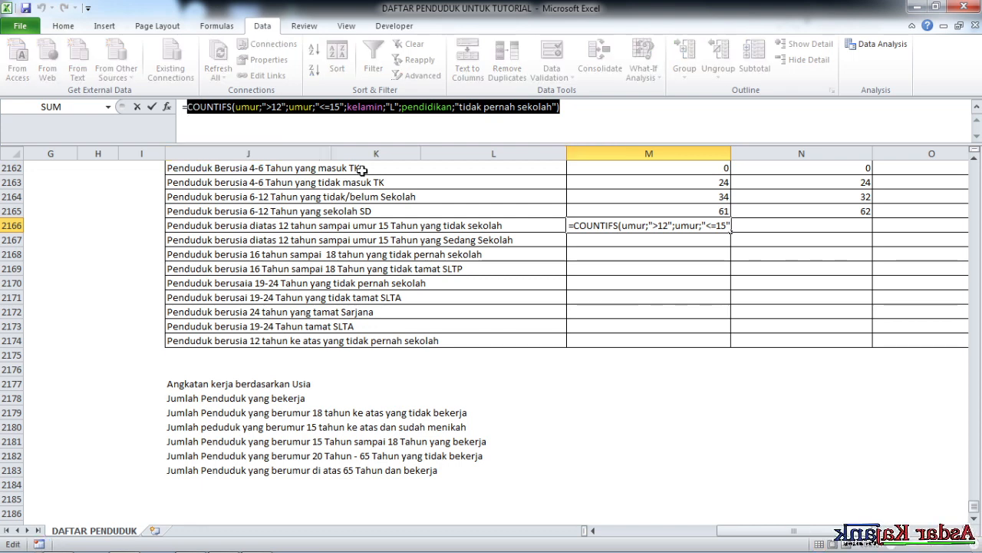
left_click(586, 109)
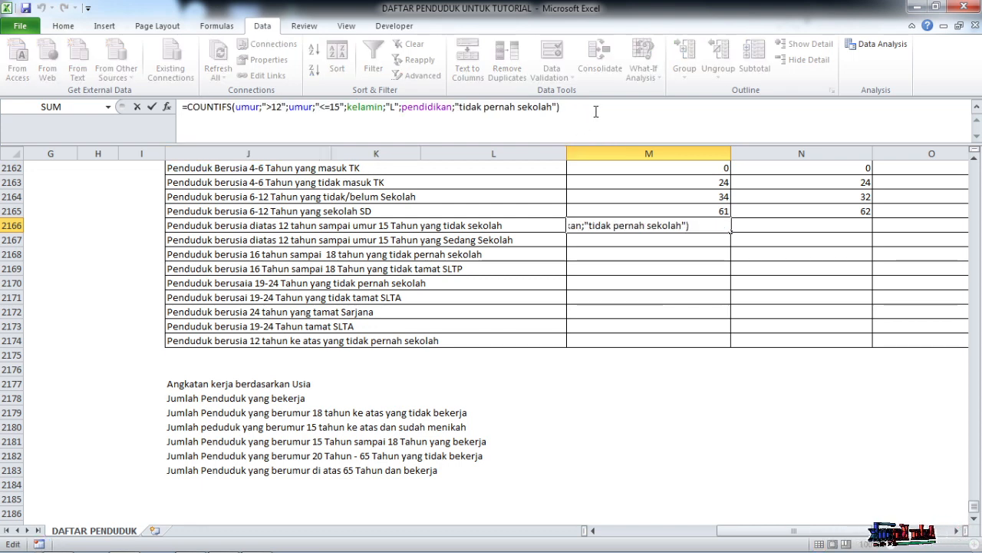
type("+")
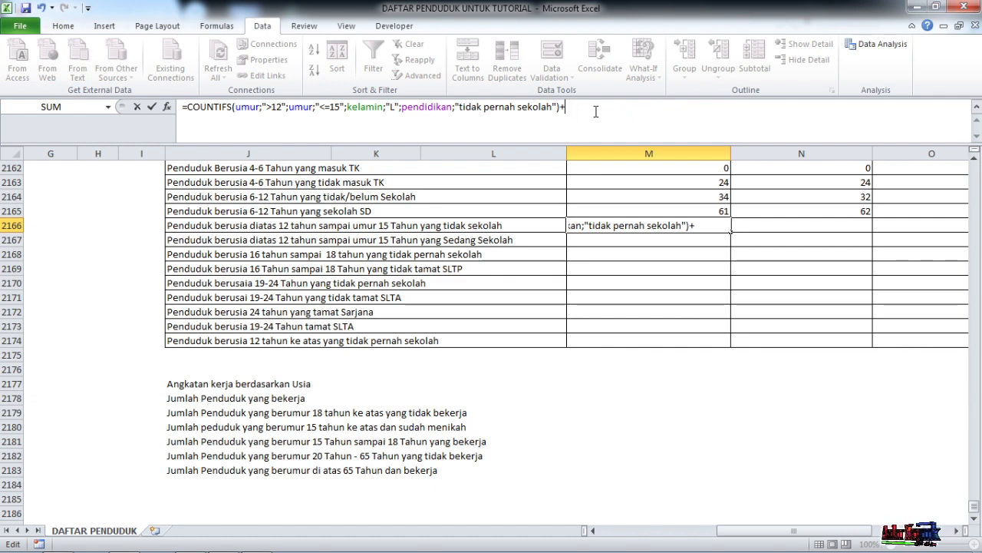
key("ctrl+v")
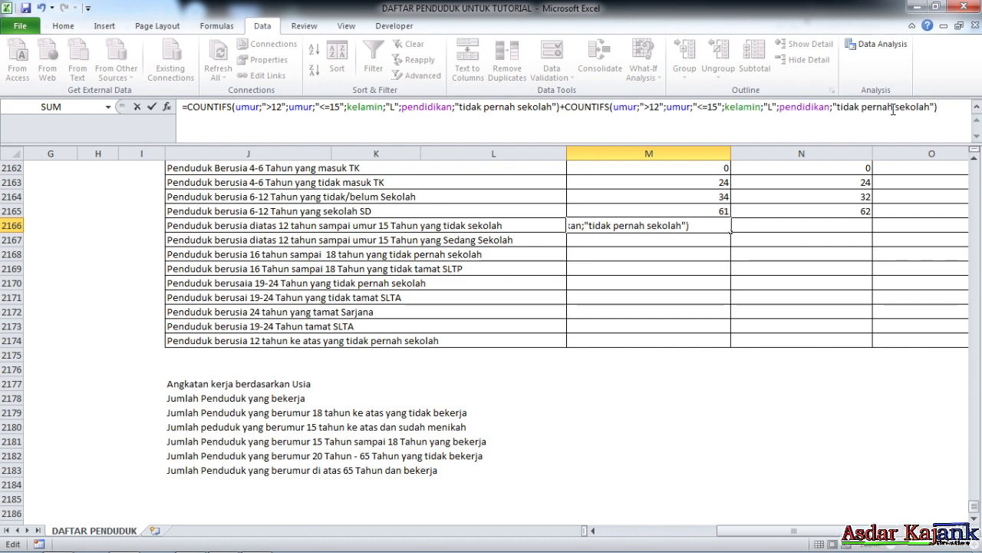
Change the pendidikan criterion in the second COUNTIFS term of M2166 to "tidak/belum sekolah".
left_click(860, 108)
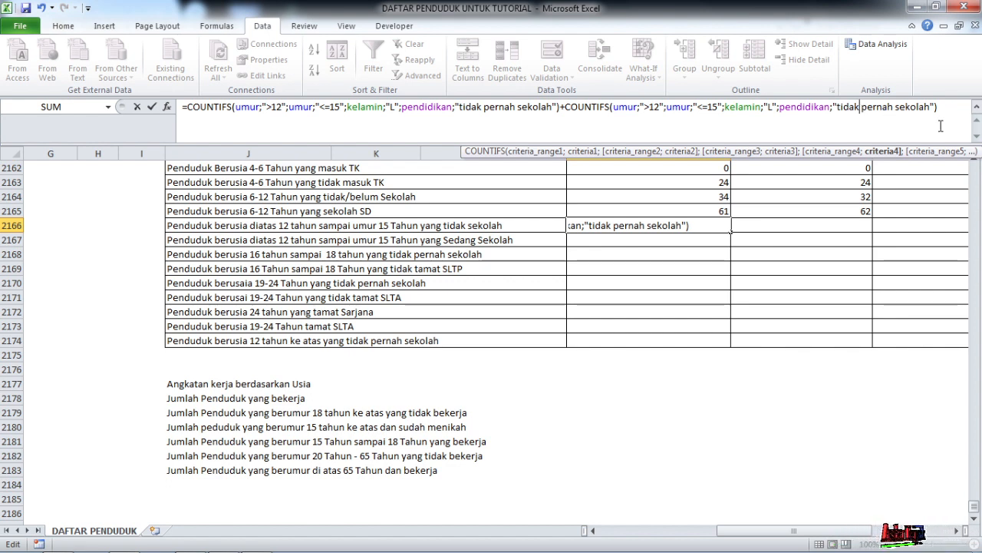
left_click(892, 107)
key("BackSpace")
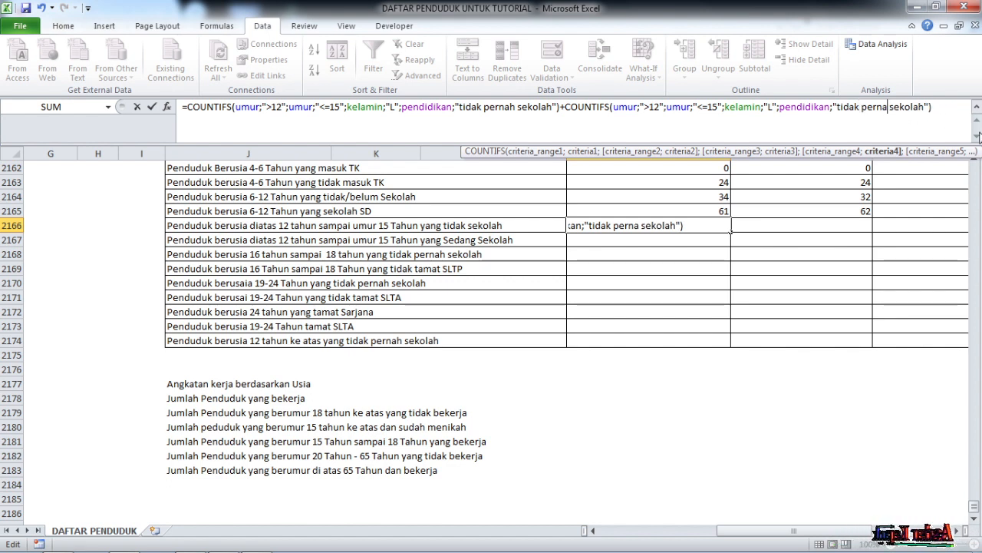
key("BackSpace")
key("BackSpace")
key("BackSpace")
key("BackSpace")
key("BackSpace")
key("BackSpace")
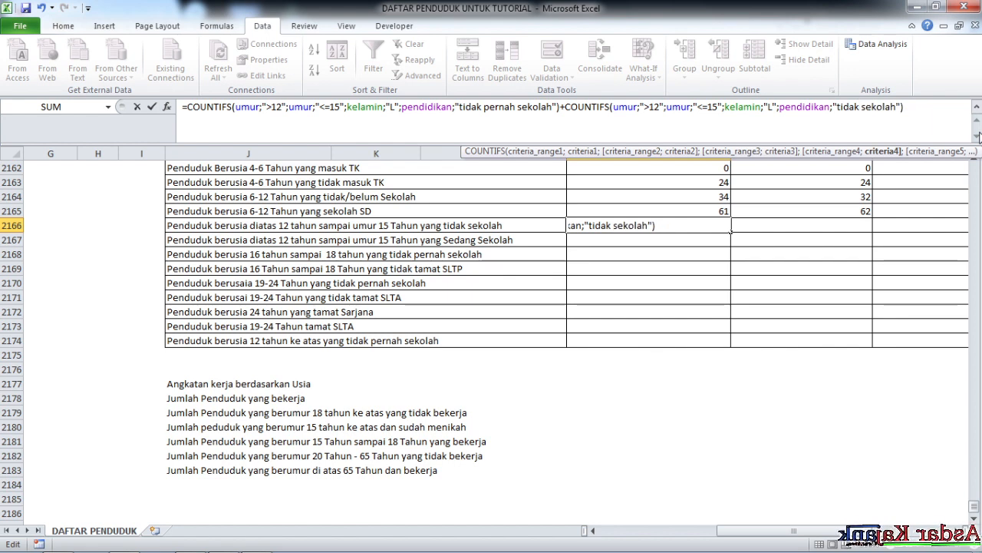
type("/bel")
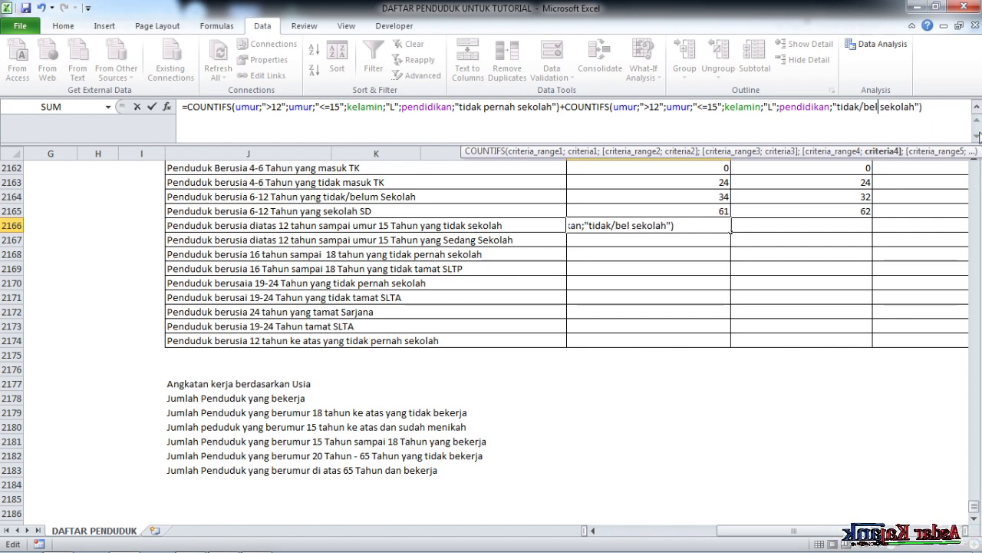
type("um")
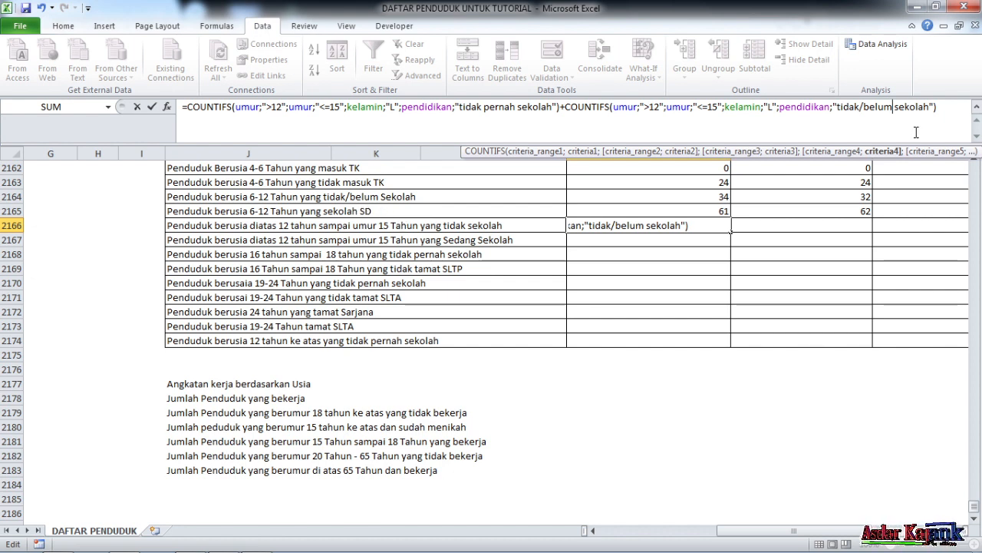
Add a third COUNTIFS term to M2166's formula with the pendidikan criterion "belum masuk tk/kelompok bermain".
left_click(952, 113)
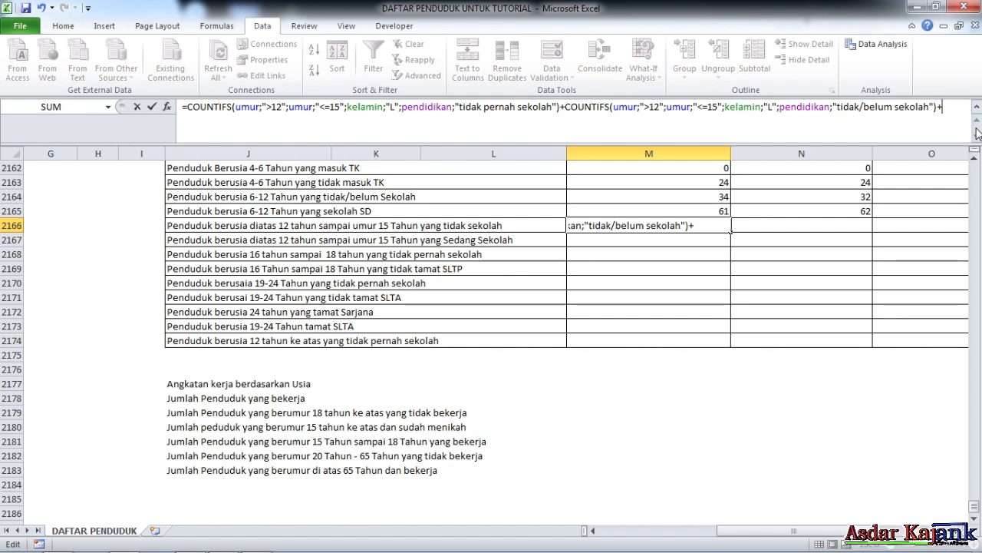
key("ctrl+v")
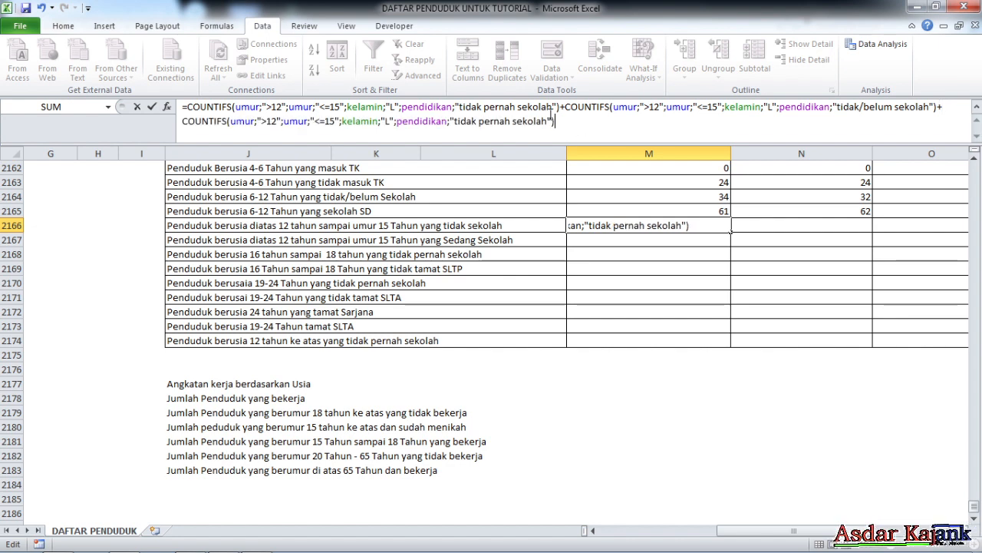
left_click_drag(548, 121, 455, 123)
type("belu")
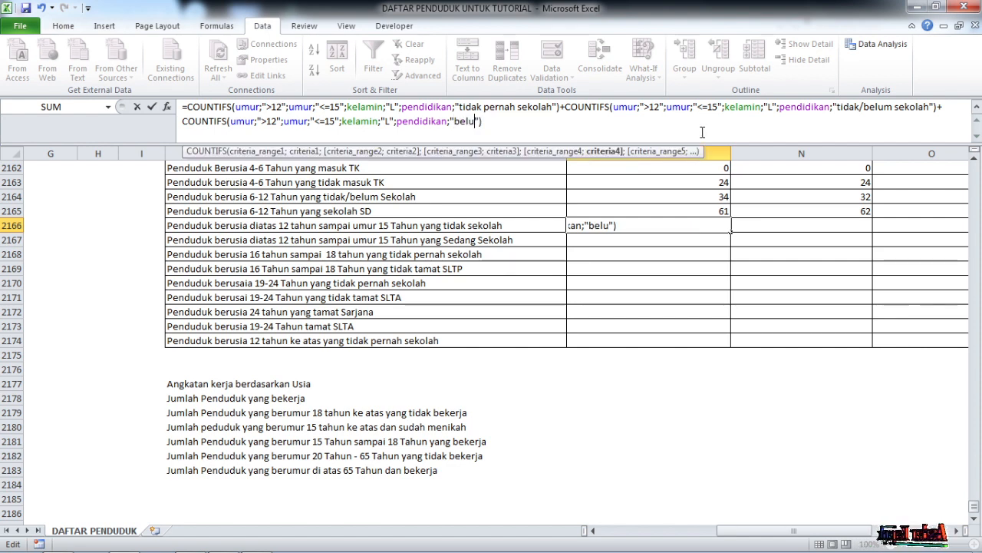
type("m masuk ")
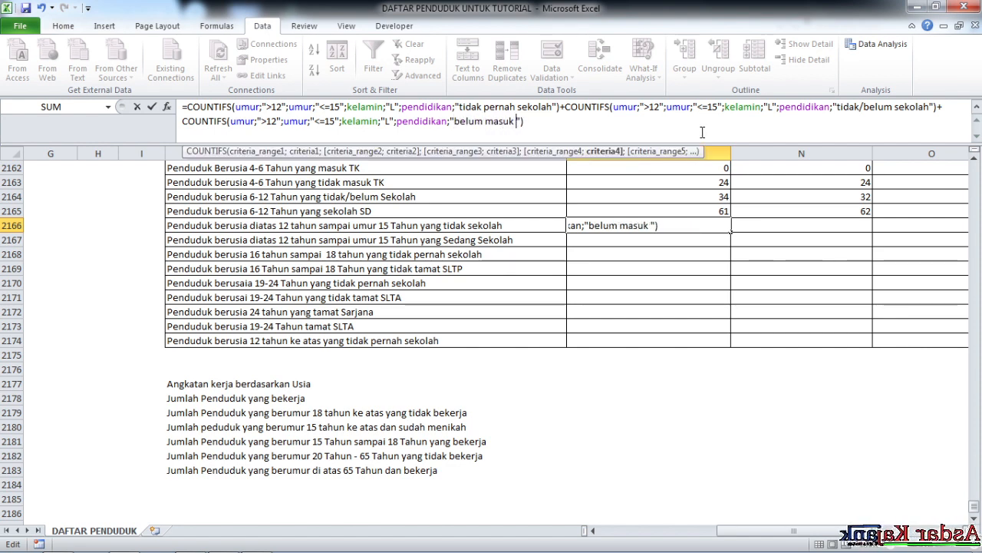
type("tk/kelo")
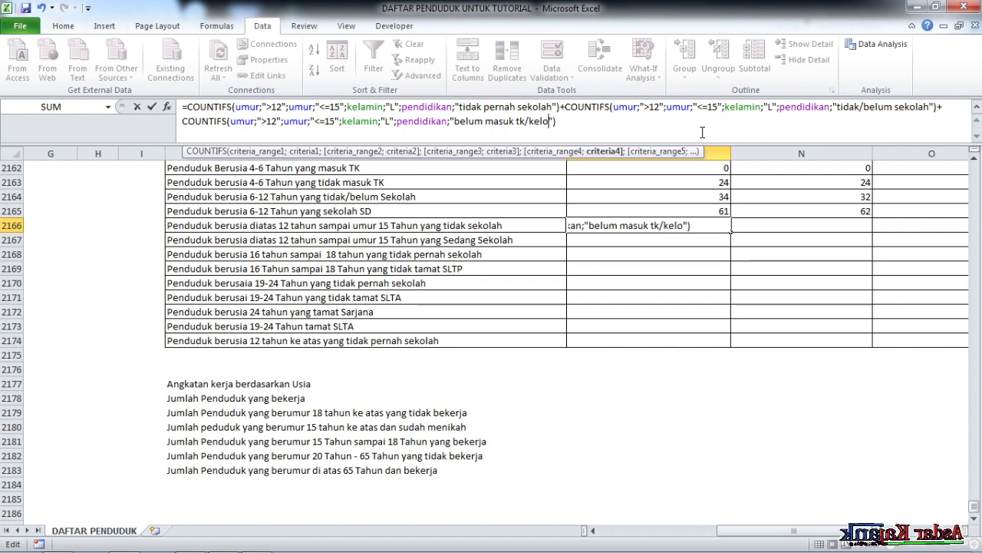
type("mpok")
key("BackSpace")
key("BackSpace")
key("BackSpace")
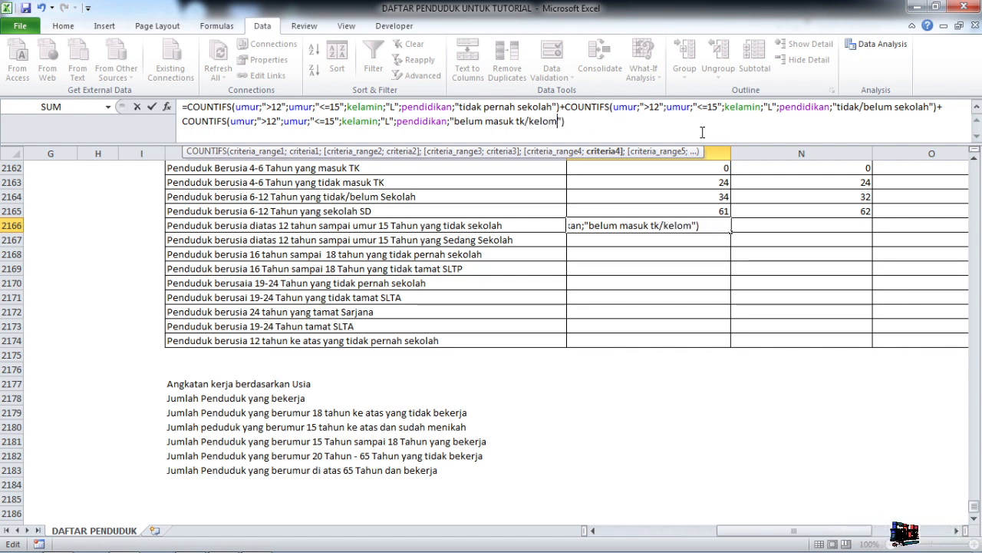
type("pokk bd")
key("BackSpace")
key("BackSpace")
key("BackSpace")
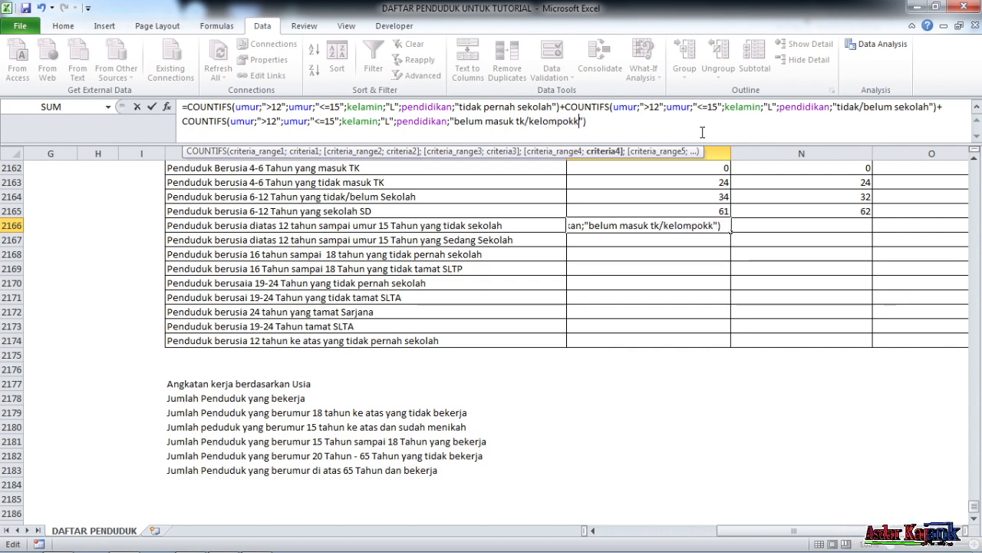
key("BackSpace")
type("bermain")
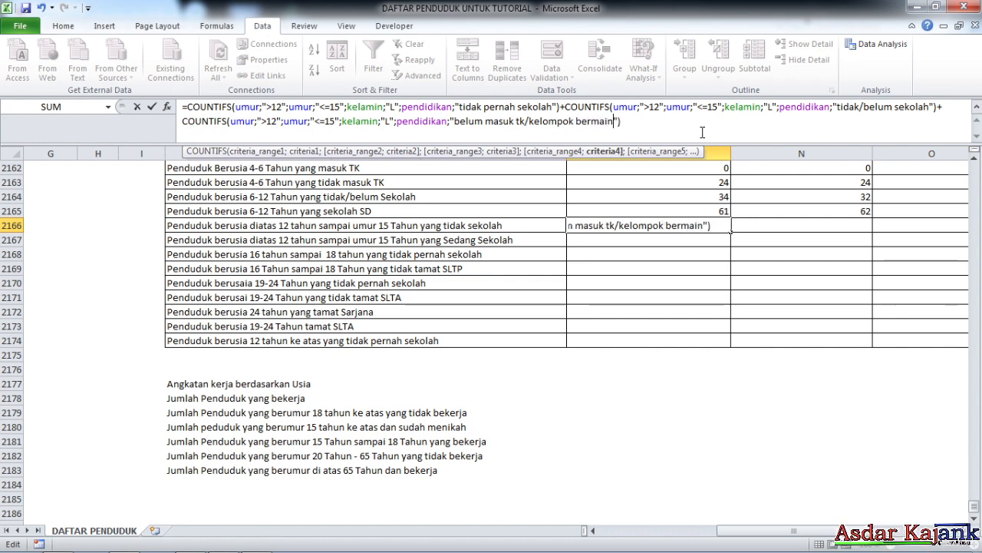
key("Return")
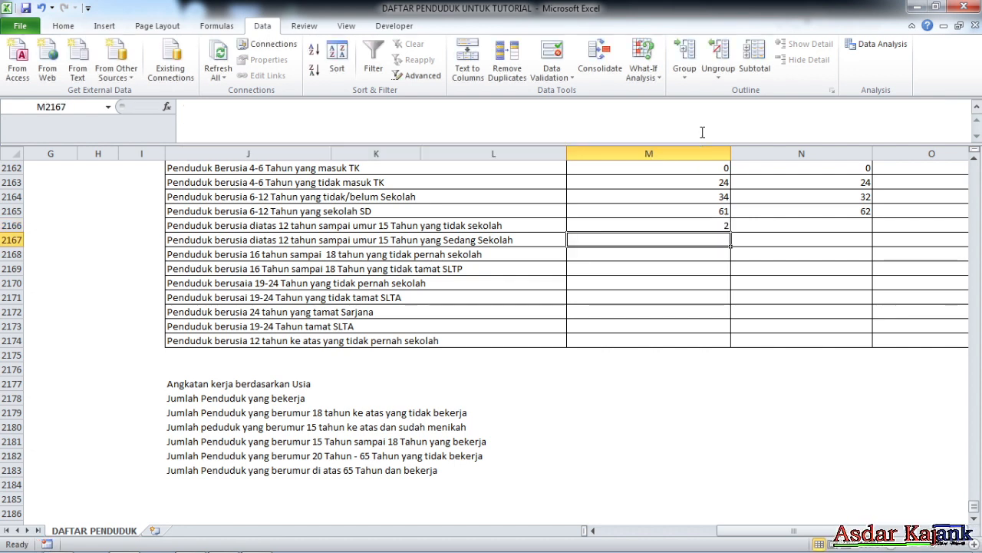
Fill the formula from M2166 across into N2166.
left_click(679, 225)
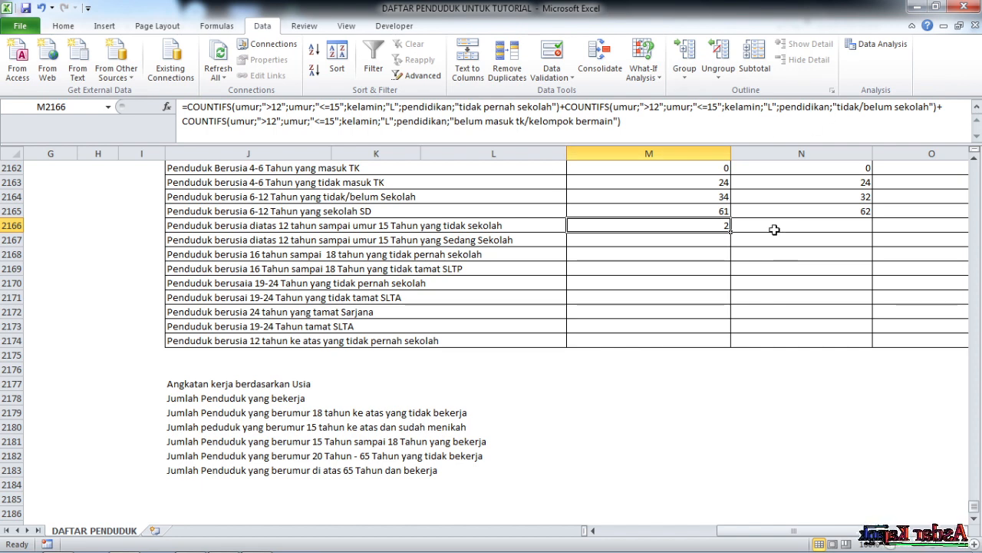
left_click_drag(732, 232, 820, 235)
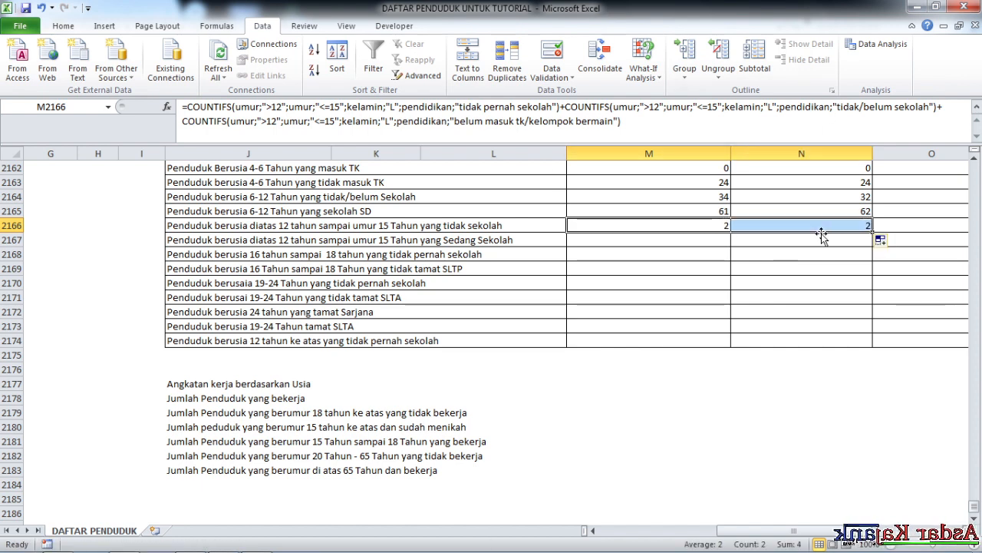
left_click(839, 225)
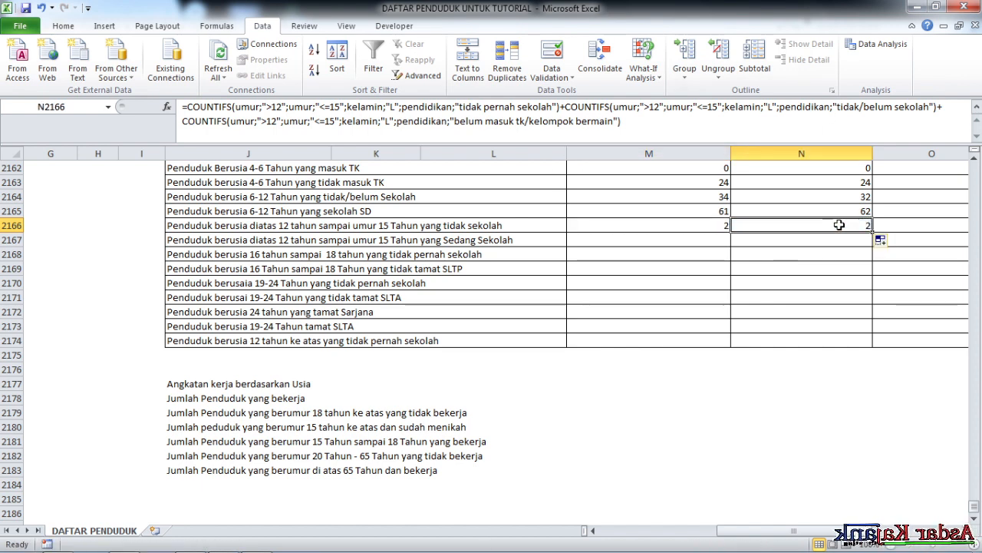
Set the kelamin criterion to "p" in all three COUNTIFS terms of N2166's formula.
left_click(395, 108)
key("BackSpace")
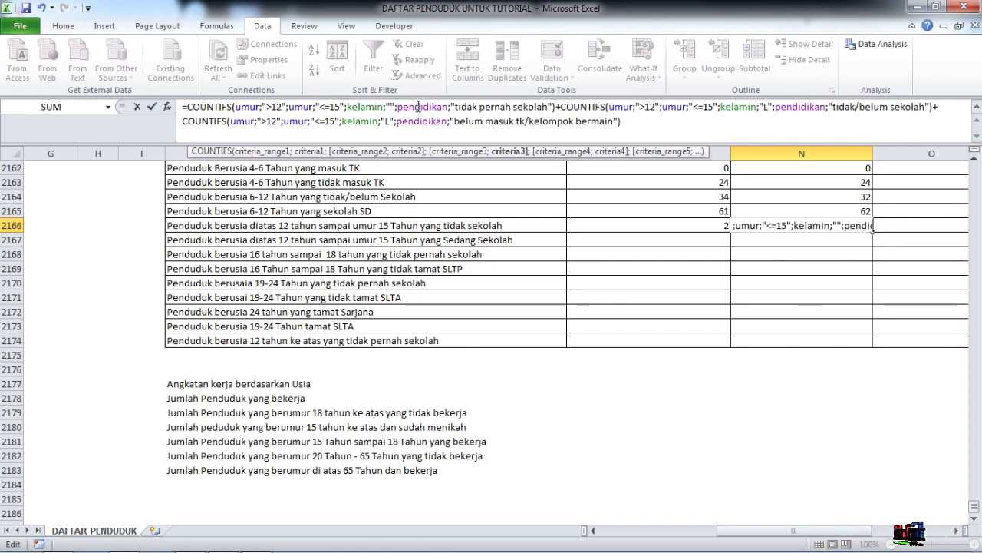
type("p")
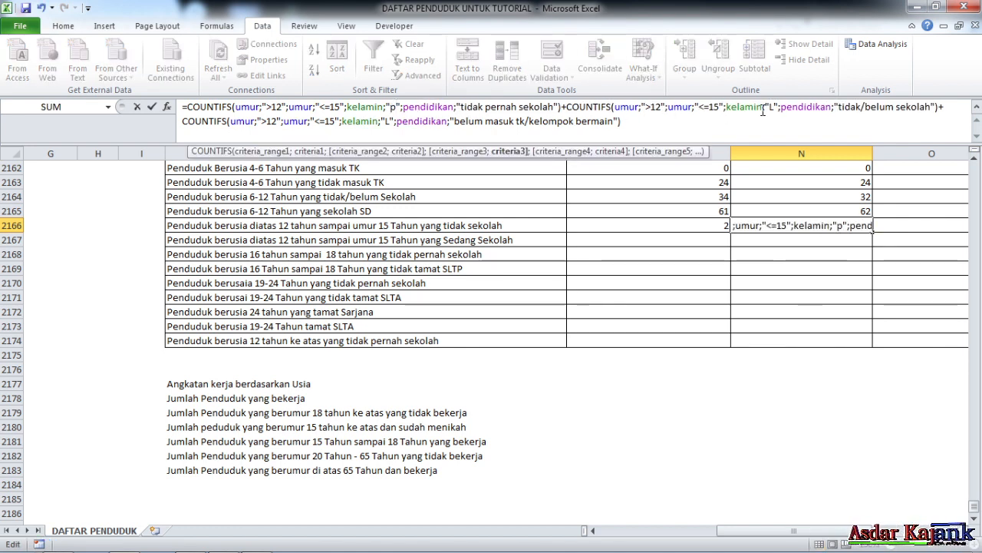
double_click(772, 107)
type("p")
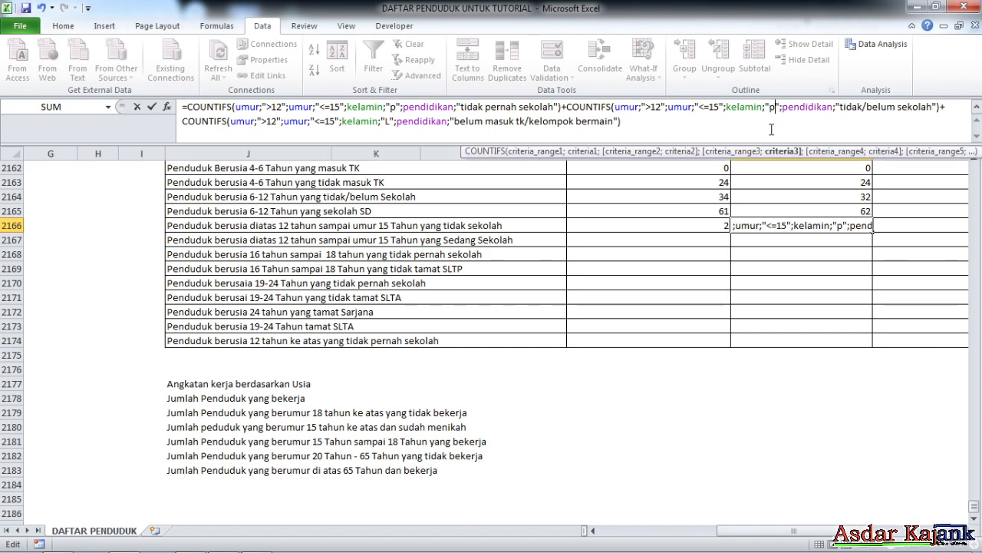
double_click(388, 121)
type("p")
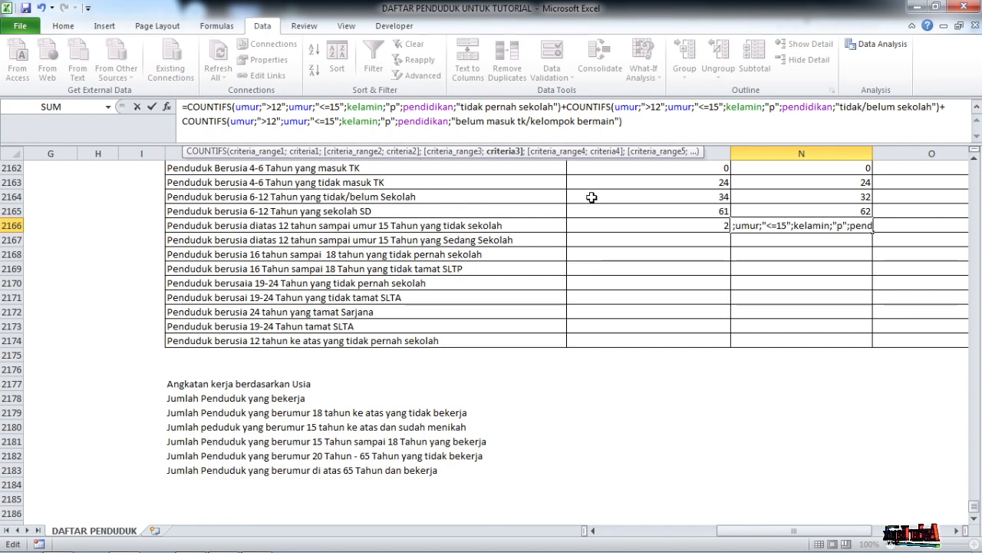
key("Return")
left_click(831, 225)
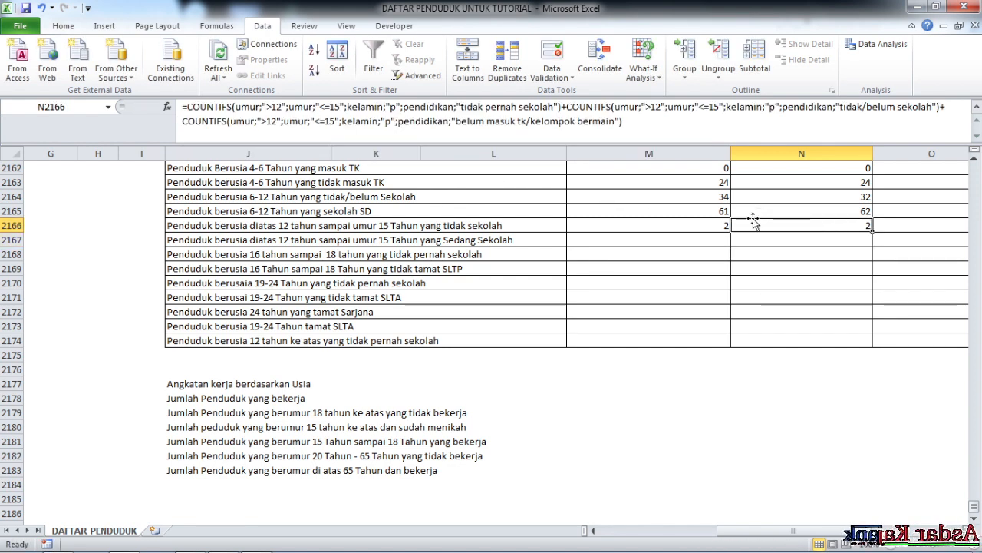
Fill the formula from M2166 down into M2167.
left_click(717, 223)
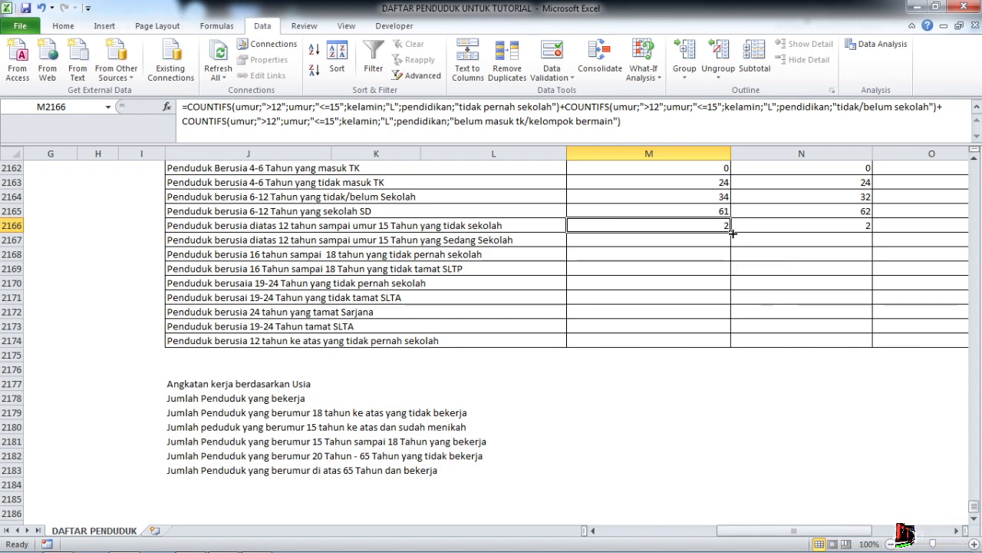
left_click_drag(733, 233, 734, 244)
left_click(631, 238)
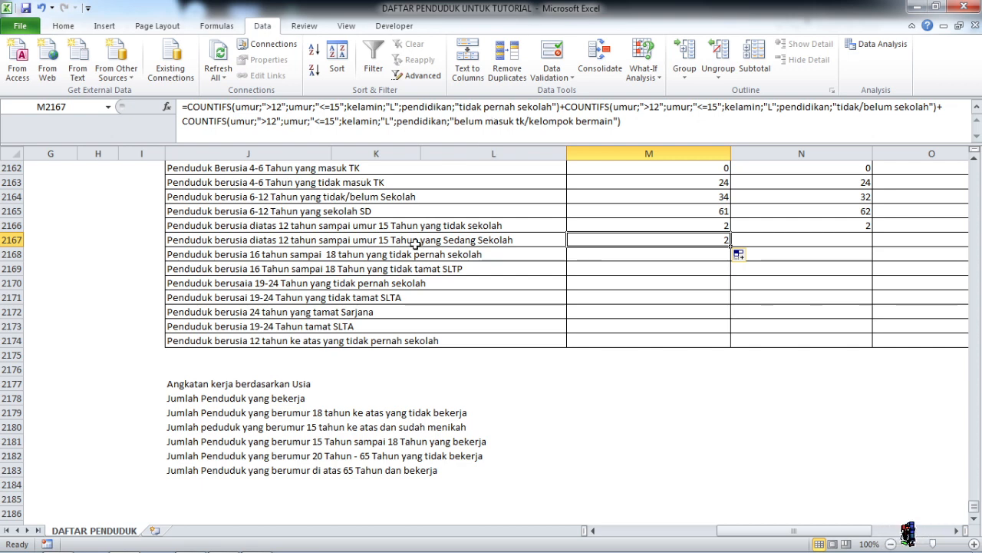
Set the pendidikan criterion in the first COUNTIFS term of M2167's formula to "sedang sd/sederajat".
left_click_drag(555, 107, 461, 103)
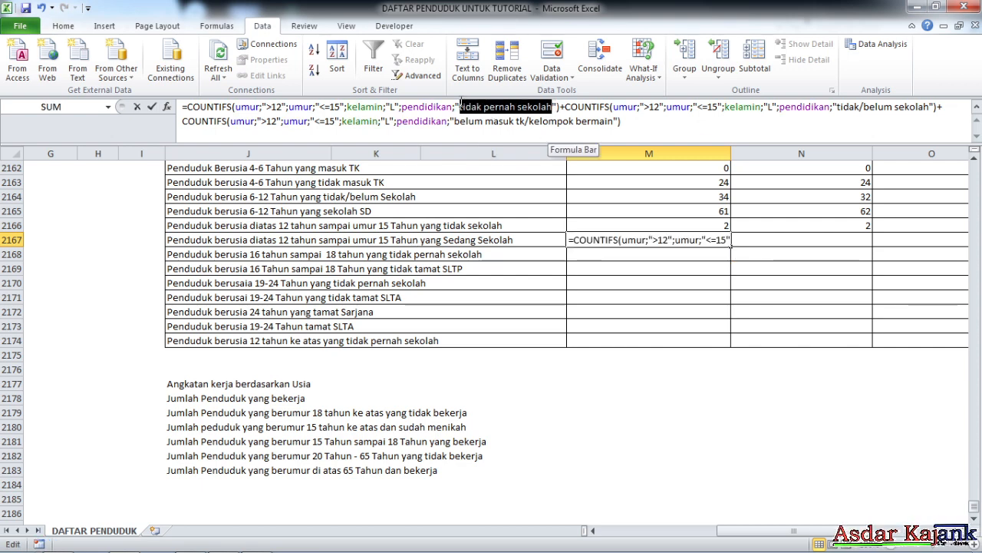
type("seang")
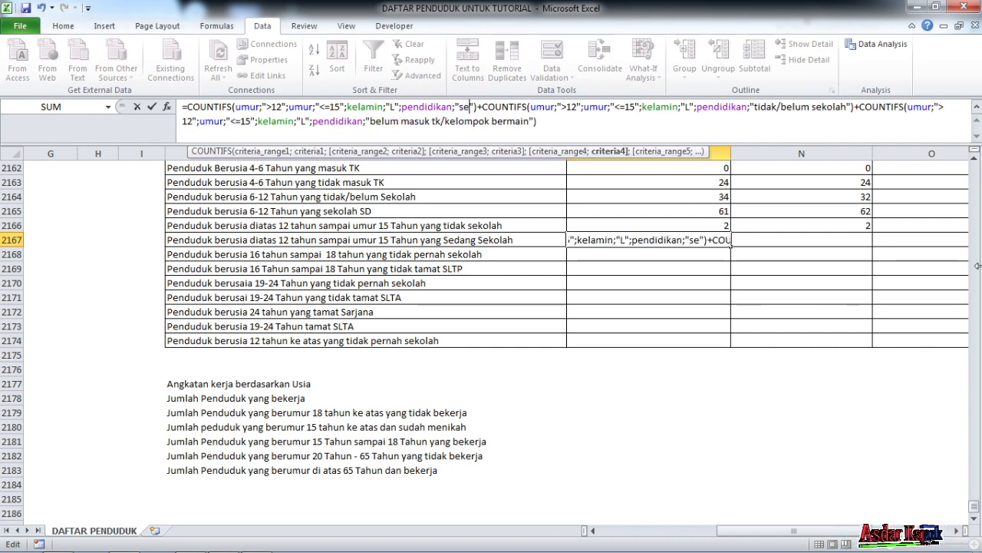
key("BackSpace")
key("BackSpace")
key("BackSpace")
type("dang")
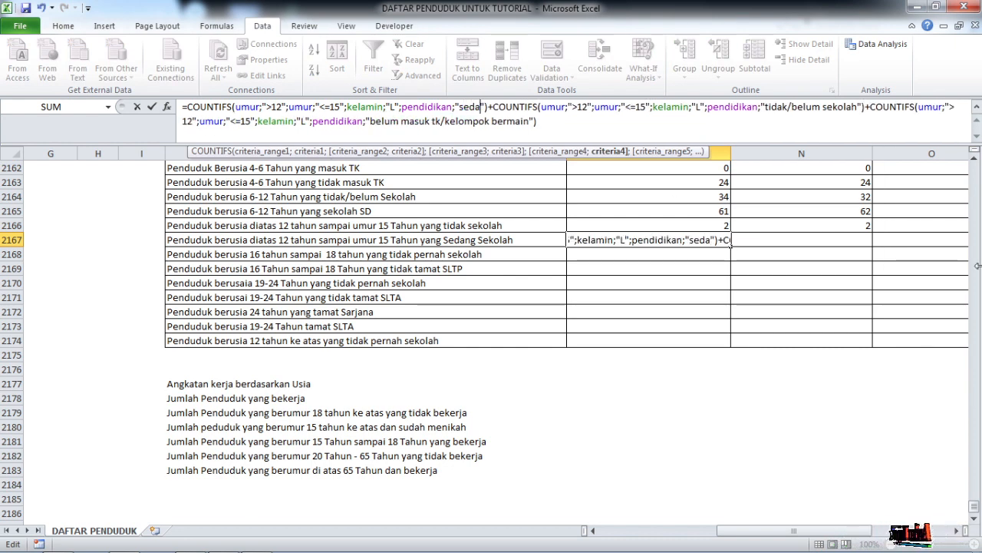
type(" sd")
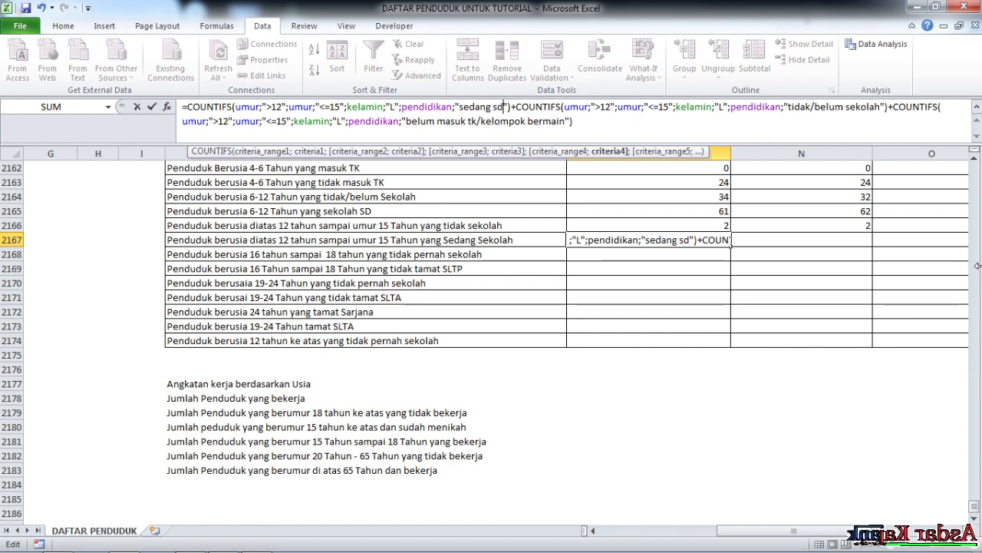
type("/sede")
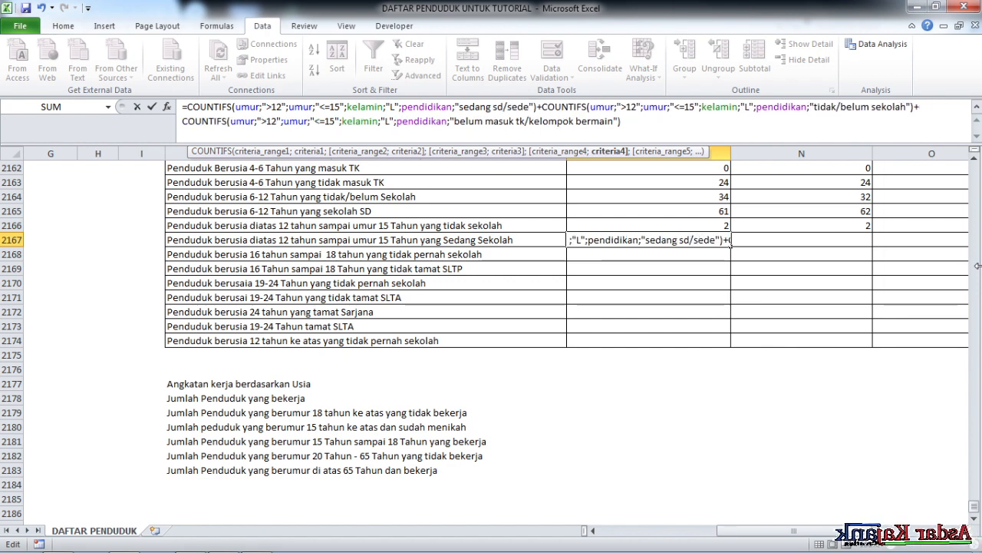
type("rajat")
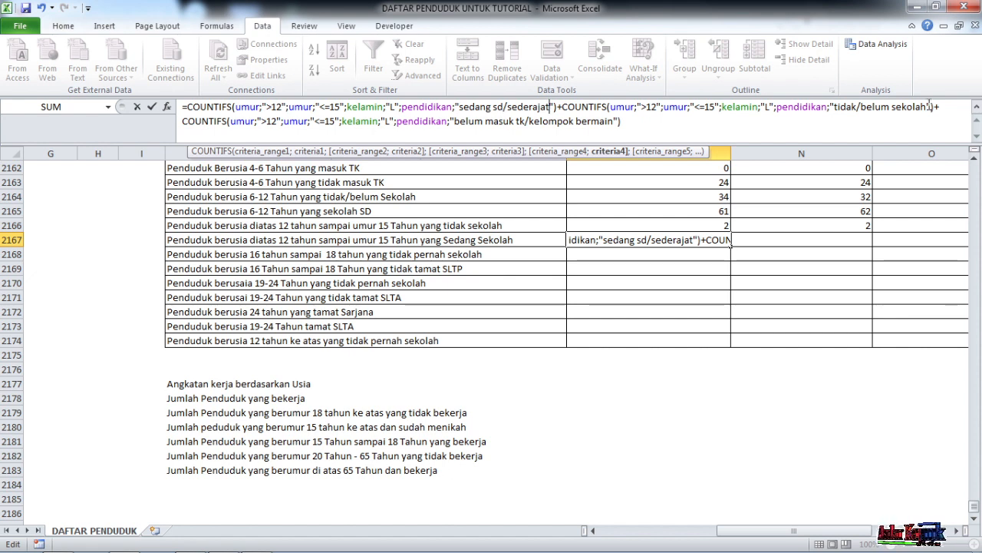
Set the pendidikan criterion in the second COUNTIFS term of M2167's formula to "sedang sltp/sederajat".
left_click_drag(929, 106, 836, 106)
type("sedang")
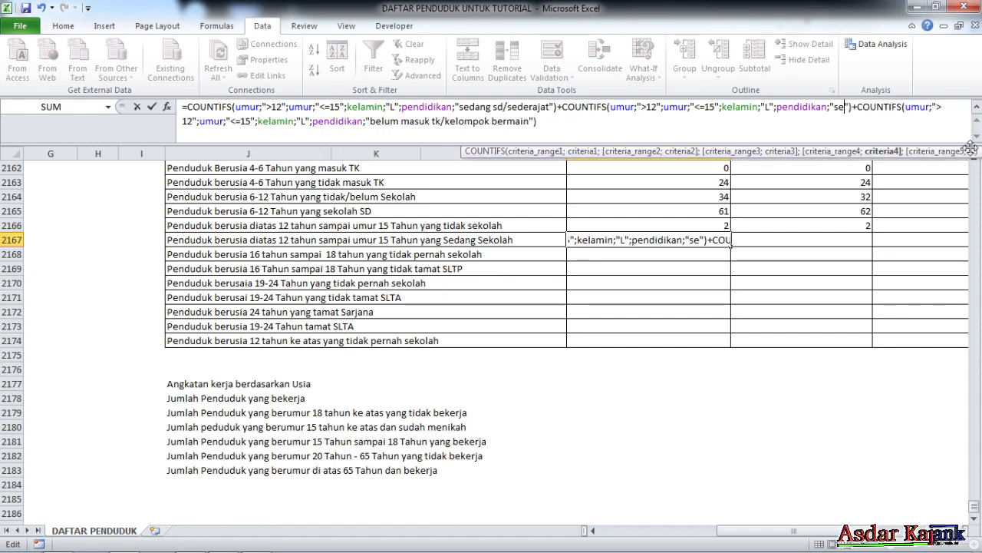
type(" sltp")
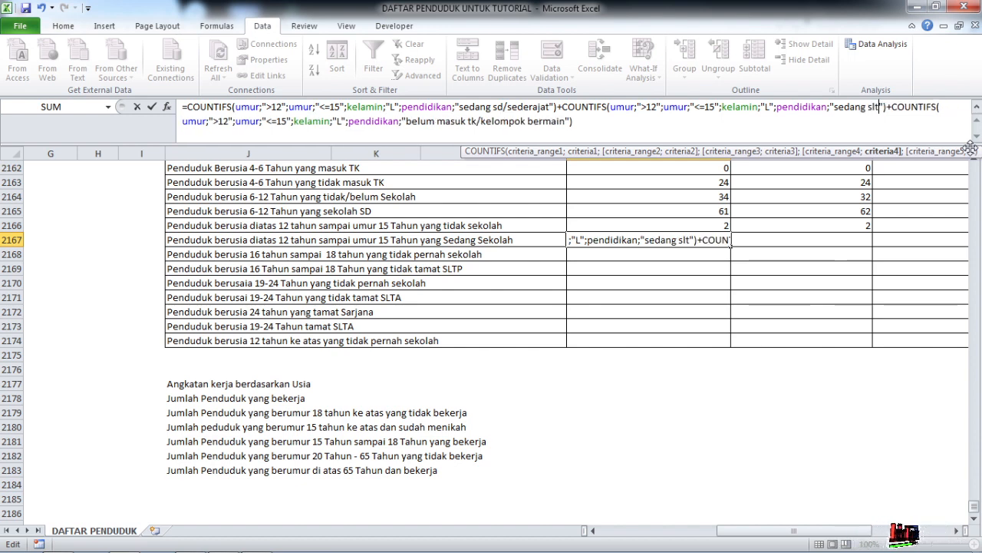
type("/sede")
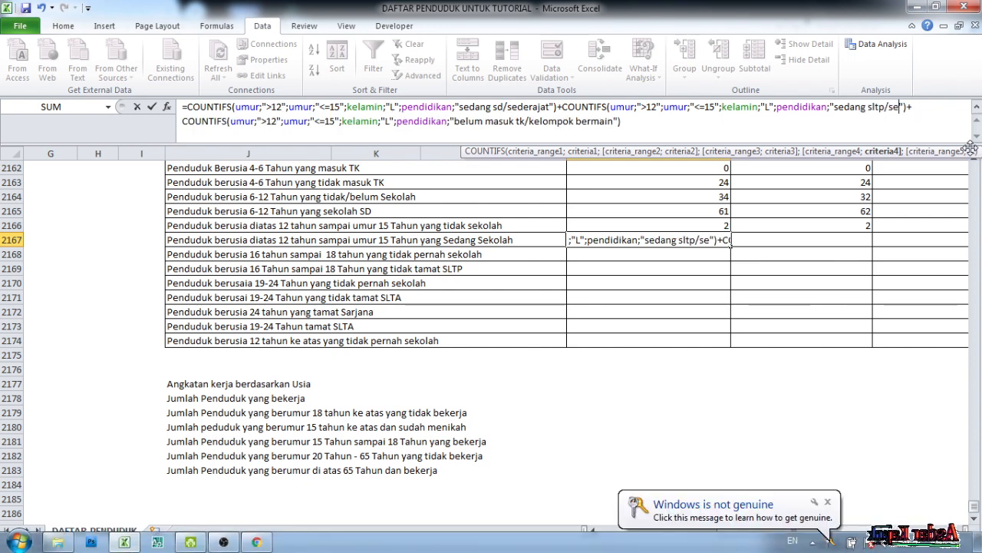
type("rajat")
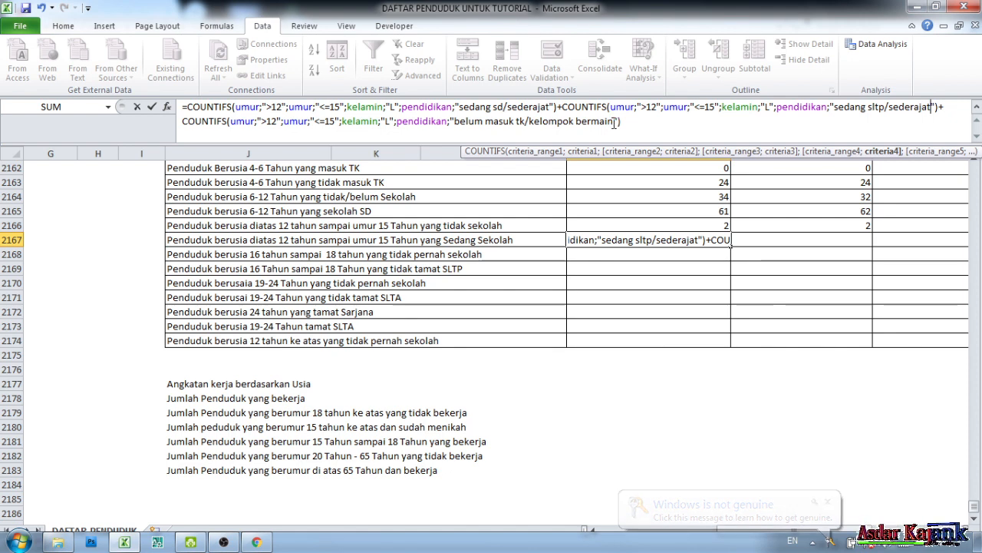
Set the pendidikan criterion in the third COUNTIFS term of M2167 to "sedang slta/sederajat" and enter the formula.
left_click_drag(614, 123, 456, 126)
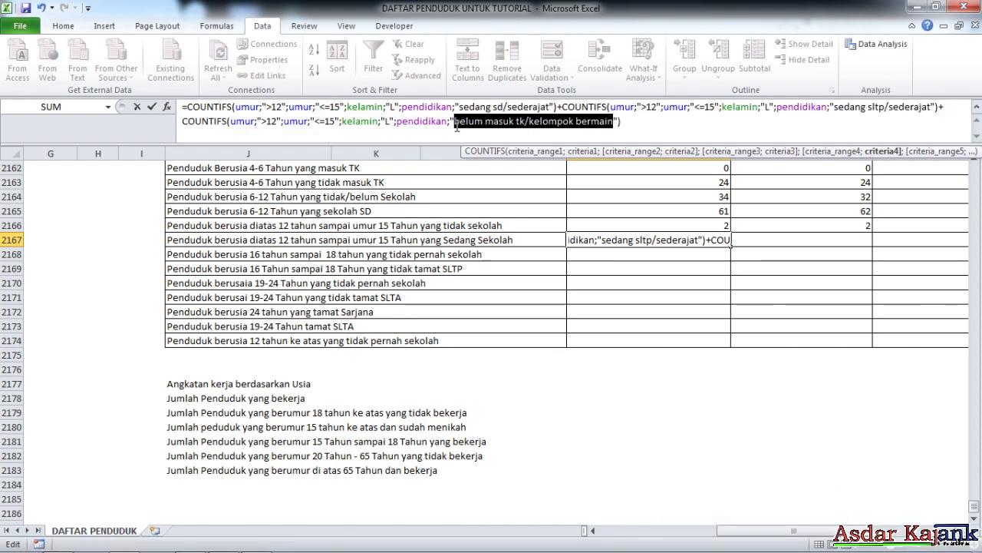
type("sedang s")
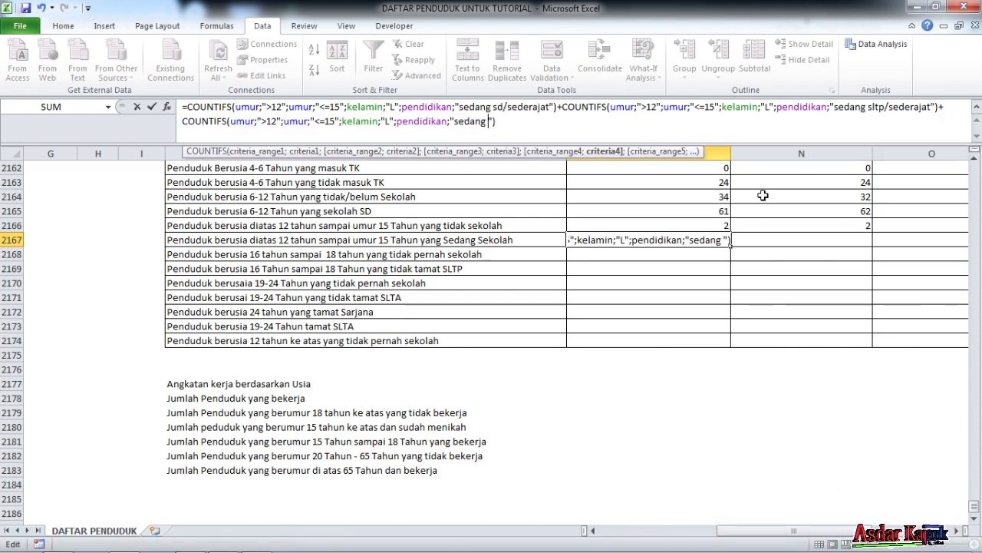
type("lta")
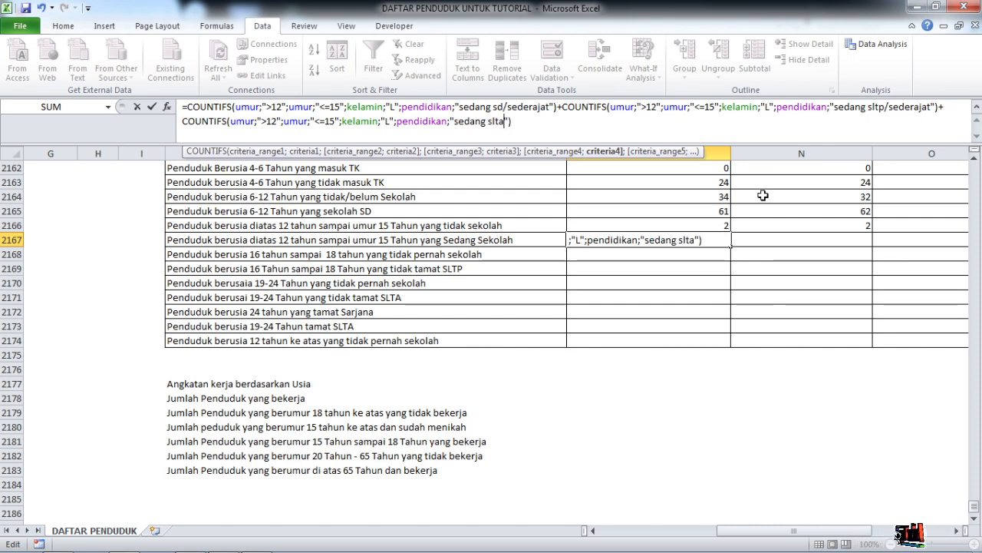
type("/sede")
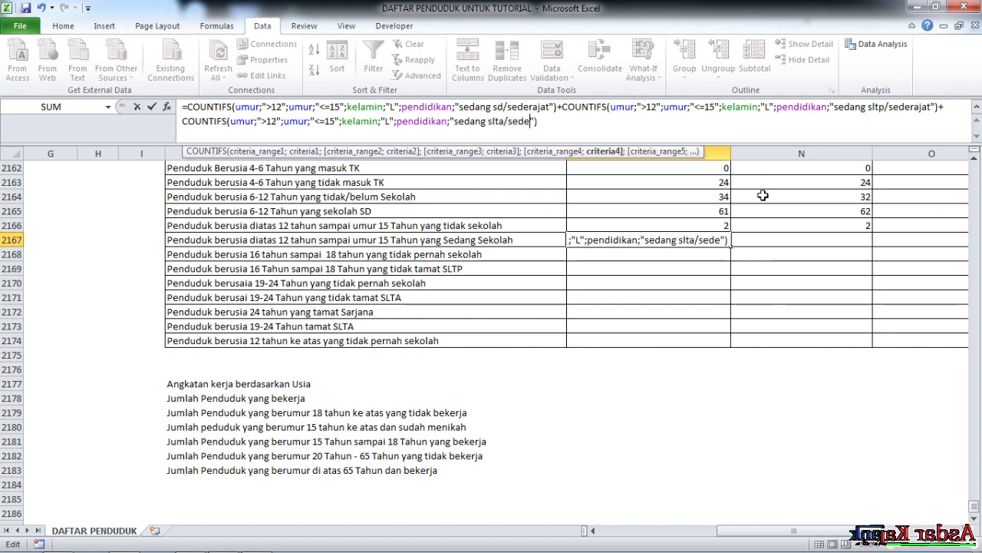
type("rajata")
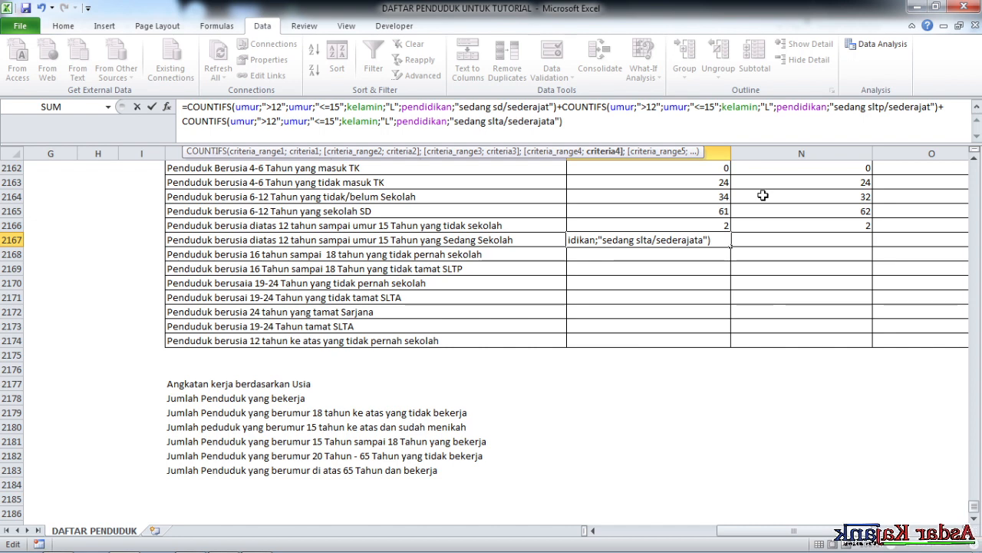
key("BackSpace")
key("Return")
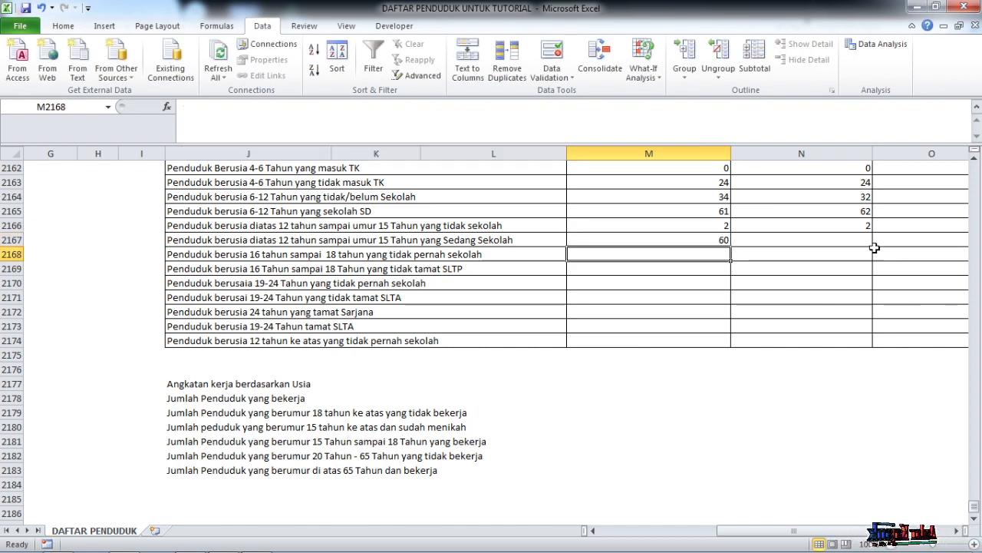
Fill M2167's formula across into N2167 and set the kelamin criterion to "p" in all three COUNTIFS terms there.
left_click(685, 239)
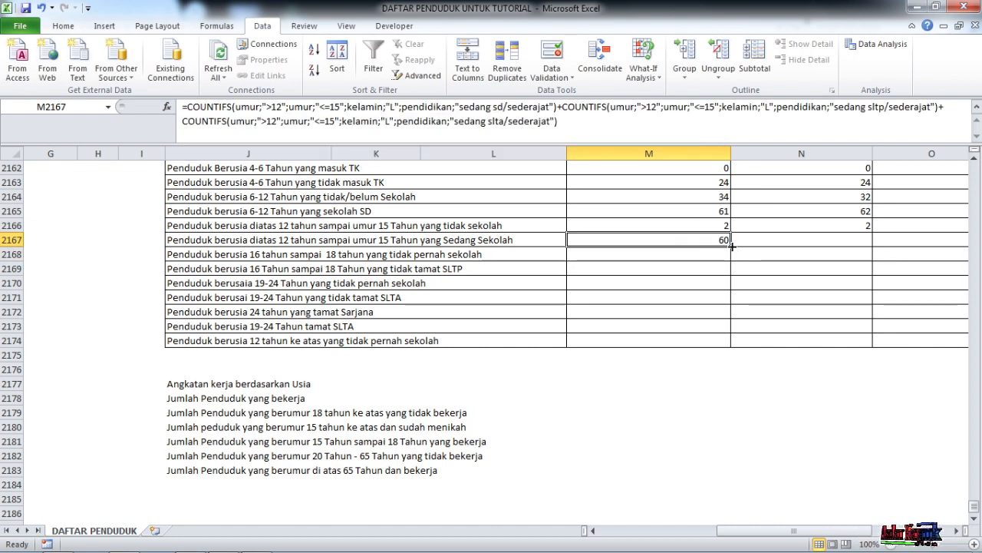
left_click_drag(726, 245, 848, 249)
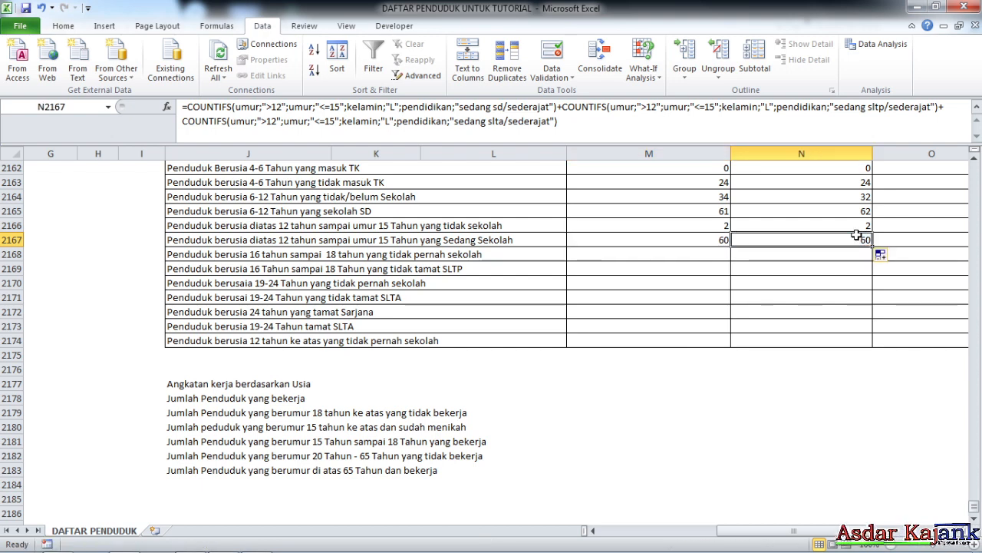
left_click(398, 106)
key("BackSpace")
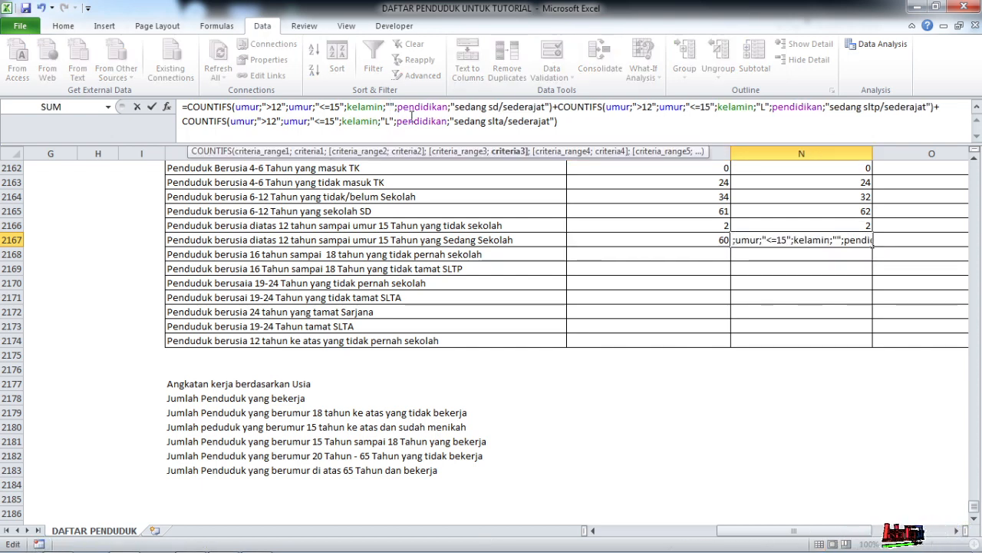
type("p")
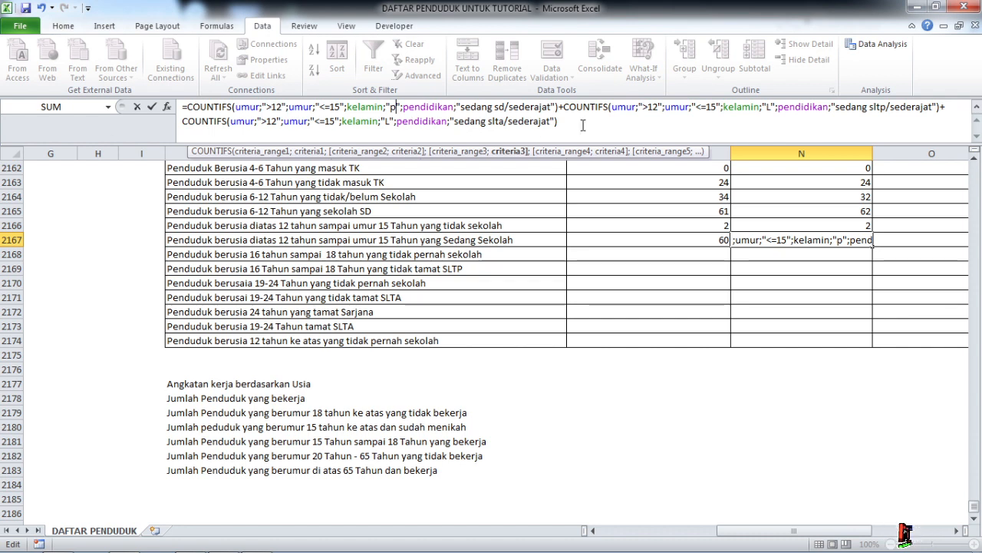
double_click(767, 107)
type("p")
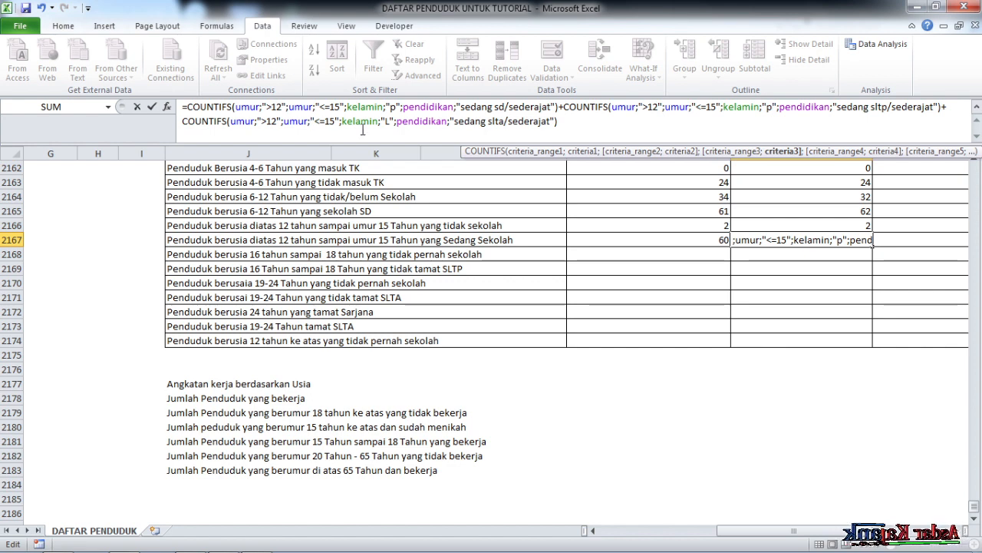
double_click(390, 121)
type("p")
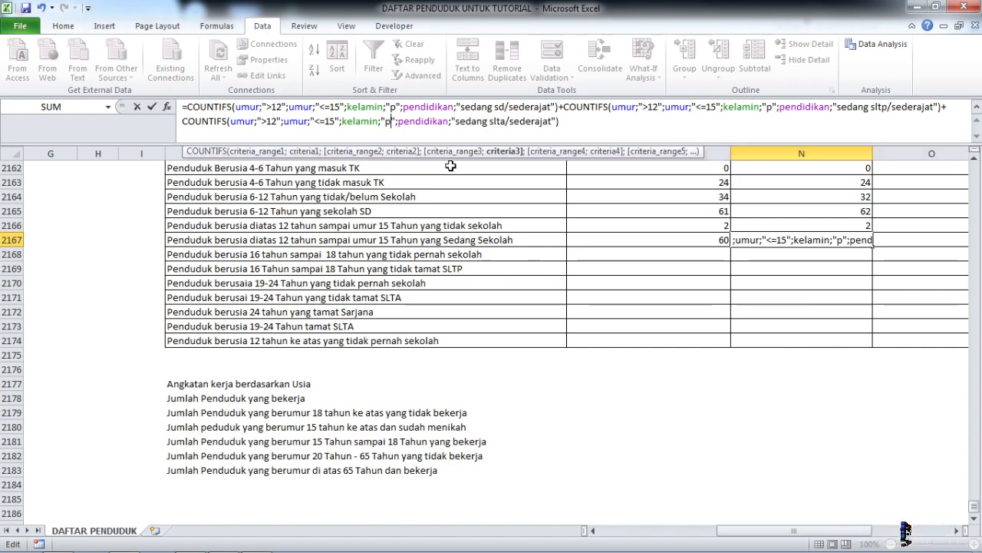
key("Return")
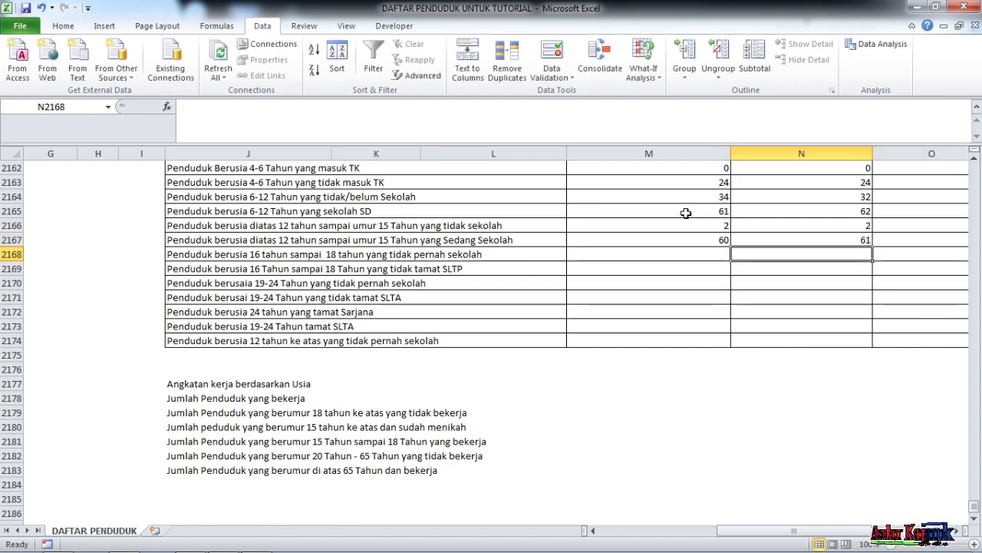
left_click(717, 239)
left_click(652, 254)
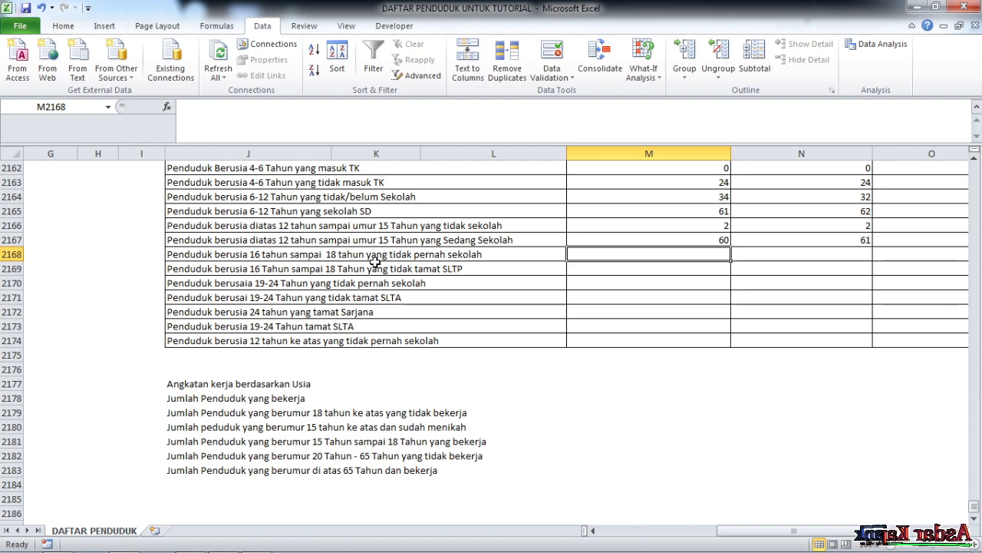
left_click(648, 241)
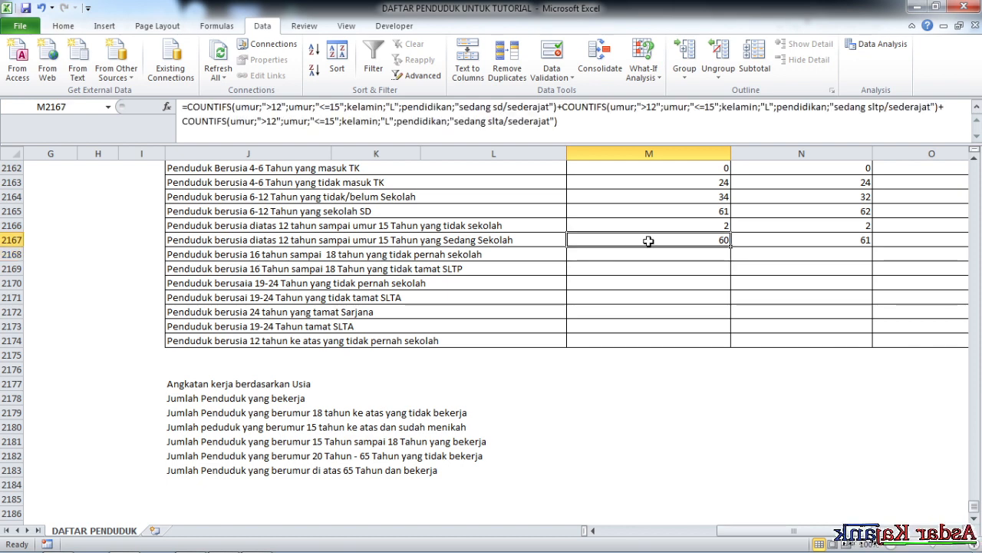
left_click(444, 254)
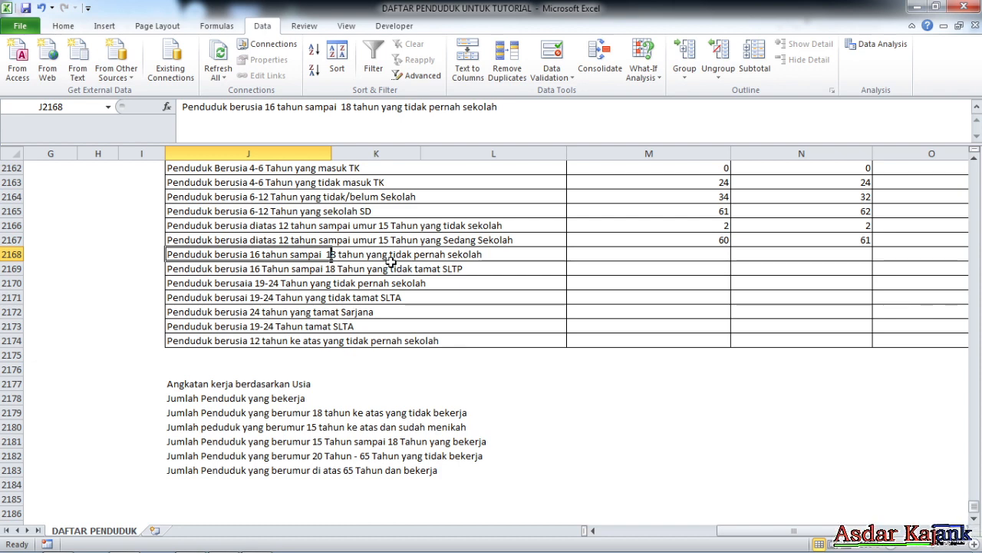
left_click(661, 256)
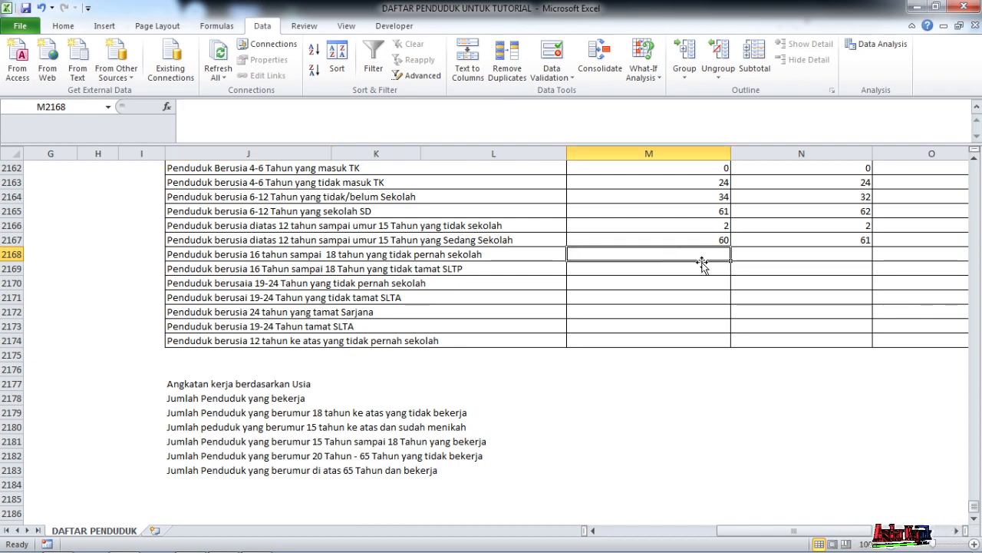
left_click(705, 238)
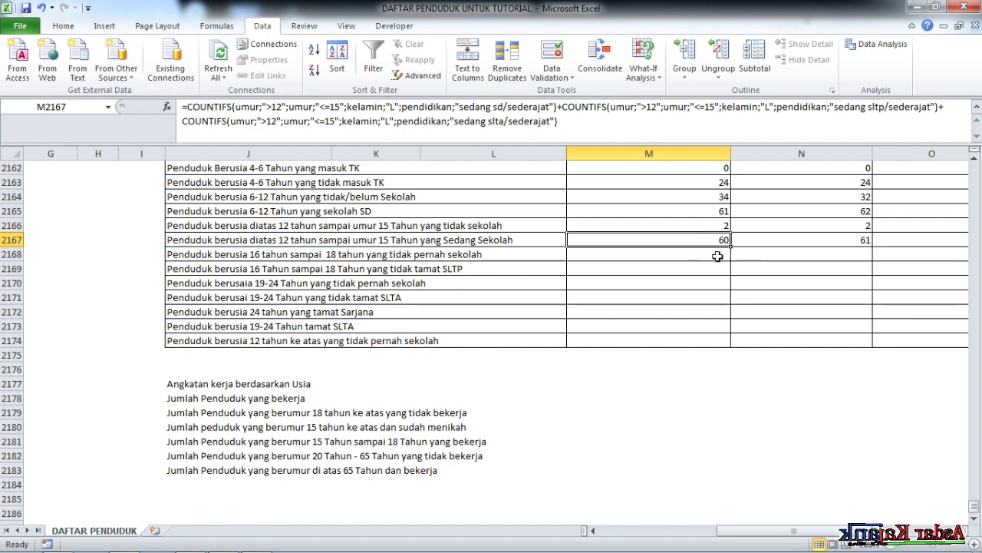
Start a COUNTIFS formula in M2168 with the umur range and the criterion ">=16".
left_click(719, 256)
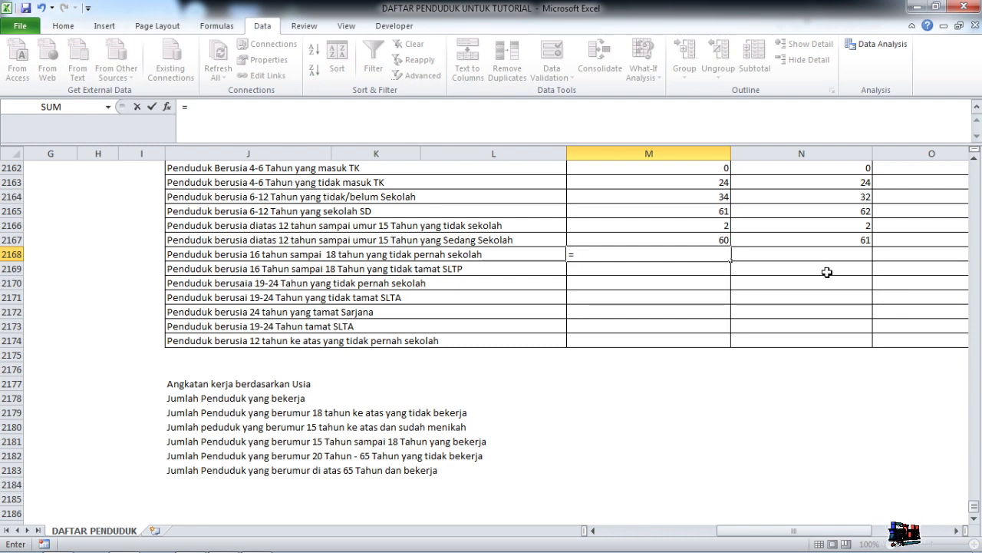
type("=coun")
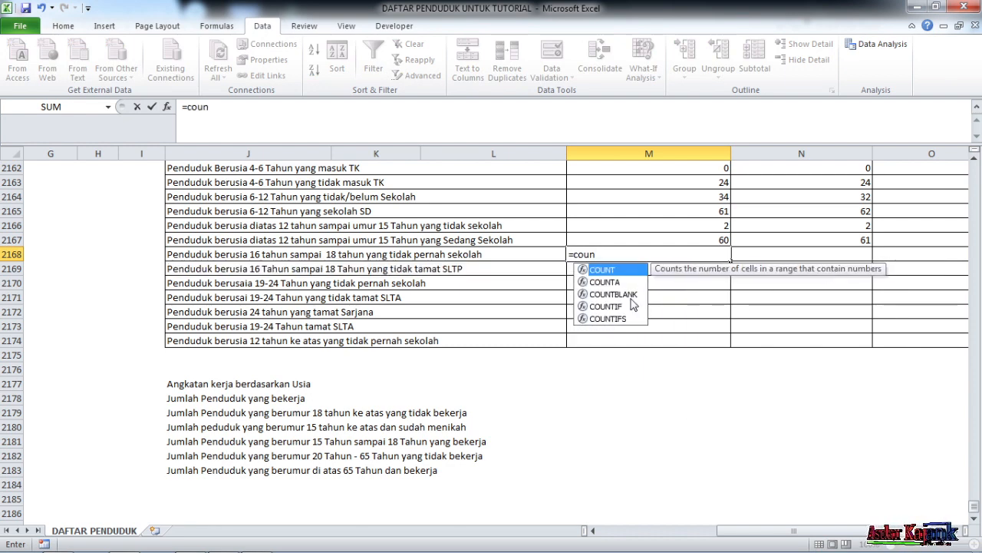
double_click(617, 318)
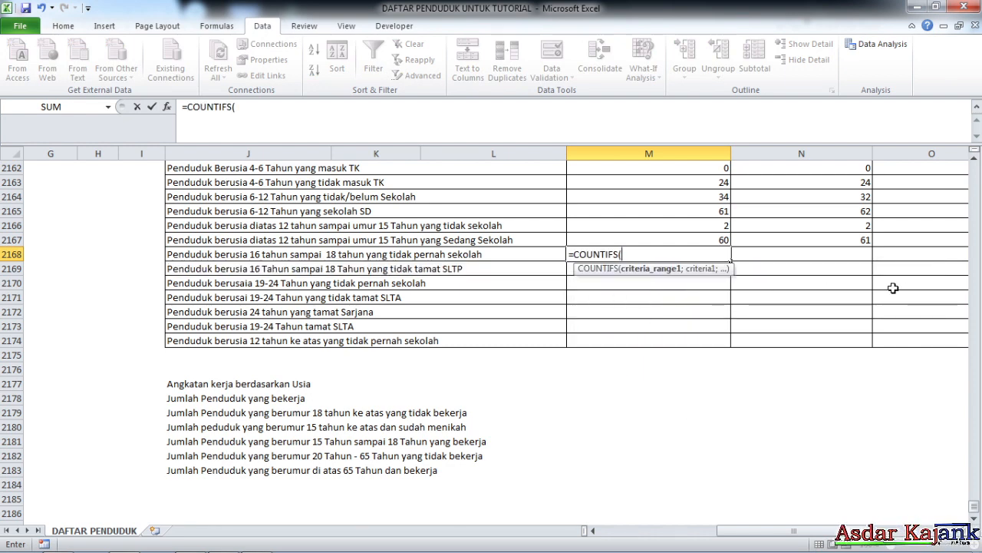
type("um")
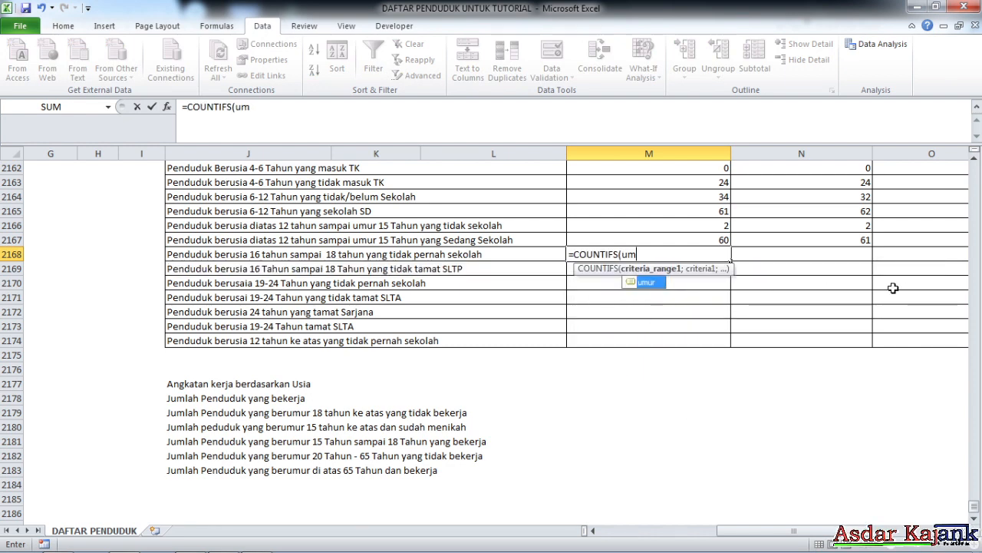
double_click(655, 284)
type(";\">=")
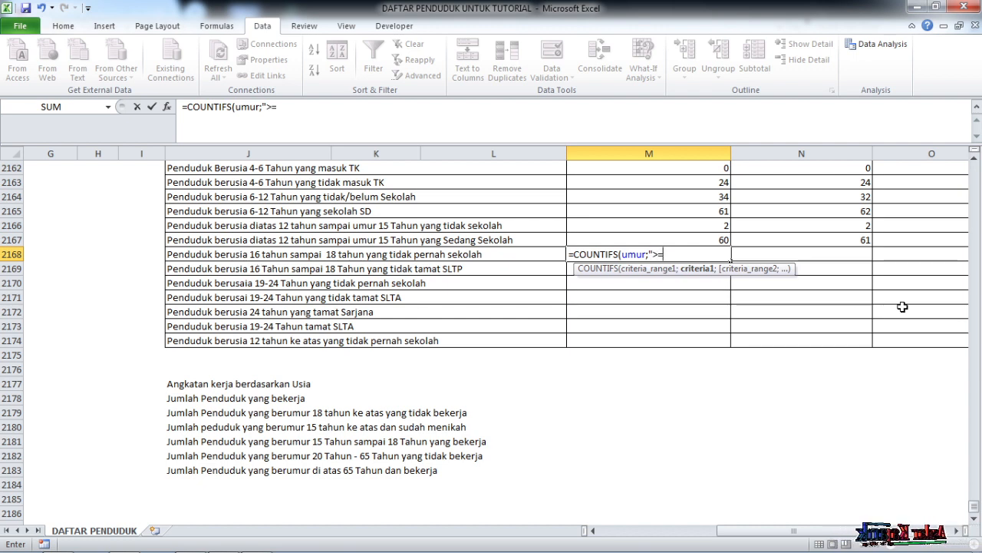
type("16")
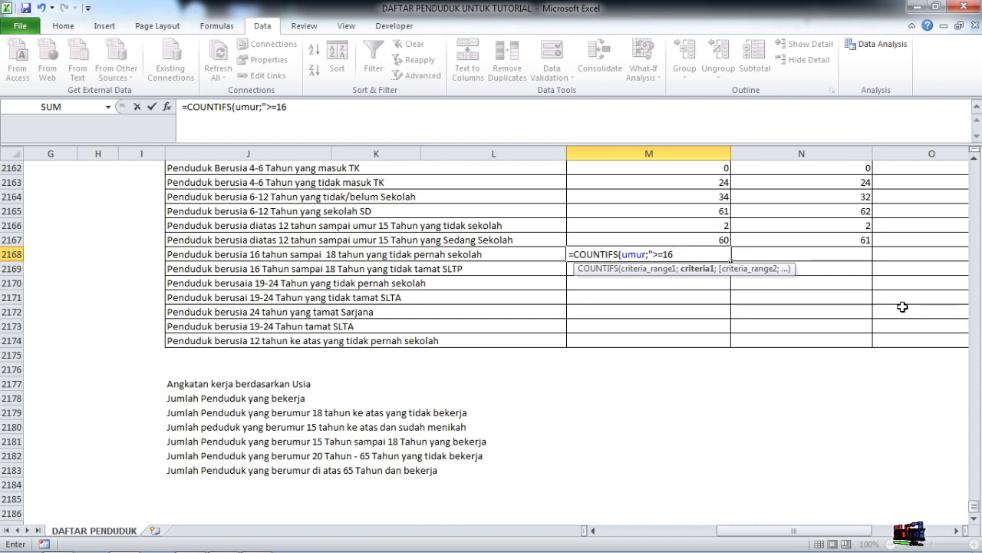
Add a second umur condition of "<=18" to the COUNTIFS formula in M2168.
type("\";u")
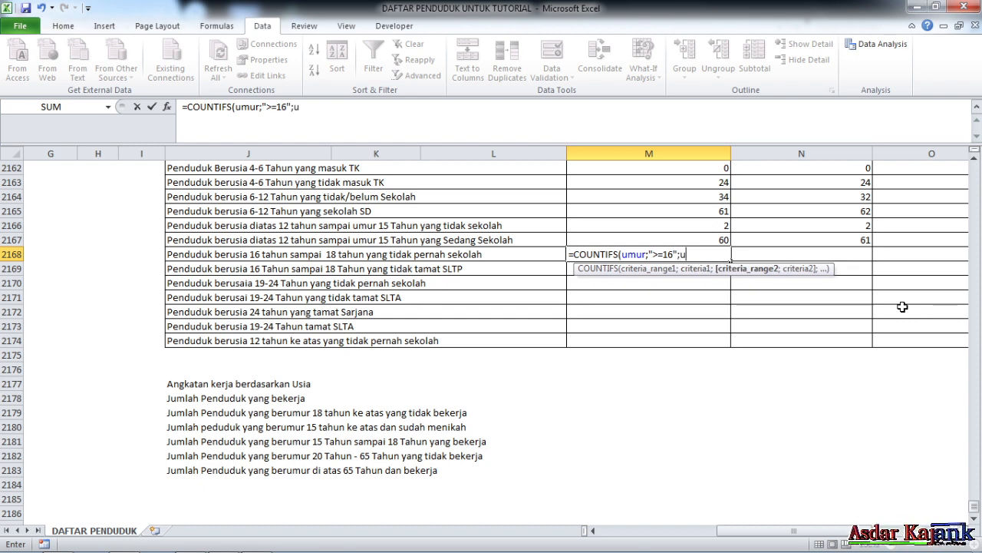
type("m")
key("Tab")
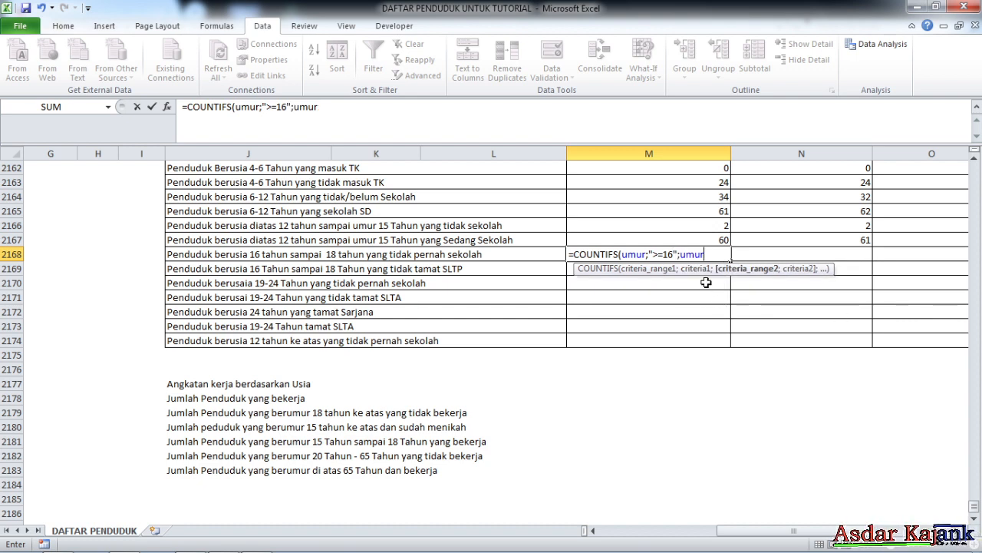
type(";")
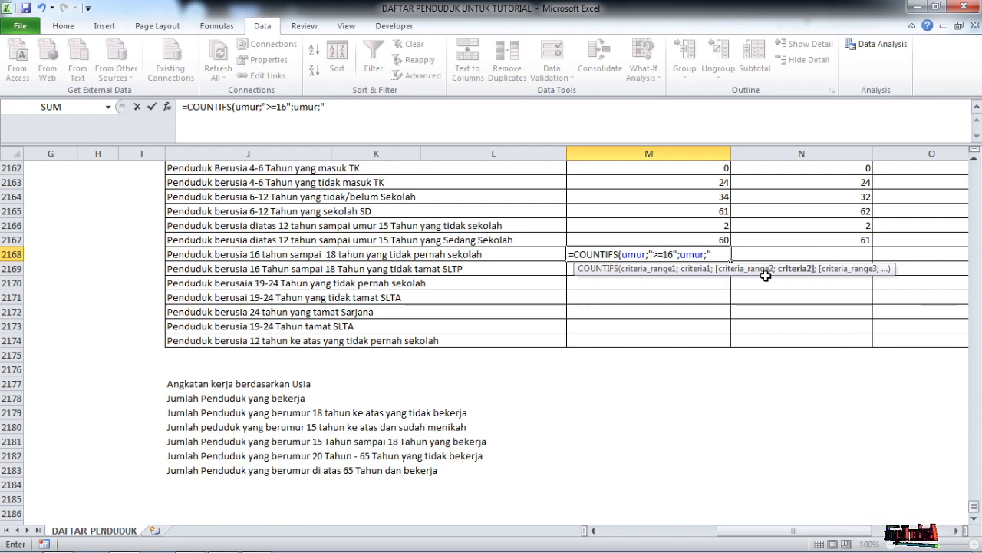
type("\"")
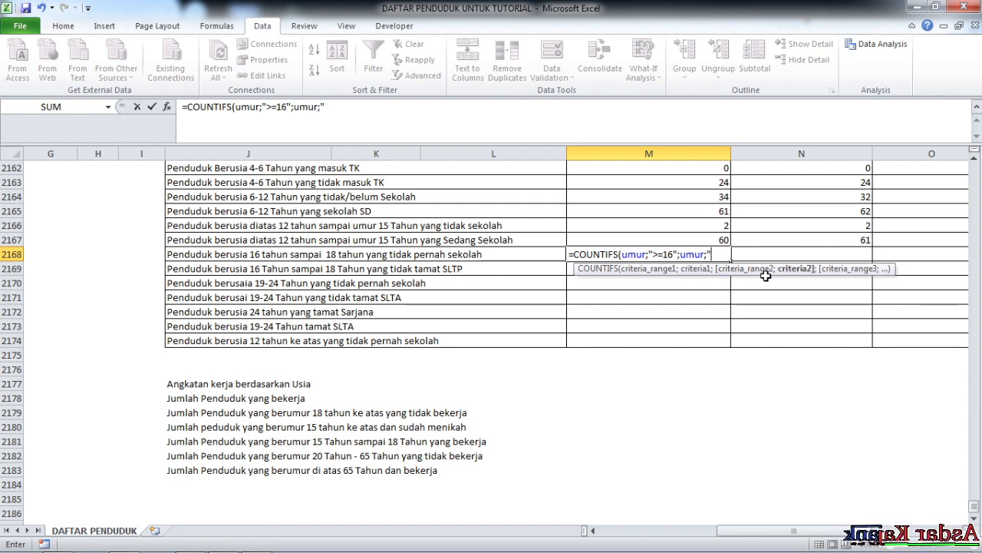
type("<=")
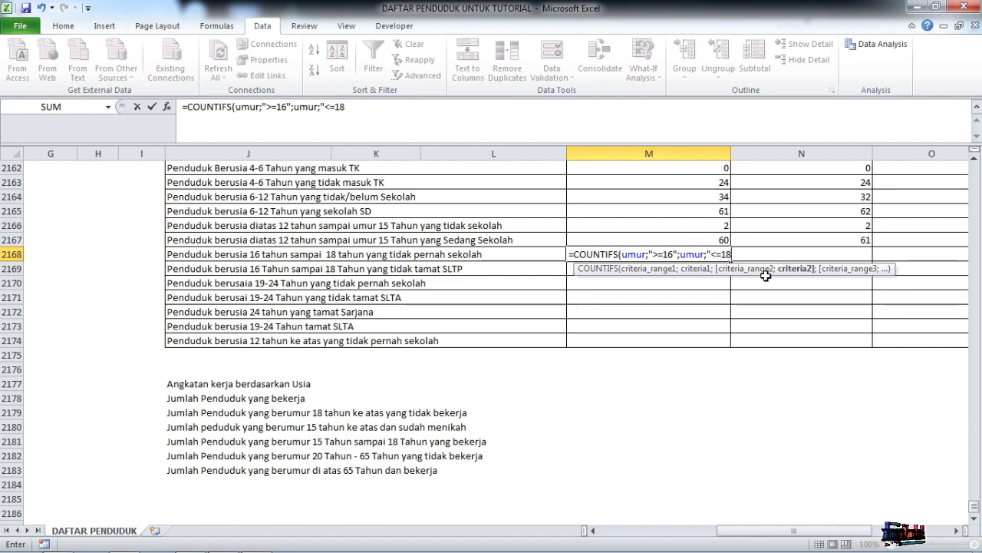
type("18\"")
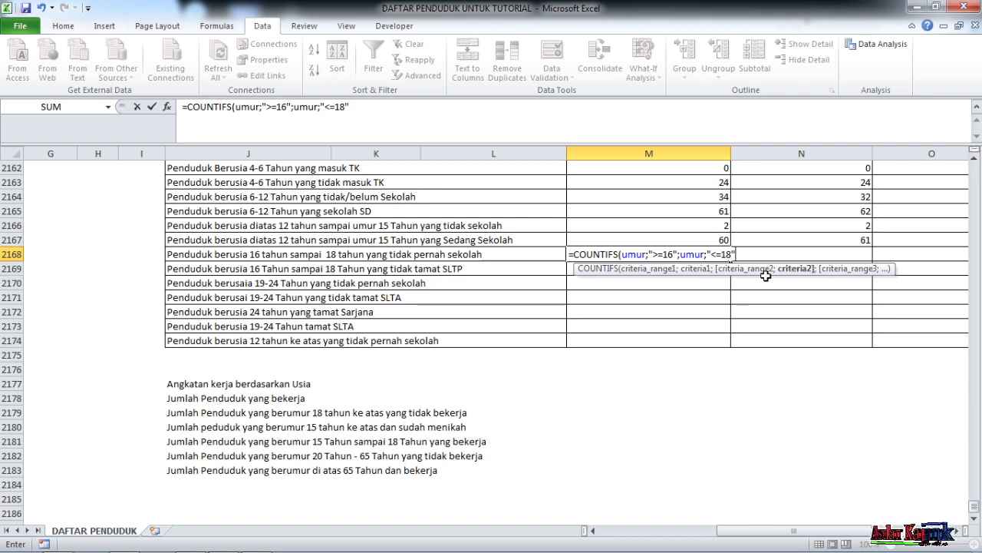
Add the kelamin range with the criterion "l" to M2168's COUNTIFS formula.
type(";ke")
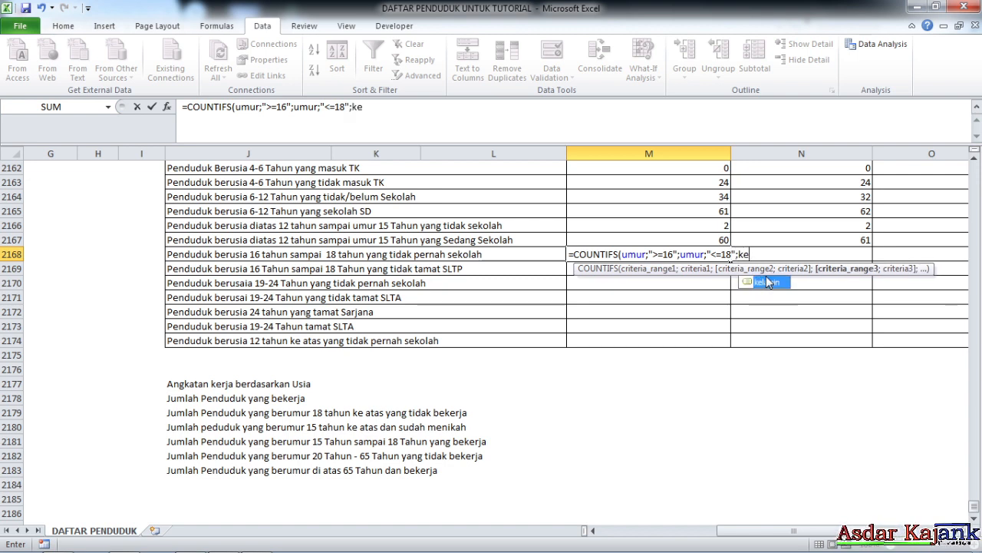
type("l")
double_click(767, 282)
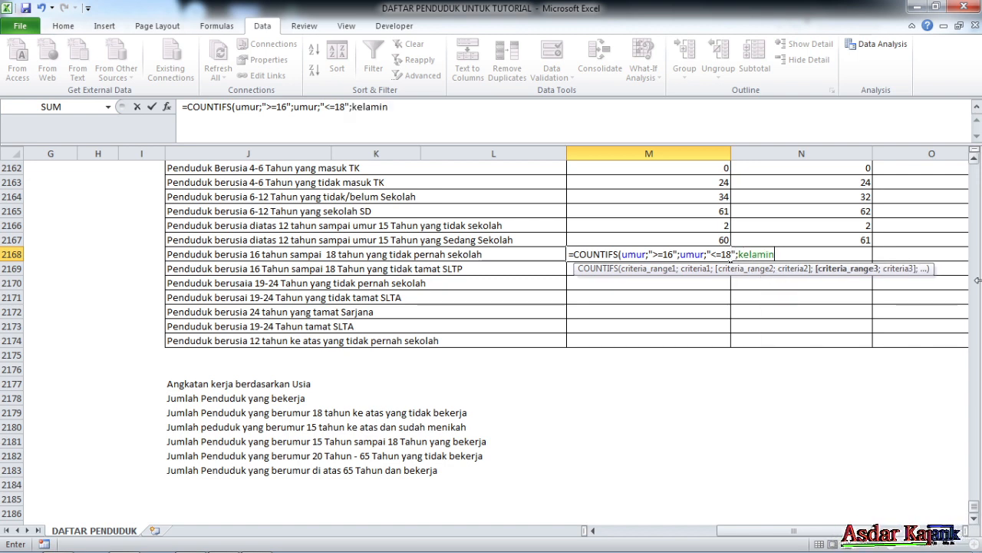
type(";")
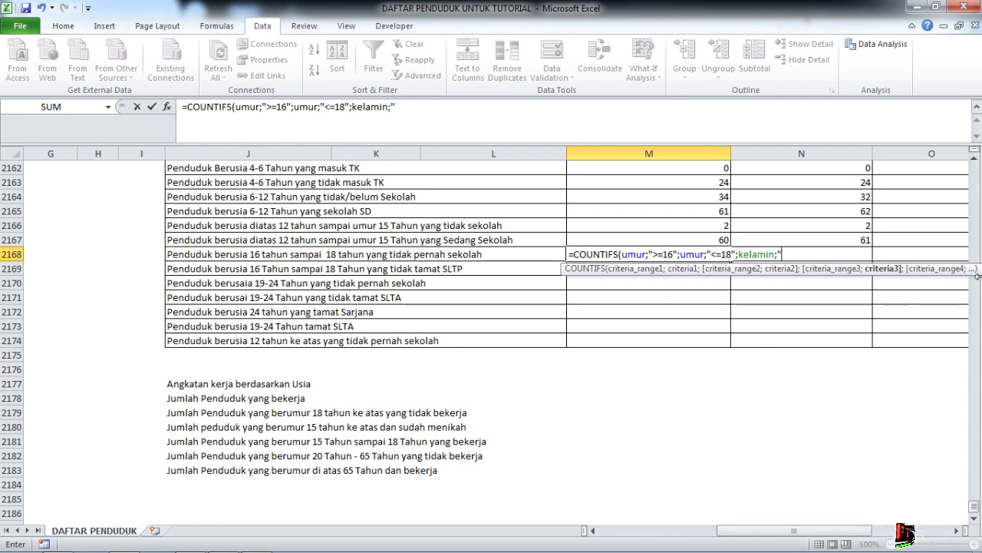
type("\"l\"")
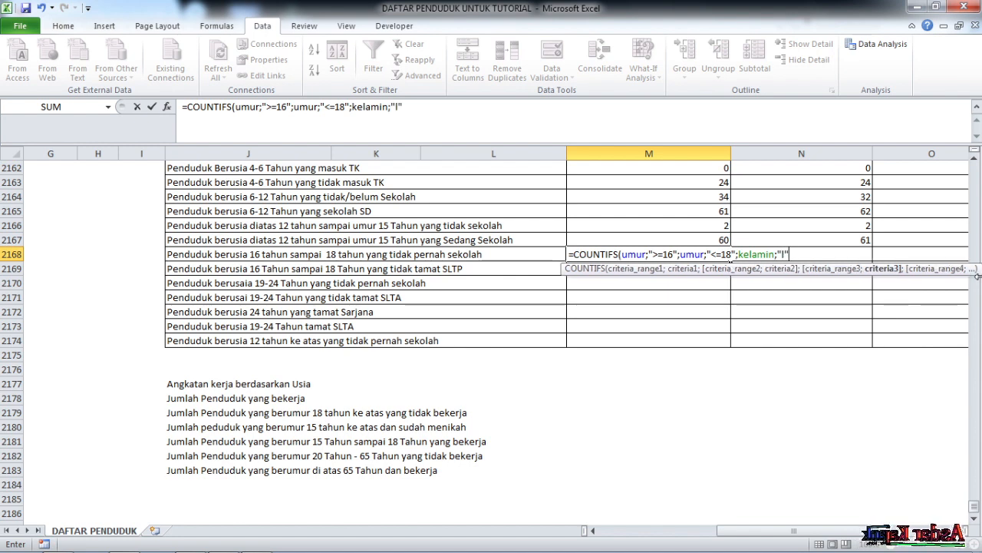
Add the pendidikan range with the criterion "tidak pernah sekolah" to M2168's COUNTIFS and enter the formula.
type(";")
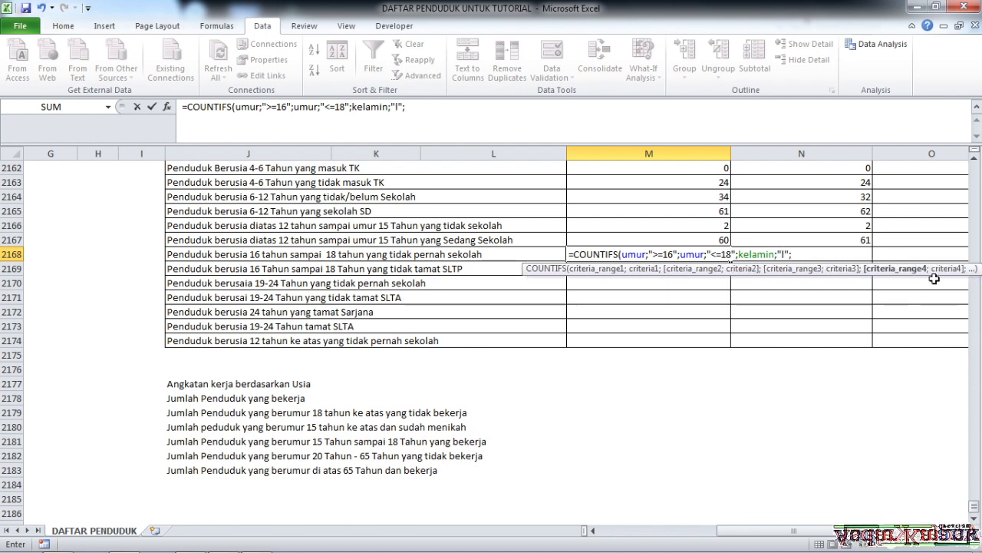
type("pen")
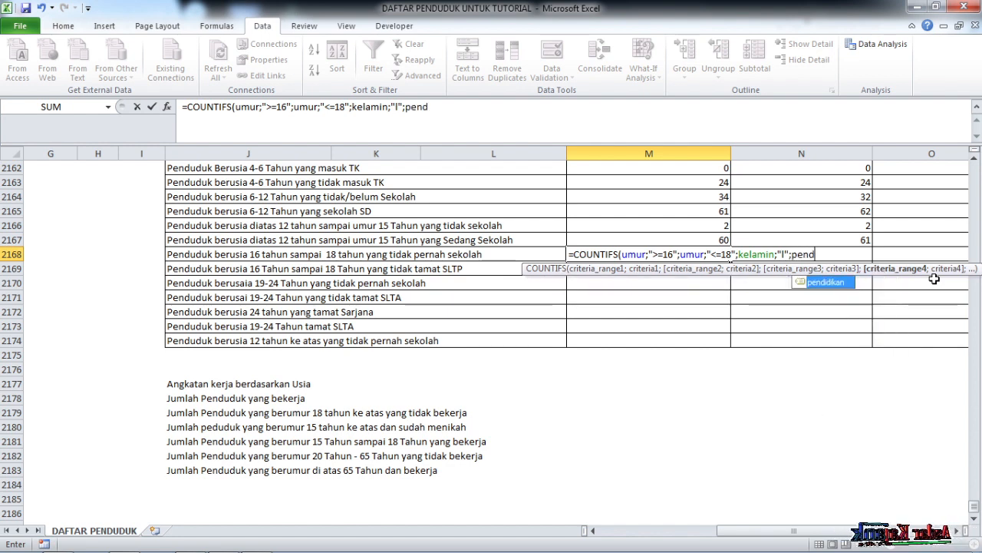
type("d")
double_click(828, 283)
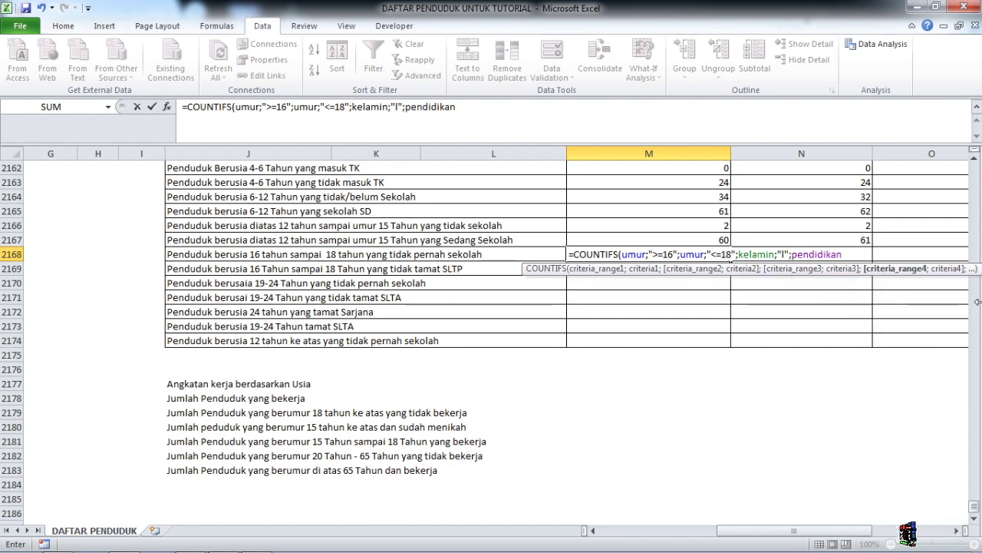
type(";\"")
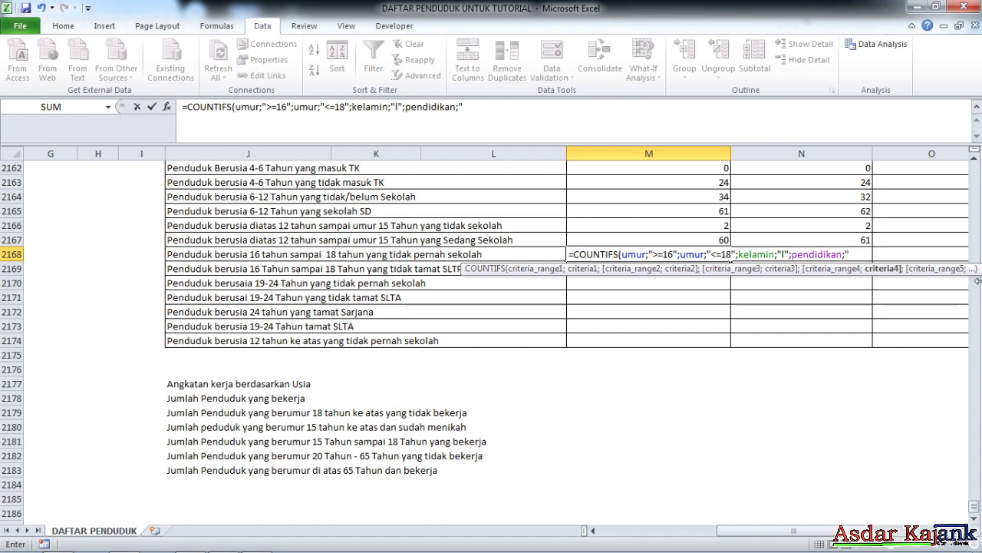
type("tidak pern")
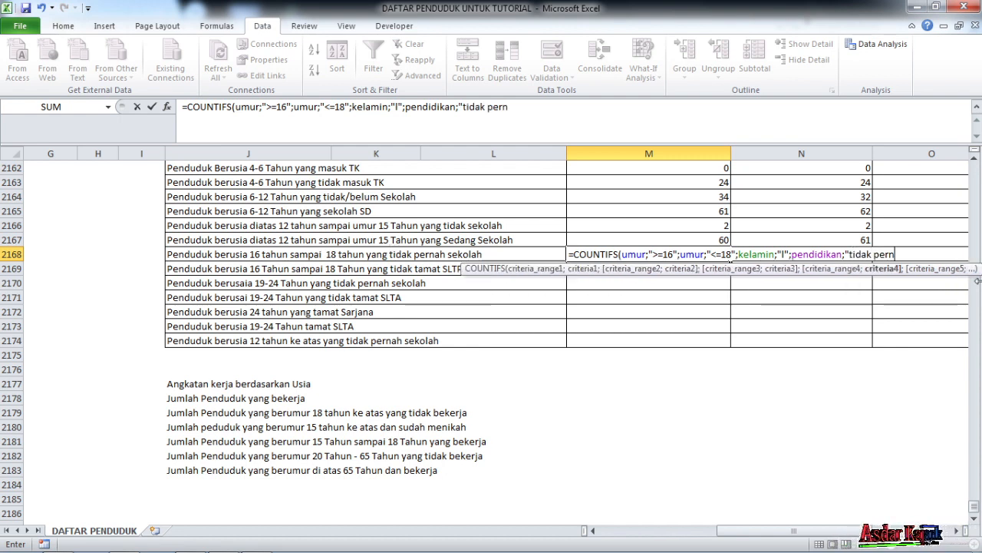
type("ah sekolah\"")
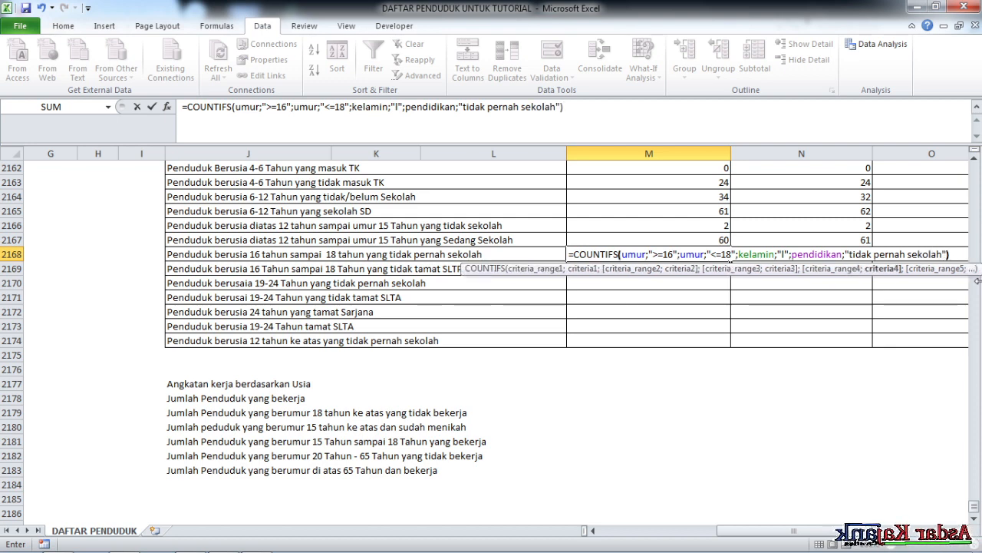
key("Return")
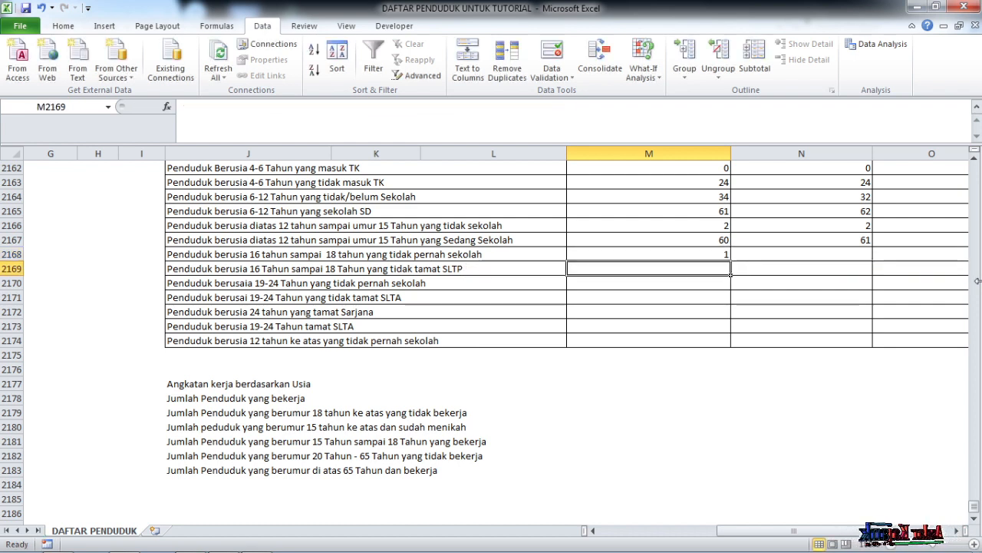
Append a copy of M2168's COUNTIFS term to its own formula, joined with a plus sign.
left_click(680, 254)
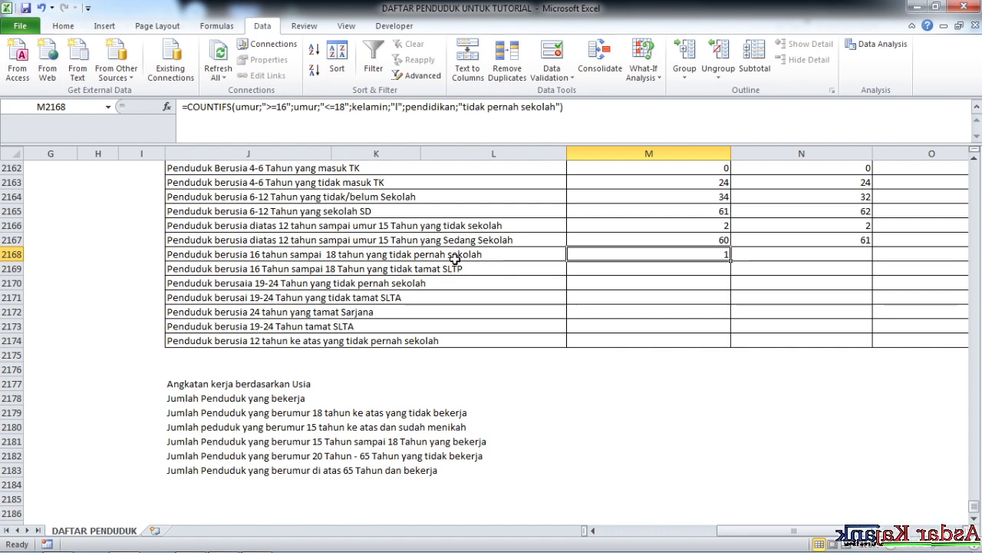
left_click(568, 107)
left_click_drag(566, 108, 188, 107)
key("ctrl+c")
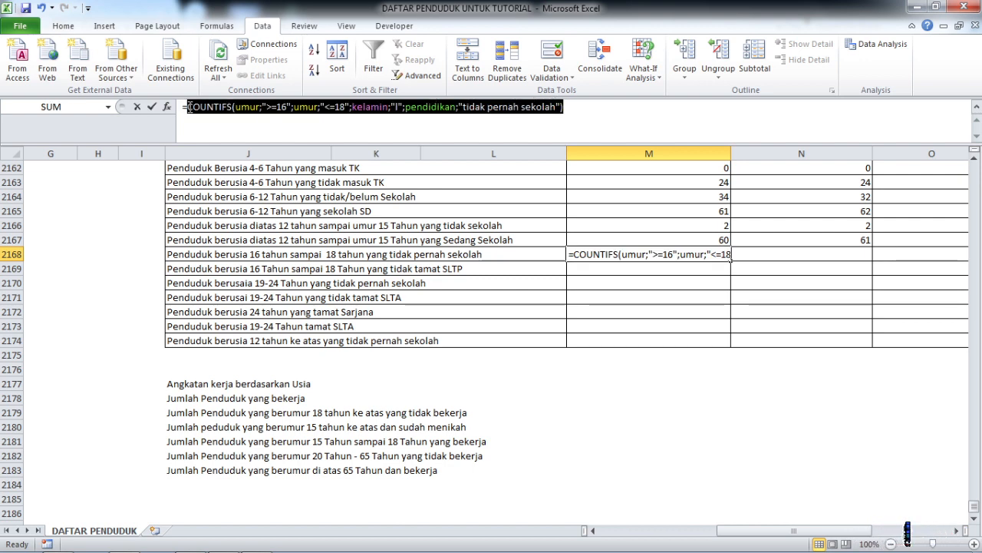
left_click(603, 109)
type("+")
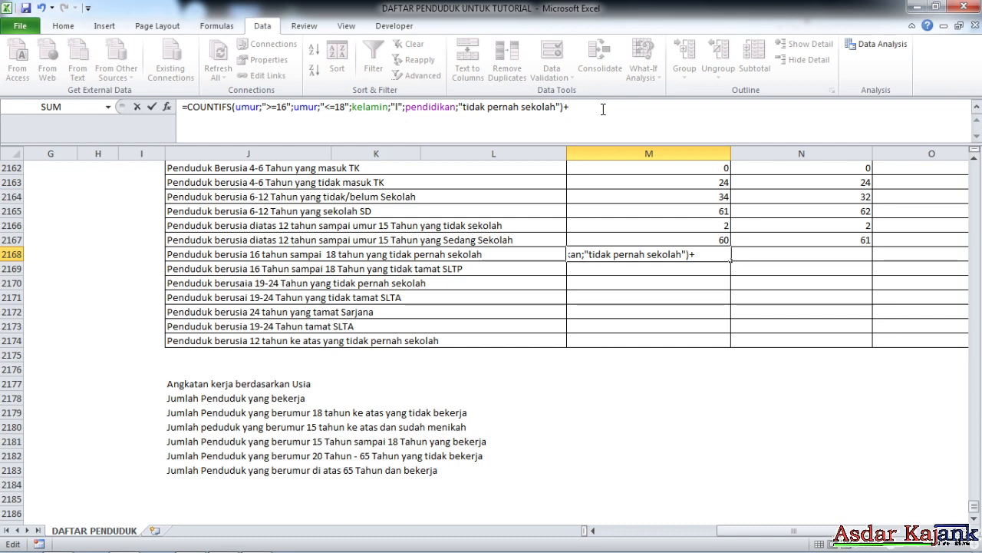
key("ctrl+v")
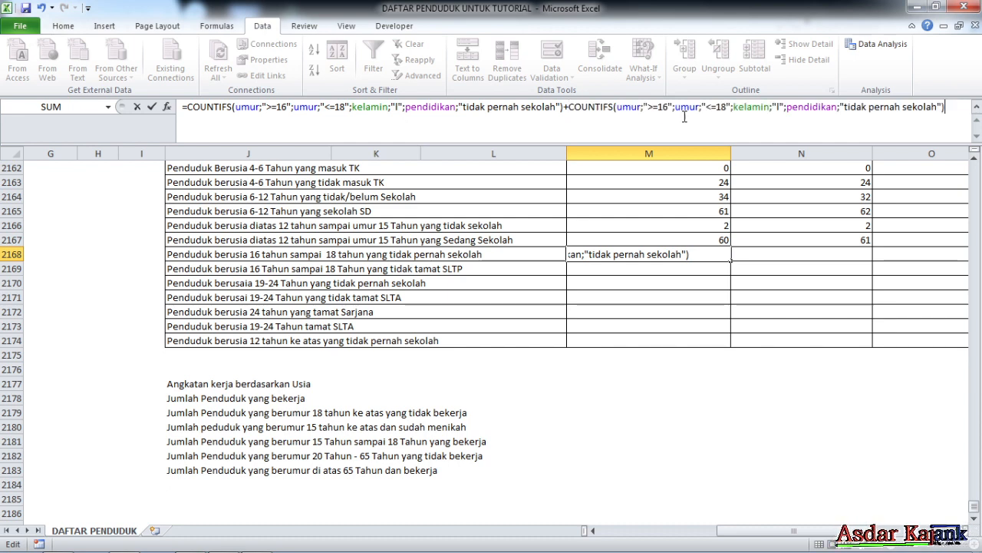
Set the pendidikan criterion in M2168's second COUNTIFS term to "tidak/belum sekolah" and enter the formula.
left_click(900, 109)
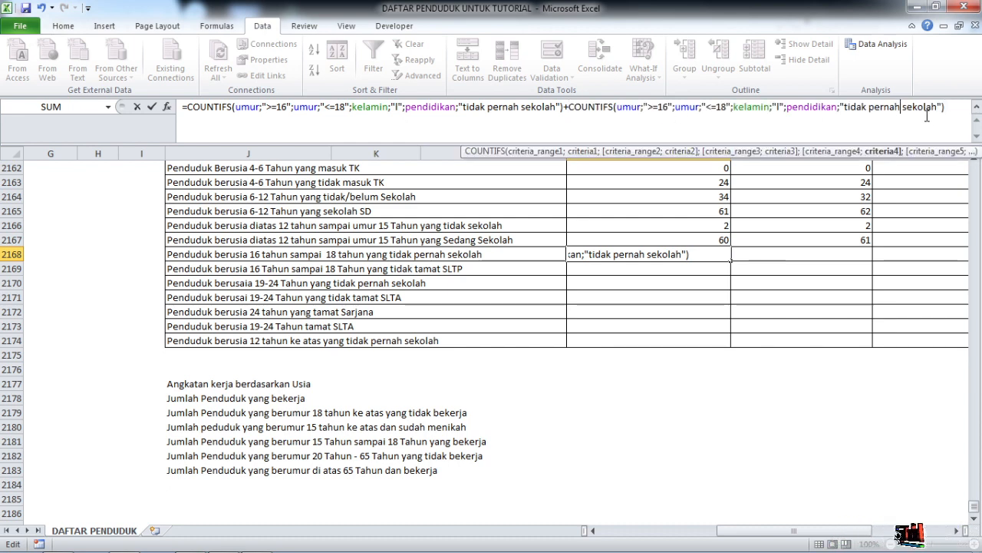
key("BackSpace")
key("BackSpace")
key("BackSpace")
key("BackSpace")
key("BackSpace")
key("BackSpace")
key("BackSpace")
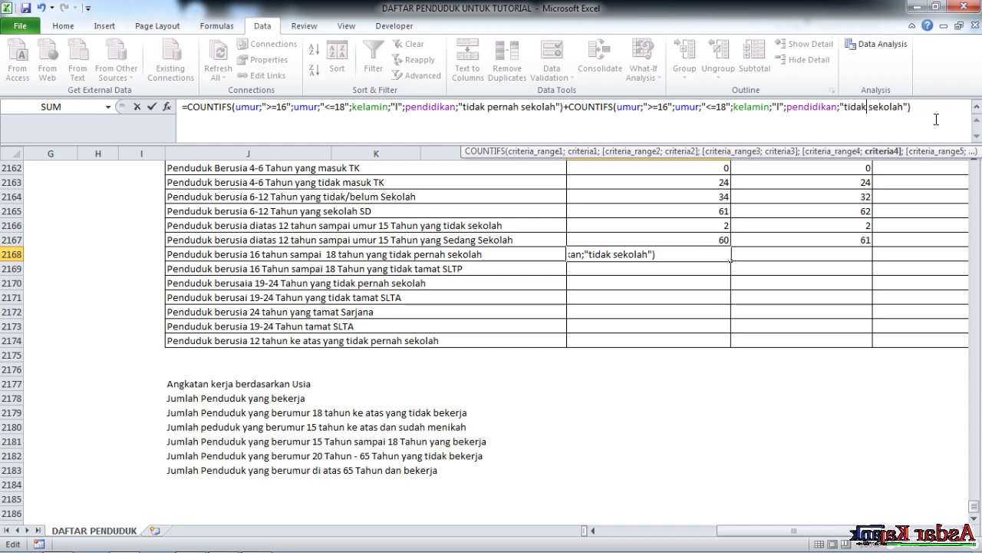
type("/bel")
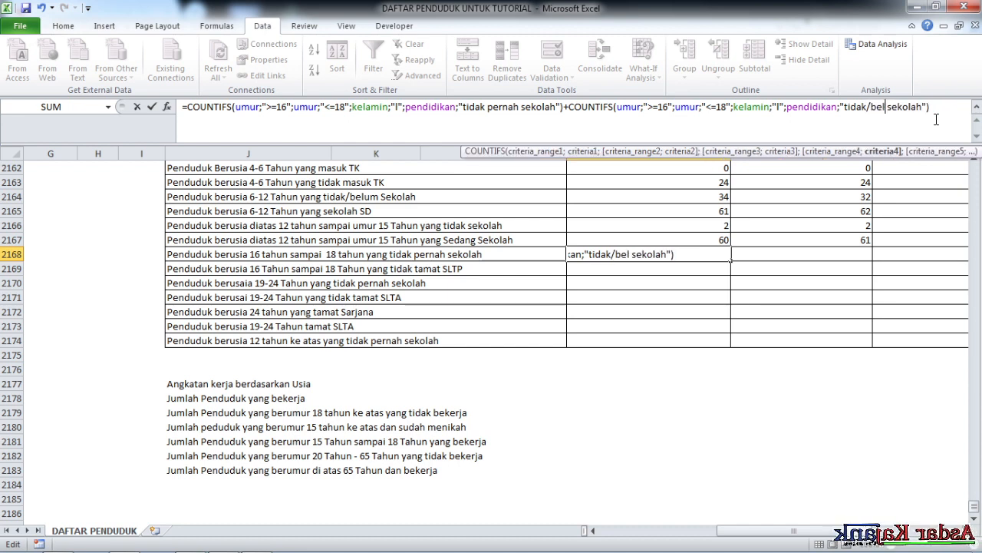
type("um")
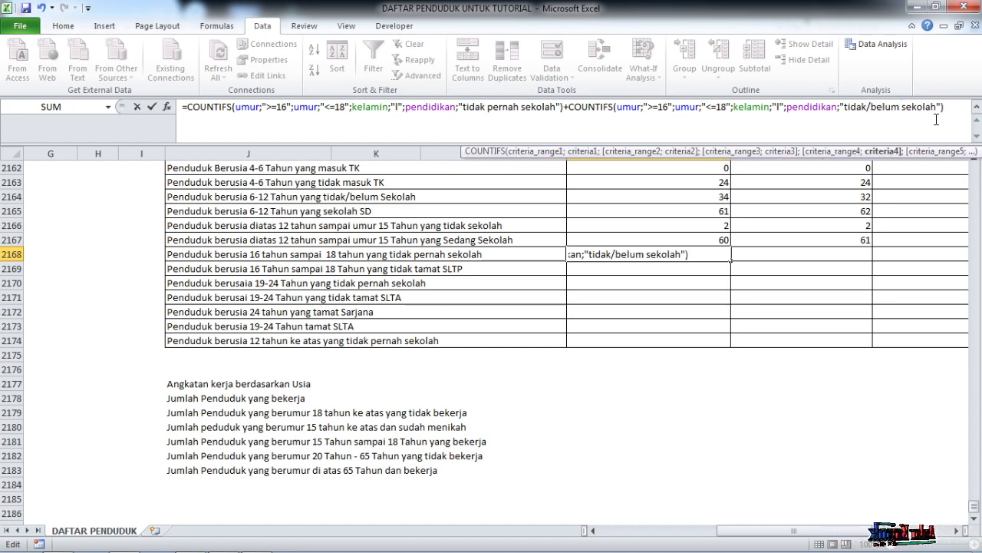
key("Return")
Fill M2168's formula across into N2168 and set the kelamin criterion to "p" in both COUNTIFS terms there.
left_click(700, 242)
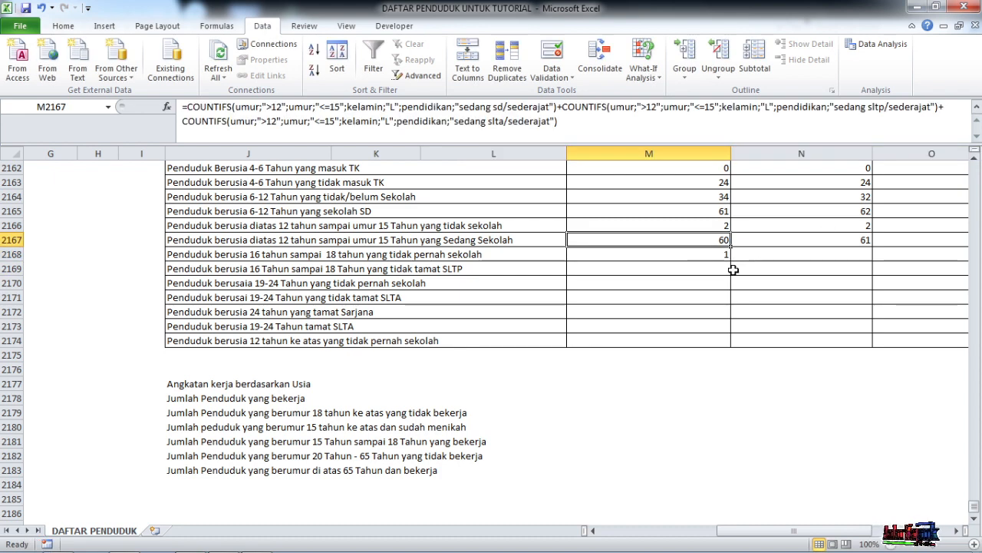
left_click(723, 256)
left_click_drag(730, 261, 852, 261)
left_click(863, 254)
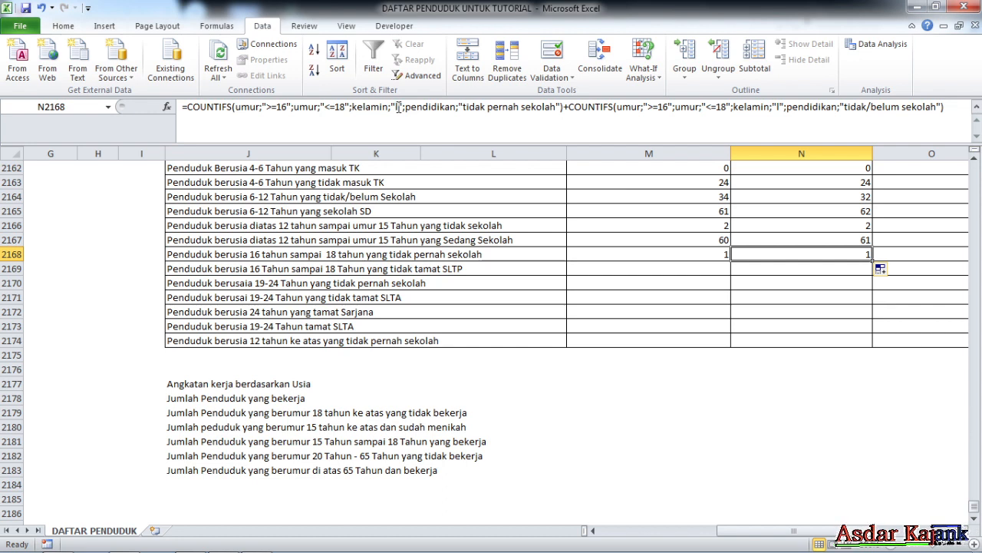
left_click(399, 107)
key("BackSpace")
type("p")
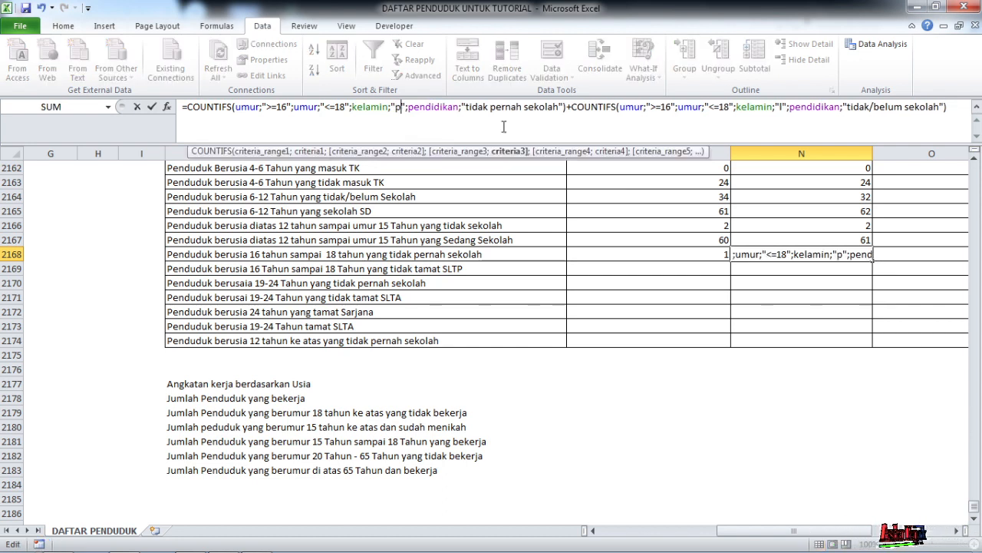
left_click(784, 107)
key("BackSpace")
type("p")
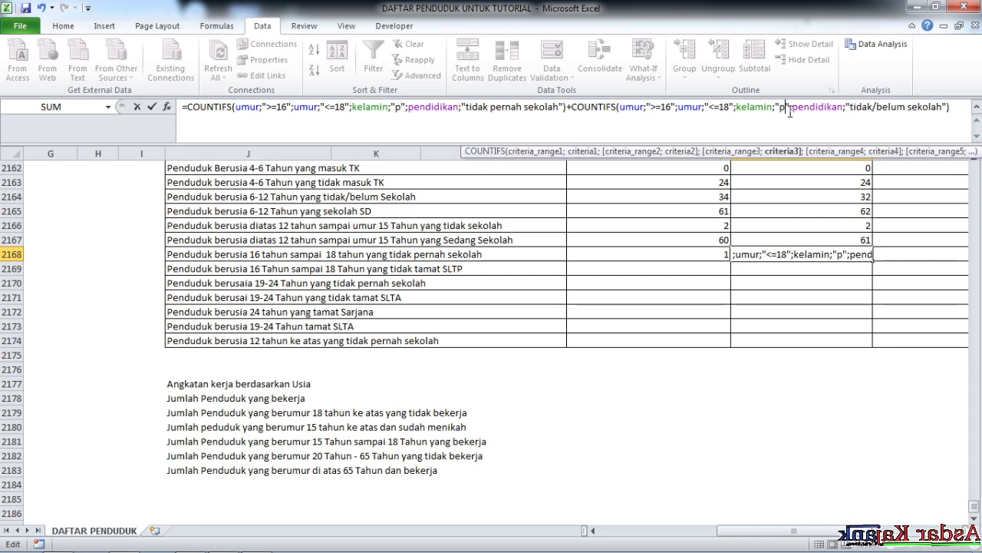
Enter the edited COUNTIFS formula in N2168.
key("Return")
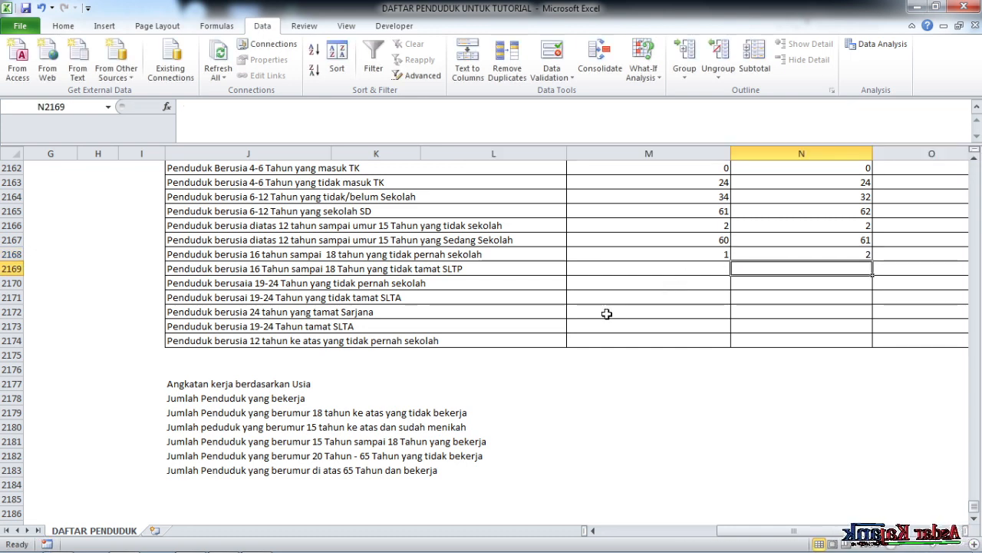
scroll(653, 287, "up", 2)
scroll(653, 287, "down", 2)
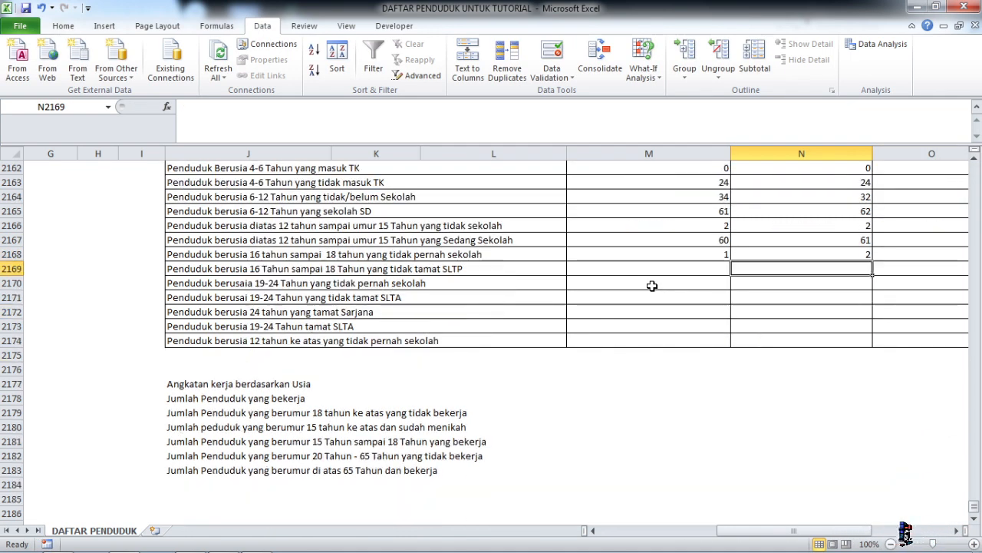
Start a COUNTIFS formula in M2169 with the umur range and the criterion ">=16".
left_click(691, 270)
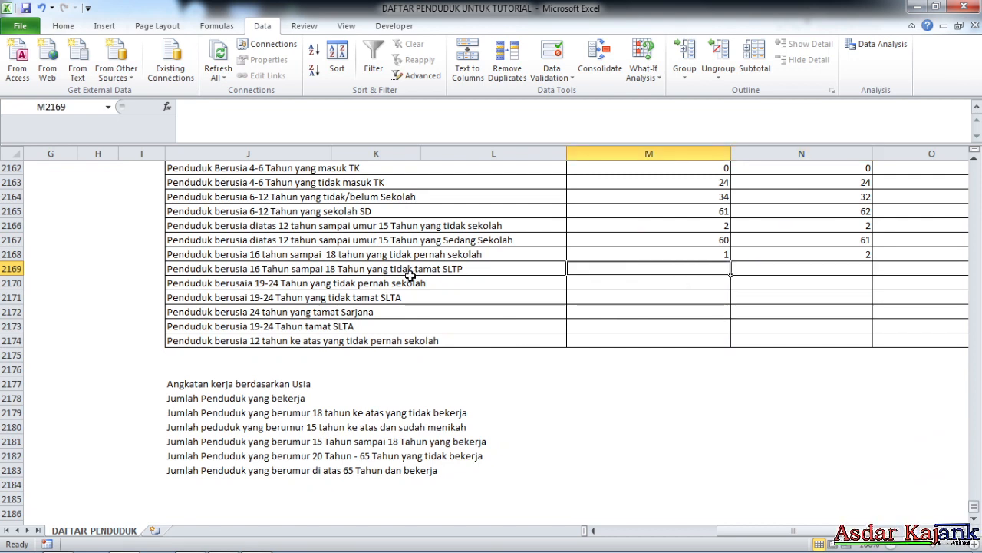
left_click(196, 269)
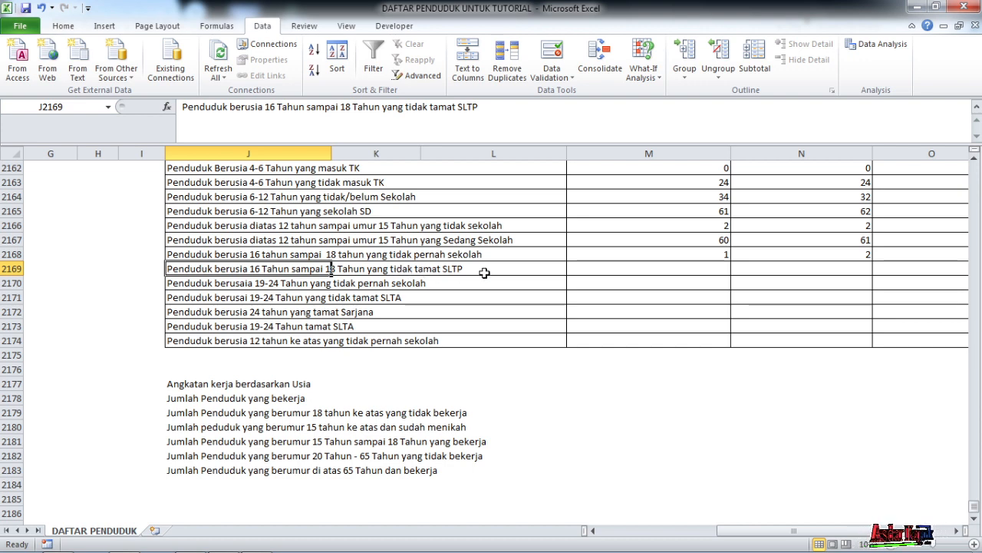
left_click(611, 268)
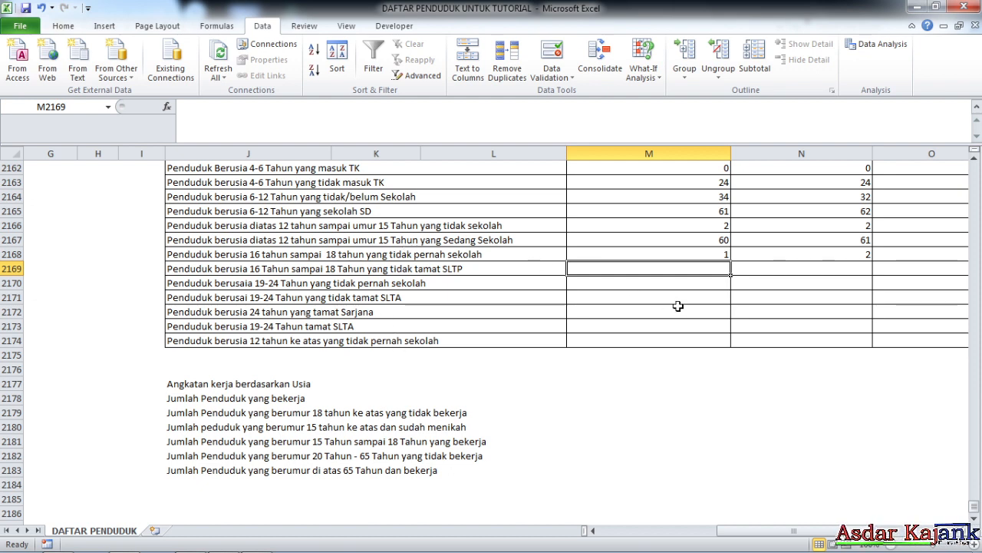
type("=coun")
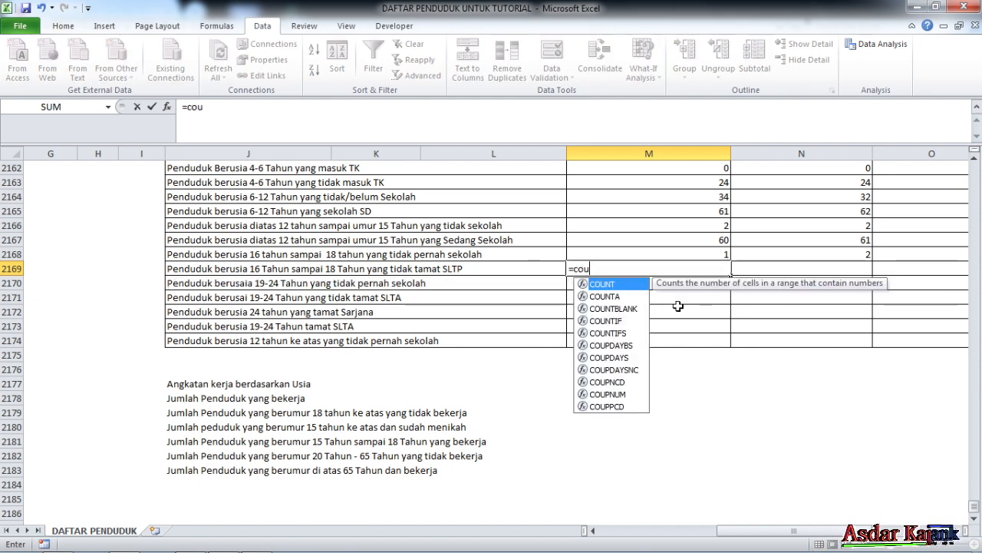
double_click(623, 333)
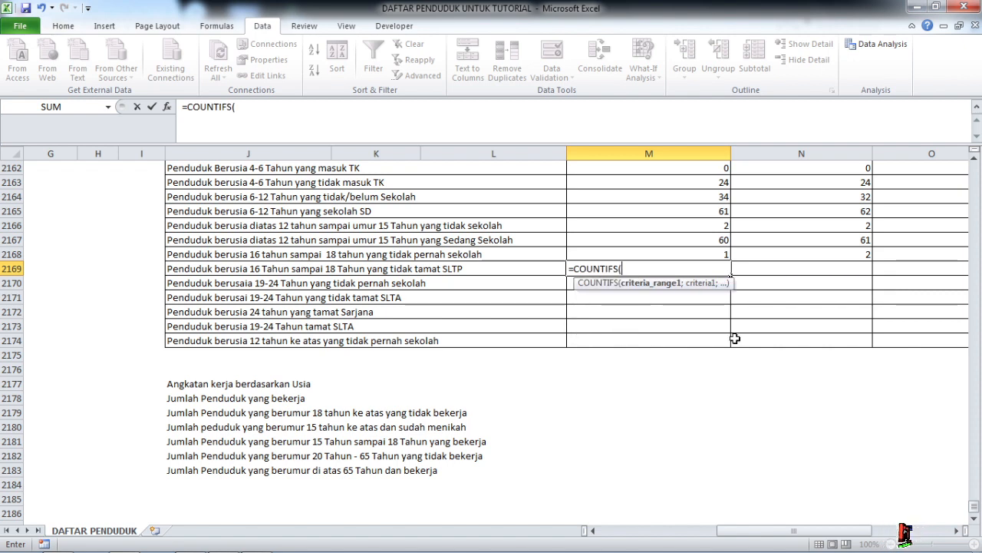
type("um")
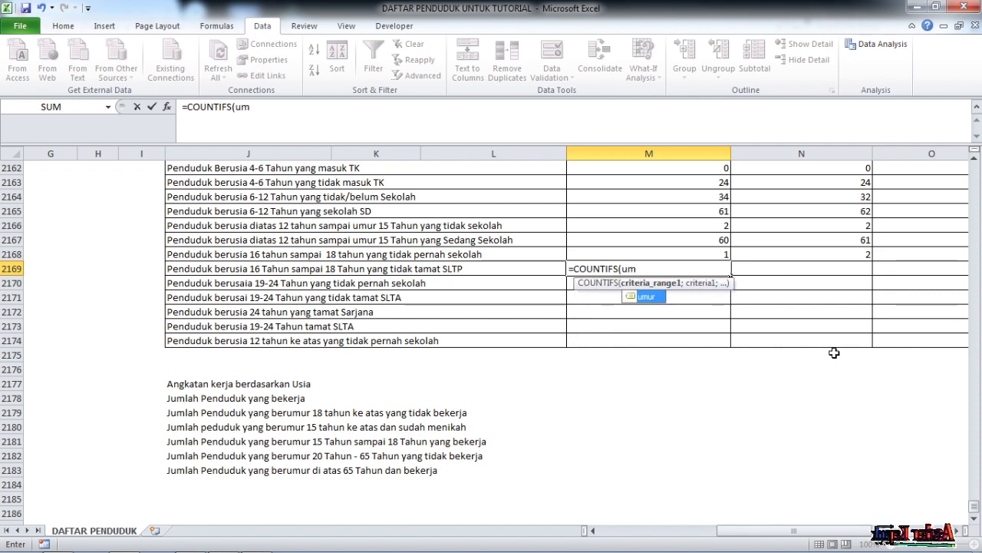
double_click(646, 298)
type(";")
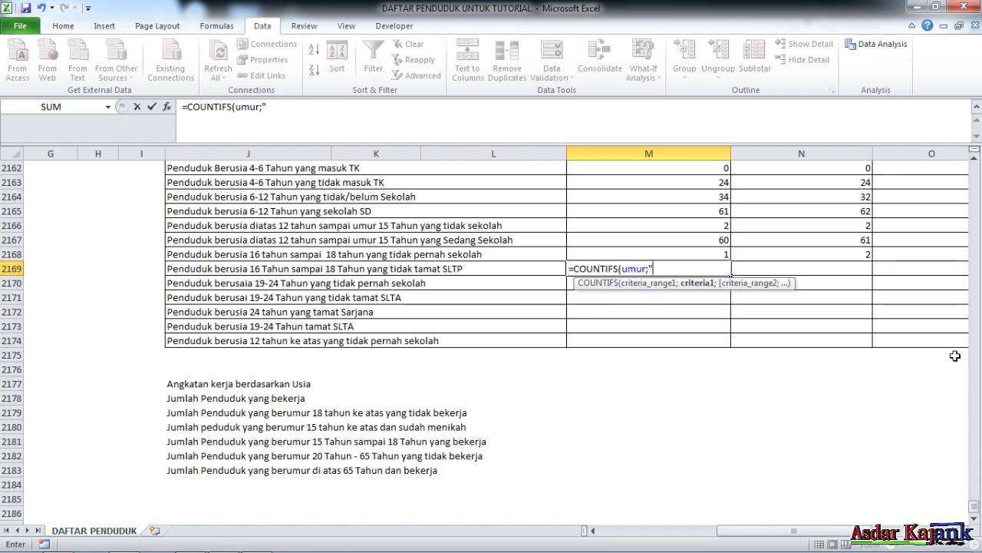
type(">")
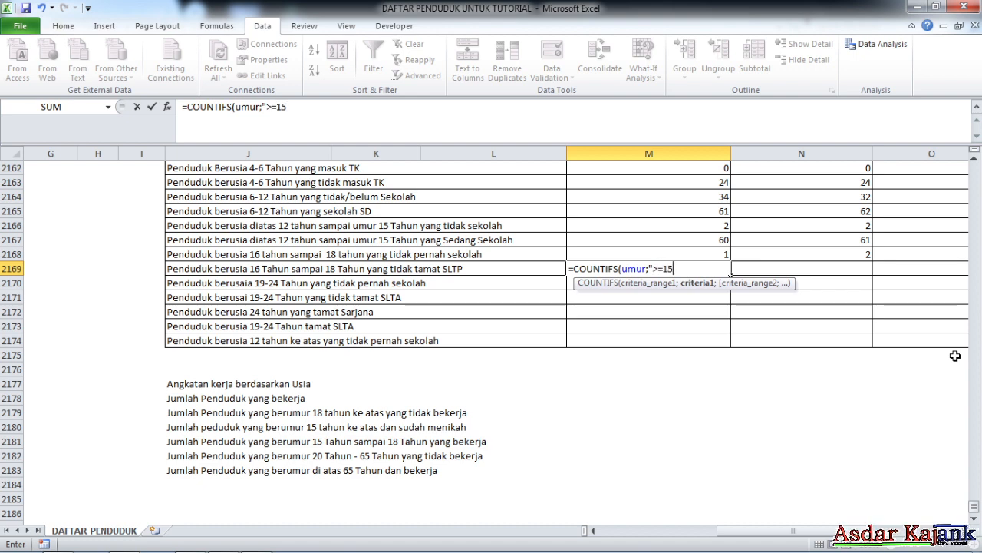
type("=16\"")
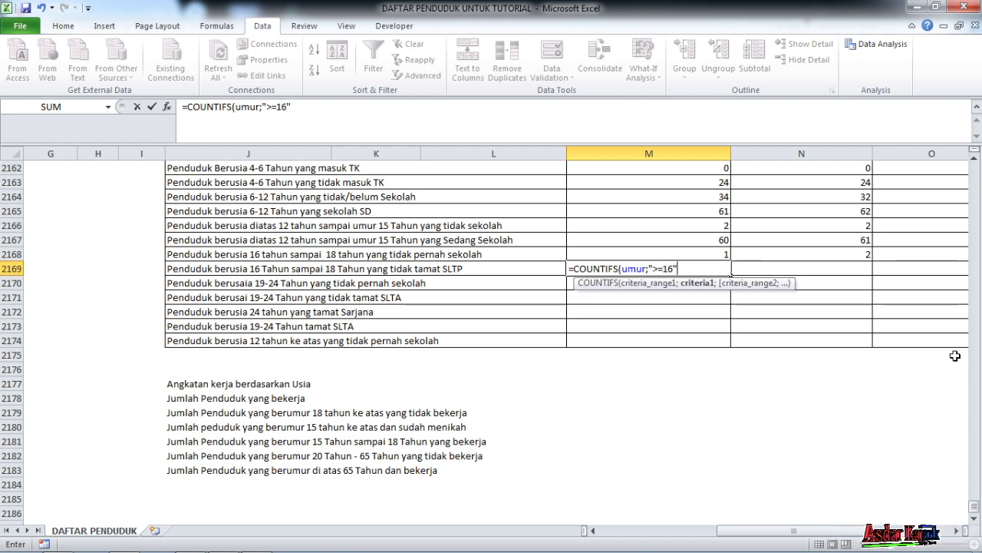
Add the umur range with criterion "<=18" and the kelamin range with criterion "l" to M2169's COUNTIFS.
type(";um")
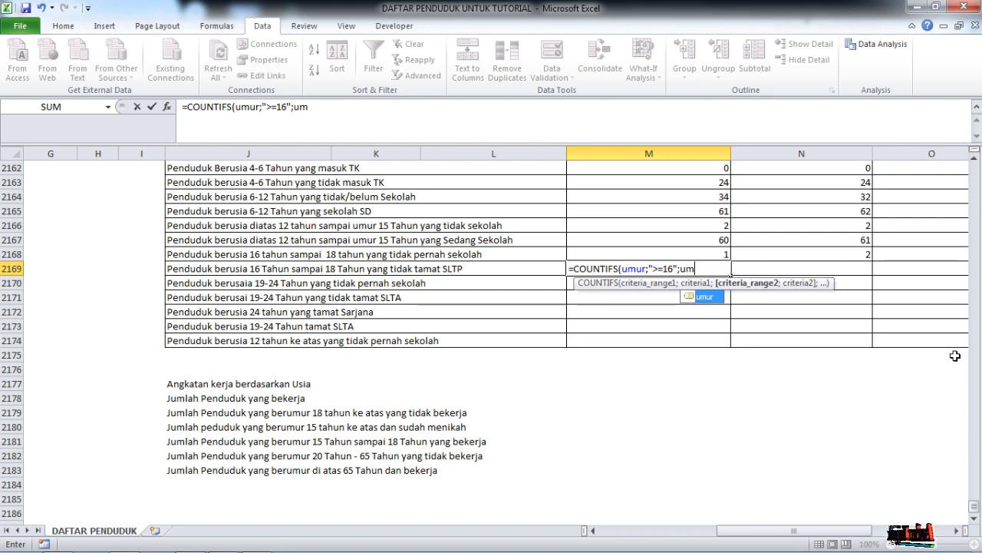
double_click(705, 298)
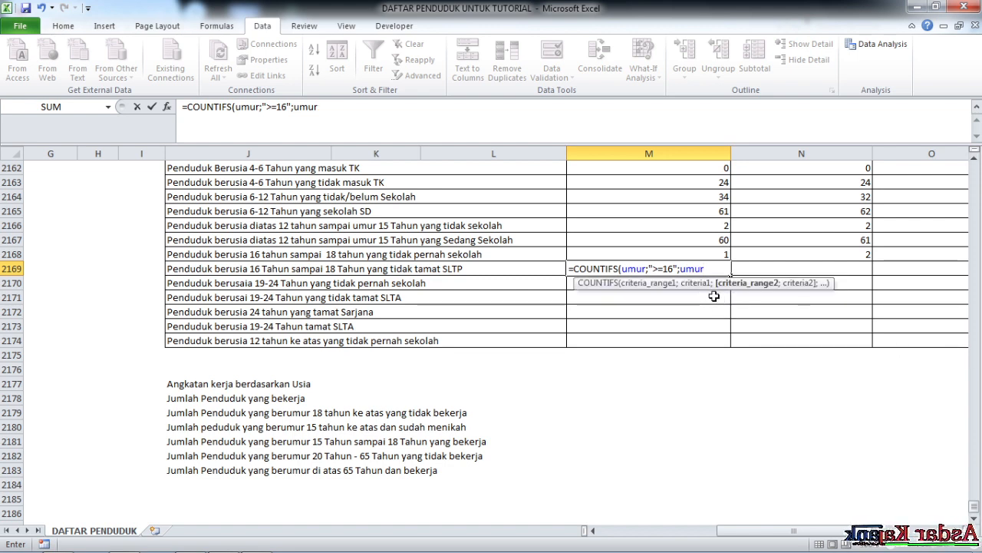
type(";\"<=18")
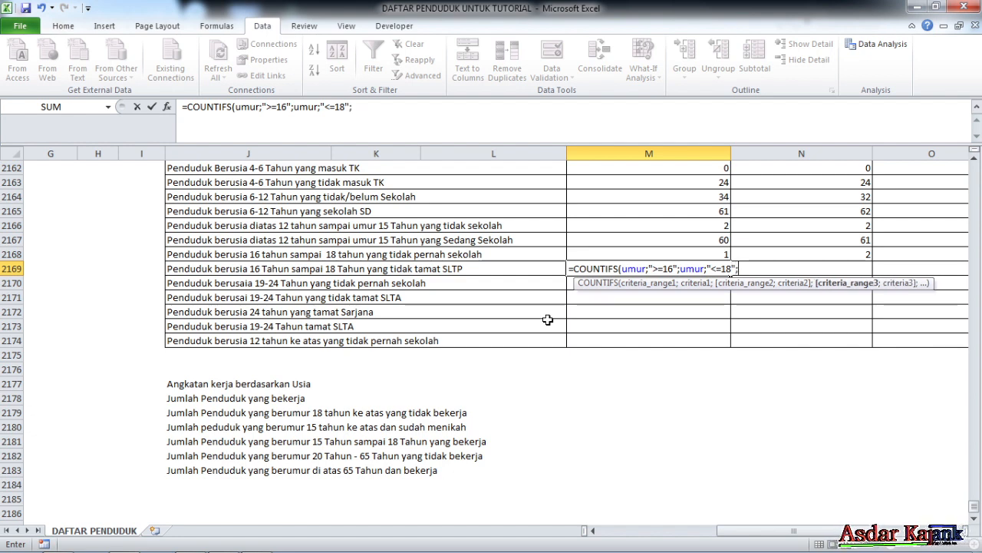
type("e")
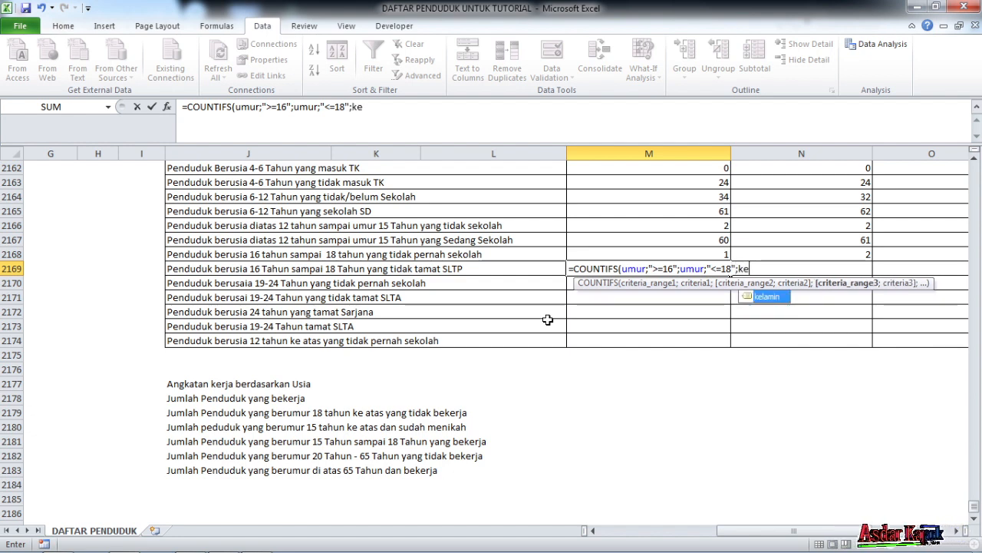
double_click(777, 297)
type(";\"l")
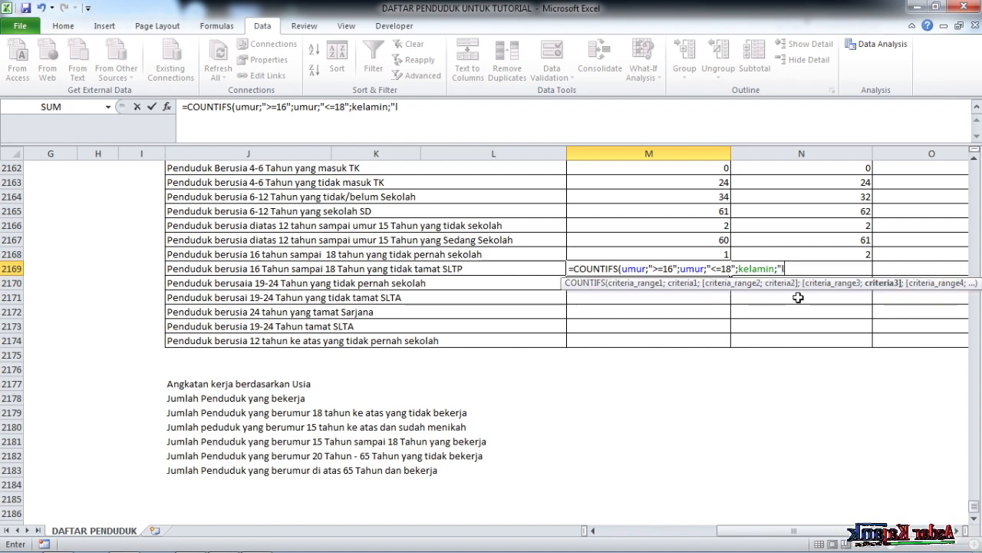
Add the pendidikan range with the criterion "tamat sd/sederajat" to M2169's COUNTIFS and enter the formula.
type("\";pen")
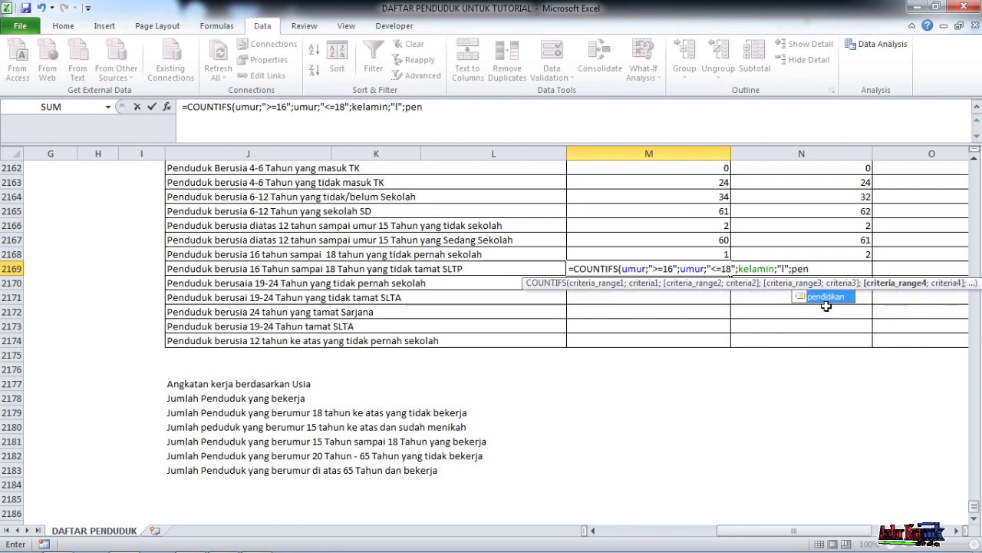
double_click(825, 297)
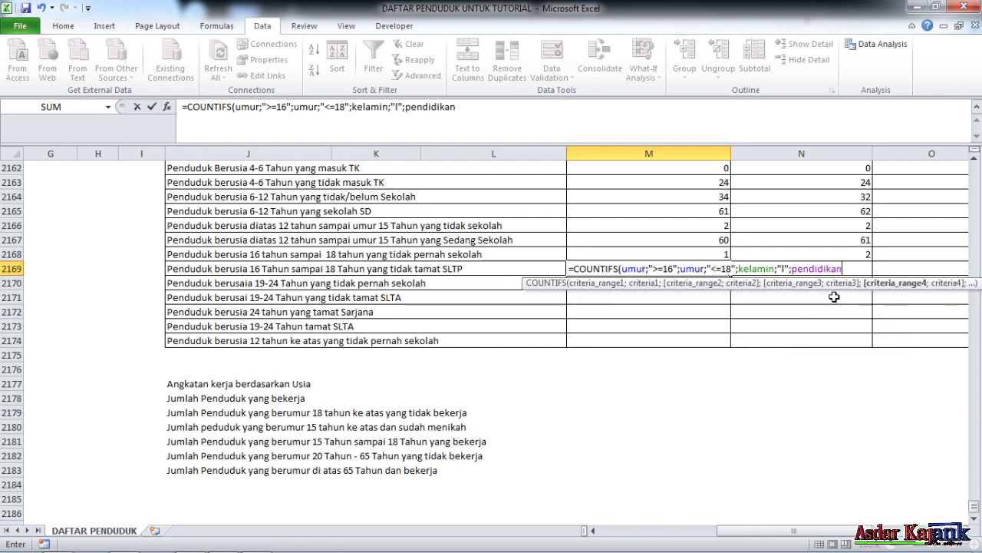
type(";\"")
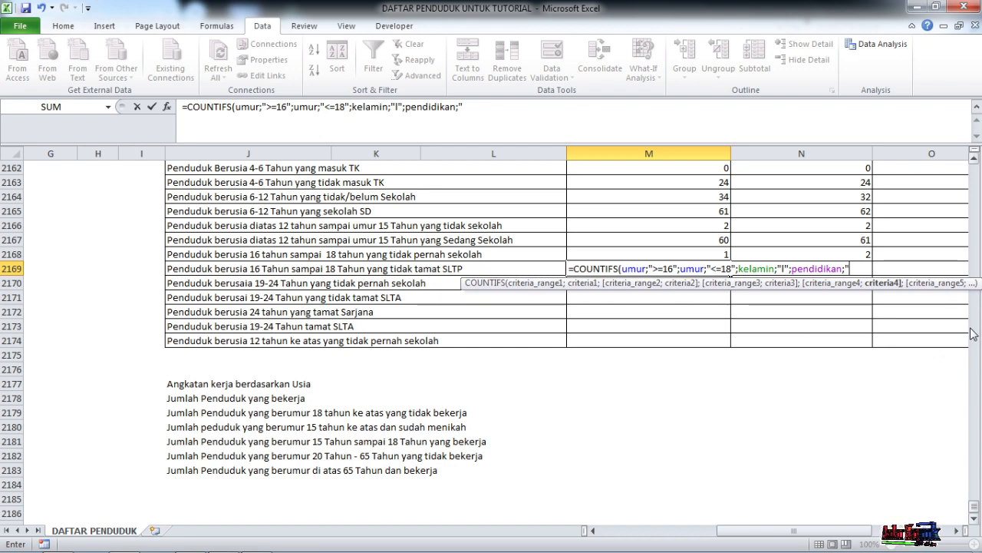
type("tmat")
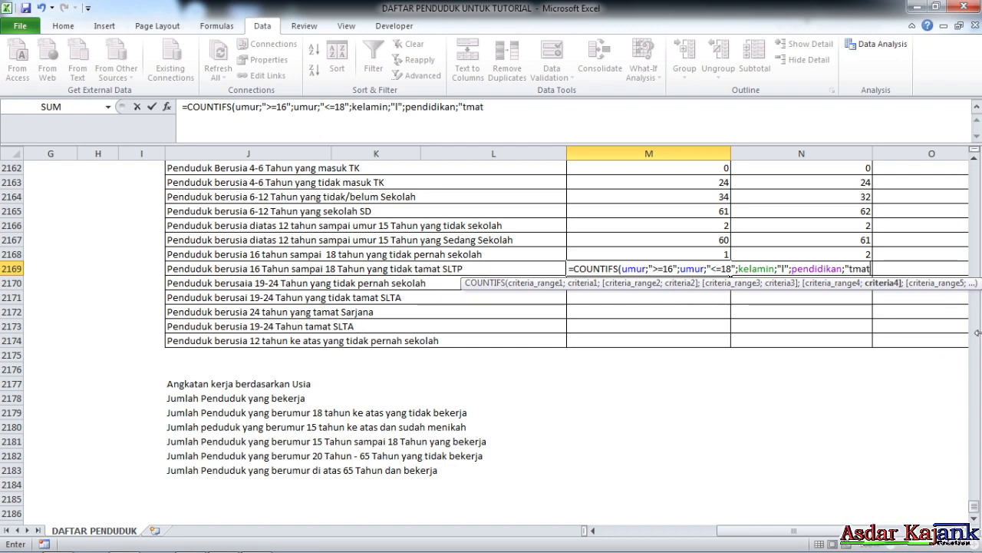
key("BackSpace")
key("BackSpace")
key("BackSpace")
key("BackSpace")
type("tamat")
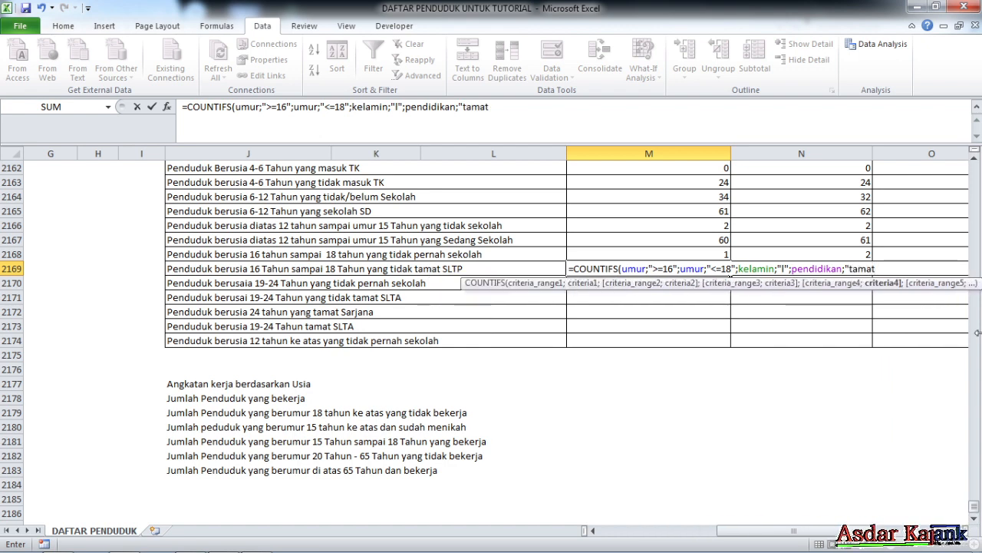
type(" sd")
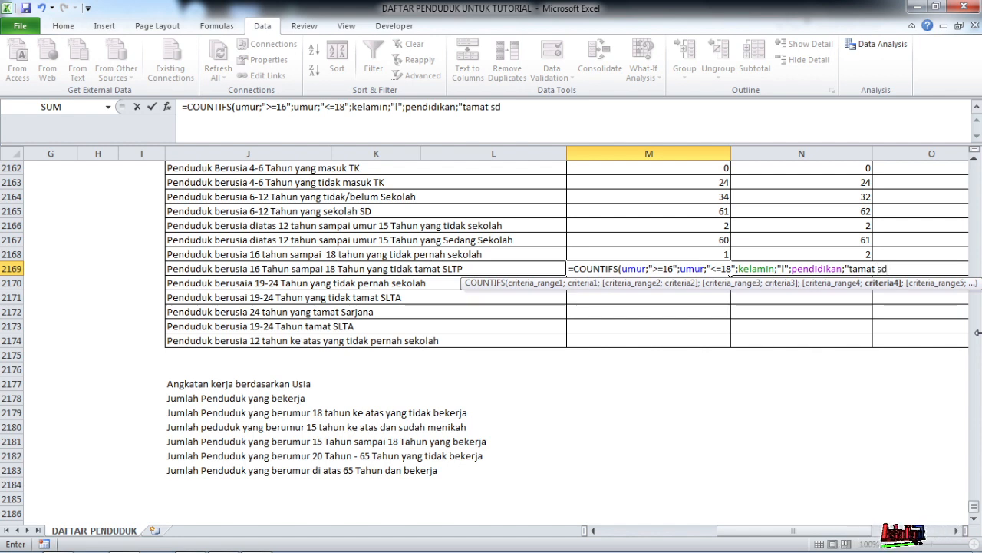
type("/sederaj")
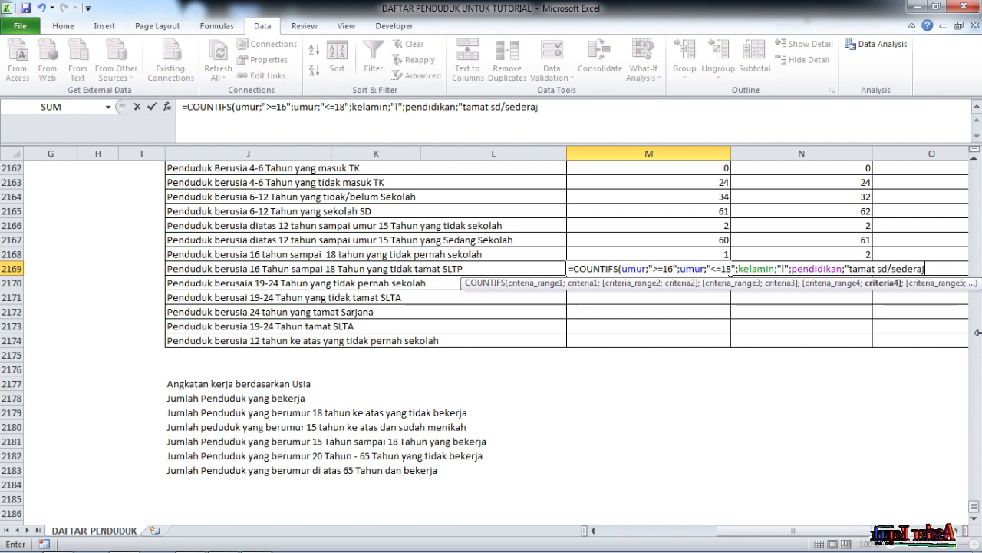
type("at\"")
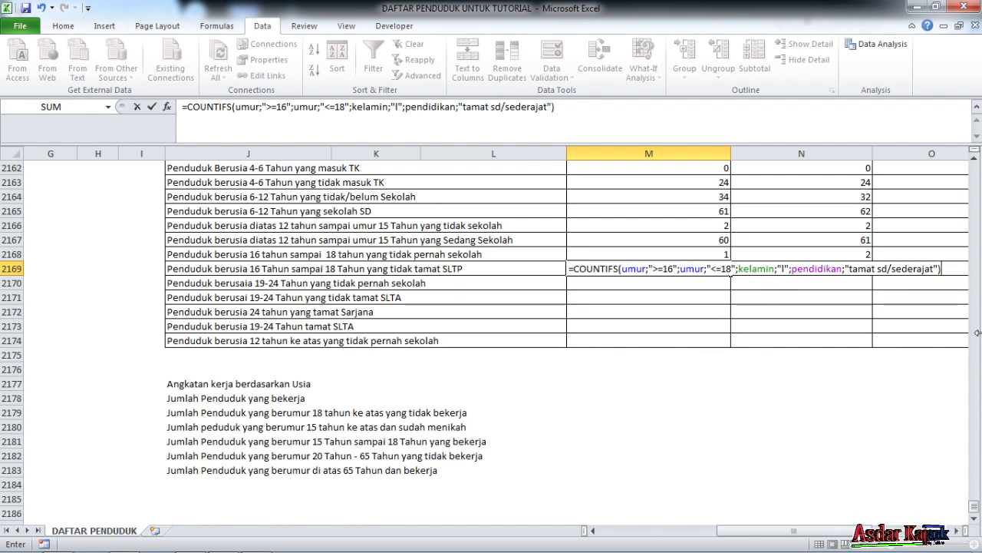
key("Return")
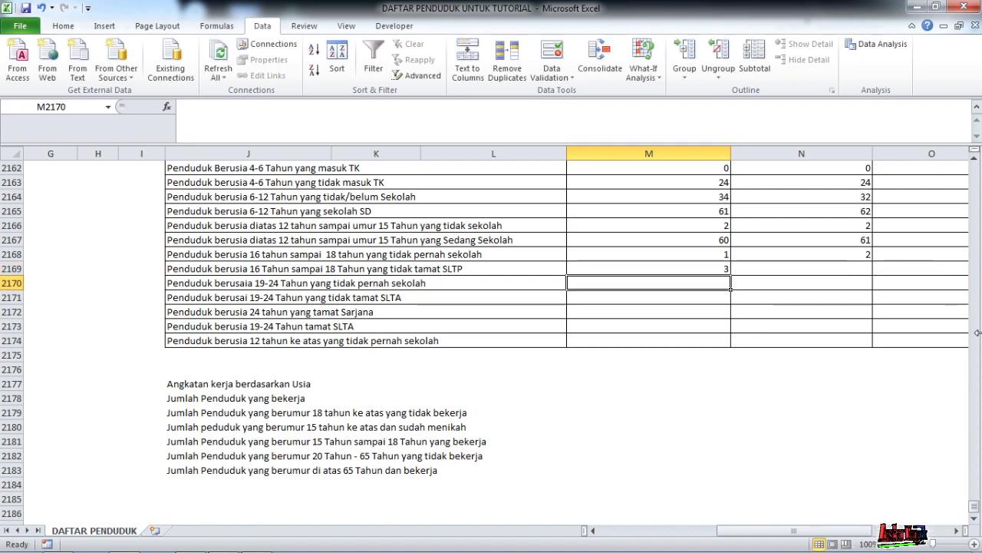
Temporarily filter the resident list by header row 3 to examine the education values available under PDDK_AKHIR.
left_click(718, 270)
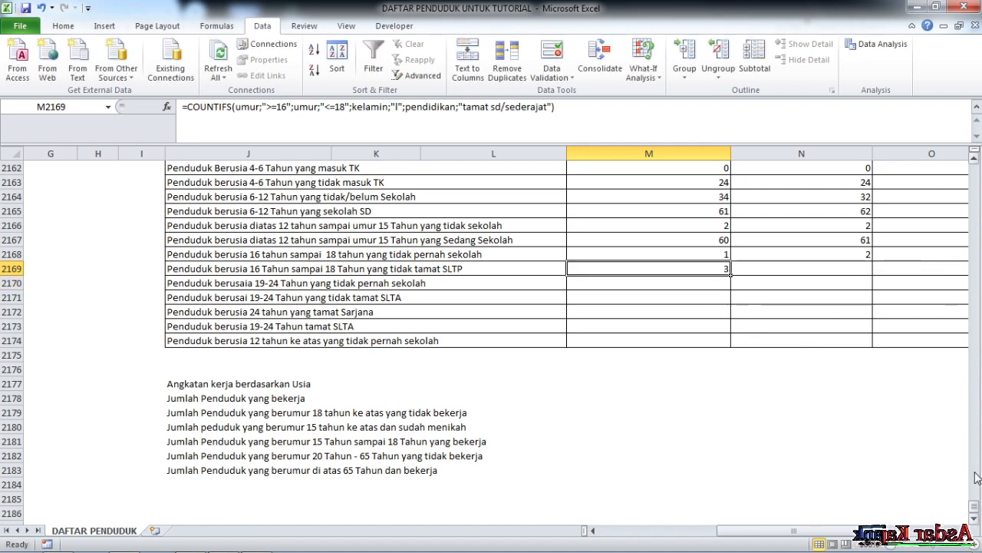
left_click_drag(974, 506, 975, 165)
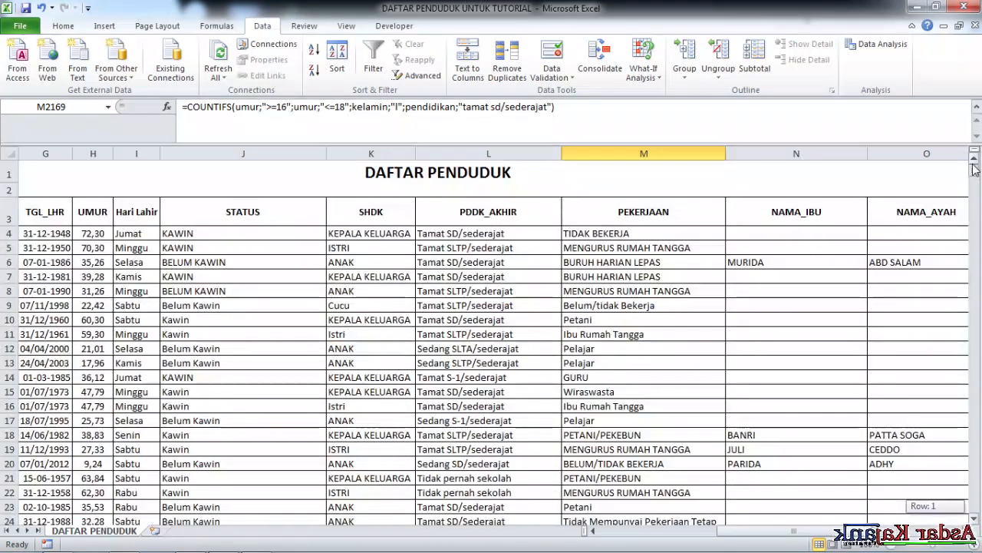
left_click(9, 219)
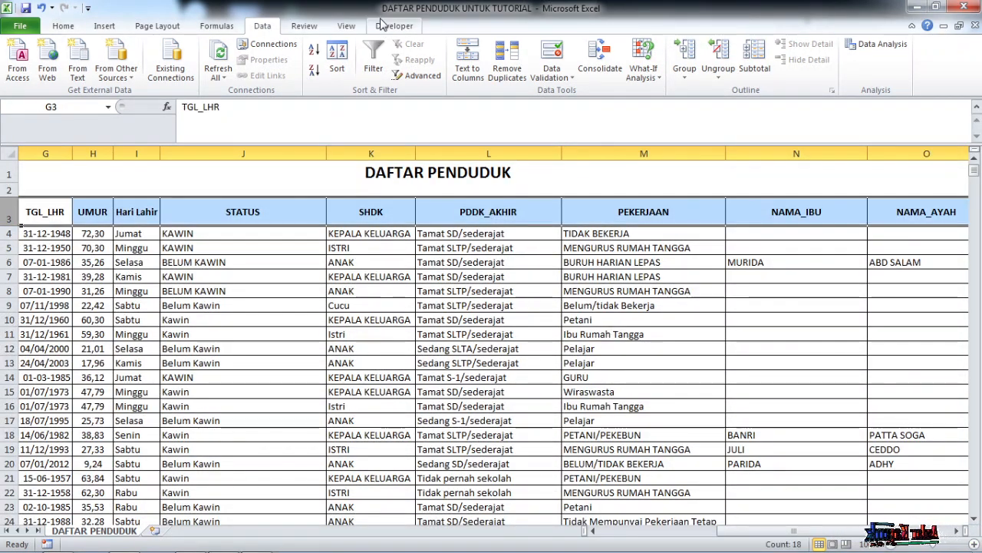
left_click(373, 58)
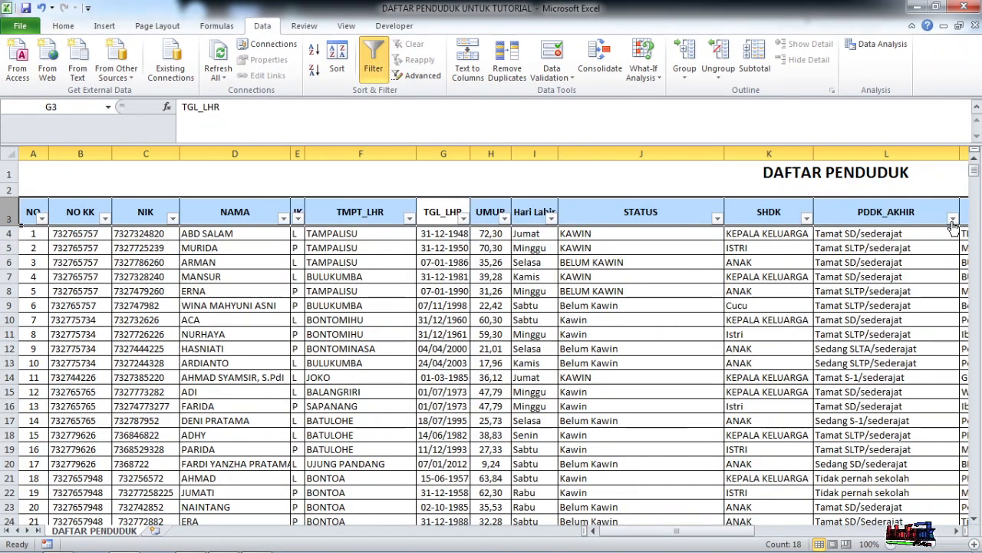
left_click(952, 218)
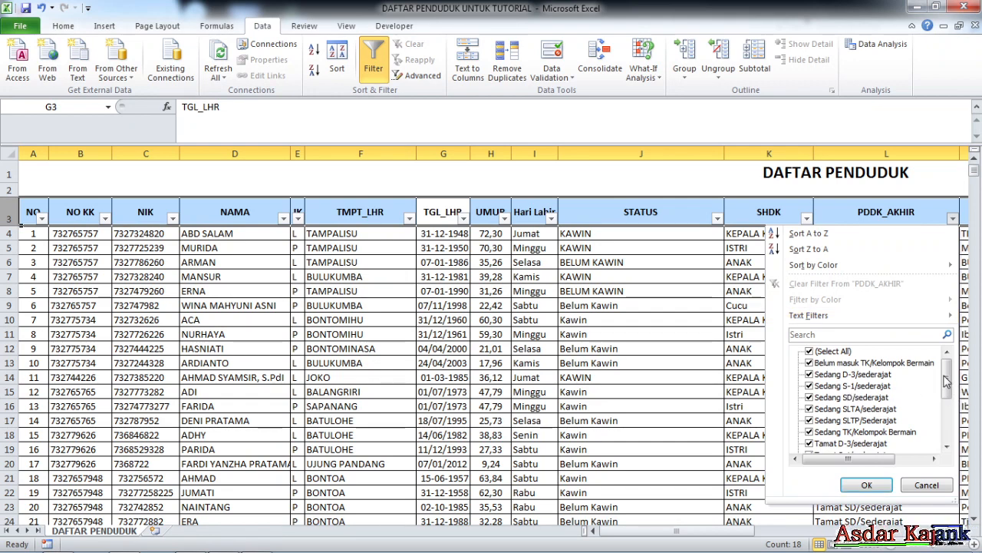
left_click_drag(946, 381, 957, 412)
mouse_move(238, 544)
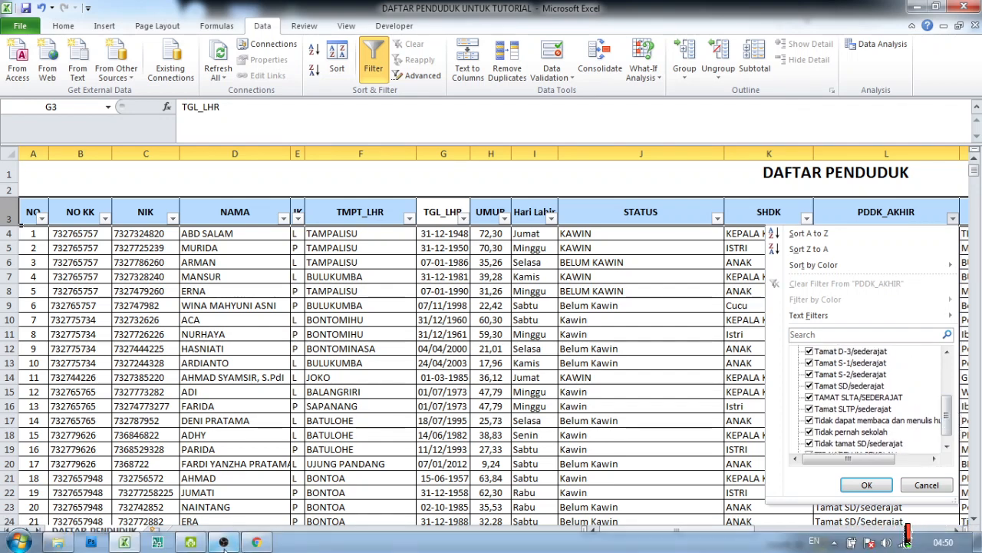
left_click(496, 329)
left_click(374, 58)
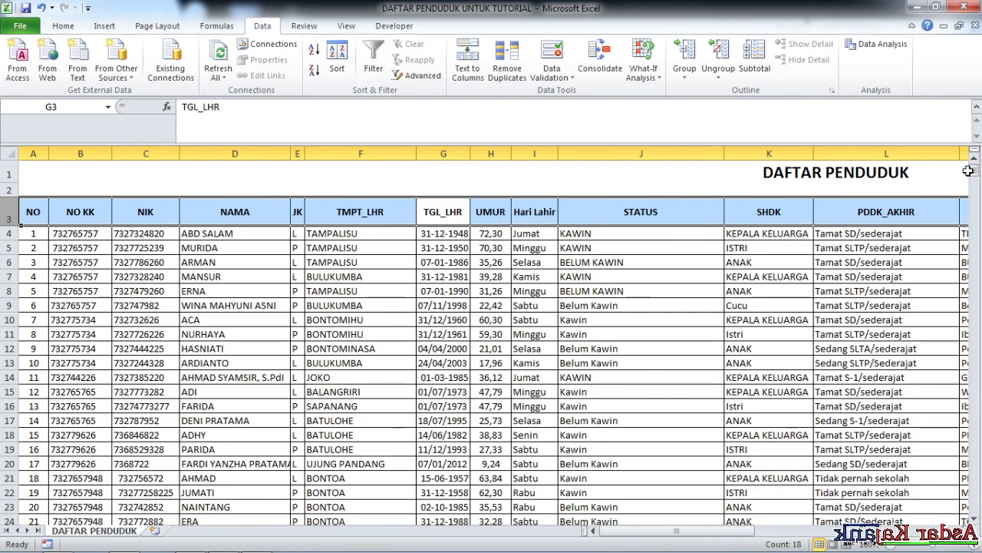
Append a plus sign and a copy of the existing COUNTIFS expression to the formula in M2169.
left_click_drag(974, 171, 975, 490)
scroll(675, 416, "down", 10)
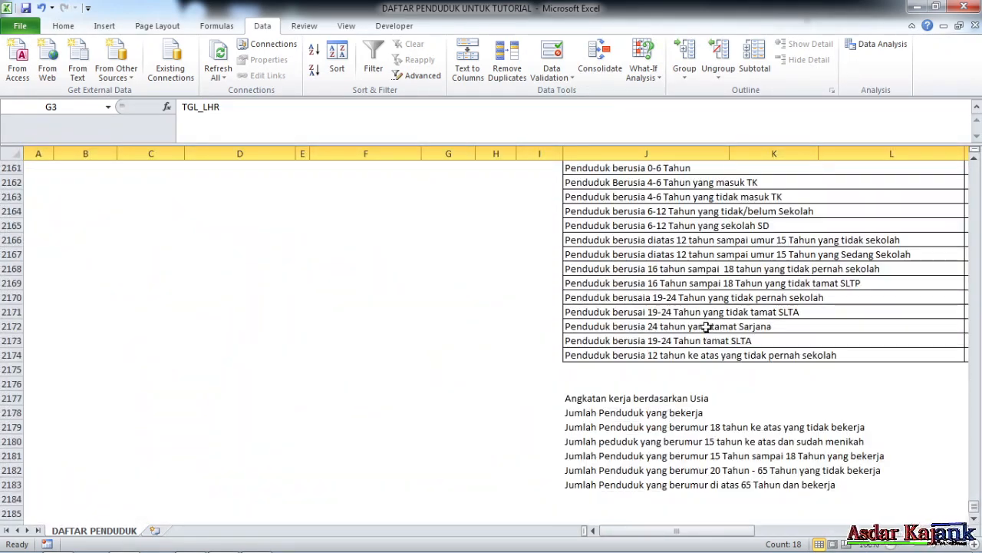
left_click(707, 323)
key("Right")
key("Right")
key("Right")
key("Right")
key("Right")
key("Right")
key("Right")
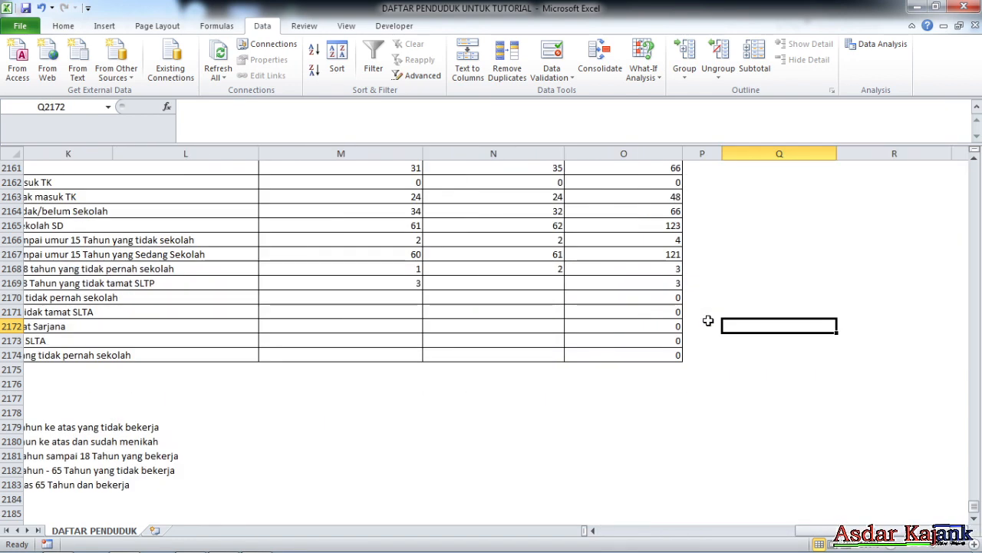
left_click(381, 278)
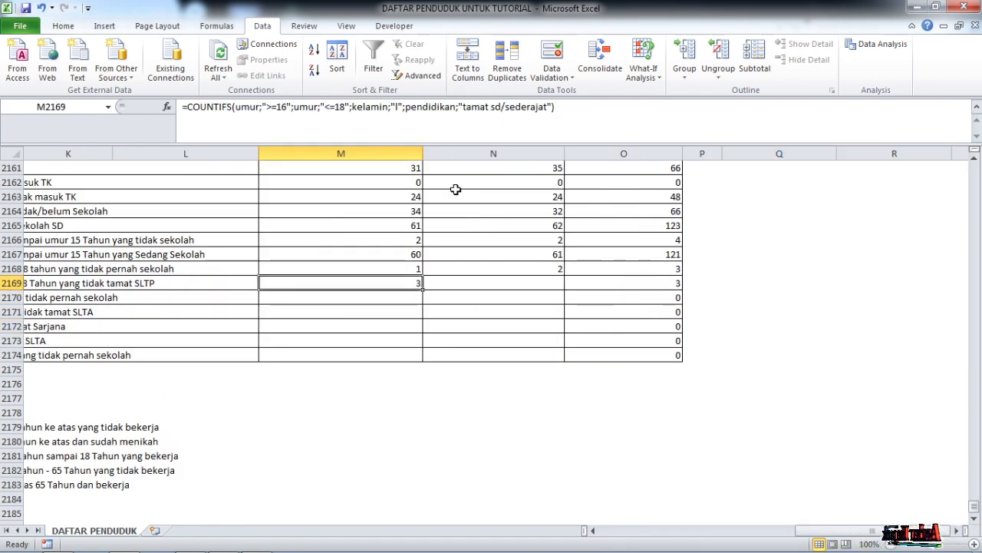
left_click_drag(186, 107, 316, 117)
key("ctrl+c")
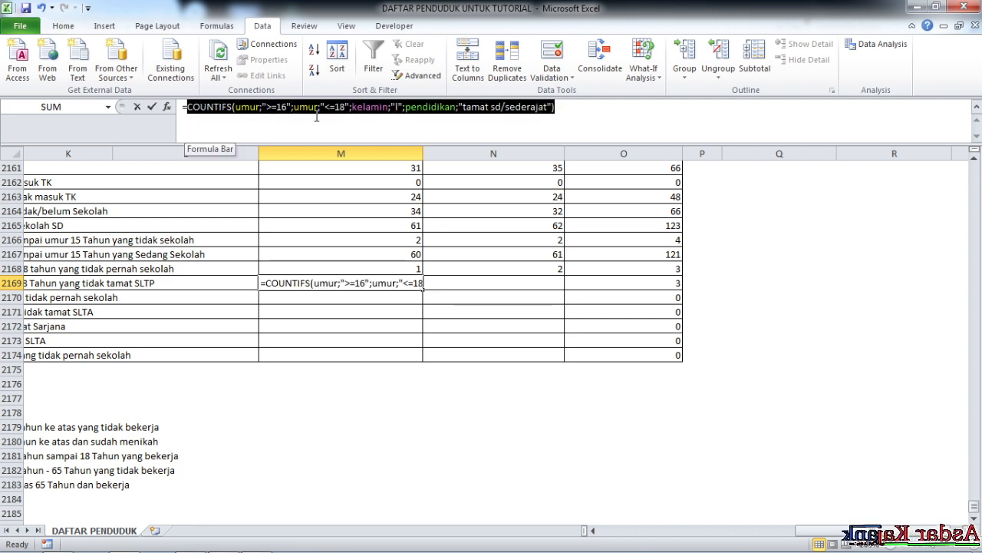
left_click(586, 113)
type("+")
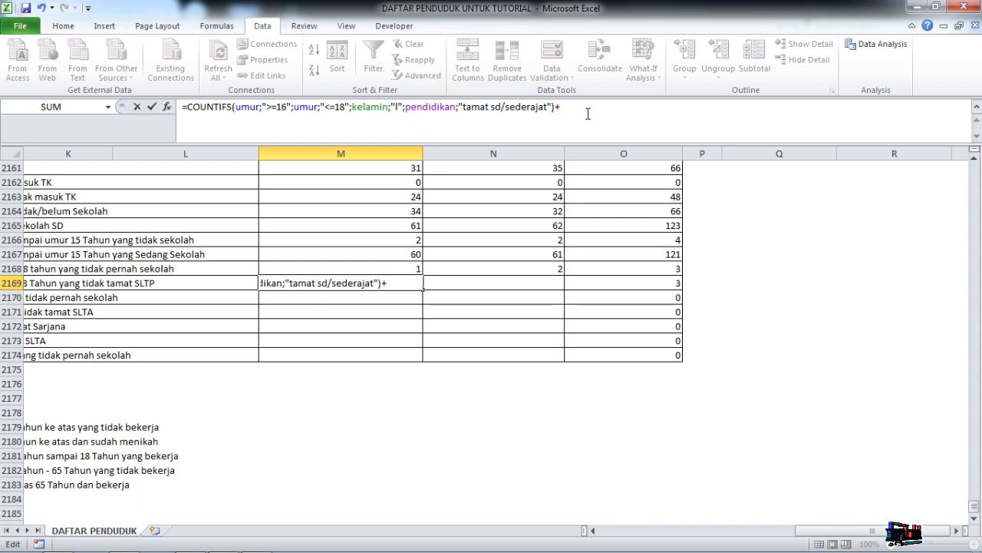
key("ctrl+v")
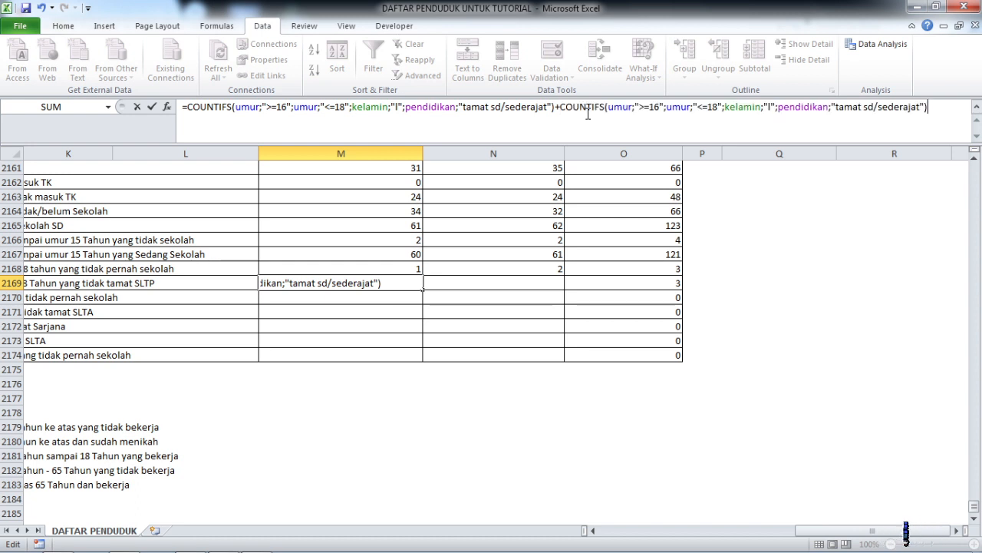
Change the pendidikan criterion in M2169's second COUNTIFS to "tidak tamat sd/sederajat" and enter the formula.
left_click(836, 108)
type("tidak t")
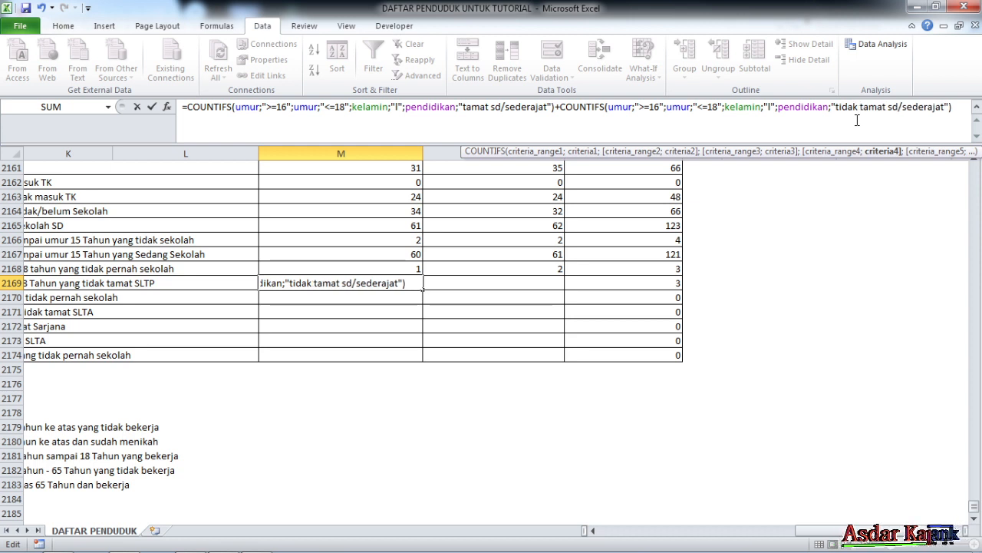
key("Return")
Copy M2169's formula into N2169 and set the kelamin criterion in both COUNTIFS terms there to "p".
left_click(409, 285)
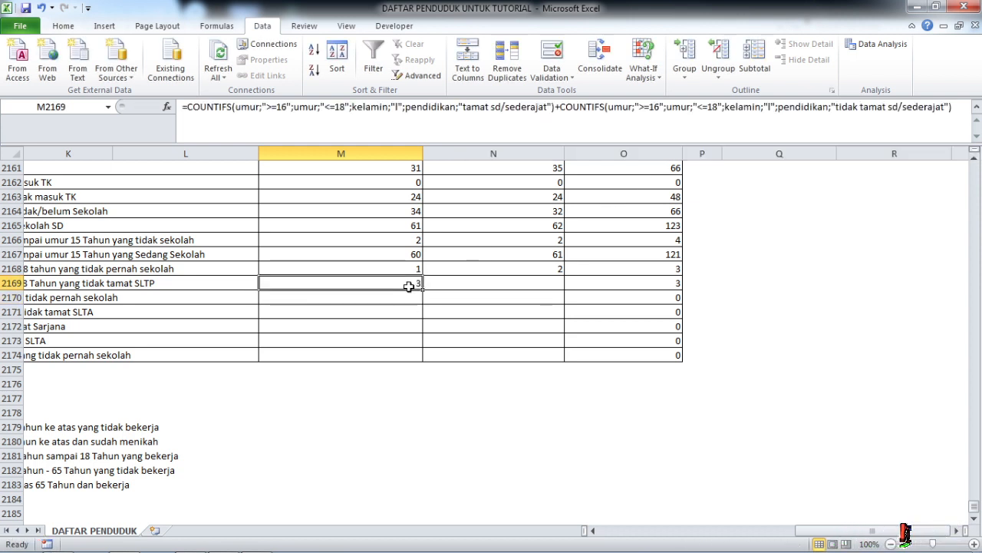
left_click_drag(423, 290, 526, 296)
left_click(535, 282)
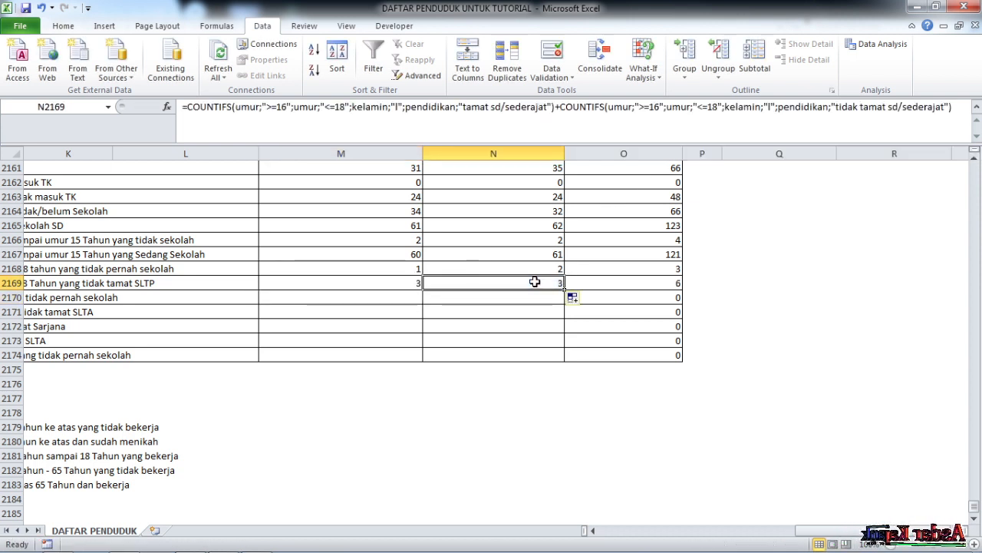
left_click(402, 109)
key("BackSpace")
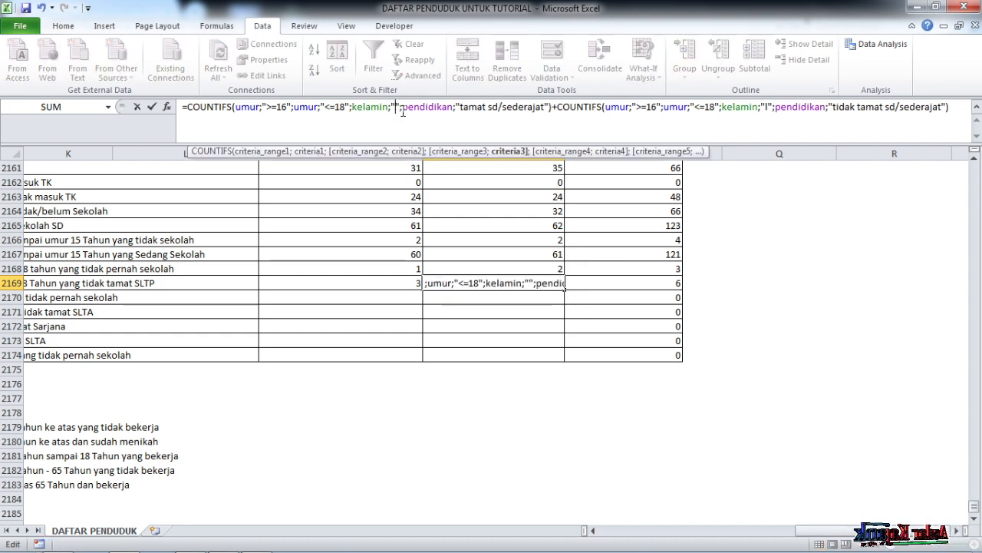
type("p")
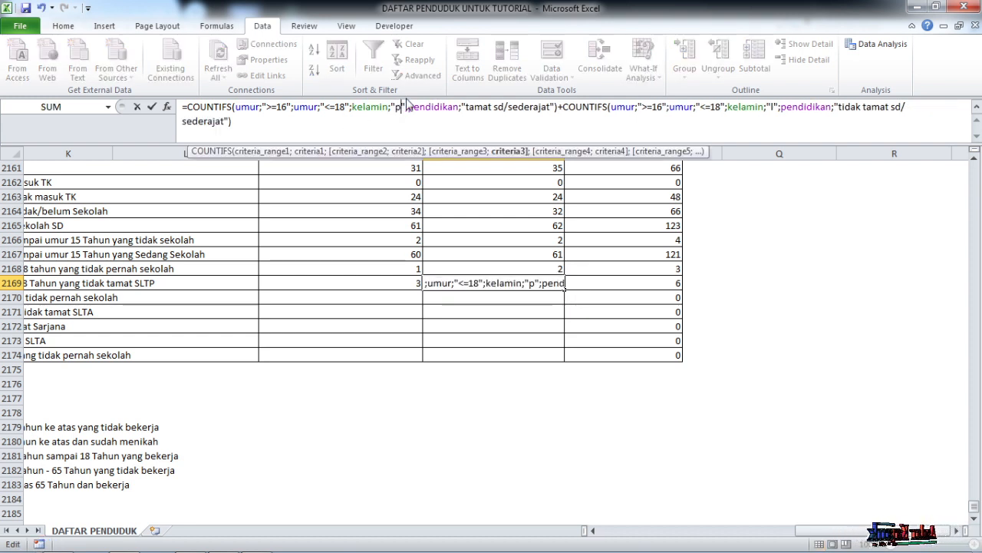
left_click(773, 107)
key("BackSpace")
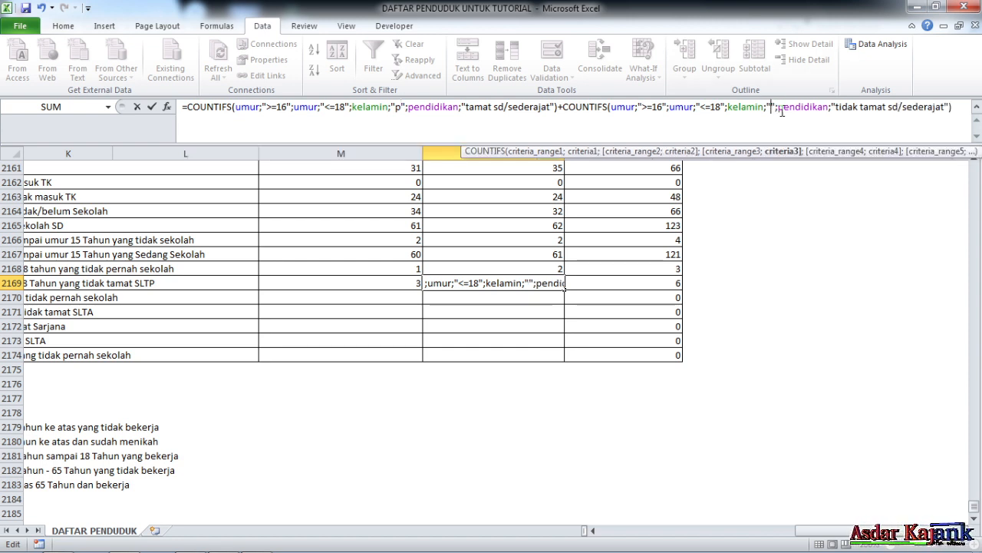
type("p")
key("Return")
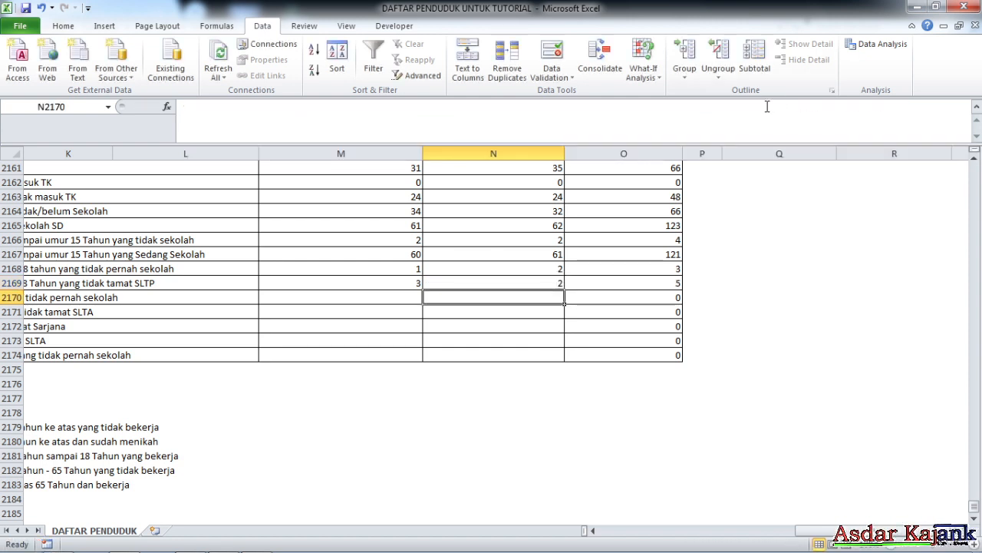
Examine the label of row 2170 for the age range and education status its count requires.
left_click(414, 296)
key("Left")
key("Left")
key("Left")
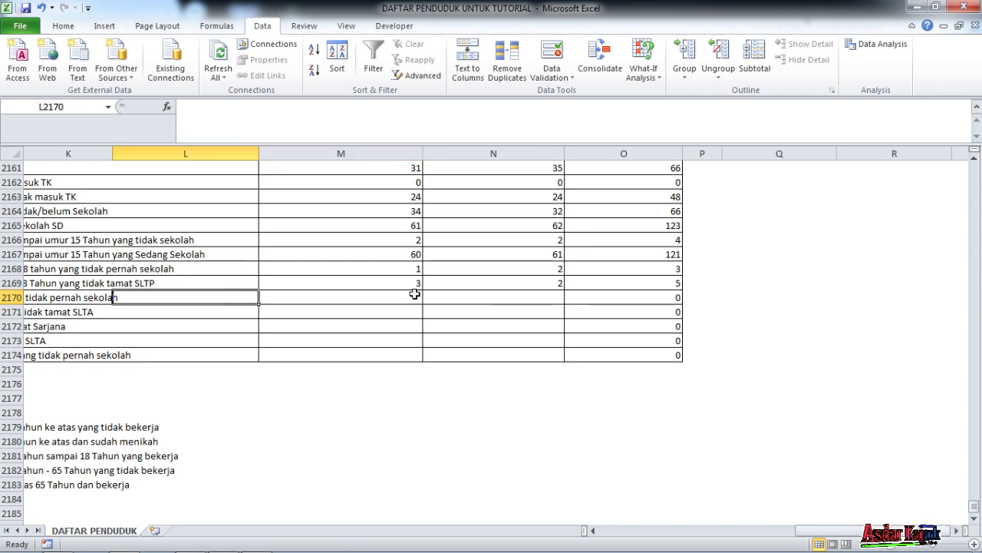
key("Right")
key("Right")
key("Right")
key("Right")
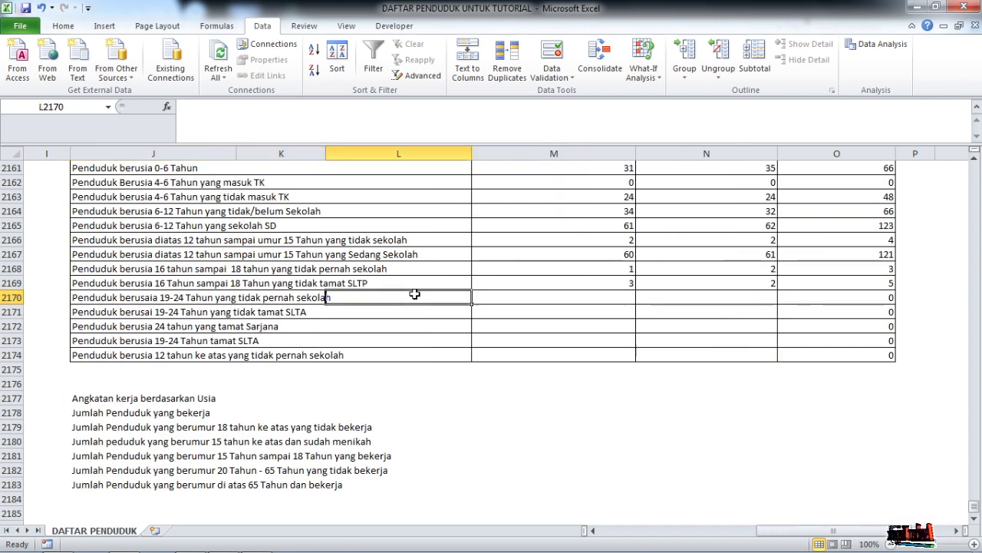
key("Left")
key("Left")
key("Left")
key("Left")
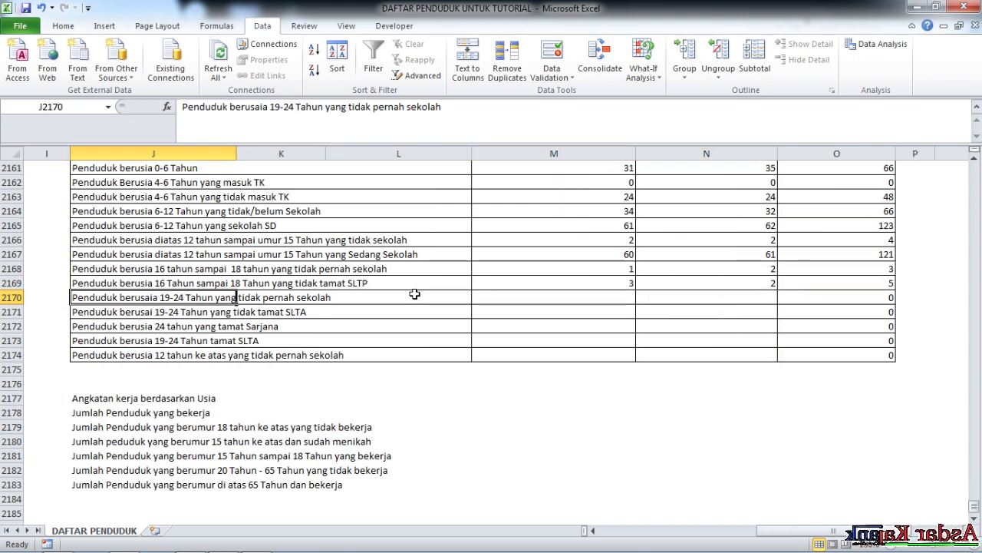
key("Right")
key("Right")
key("Right")
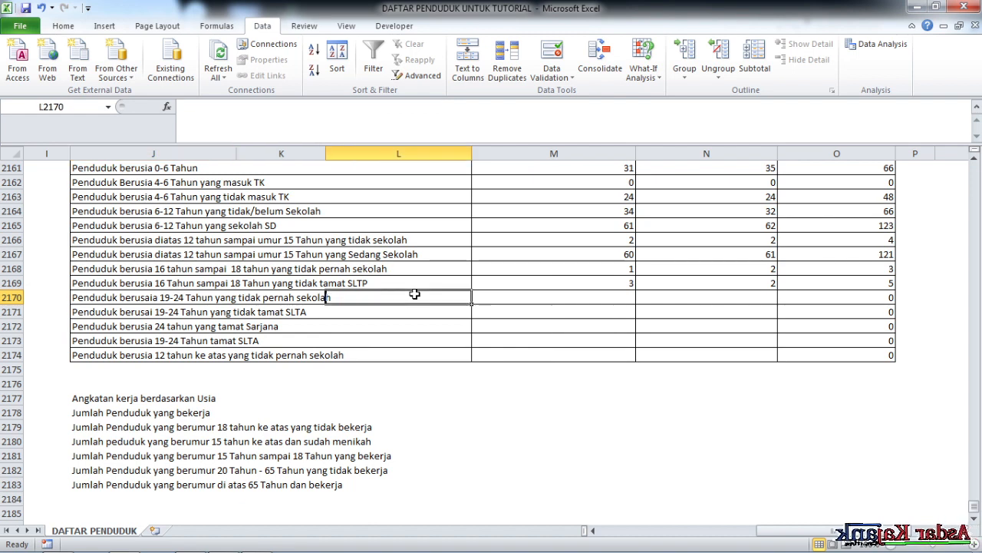
left_click_drag(99, 308, 150, 304)
left_click(142, 300)
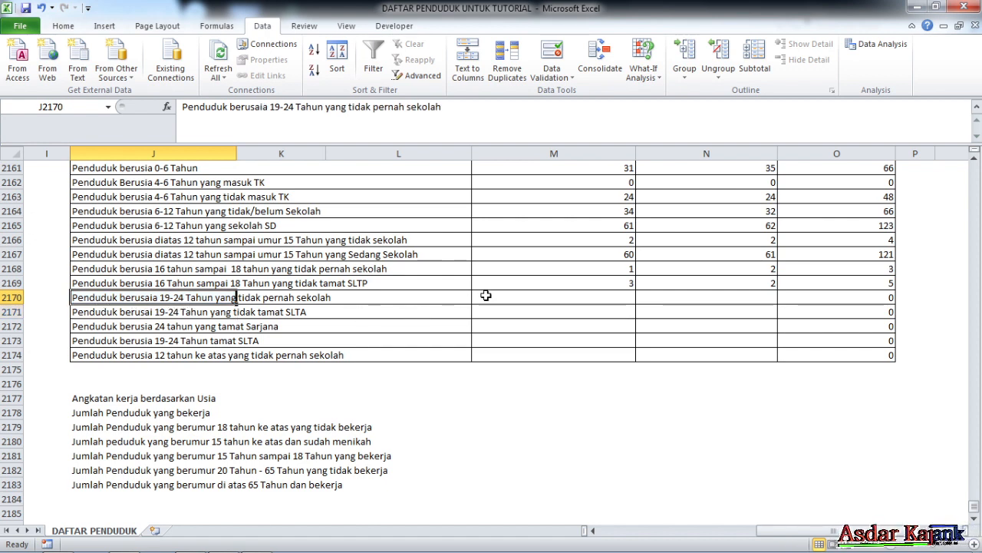
Start a COUNTIFS formula in M2170 with the umur range and the criterion ">=19".
left_click(525, 296)
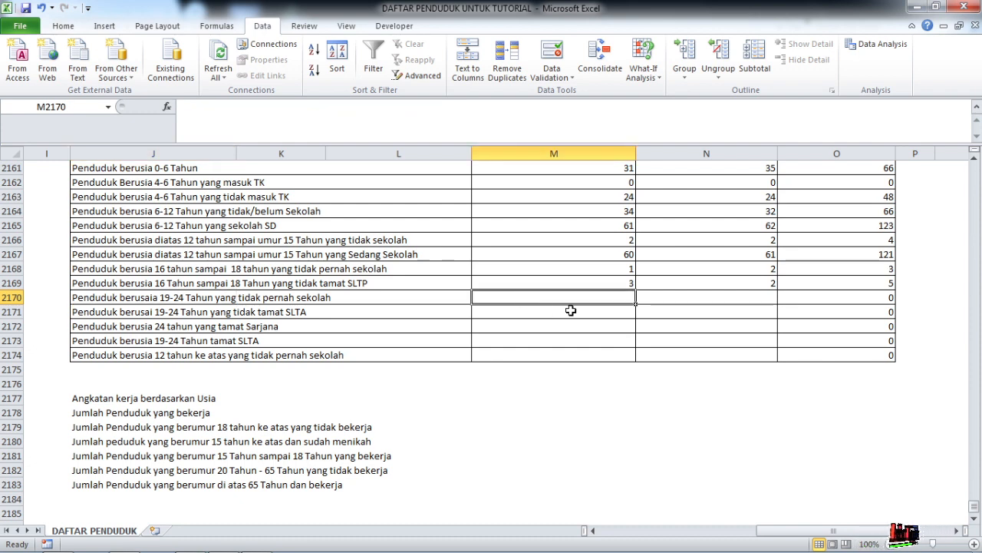
type("=")
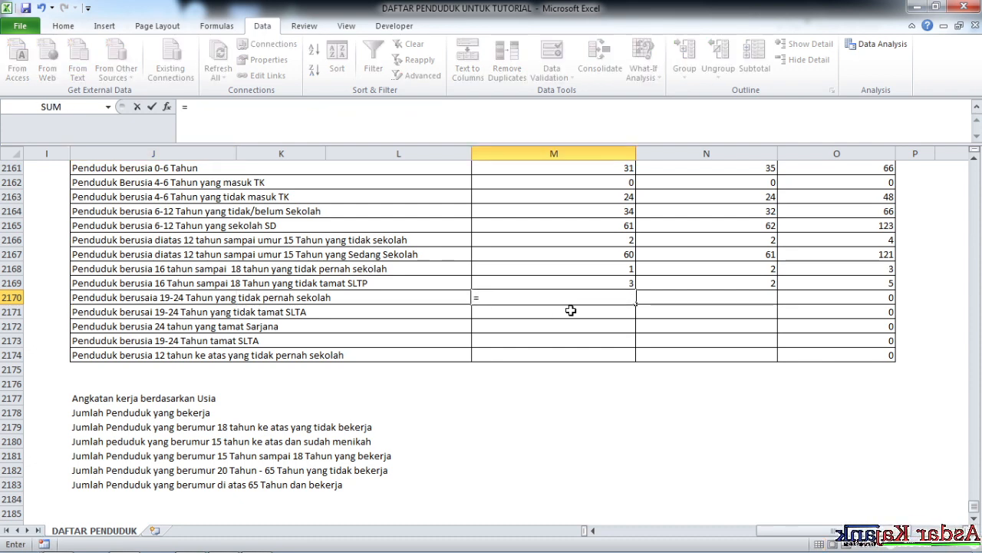
type("co")
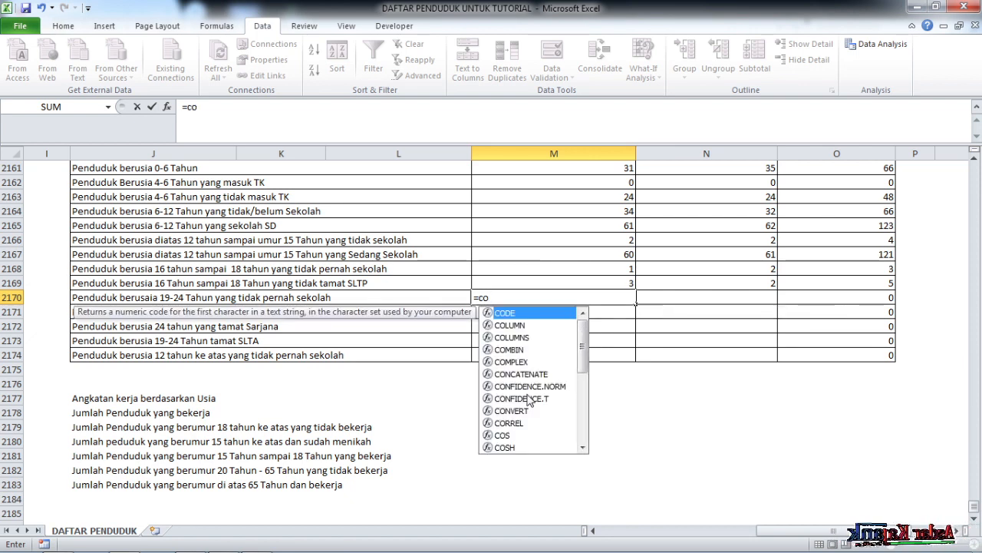
type("un")
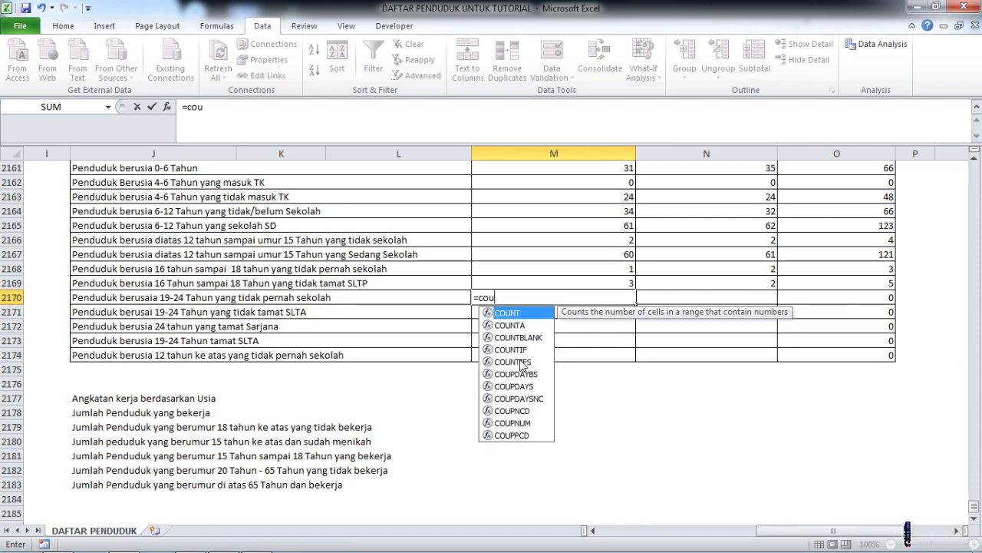
double_click(522, 361)
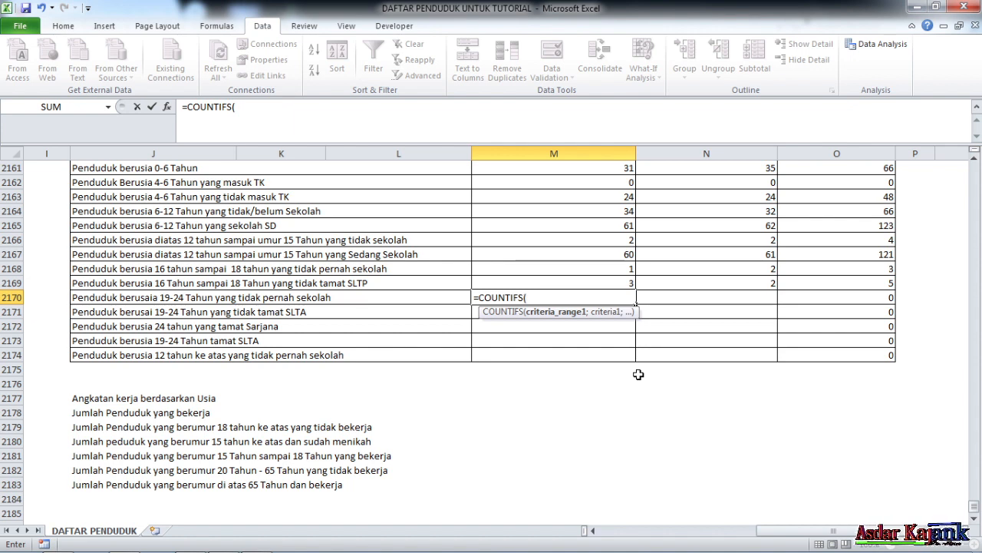
type("u")
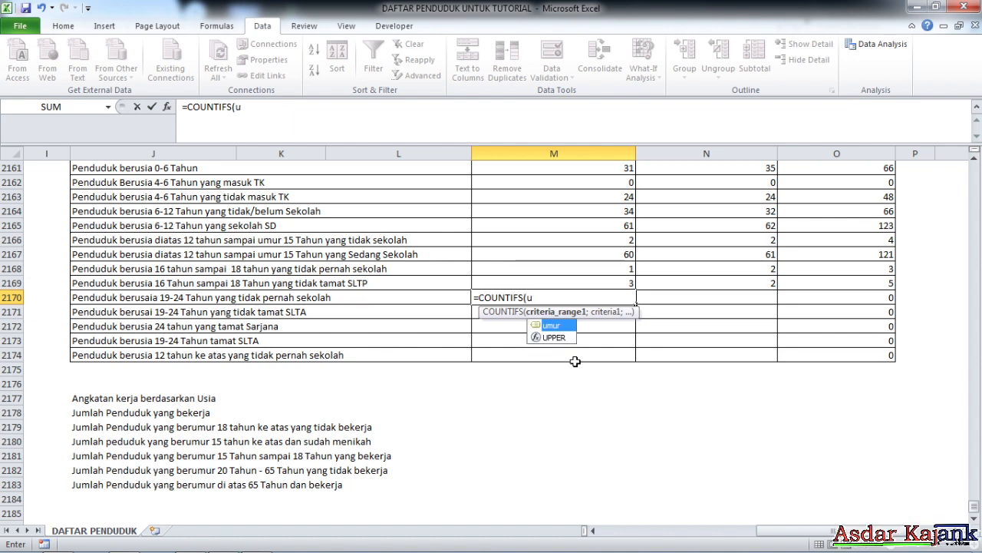
double_click(537, 326)
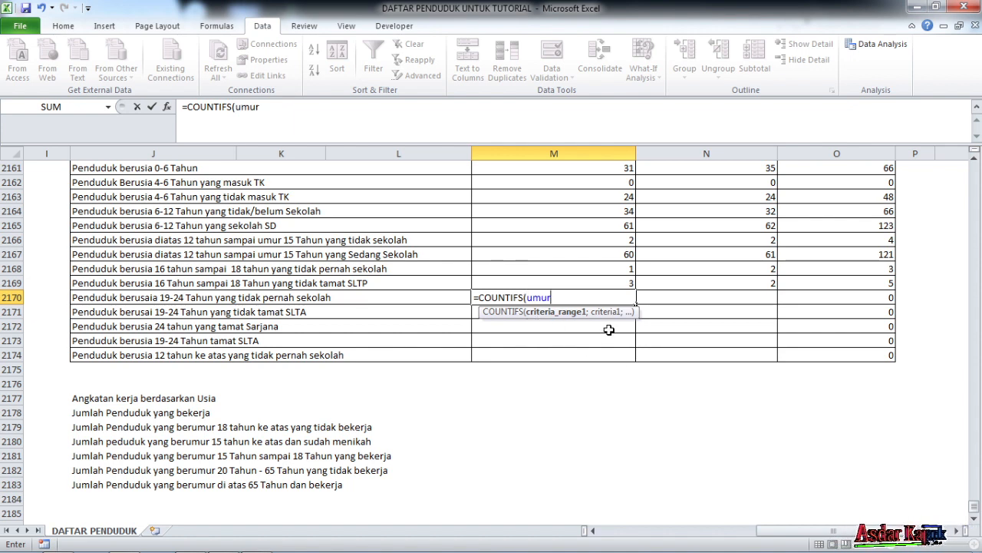
type(";\">=")
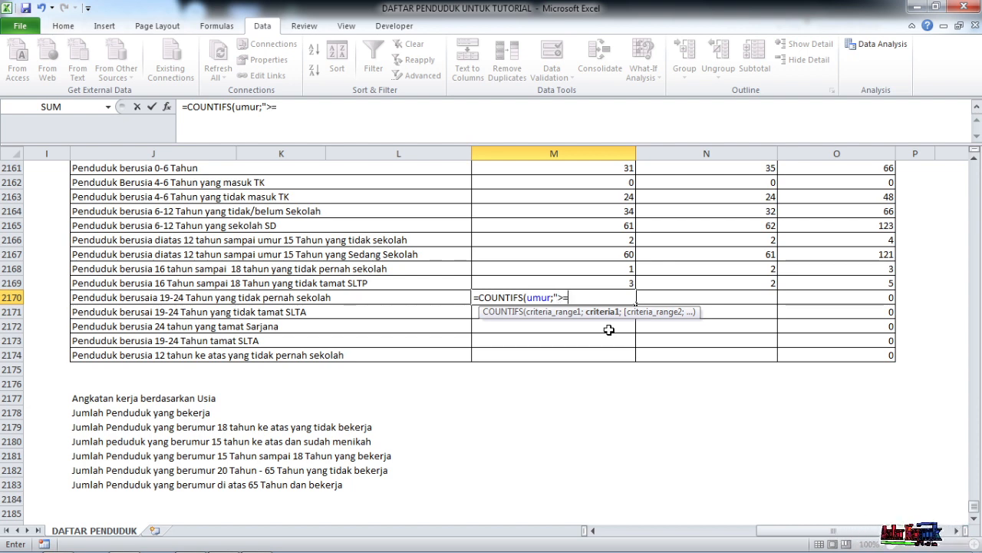
type("19")
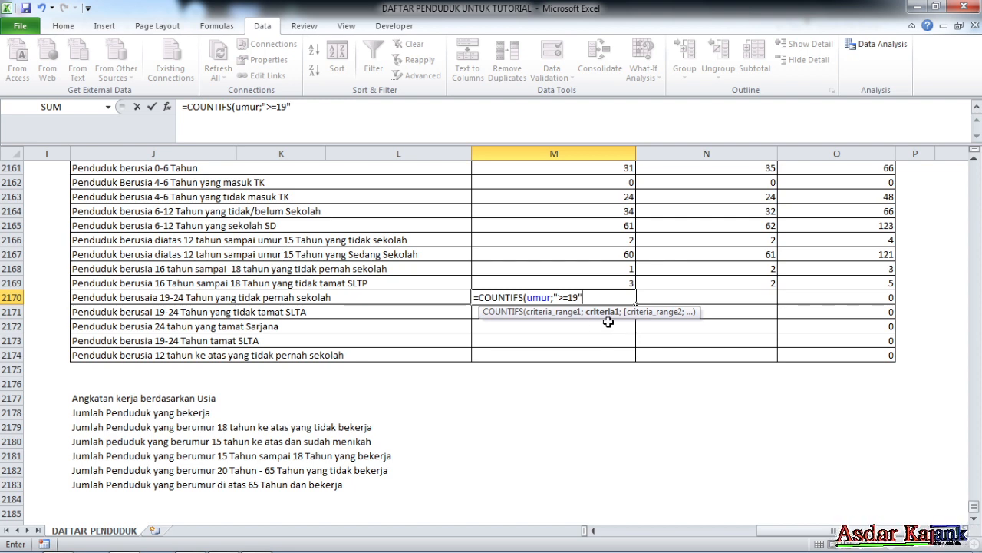
Add the umur range with criterion "<=24" and the kelamin range with criterion "l" to M2170's COUNTIFS.
type("\";umur")
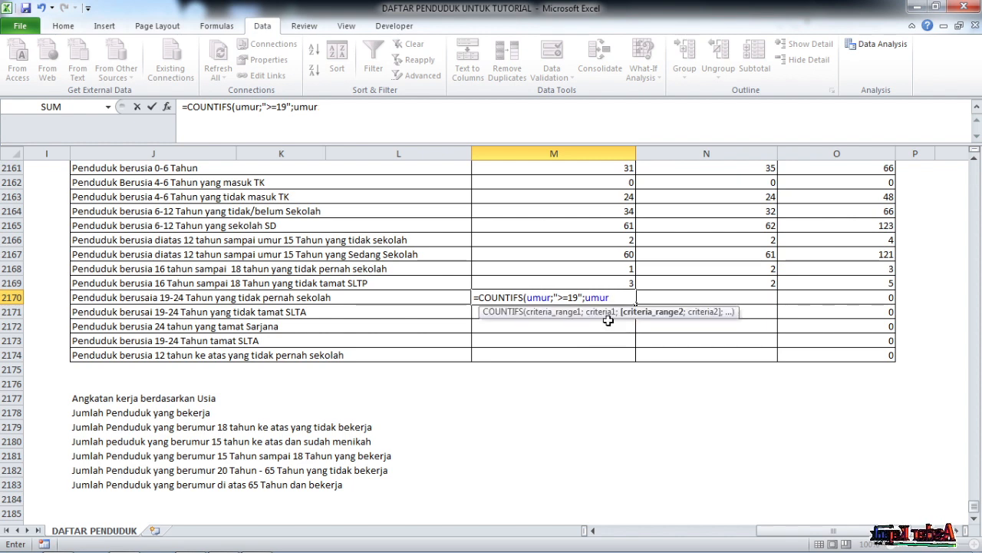
type(";\"")
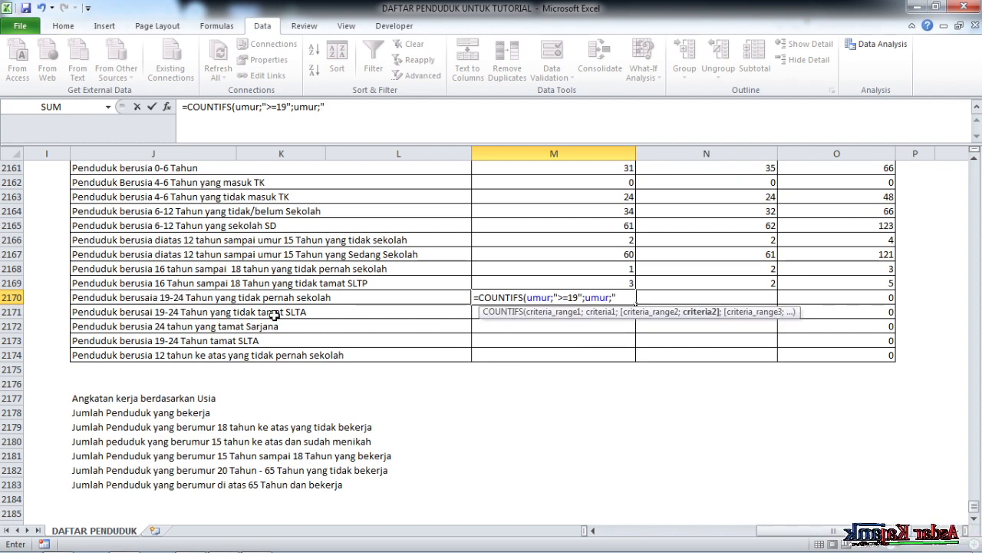
type("<=24")
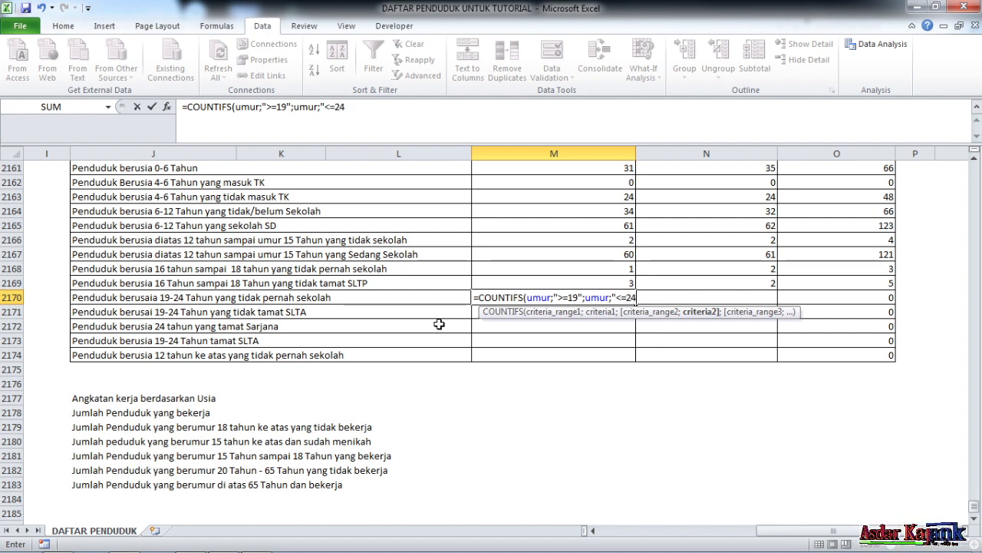
type("\";")
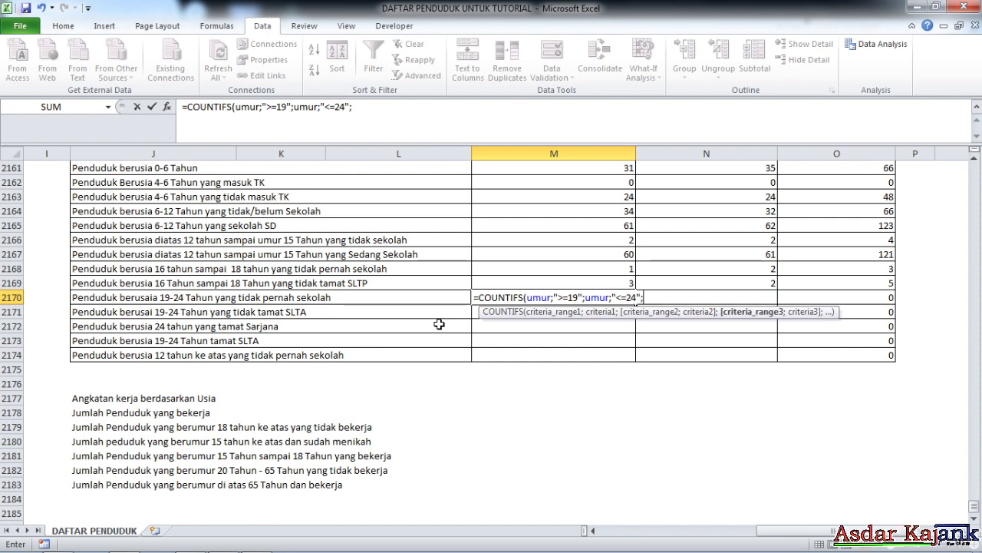
type("ke")
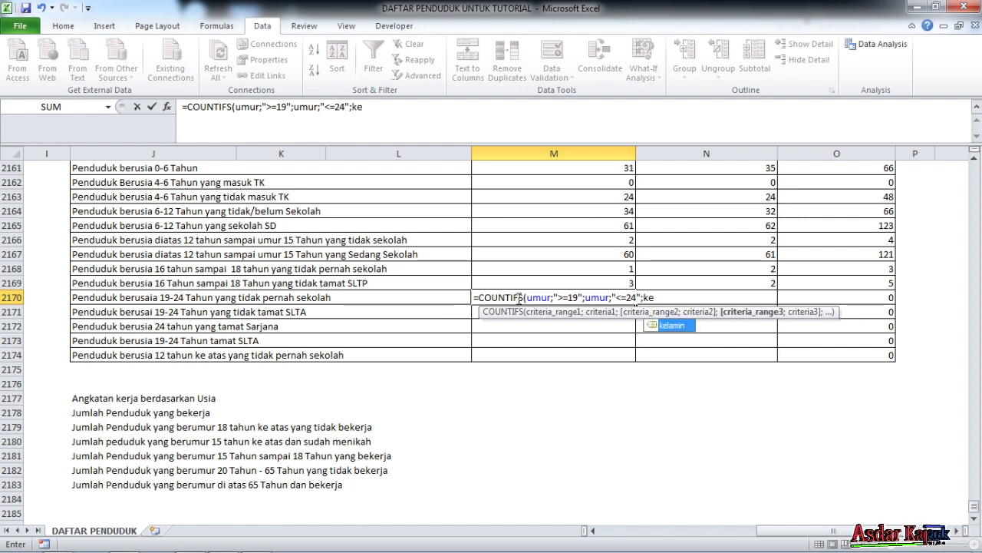
double_click(674, 325)
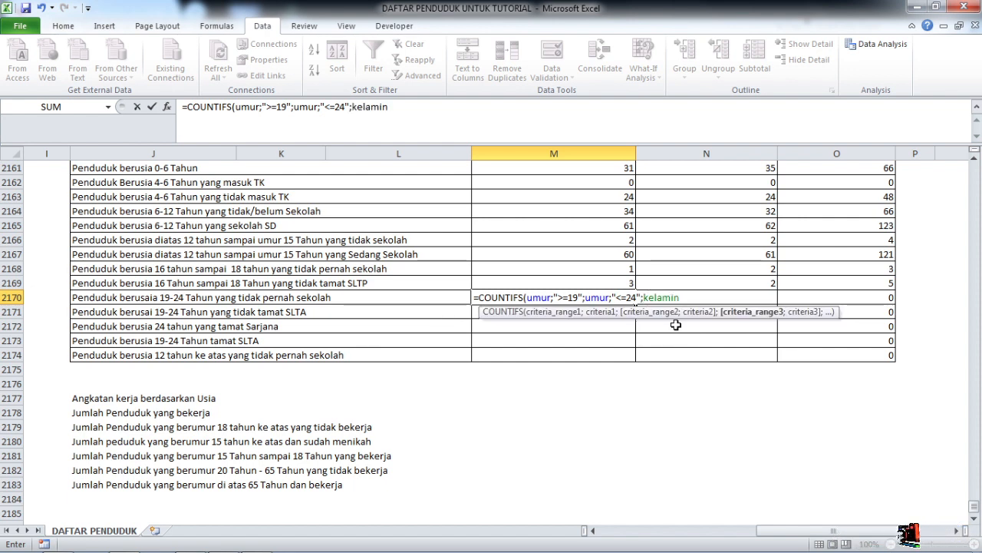
type(";")
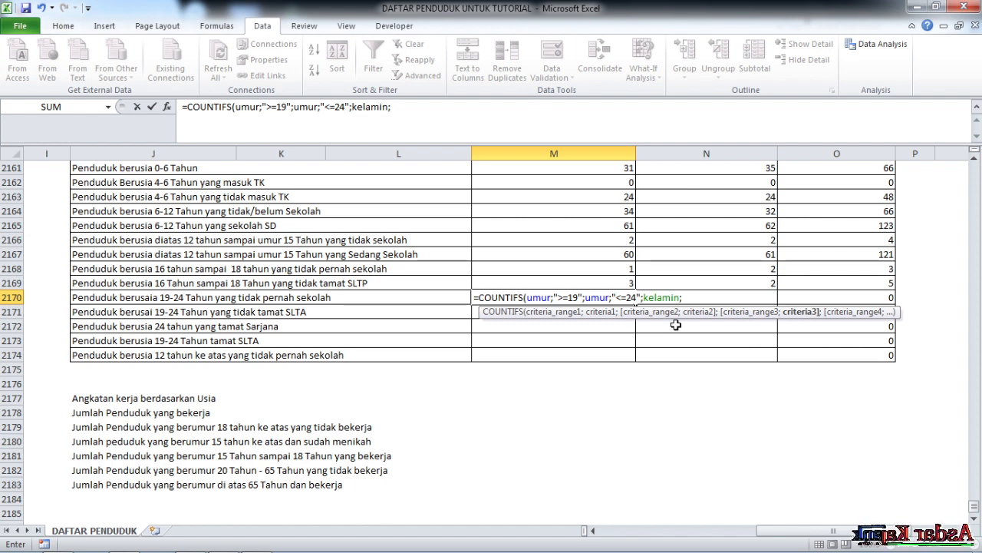
type("\"l\"")
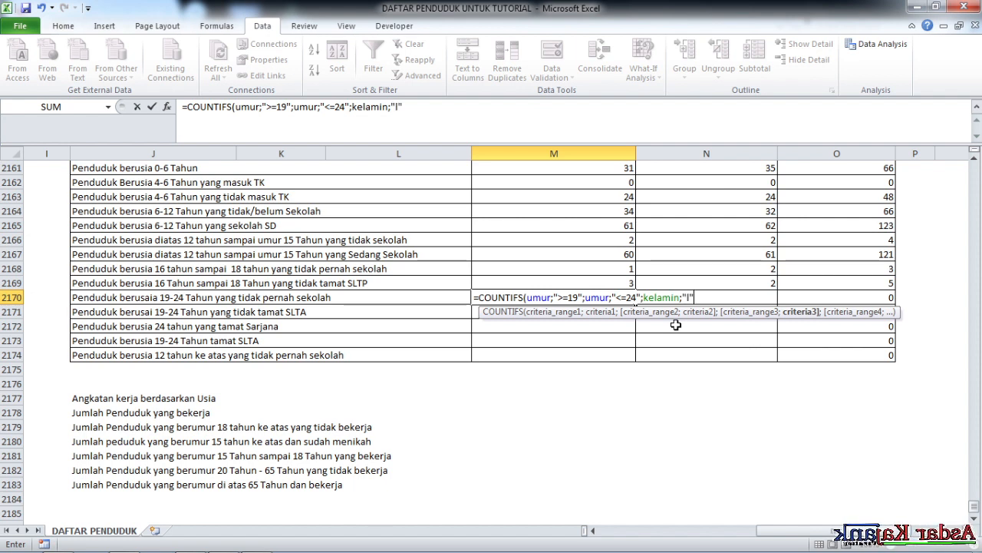
Complete M2170's COUNTIFS with the pendidikan range and the criterion "tidak pernah sekolah".
type(";")
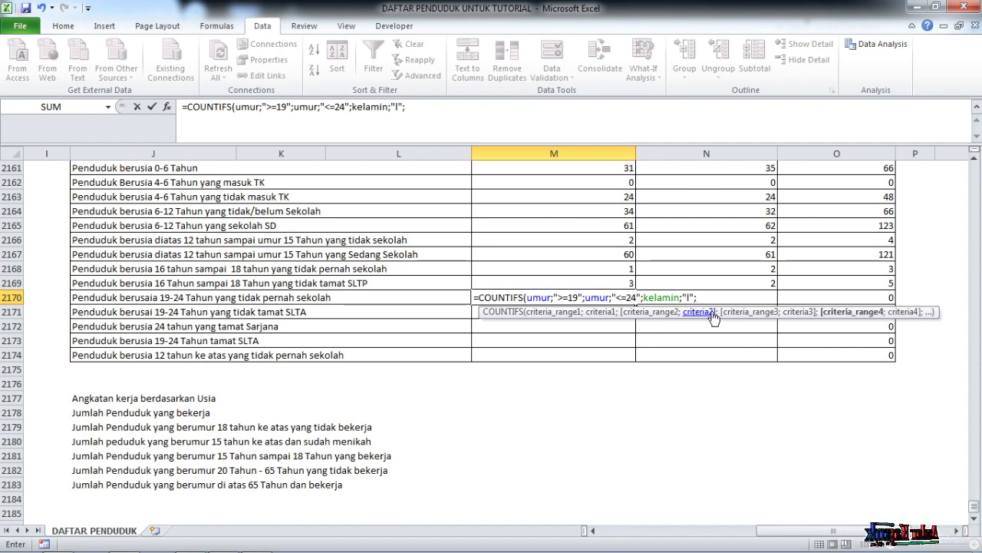
type("pend")
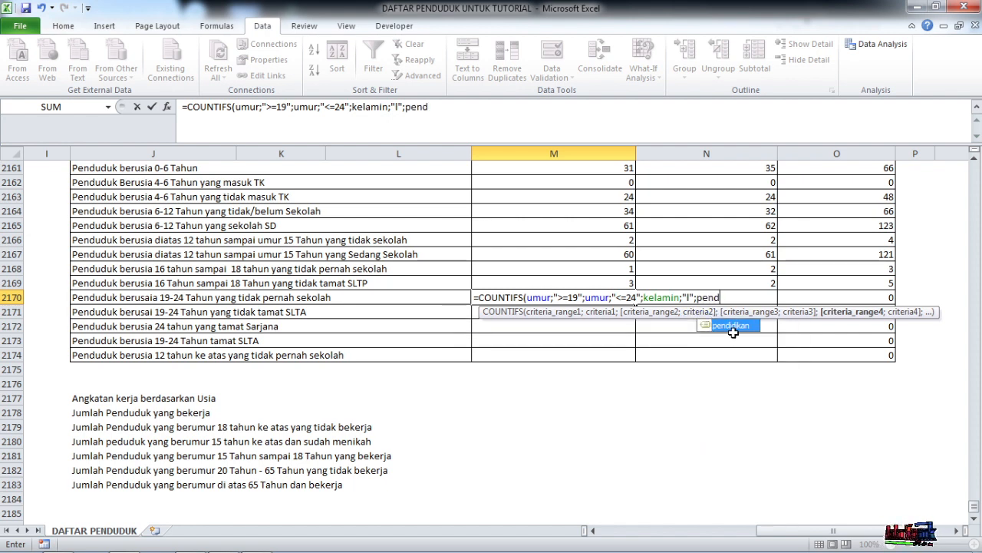
double_click(729, 327)
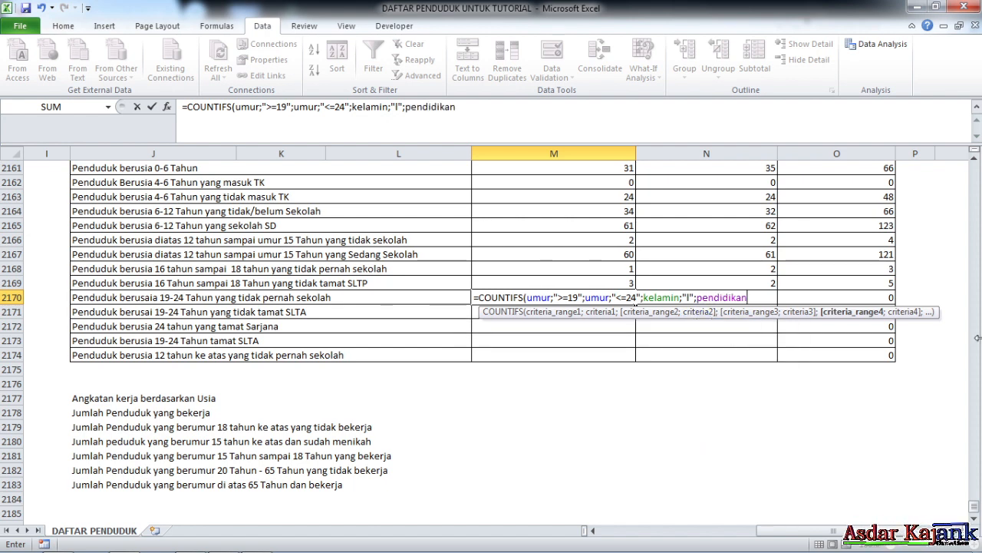
type(";")
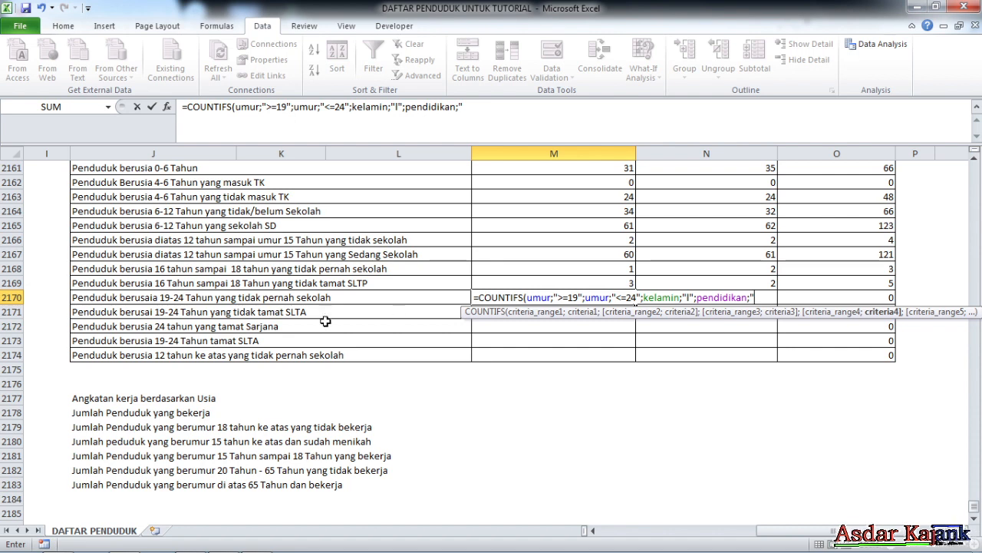
type("\"tidak")
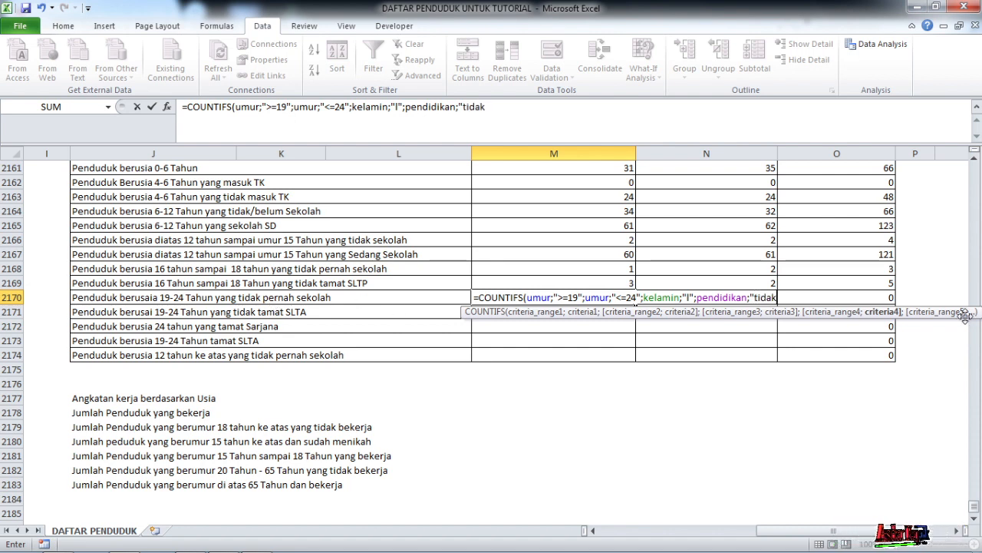
type(" pernah ")
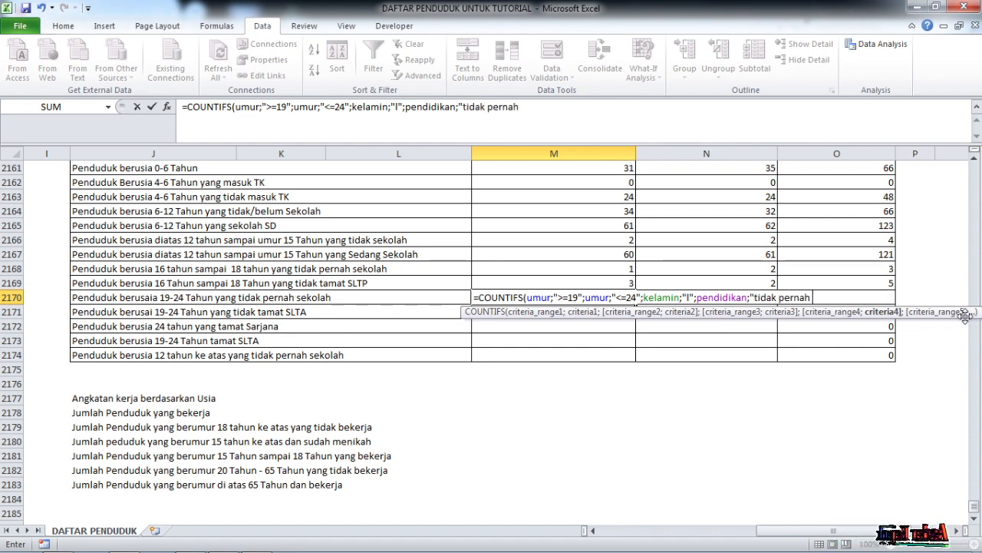
type("sekolah")
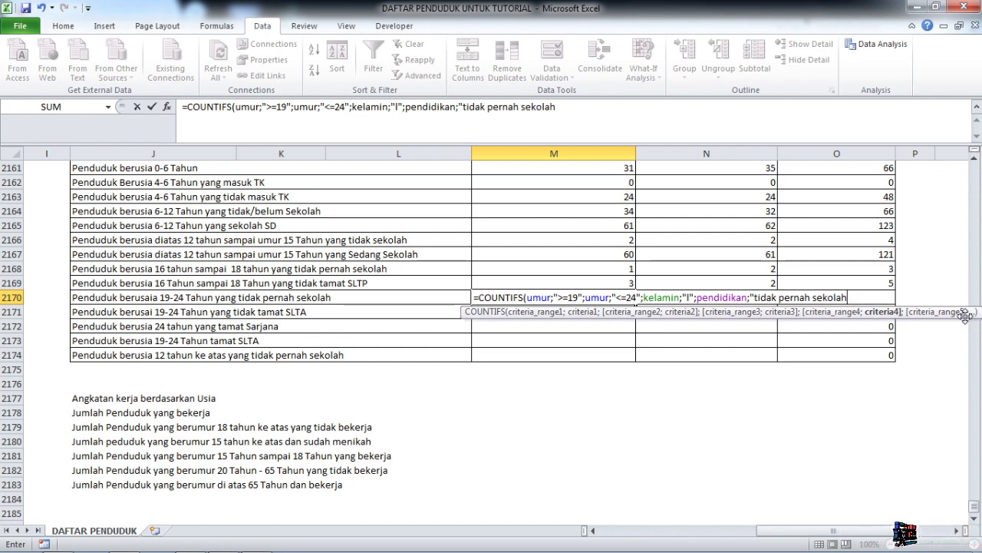
type("\")")
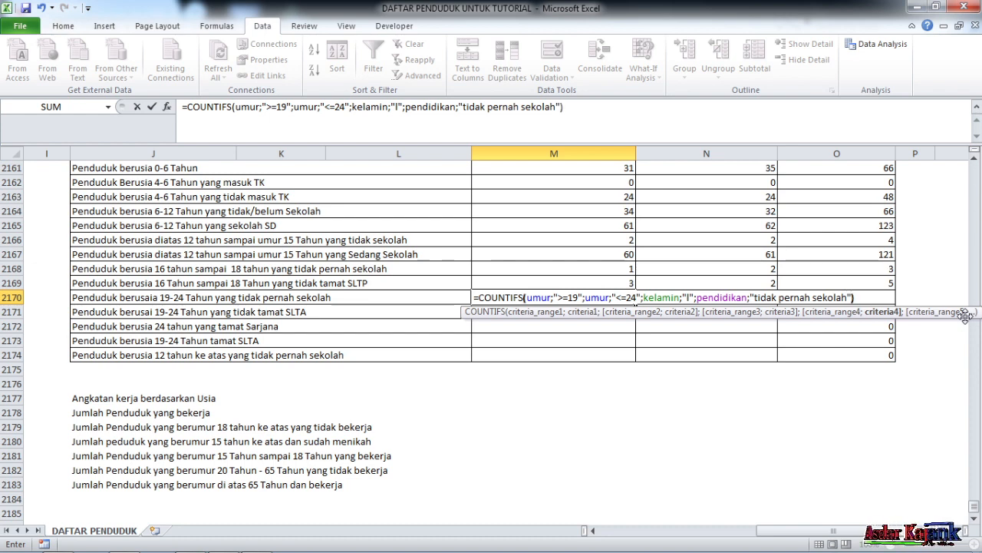
key("Return")
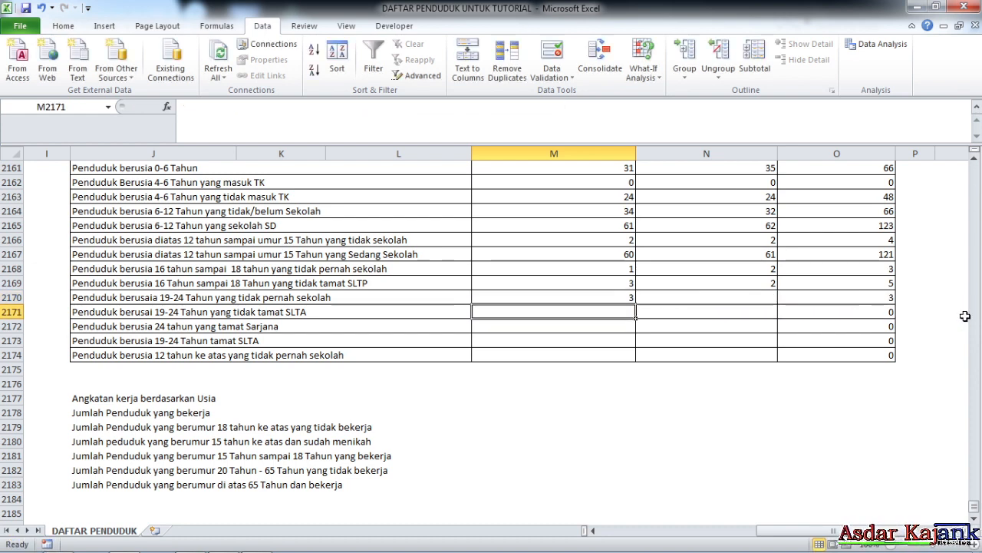
Append a duplicate of the COUNTIFS term to M2170's formula, joined with a plus sign.
left_click(598, 297)
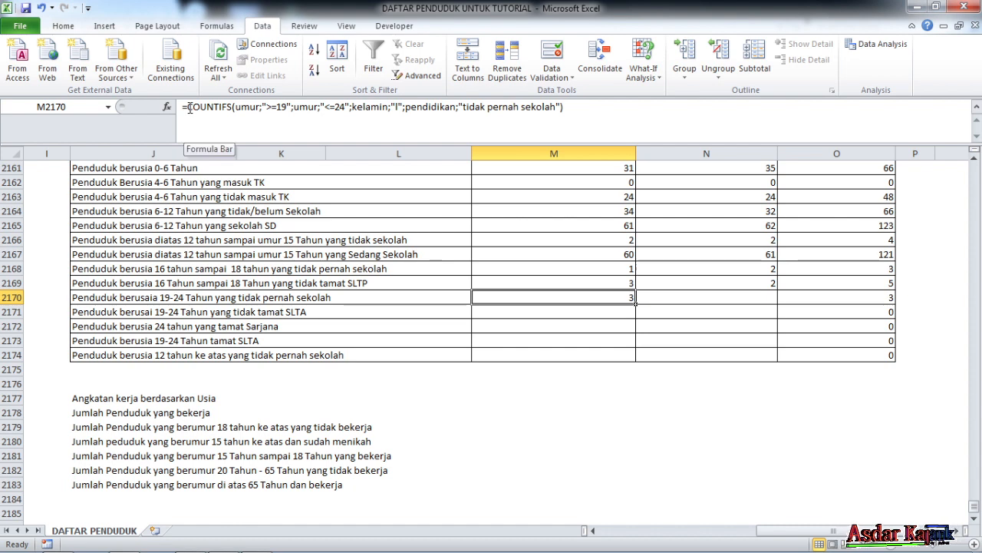
left_click_drag(188, 109, 589, 108)
key("ctrl+c")
left_click(591, 108)
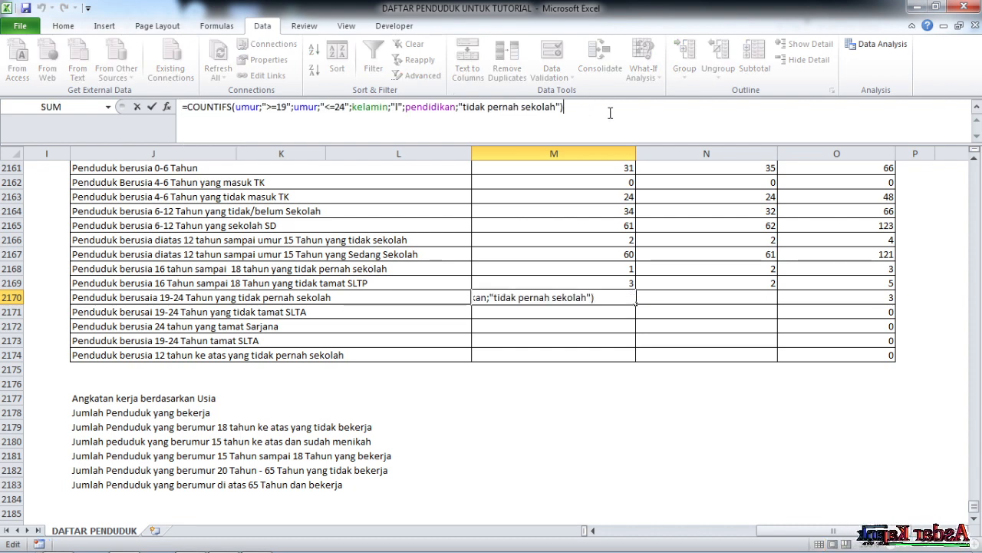
type("+")
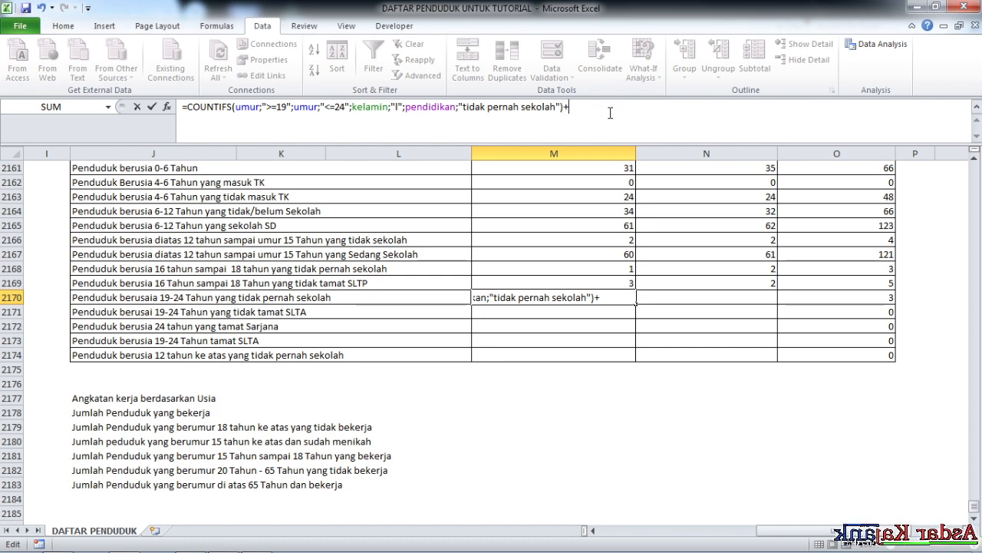
key("ctrl+v")
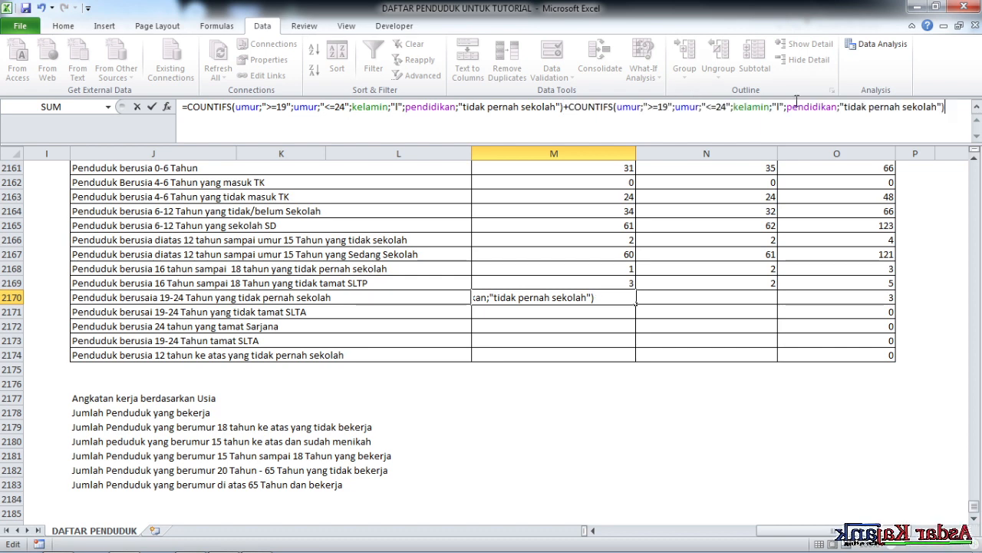
Change the pendidikan criterion in M2170's second COUNTIFS term to "tidak/belum sekolah".
left_click(872, 108)
key("BackSpace")
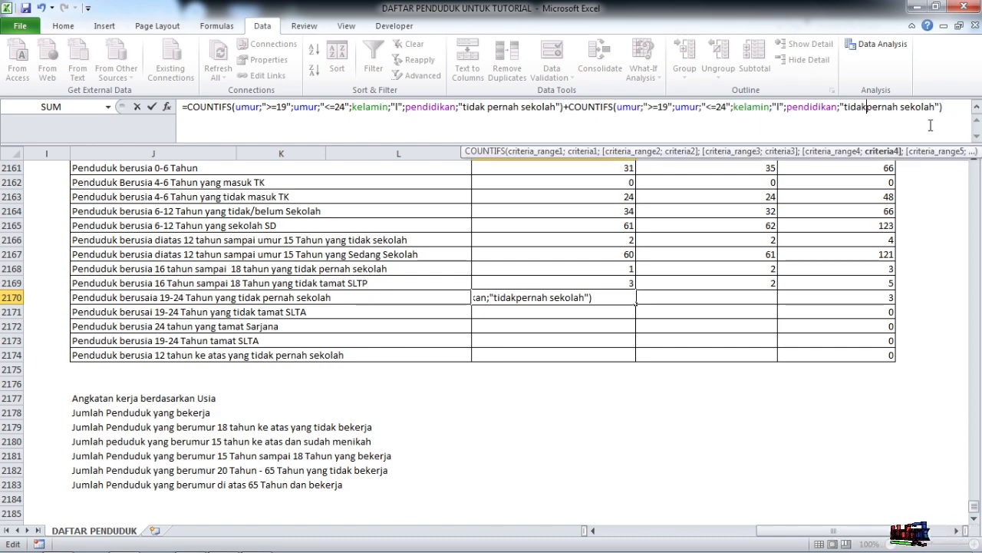
type("/belum")
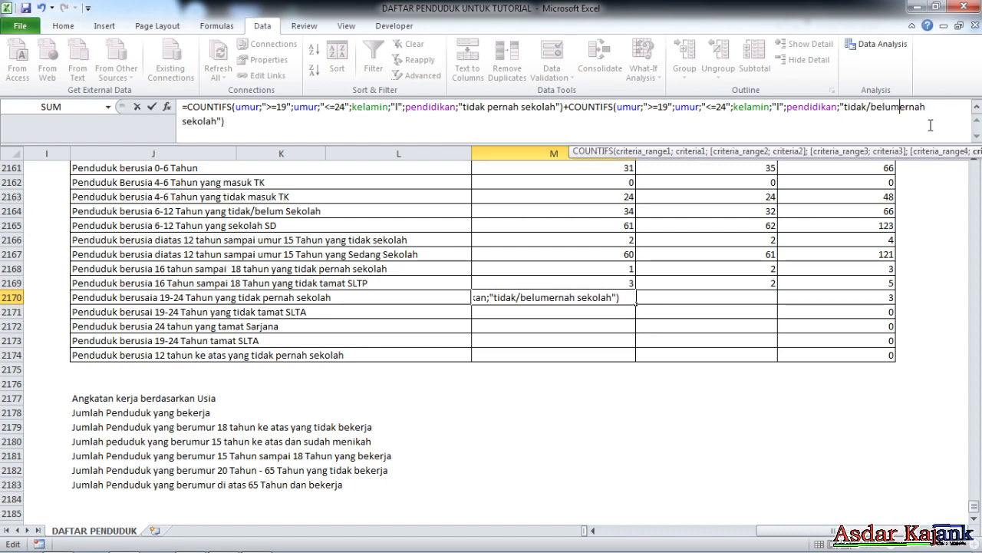
key("Delete")
key("Delete")
key("Delete")
key("Delete")
key("Delete")
key("Delete")
key("Right")
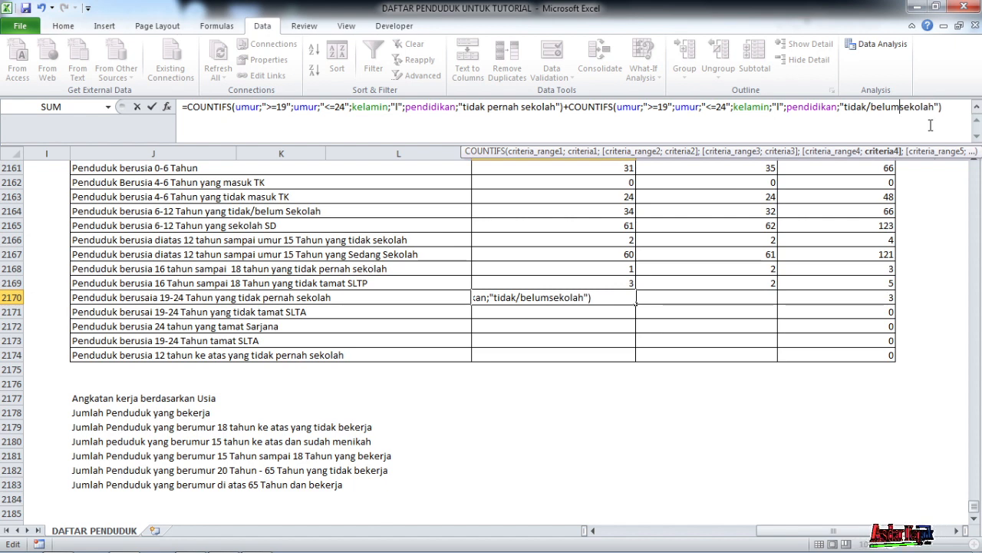
key("Return")
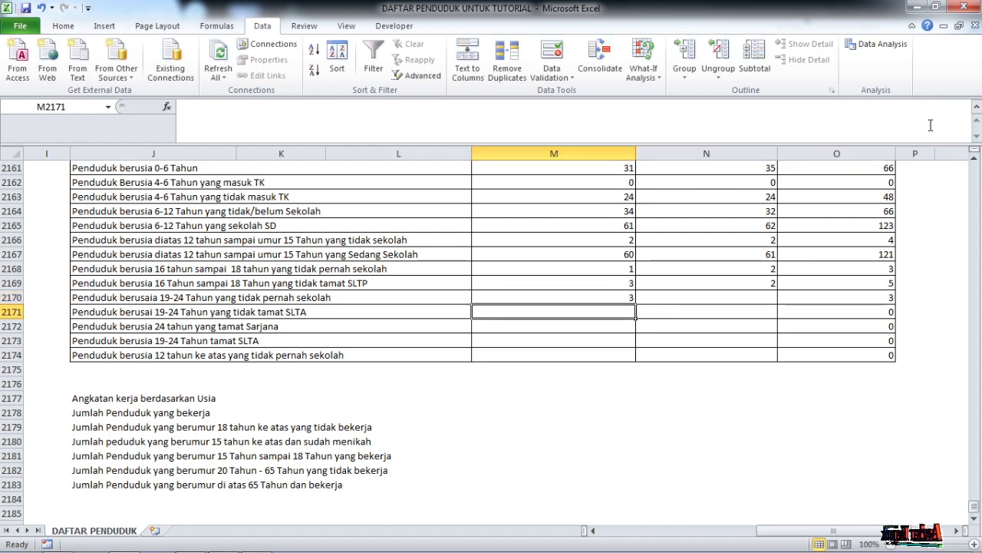
Copy M2170's formula into N2170 and set the kelamin criterion in both COUNTIFS terms there to "p".
left_click(628, 292)
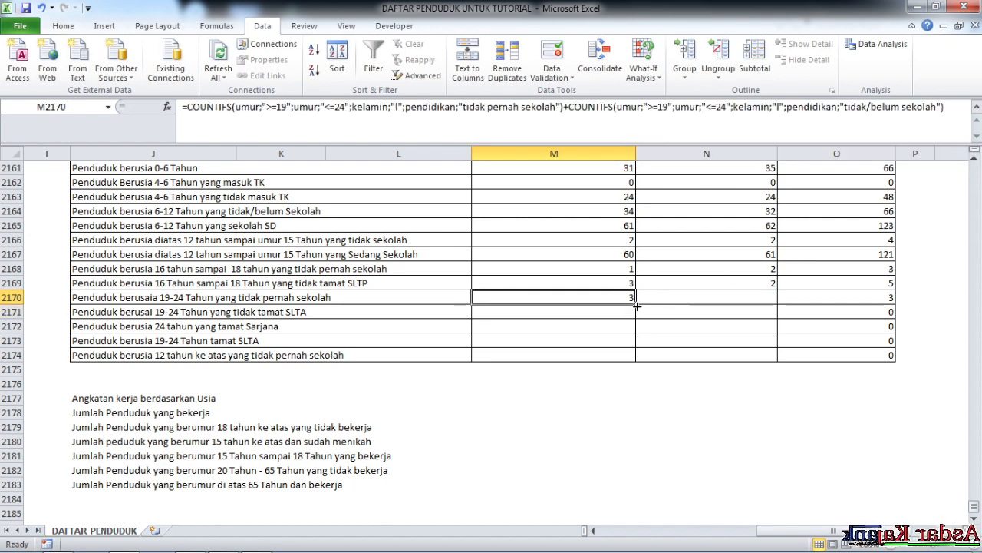
left_click_drag(636, 305, 760, 303)
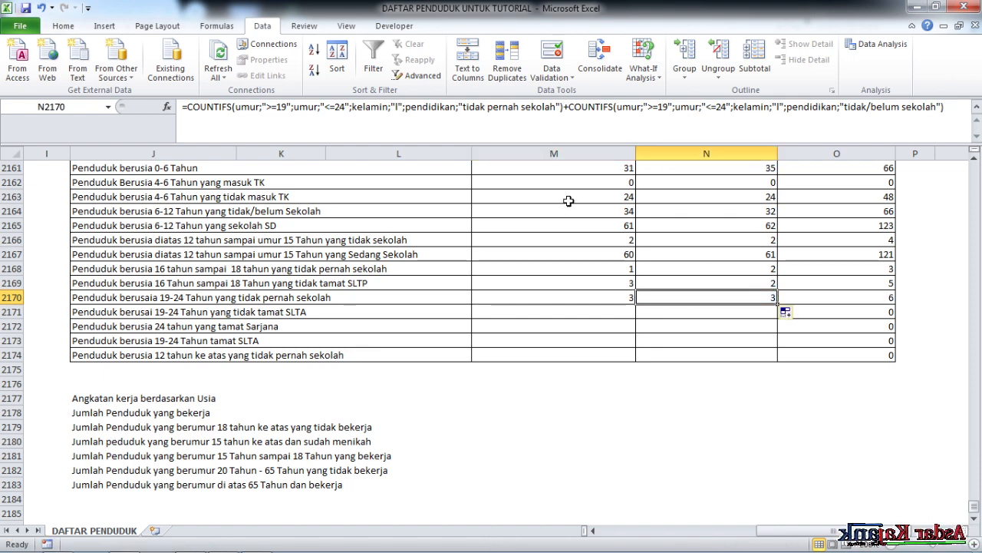
left_click(400, 106)
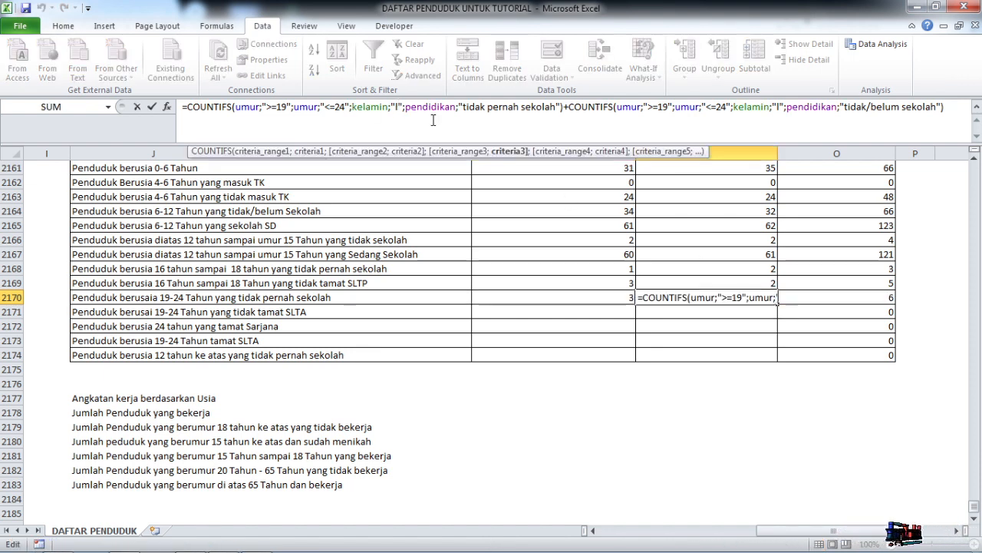
key("BackSpace")
type("p")
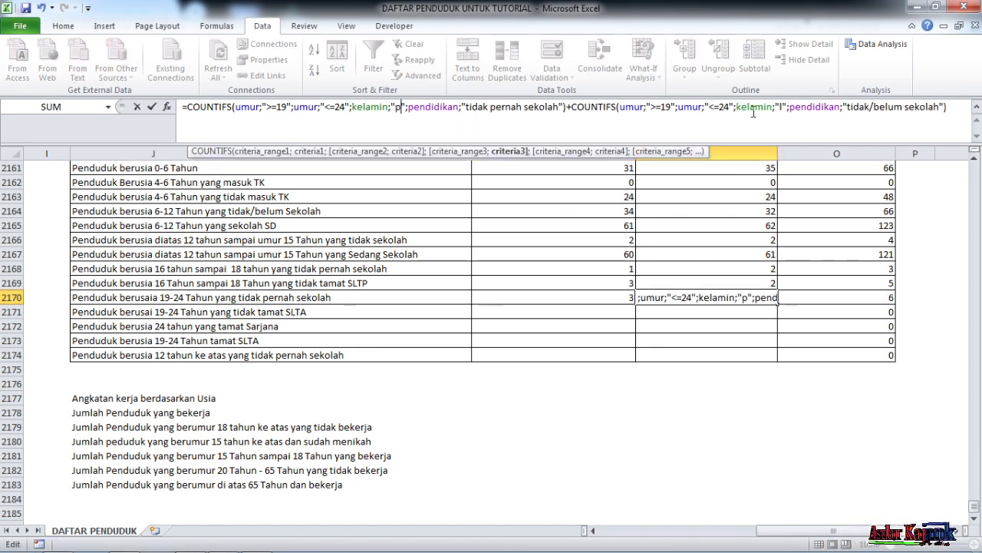
left_click(785, 107)
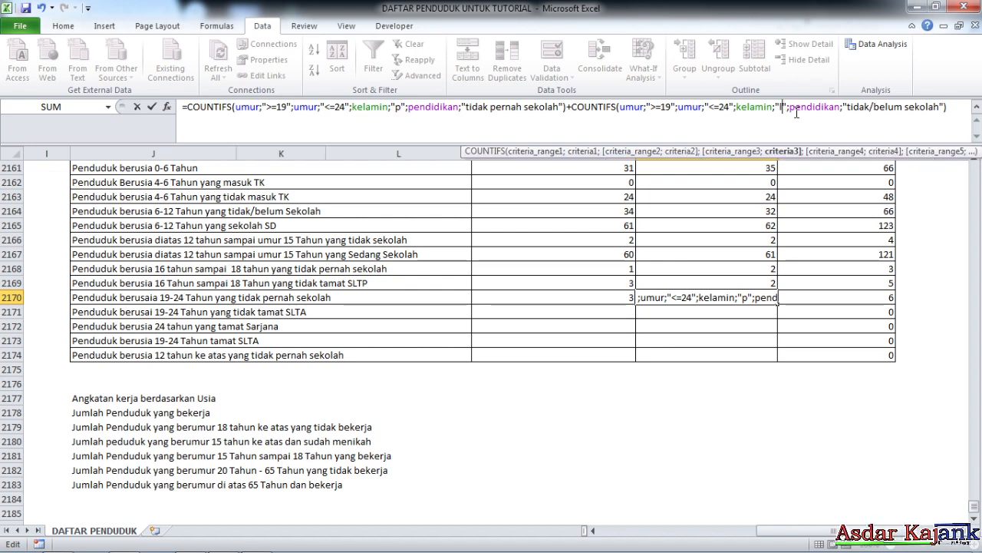
key("BackSpace")
type("p")
key("Return")
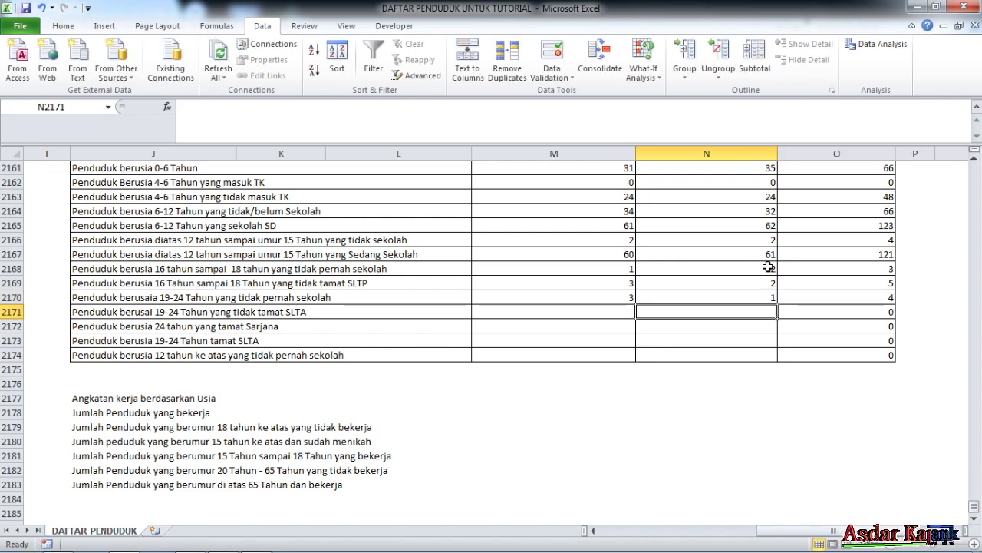
Review the row 2170 formulas, the label of row 2171 and the formula in M2169 as a reference for the next count.
left_click(721, 293)
left_click(625, 300)
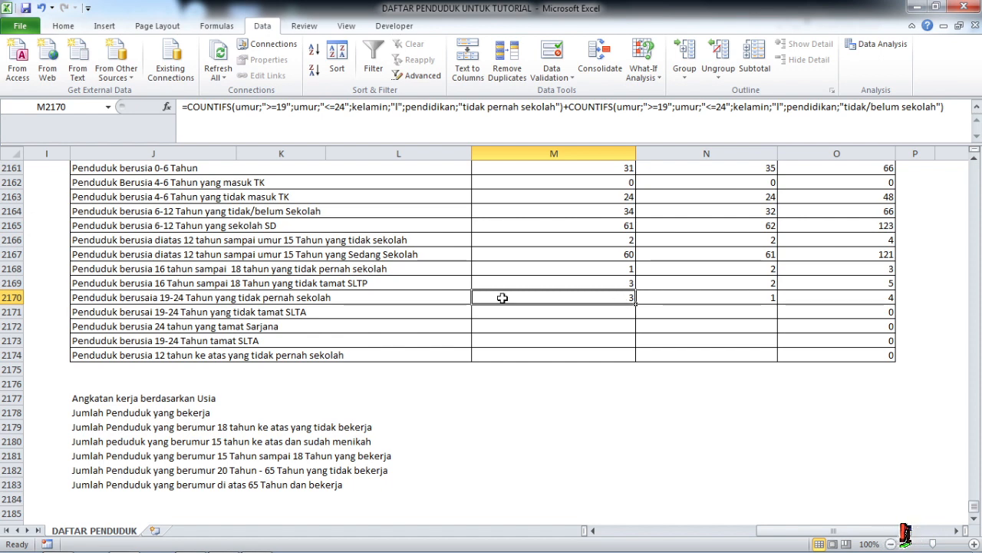
left_click(108, 318)
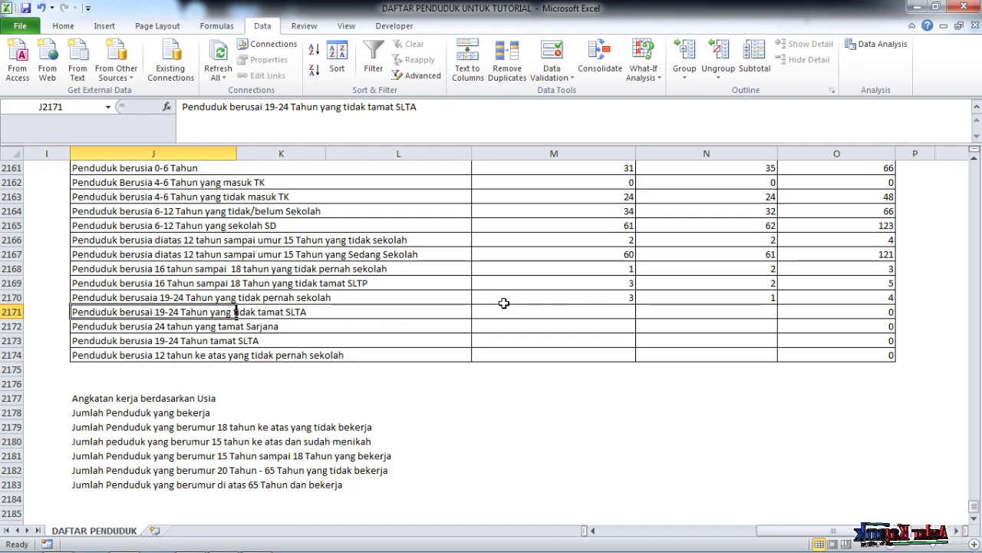
left_click(583, 282)
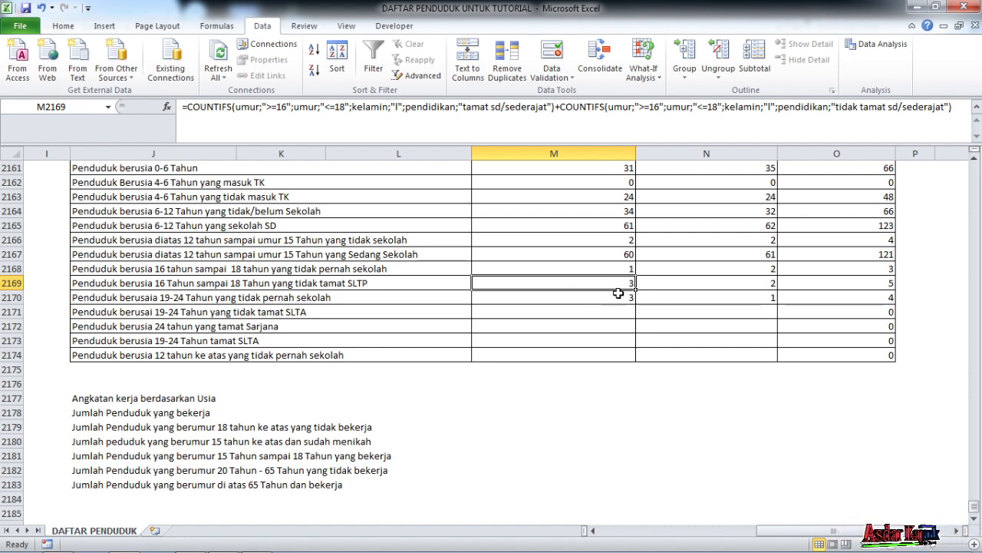
left_click_drag(636, 289, 634, 298)
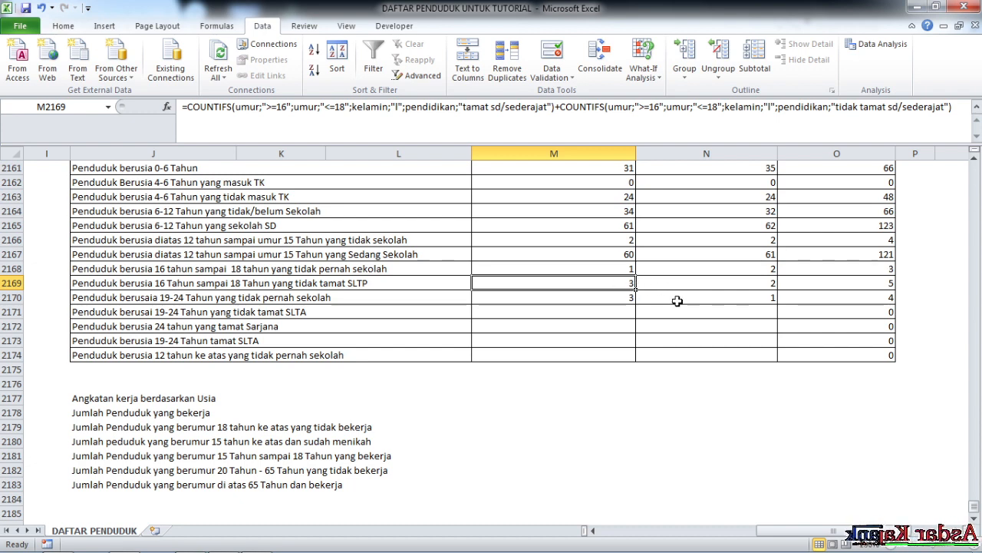
Start a COUNTIFS formula in M2171 with the umur range and the criterion ">=19".
left_click(628, 314)
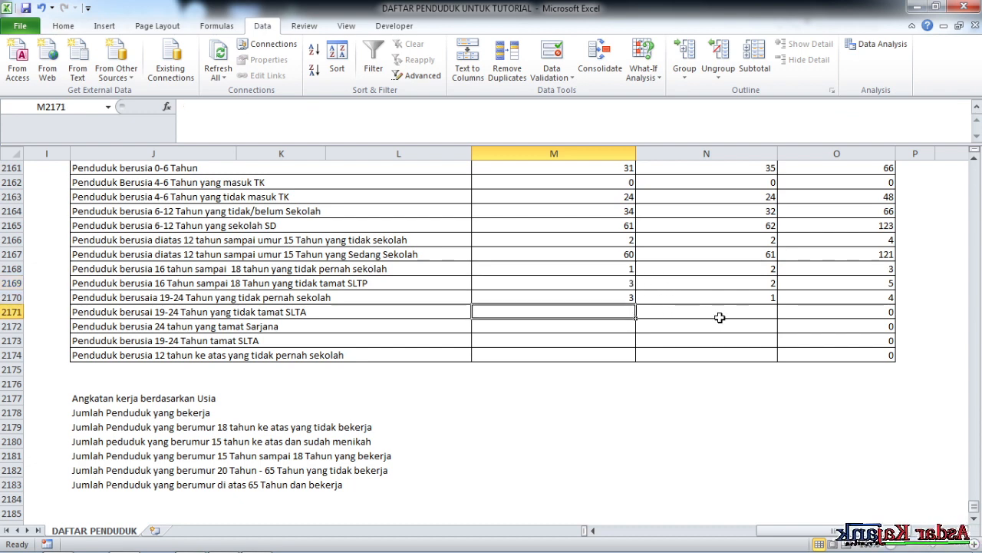
type("=cou")
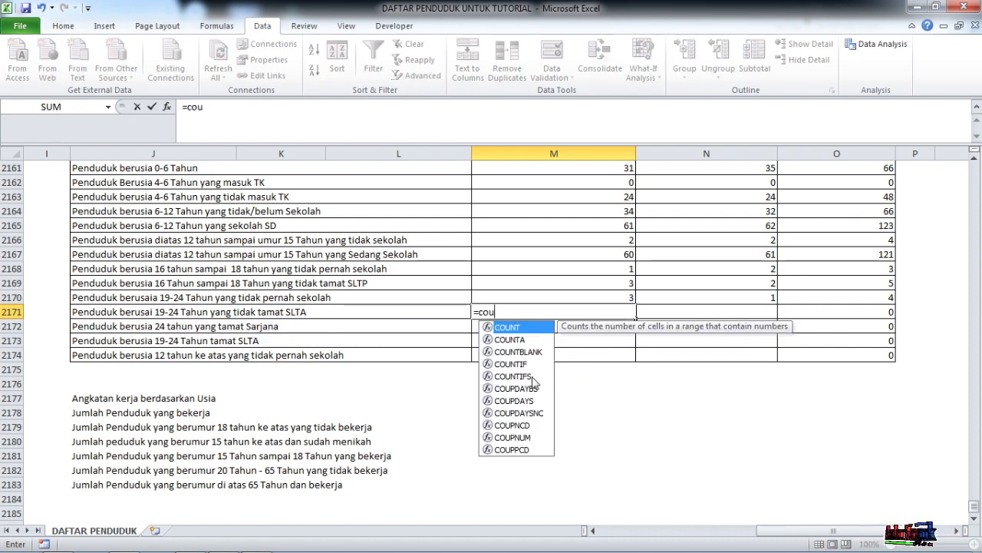
double_click(533, 378)
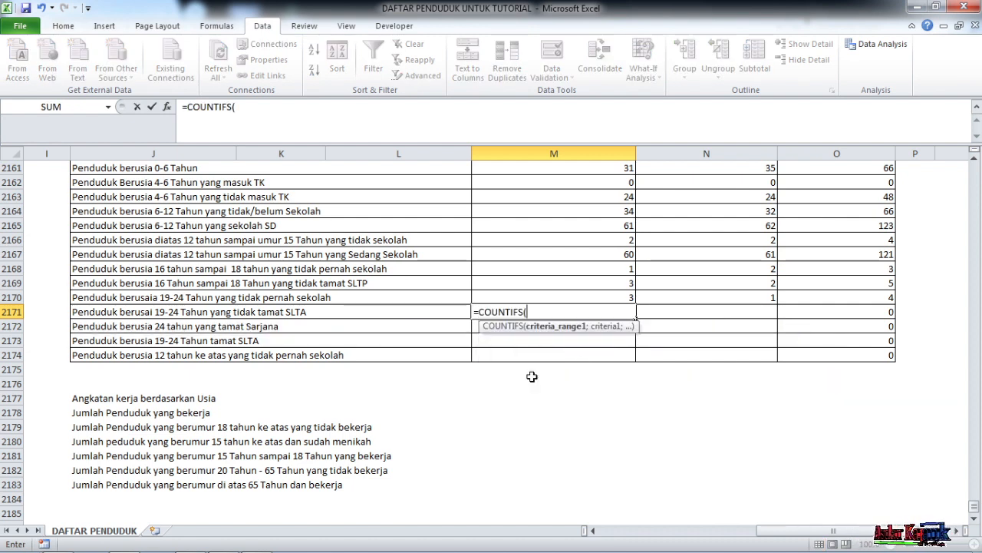
type("um")
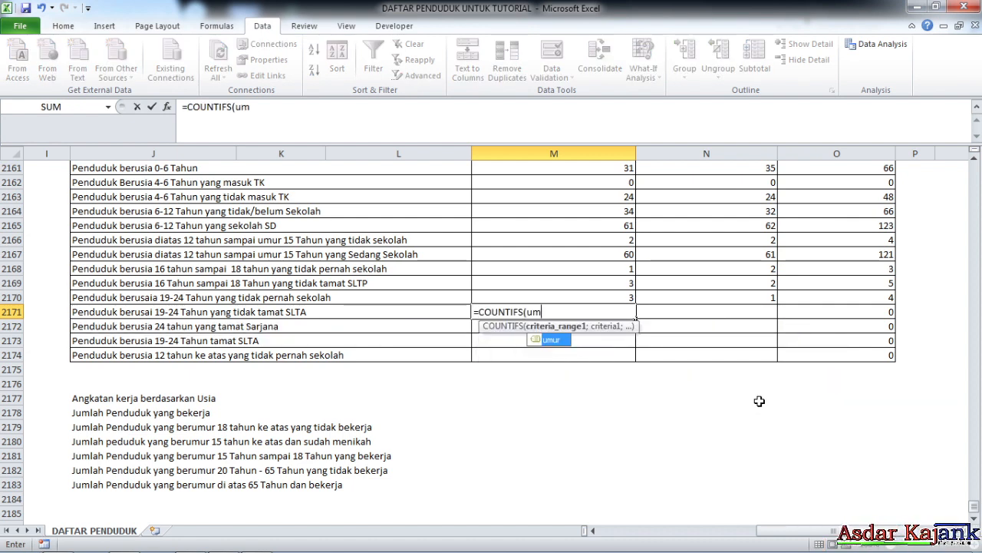
double_click(548, 340)
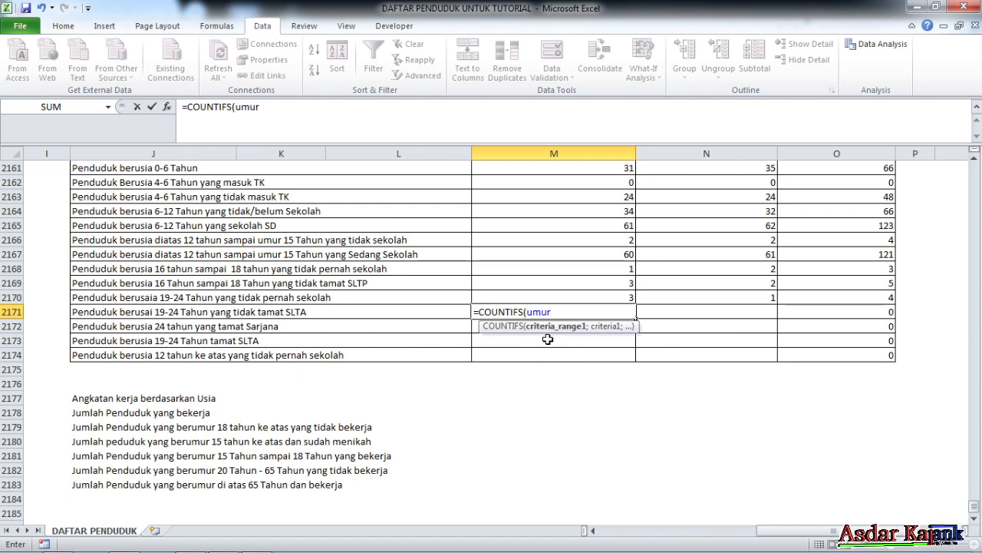
type(";\"")
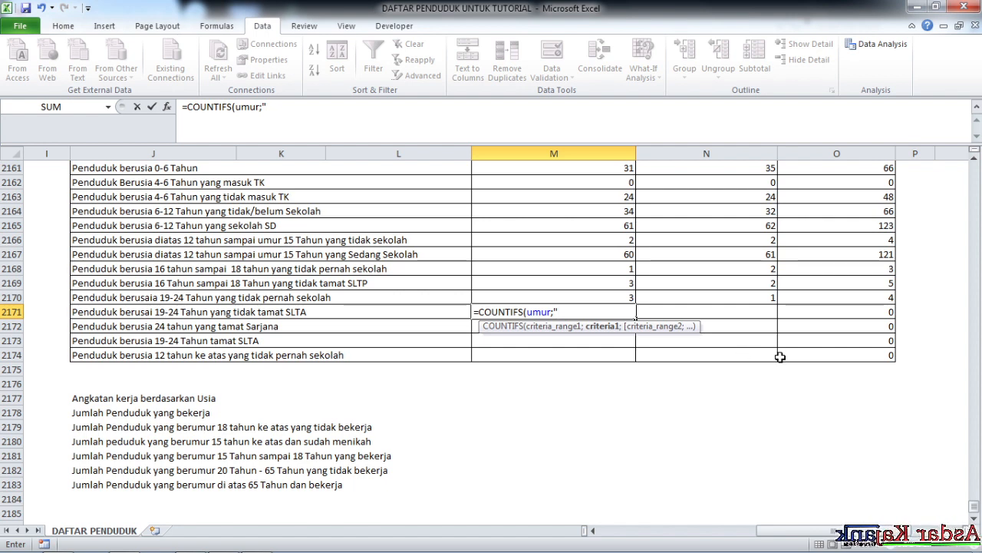
type(">=")
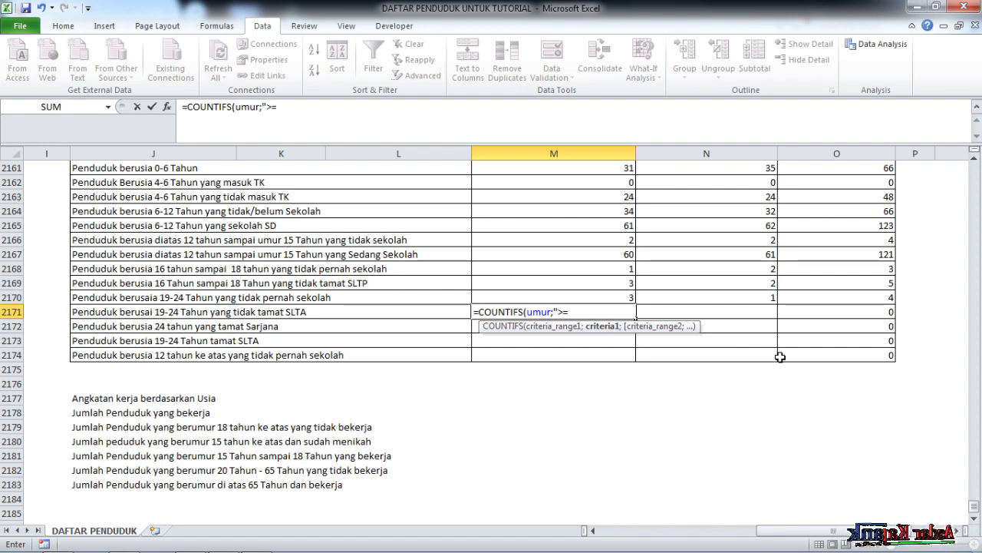
type("19")
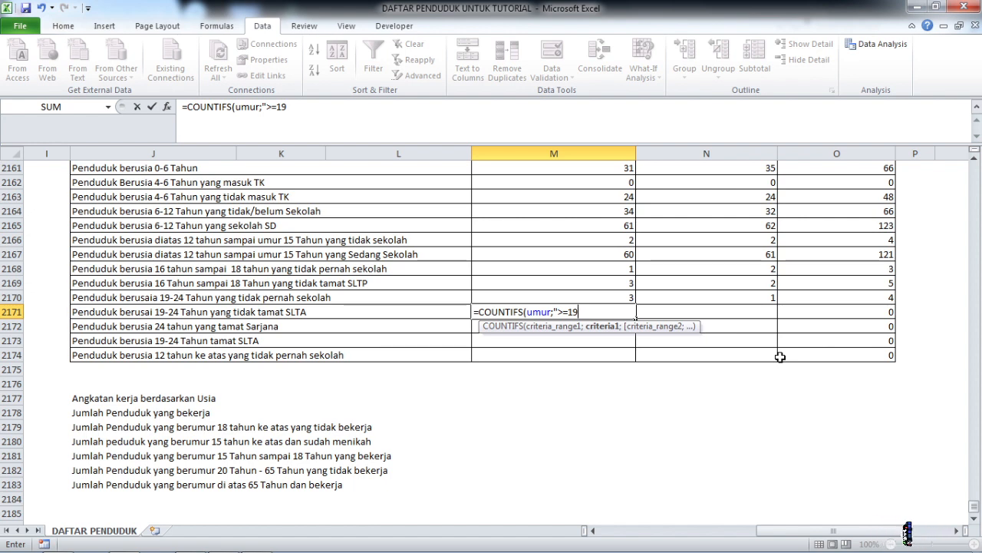
Add a second umur condition of "<=24" to the COUNTIFS formula in M2171.
type("\";um")
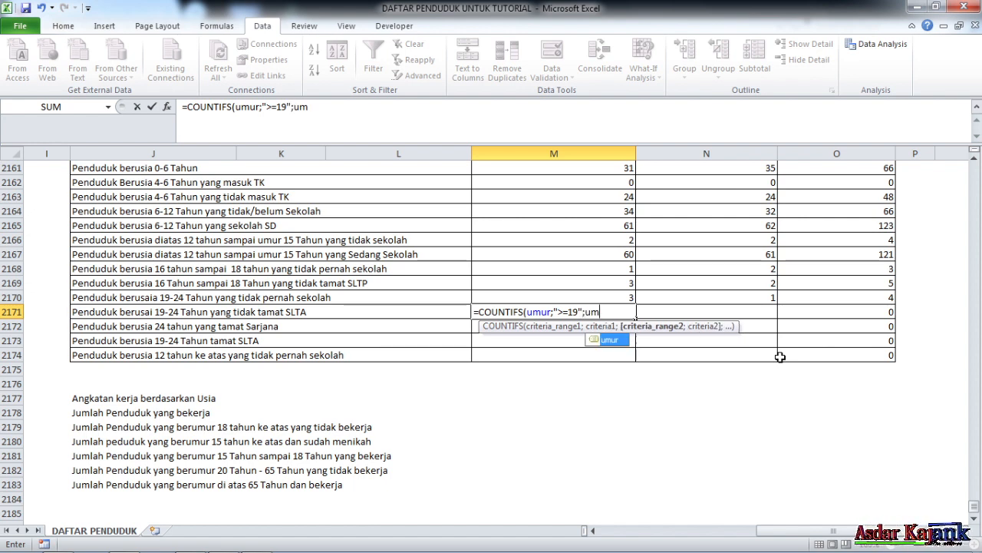
double_click(609, 340)
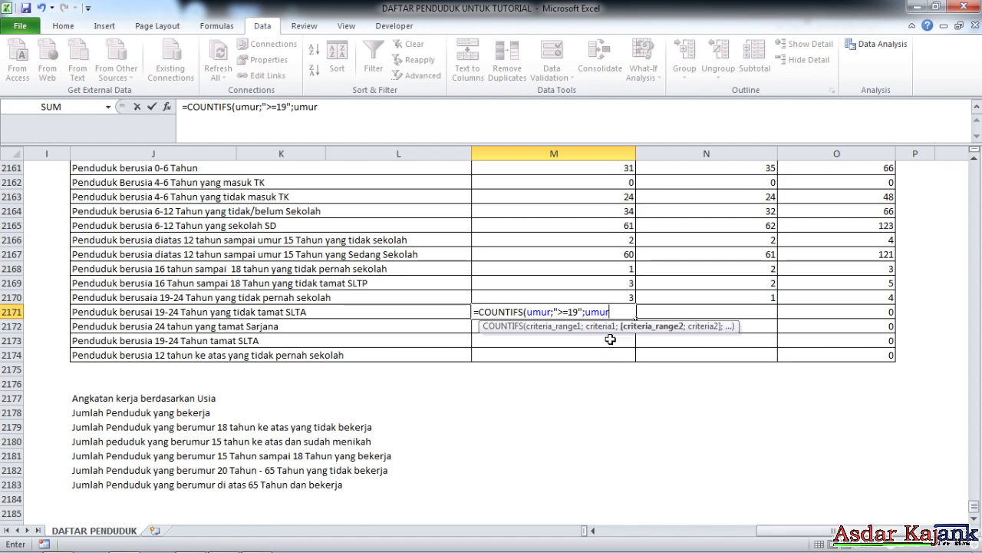
type(";")
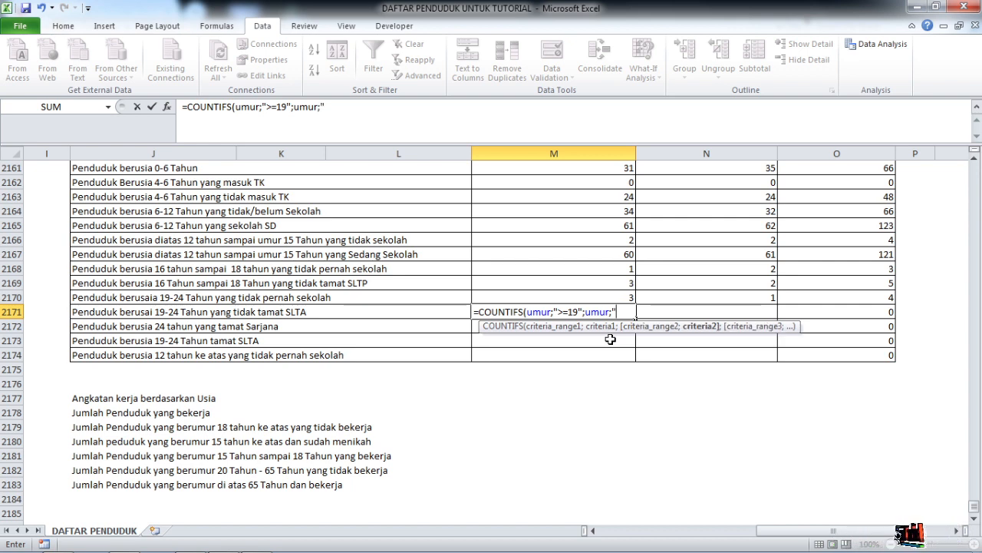
type("\"<=")
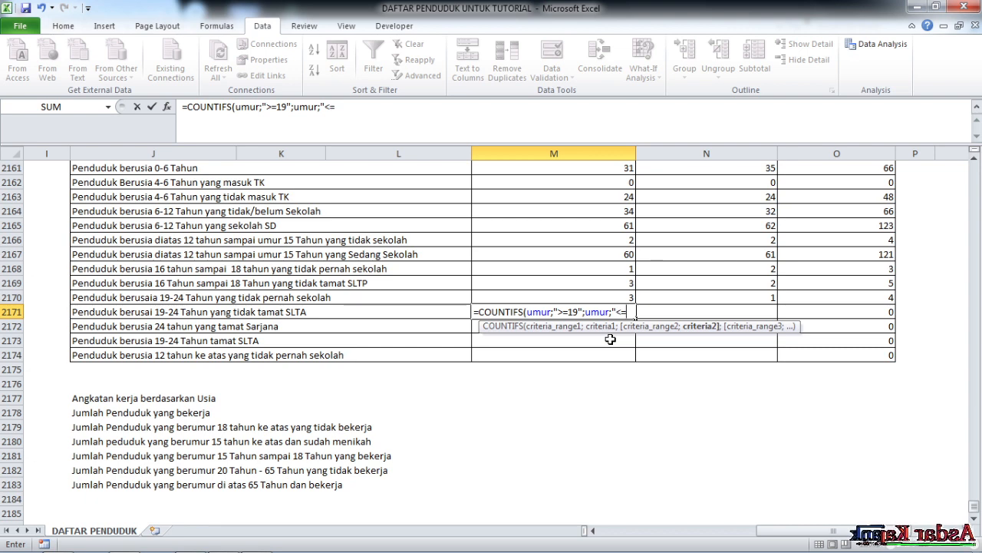
type("24")
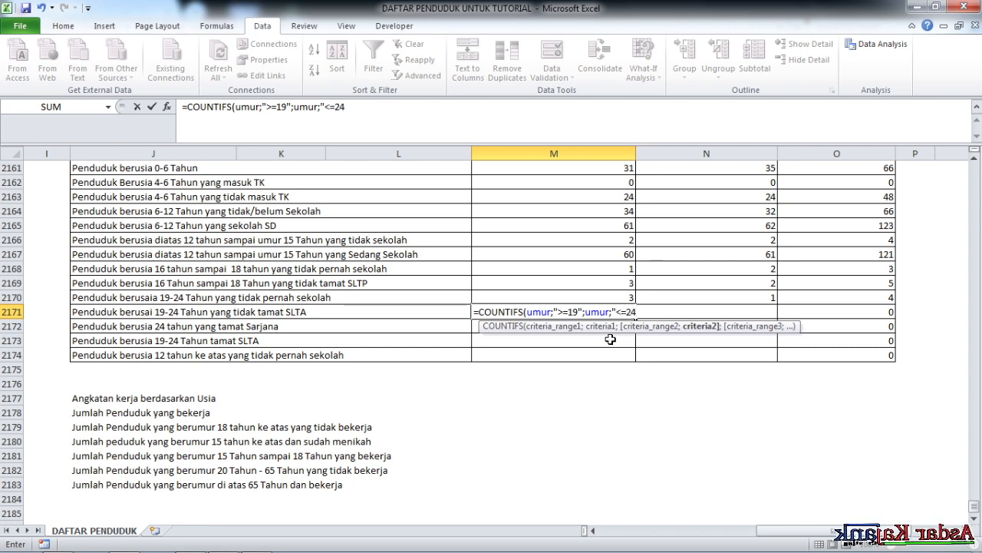
type("\";")
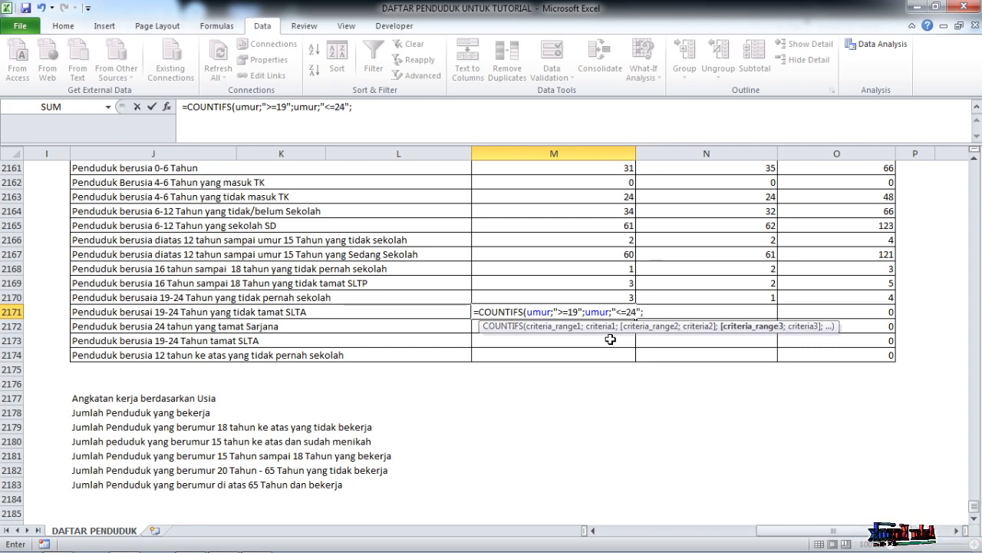
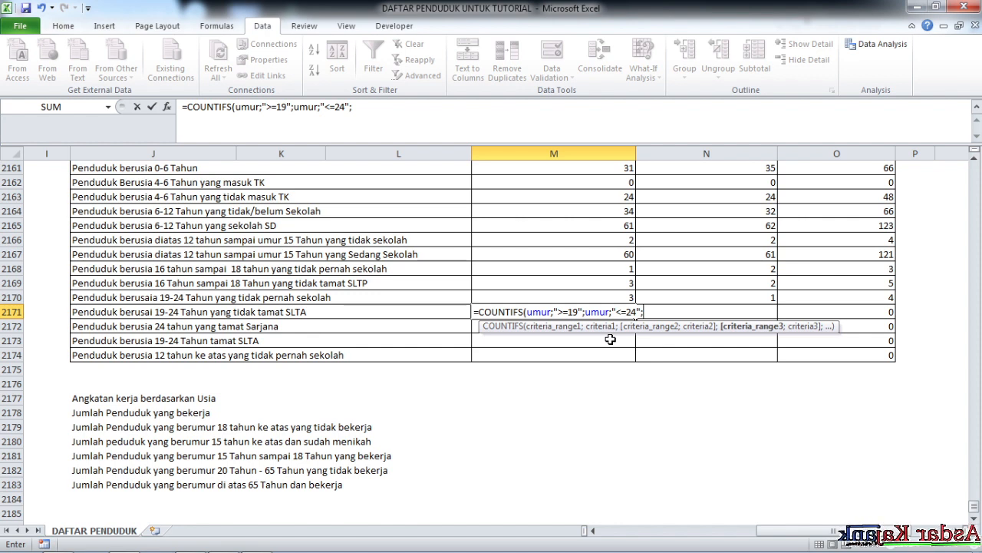
Add the kelamin range with the criterion "l" to M2171's COUNTIFS formula.
type("kel")
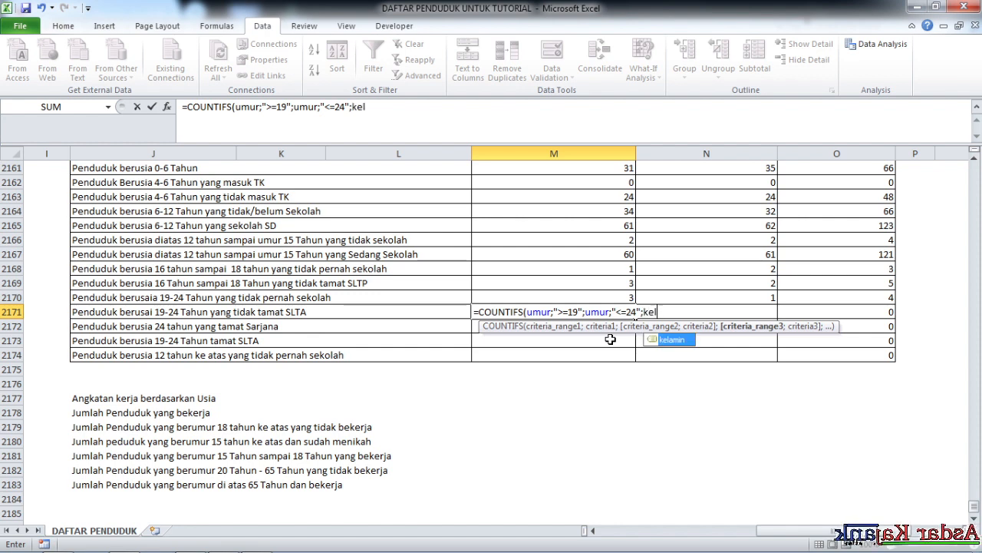
double_click(660, 340)
type(";")
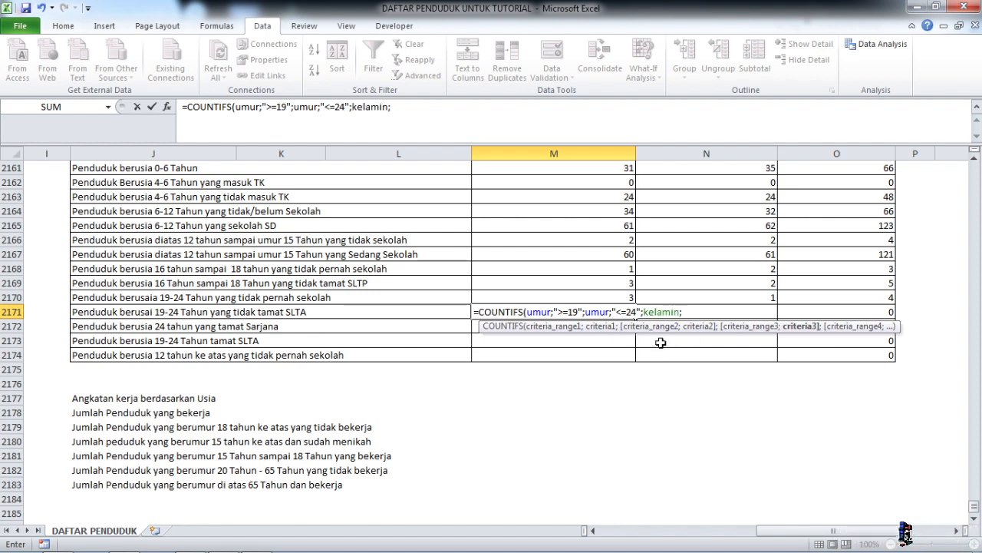
type("\"")
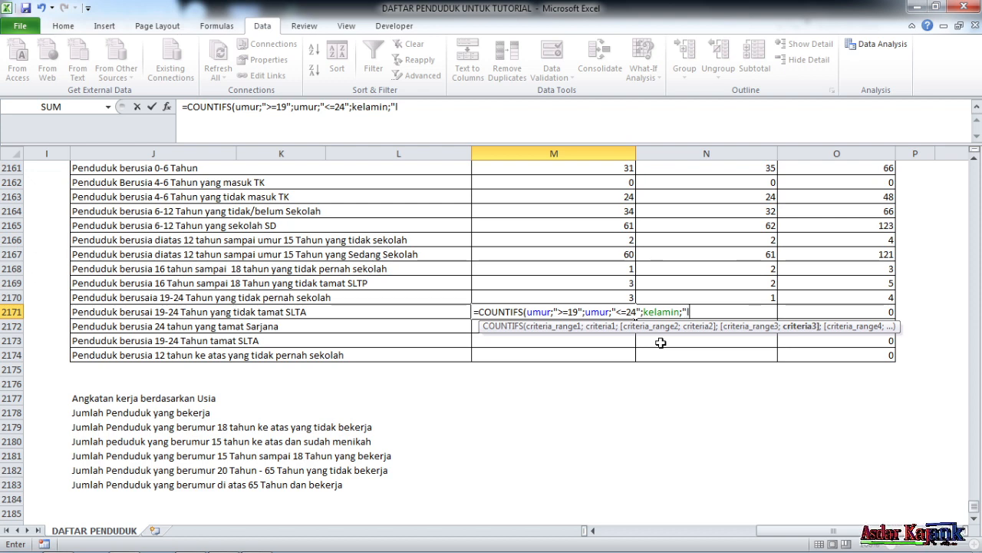
type("l\";")
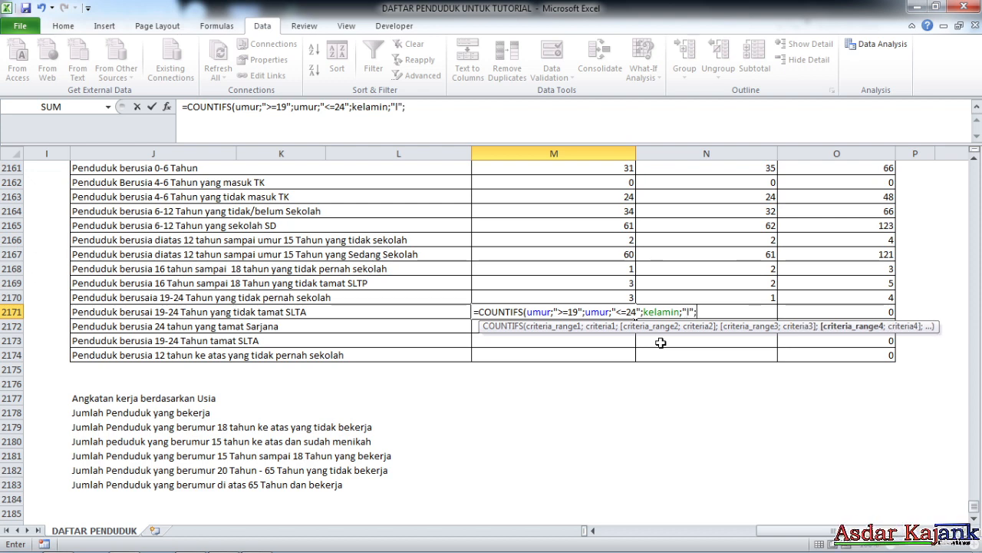
Complete M2171's COUNTIFS formula with the pendidikan range and the criterion "tidak tamat slta/sederajat".
type("penn")
key("BackSpace")
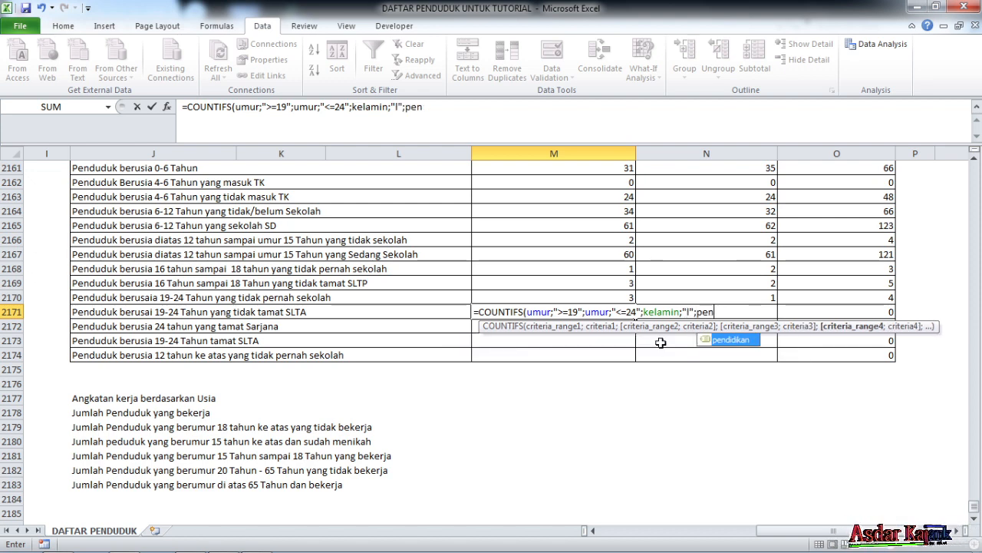
double_click(740, 340)
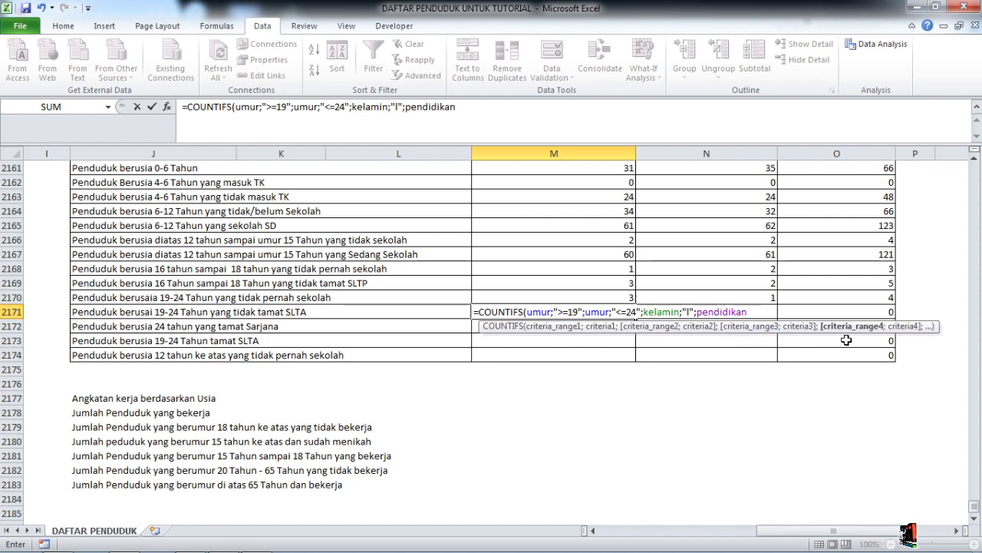
type(";\"t")
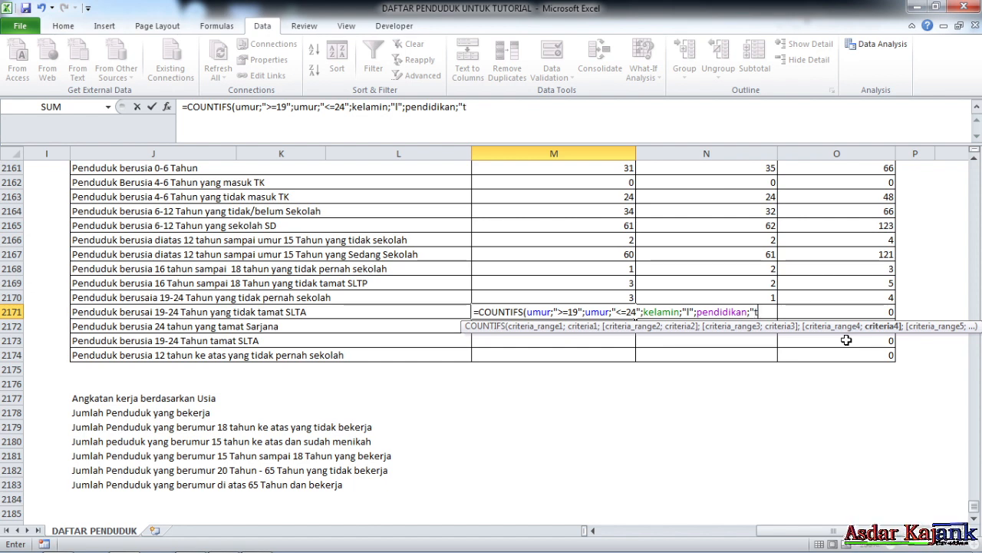
type("idak tamat")
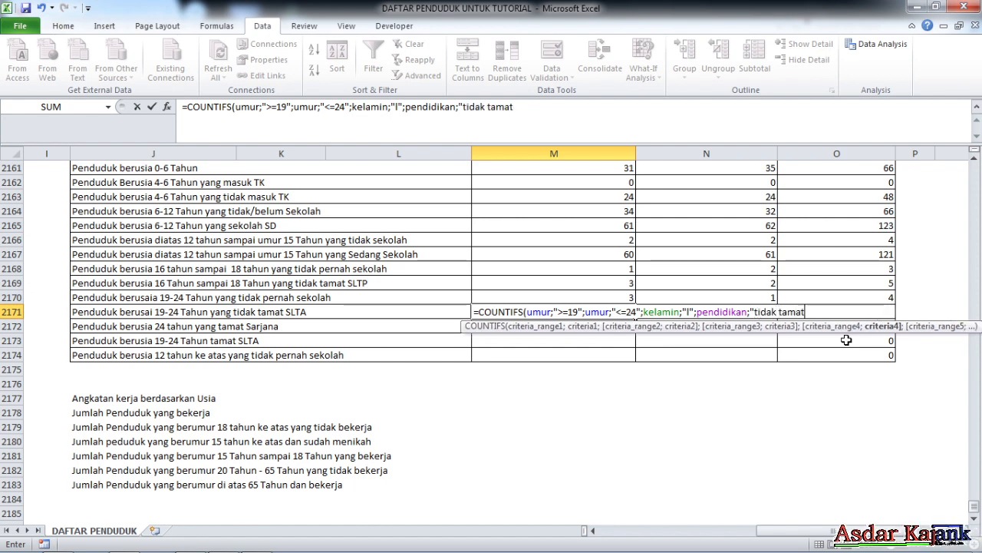
type(" slta")
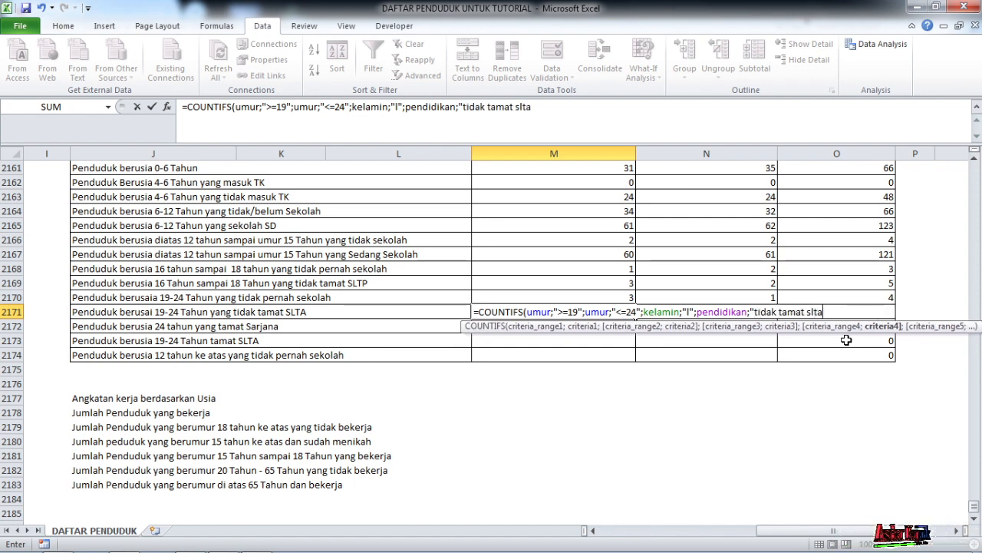
type("/sederajat")
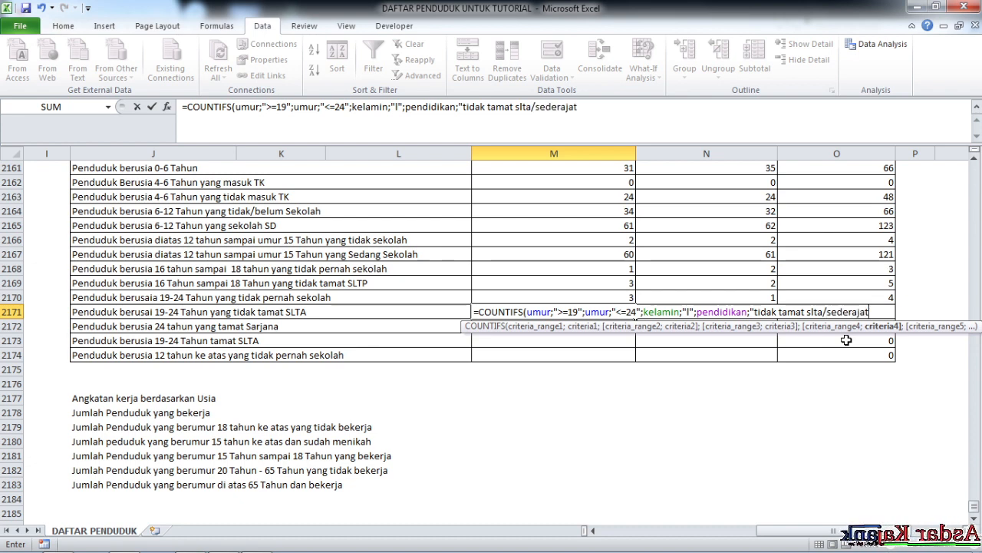
type("\")")
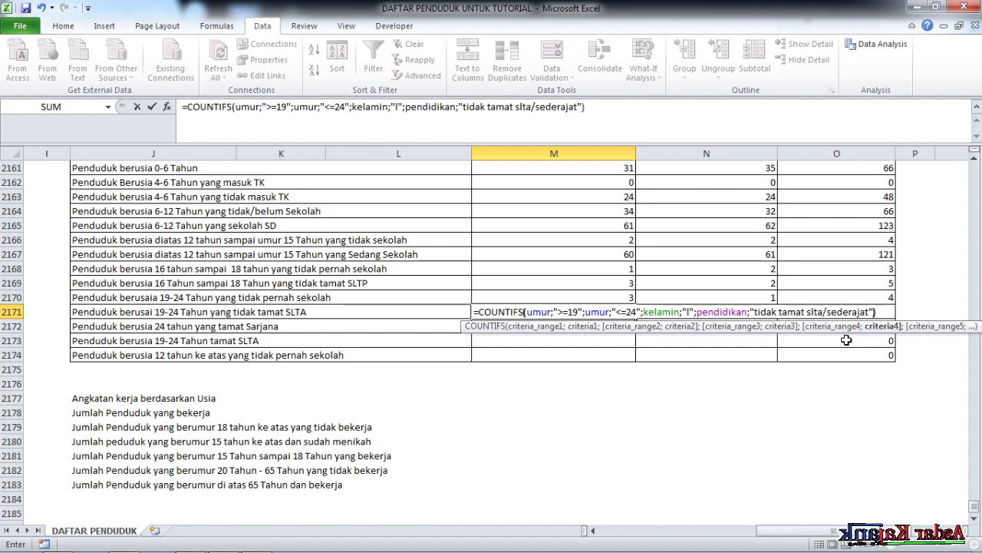
key("Return")
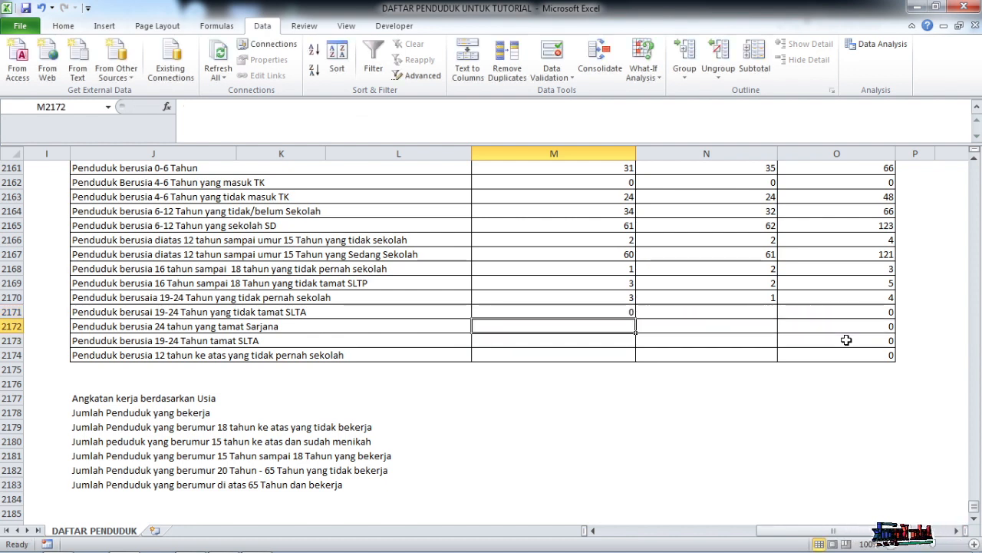
Append a duplicate of the COUNTIFS term to M2171's formula, joined with a plus sign.
left_click(566, 309)
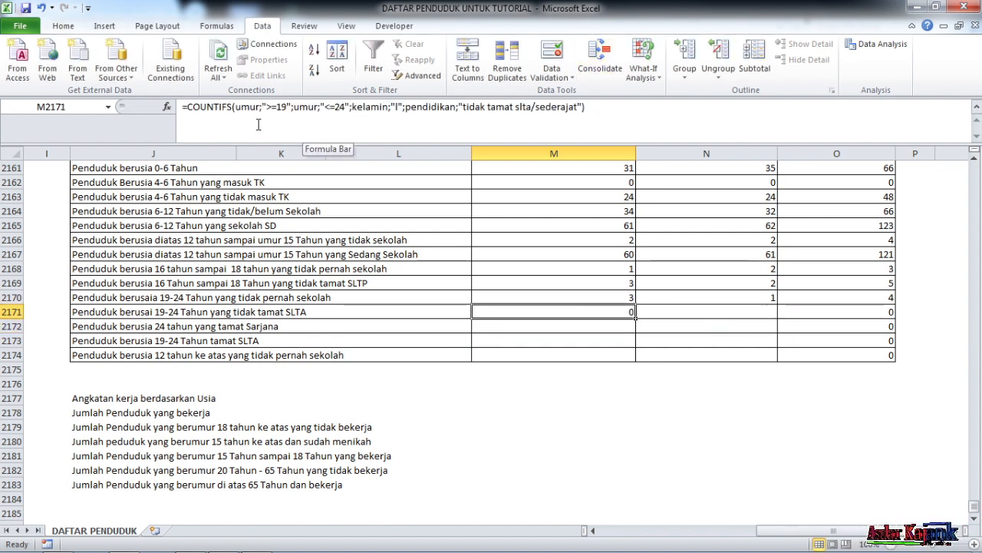
left_click(191, 107)
left_click_drag(187, 107, 597, 105)
key("ctrl+c")
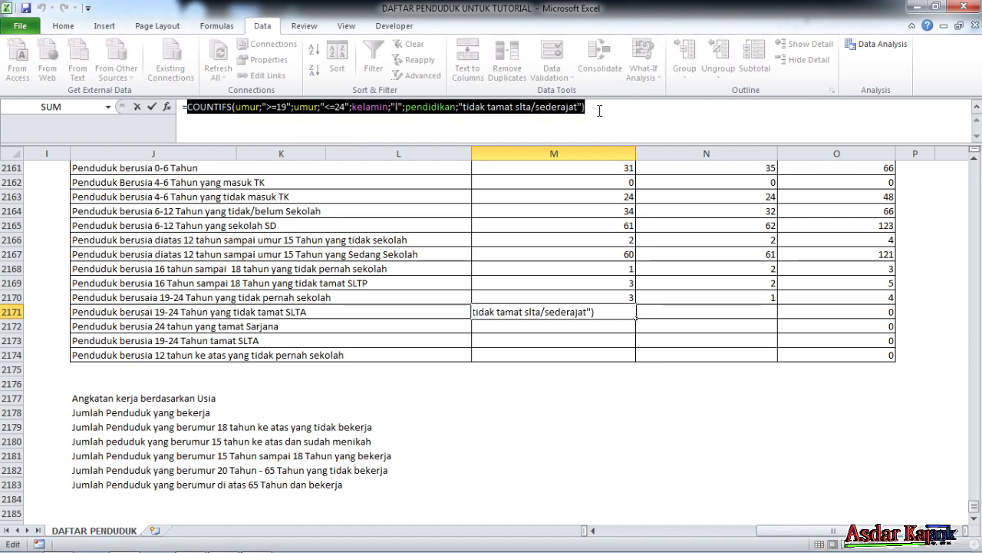
left_click(602, 108)
type("+")
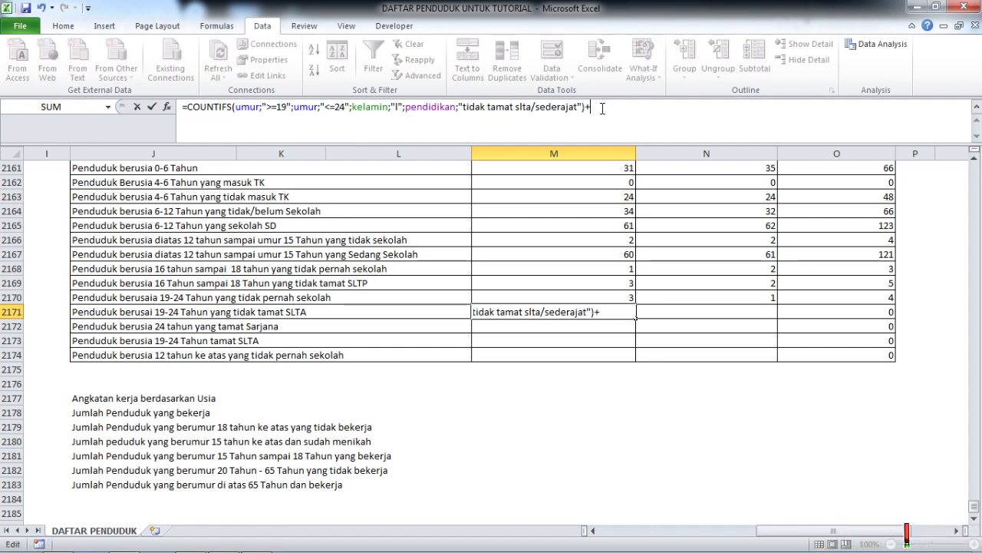
key("ctrl+v")
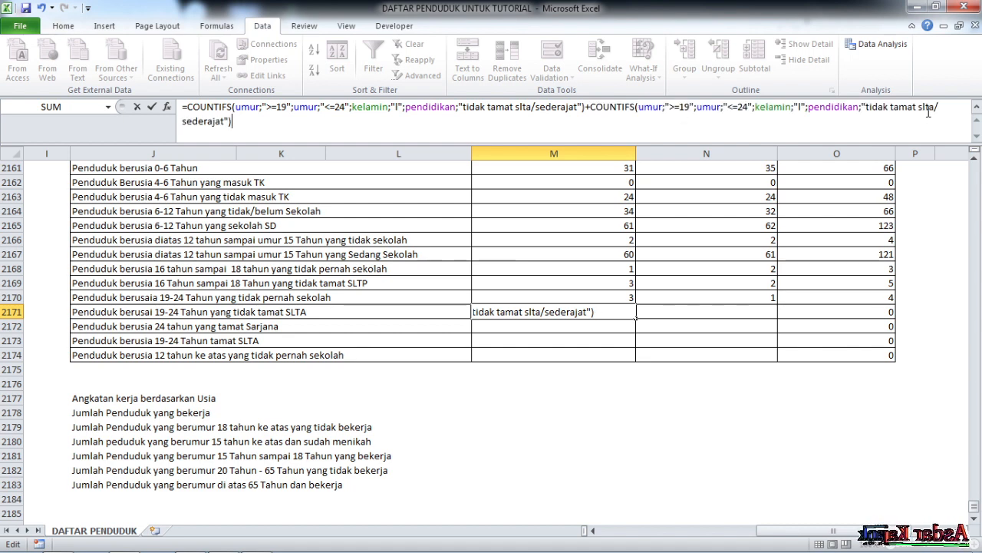
Change the pendidikan criterion in M2171's second COUNTIFS term to "tamat sltp/sederajat".
left_click(891, 106)
key("BackSpace")
key("BackSpace")
key("BackSpace")
key("BackSpace")
key("BackSpace")
key("BackSpace")
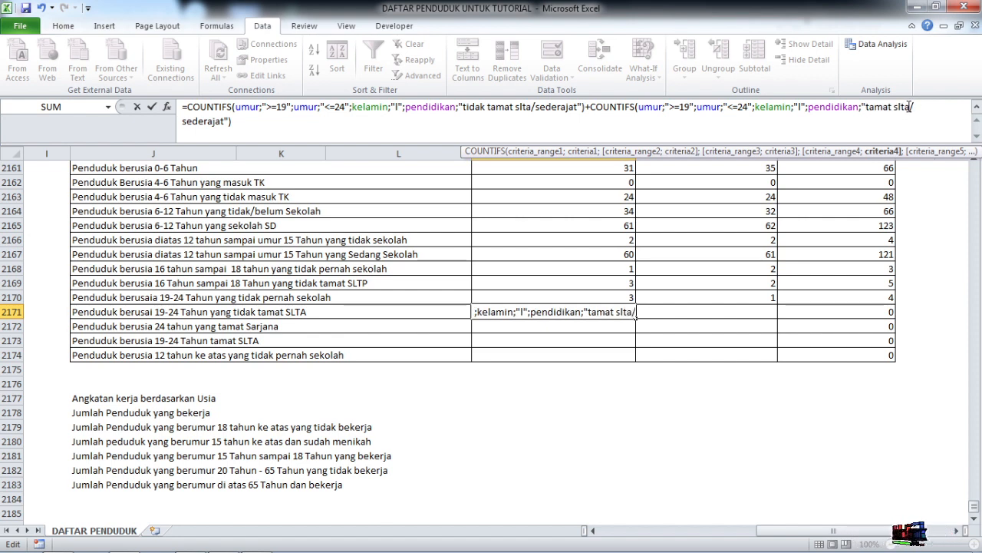
key("BackSpace")
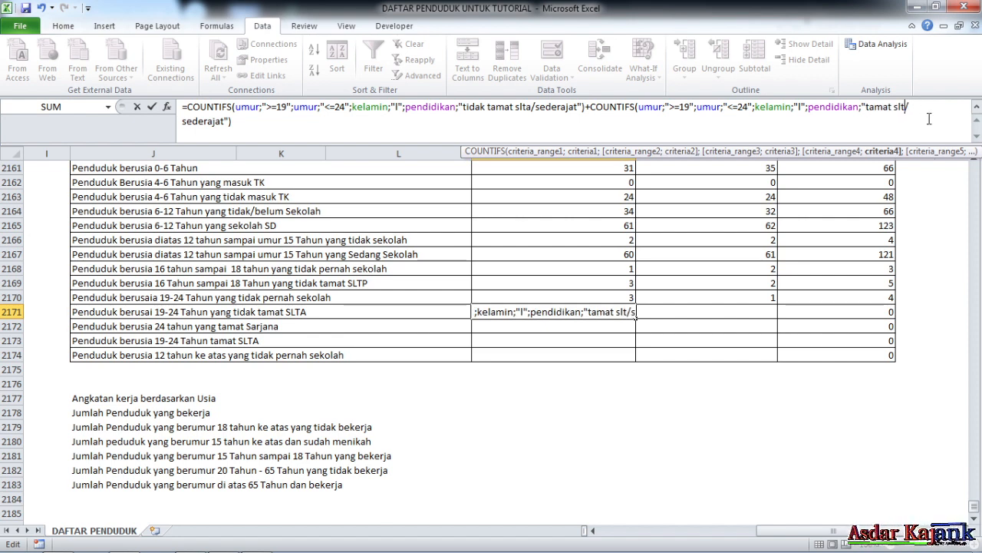
type("p")
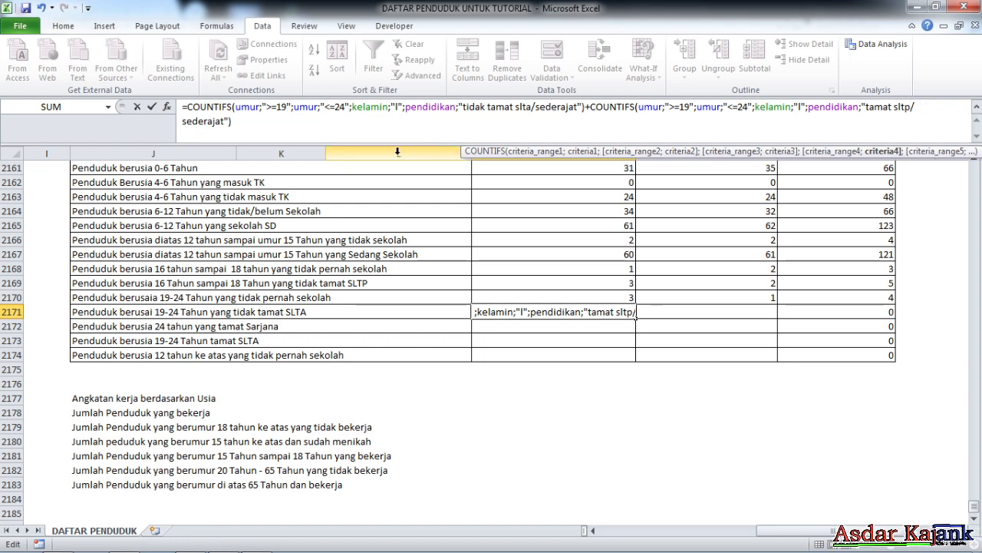
left_click(249, 123)
left_click(309, 125)
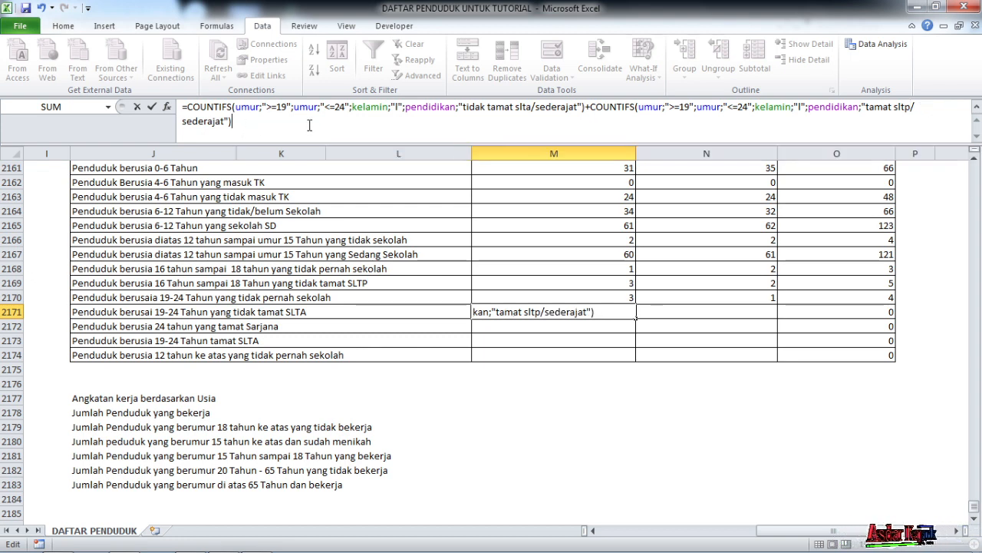
Add a third COUNTIFS term to M2171's formula with the pendidikan criterion "tidak tamat sd/sederajat" and enter the formula.
type("+")
key("ctrl+v")
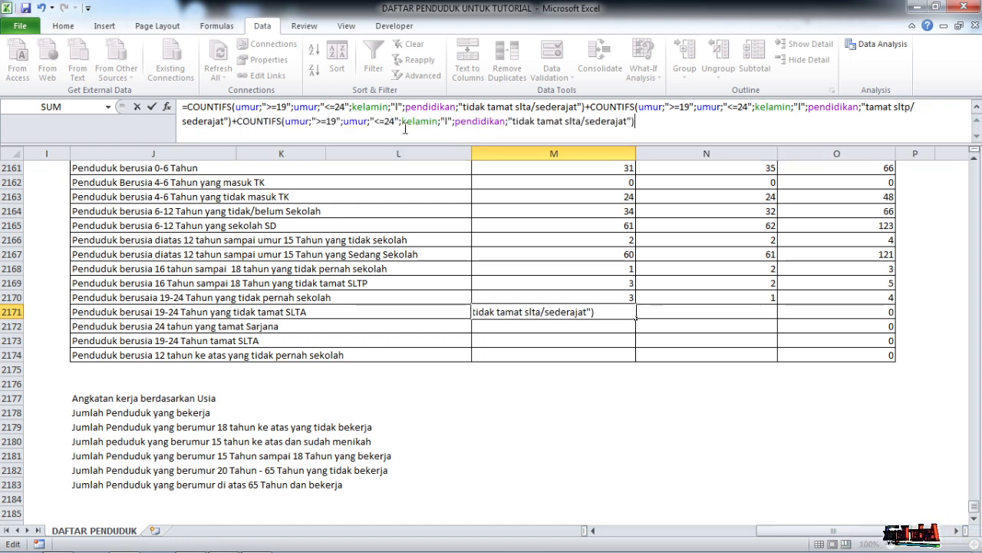
left_click(582, 123)
key("BackSpace")
key("BackSpace")
key("BackSpace")
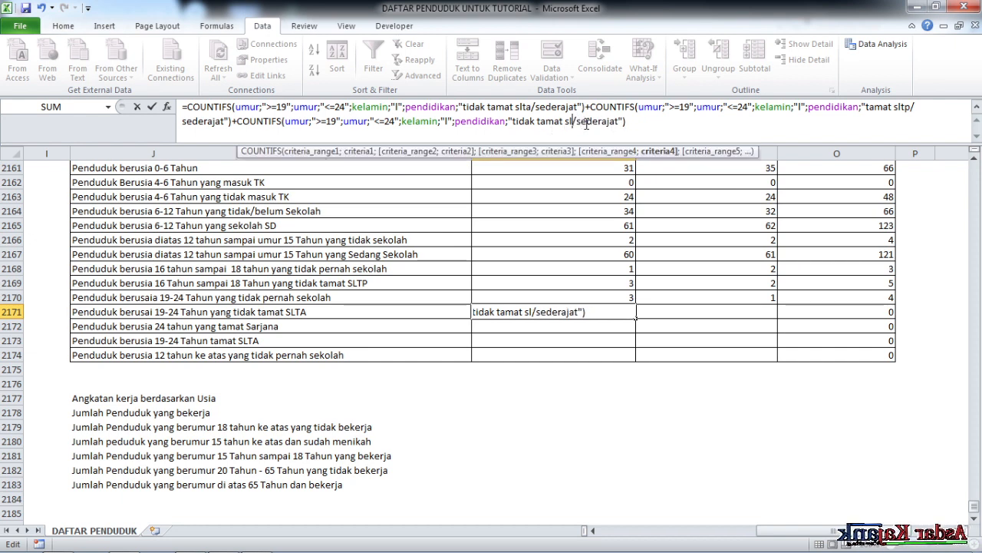
key("Return")
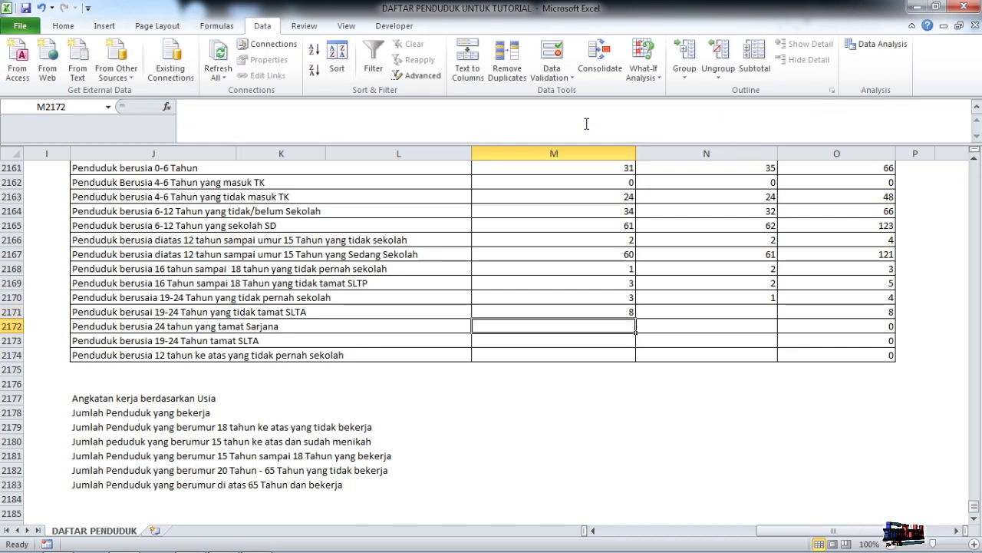
Copy the COUNTIFS formula from M2171 across to N2171.
left_click(585, 313)
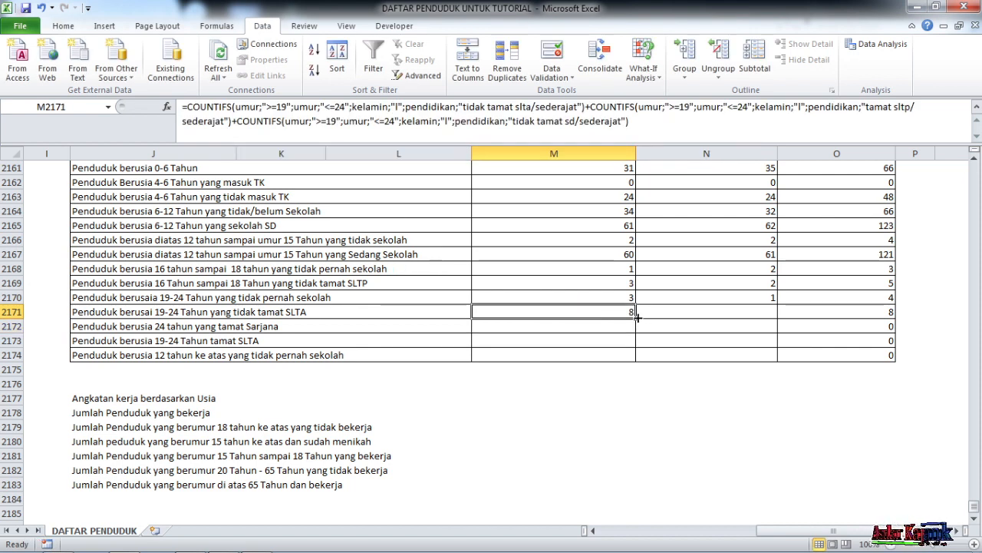
left_click_drag(636, 319, 762, 312)
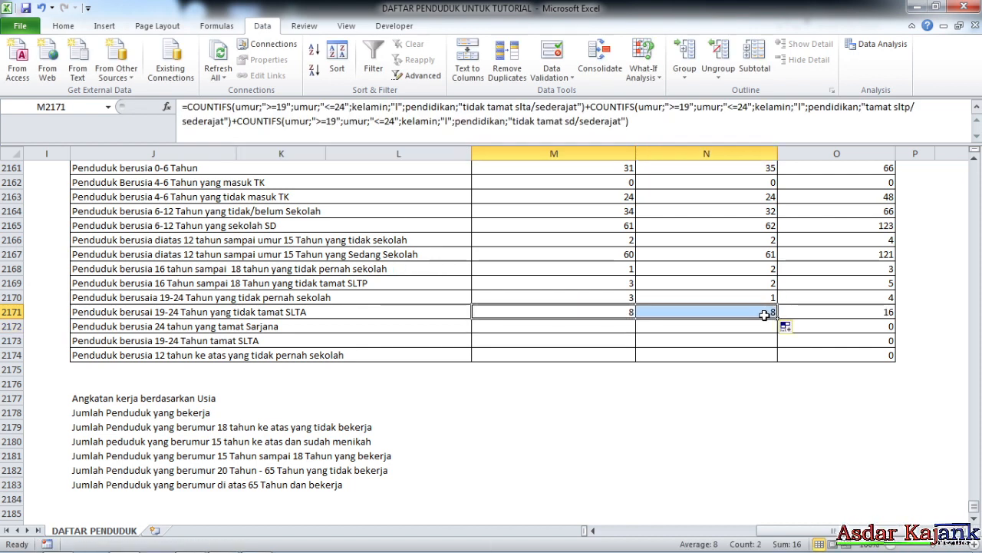
left_click(766, 314)
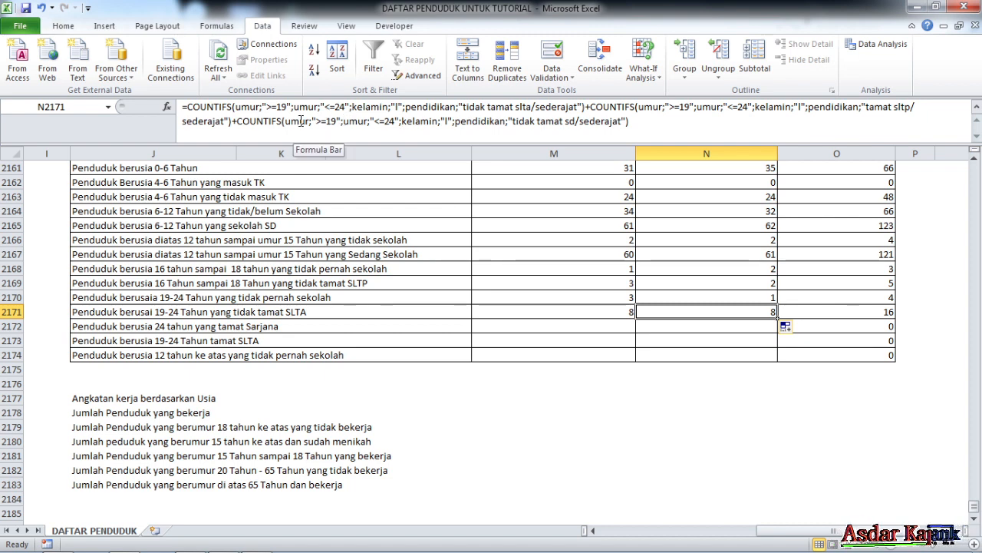
Change the kelamin criterion to "p" in all three COUNTIFS terms of N2171 and enter the formula.
left_click(399, 107)
key("BackSpace")
type("p")
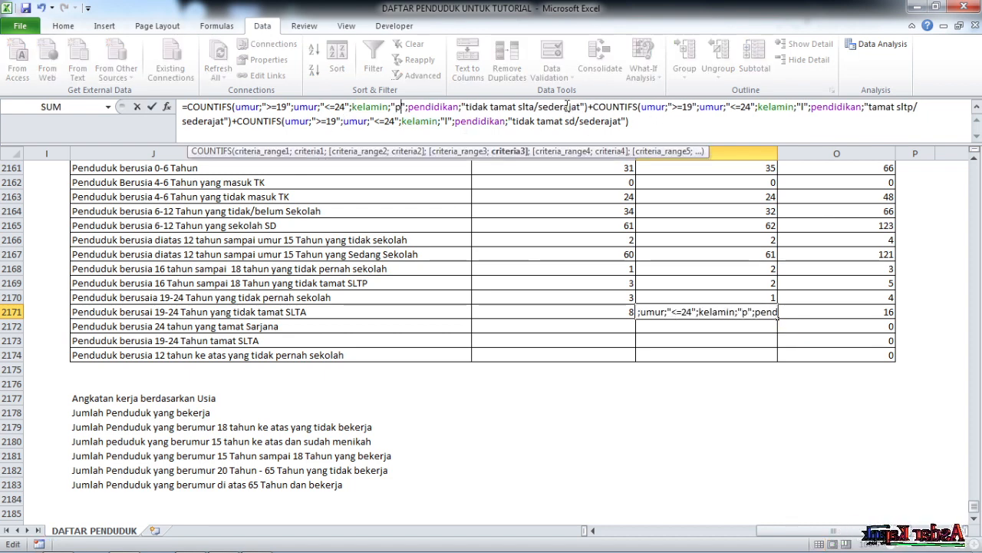
left_click(804, 108)
key("BackSpace")
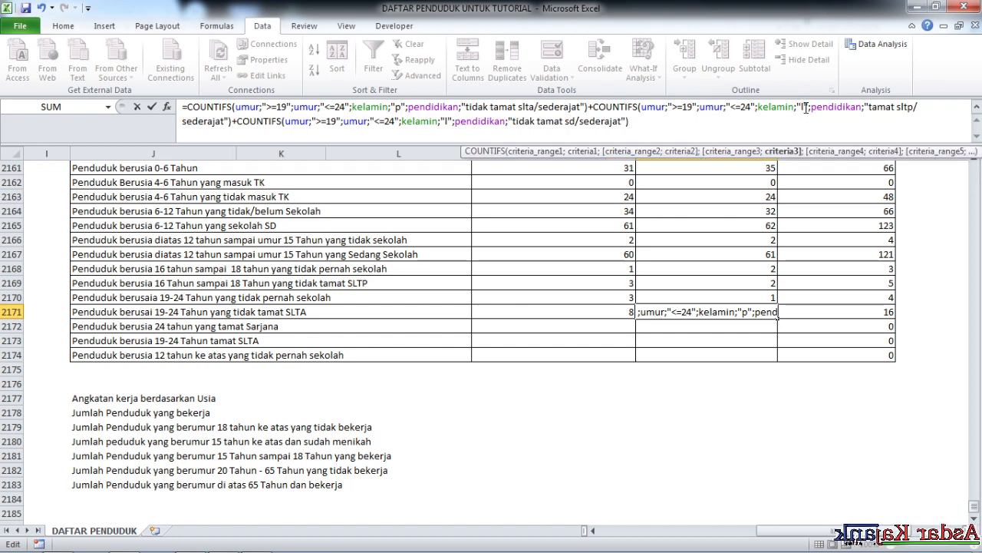
type("p")
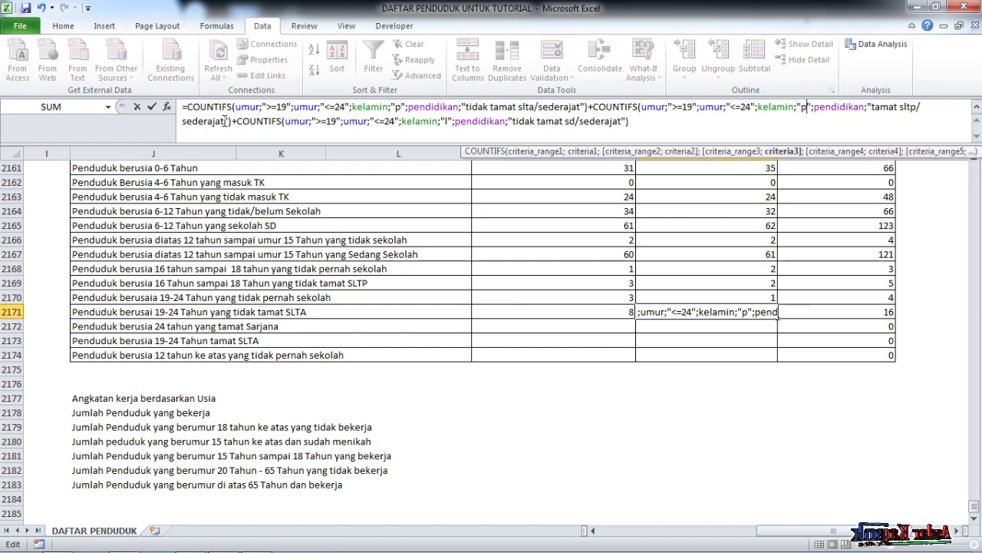
left_click(450, 121)
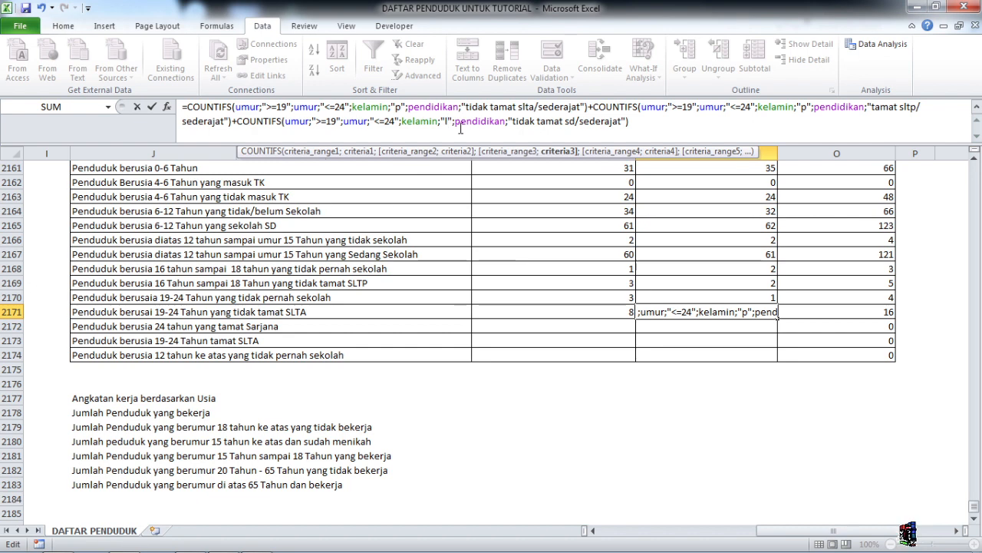
key("BackSpace")
type("p")
key("Return")
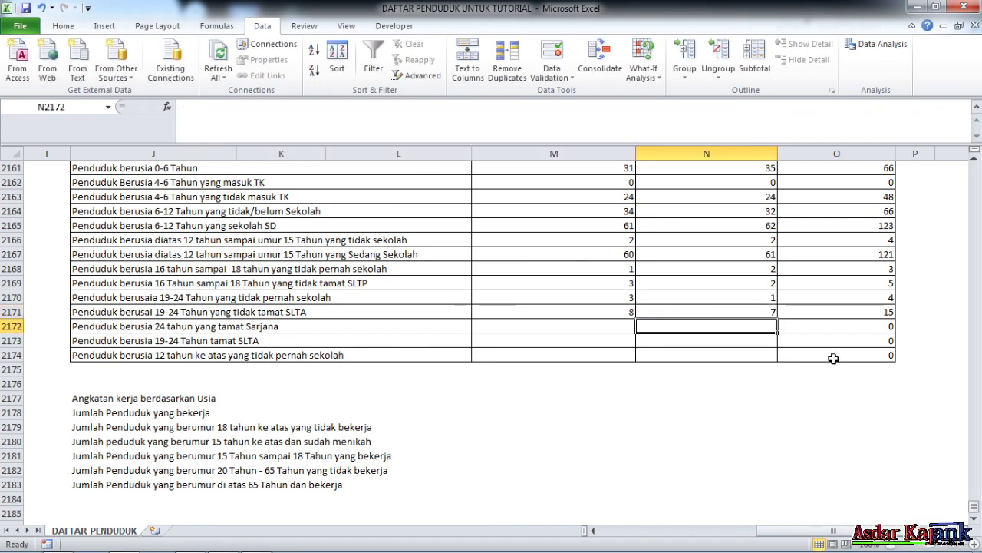
left_click(719, 312)
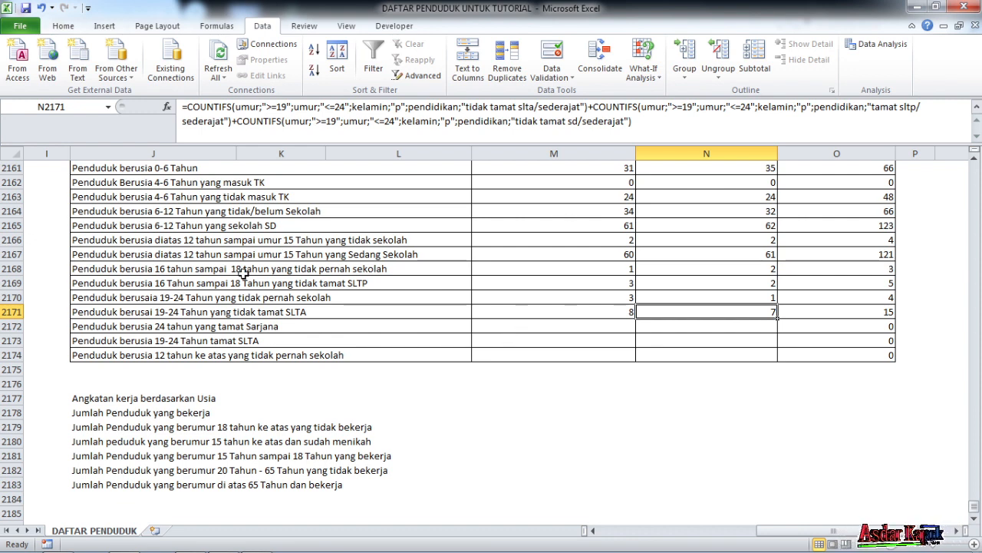
Begin a COUNTIFS formula in M2172 for the row of 24-year-old residents who are Sarjana graduates.
left_click(607, 326)
left_click(104, 340)
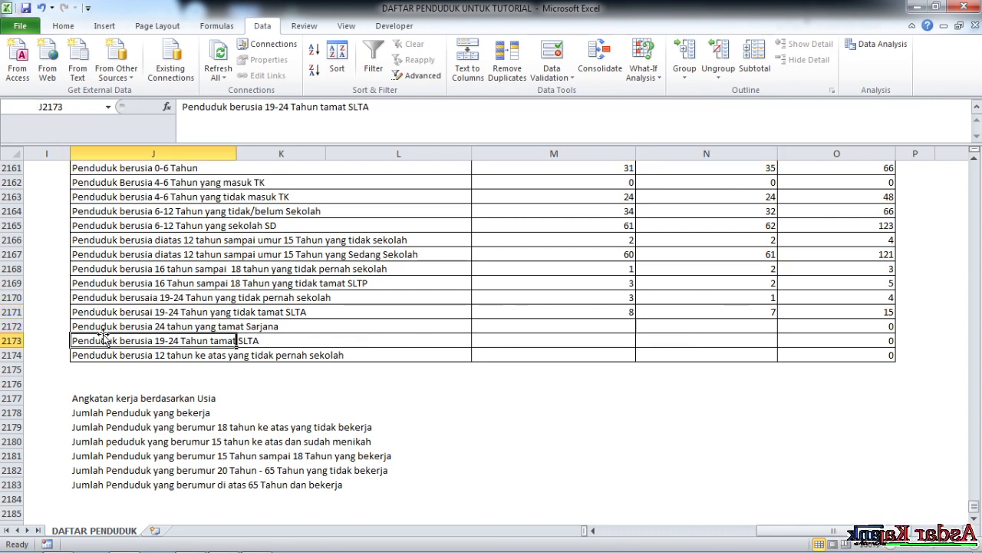
left_click(103, 326)
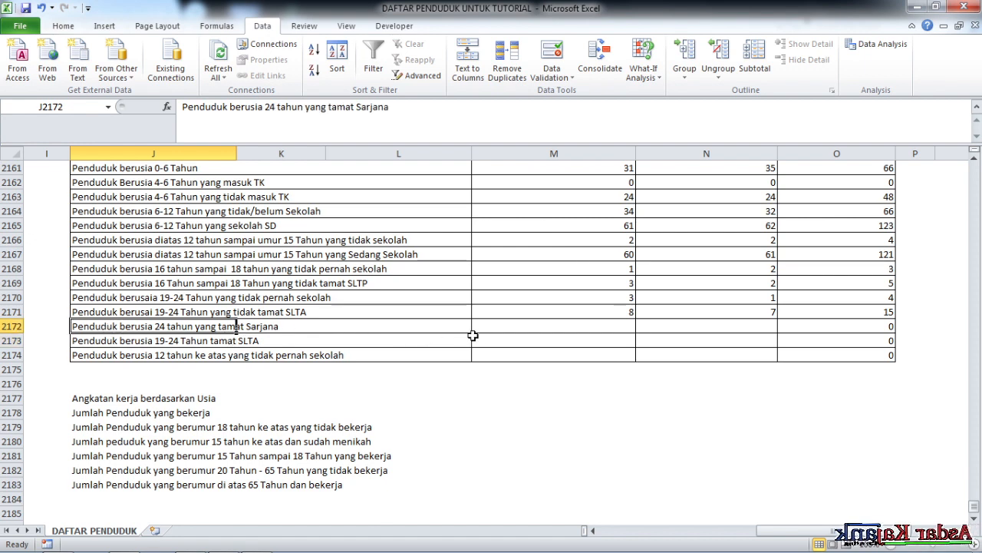
left_click(512, 325)
type("=")
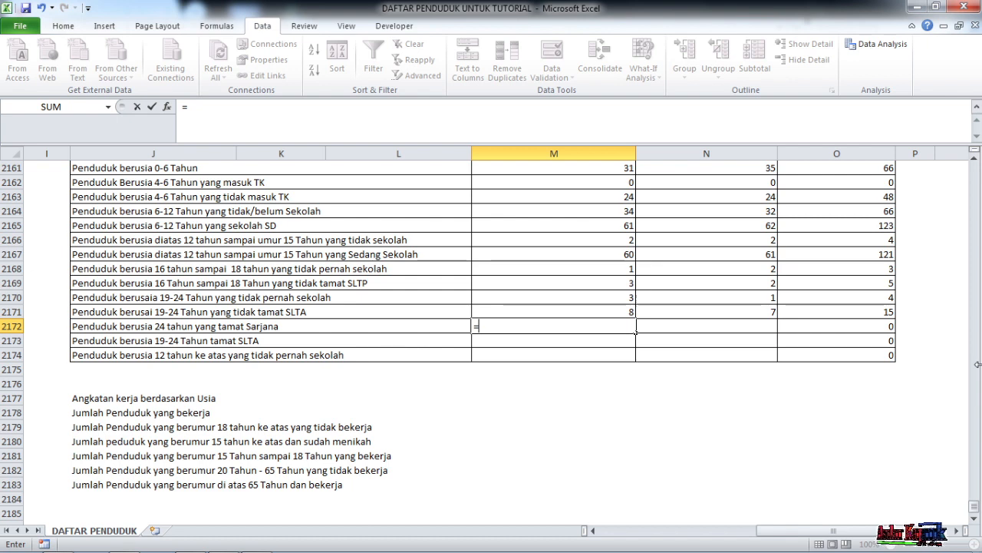
type("co")
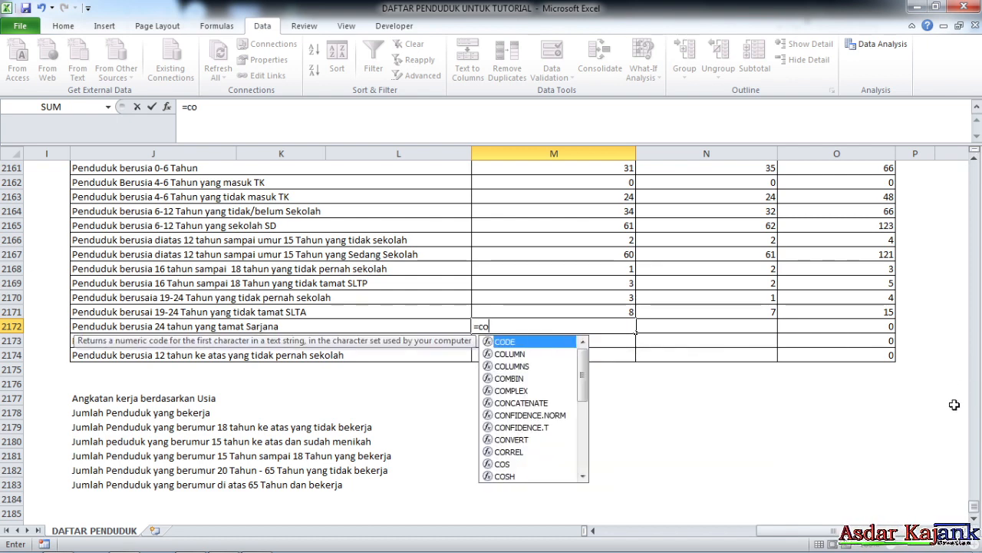
type("n")
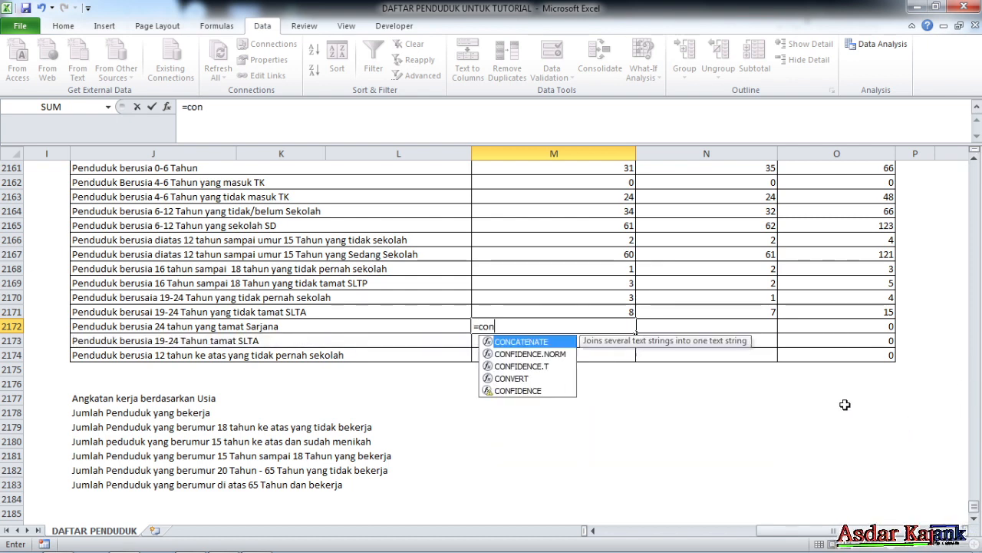
key("BackSpace")
type("un")
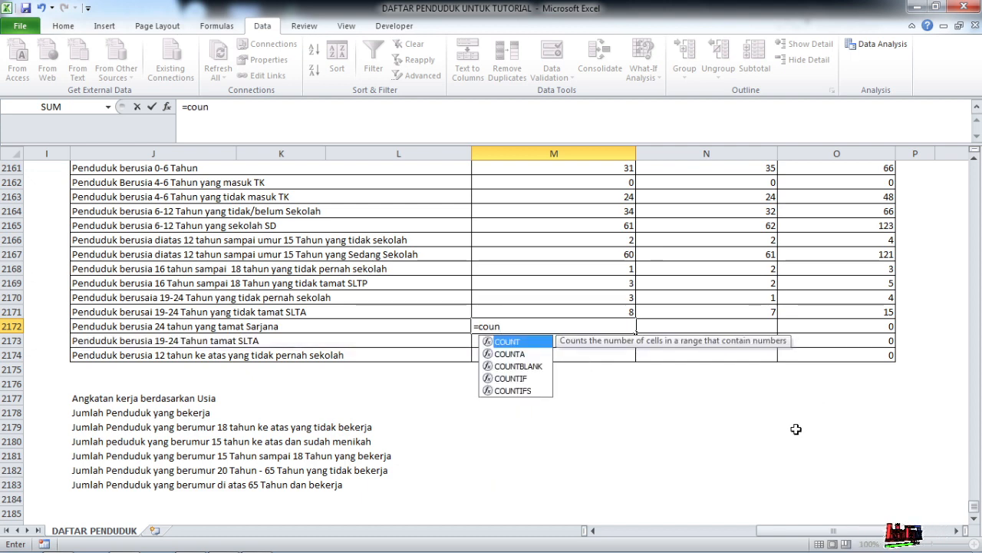
left_click(529, 391)
double_click(530, 391)
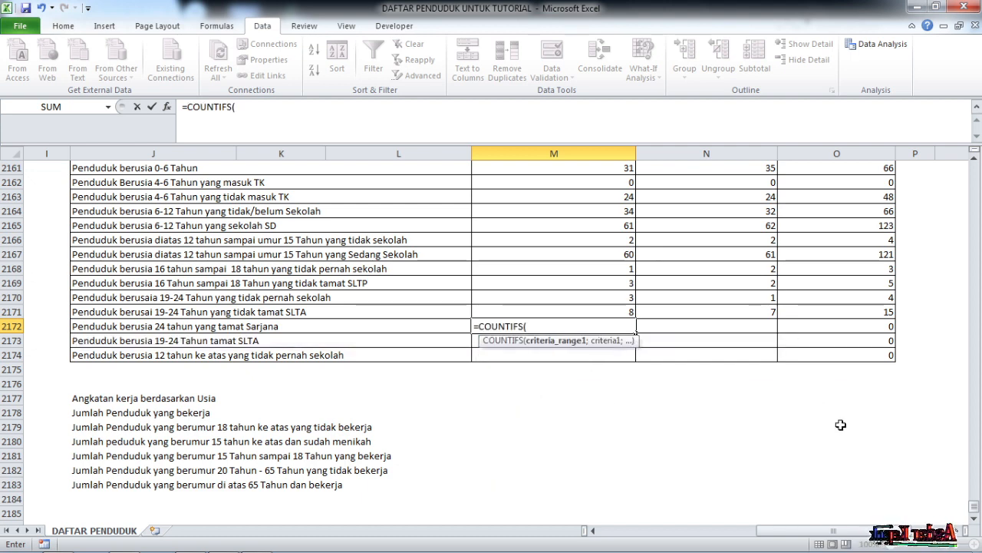
Set the first condition of M2172's COUNTIFS formula to the umur range with the criterion ">=24".
type("um")
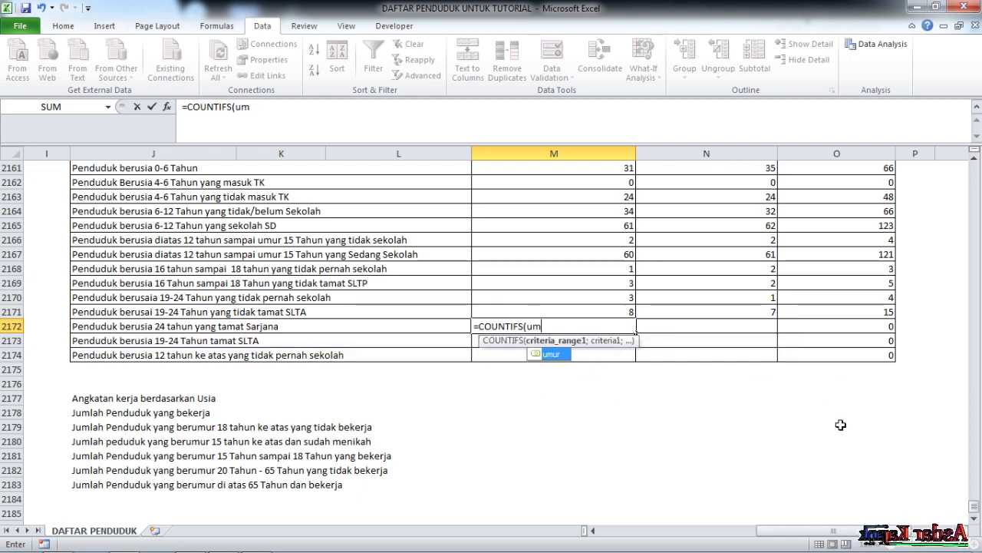
double_click(553, 355)
type(";\">=")
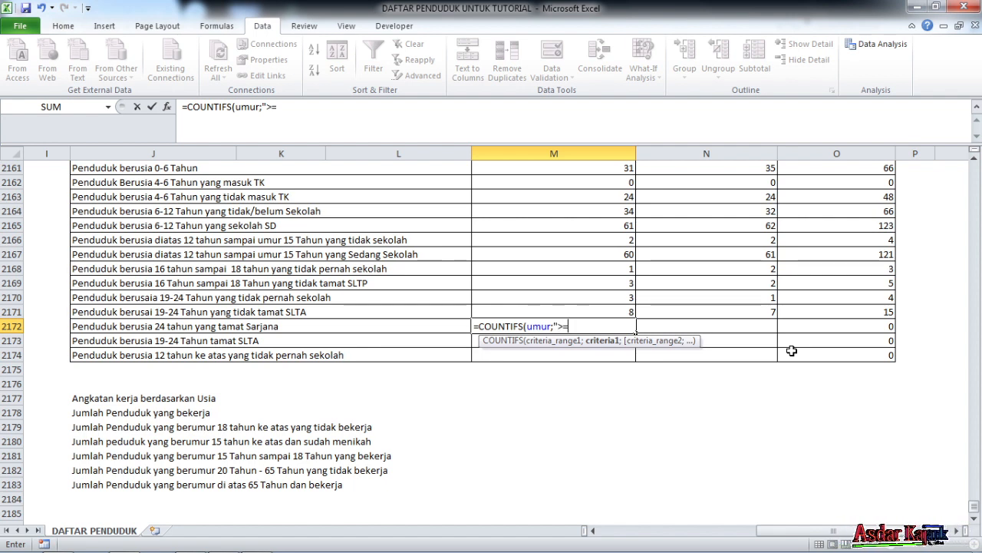
type("24")
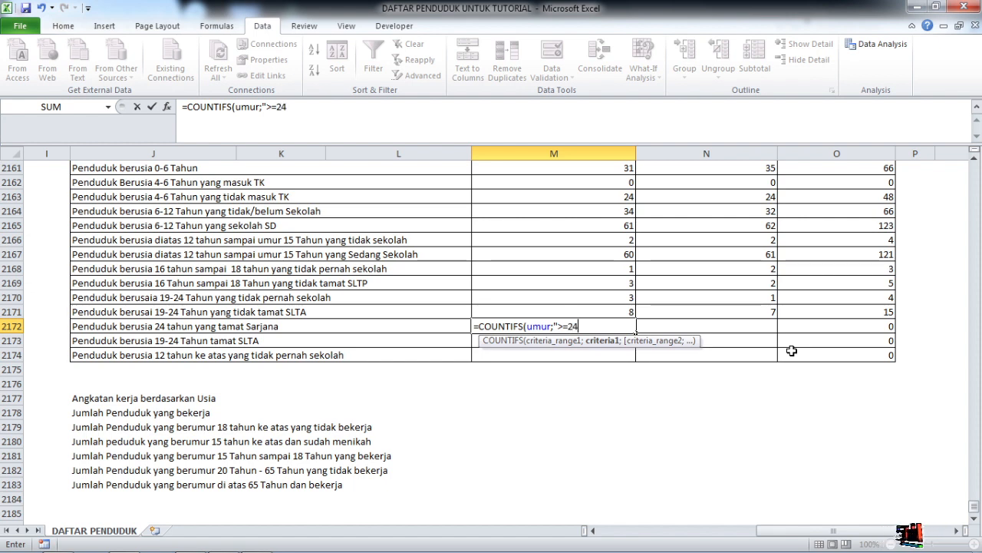
type("\"")
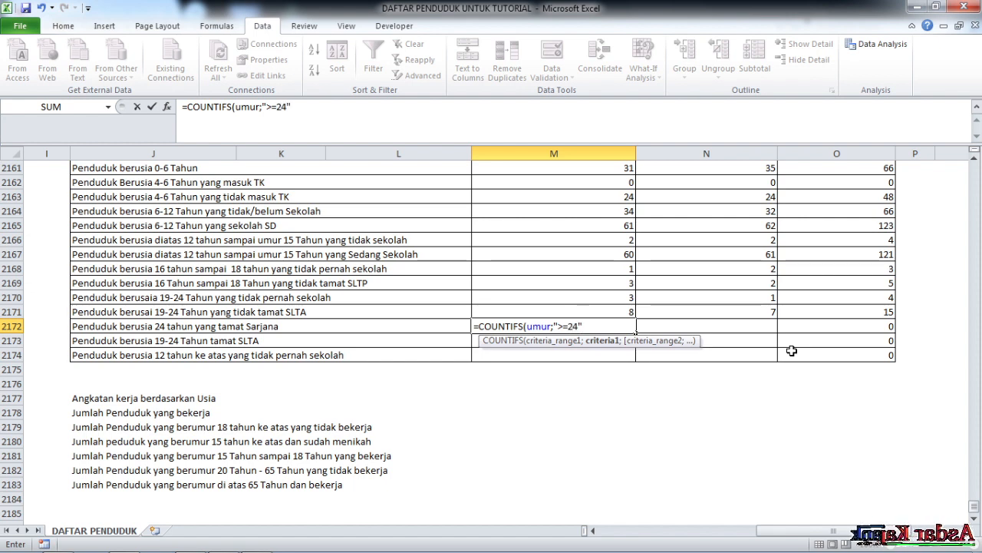
Add the kelamin range with the criterion "l" to M2172's COUNTIFS formula.
type(";ke")
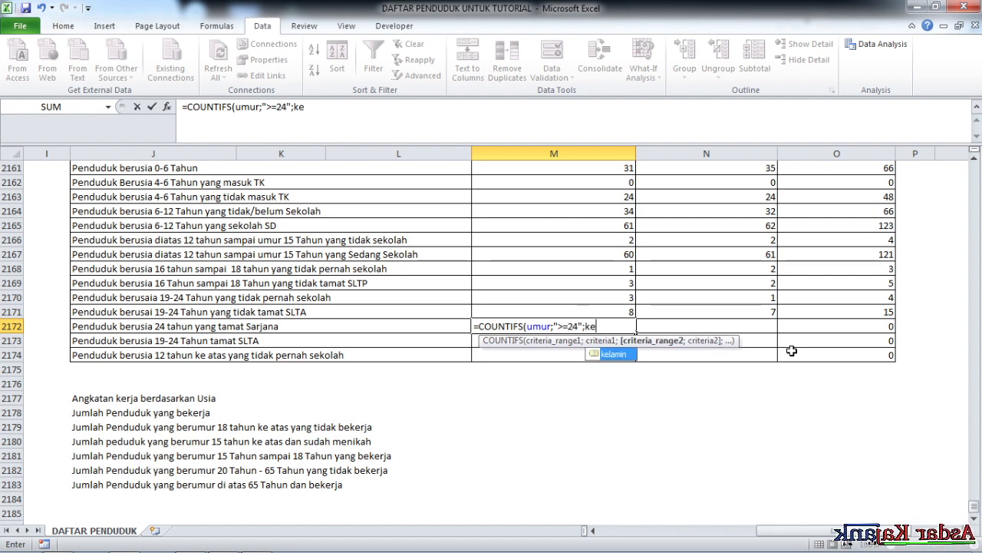
double_click(612, 351)
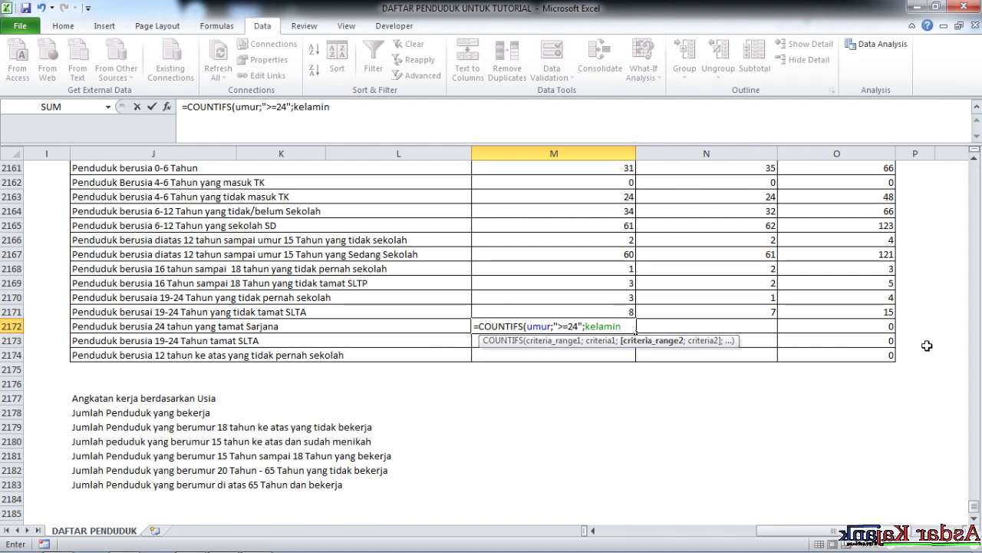
type(";")
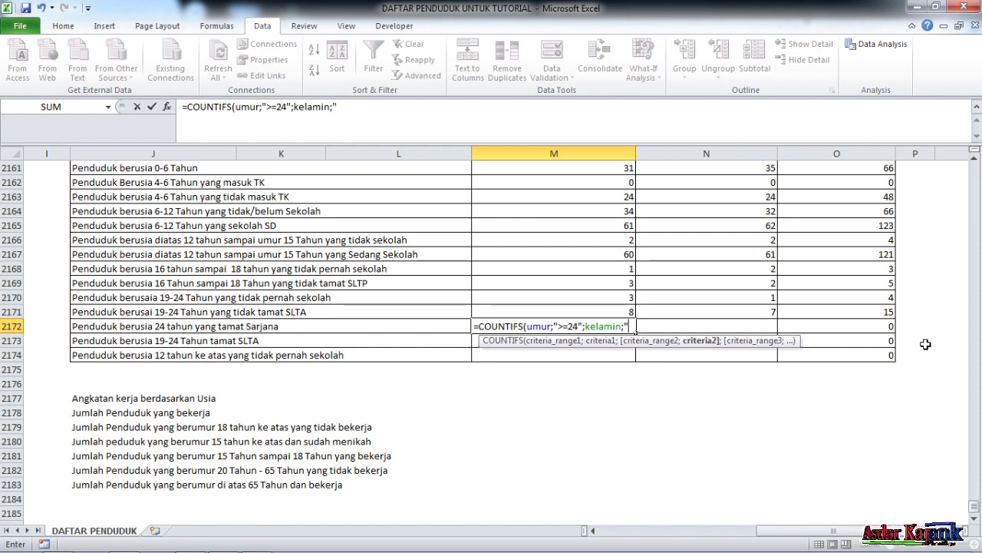
type("\"l\"")
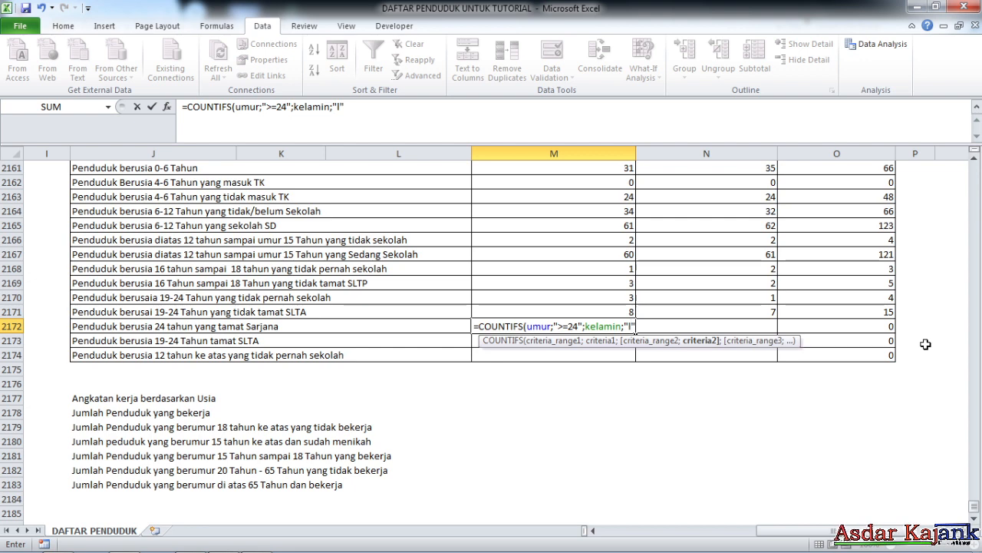
Complete M2172's COUNTIFS formula with the pendidikan range and the criterion "tamat s-1/sederajat".
type(";pe")
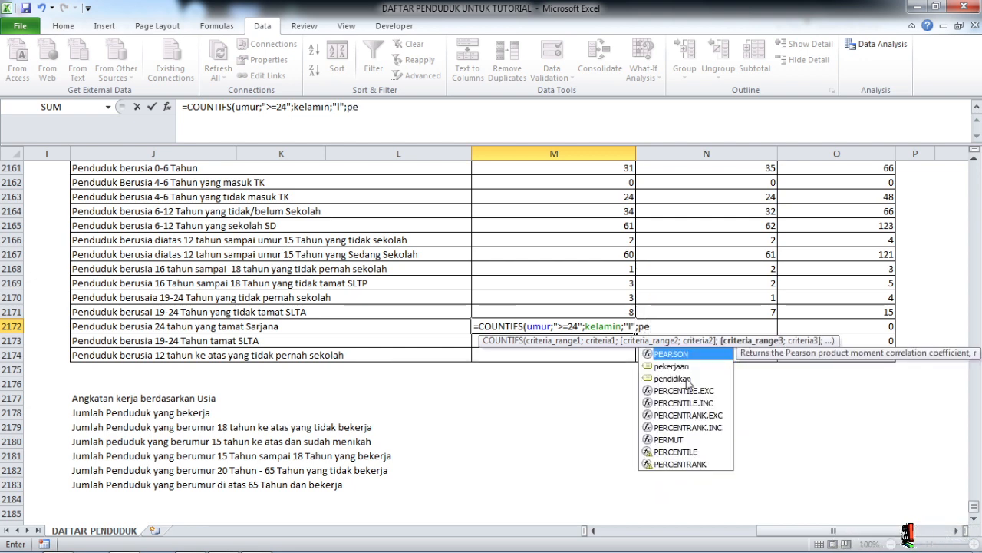
double_click(687, 378)
type(";")
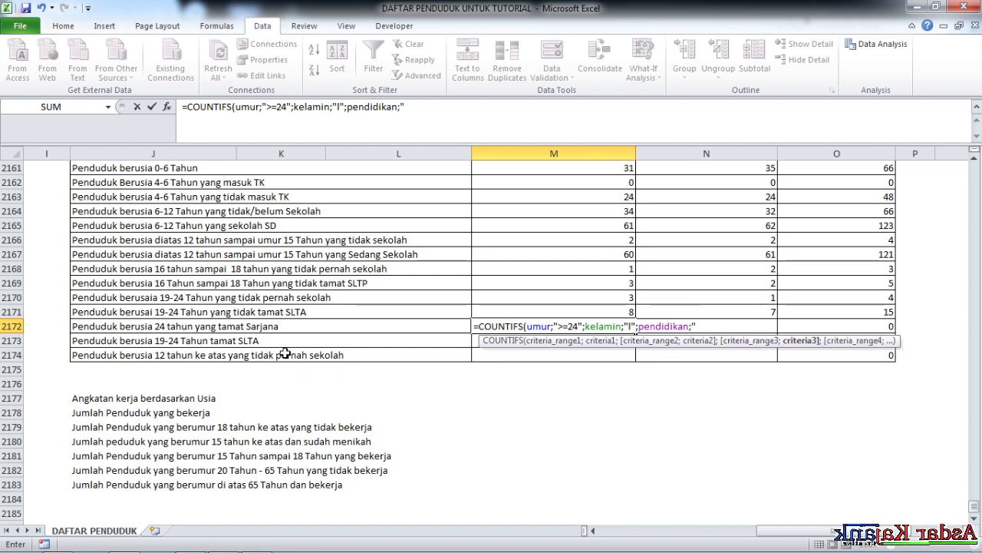
type("\"tammat")
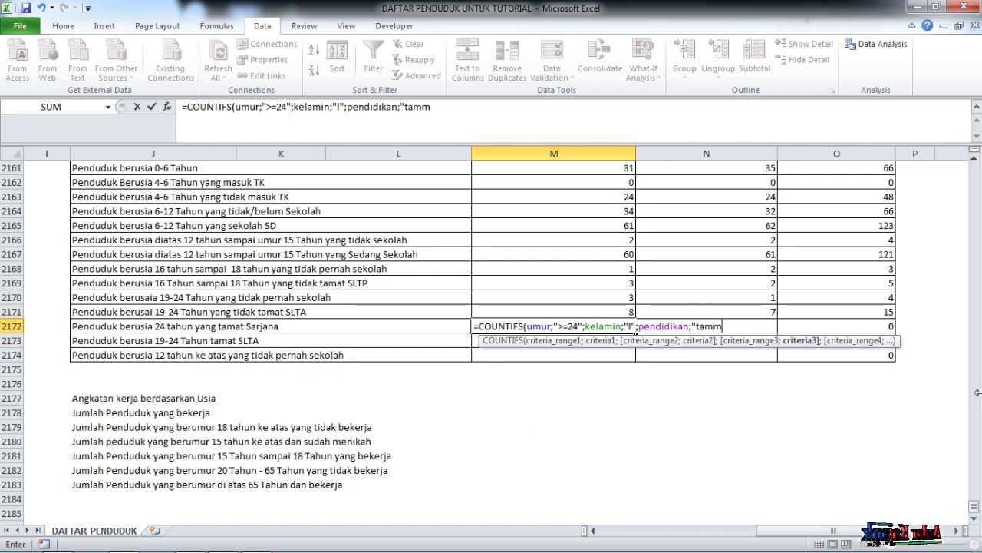
key("BackSpace")
type("at s-1")
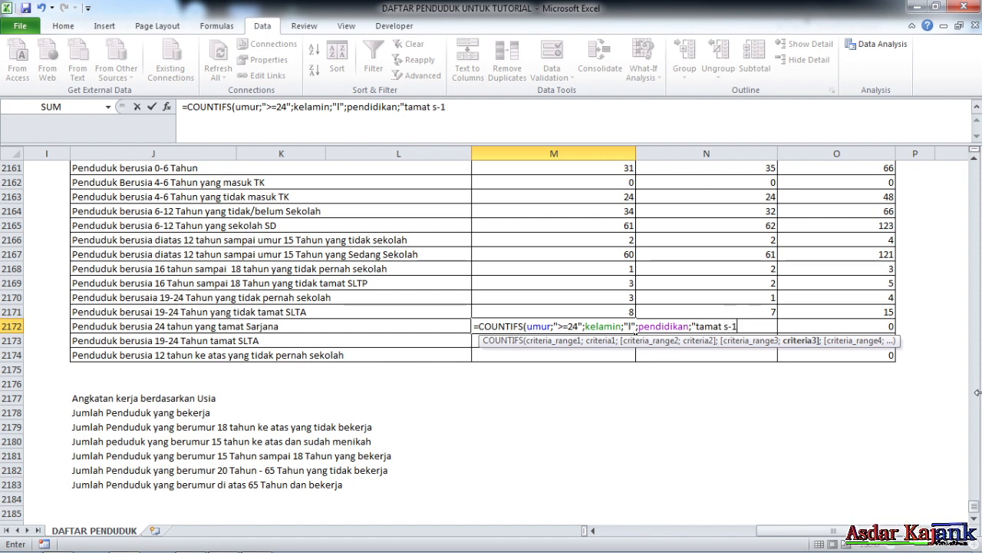
type("/sederajat")
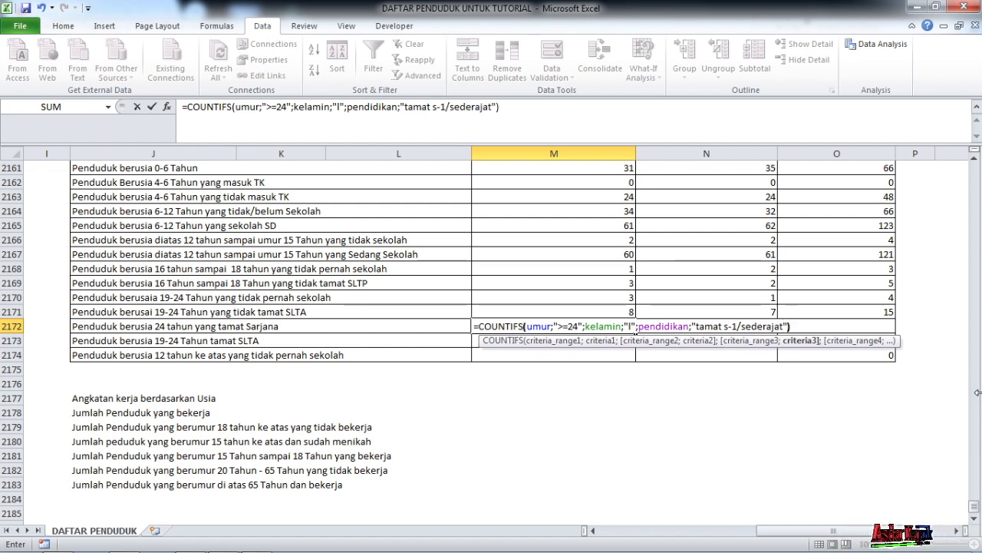
key("Return")
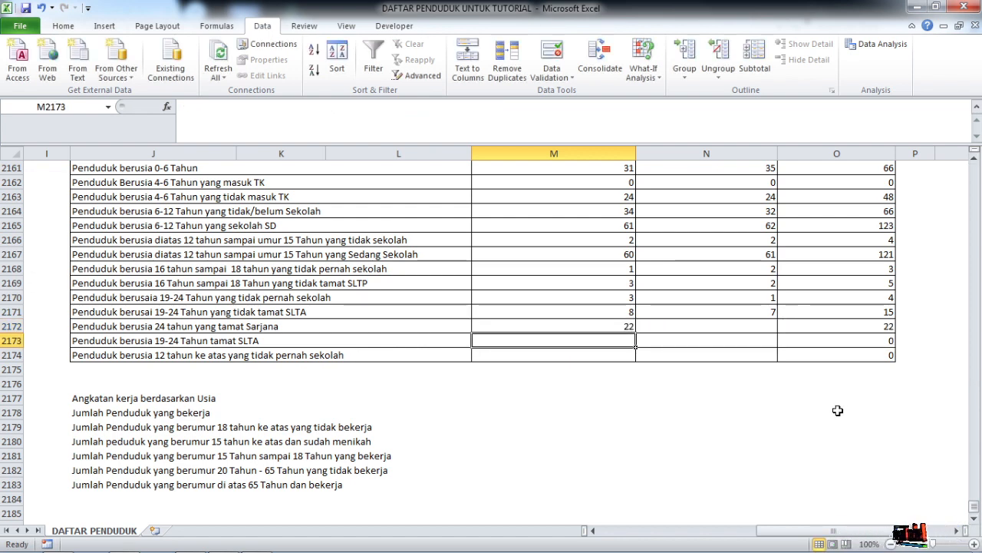
Copy the COUNTIFS formula from M2172 across to N2172.
left_click(581, 326)
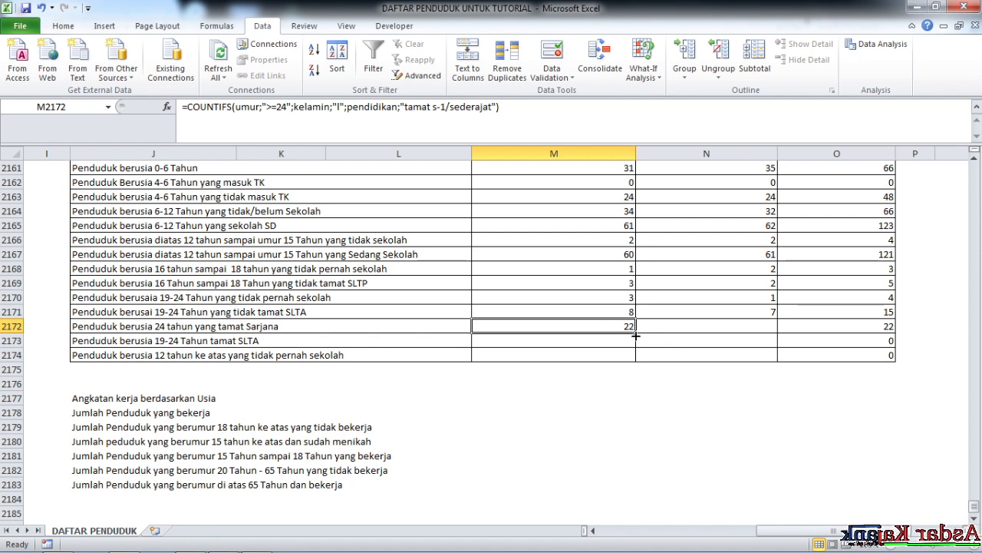
left_click_drag(636, 336, 757, 326)
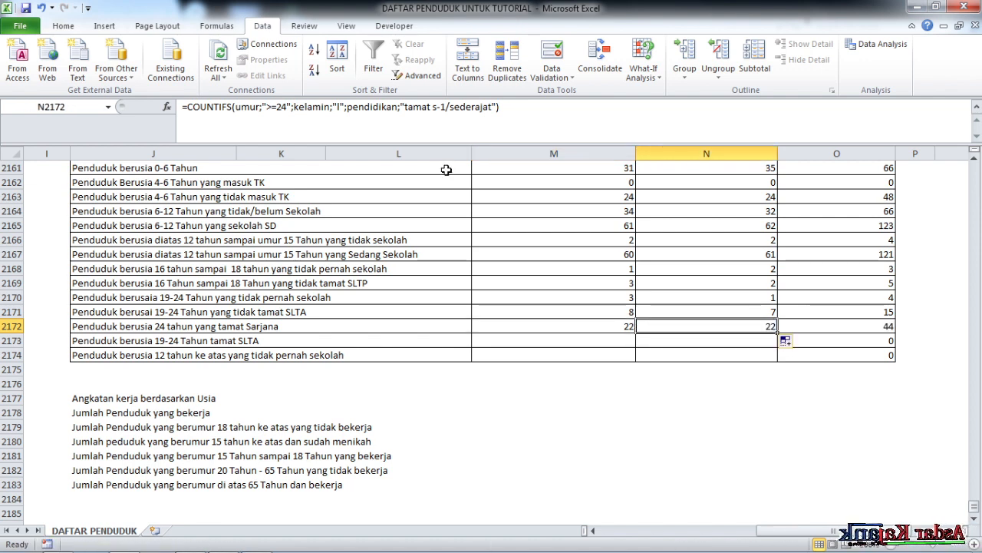
Change the kelamin criterion in N2172's COUNTIFS formula to "p".
left_click(338, 109)
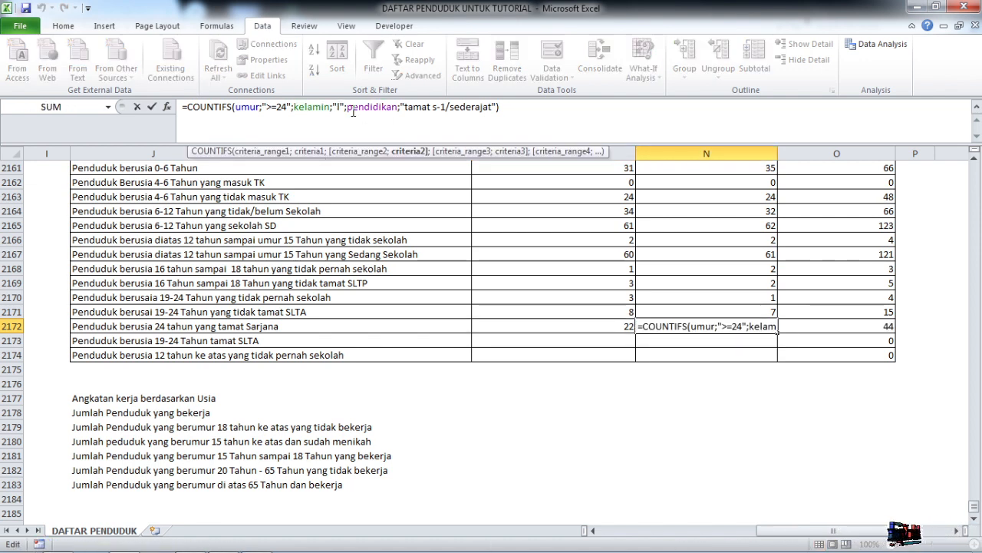
key("BackSpace")
type("p")
key("Return")
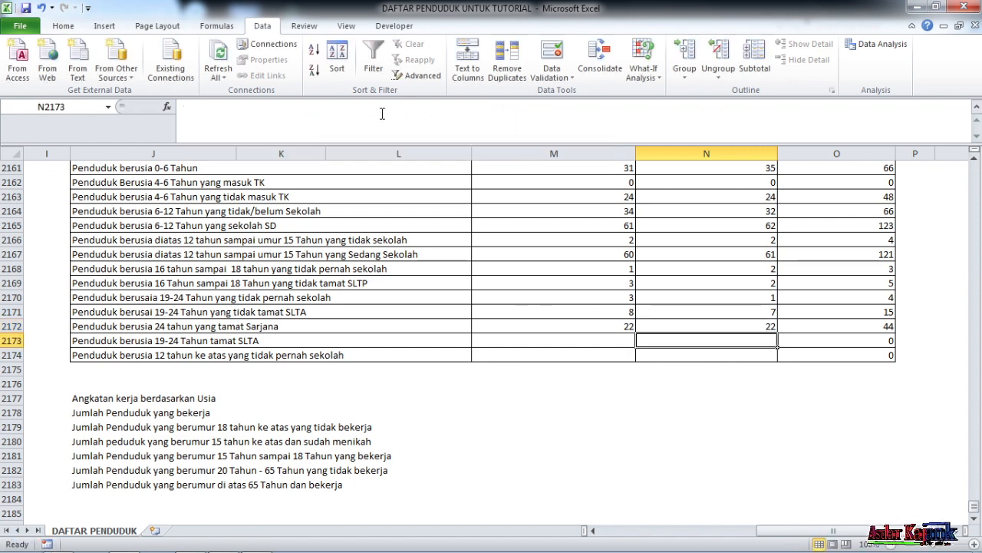
Compare the COUNTIFS formulas in M2172 and N2172 with the row's label in J2172.
left_click(700, 326)
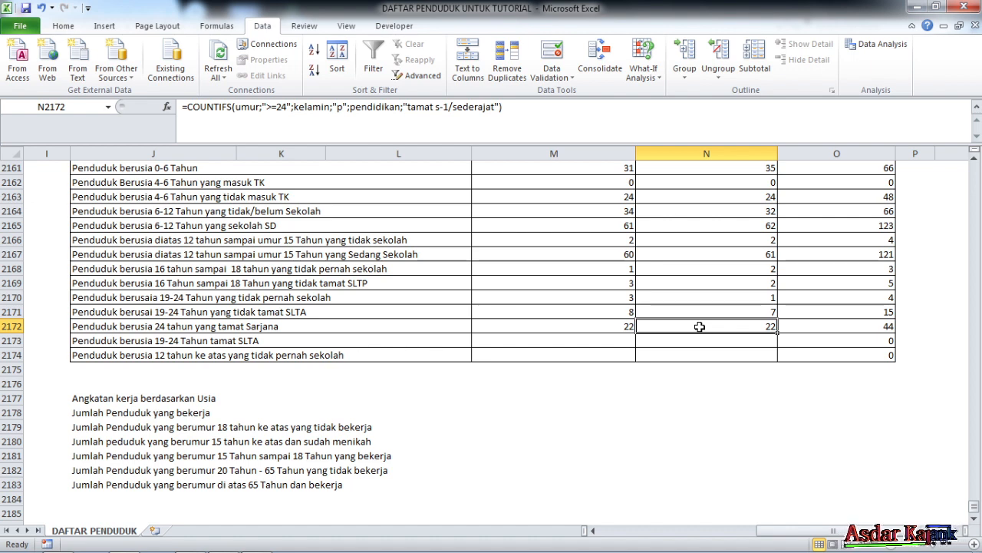
left_click(622, 329)
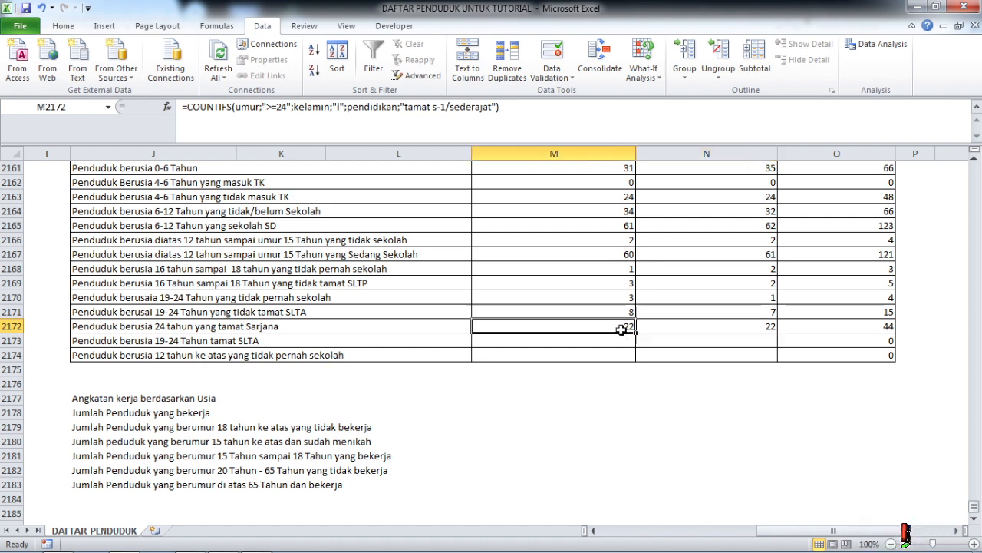
left_click(665, 324)
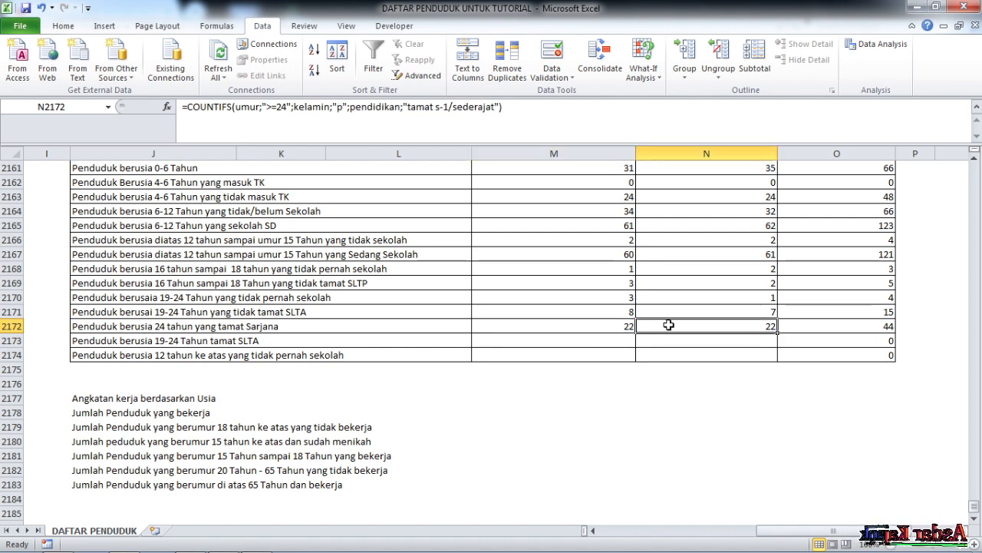
left_click(621, 328)
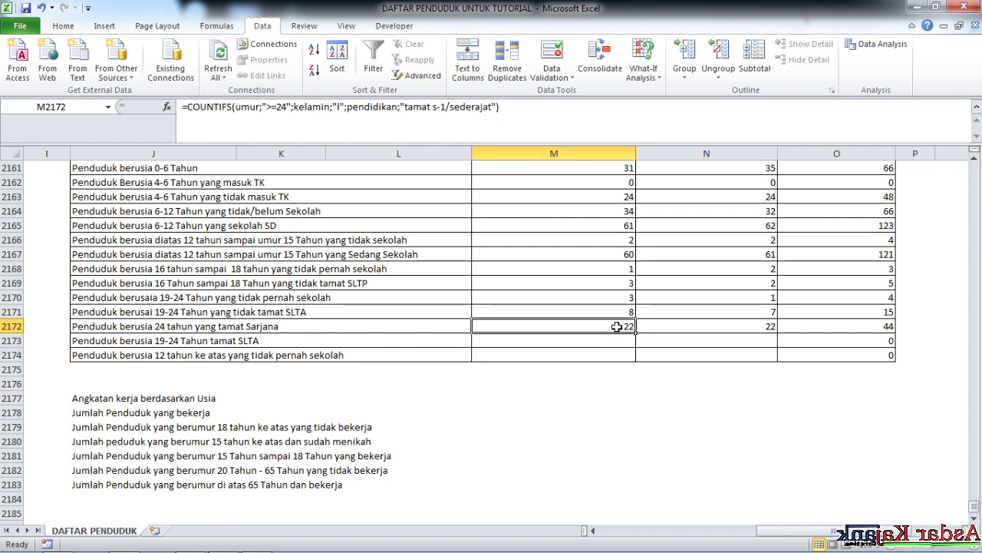
left_click(724, 331)
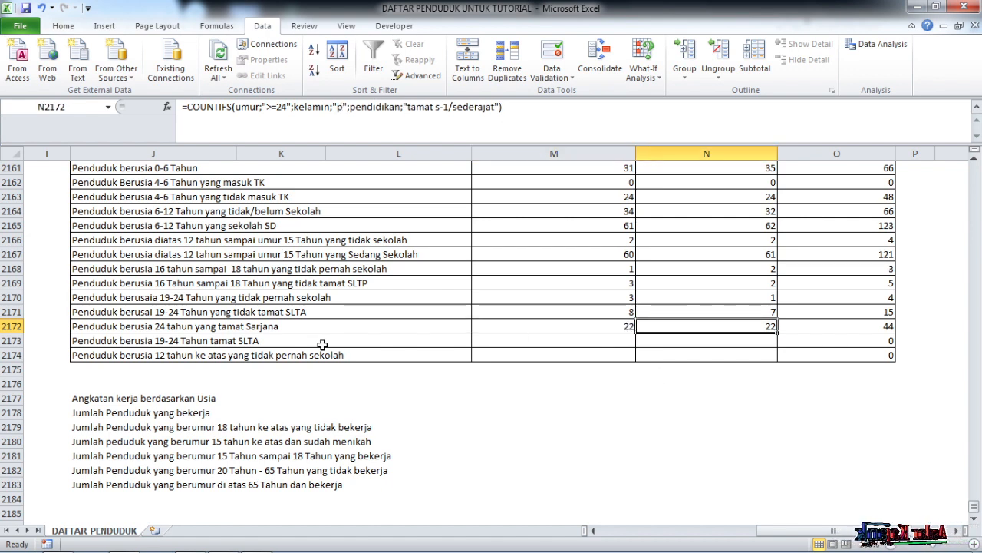
left_click(171, 328)
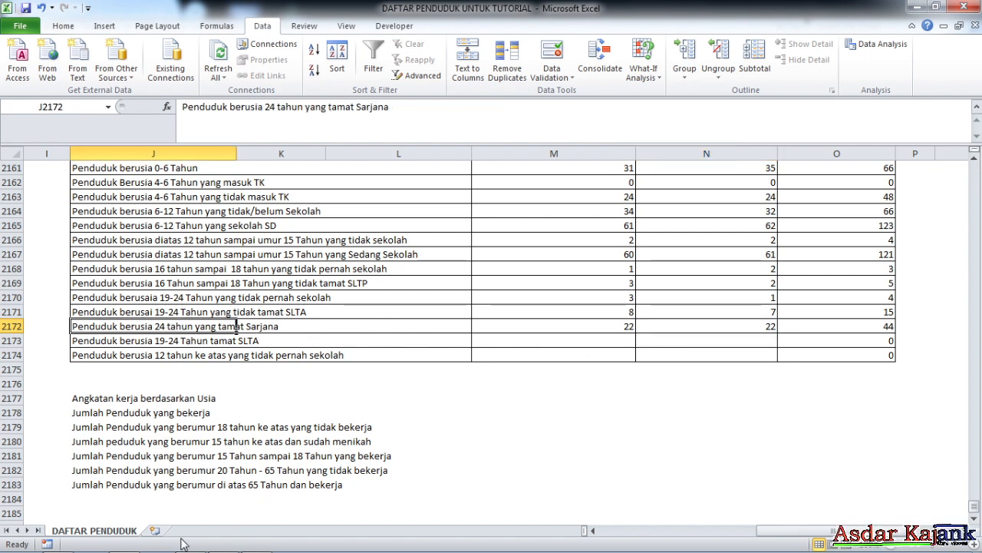
Filter the resident list's PDDK_AKHIR column to Tamat S-1/sederajat only to check the graduates total.
left_click_drag(975, 507, 975, 170)
left_click(9, 212)
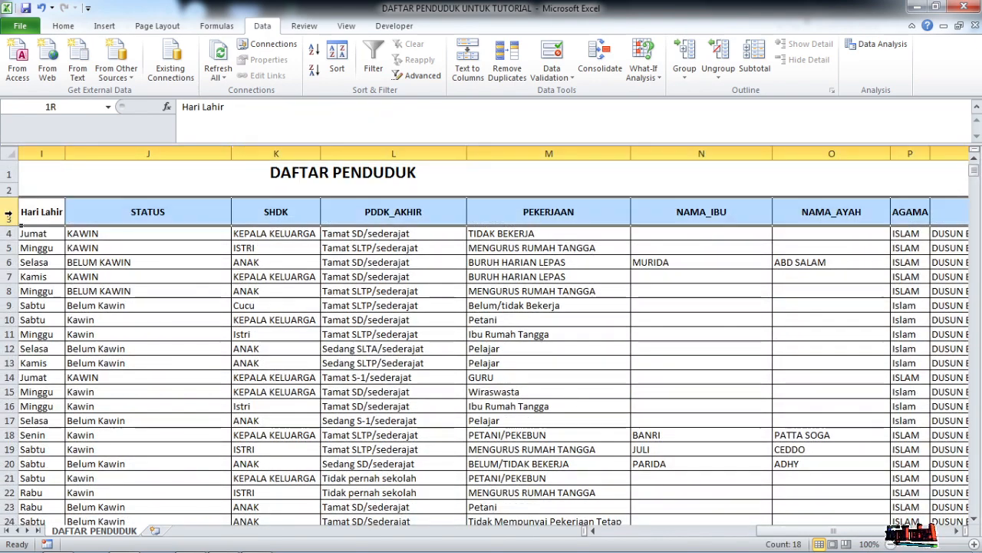
left_click(374, 54)
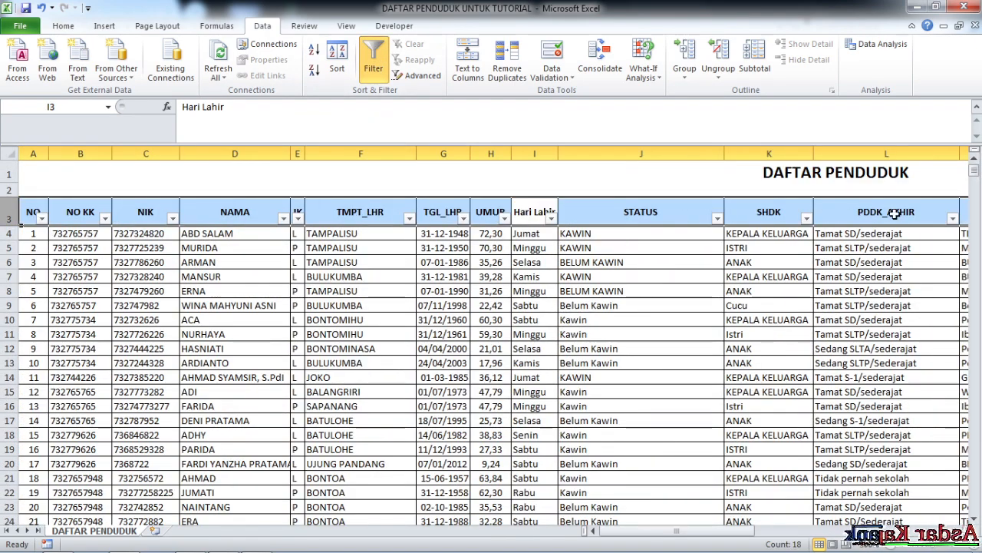
left_click(952, 218)
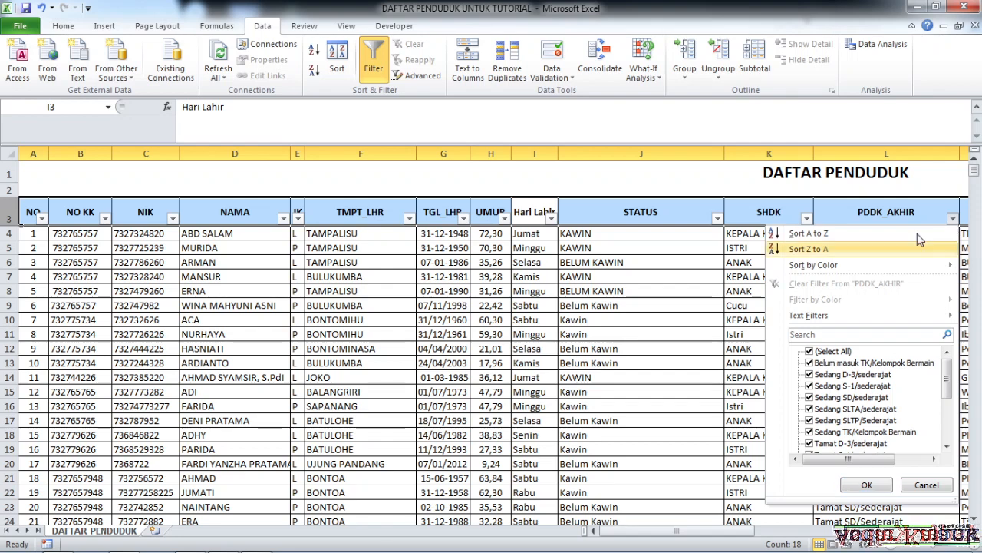
left_click(811, 351)
left_click_drag(954, 372, 949, 410)
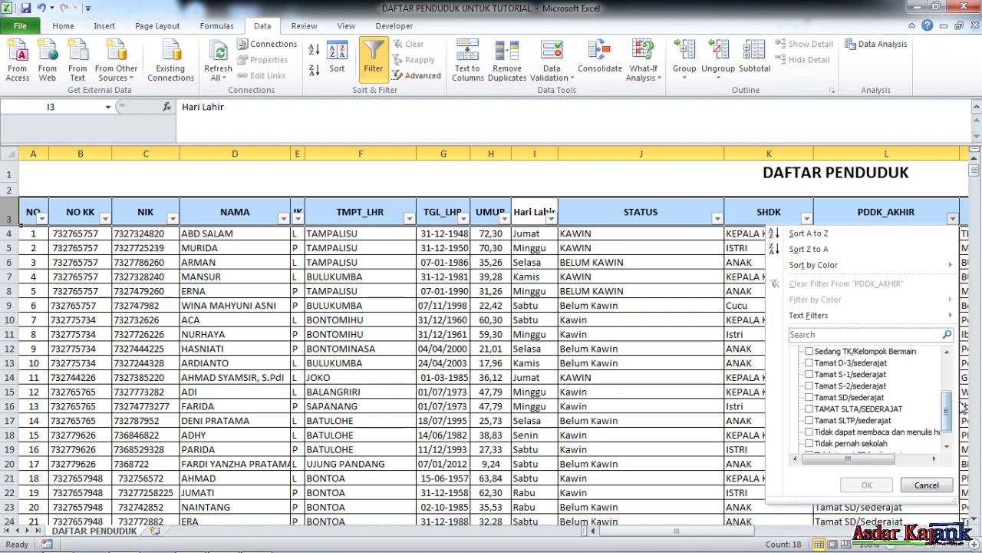
left_click(810, 374)
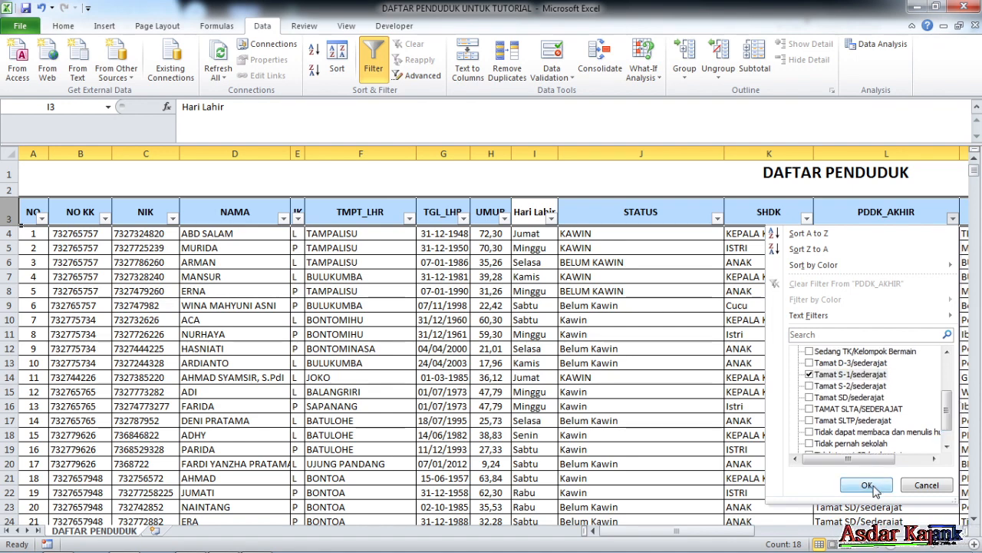
left_click(872, 483)
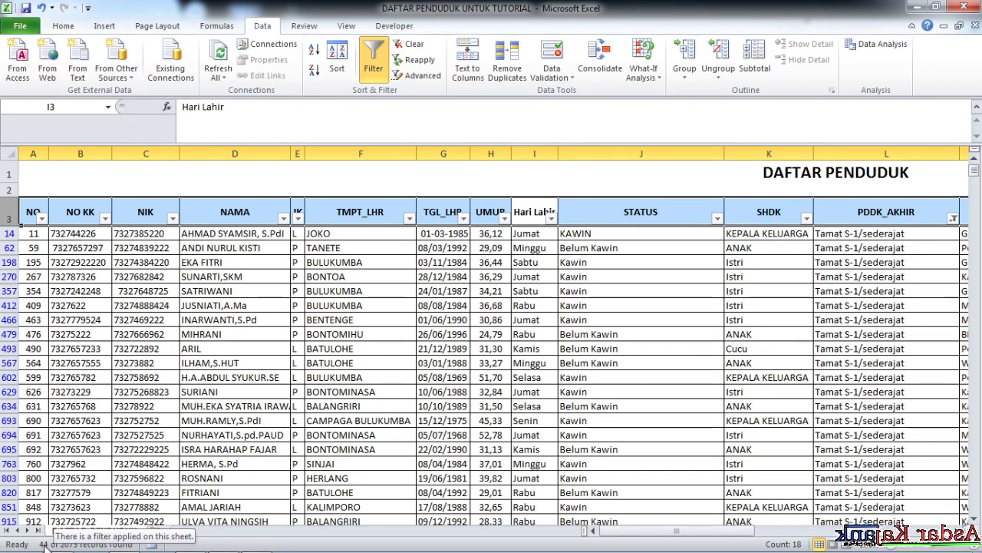
Remove the filter from the resident list and check the Sarjana row's total in O2172.
left_click(372, 72)
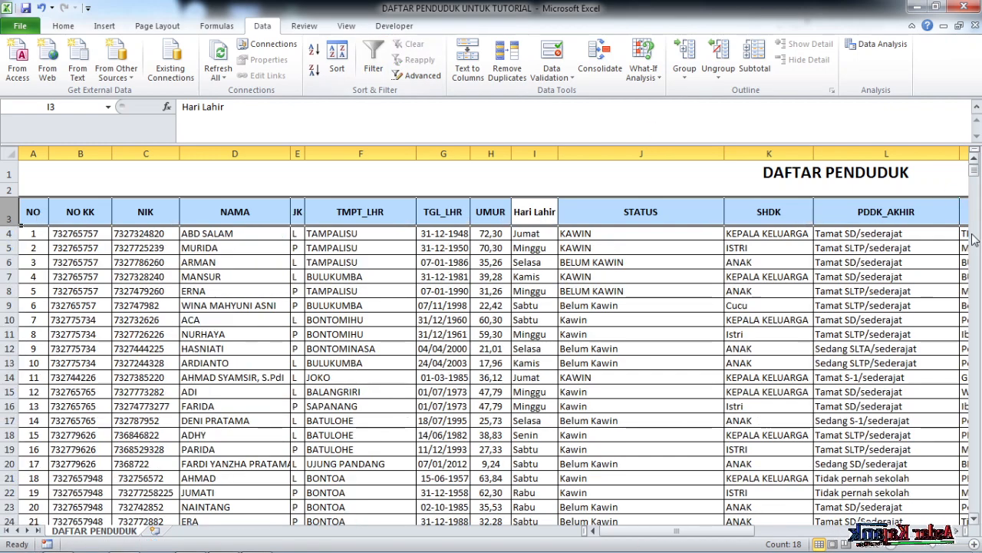
left_click_drag(974, 171, 974, 504)
left_click_drag(758, 531, 806, 531)
scroll(772, 461, "down", 5)
left_click(836, 402)
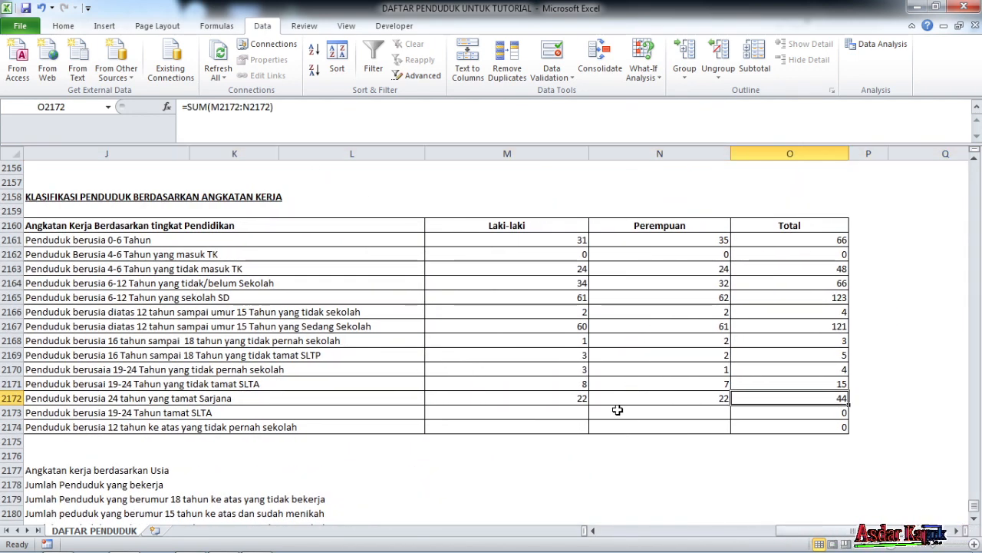
Start a COUNTIFS formula in M2173 with the umur range and the criterion ">=19".
left_click(568, 412)
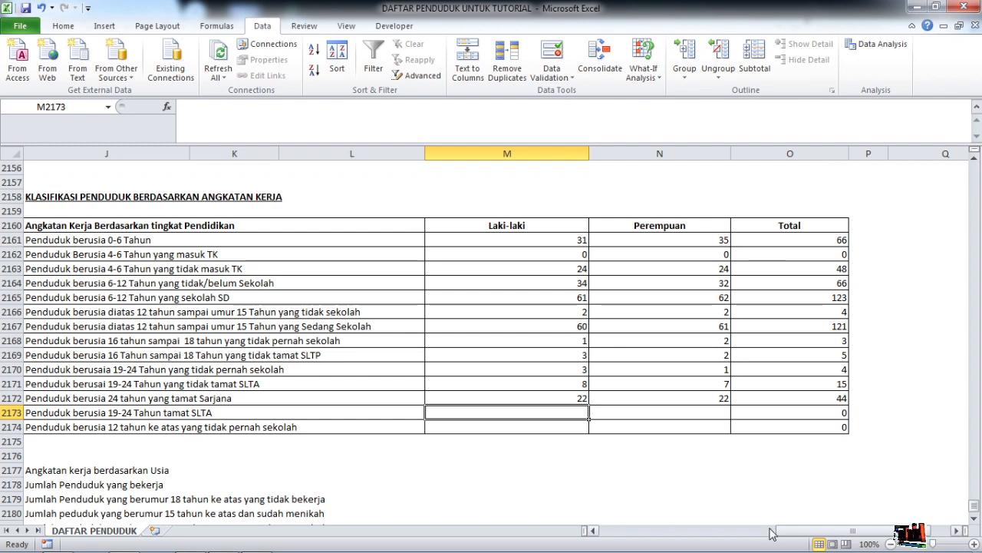
left_click_drag(790, 533, 760, 535)
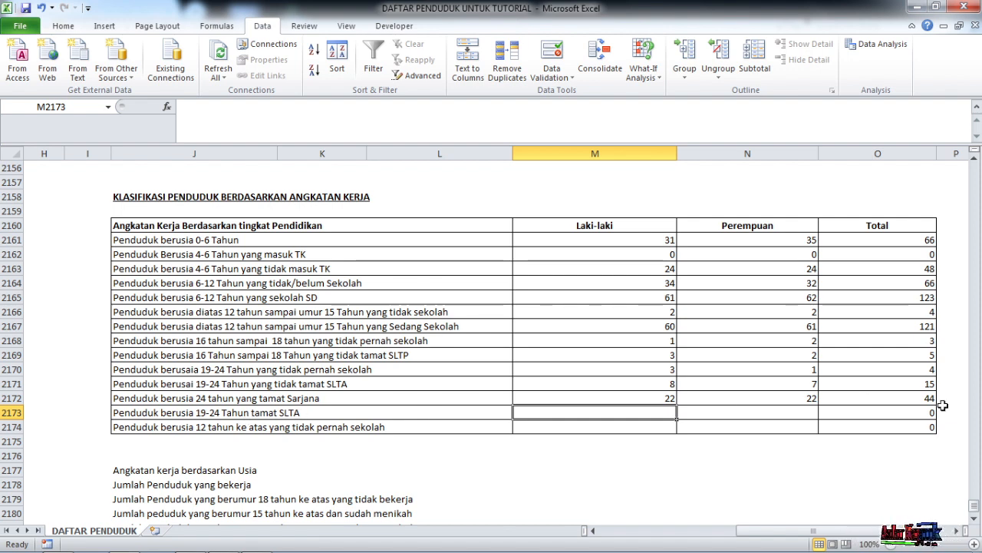
type("=coun")
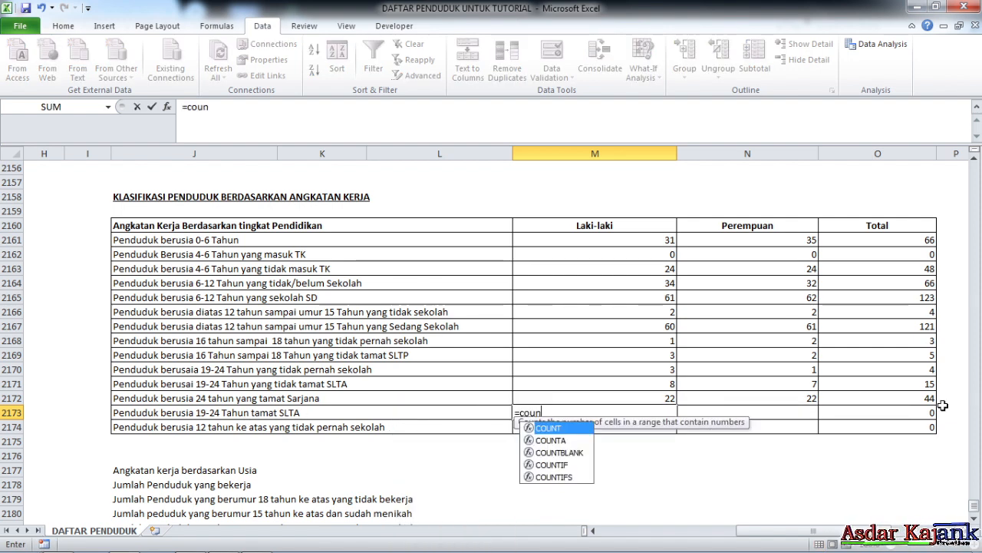
double_click(568, 477)
type("um")
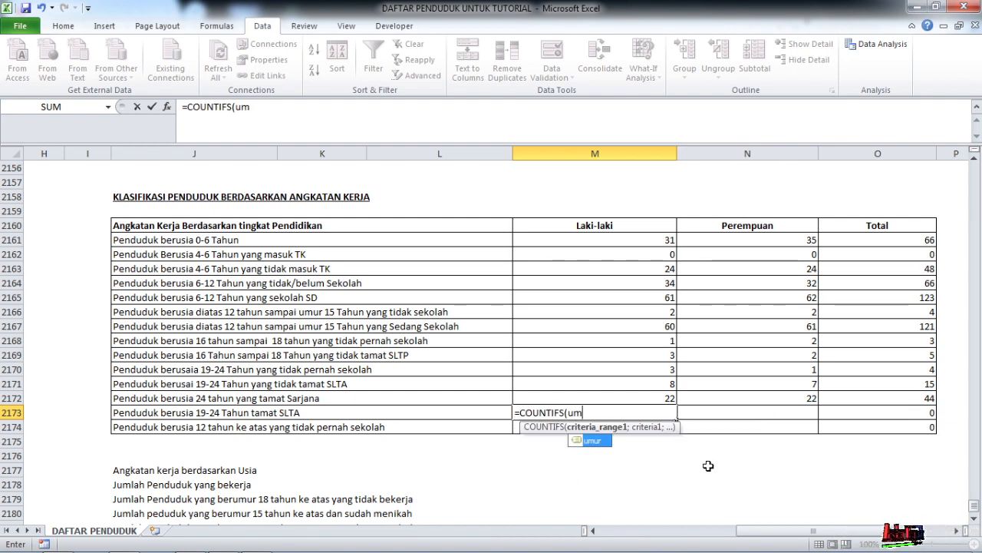
double_click(587, 440)
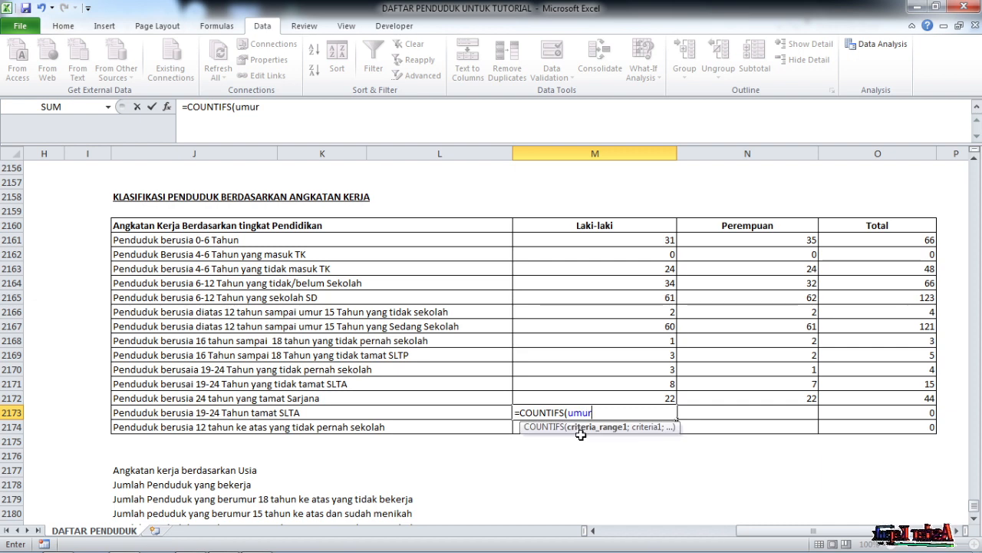
type(";\">=19")
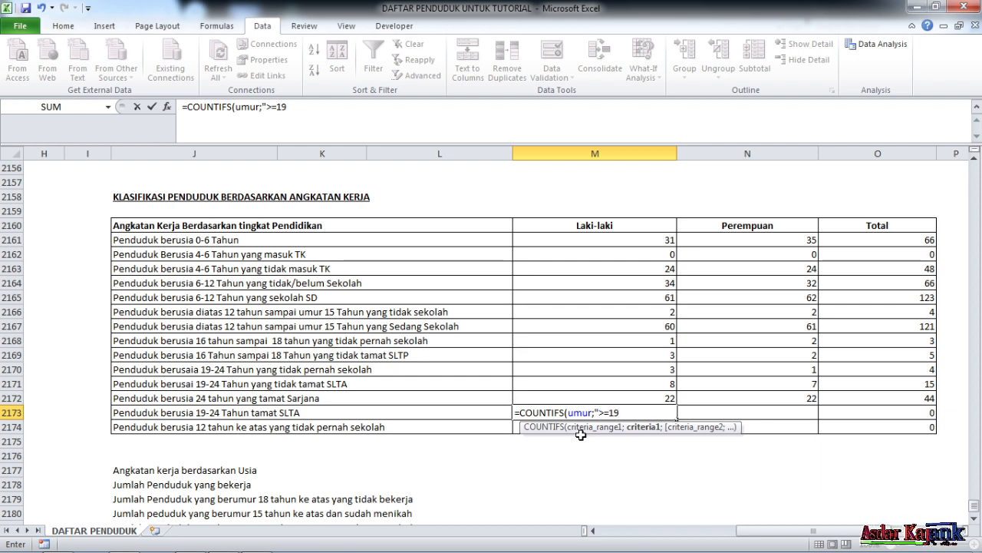
Add a second umur condition with the criterion "<=24" to M2173's COUNTIFS formula.
type(";um")
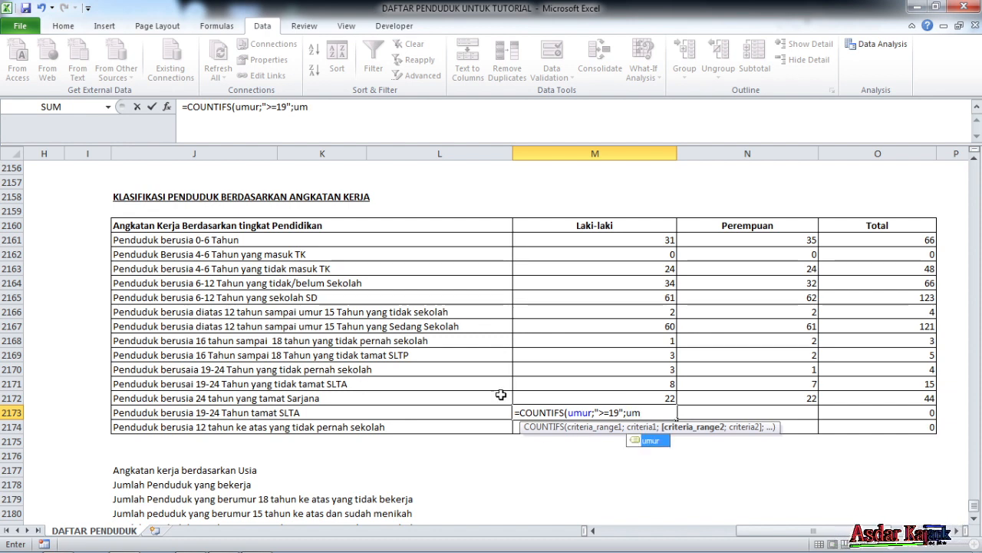
double_click(649, 441)
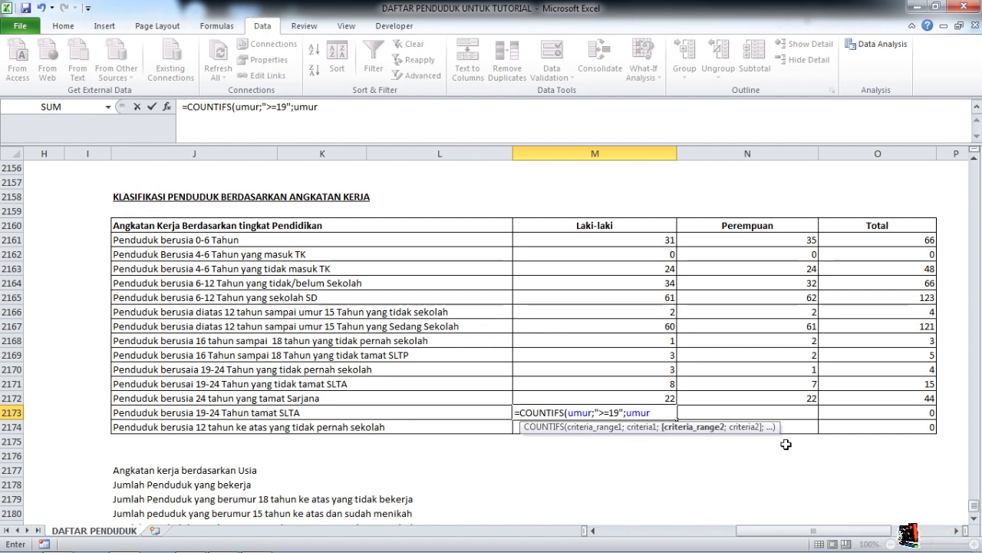
type(";")
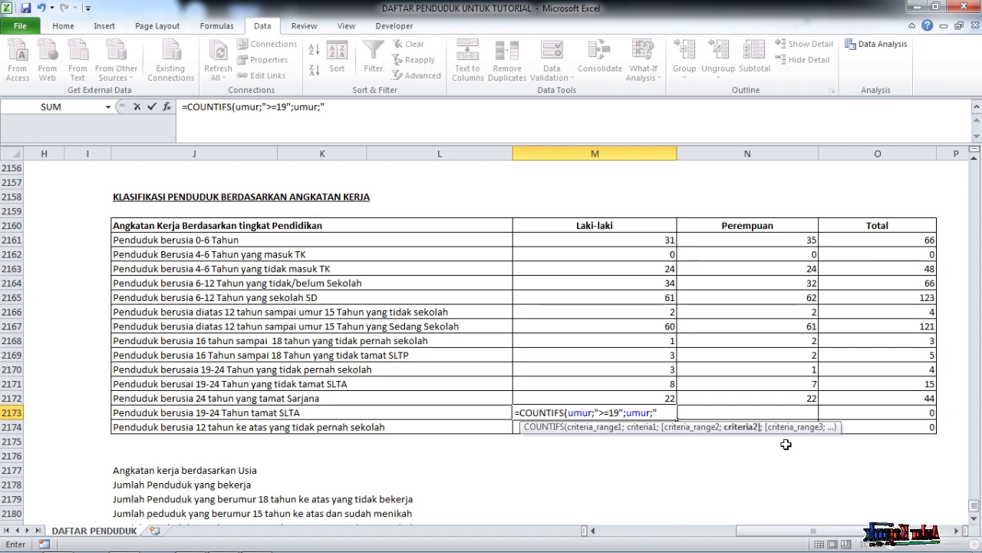
type("\"<=24\"")
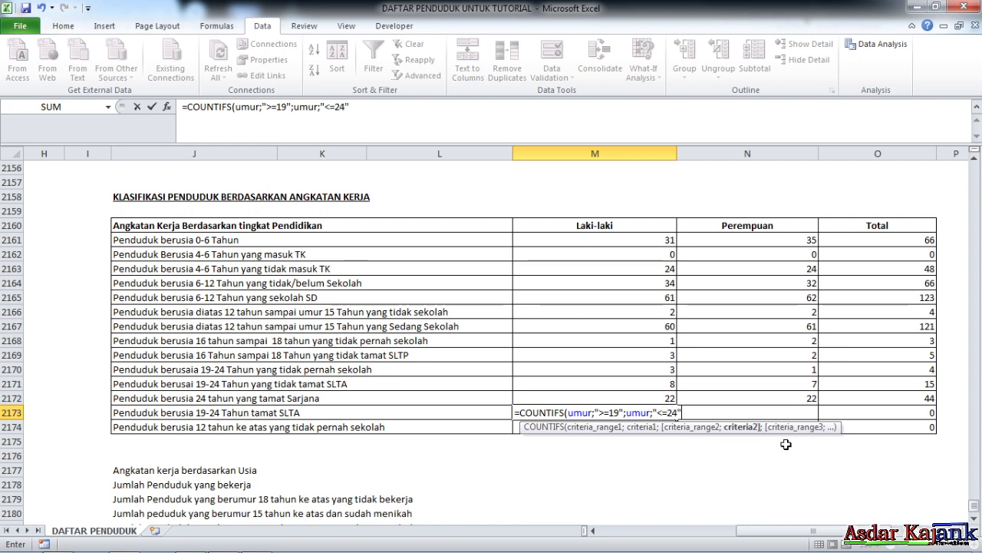
Add the kelamin range with the criterion "l" to M2173's COUNTIFS formula.
type(";")
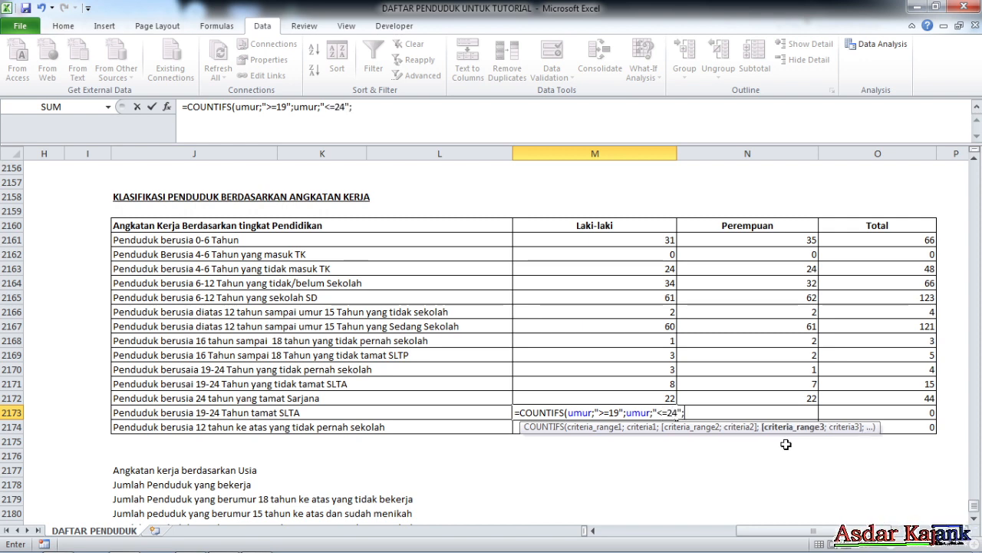
type("ke")
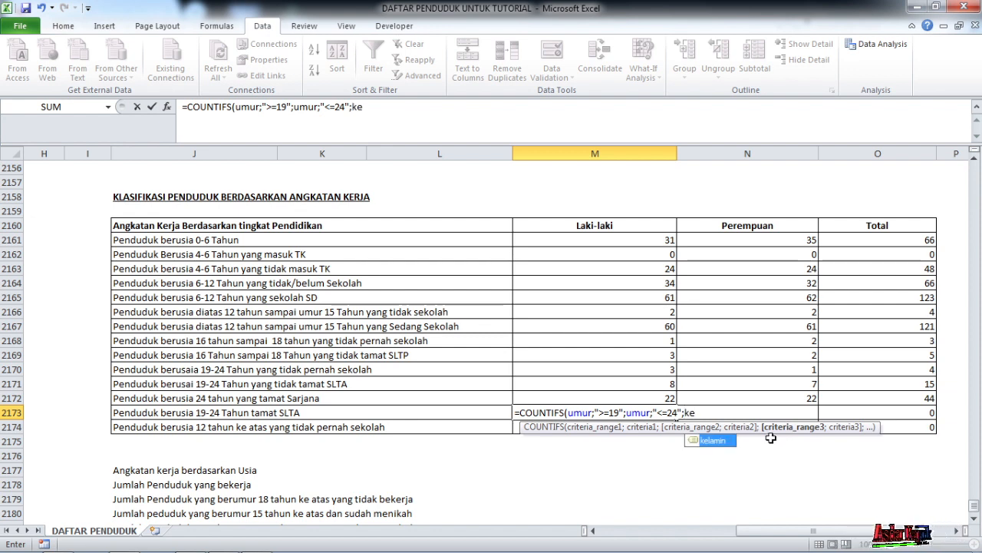
type("lamin;\"l")
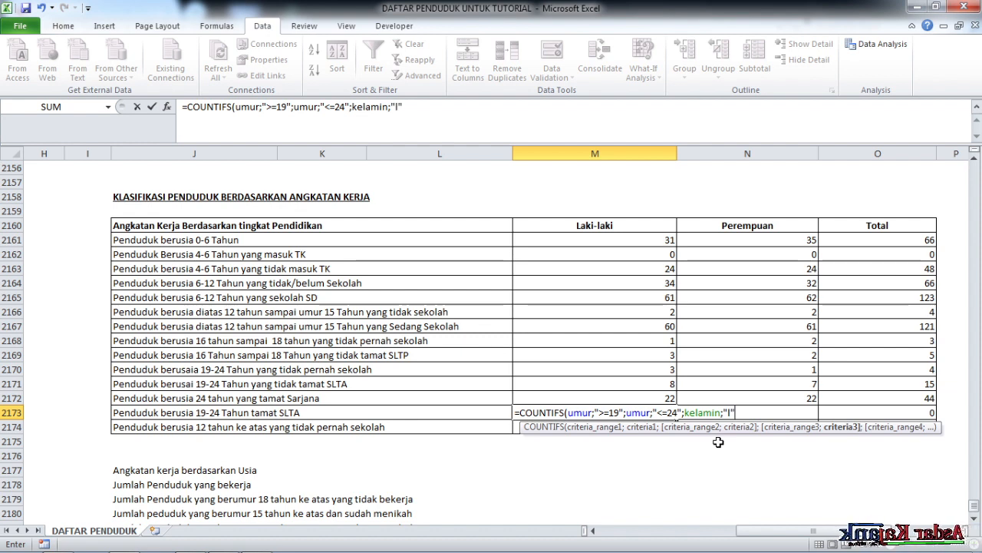
Complete M2173's COUNTIFS formula with the pendidikan range and the criterion "tamat slta/sederajat".
type(";")
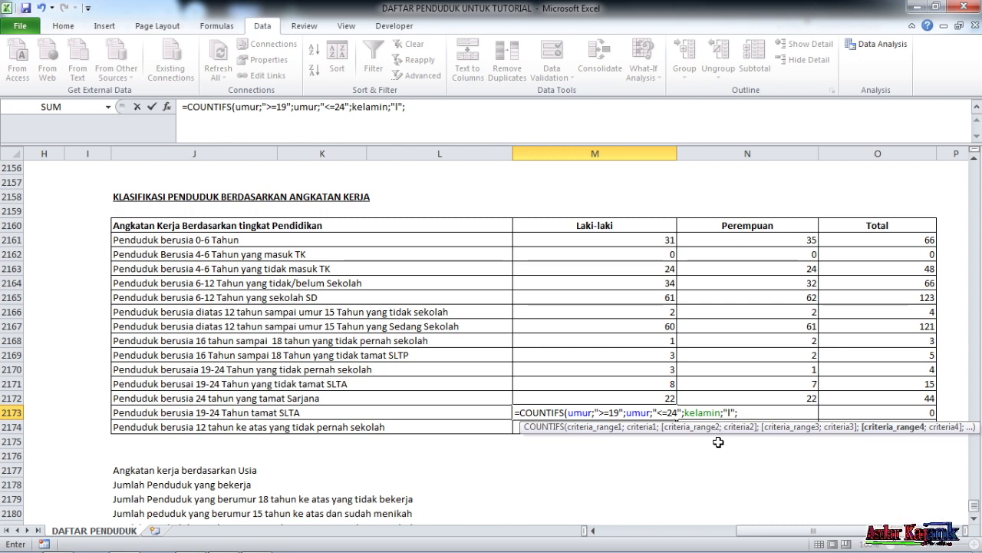
type("pe")
double_click(782, 459)
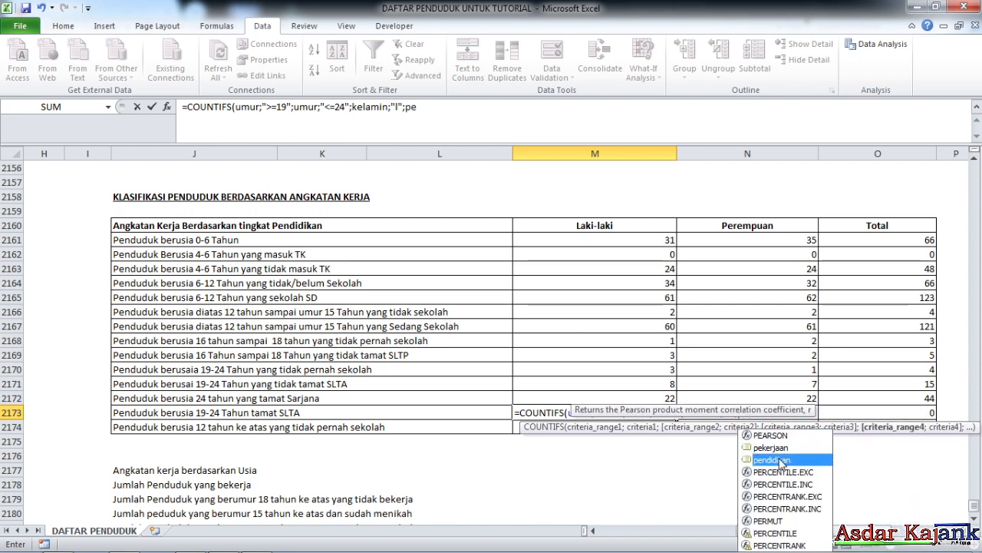
type(";\"")
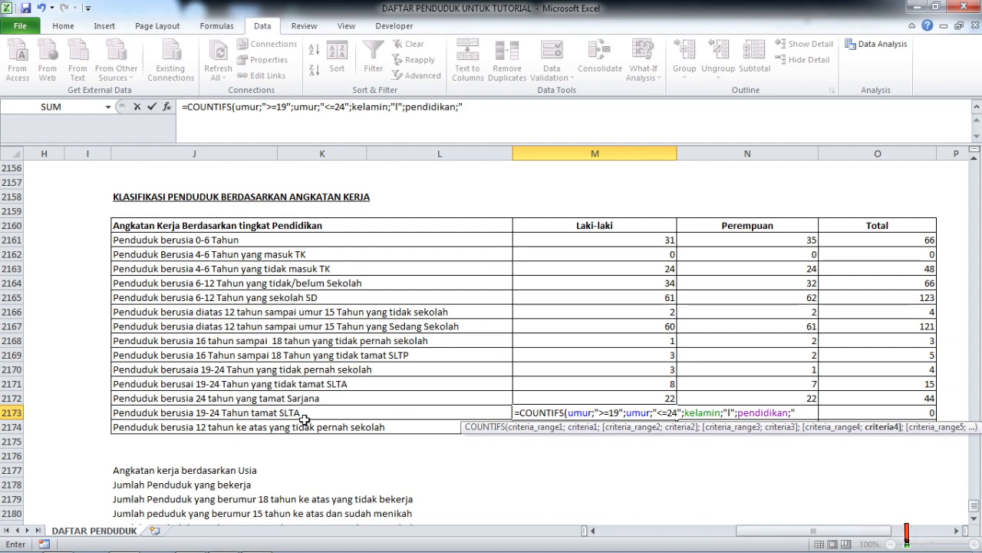
type("tamat")
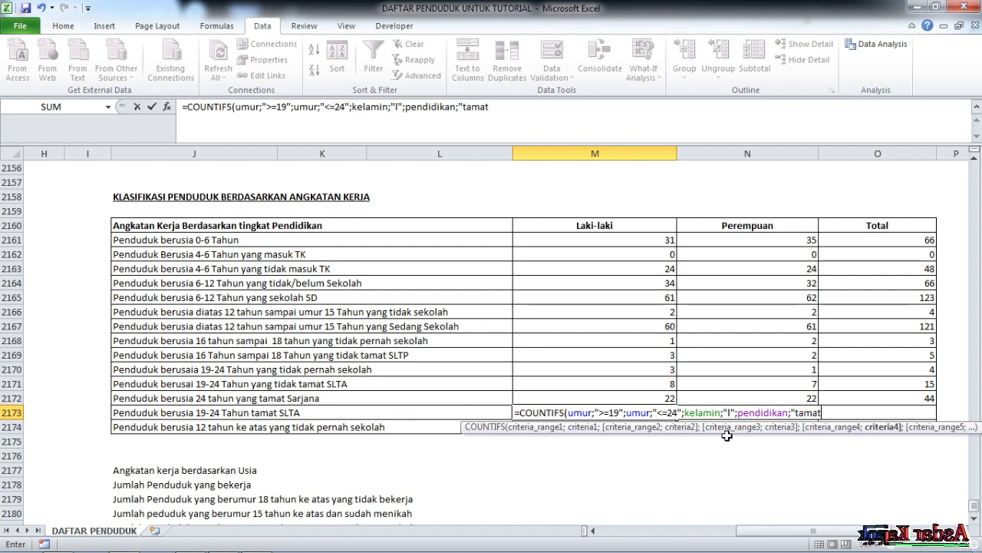
type(" slta/sederajat")
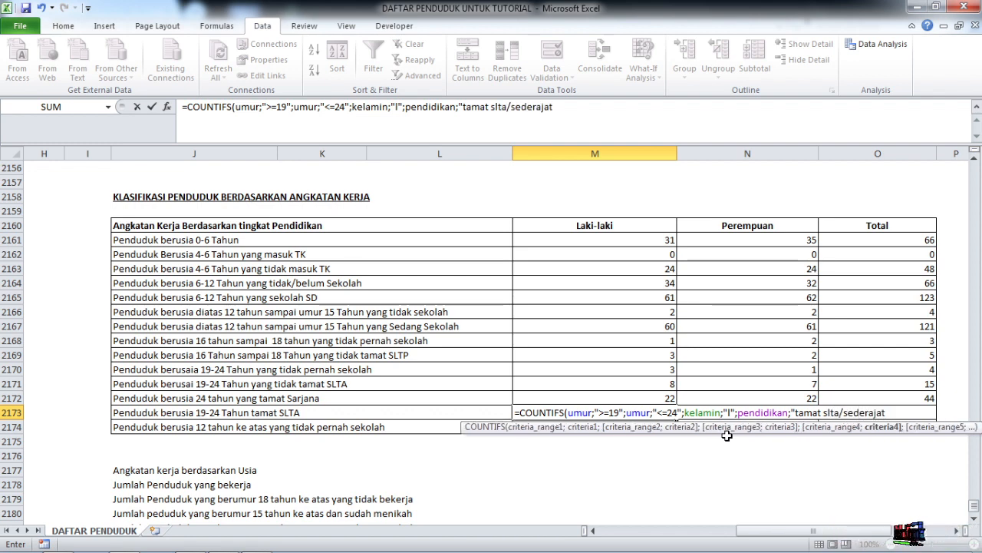
type("\")")
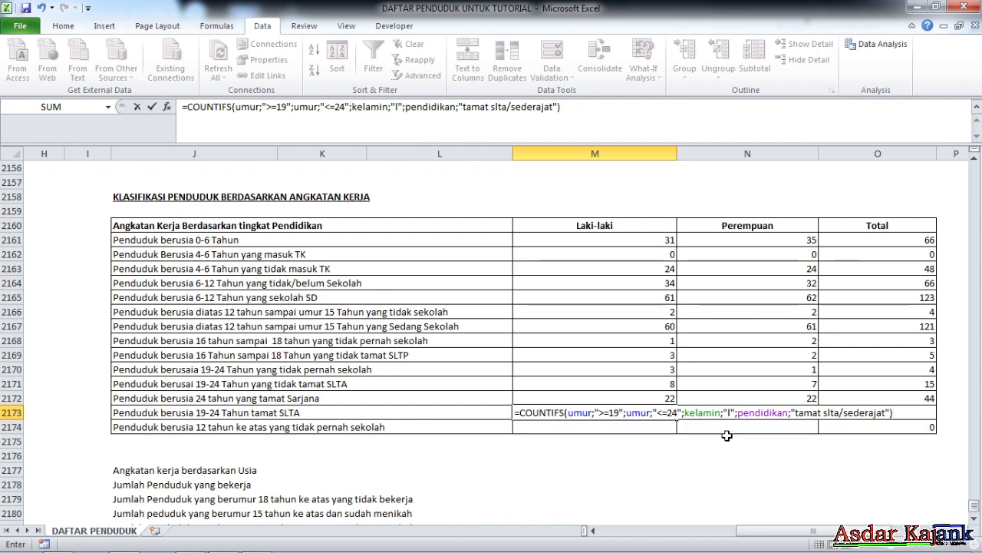
Confirm M2173's formula, copy it to N2173 and set the copy's kelamin criterion to "p".
key("Return")
left_click(657, 413)
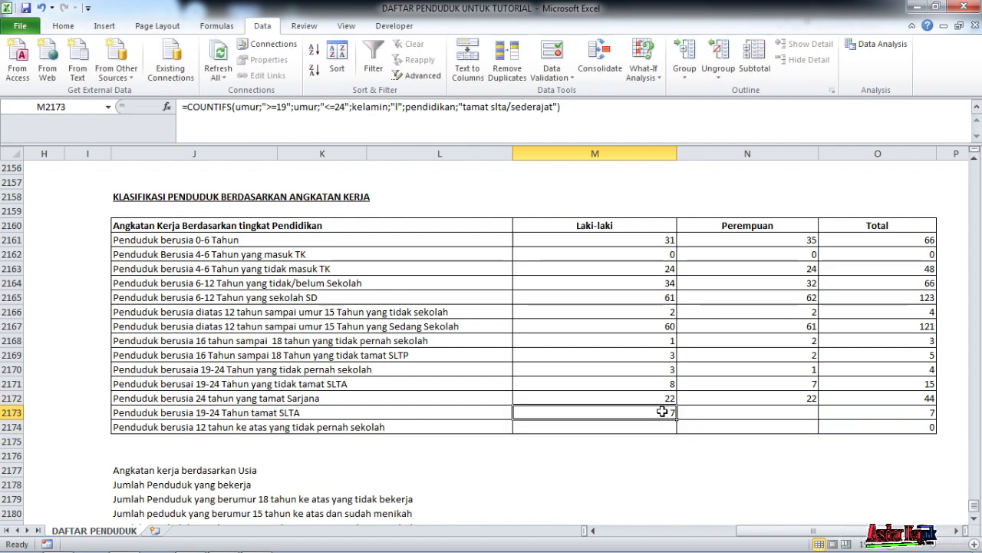
left_click_drag(677, 420, 772, 418)
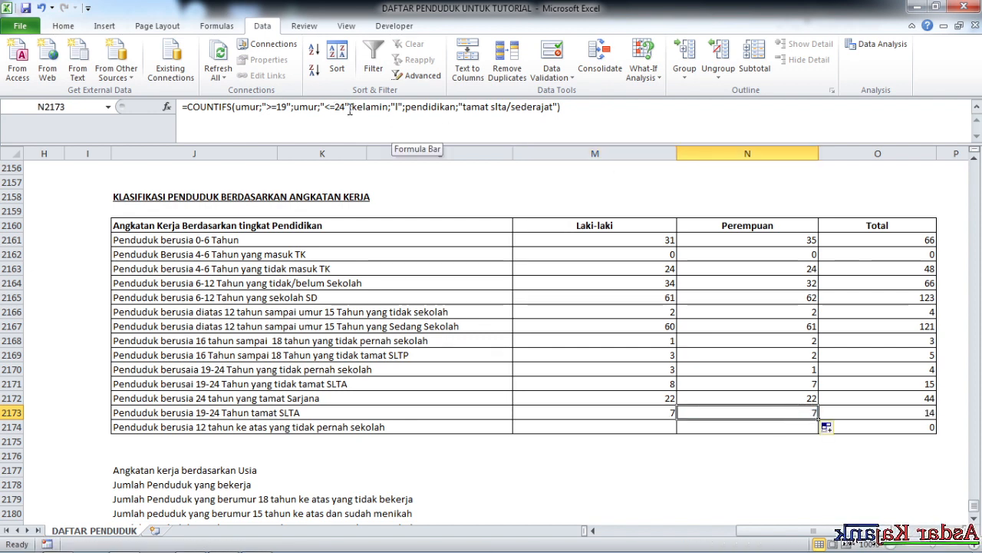
left_click(397, 108)
key("BackSpace")
type("p")
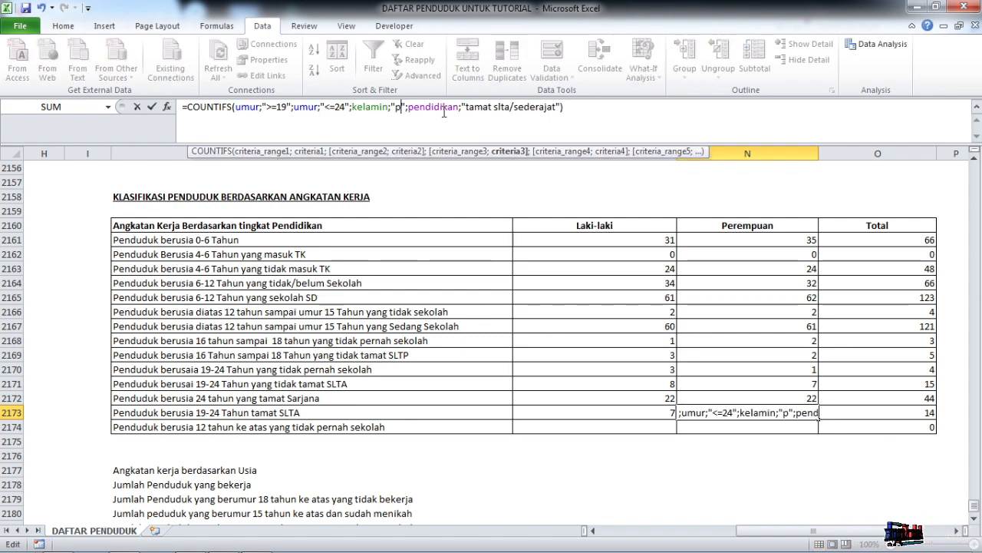
key("Return")
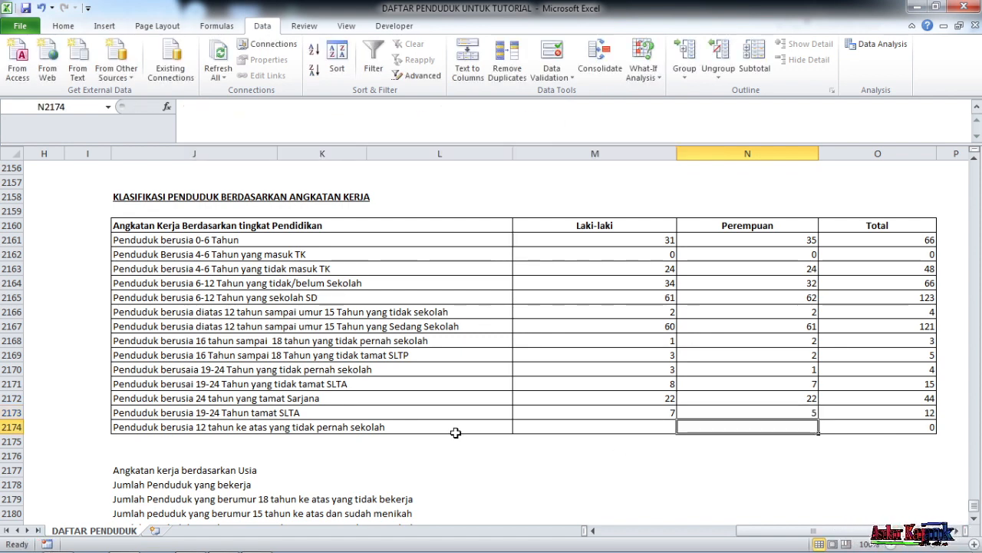
Compare the Laki-laki and Perempuan formulas in the 19-24 Tahun tamat SLTA row.
left_click(660, 415)
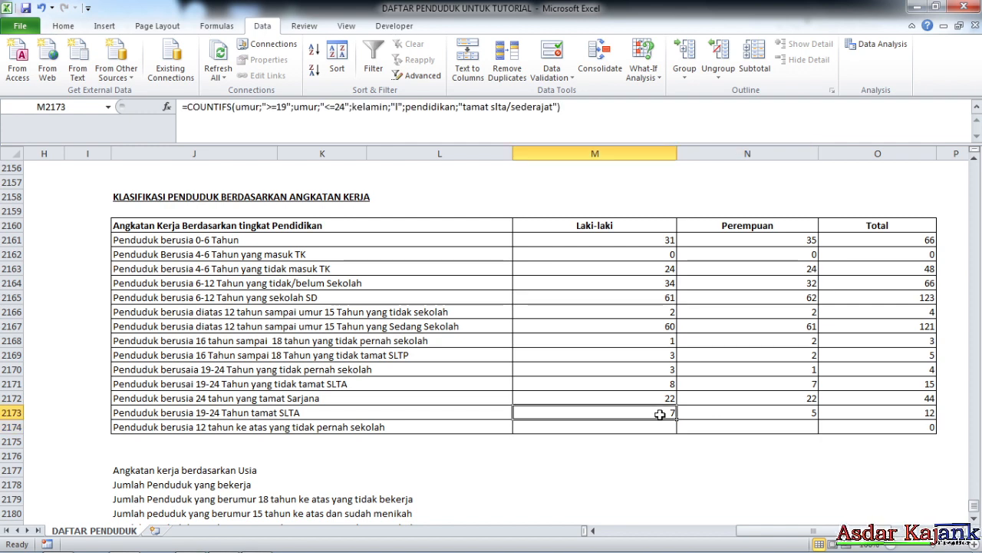
left_click(693, 410)
scroll(724, 435, "down", 2)
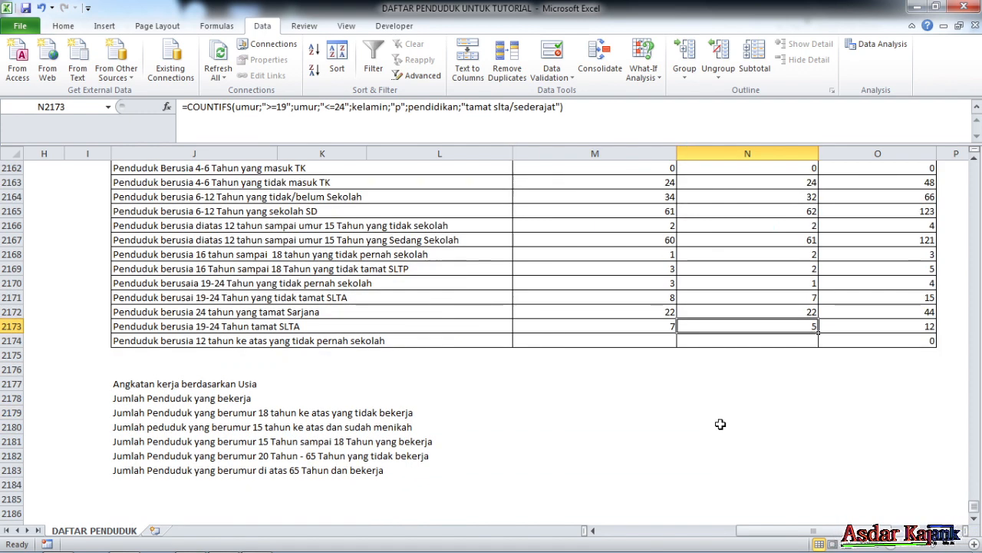
left_click(224, 328)
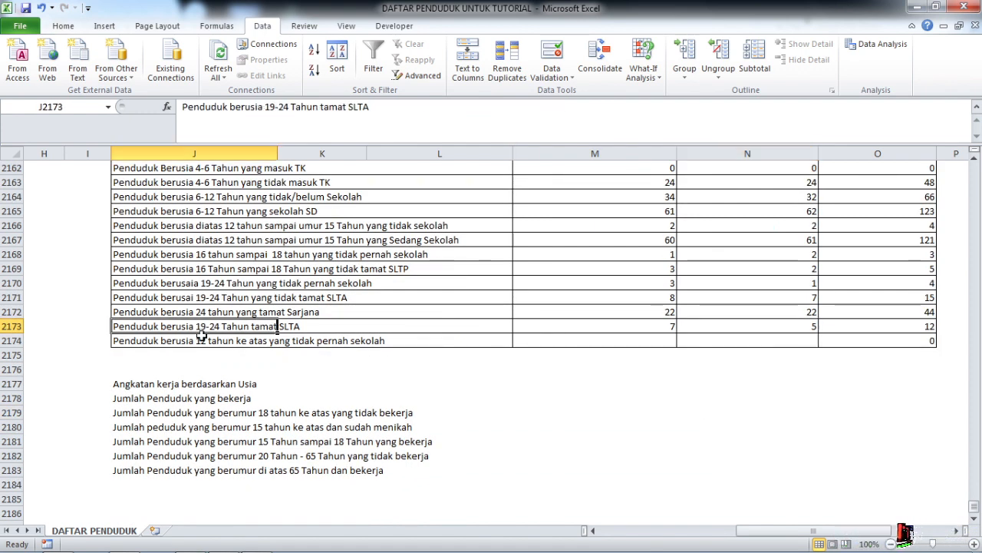
left_click(700, 338)
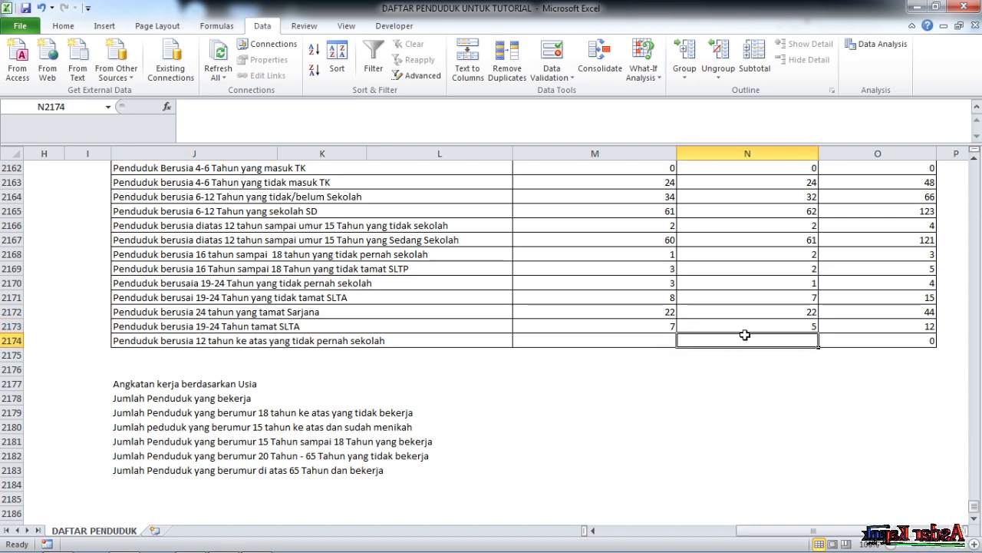
left_click(711, 325)
left_click(659, 326)
Start a COUNTIFS formula in M2174 with the umur range and the criterion ">=12".
left_click(183, 341)
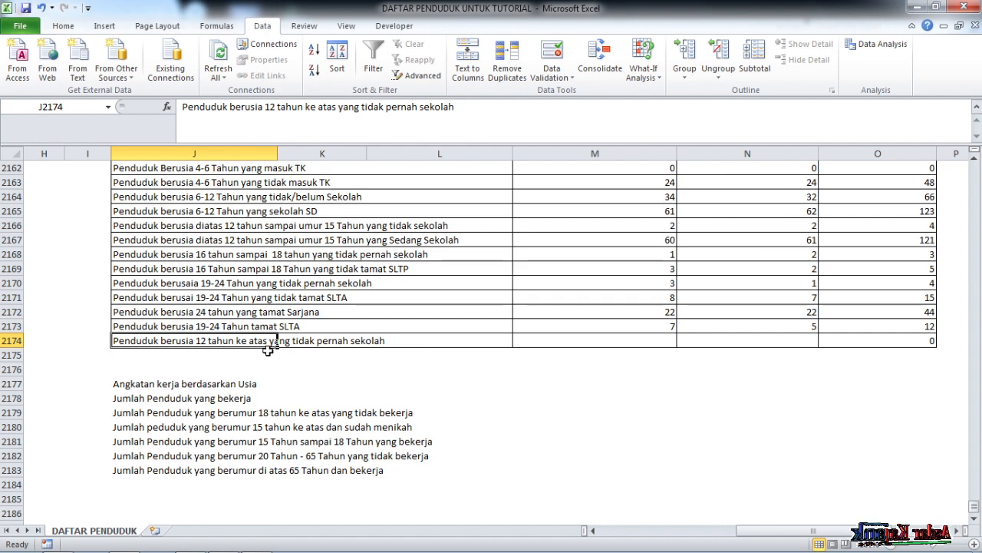
left_click(624, 343)
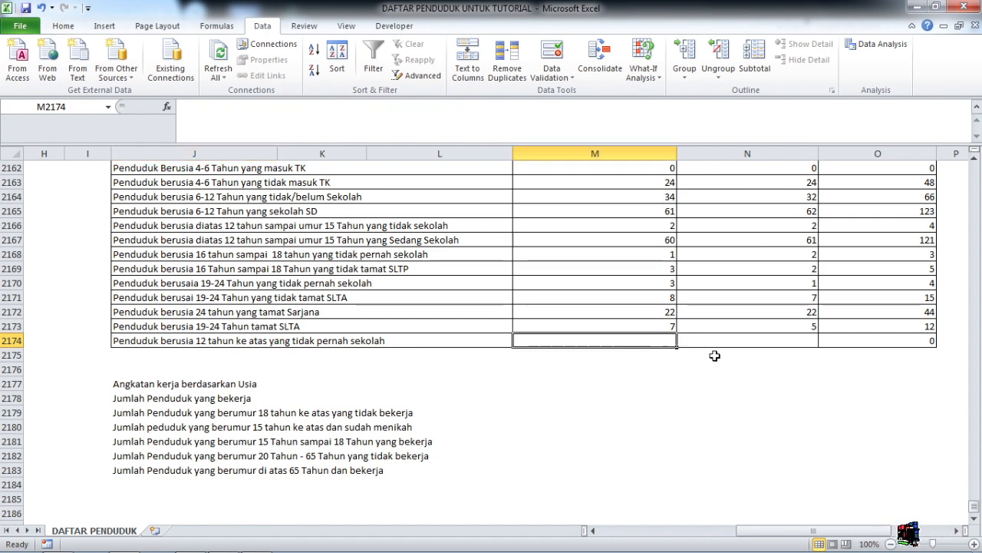
type("=")
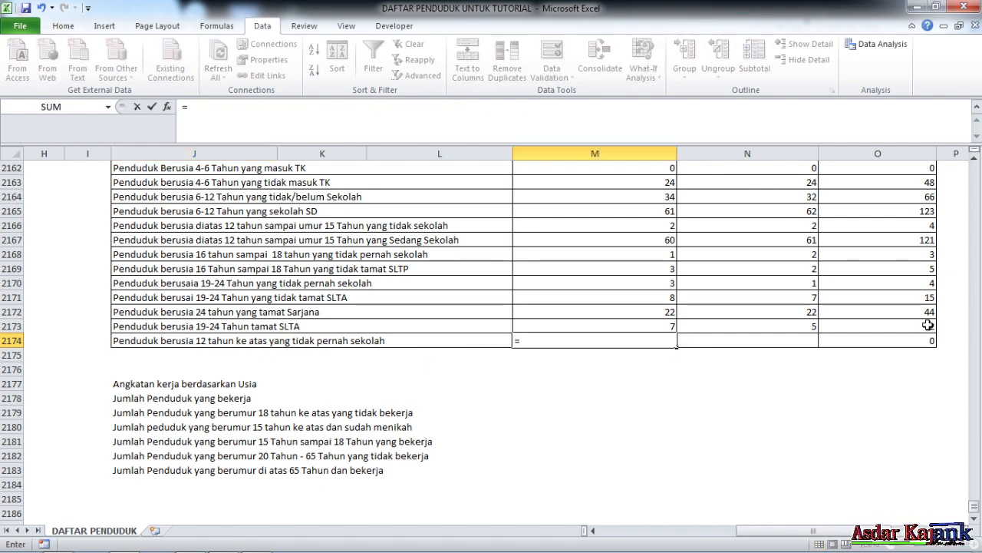
type("coun")
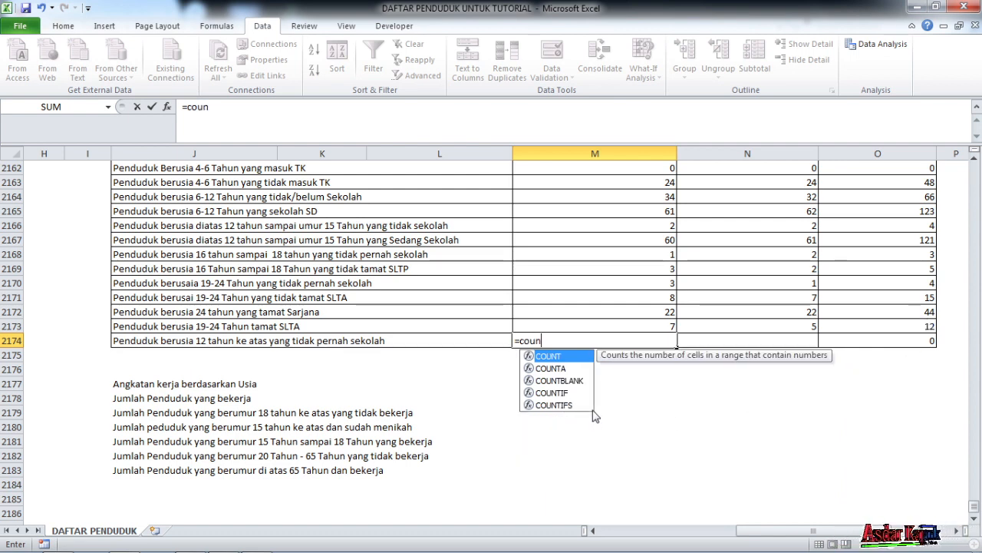
double_click(567, 405)
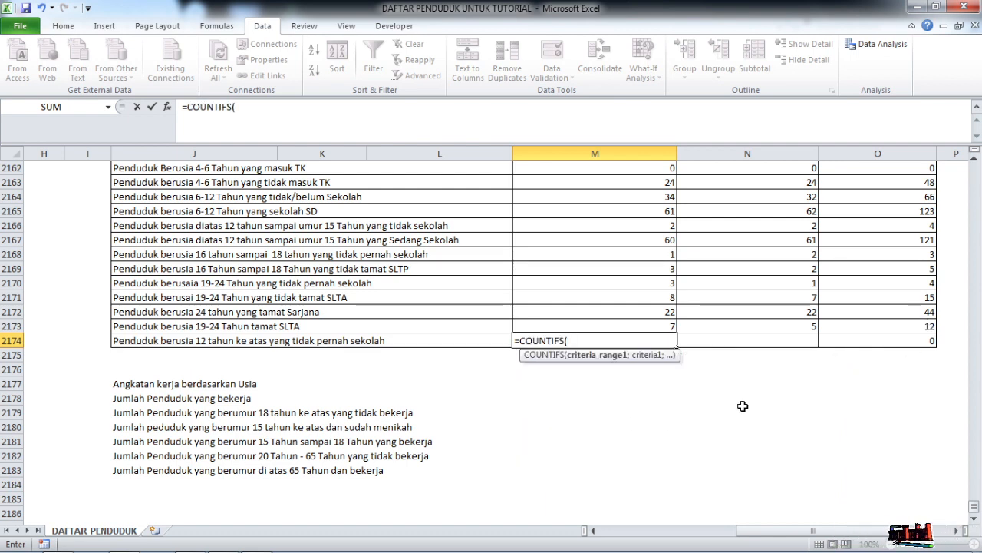
type("umur")
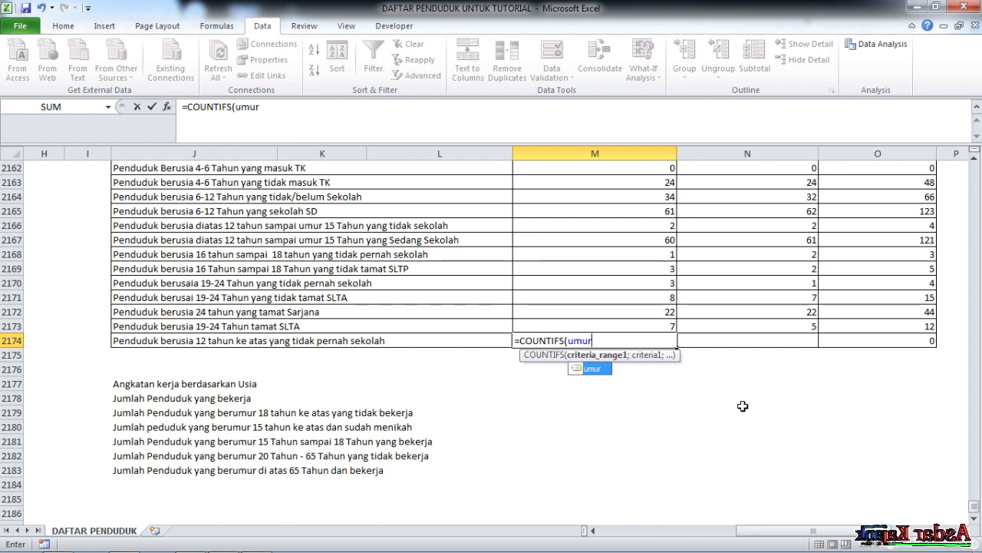
double_click(604, 369)
type(";")
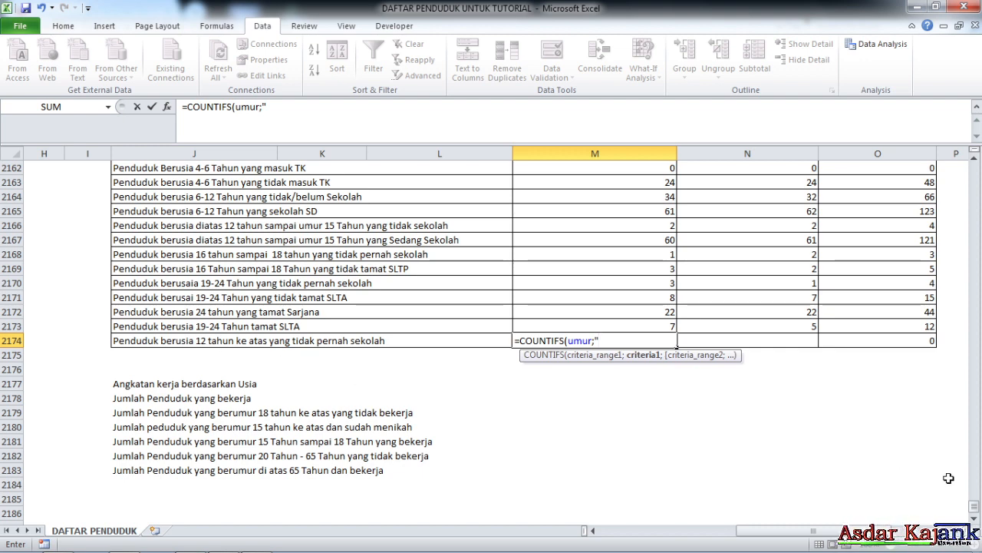
type("\">=12")
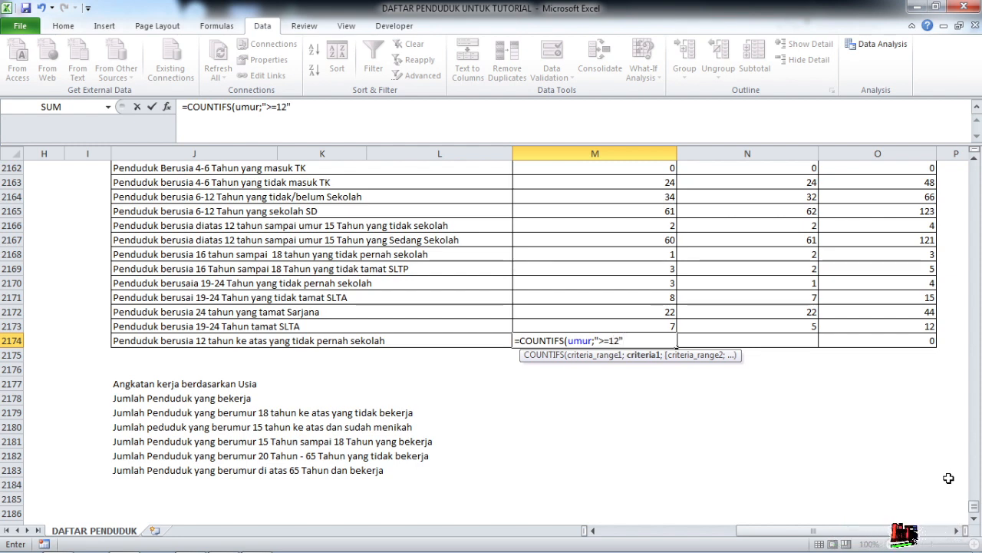
type("\";")
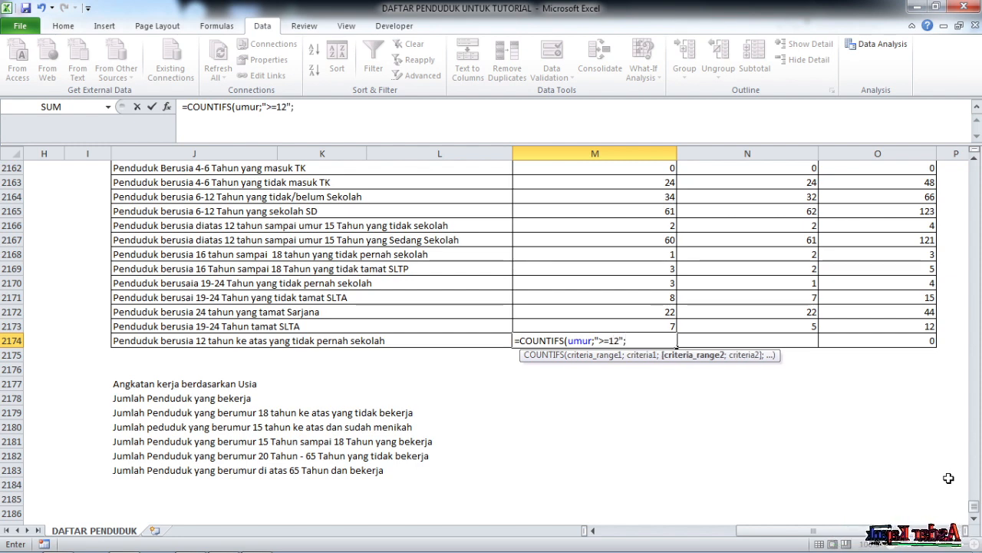
Add the kelamin range with the criterion "l" to M2174's COUNTIFS formula.
type("kel")
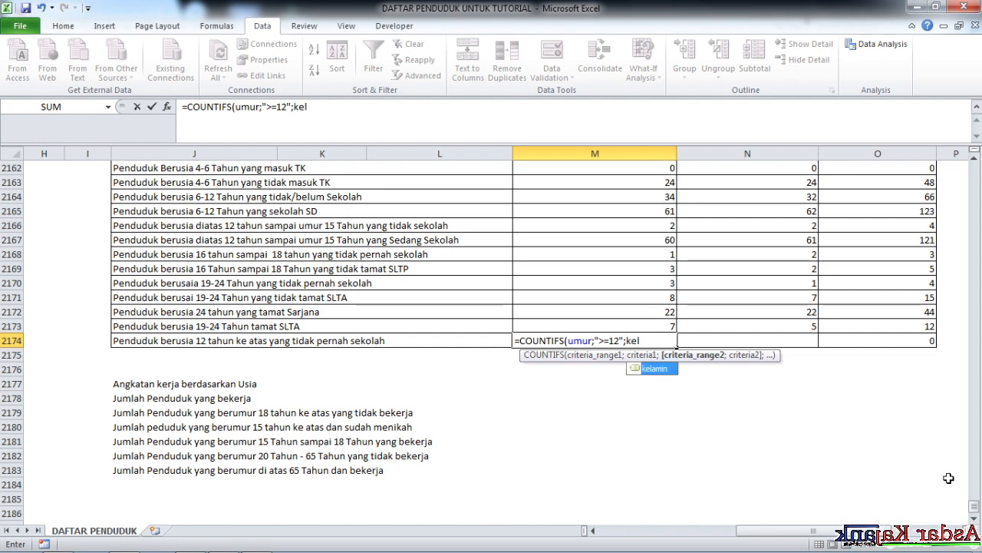
double_click(663, 369)
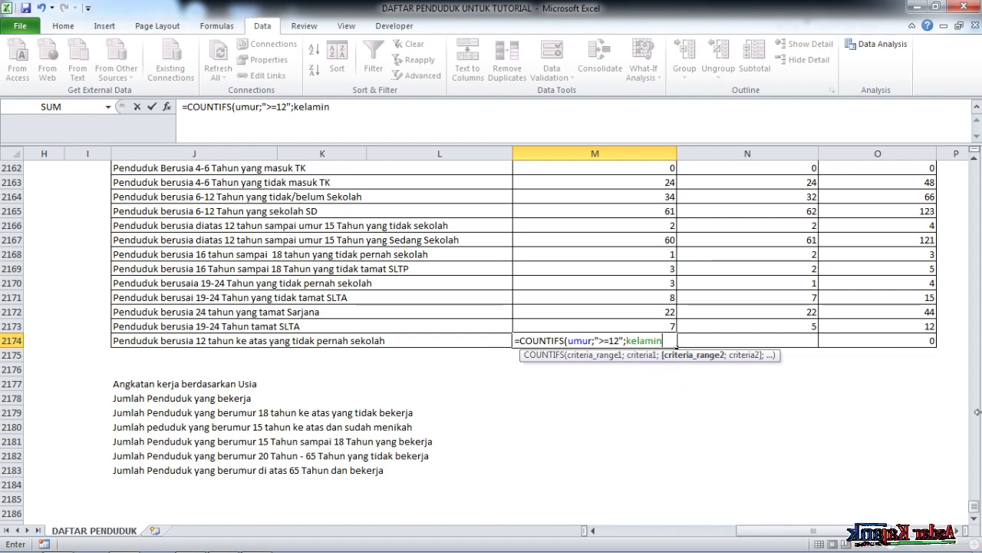
type(";\"l")
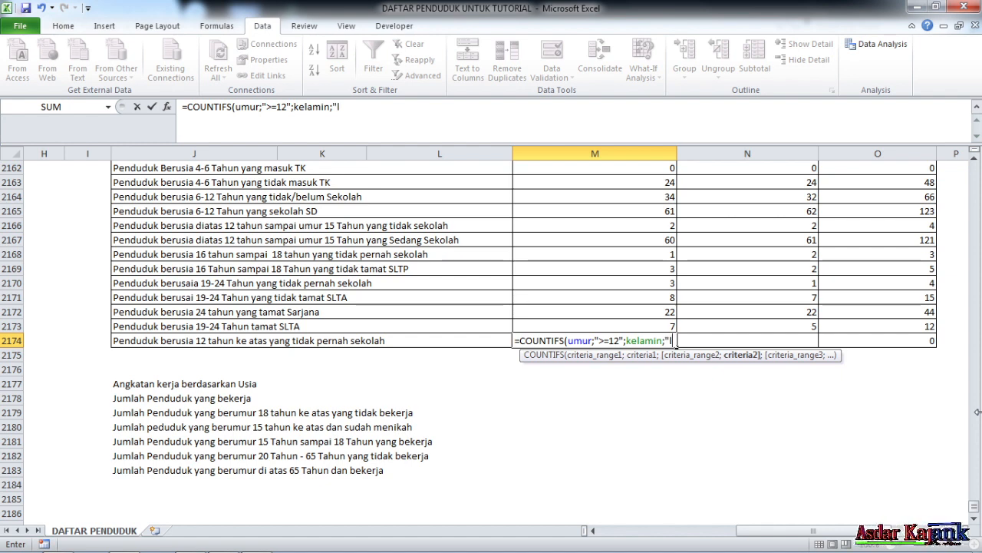
type("\";")
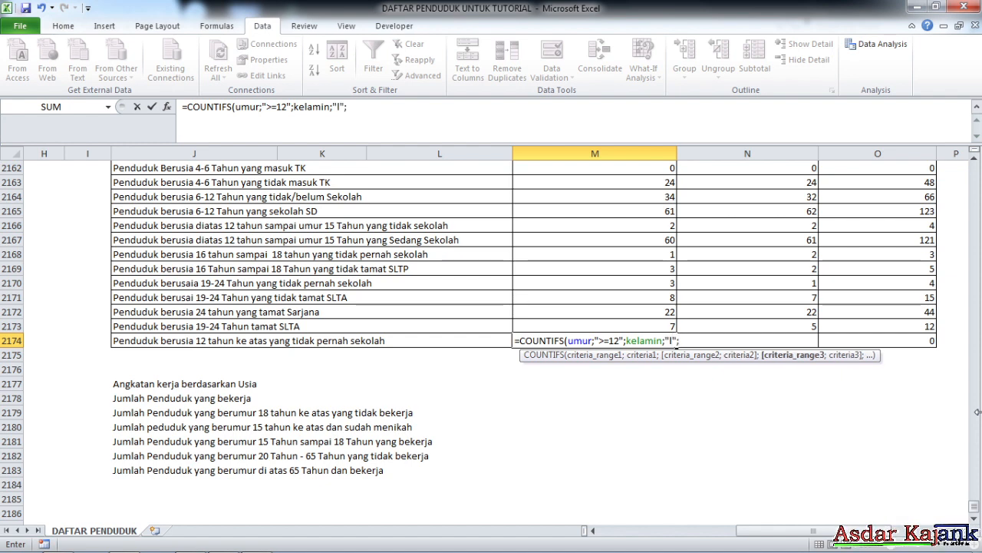
Complete M2174's COUNTIFS formula with the pendidikan range and the criterion "tidak pernah sekolah".
type("pendi")
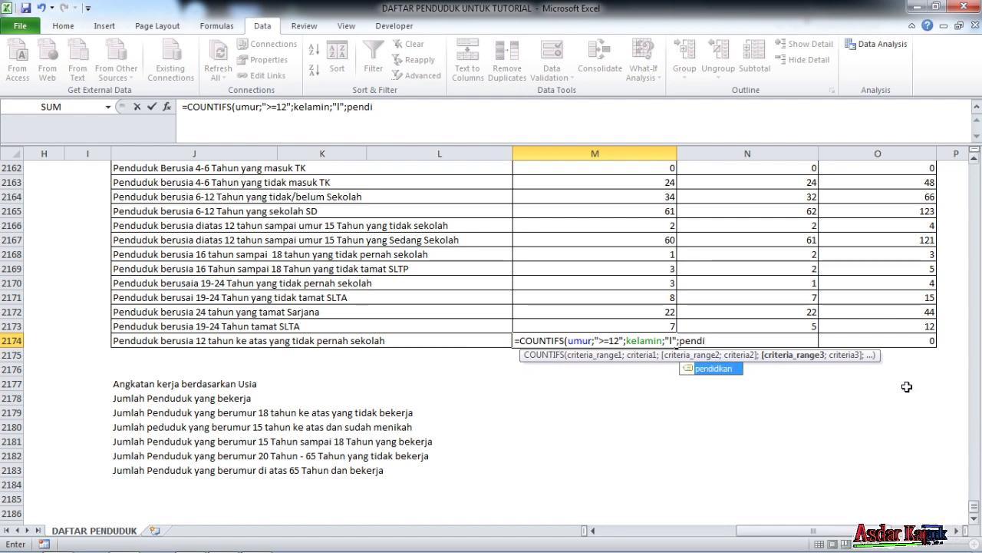
double_click(728, 370)
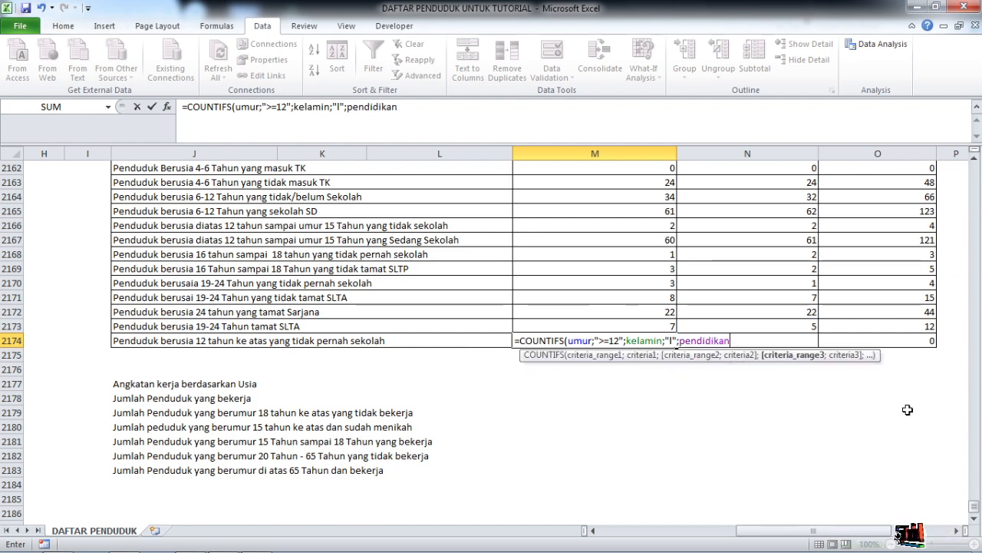
type(";\"")
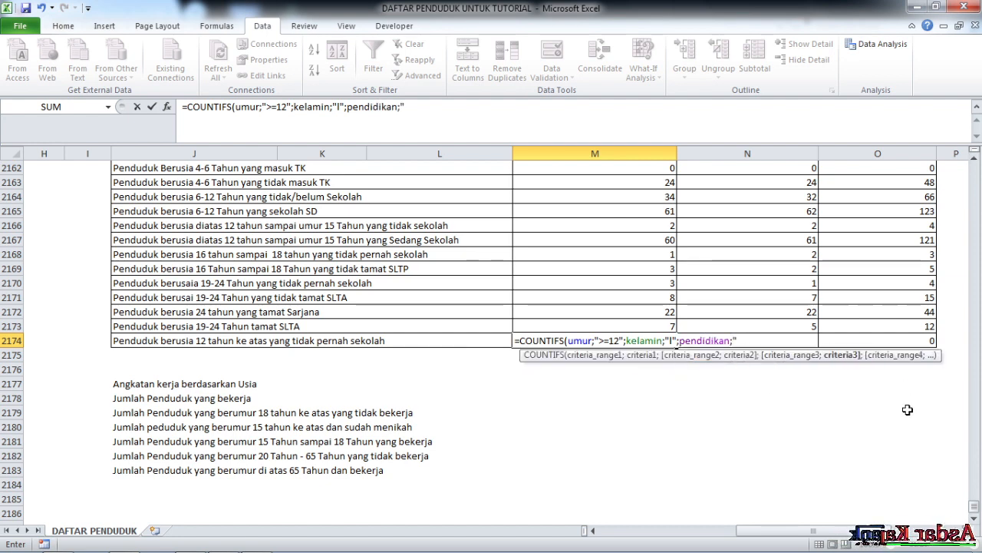
type("tidak per")
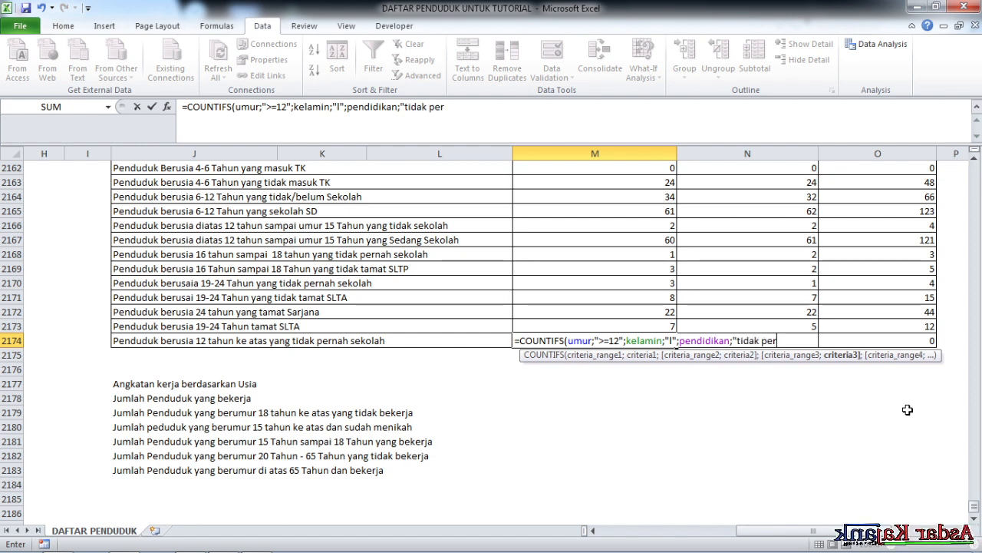
type("nah seko")
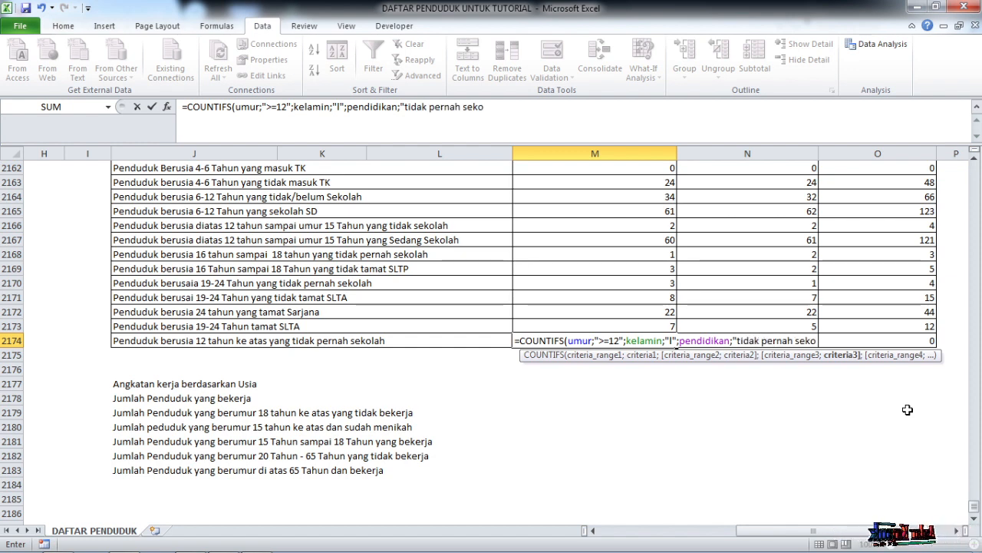
type("lah")
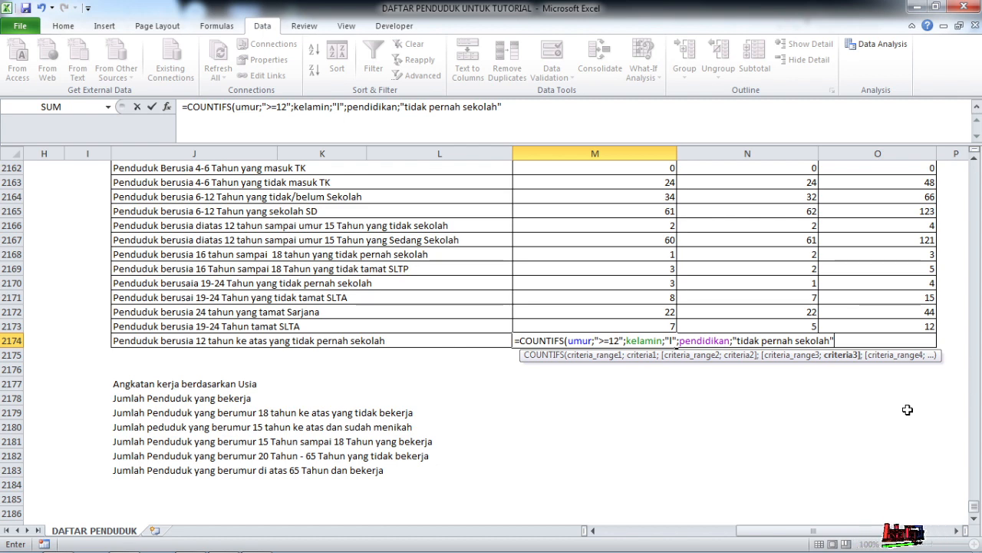
key("Return")
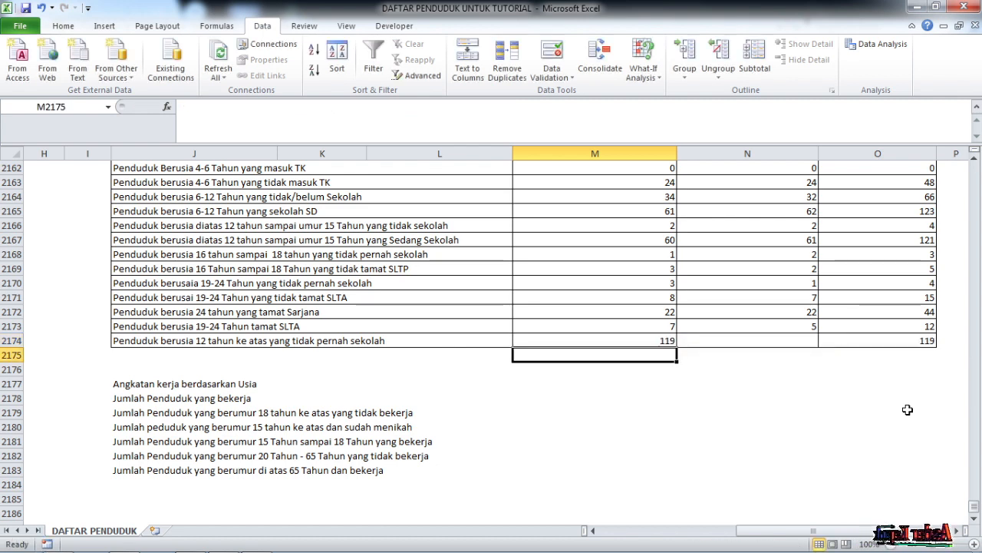
Copy M2174's COUNTIFS formula to N2174 and set the copy's kelamin criterion to "p".
left_click(600, 341)
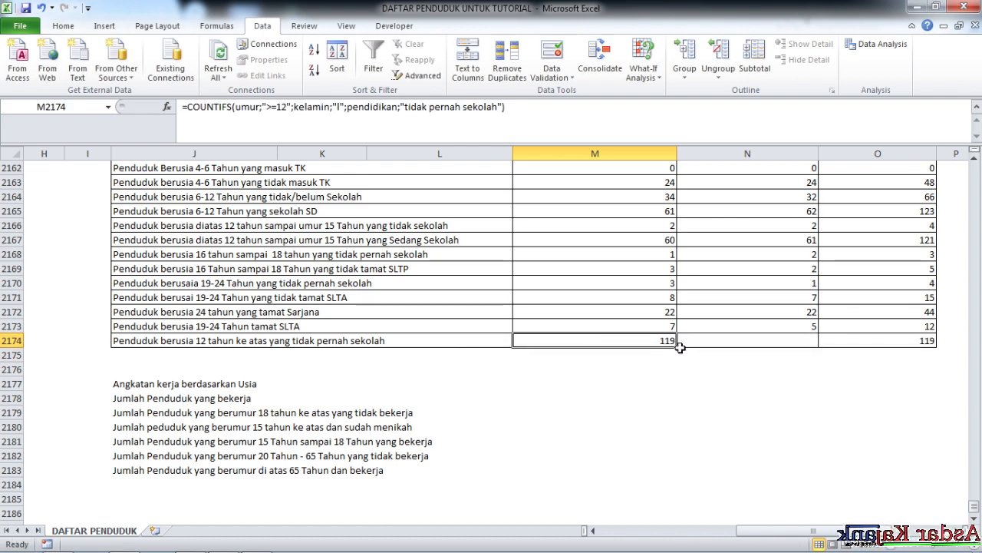
left_click_drag(675, 348, 803, 351)
left_click(804, 338)
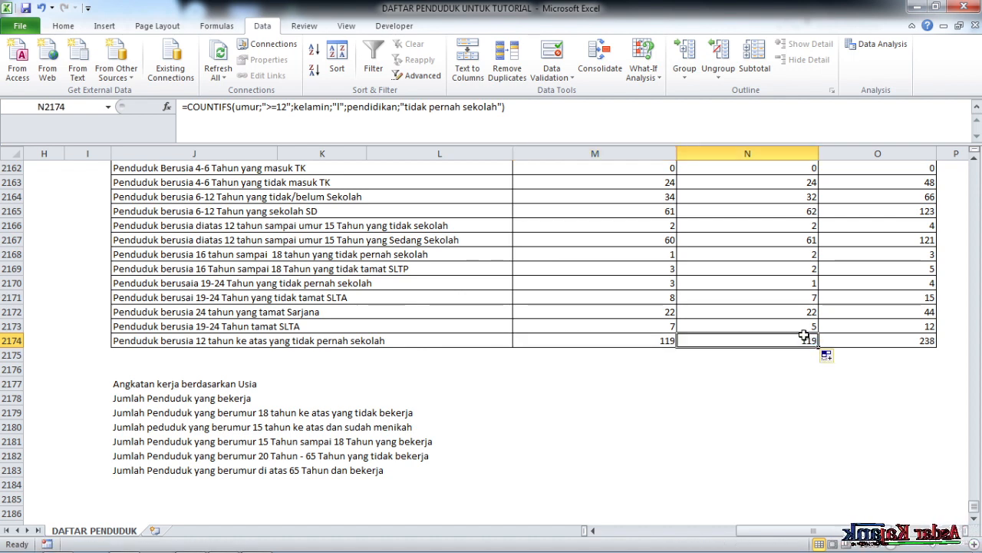
left_click(343, 107)
key("BackSpace")
type("p")
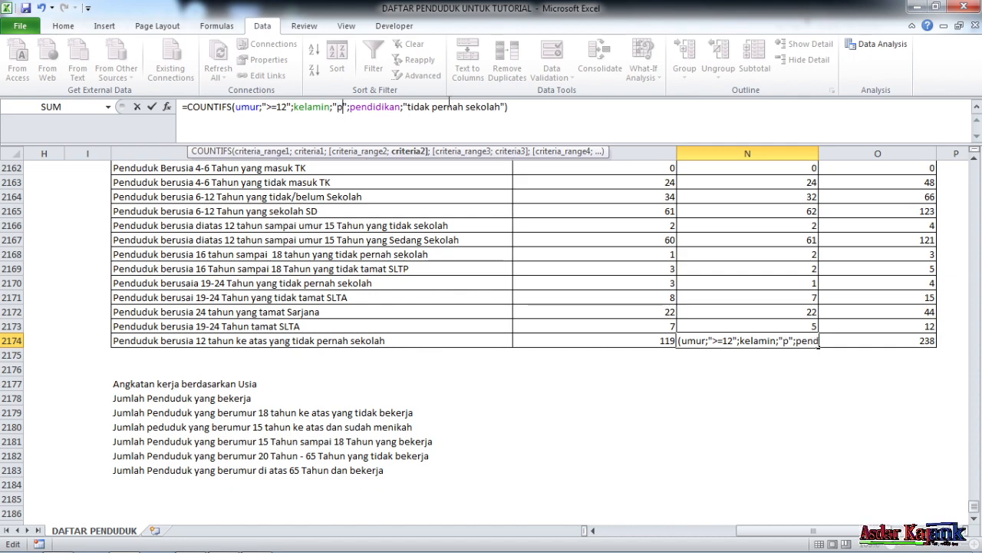
key("Return")
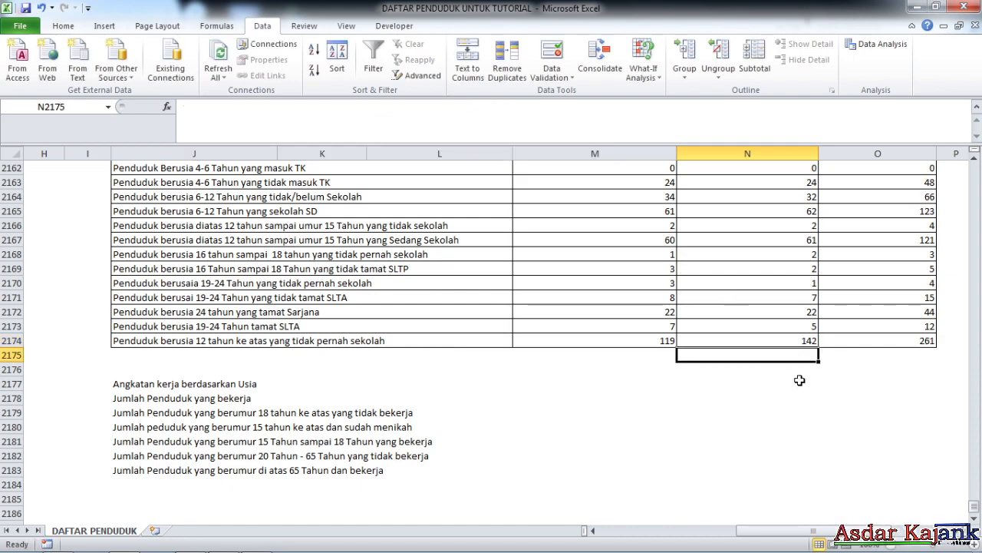
Review formulas in the education table and select the Laki-laki values in M2161:M2174.
left_click(852, 386)
scroll(502, 380, "up", 3)
scroll(502, 376, "down", 2)
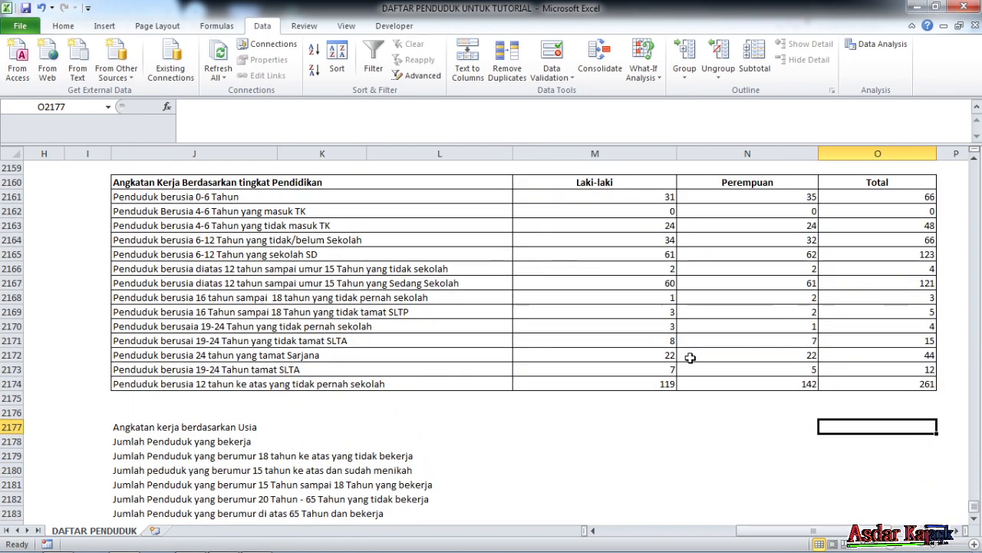
left_click(594, 281)
left_click(631, 310)
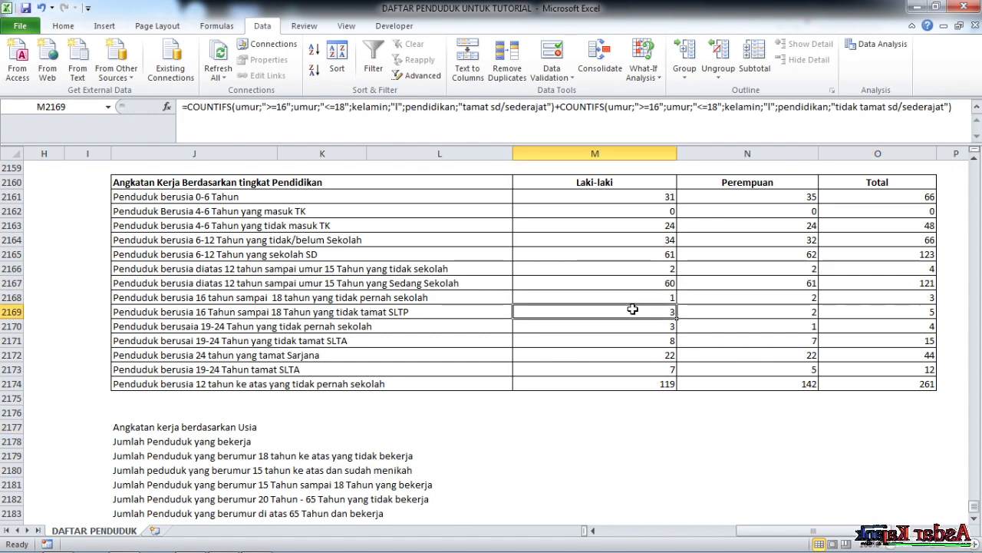
left_click(757, 321)
left_click_drag(650, 194, 658, 375)
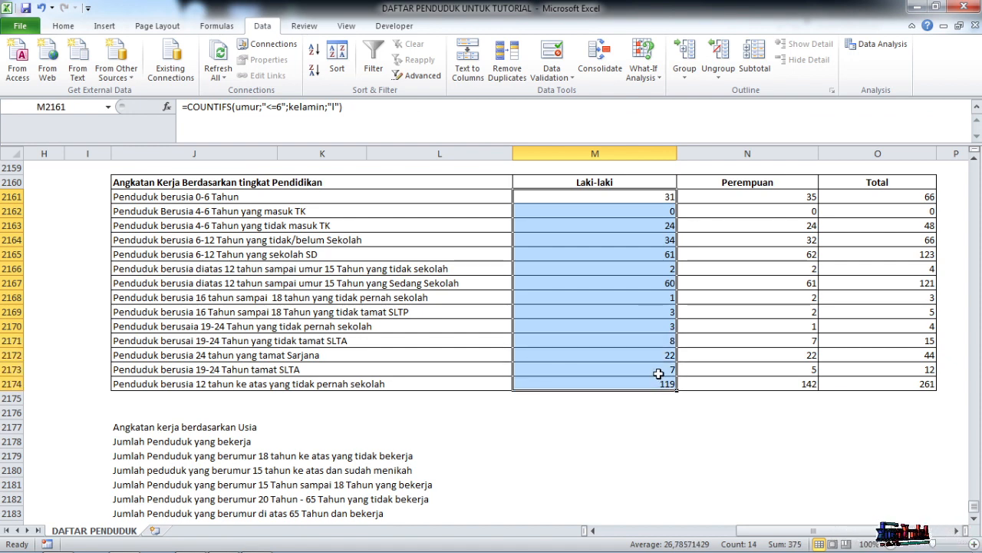
Select the Laki-laki and Perempuan values in M2161:N2174, and examine several COUNTIFS formulas in the Laki-laki column down to M2174.
left_click(780, 280)
left_click_drag(669, 195, 788, 385)
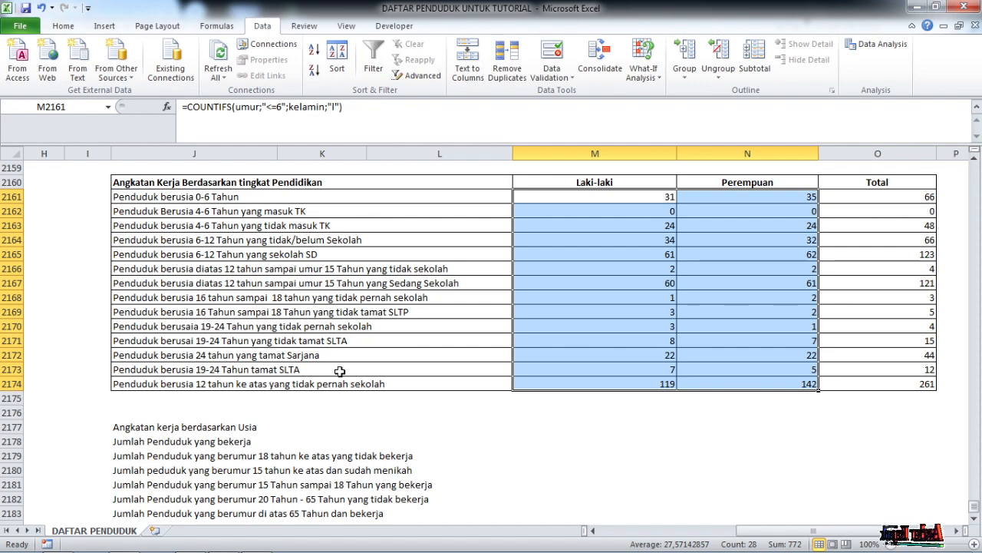
left_click(606, 426)
scroll(611, 427, "down", 1)
scroll(596, 414, "up", 1)
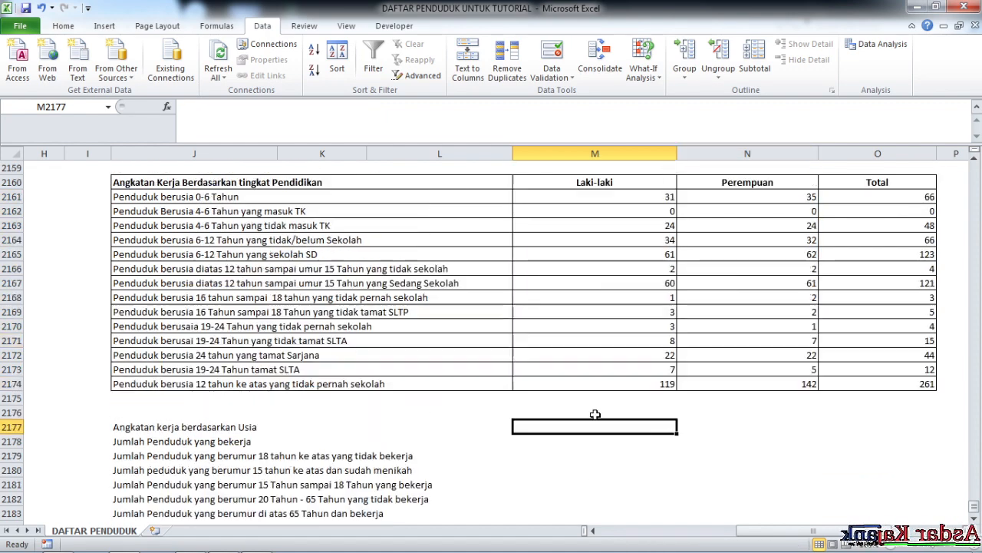
scroll(595, 415, "up", 2)
left_click(603, 285)
left_click(605, 299)
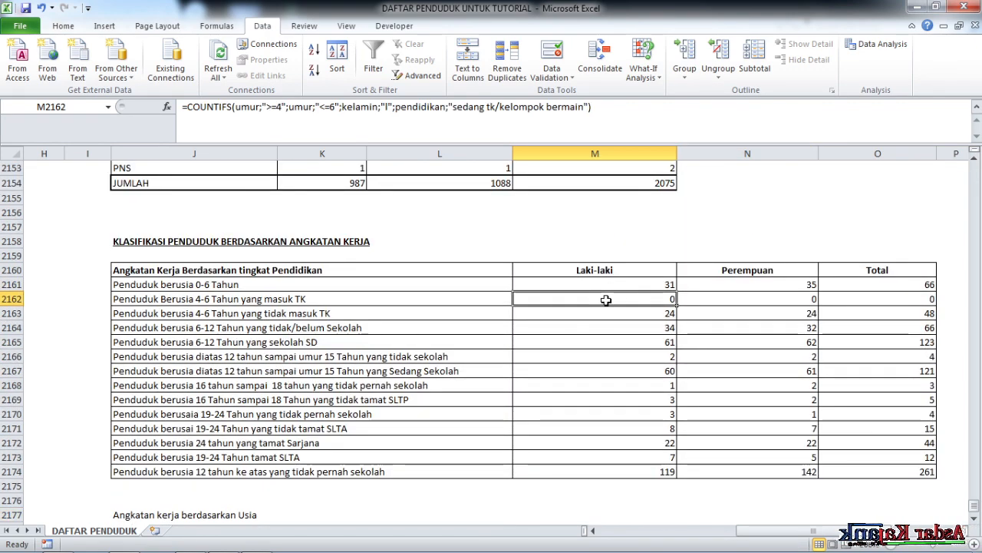
left_click(609, 315)
left_click(624, 343)
left_click(622, 384)
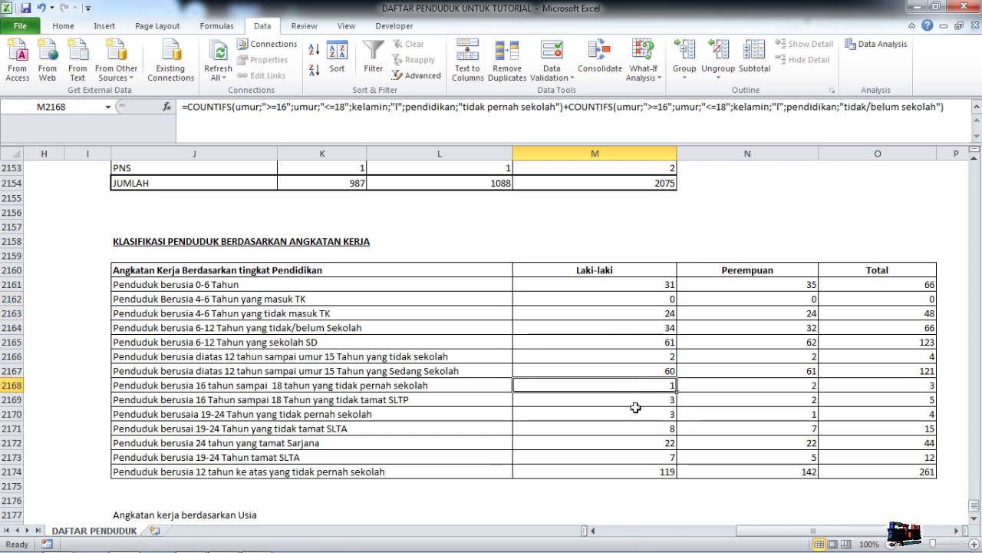
scroll(636, 408, "down", 2)
left_click(647, 388)
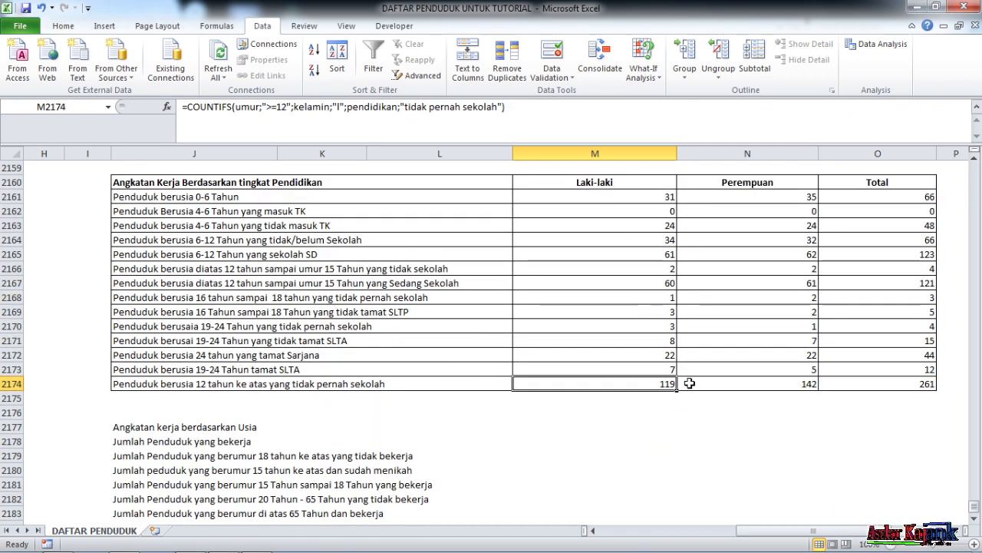
Compare the Laki-laki and Perempuan COUNTIFS formulas in rows 2170 to 2174 of the education table.
left_click(728, 384)
left_click(773, 413)
left_click(659, 372)
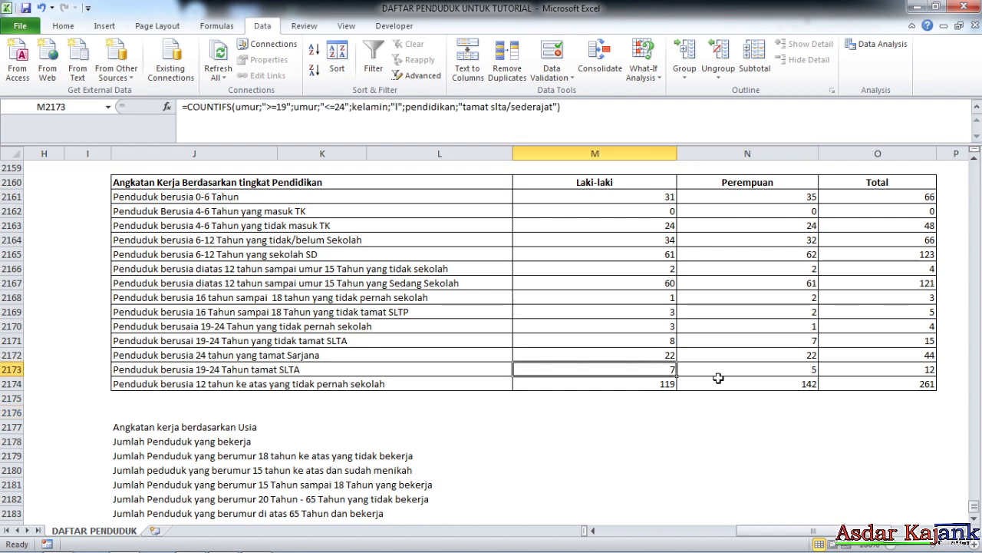
left_click(725, 384)
left_click(702, 367)
left_click(659, 353)
left_click(725, 357)
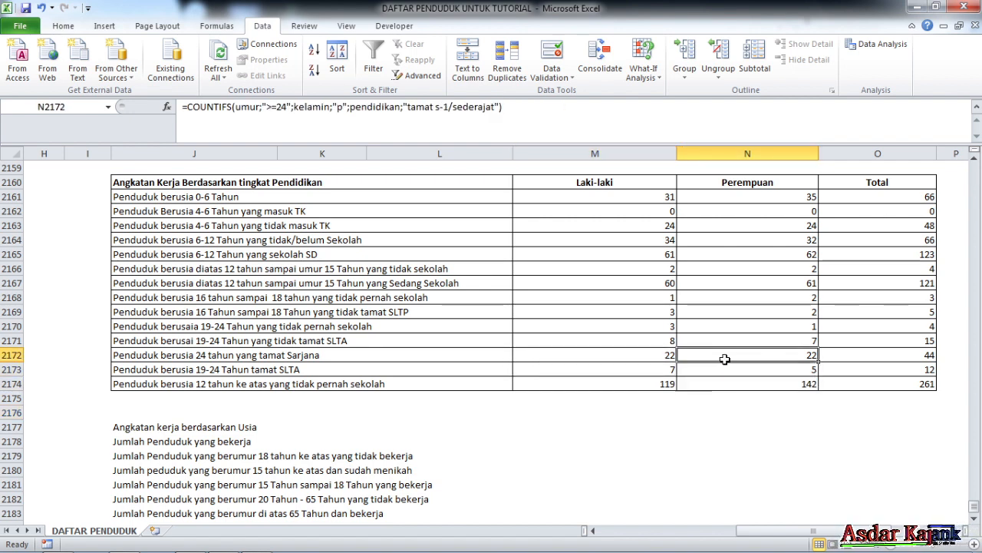
left_click(657, 330)
left_click(674, 341)
left_click(715, 343)
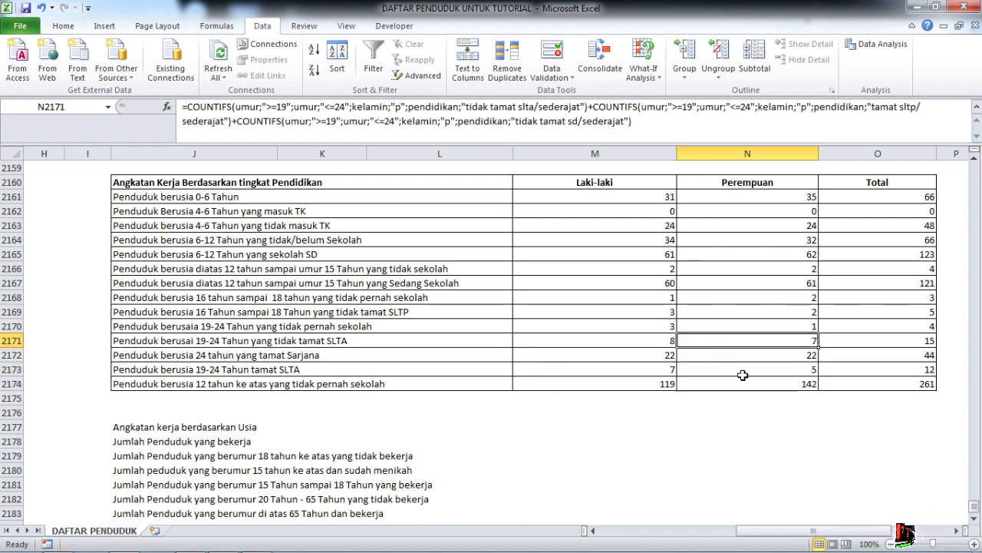
left_click(745, 328)
left_click(662, 323)
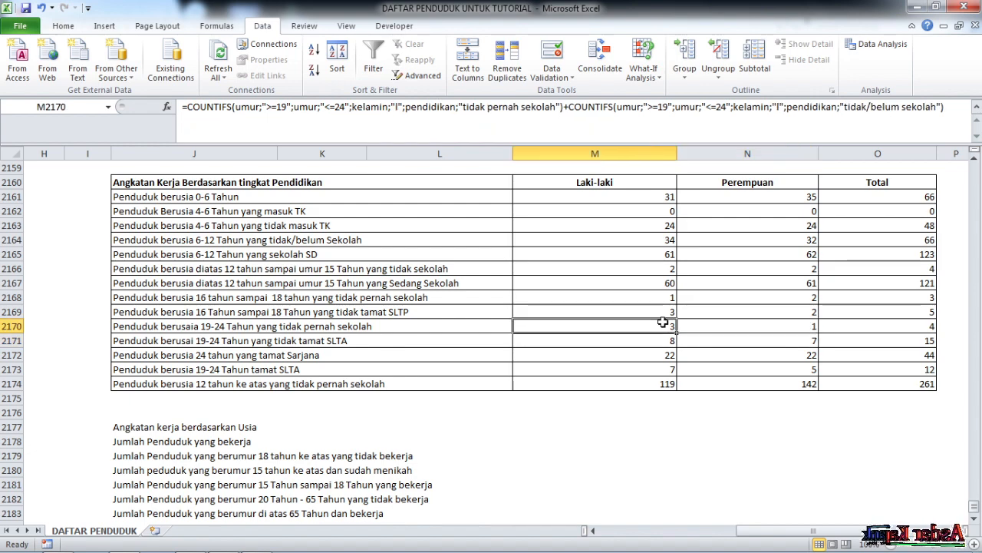
left_click(661, 308)
left_click(714, 321)
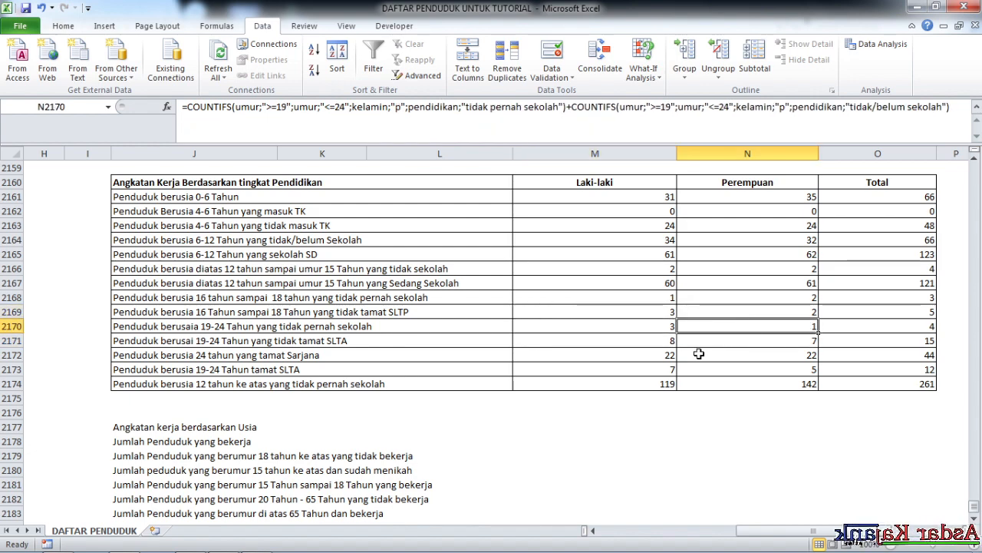
scroll(680, 363, "down", 2)
scroll(680, 362, "up", 2)
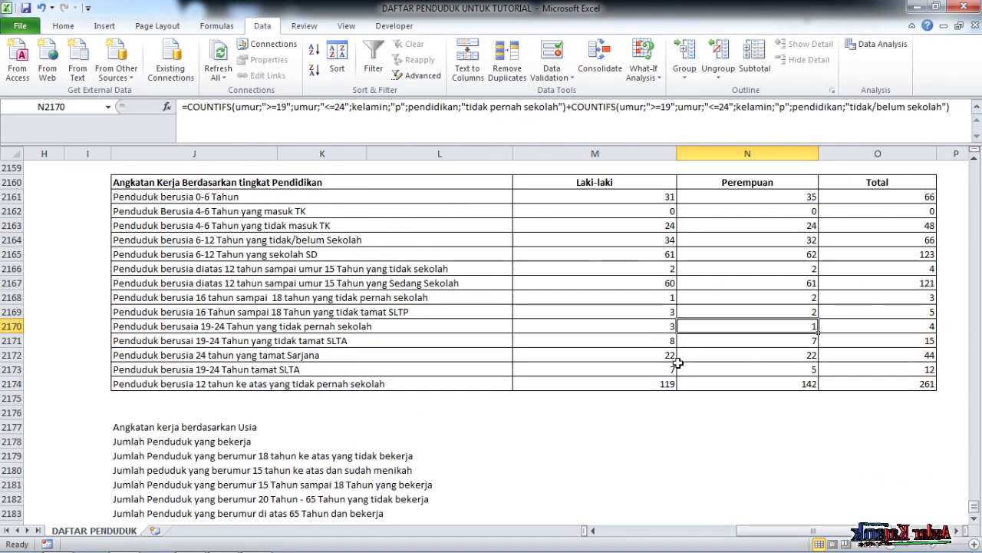
scroll(678, 363, "down", 2)
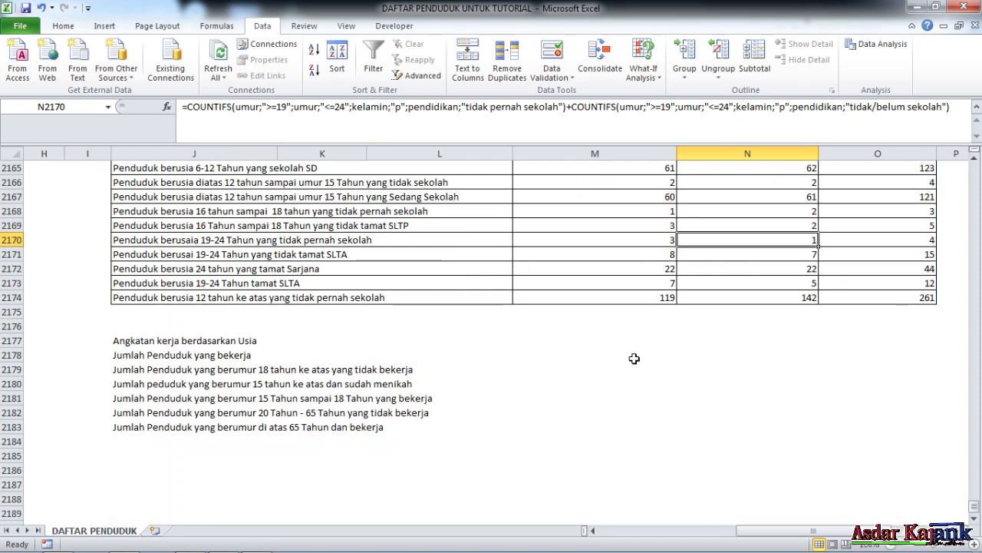
scroll(634, 358, "up", 3)
scroll(634, 359, "down", 3)
scroll(634, 359, "up", 1)
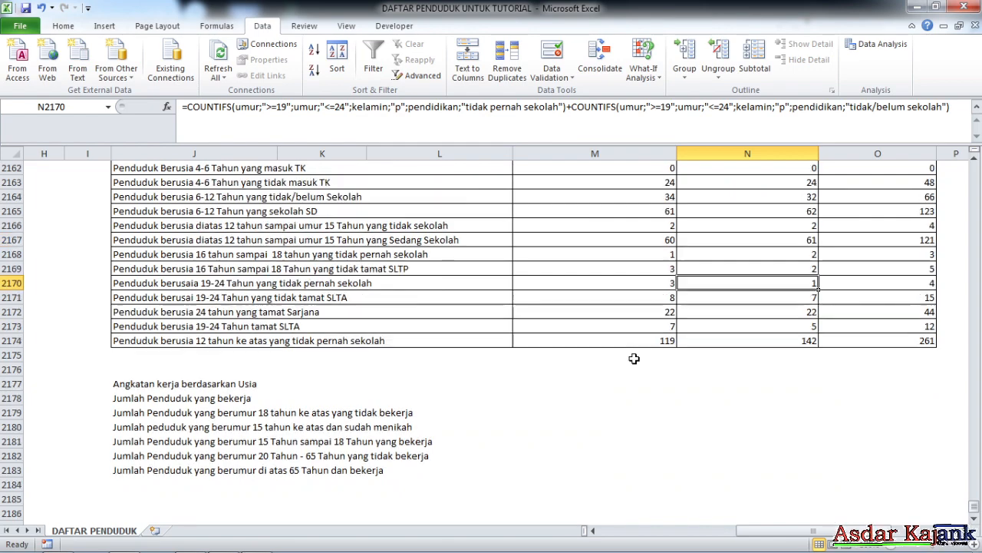
scroll(630, 359, "up", 3)
scroll(626, 361, "down", 5)
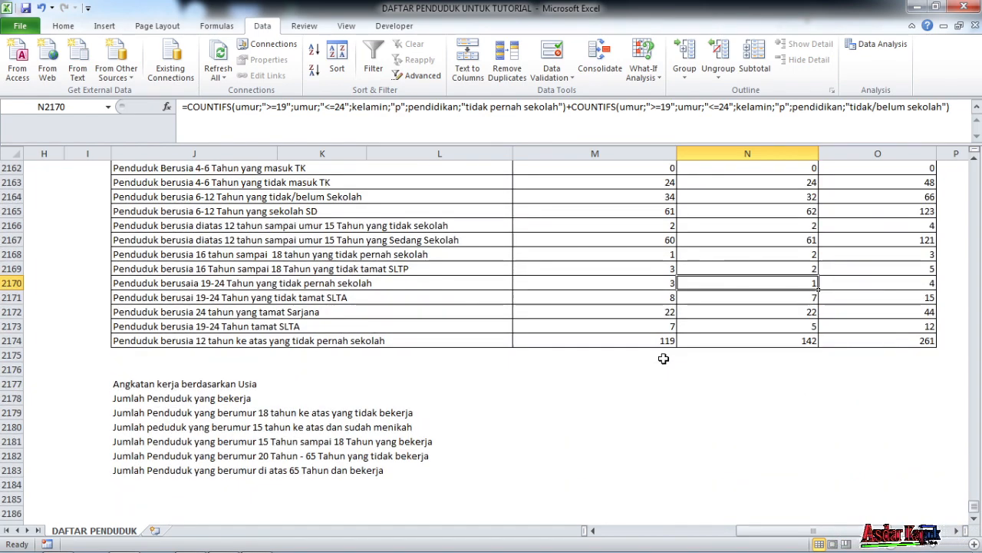
Read the category labels of the "Angkatan kerja berdasarkan Usia" list in J2177:J2180 below the education table.
left_click(603, 368)
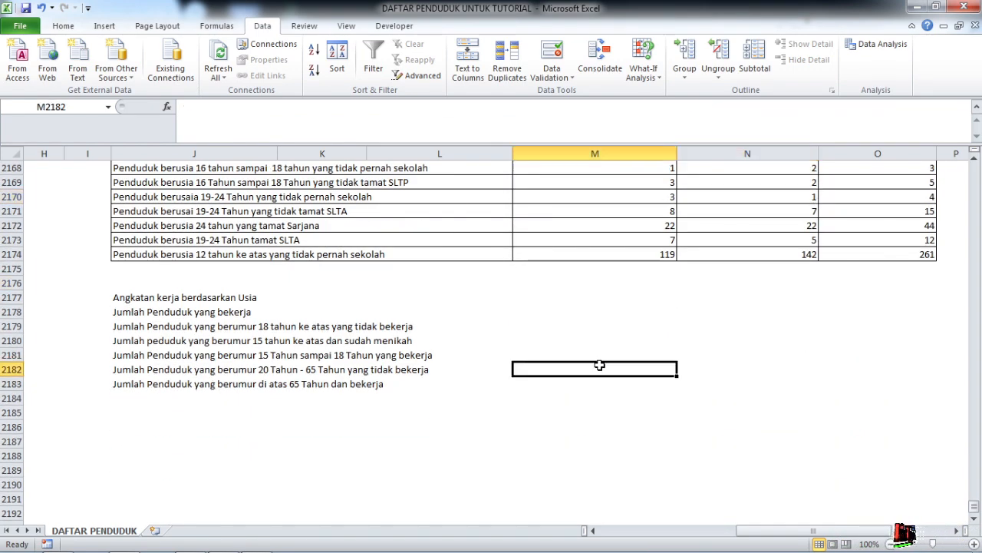
left_click(129, 297)
left_click_drag(129, 297, 481, 320)
left_click(136, 298)
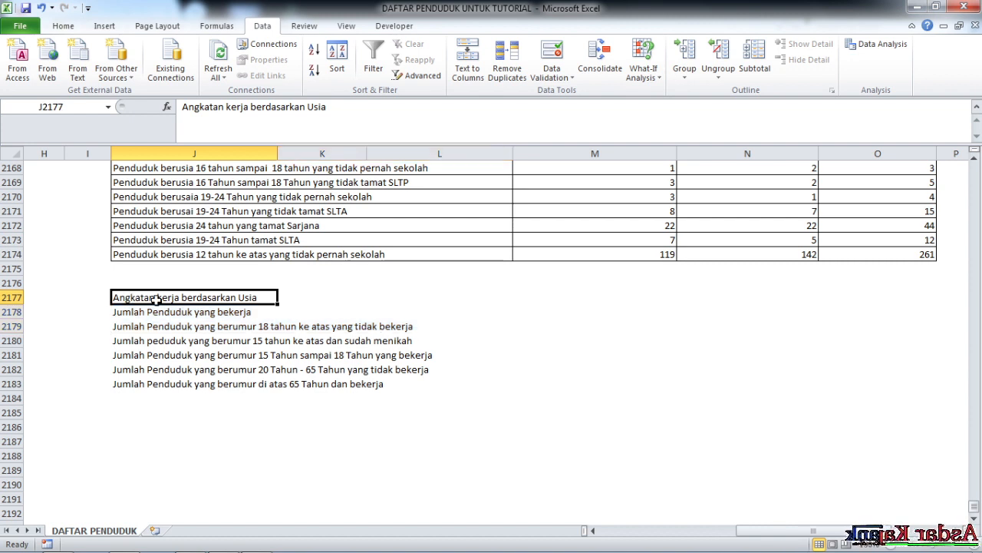
left_click(390, 308)
left_click(131, 314)
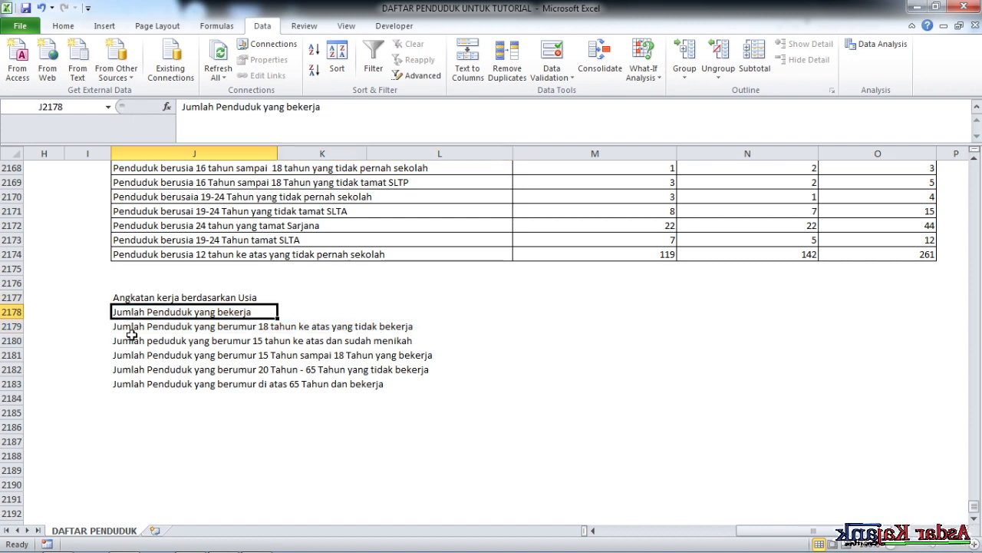
left_click(124, 330)
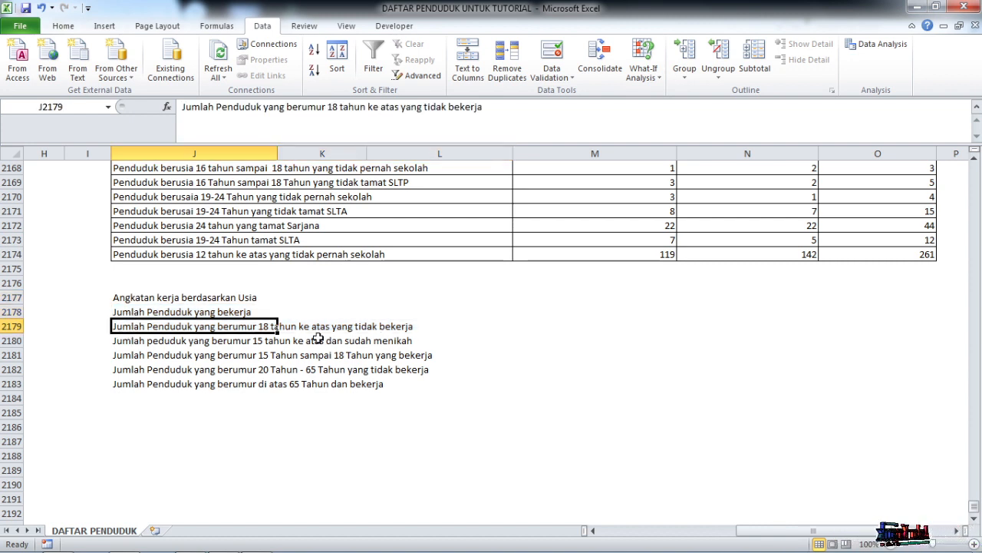
left_click(458, 343)
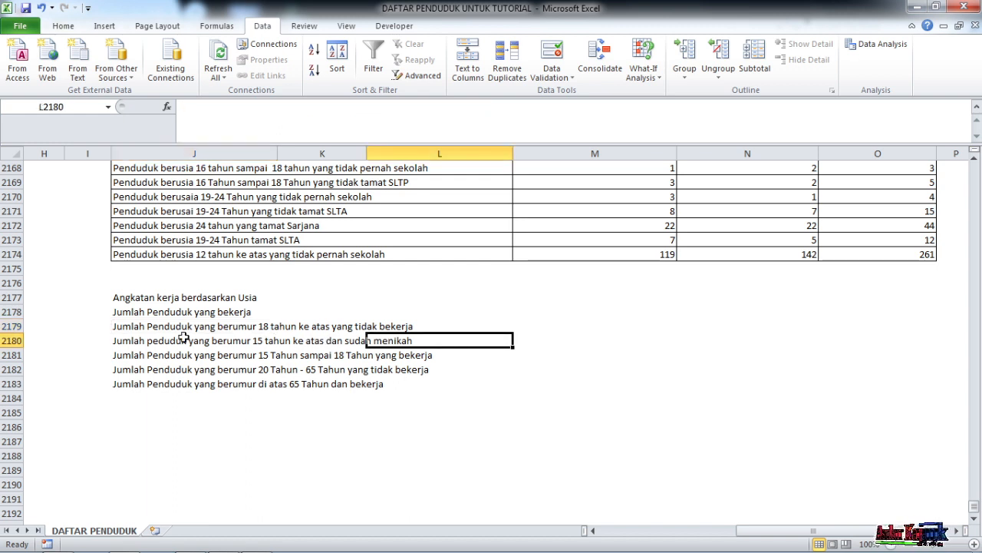
left_click(132, 342)
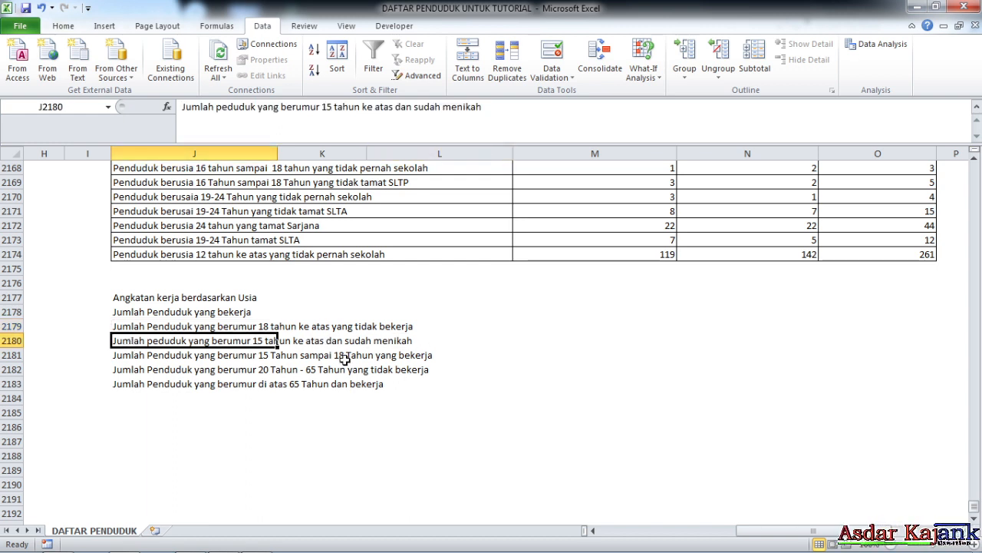
left_click(495, 340)
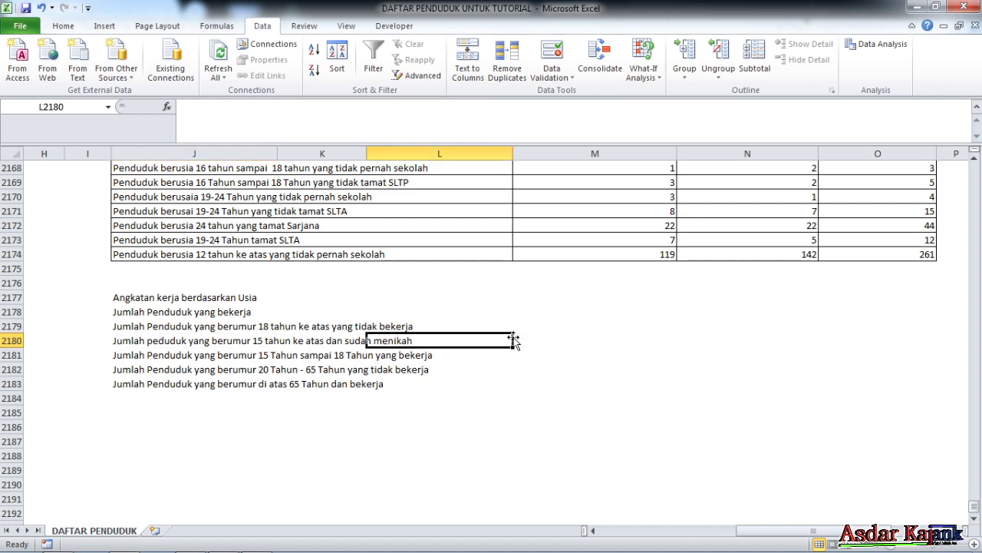
left_click(692, 339)
Fill the education table's header row J2160:O2160 with a tan background colour.
scroll(586, 333, "up", 7)
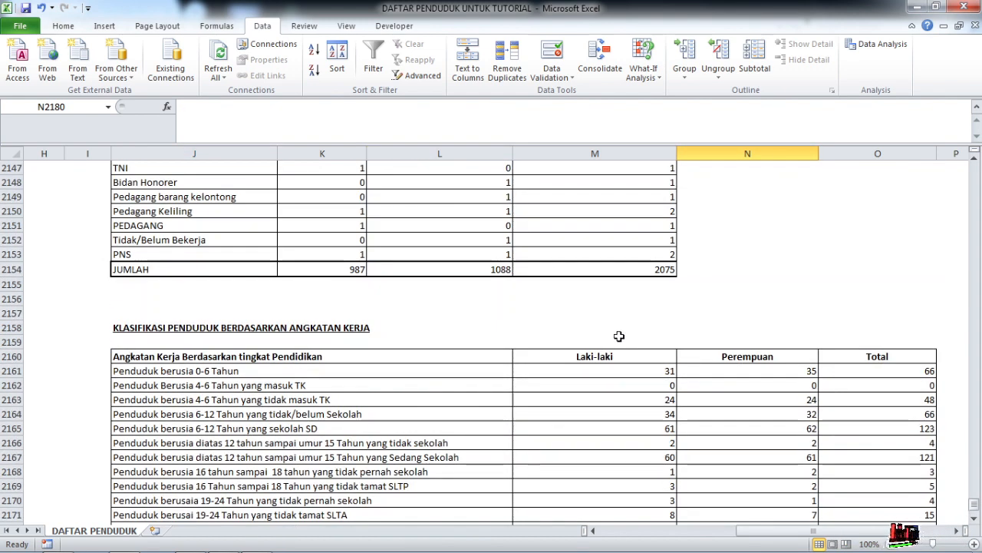
scroll(618, 336, "down", 3)
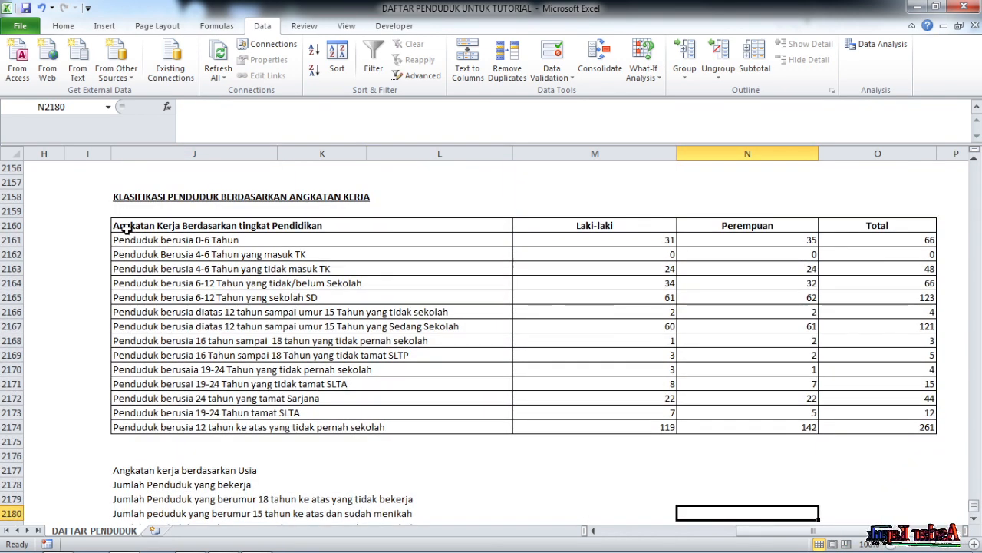
left_click_drag(129, 227, 883, 226)
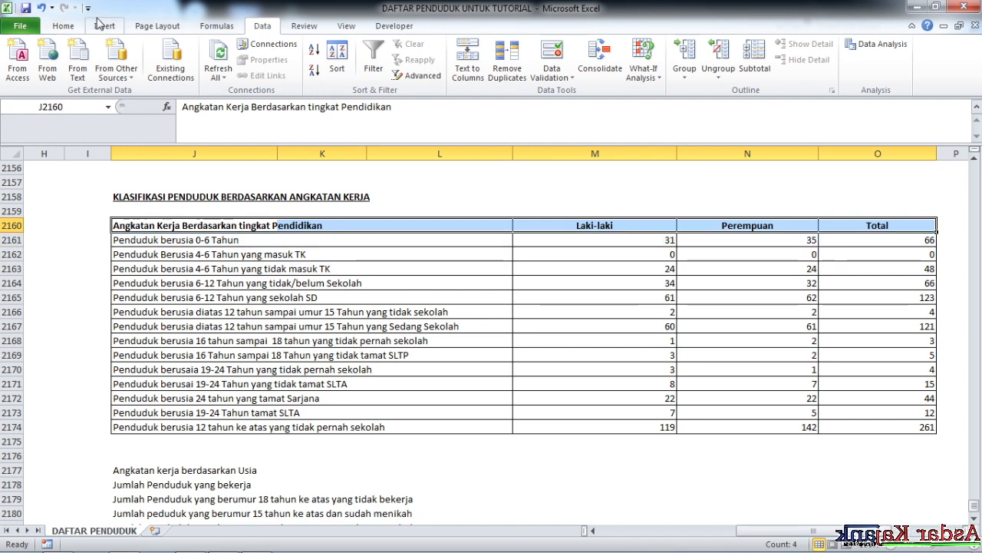
left_click(61, 26)
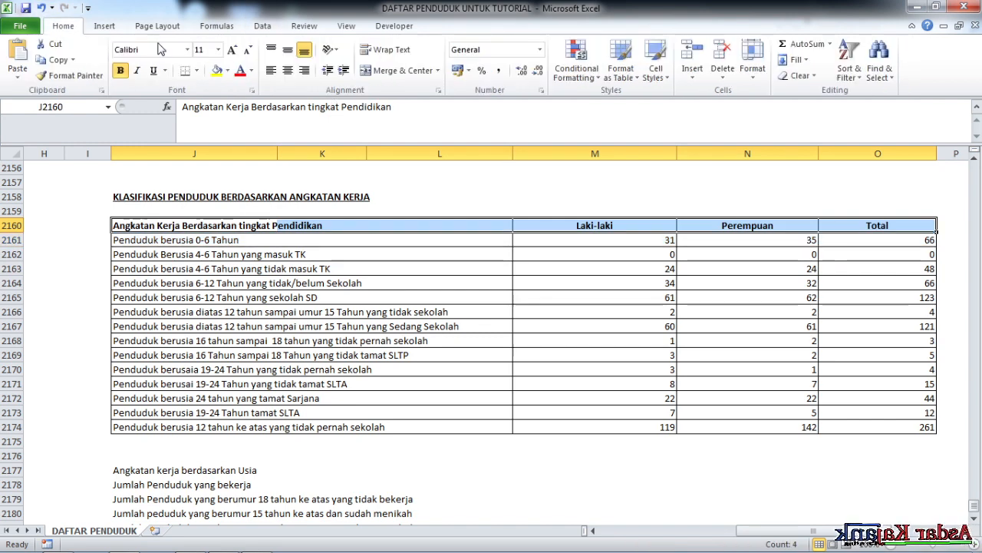
left_click(229, 71)
left_click(243, 122)
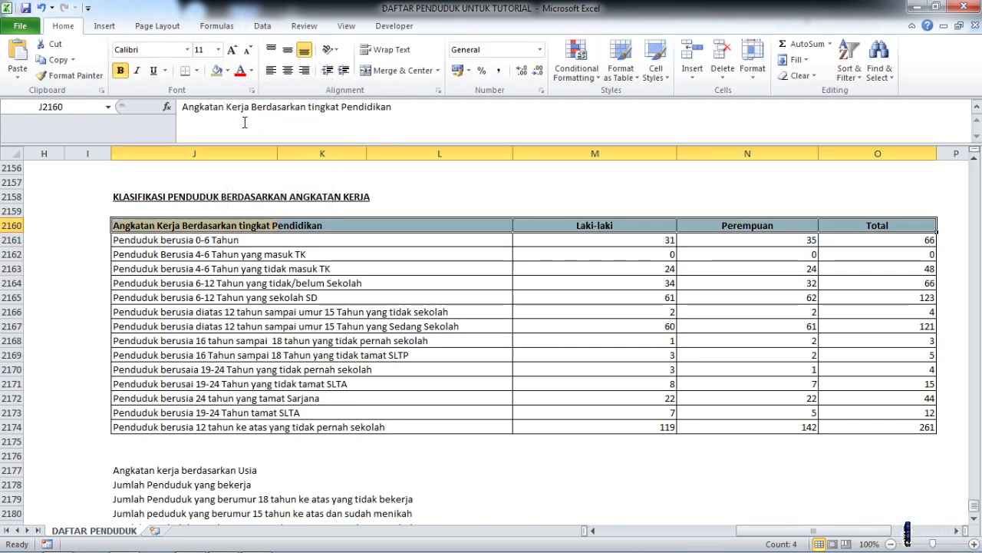
left_click(352, 270)
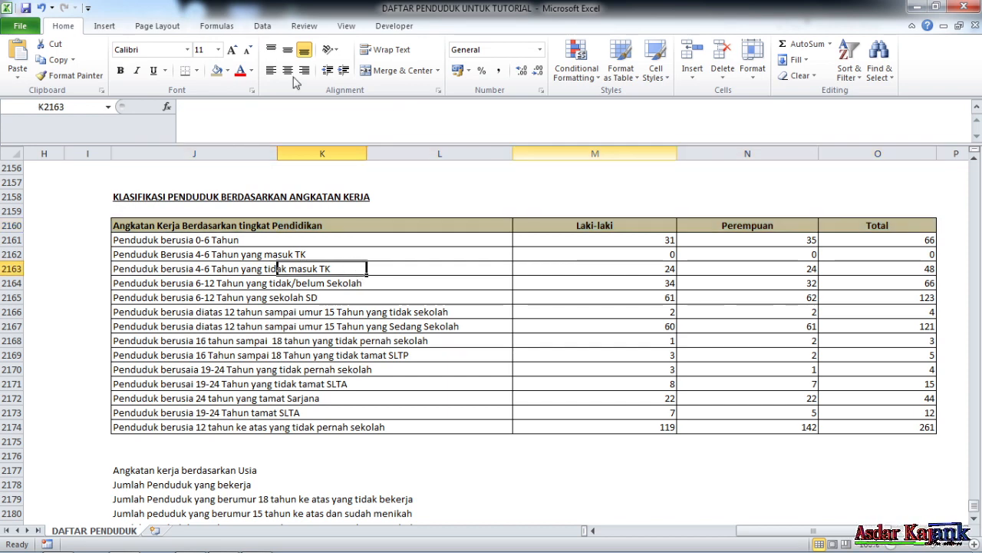
Look over the education table's rows and formulas and the age-based workforce list below it.
left_click(752, 294)
left_click(871, 286)
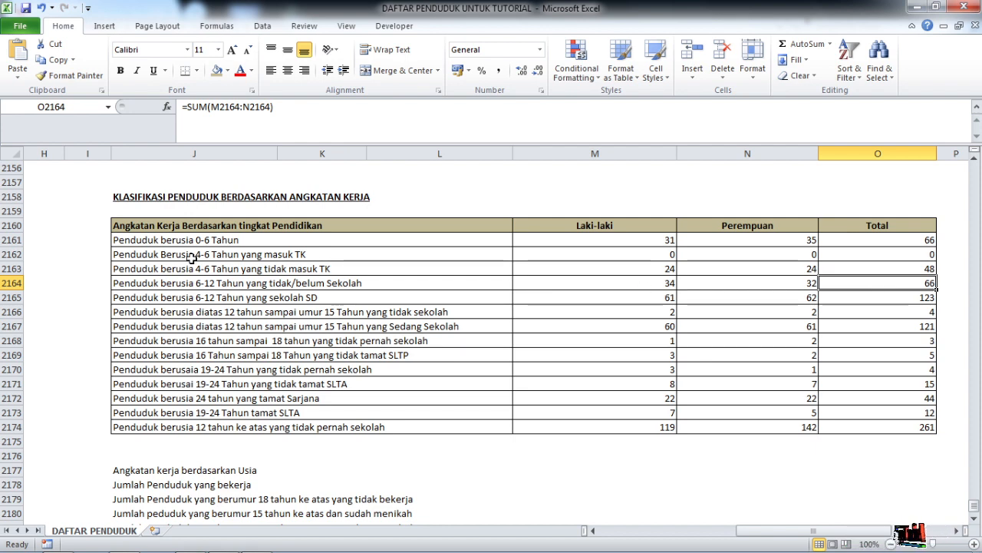
left_click(248, 271)
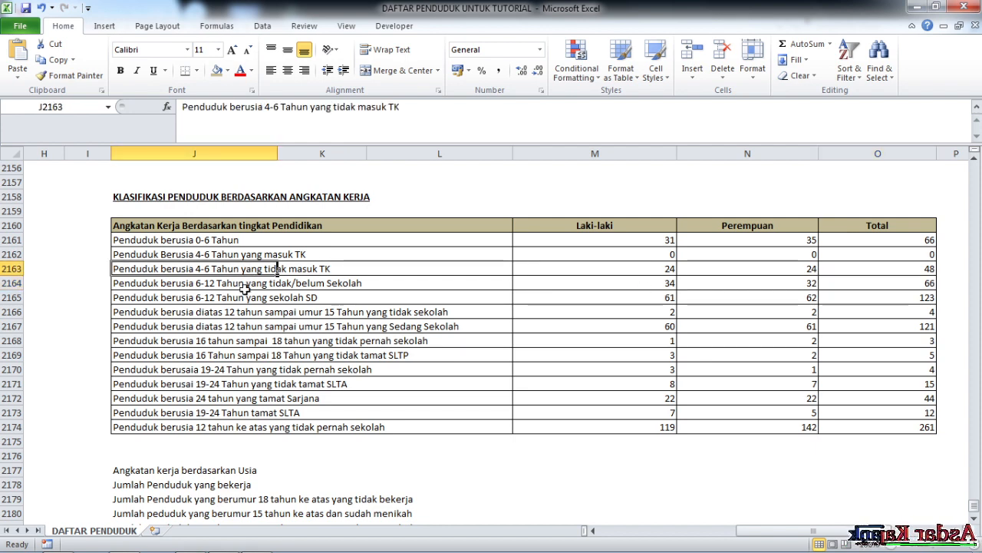
left_click(600, 355)
scroll(526, 394, "up", 2)
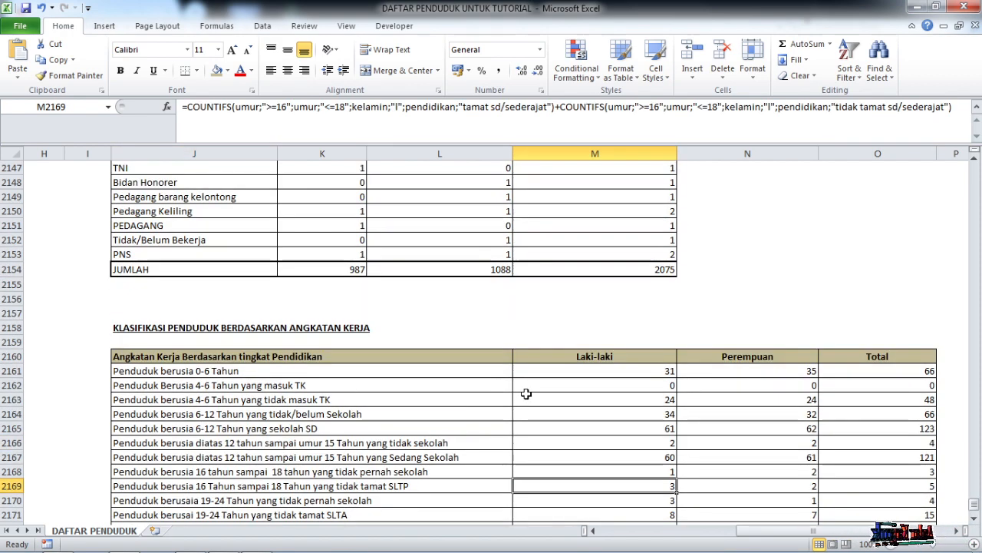
scroll(526, 394, "down", 2)
scroll(526, 390, "up", 2)
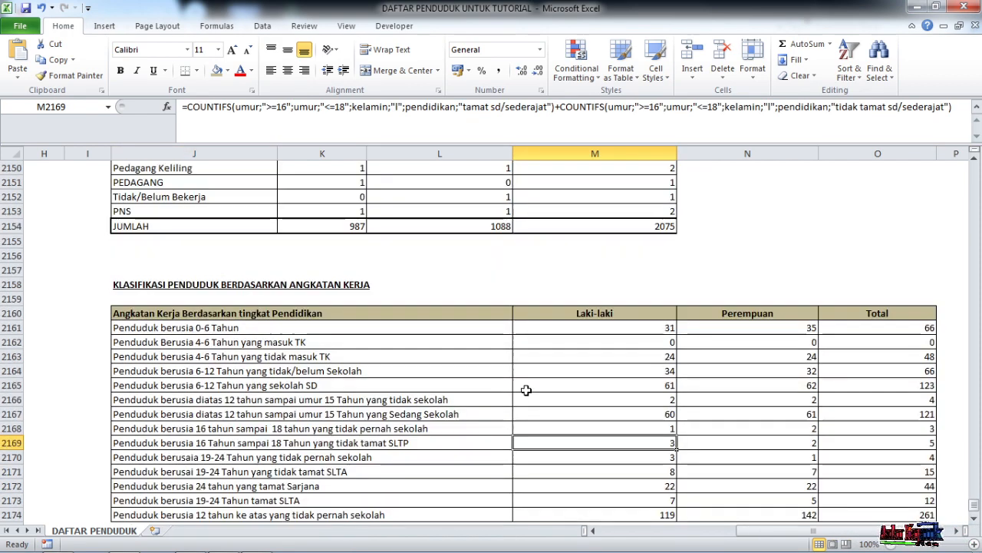
scroll(526, 390, "down", 2)
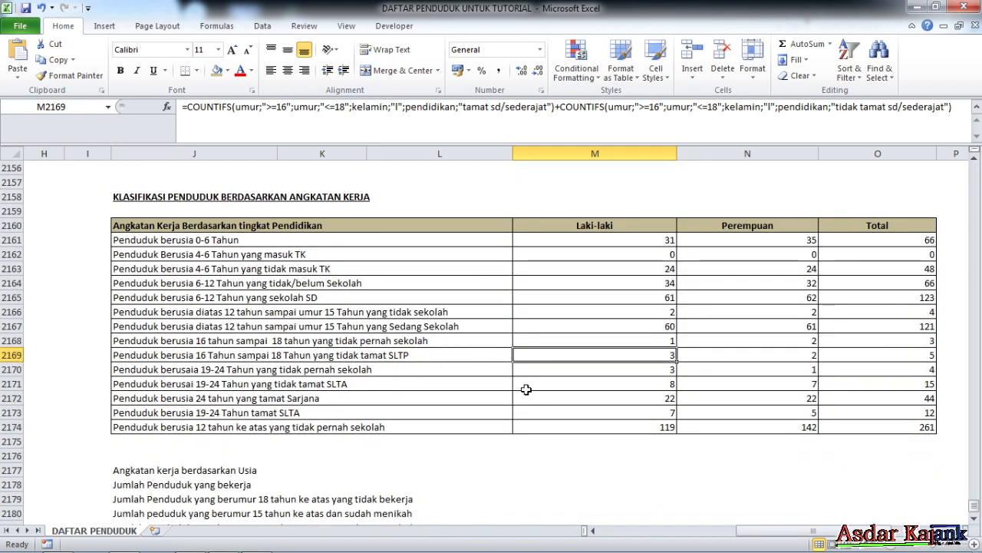
scroll(455, 387, "down", 3)
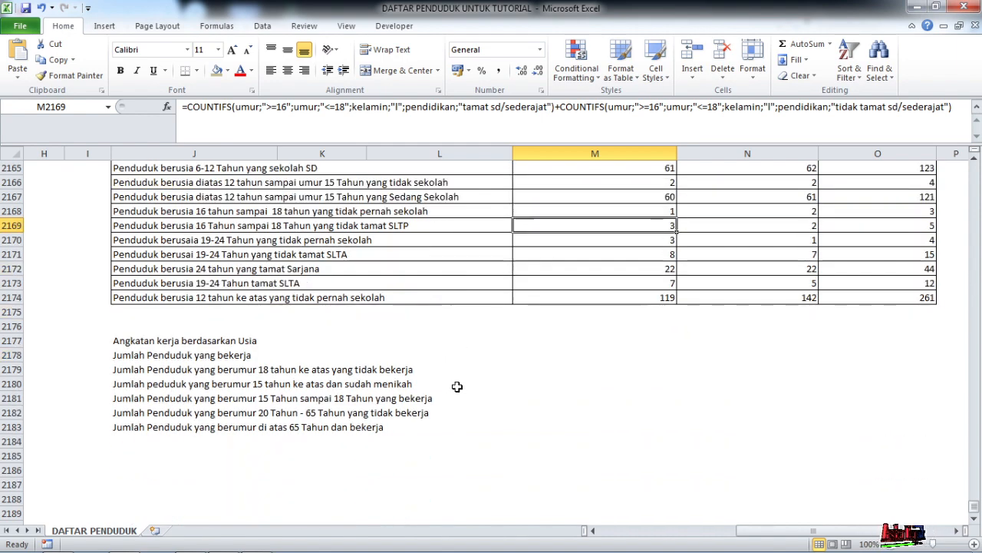
scroll(458, 384, "up", 8)
scroll(459, 385, "down", 7)
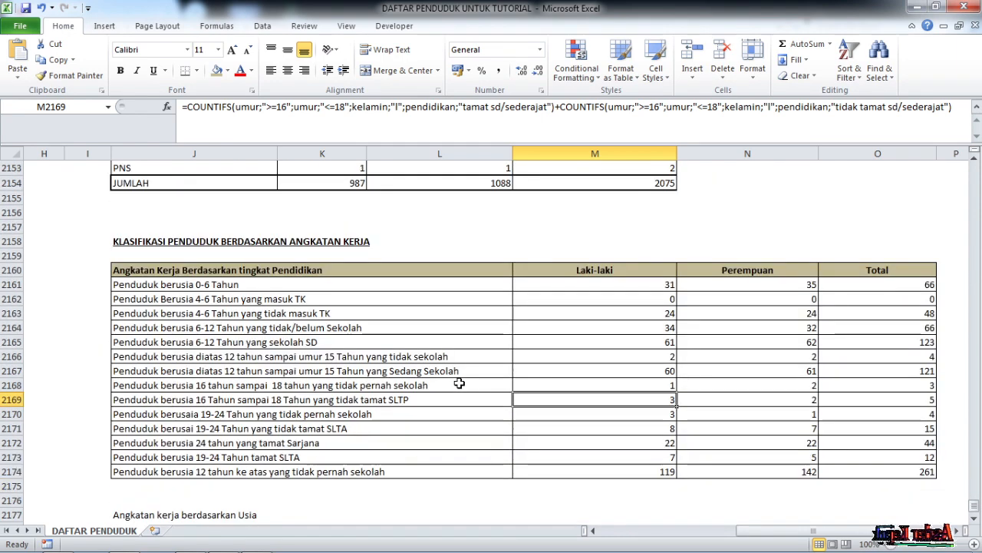
scroll(459, 382, "down", 4)
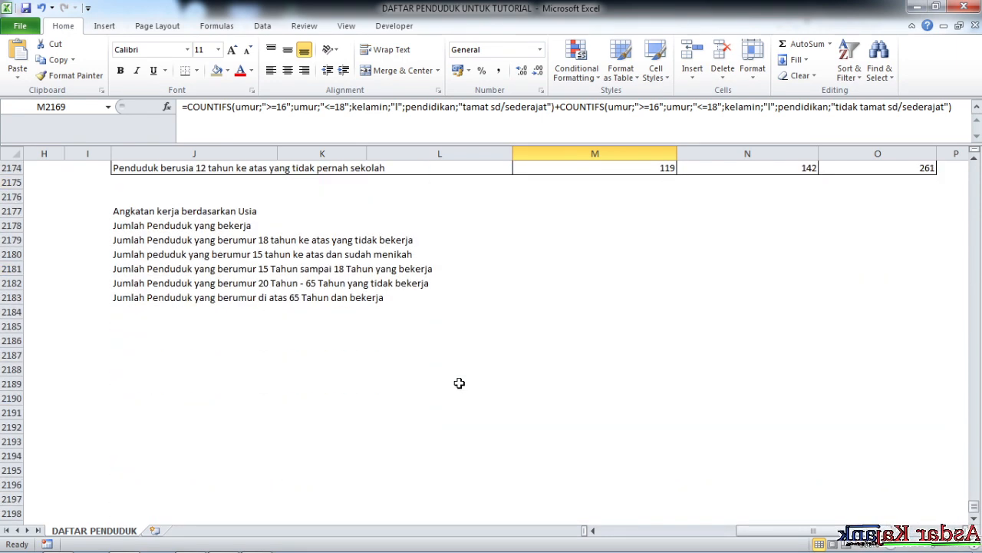
Review the occupation table, the finished education table in J2160:O2174 and the "Angkatan kerja berdasarkan Usia" list in J2177:J2183.
scroll(459, 382, "up", 12)
scroll(461, 381, "up", 8)
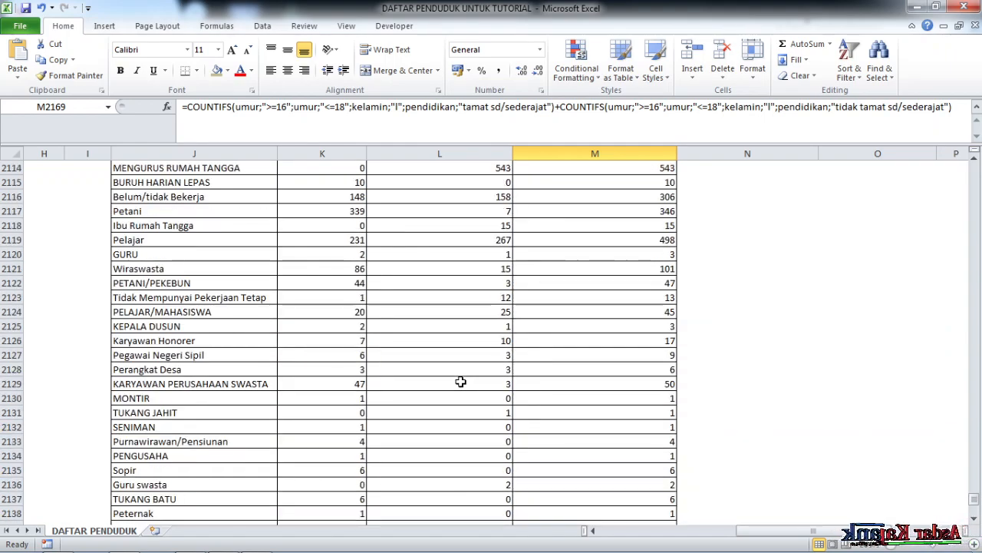
mouse_move(978, 504)
left_mouse_down()
mouse_move(976, 166)
mouse_move(975, 508)
left_mouse_up()
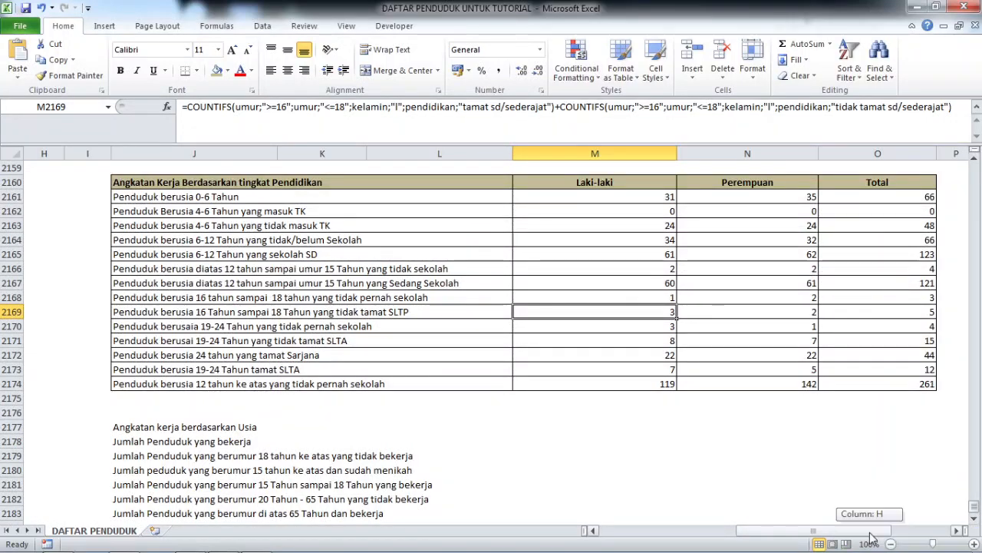
left_click_drag(872, 540, 710, 533)
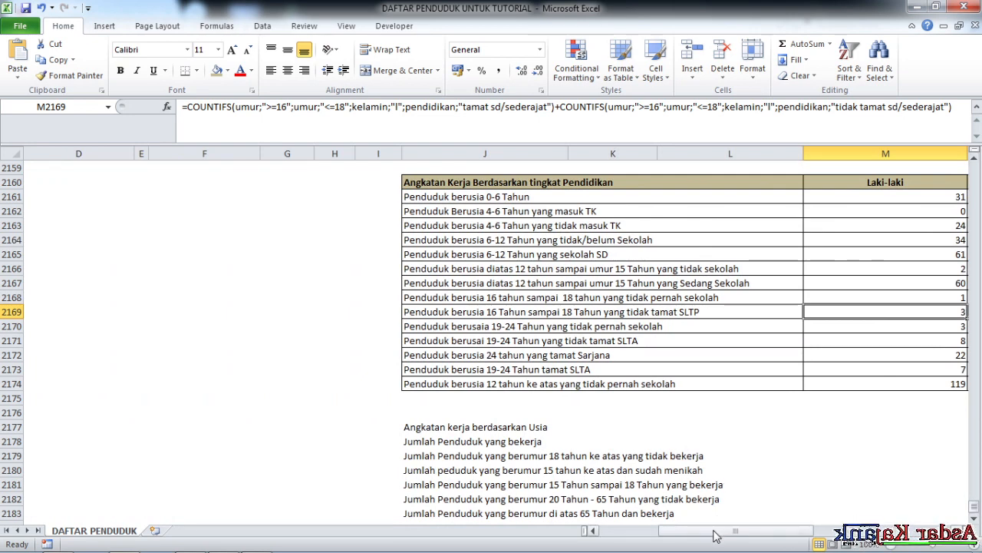
left_click_drag(713, 535, 814, 531)
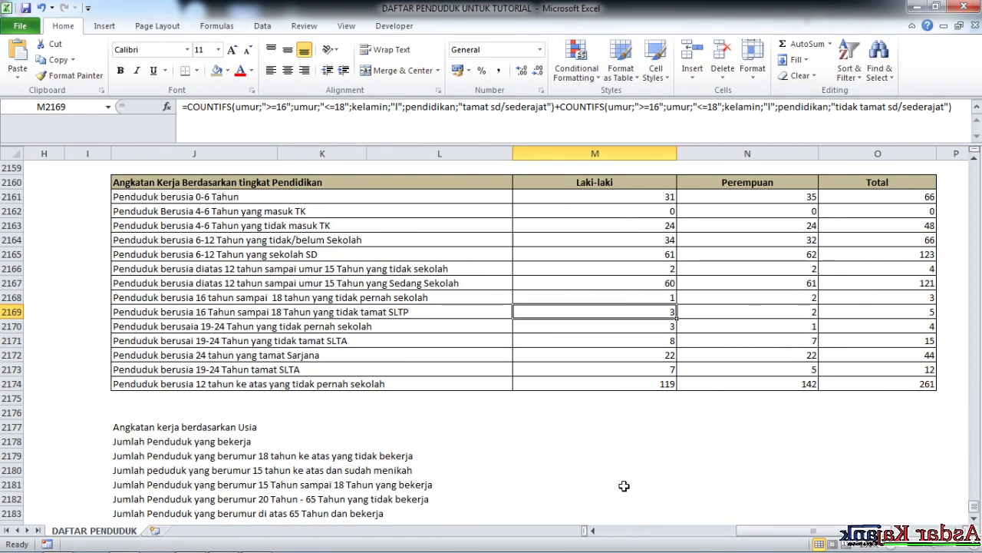
scroll(574, 454, "down", 2)
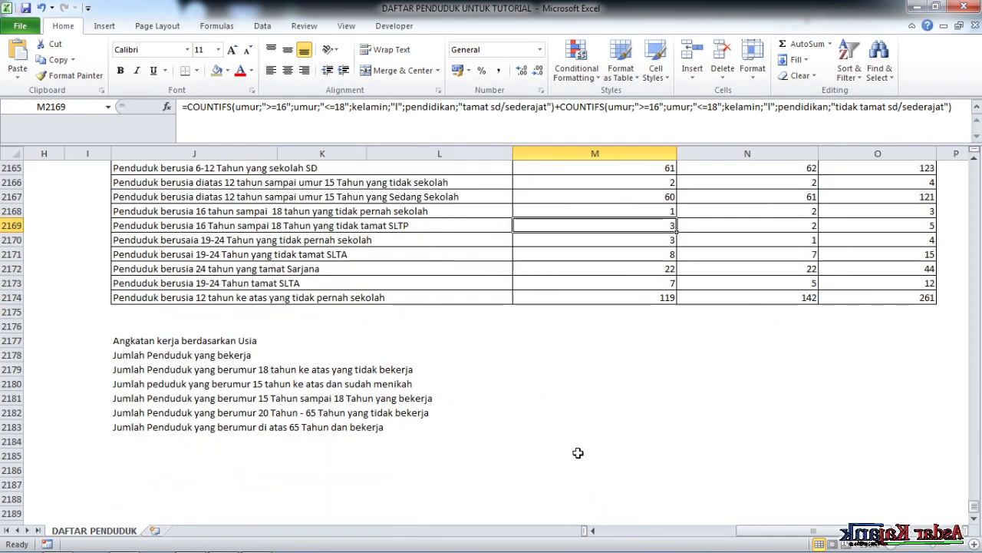
scroll(579, 454, "down", 2)
scroll(634, 476, "up", 6)
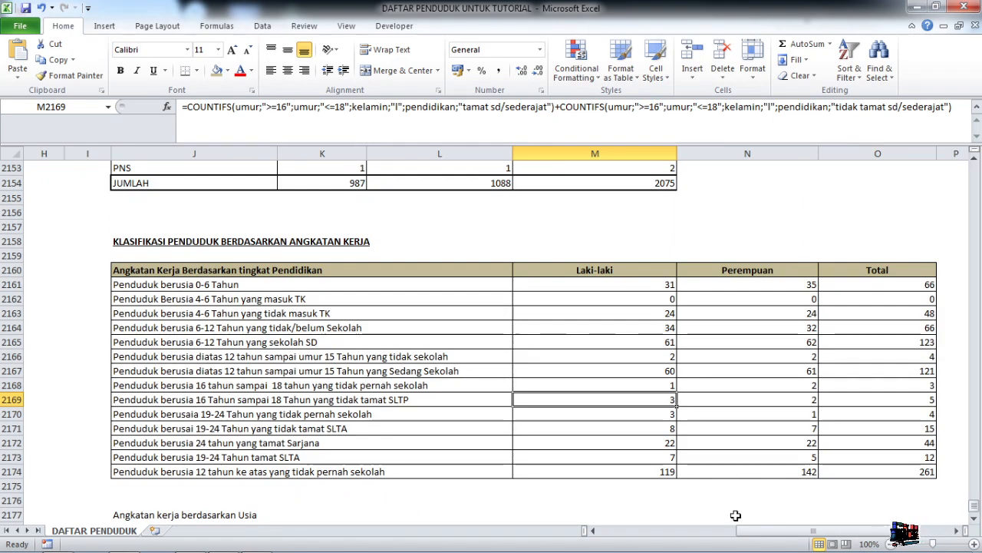
left_click_drag(760, 536, 679, 534)
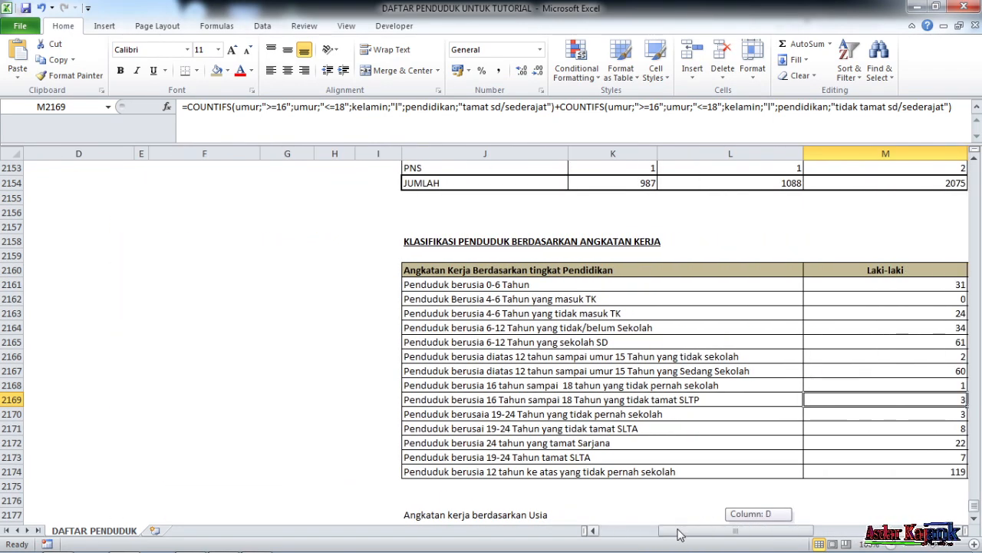
Switch to OBS and activate the "Acara Inti" scene.
left_click(224, 542)
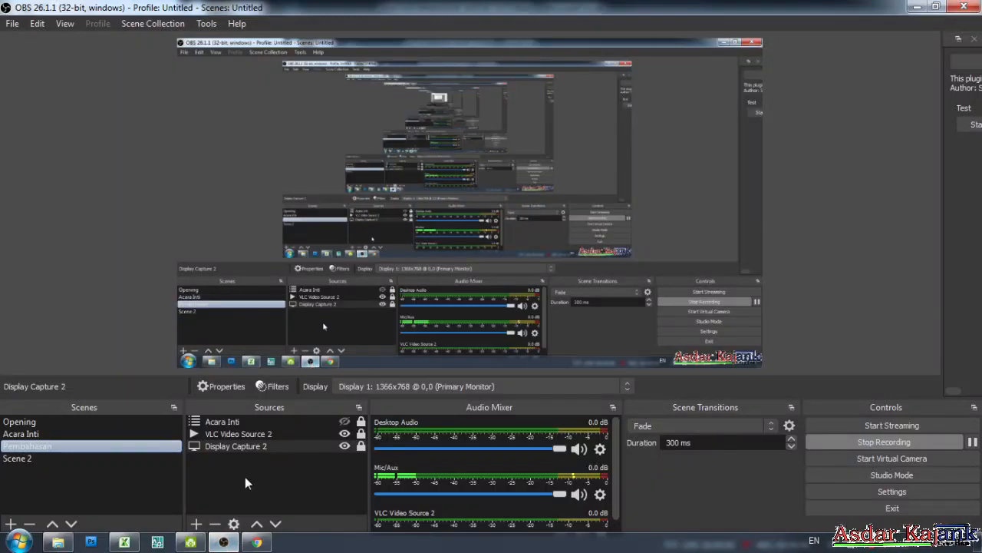
left_click(121, 434)
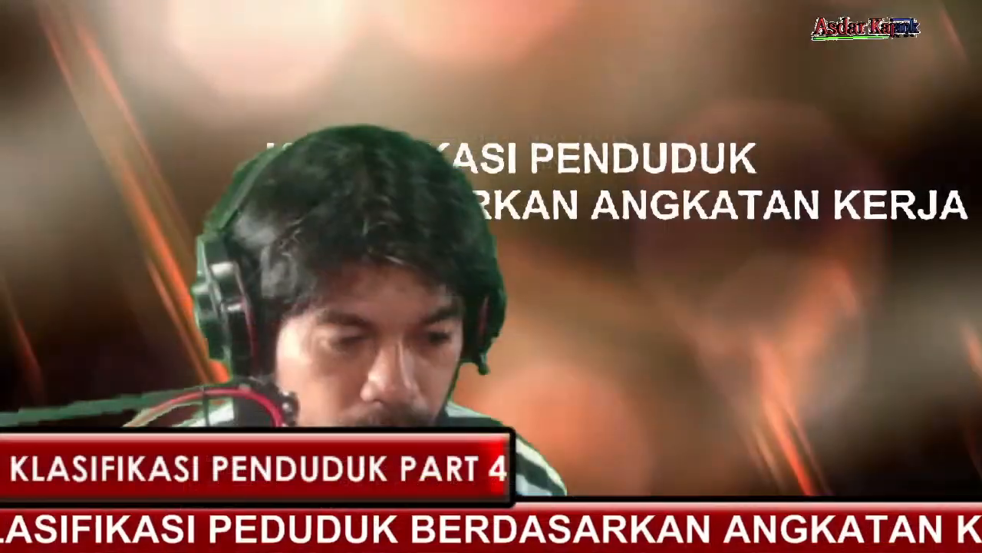